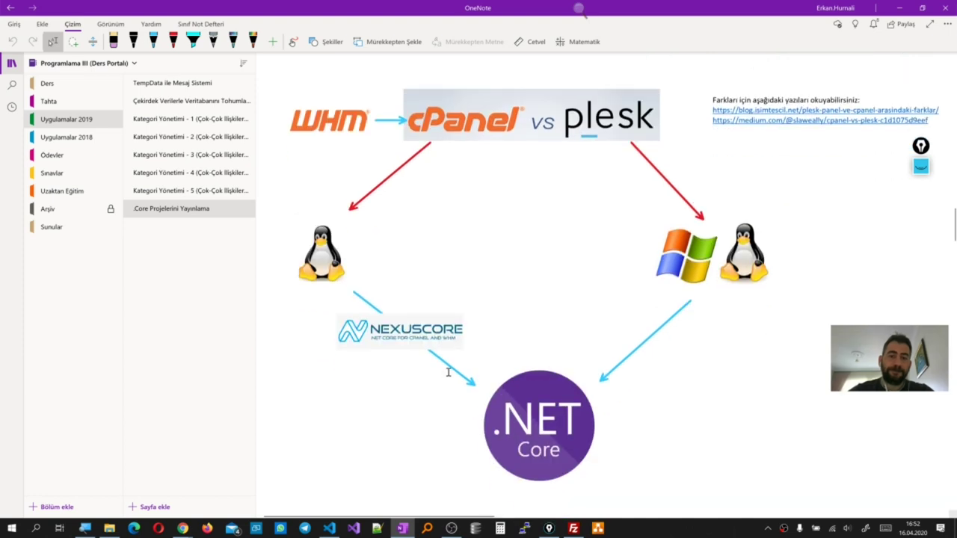
Scroll the .Core Projelerini Yayınlama notes from the WHM/cPanel vs Plesk diagram to the Mod and RID diagrams
scroll(448, 372, up, 1)
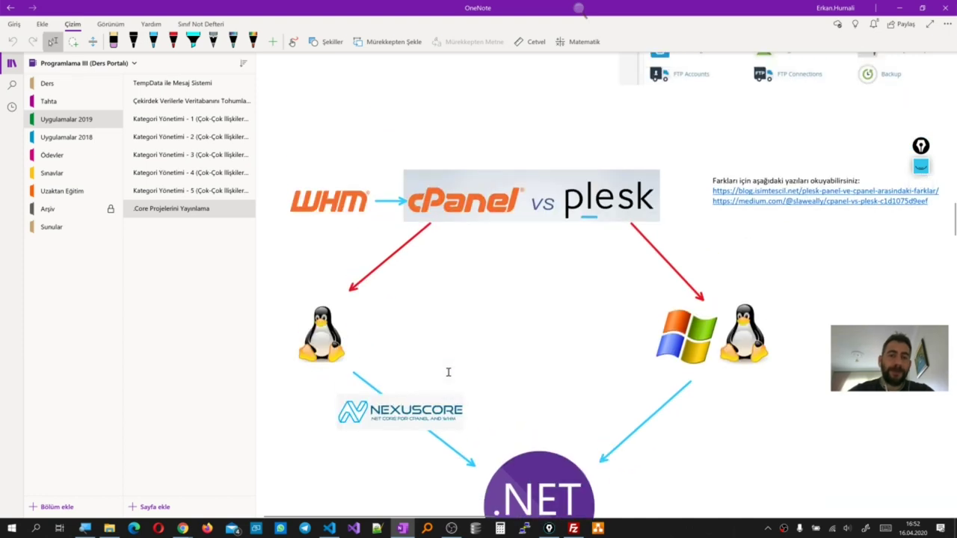
scroll(449, 371, down, 1)
scroll(449, 372, down, 5)
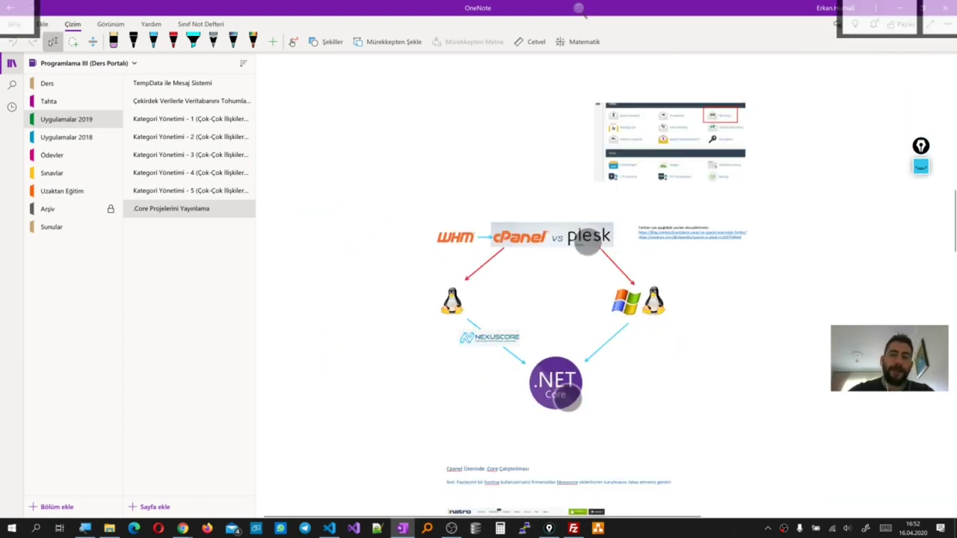
scroll(479, 299, up, 5)
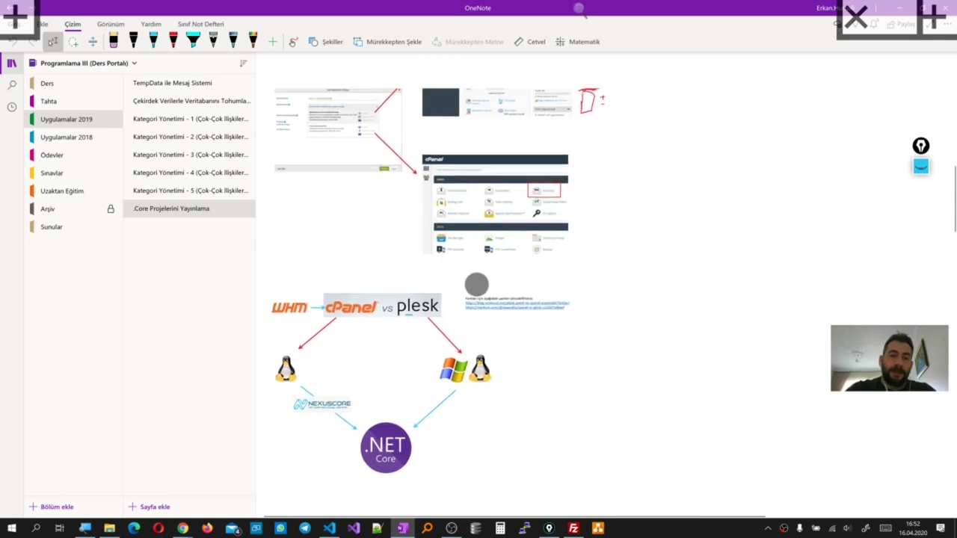
scroll(645, 320, down, 2)
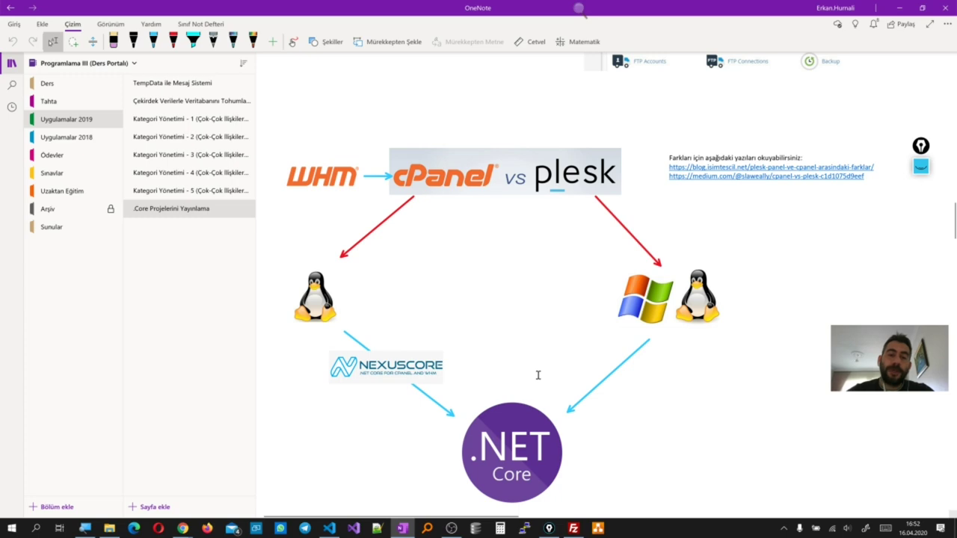
scroll(538, 371, up, 15)
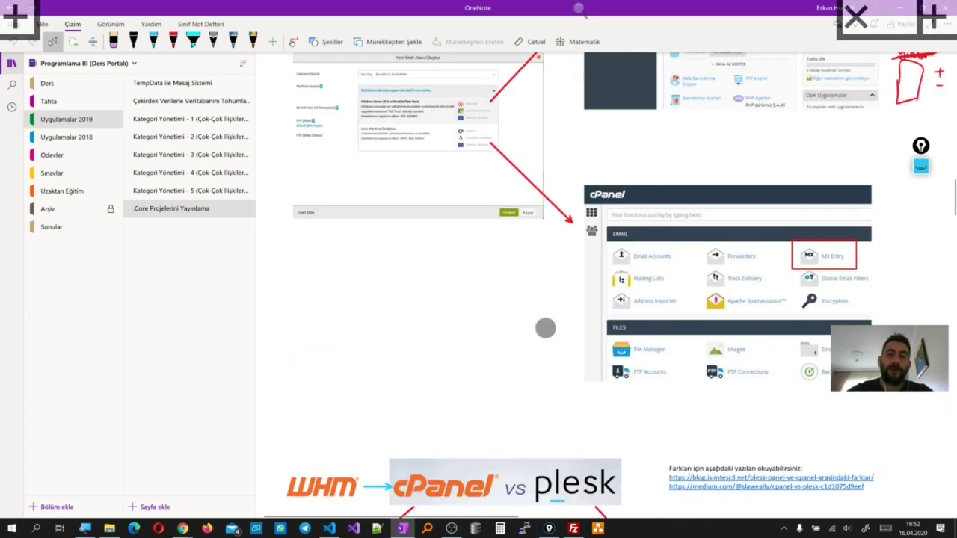
scroll(532, 360, up, 15)
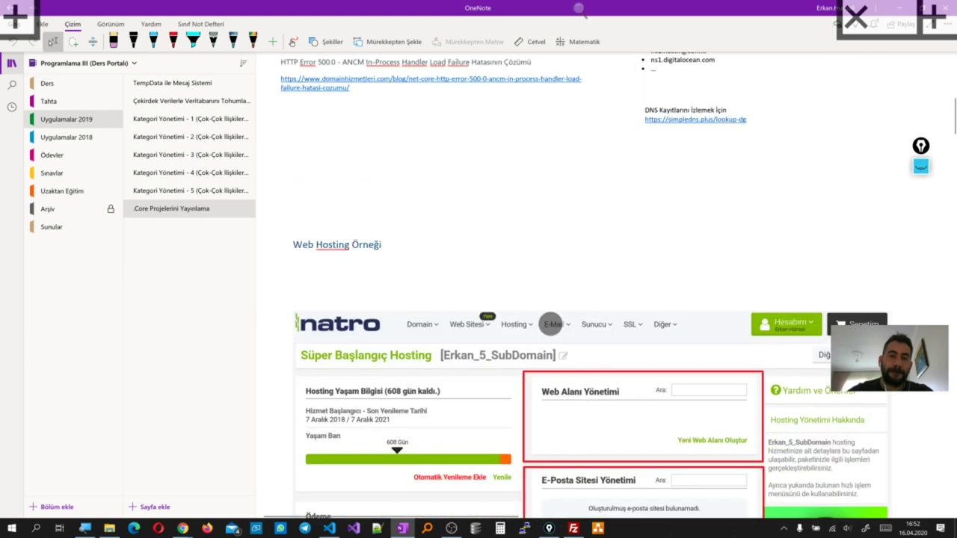
scroll(568, 258, down, 15)
scroll(576, 254, down, 15)
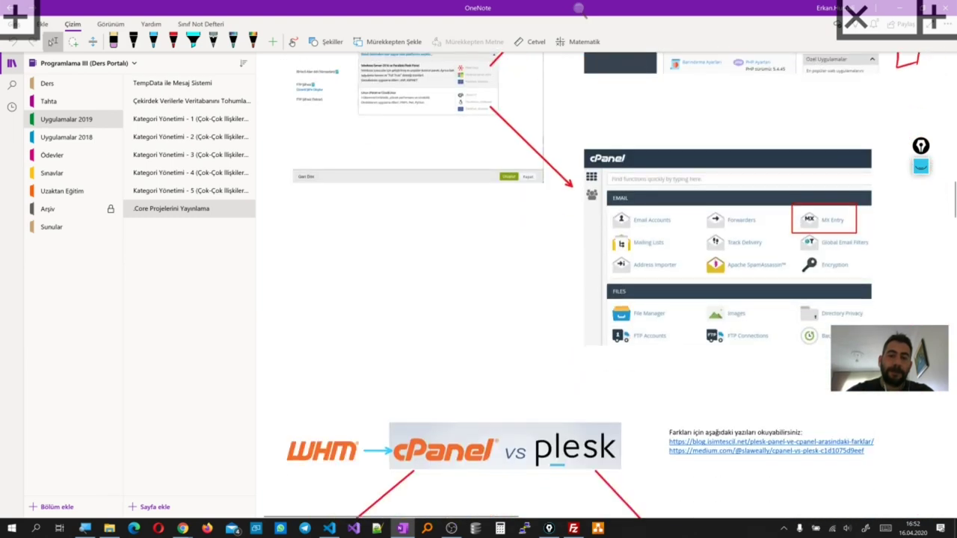
scroll(563, 297, down, 15)
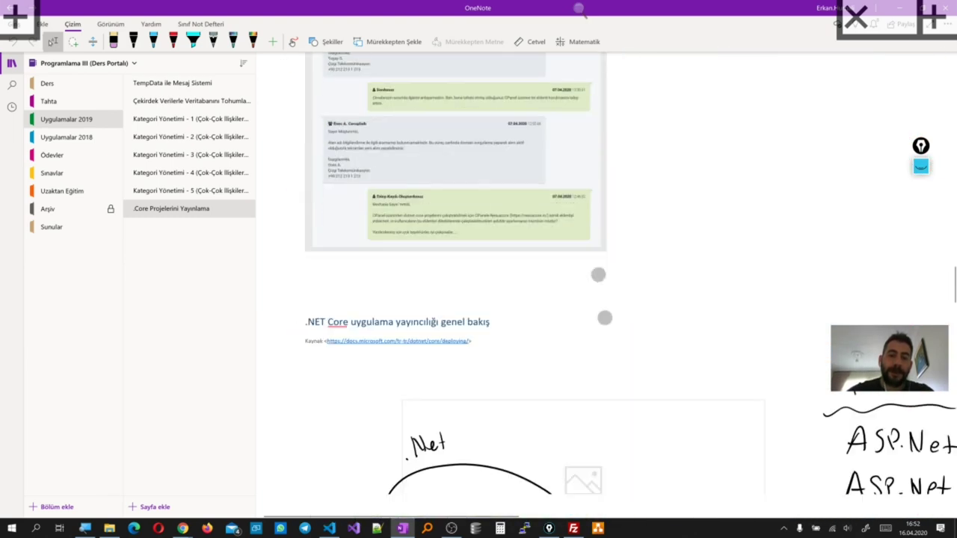
scroll(568, 258, down, 1)
scroll(568, 258, up, 3)
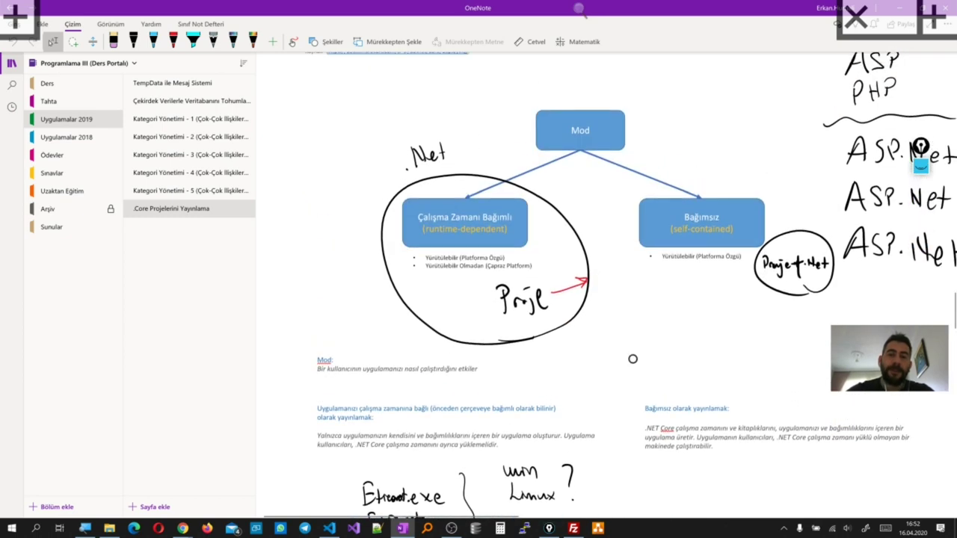
scroll(621, 383, up, 2)
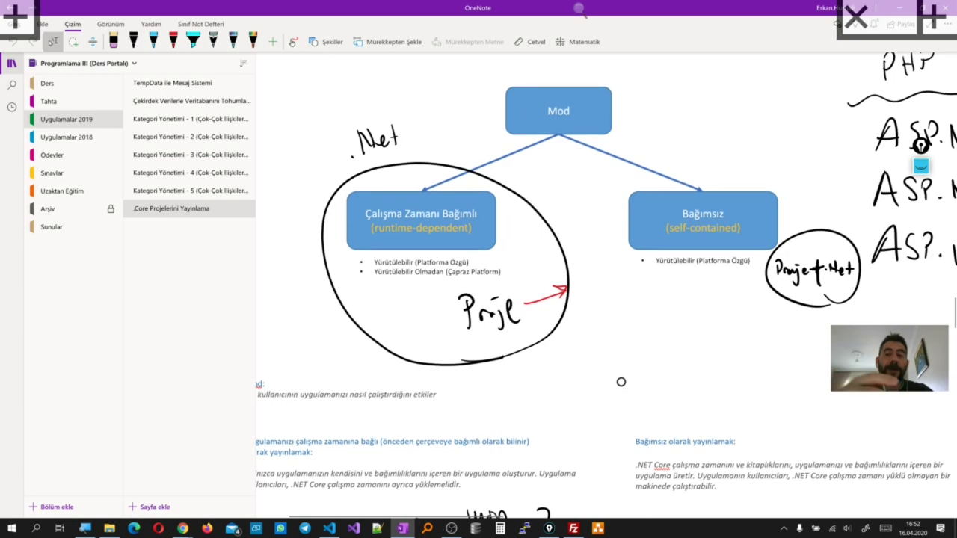
scroll(621, 382, down, 5)
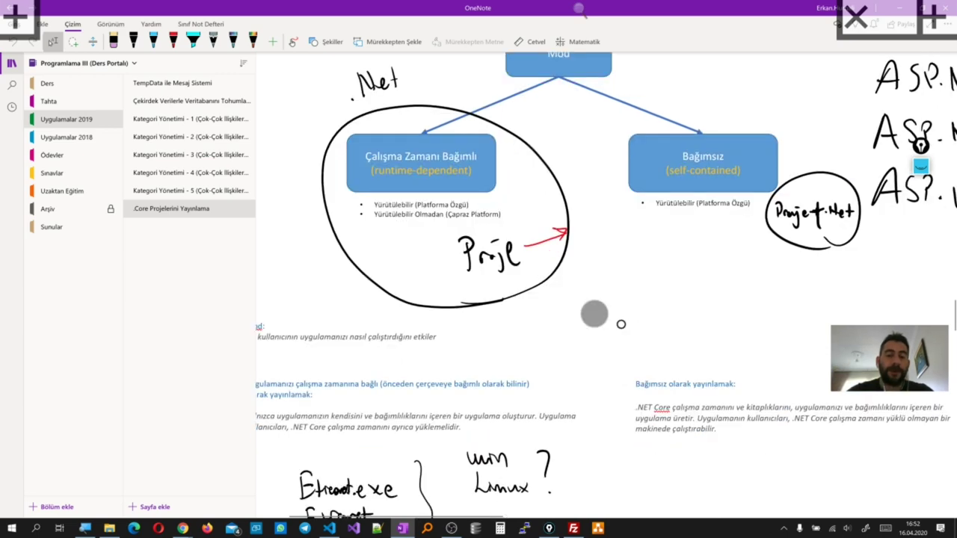
scroll(621, 299, down, 10)
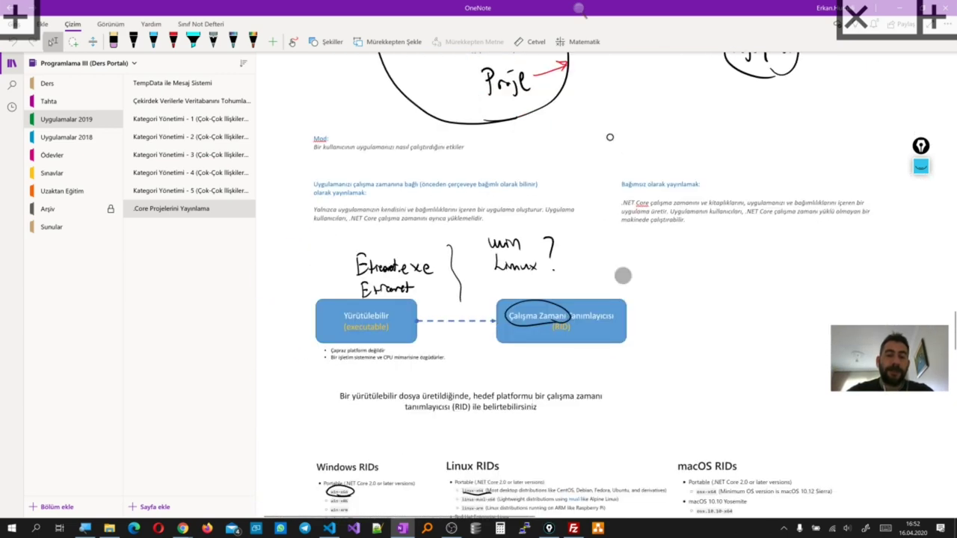
Scroll past the dotnet publish table and Örnekler to the Yayımla screenshots and Ortam Değişkenlerini Ayarlama links
scroll(627, 311, down, 4)
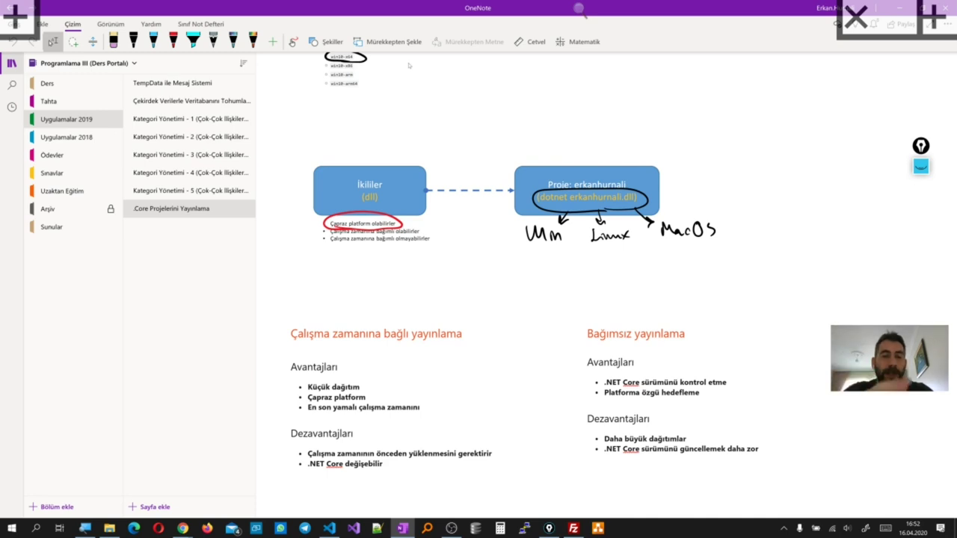
scroll(524, 311, down, 5)
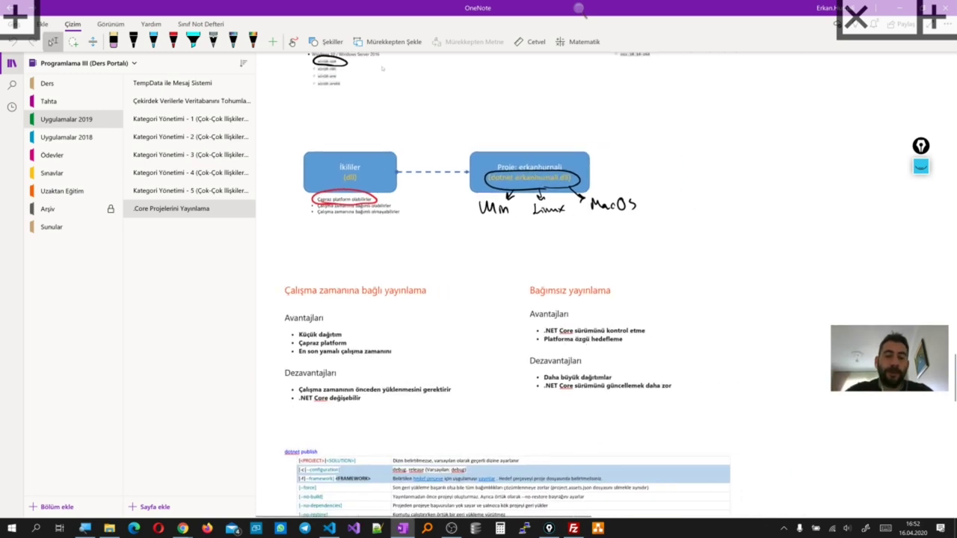
scroll(524, 311, down, 5)
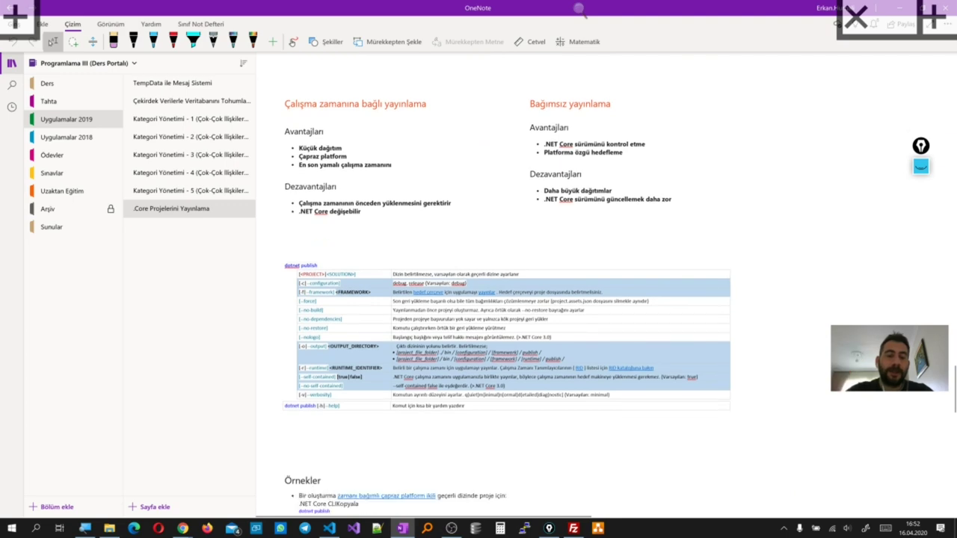
scroll(560, 252, down, 5)
scroll(575, 284, up, 4)
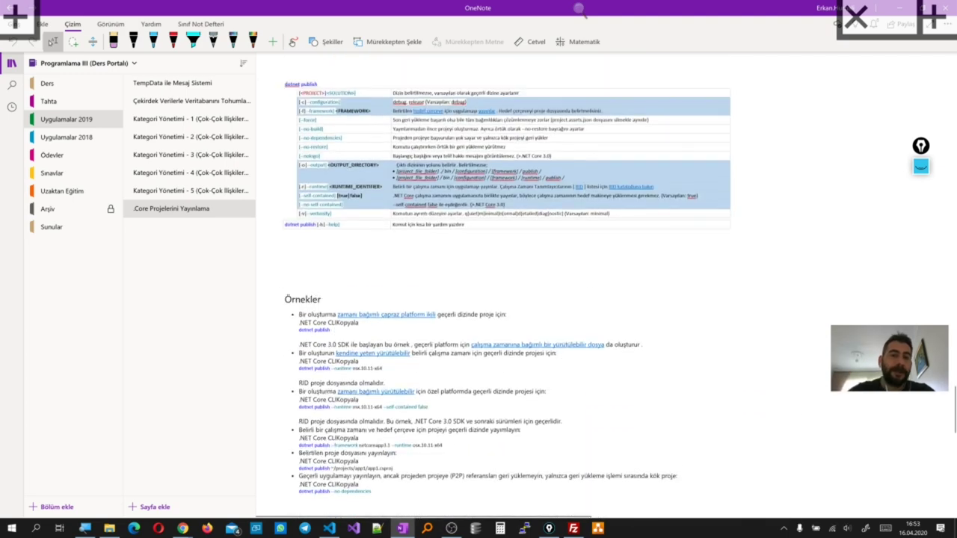
scroll(575, 283, up, 5)
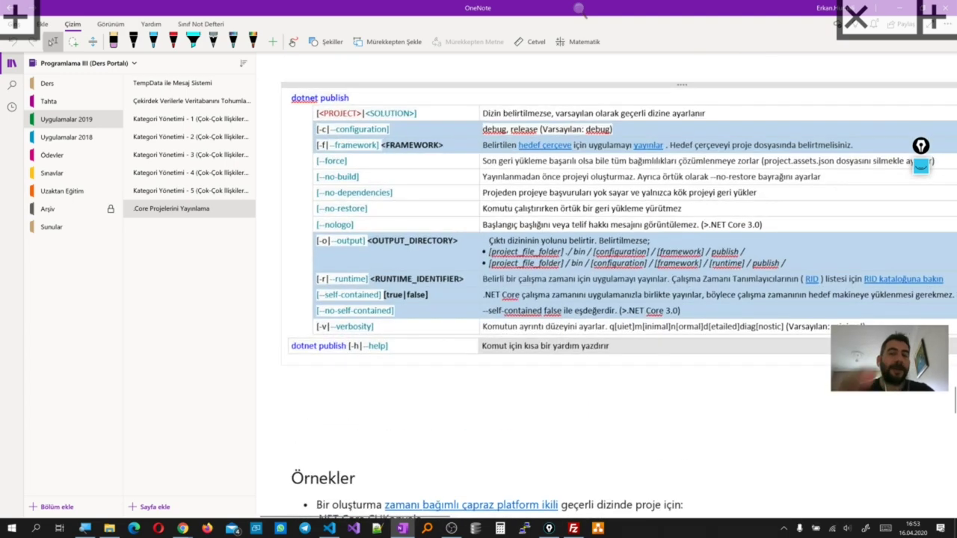
scroll(651, 241, down, 4)
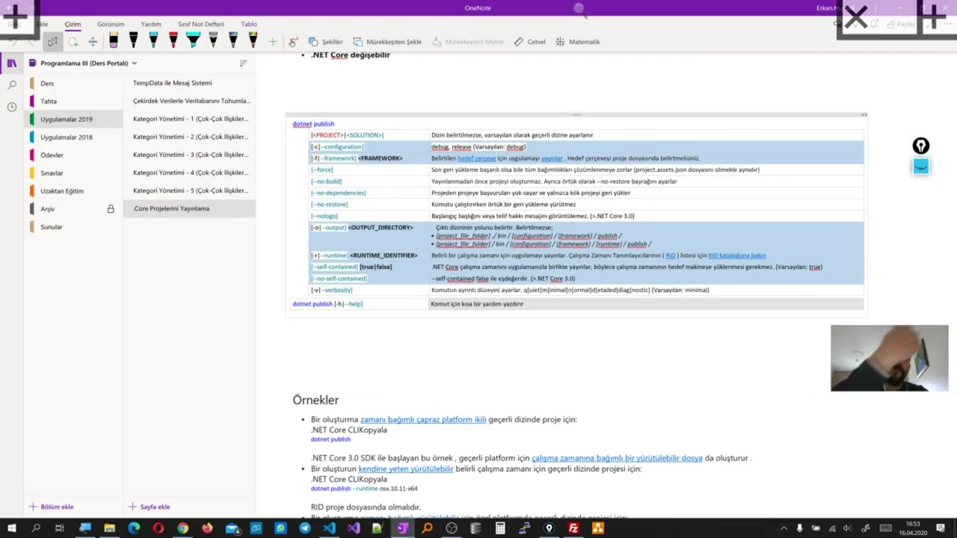
scroll(538, 270, down, 8)
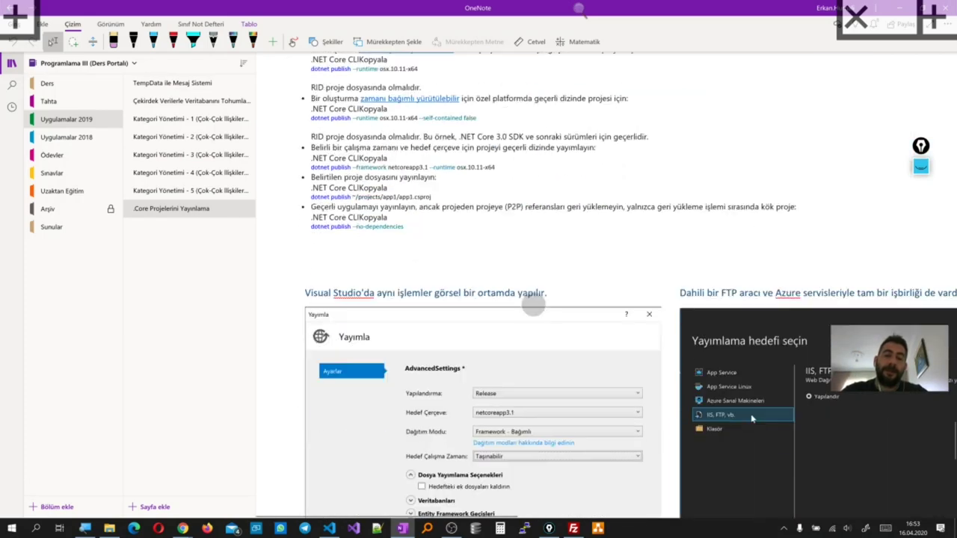
scroll(539, 266, down, 3)
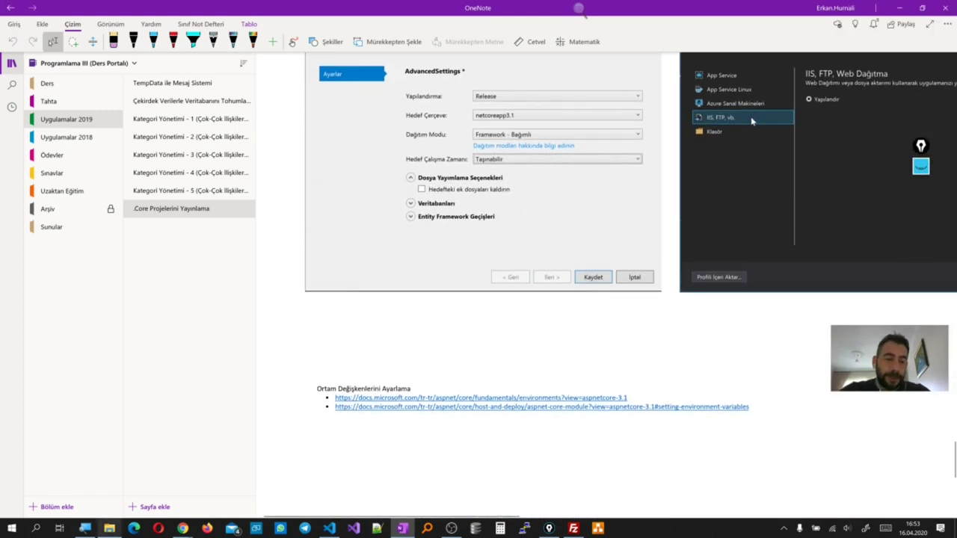
Check the deployed ETicaret site's Kitap/Müzik/Film/Hobi product list, then return to the Plesk permissions page
mouse_move(174, 530)
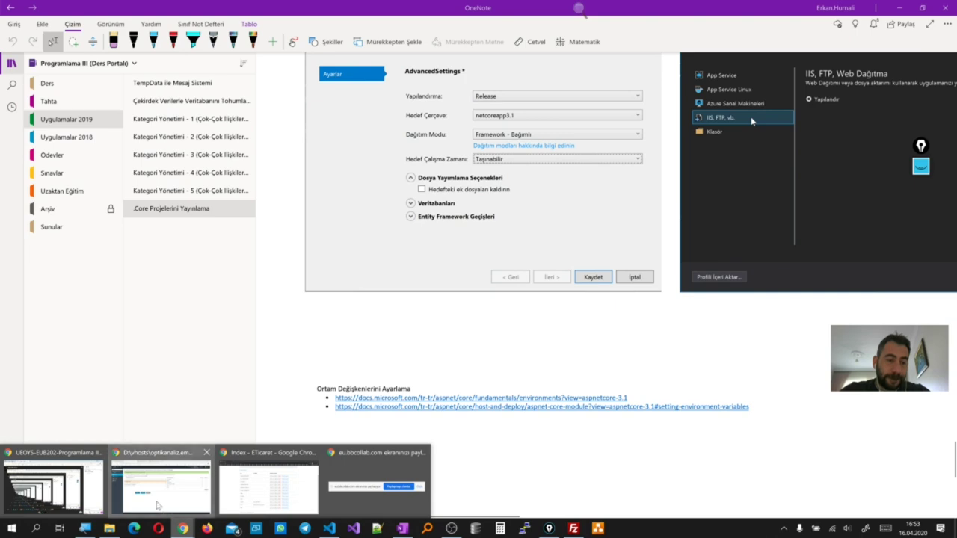
click(157, 505)
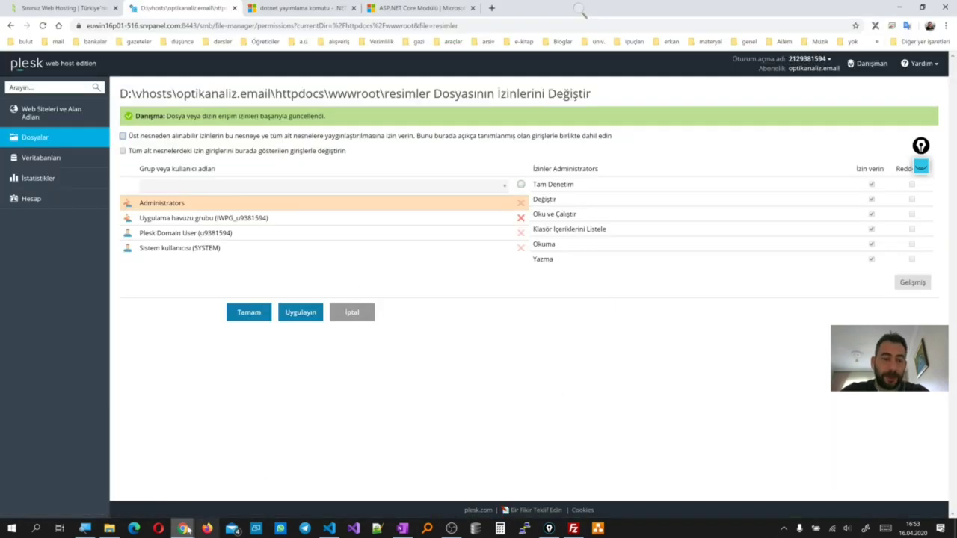
mouse_move(183, 527)
click(315, 489)
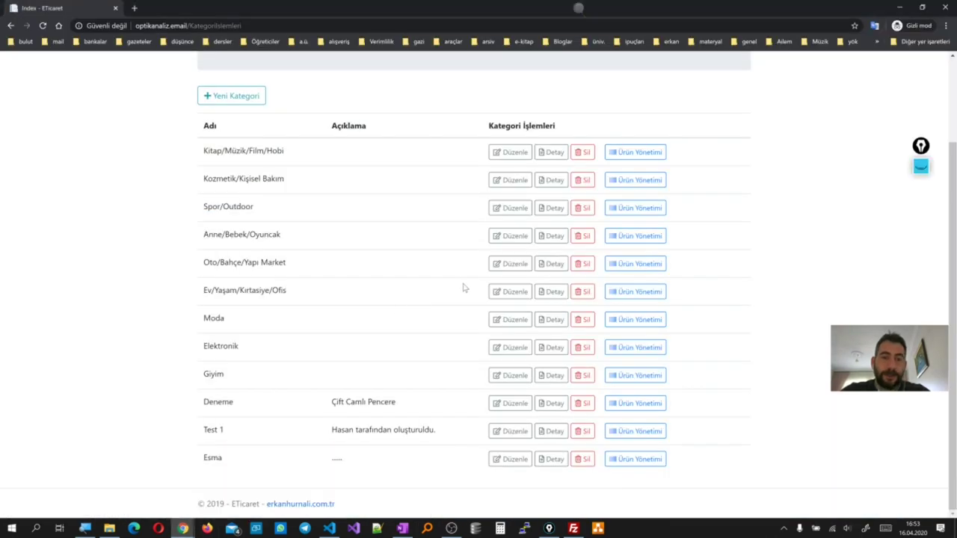
scroll(464, 286, up, 2)
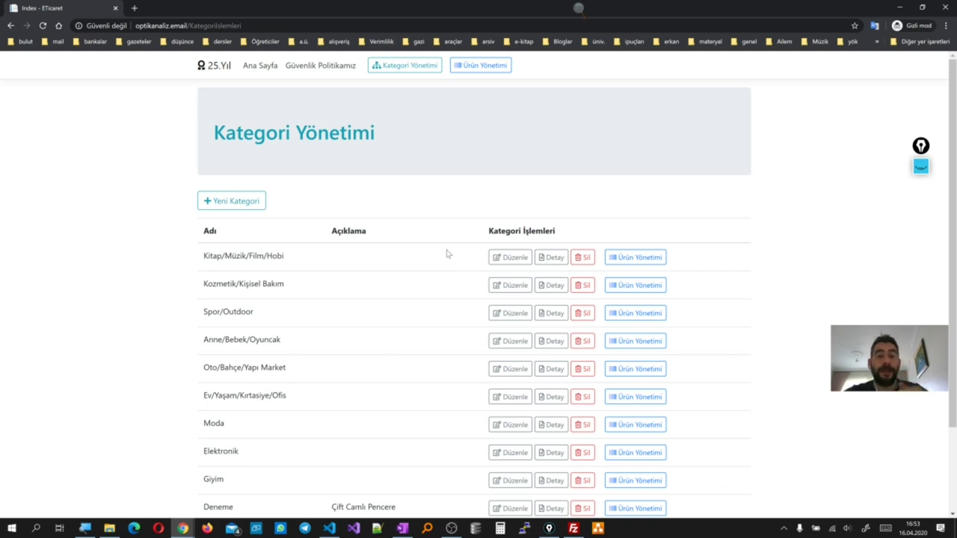
click(628, 258)
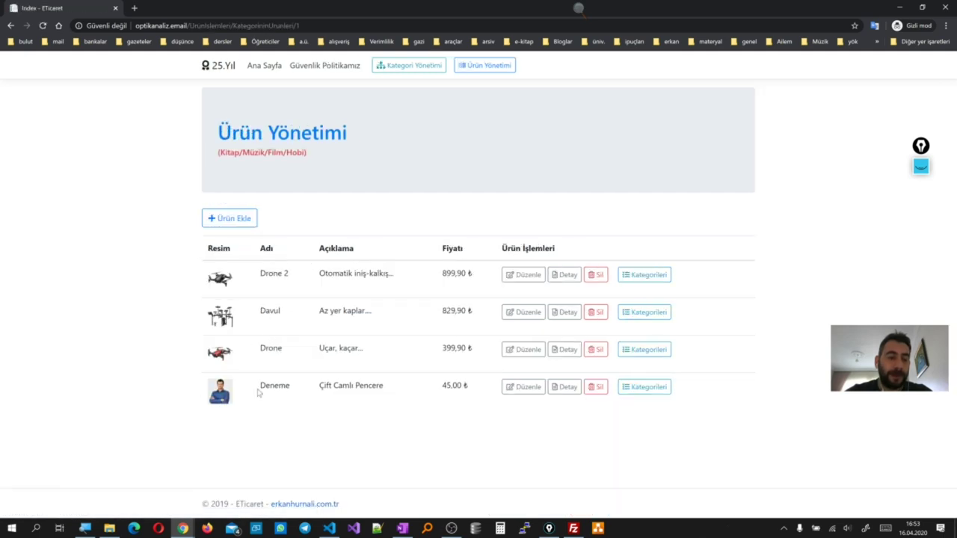
click(899, 8)
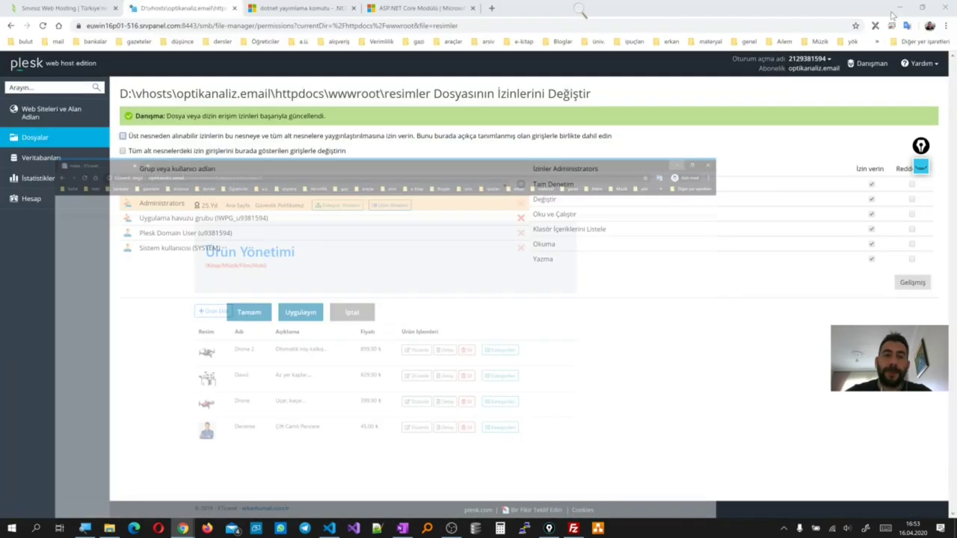
Open the File Manager for the deneme2.optikanaliz.email subdomain from Plesk's websites and domains list
click(50, 113)
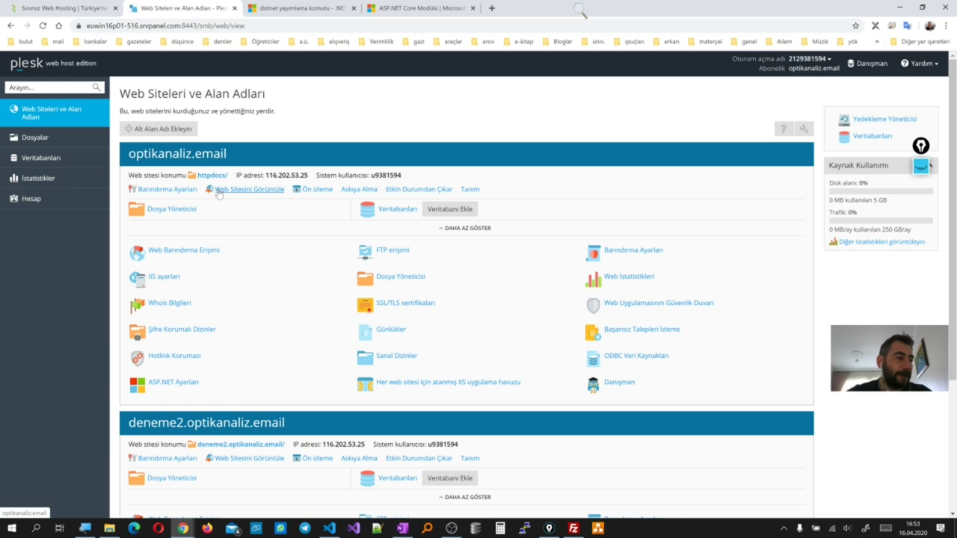
scroll(271, 260, down, 3)
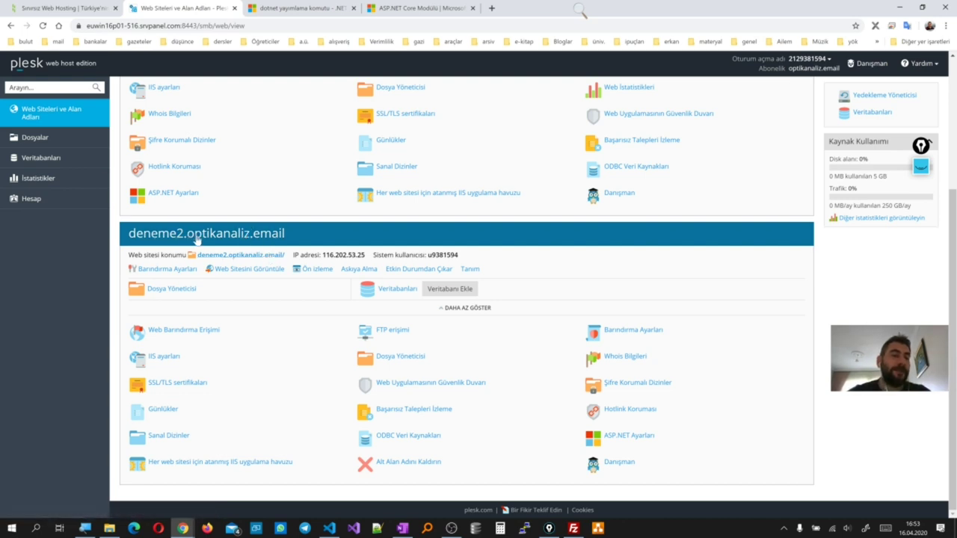
scroll(223, 240, up, 3)
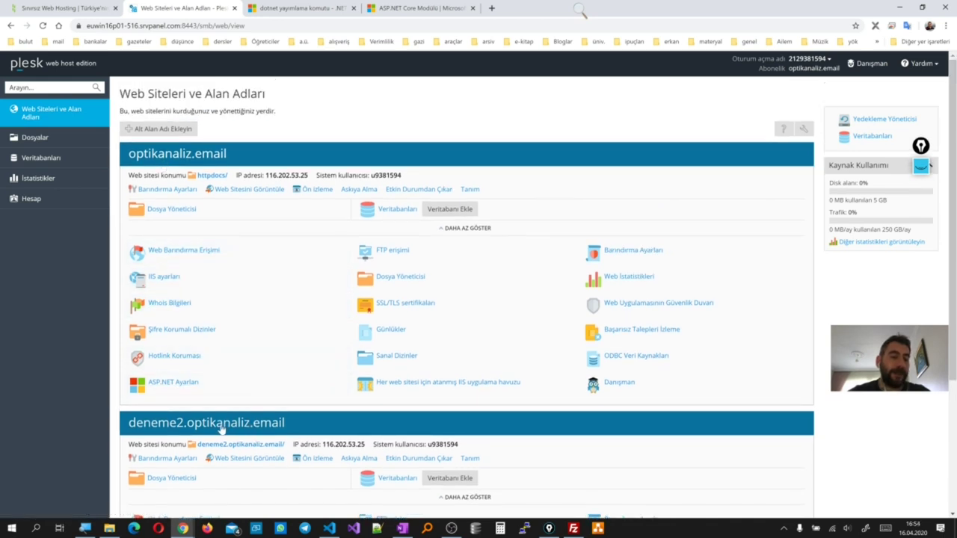
scroll(222, 429, down, 1)
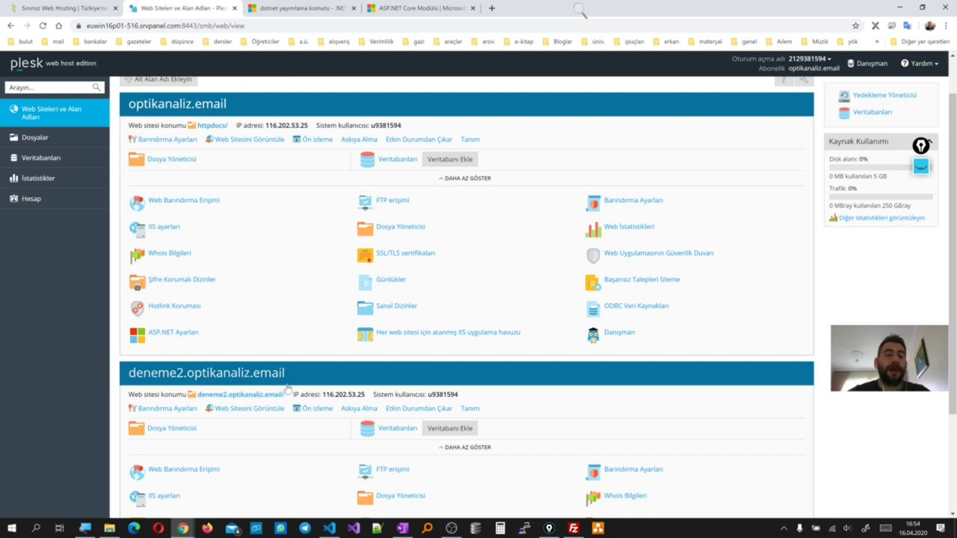
scroll(288, 388, down, 2)
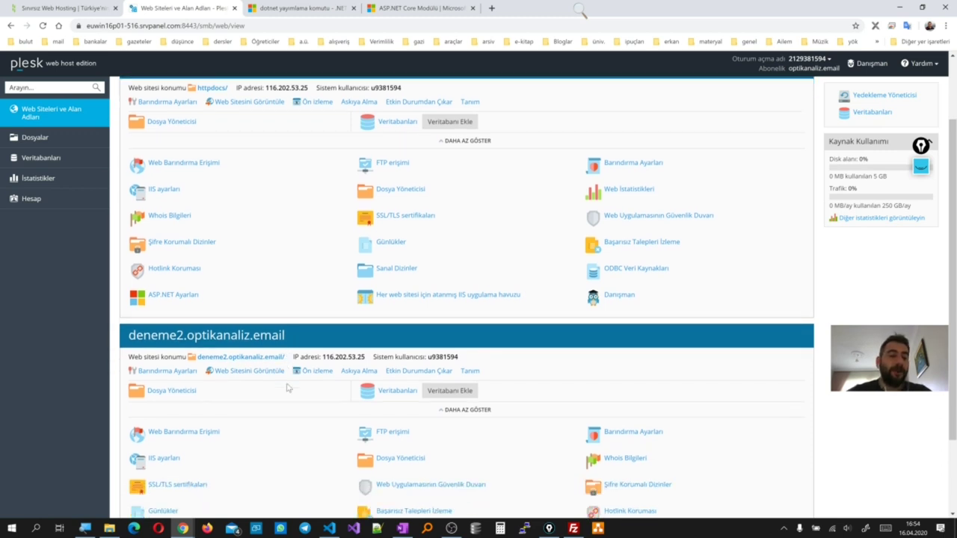
click(187, 334)
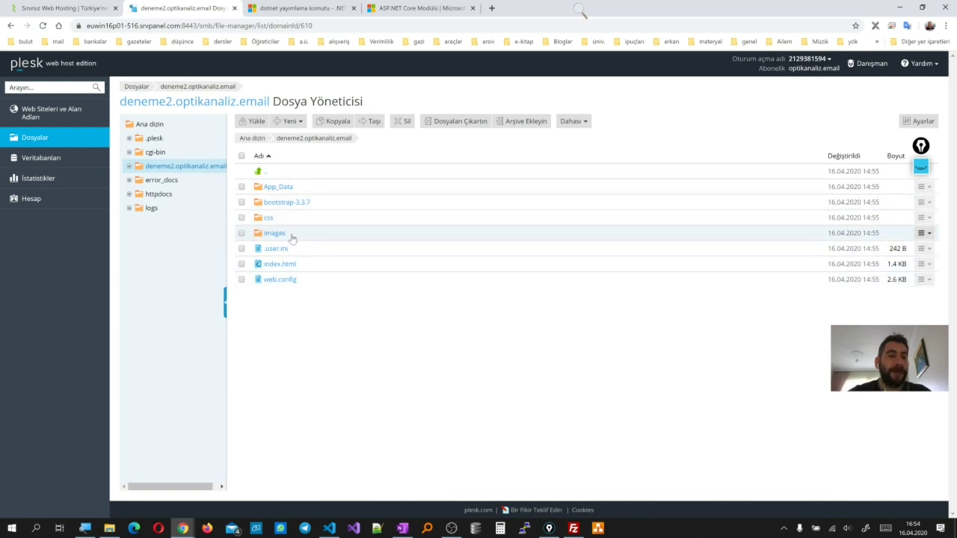
Restore the product-management browser window and move it aside to reveal the file manager
mouse_move(185, 527)
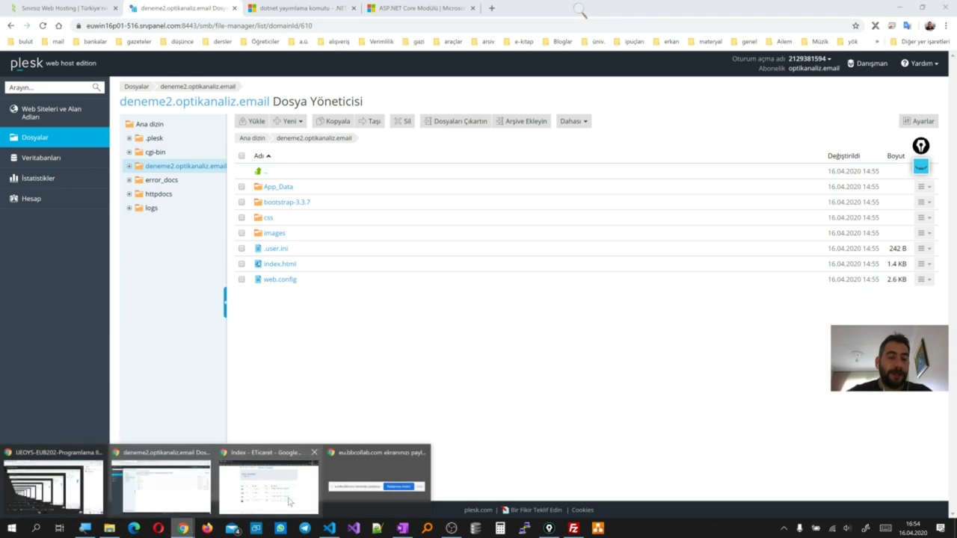
click(253, 506)
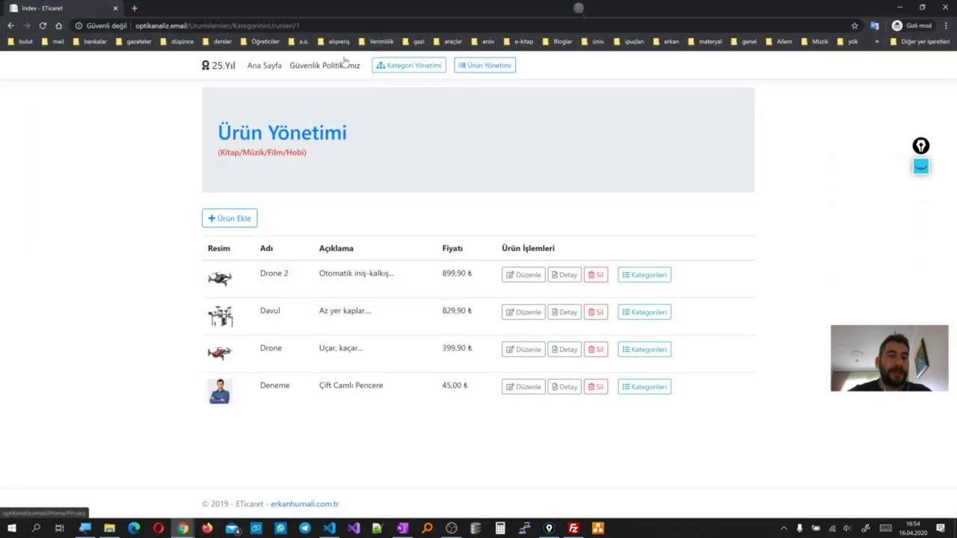
double_click(341, 12)
drag(412, 23, 483, 168)
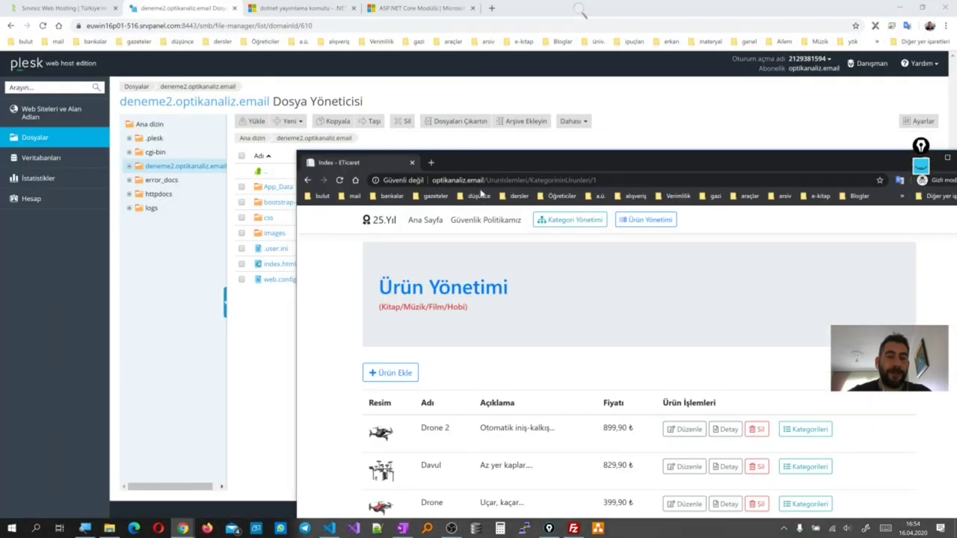
Go to deneme2.optikanaliz.email in the browser's address bar
click(604, 180)
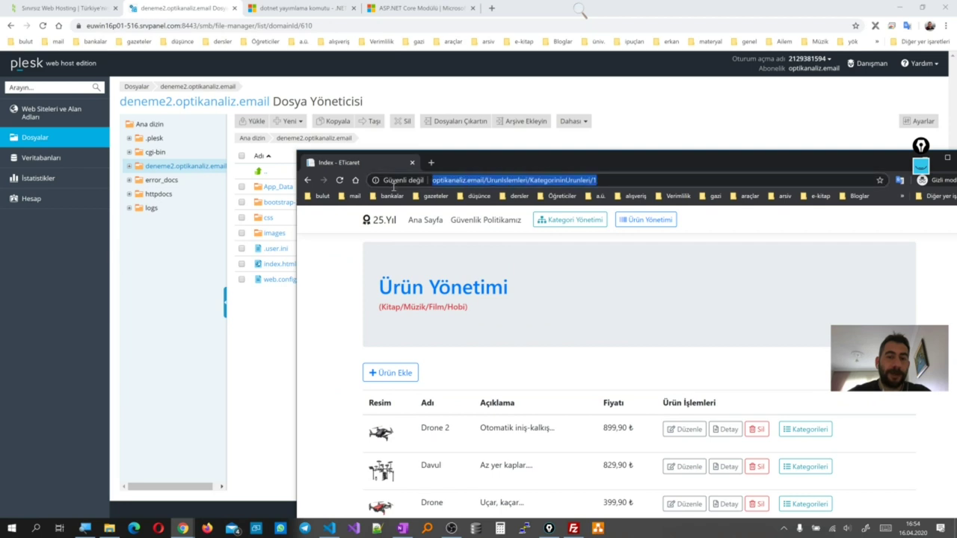
text(dene)
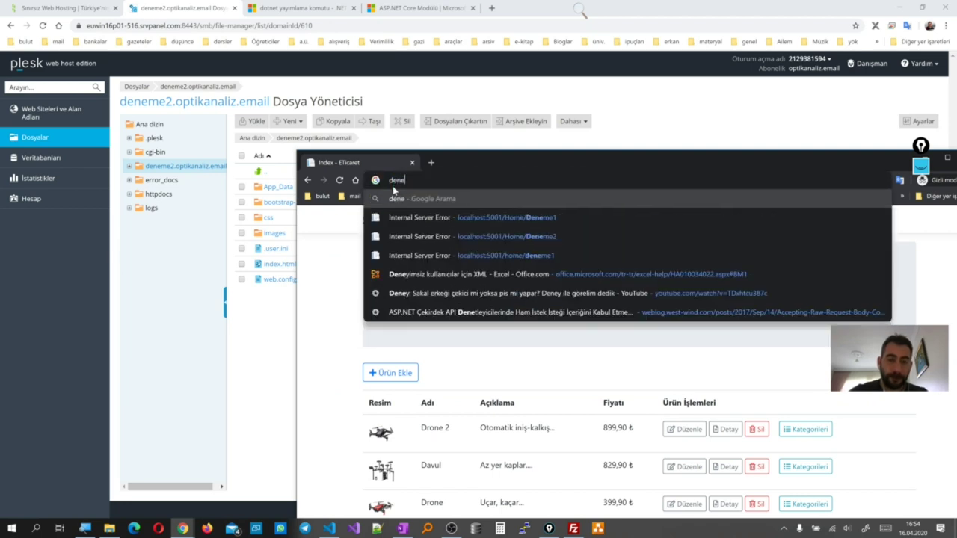
text(me2.)
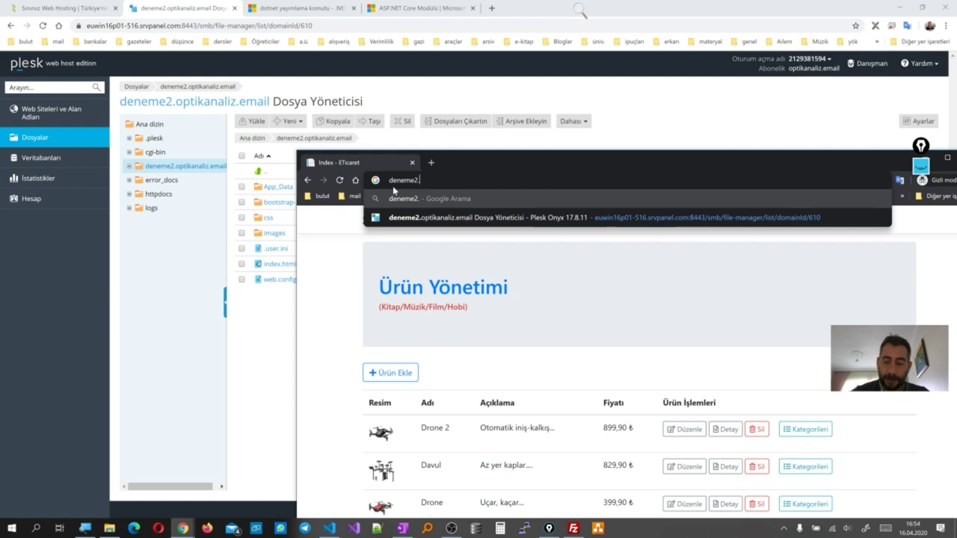
key(Down)
key(BackSpace)
key(BackSpace)
key(BackSpace)
key(BackSpace)
key(BackSpace)
key(BackSpace)
key(BackSpace)
key(BackSpace)
key(BackSpace)
key(BackSpace)
key(BackSpace)
key(BackSpace)
key(BackSpace)
key(BackSpace)
key(BackSpace)
key(BackSpace)
key(BackSpace)
key(BackSpace)
key(BackSpace)
key(BackSpace)
key(BackSpace)
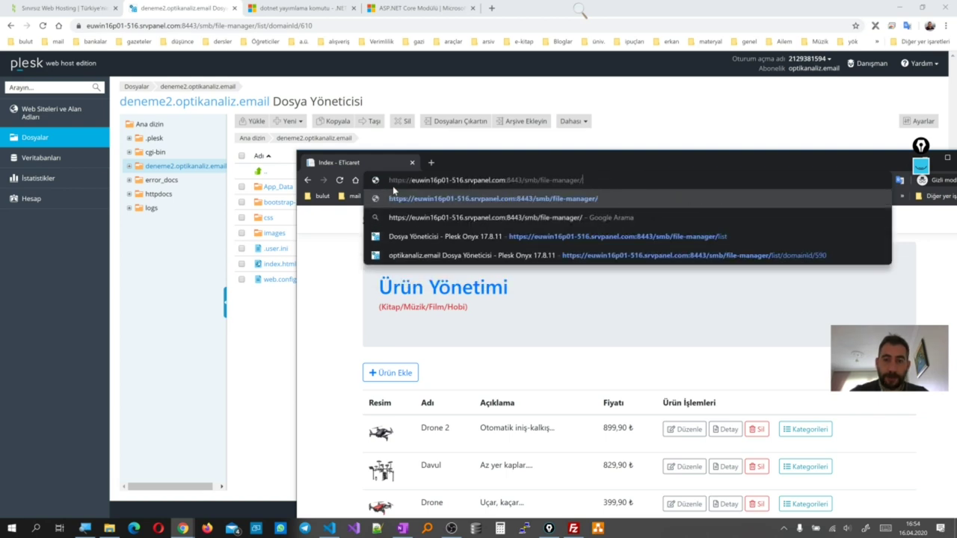
key(Escape)
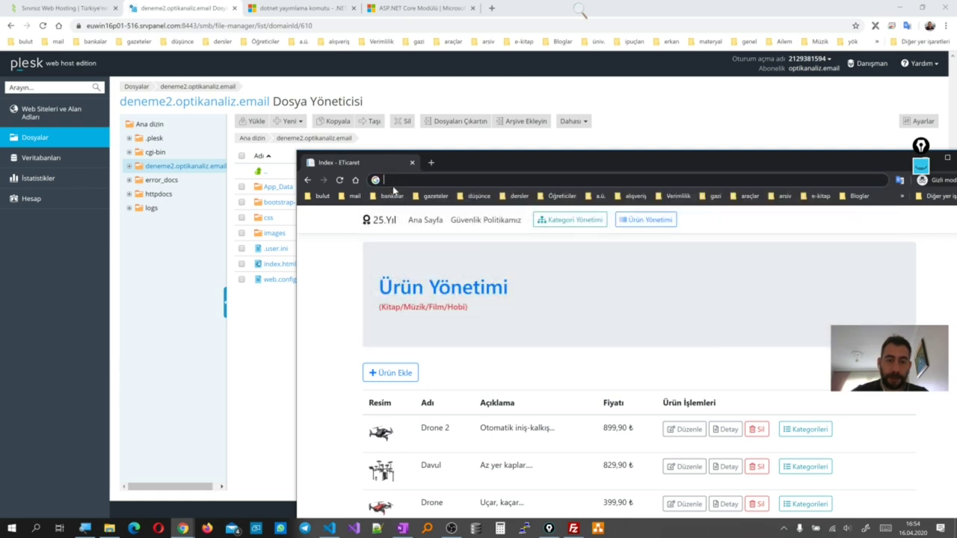
text(deneme)
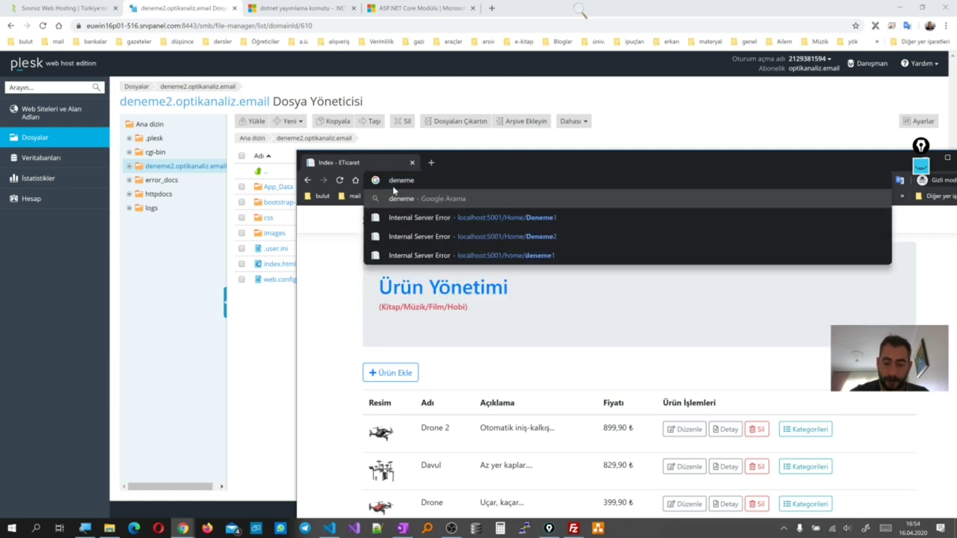
text(2.)
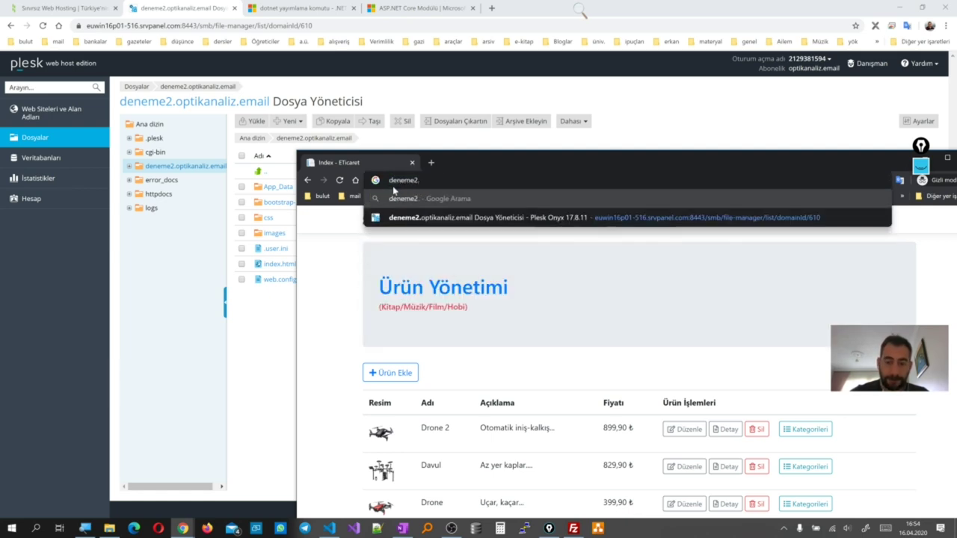
text(optik)
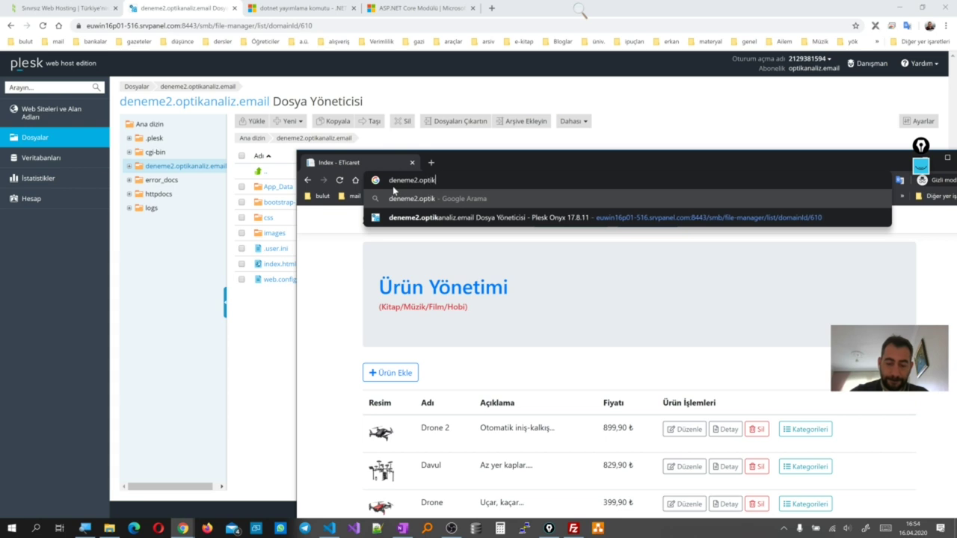
text(analiz.)
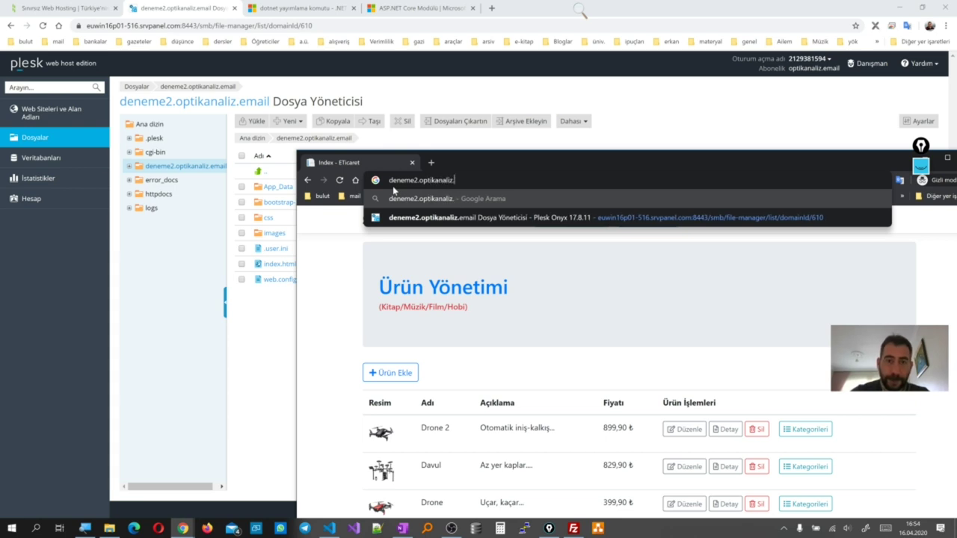
text(emaişl)
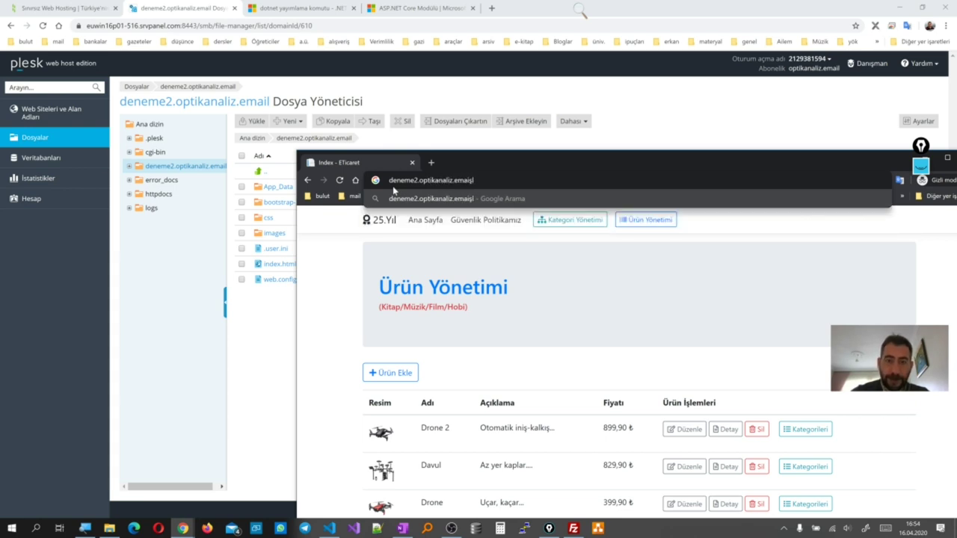
key(BackSpace)
key(BackSpace)
text(l)
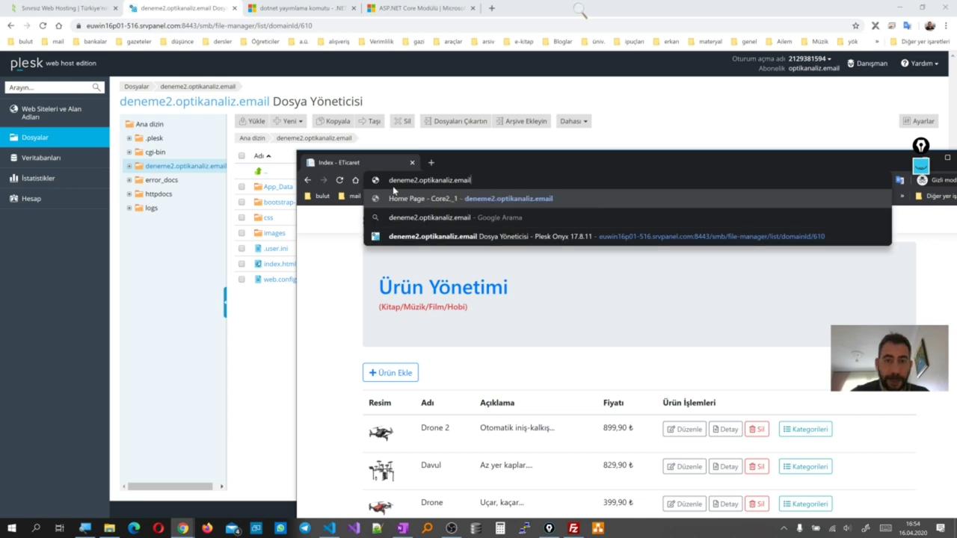
key(Return)
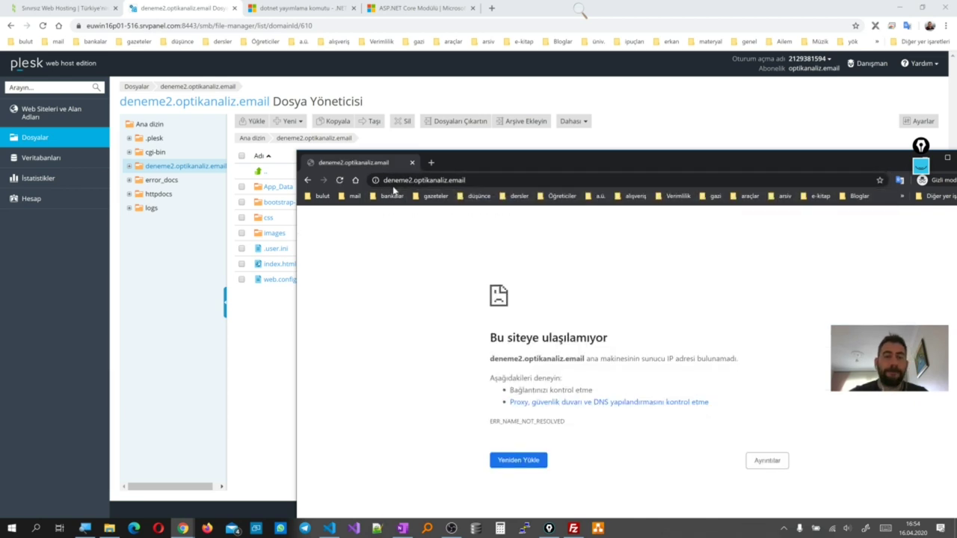
Confirm the site can't be reached because its IP address isn't found, then minimize the window
drag(512, 166, 533, 122)
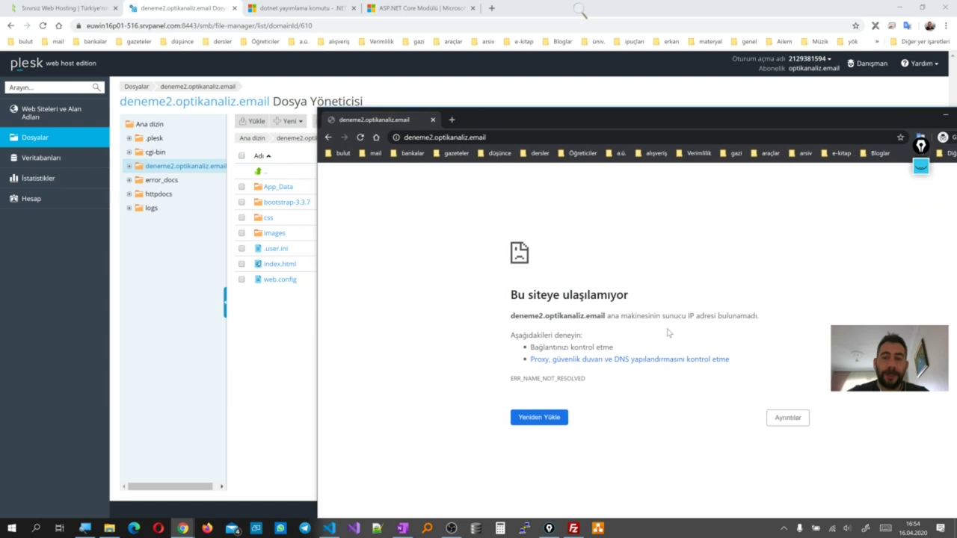
drag(709, 316, 680, 317)
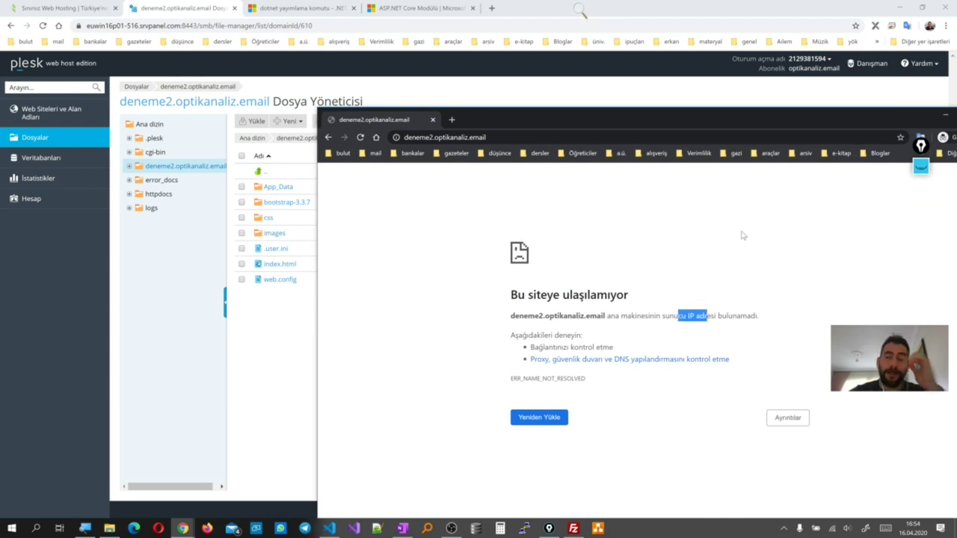
drag(838, 123, 761, 107)
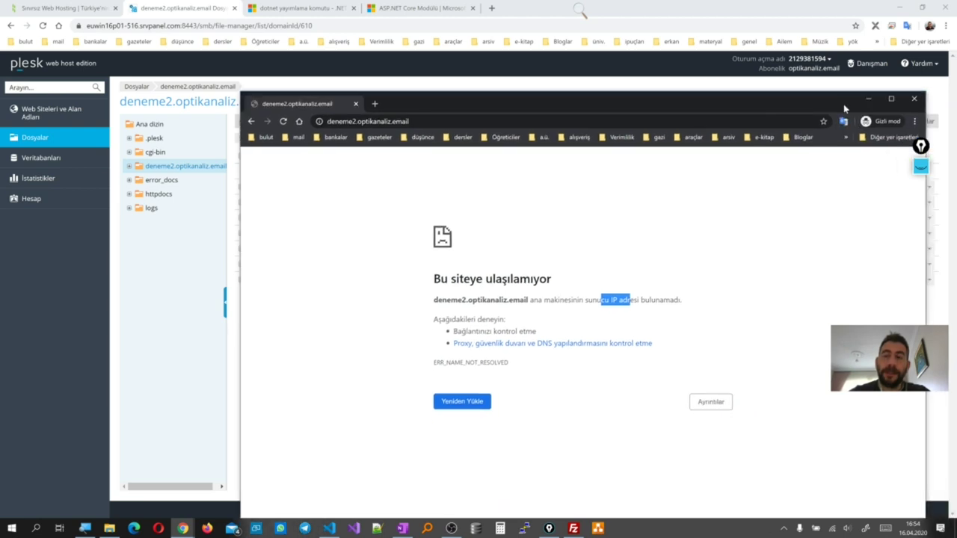
click(869, 100)
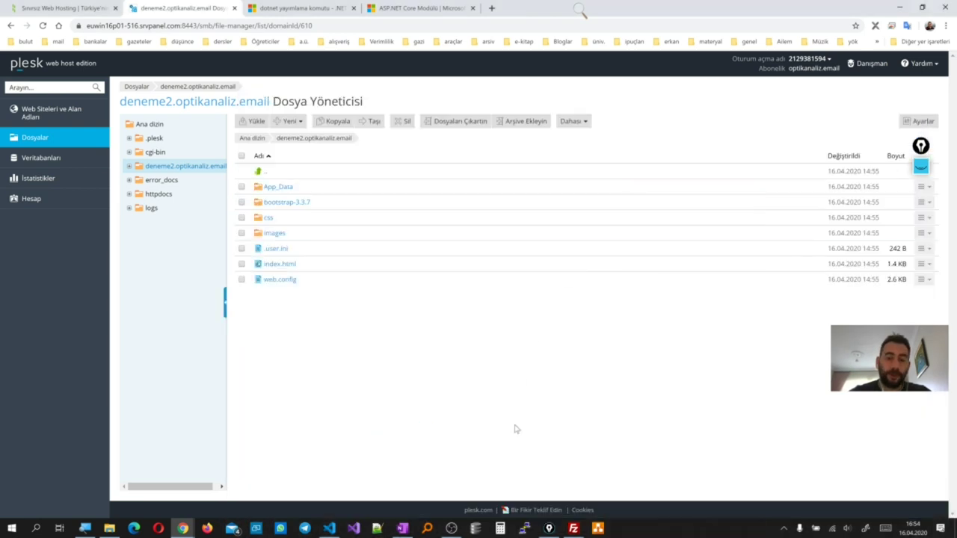
In OneNote, scroll to the nameserver notes and follow the DNS records lookup link
click(403, 528)
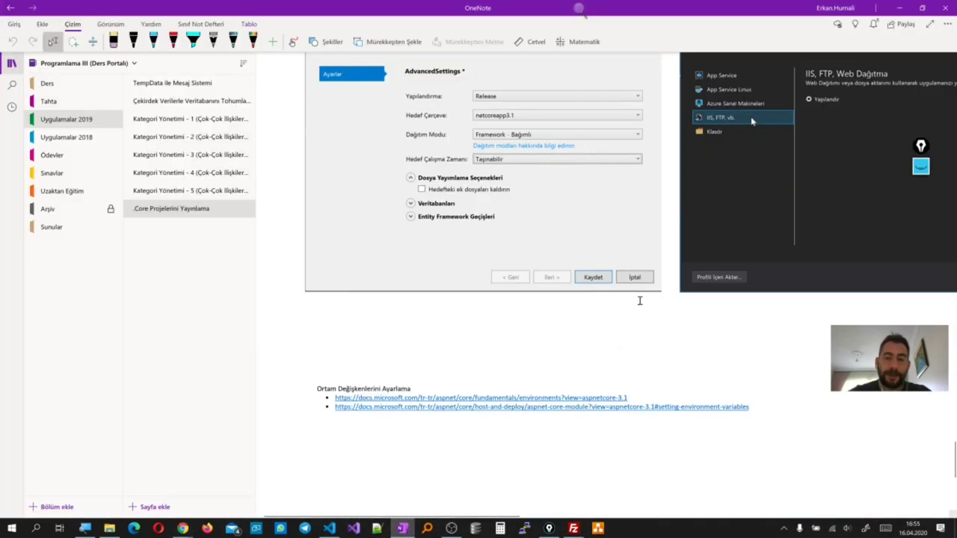
scroll(619, 293, up, 3)
scroll(619, 292, up, 5)
scroll(619, 291, up, 5)
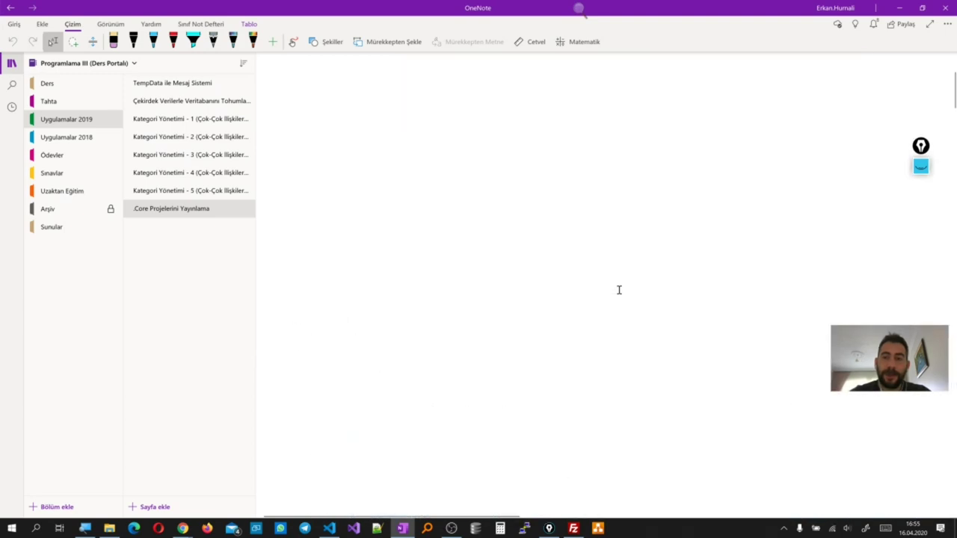
scroll(620, 290, down, 6)
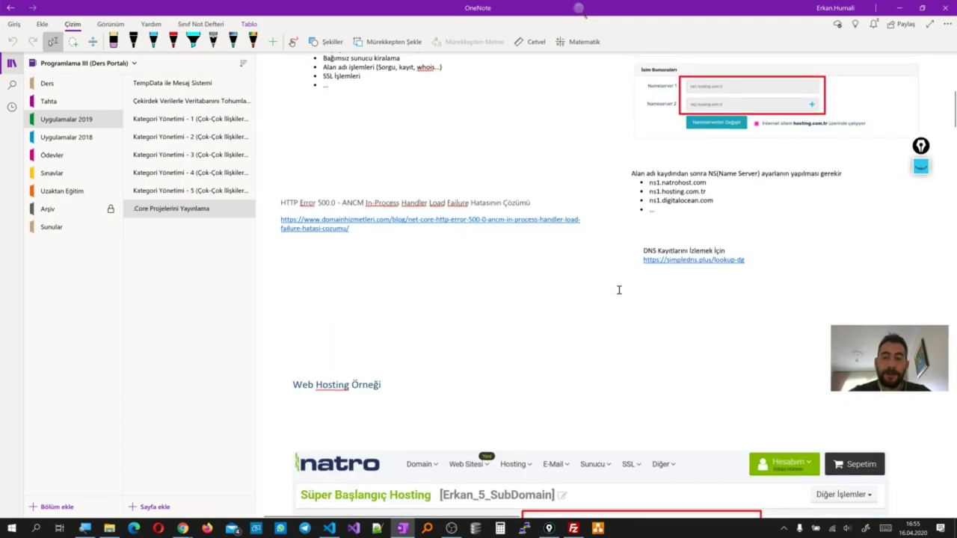
click(701, 262)
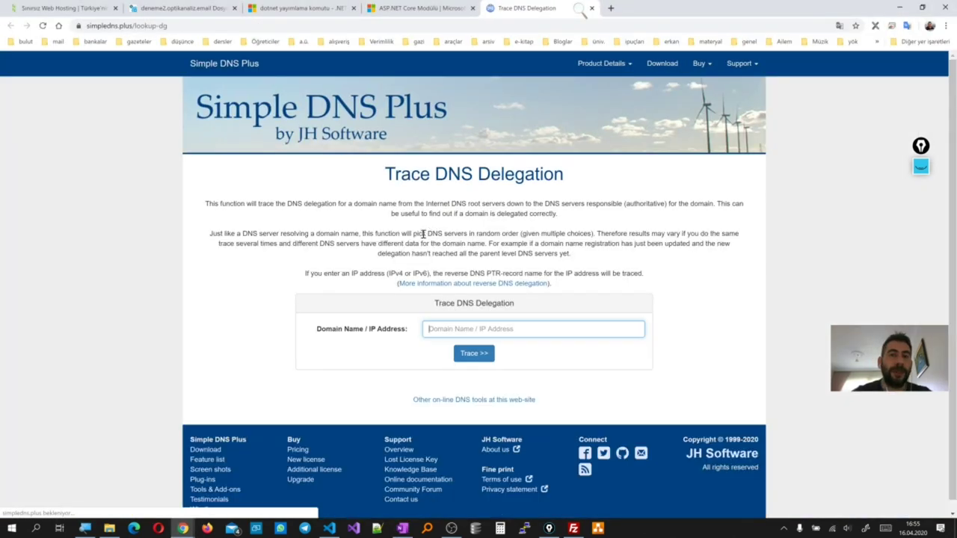
Trace DNS delegation for deneme2.optikanaliz.email in Simple DNS Plus
click(449, 328)
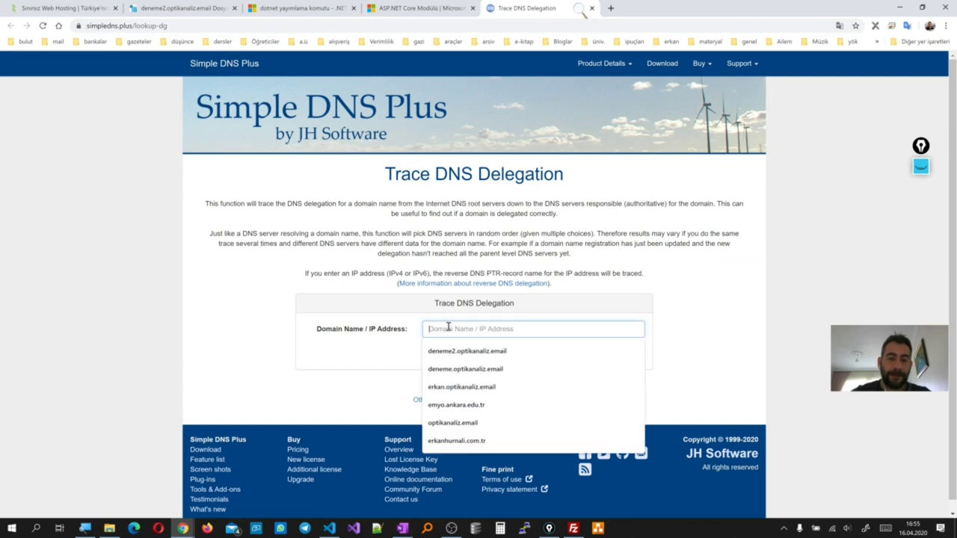
text(deneme)
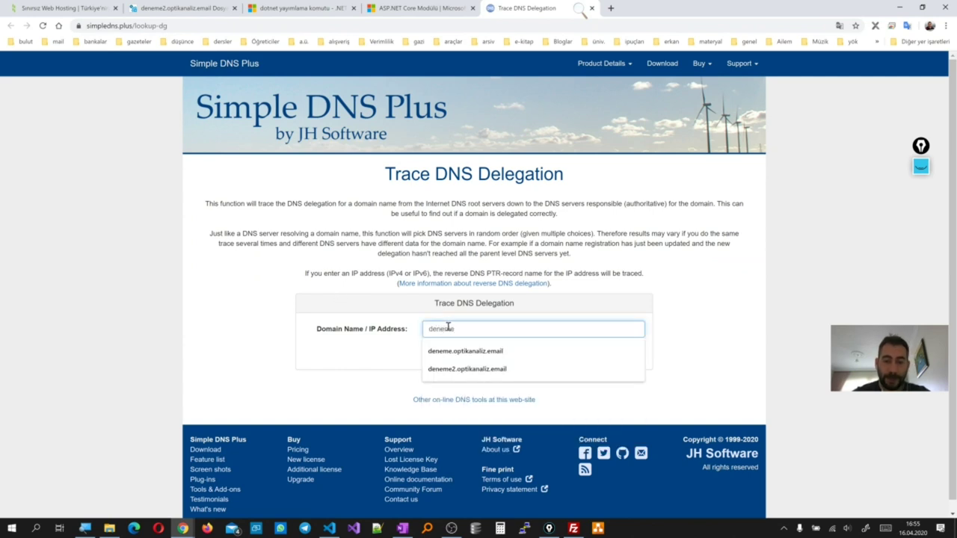
text(2.)
key(Down)
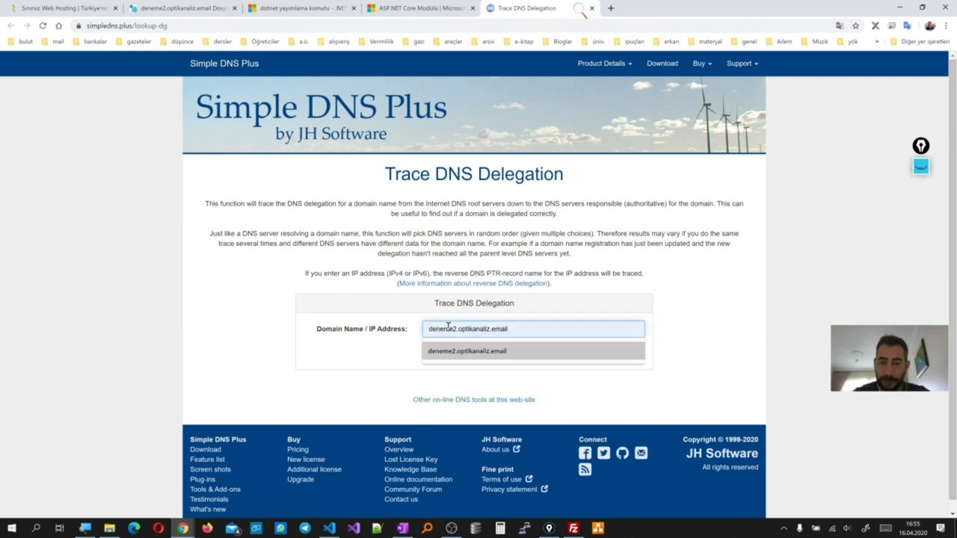
key(Return)
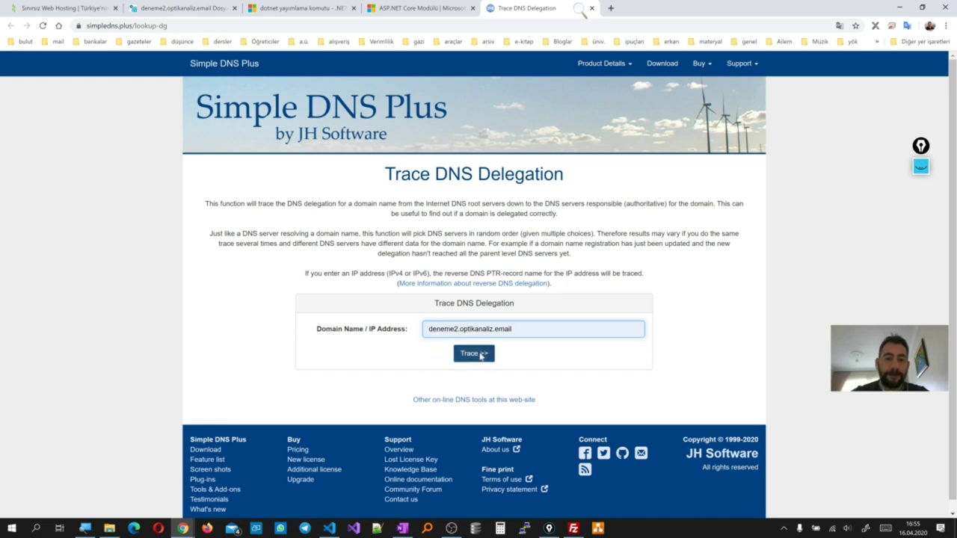
click(481, 355)
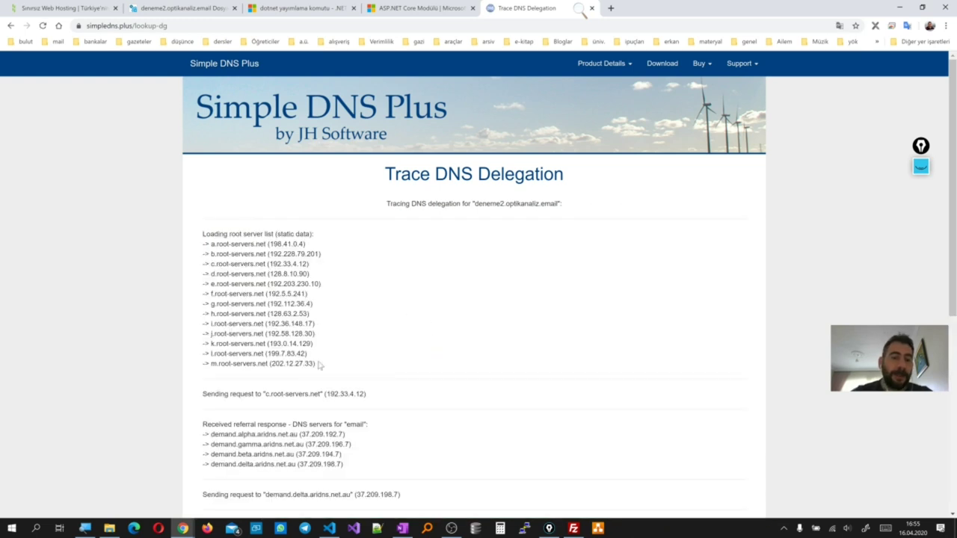
Review the root servers, ns1.natrohost.com and IPs 85.159.64.2 and 185.67.205.213, then return to Plesk
drag(309, 361, 238, 255)
scroll(238, 323, down, 3)
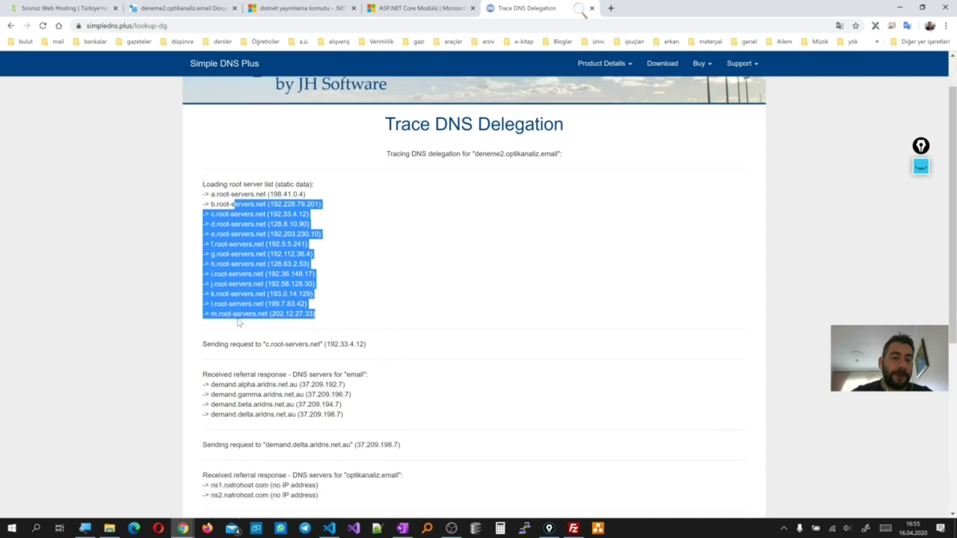
scroll(238, 323, down, 4)
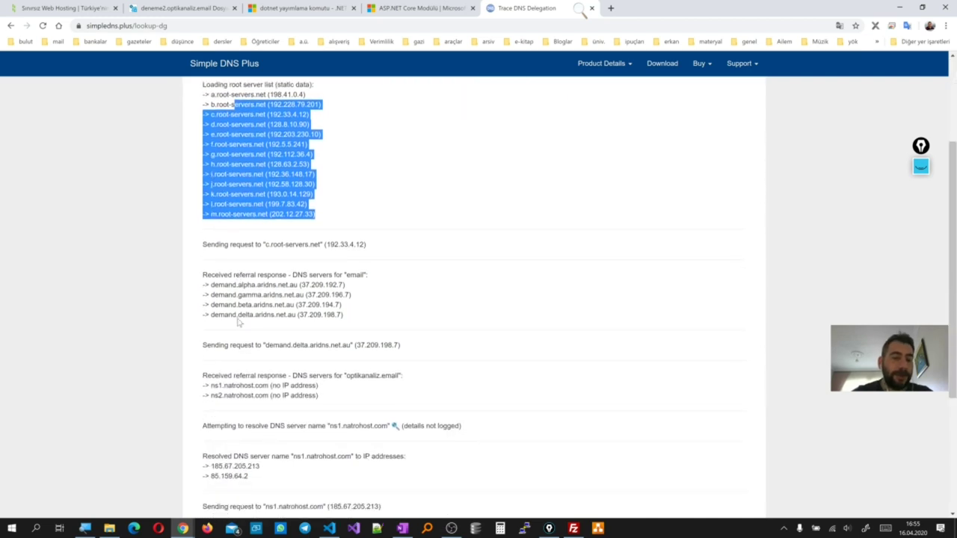
scroll(239, 322, down, 2)
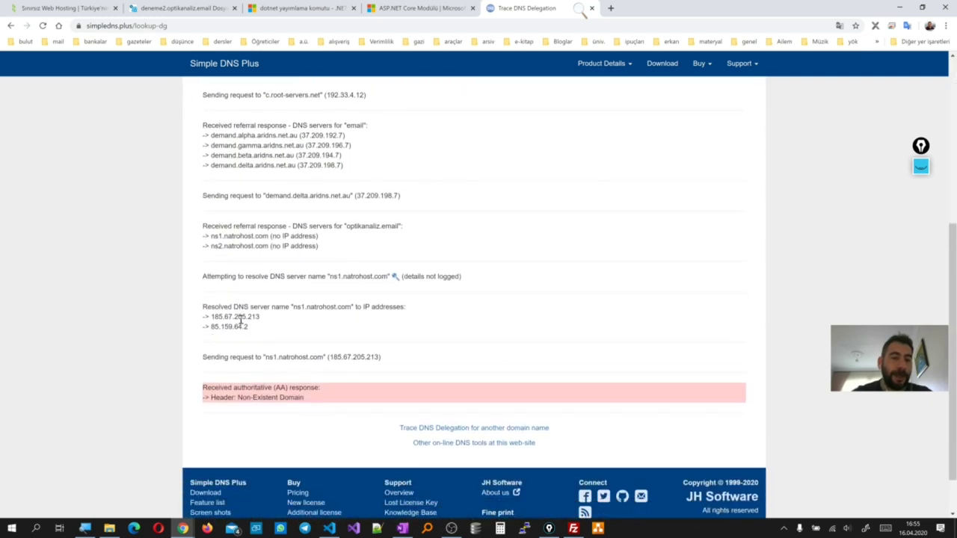
drag(348, 307, 295, 306)
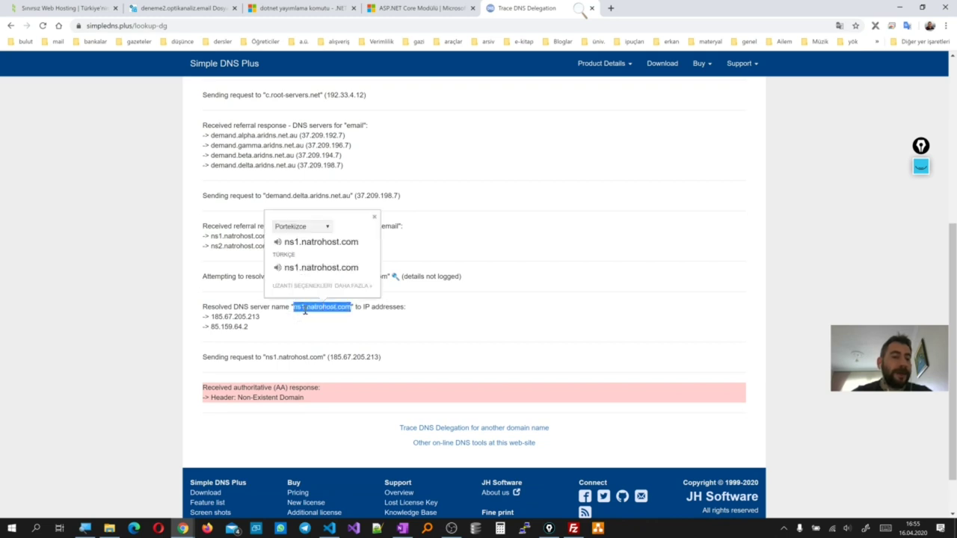
drag(249, 332, 198, 333)
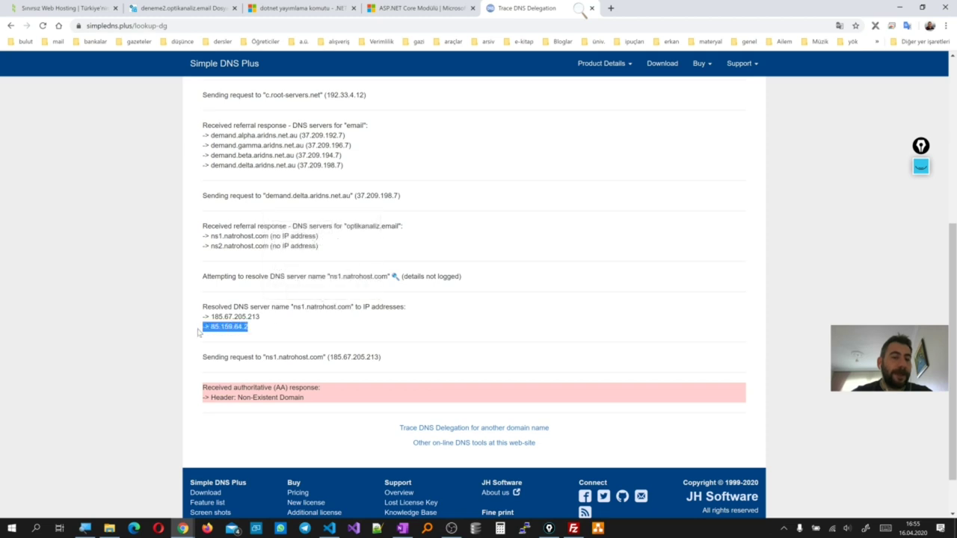
click(253, 341)
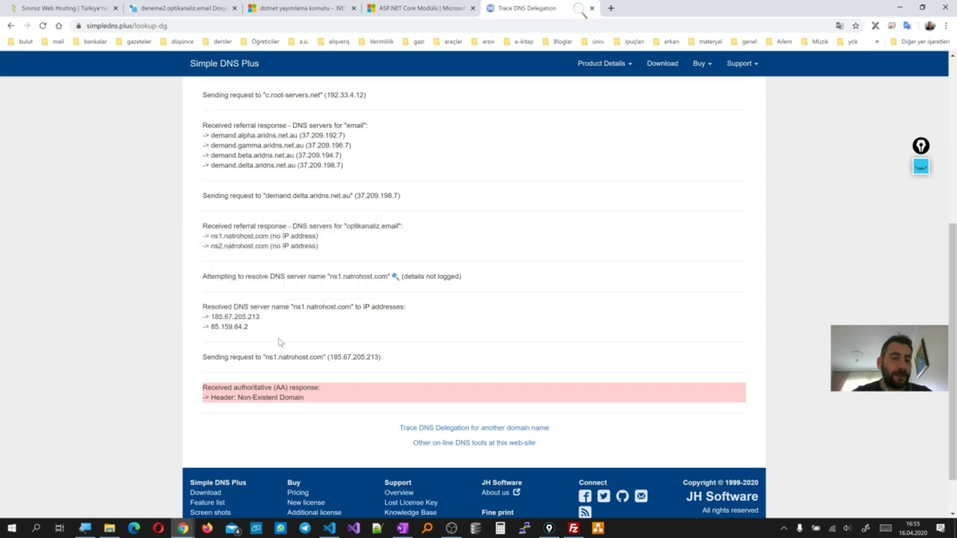
scroll(285, 345, down, 1)
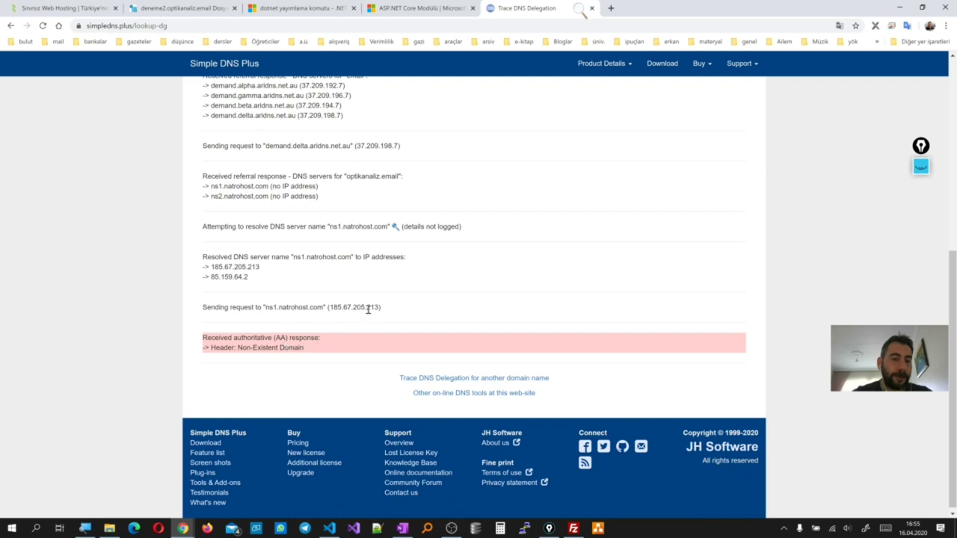
drag(377, 307, 331, 310)
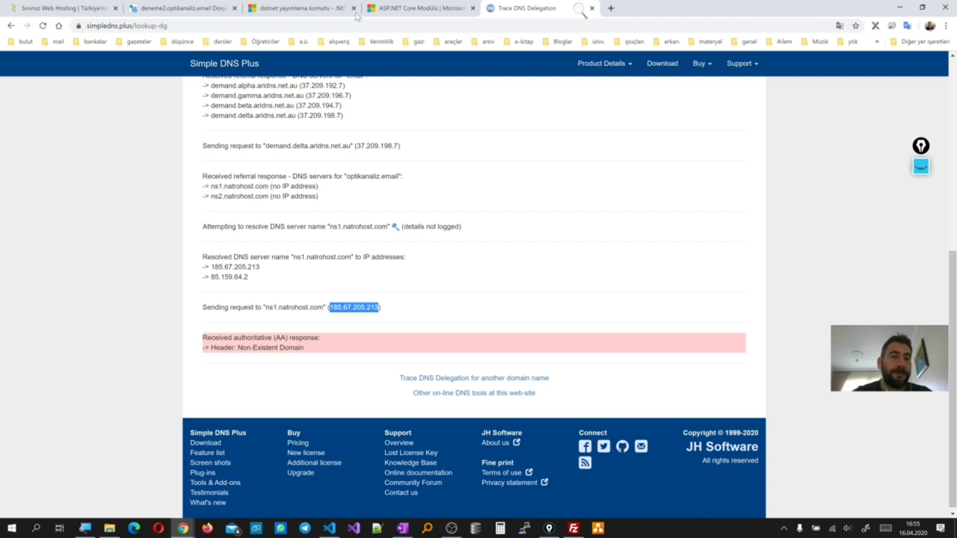
click(221, 9)
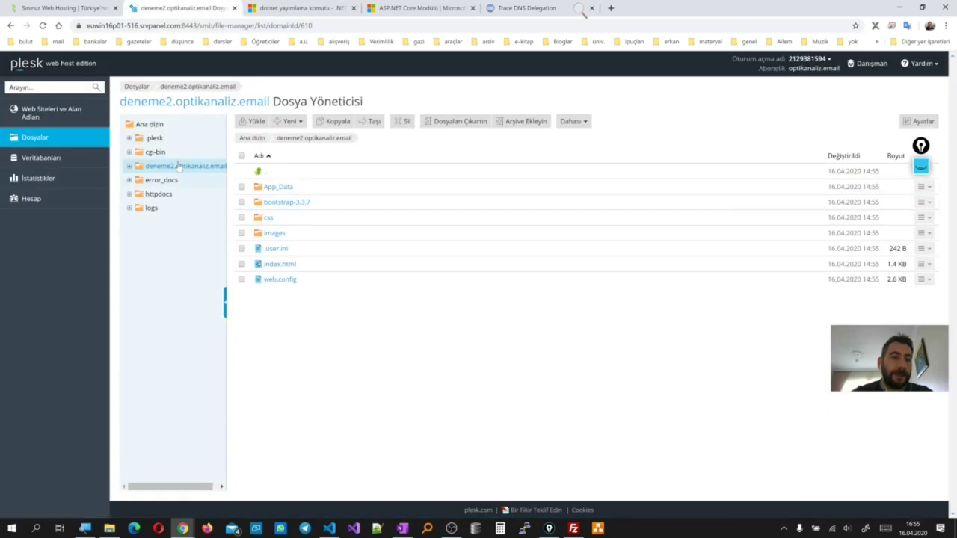
Copy the site IP 116.202.53.25 from Plesk's websites and domains overview, then go to the Natro tab
click(69, 115)
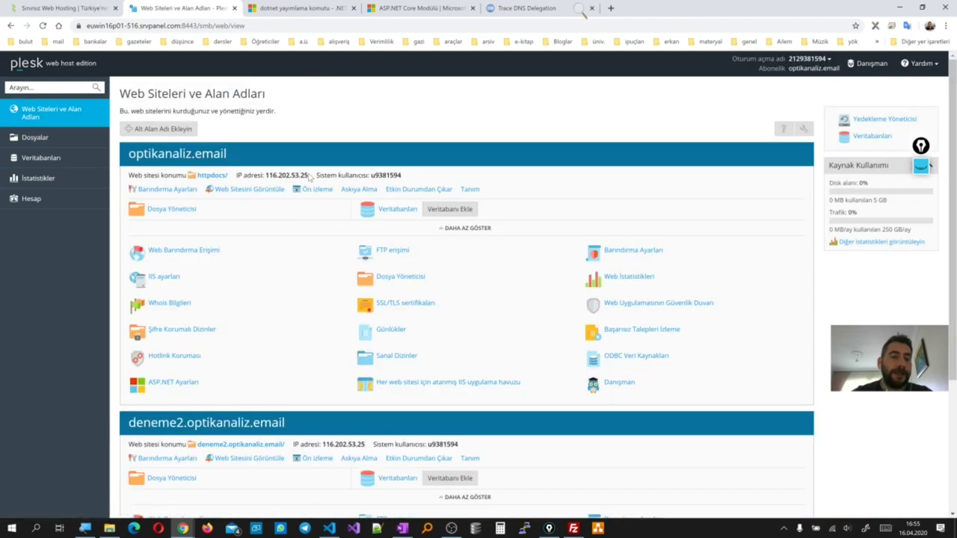
drag(309, 176, 278, 179)
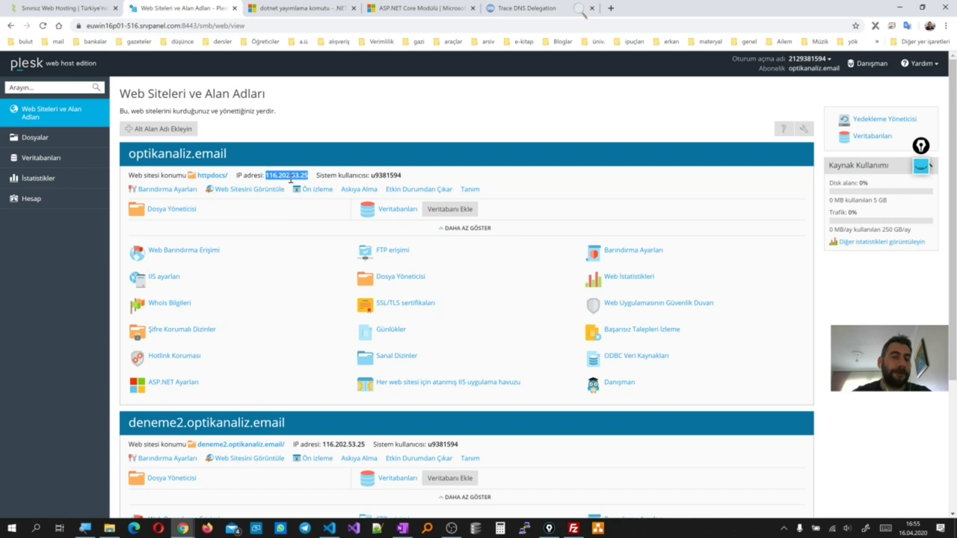
click(545, 8)
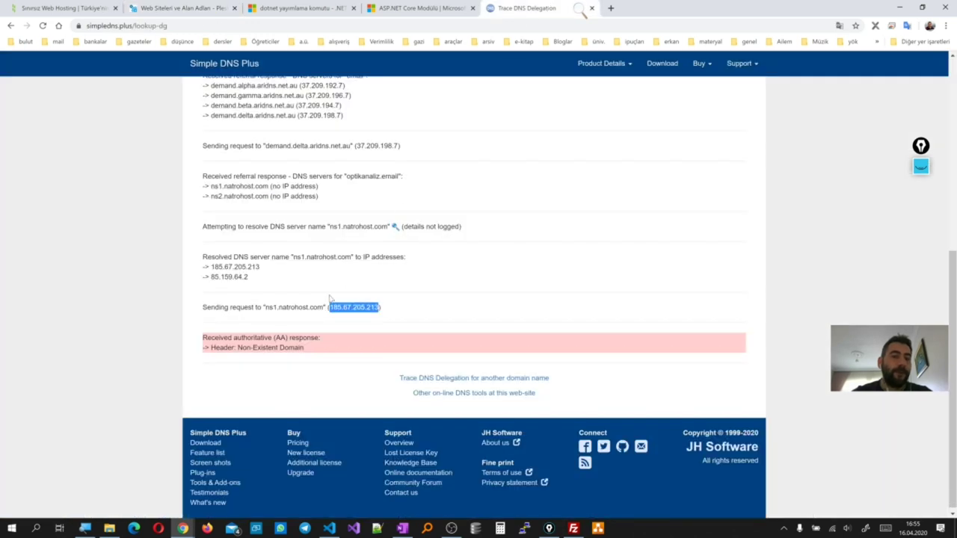
click(168, 9)
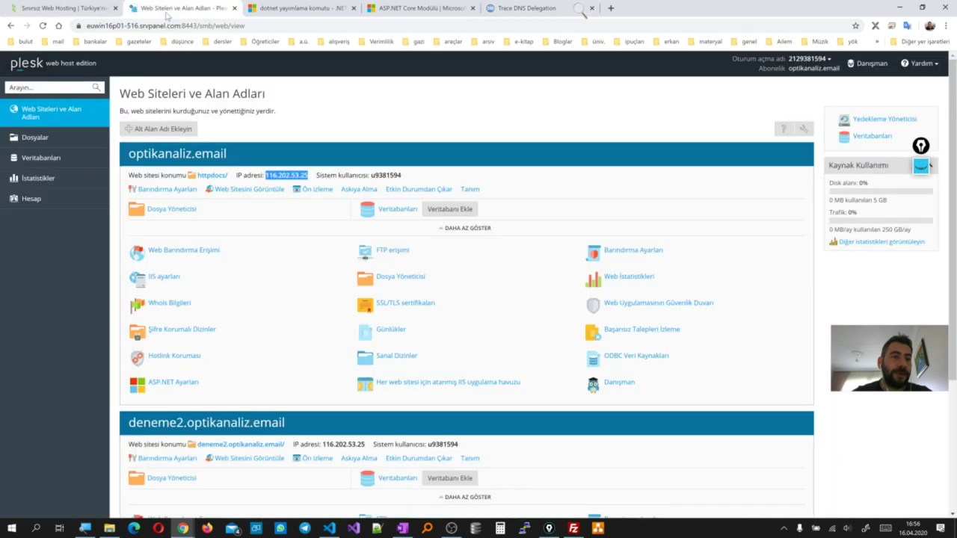
click(94, 11)
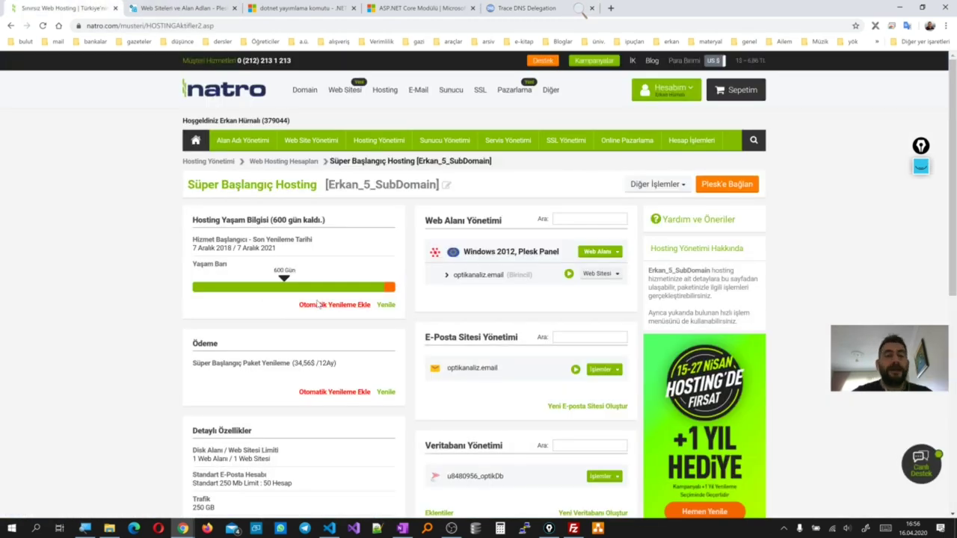
Try DNS management for optikanaliz.email, close the login prompt and reload the hosting page
click(602, 278)
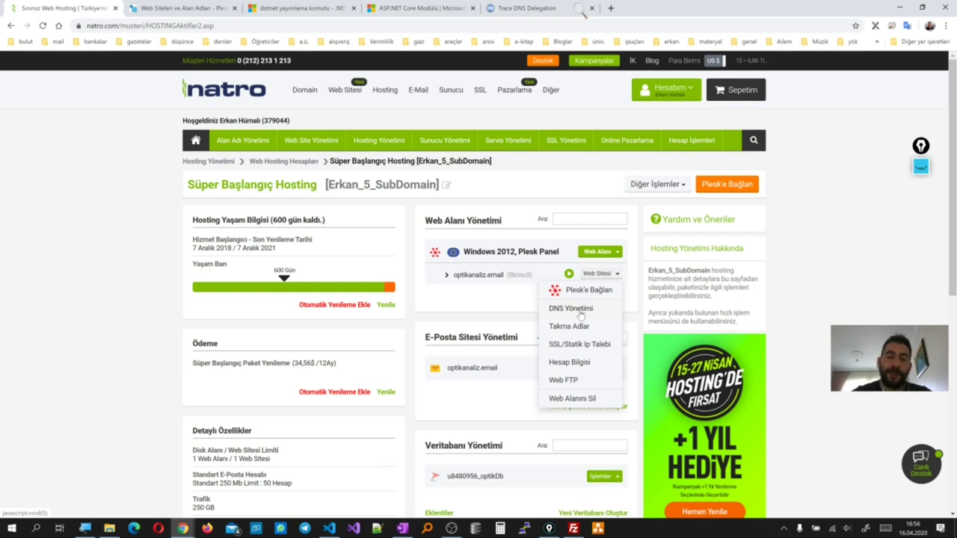
click(582, 312)
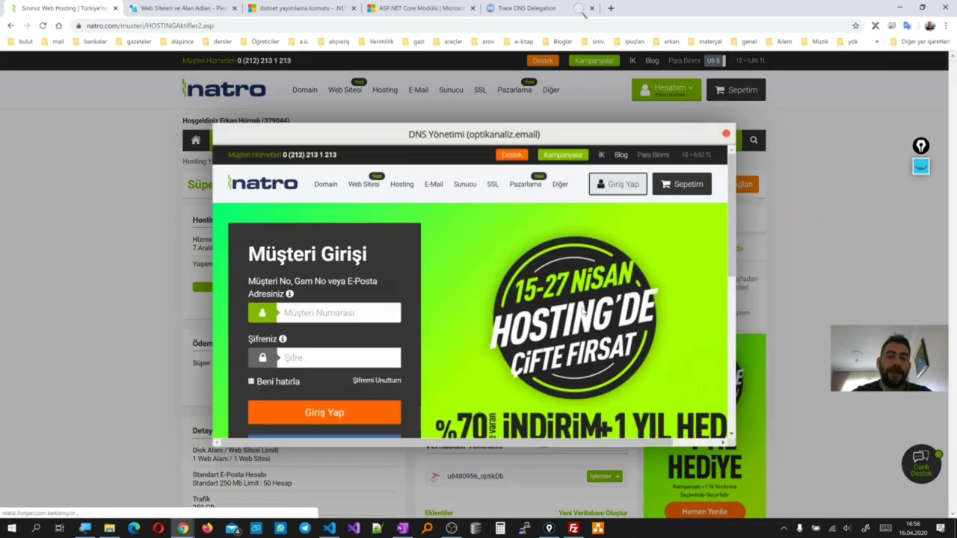
click(725, 134)
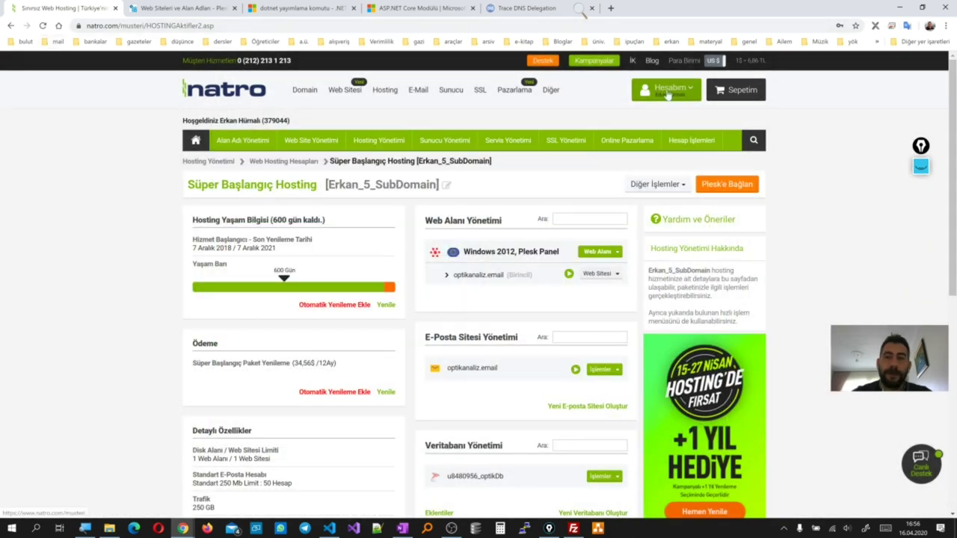
click(42, 26)
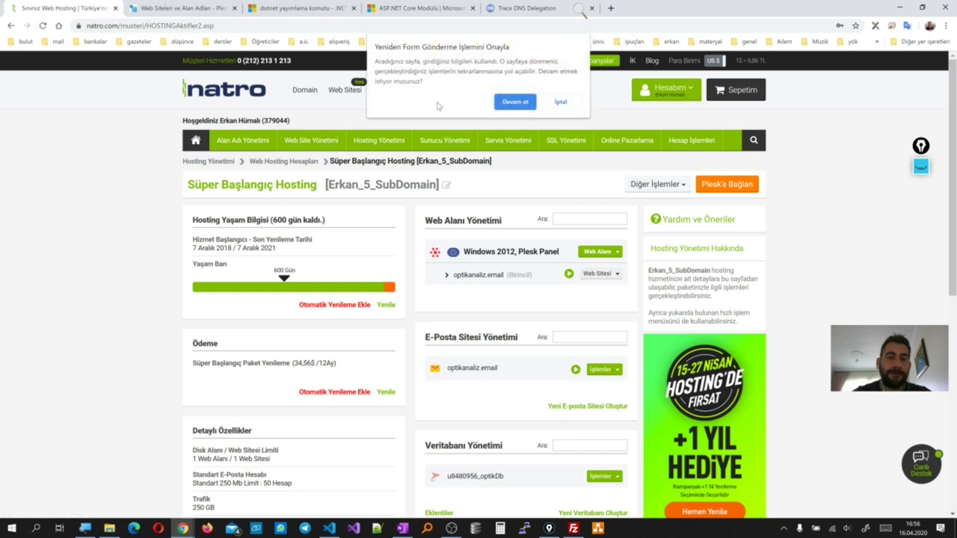
click(512, 107)
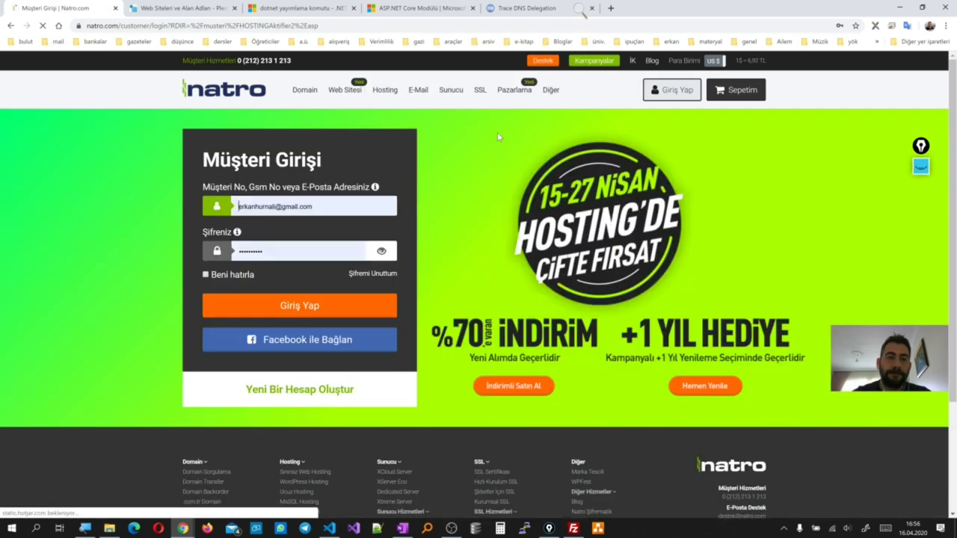
Sign in and open DNS Yönetimi for optikanaliz.email from the Süper Başlangıç Hosting account
click(326, 305)
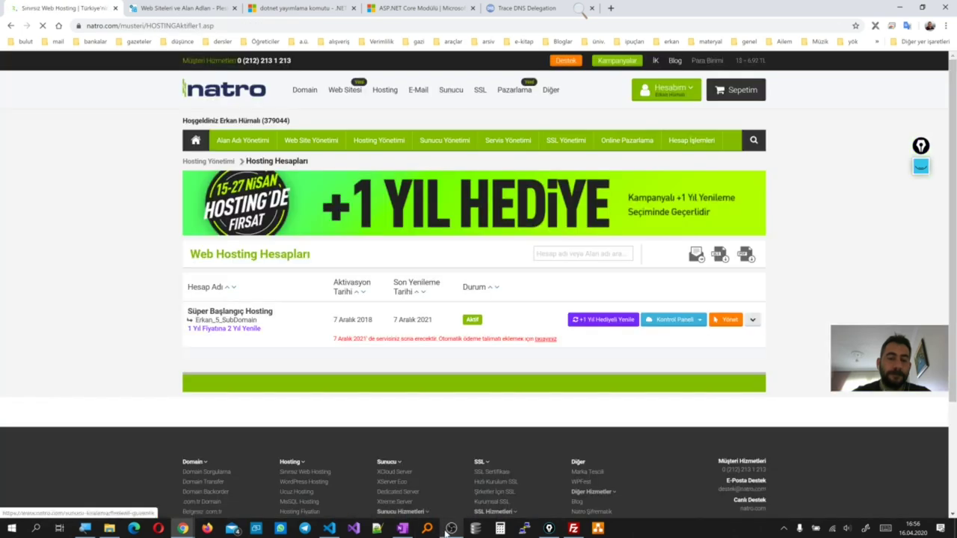
click(449, 530)
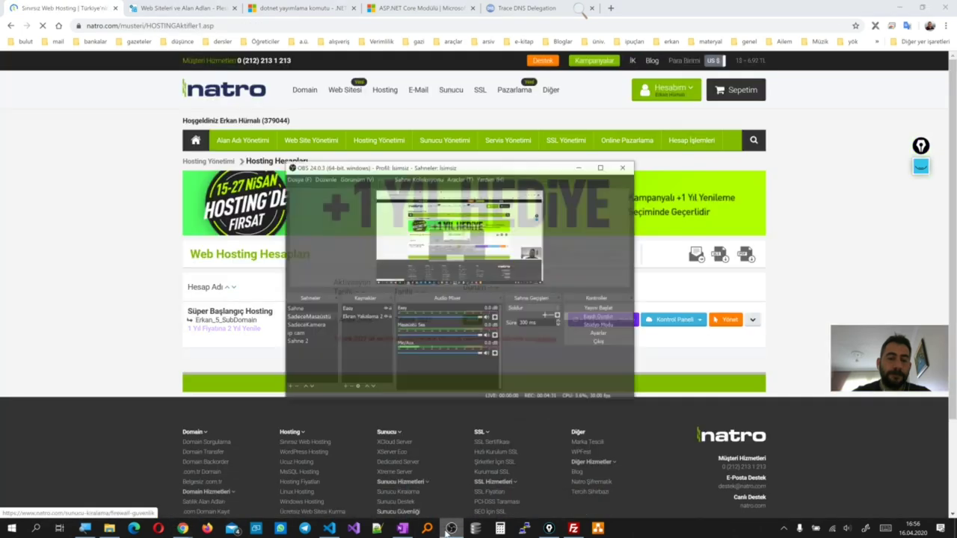
click(444, 530)
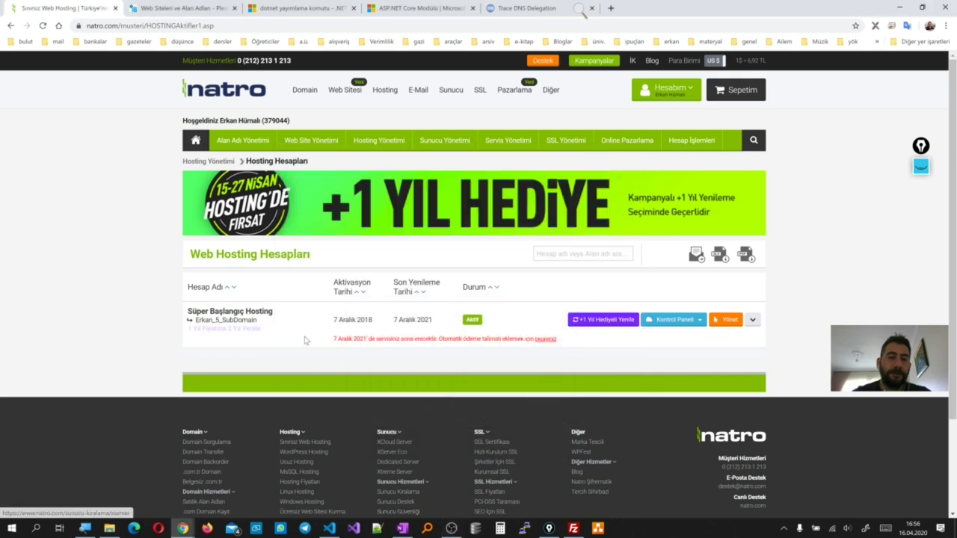
click(731, 321)
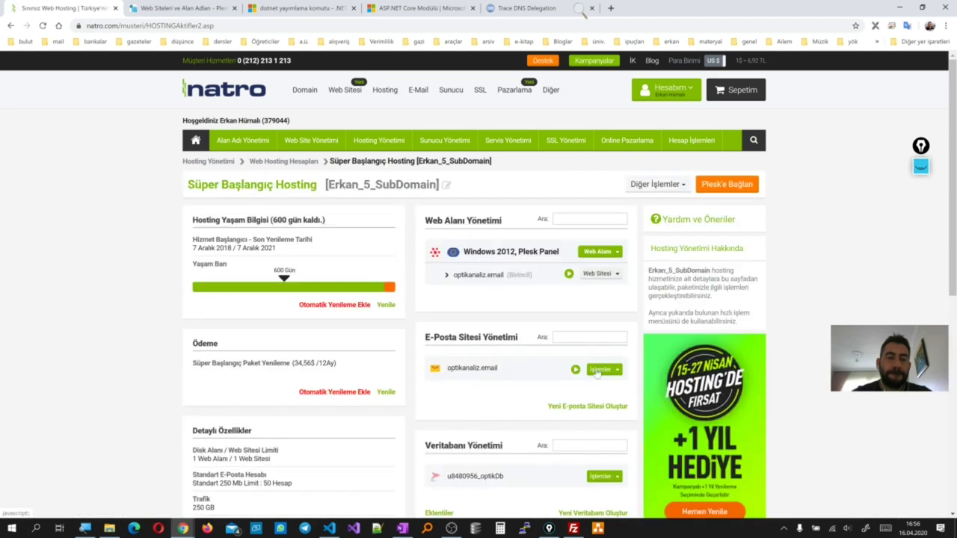
click(599, 276)
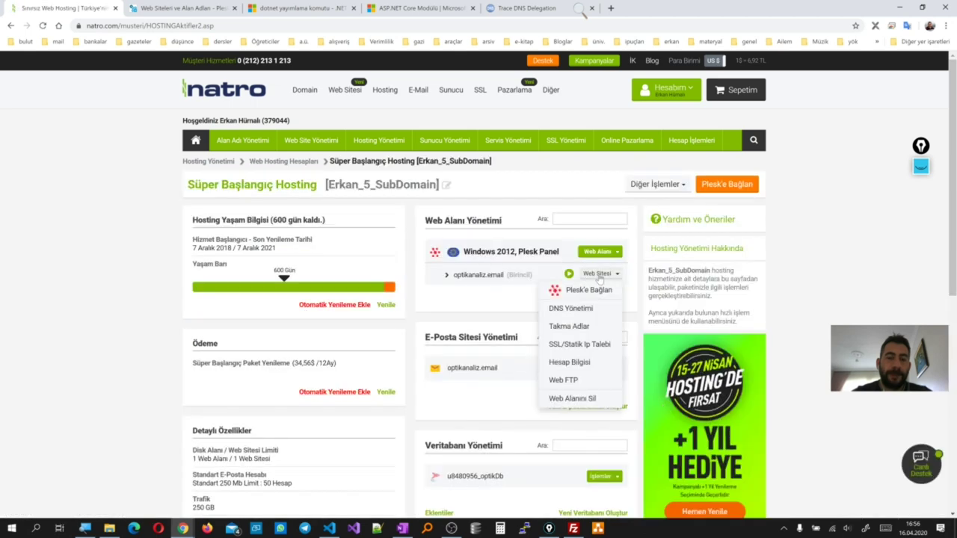
click(573, 313)
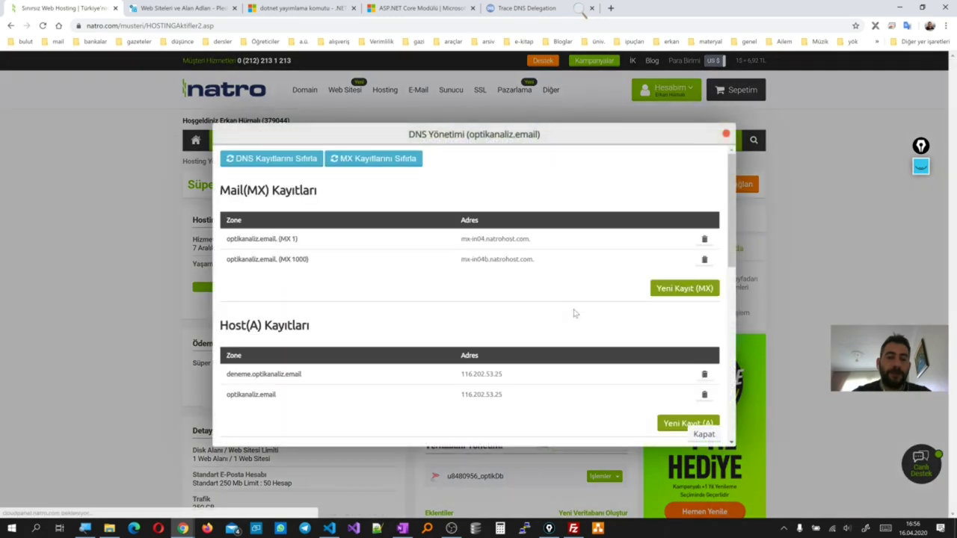
scroll(481, 349, down, 1)
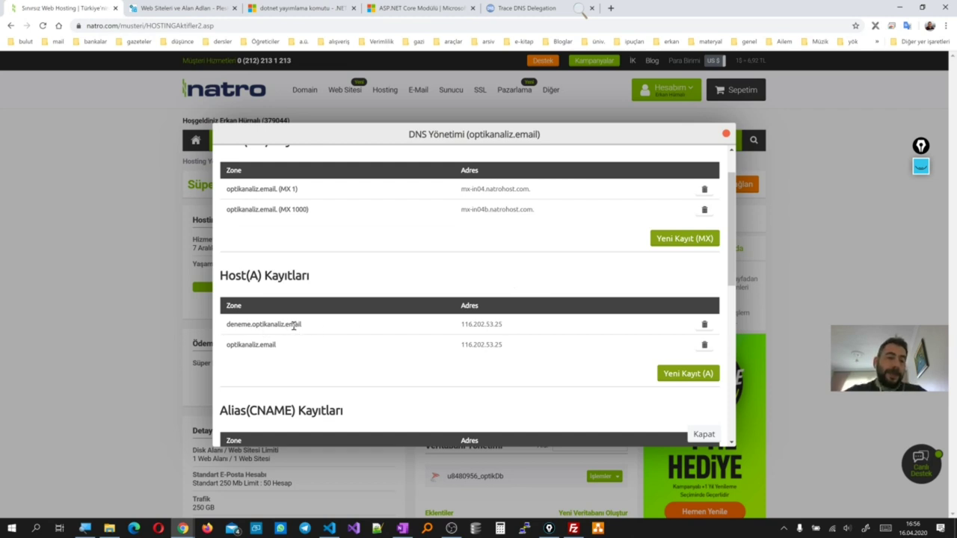
drag(303, 329, 229, 327)
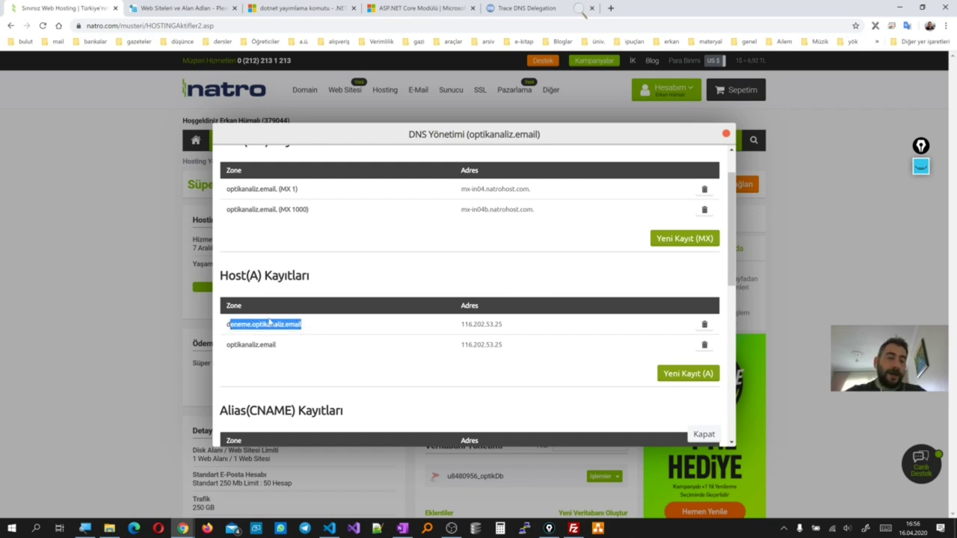
click(309, 346)
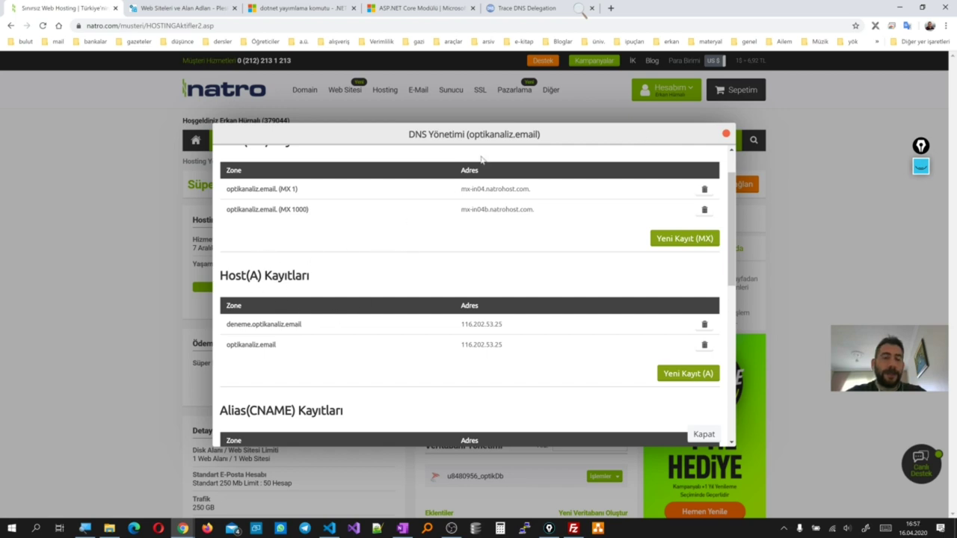
scroll(441, 256, up, 1)
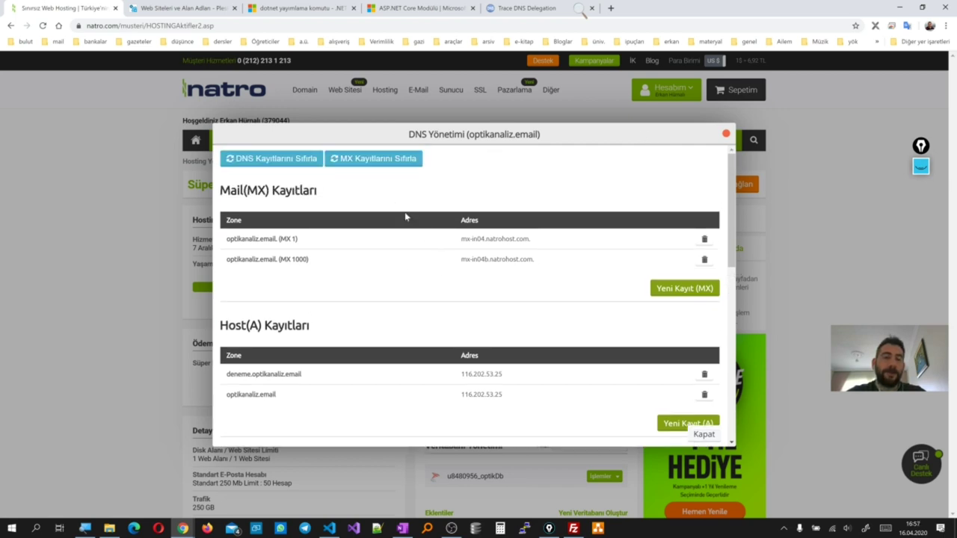
scroll(342, 310, down, 2)
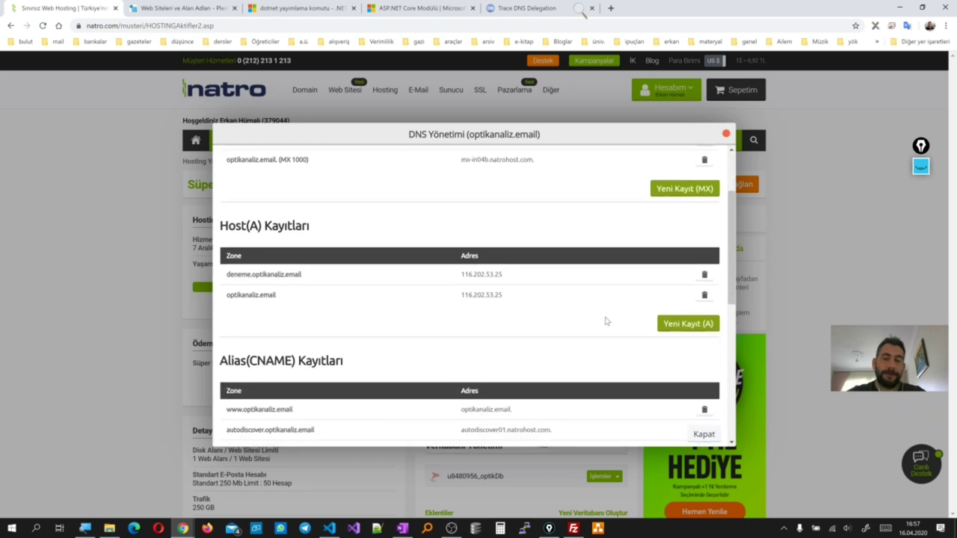
Add a Host (A) record for deneme2 pointing to 116.202.53.25
click(684, 325)
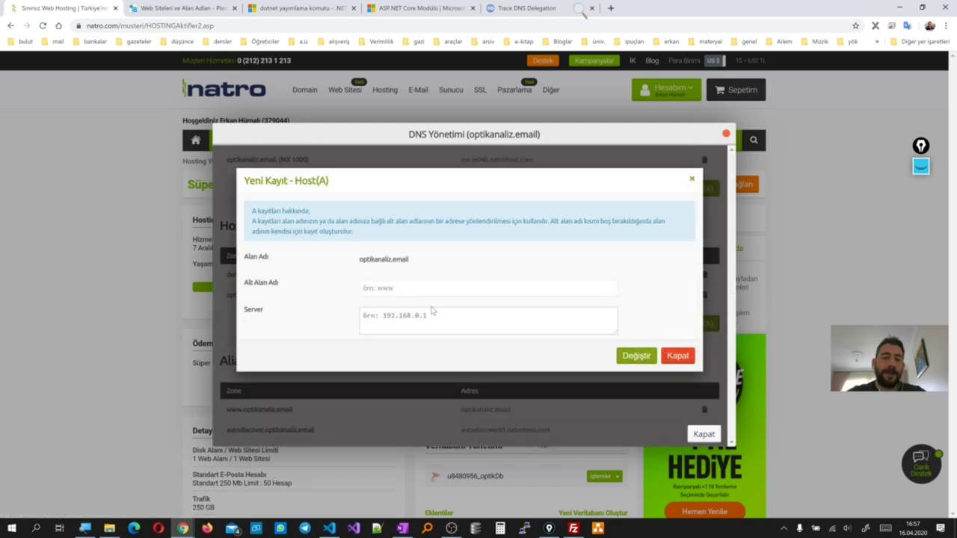
click(387, 288)
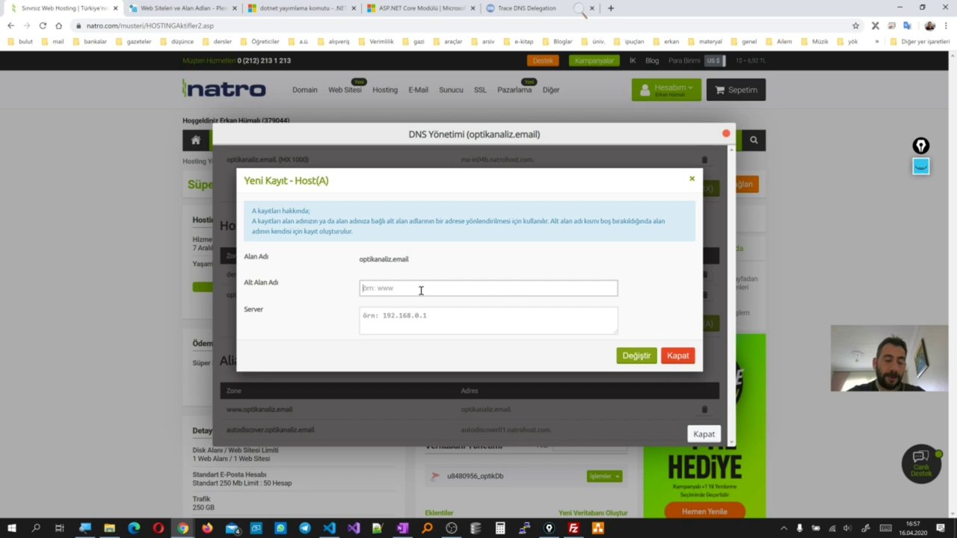
text(deneme2)
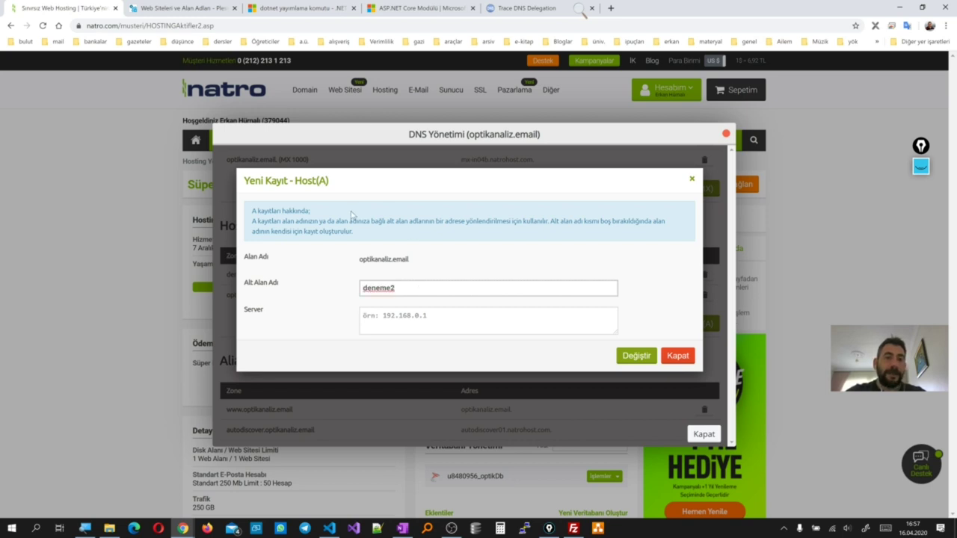
click(192, 8)
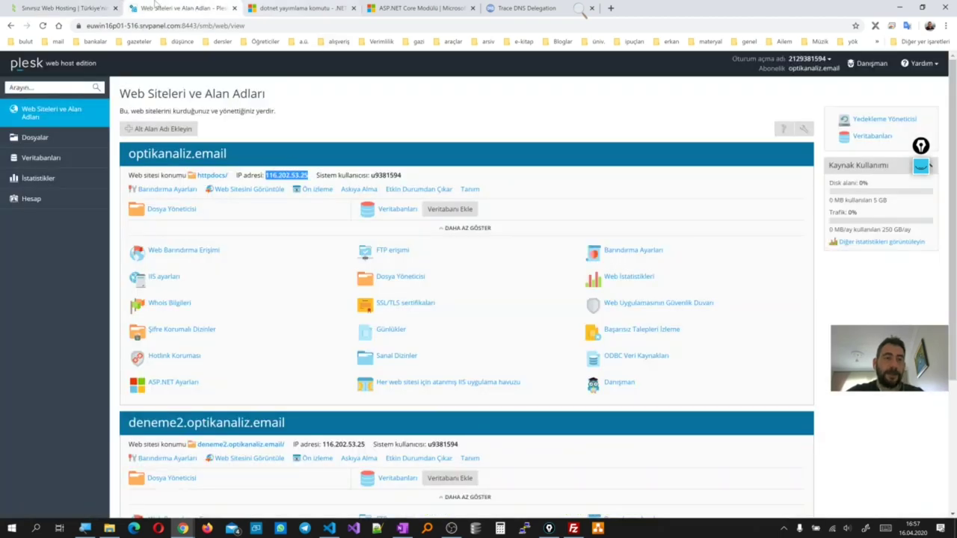
click(91, 7)
click(393, 318)
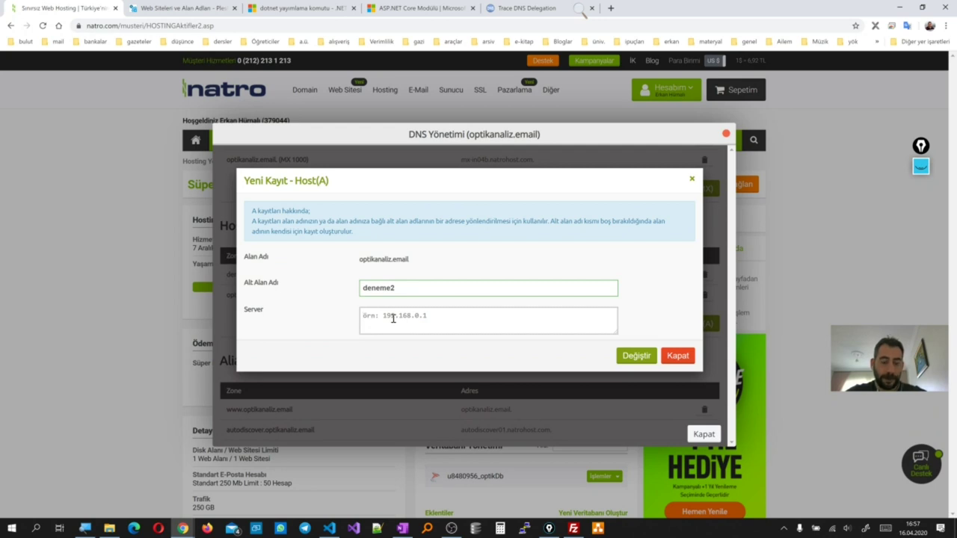
text(116.202.53.25)
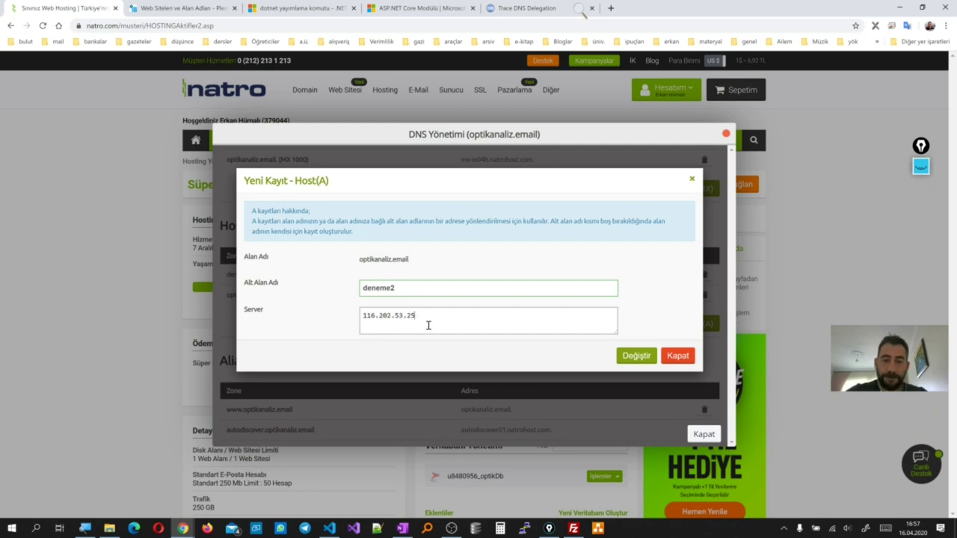
click(636, 357)
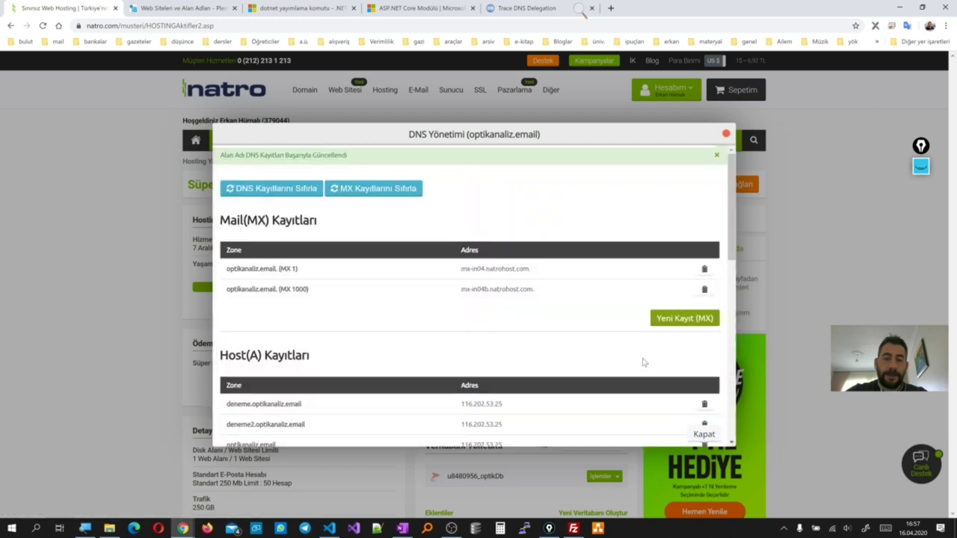
Verify the deneme2 record and its IP in the list, then close the DNS management window
scroll(516, 371, down, 1)
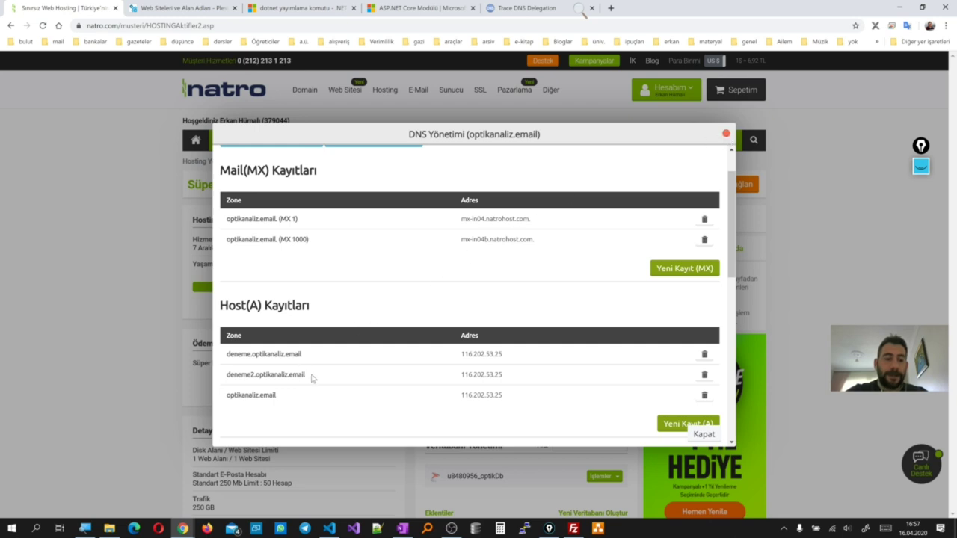
drag(312, 378, 221, 378)
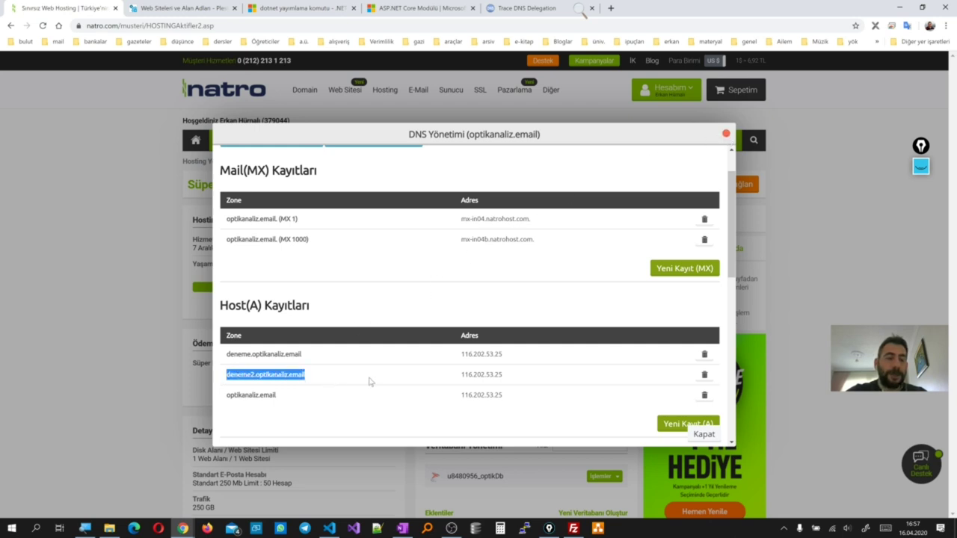
drag(504, 374, 456, 383)
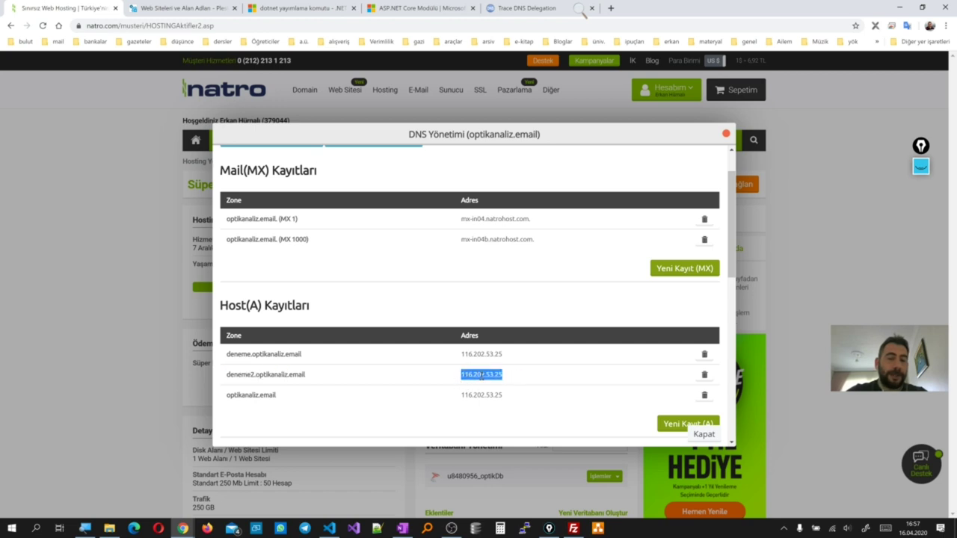
click(726, 134)
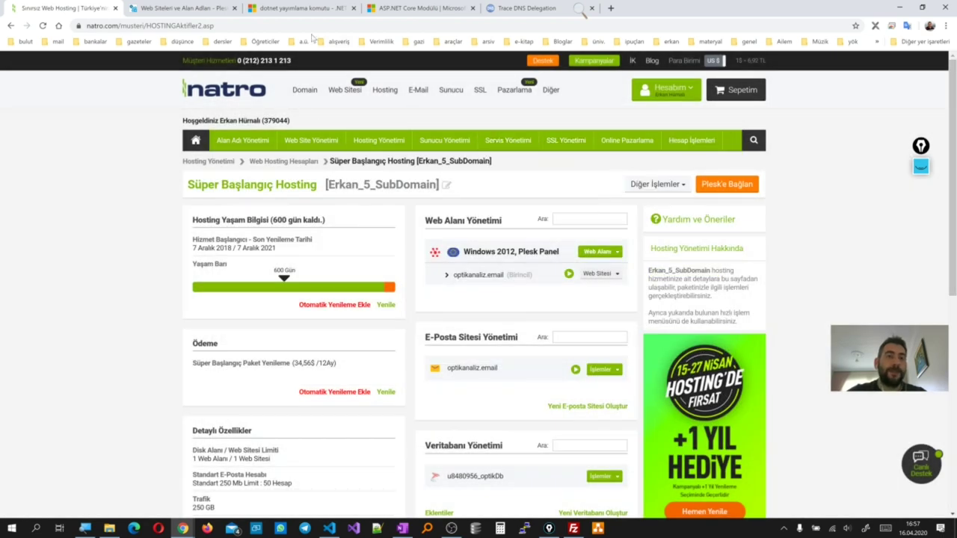
click(528, 7)
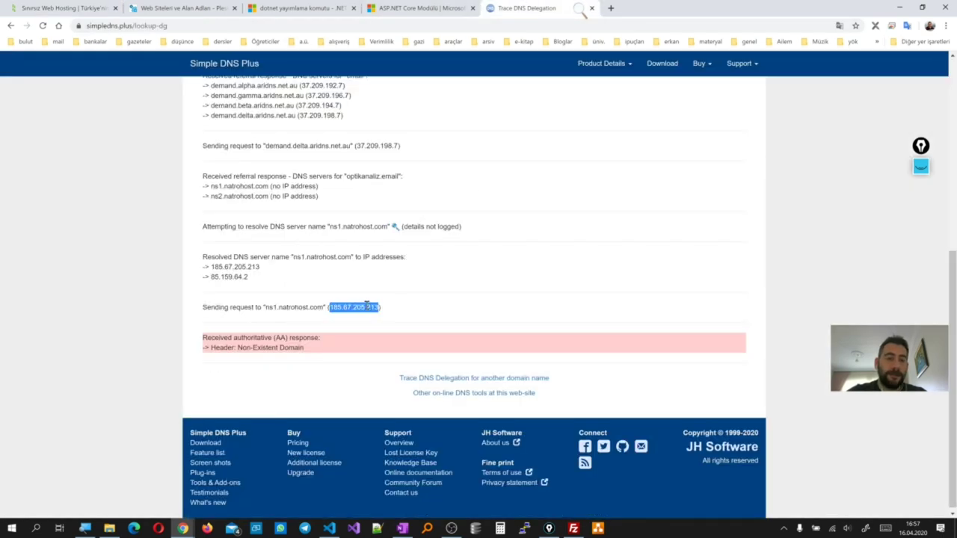
Re-run the trace for deneme2.optikanaliz.email, read the red NXDOMAIN result, and close the trace page
scroll(320, 291, up, 7)
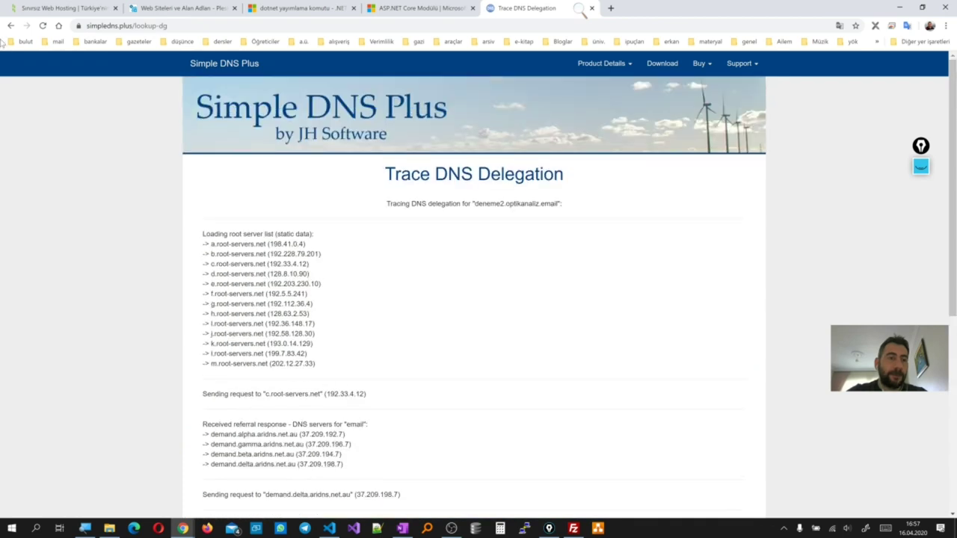
click(11, 25)
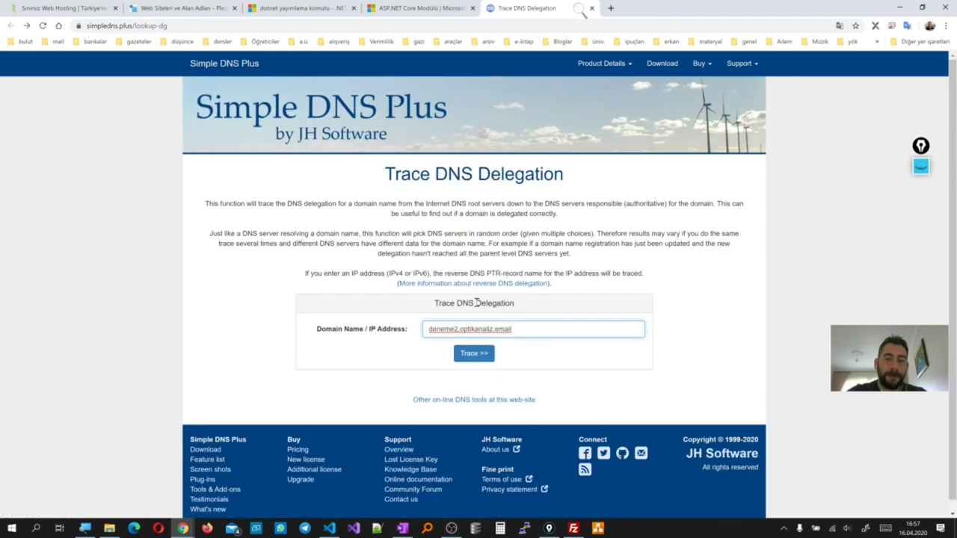
click(469, 354)
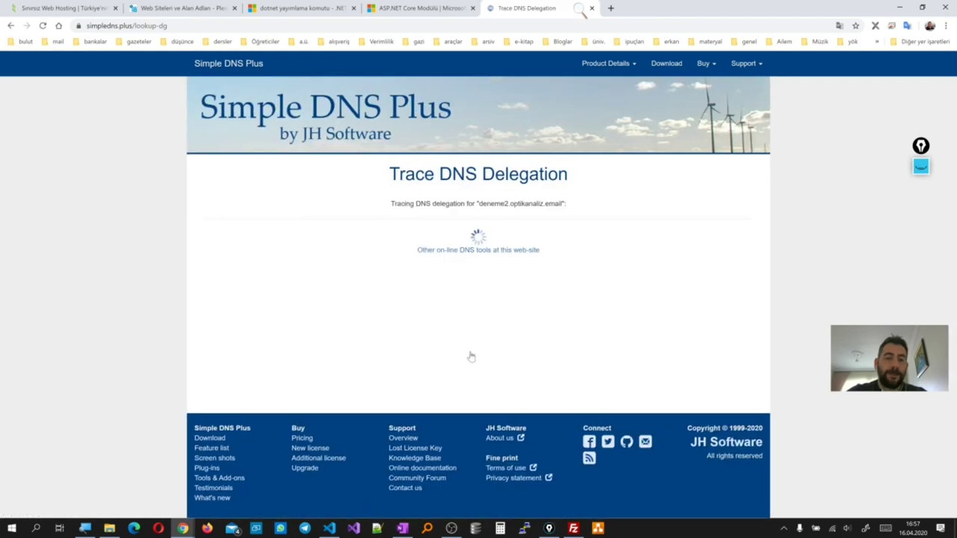
scroll(370, 329, down, 5)
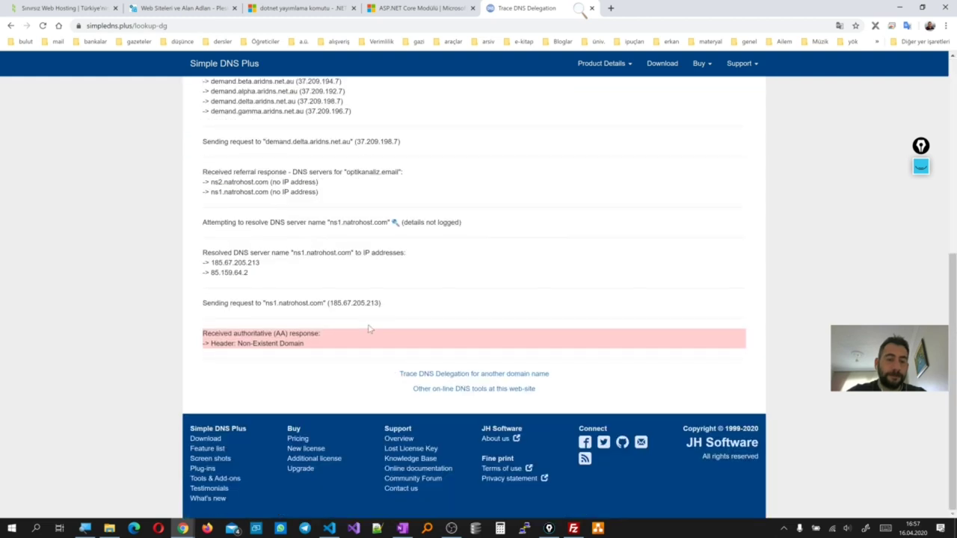
drag(325, 346, 205, 334)
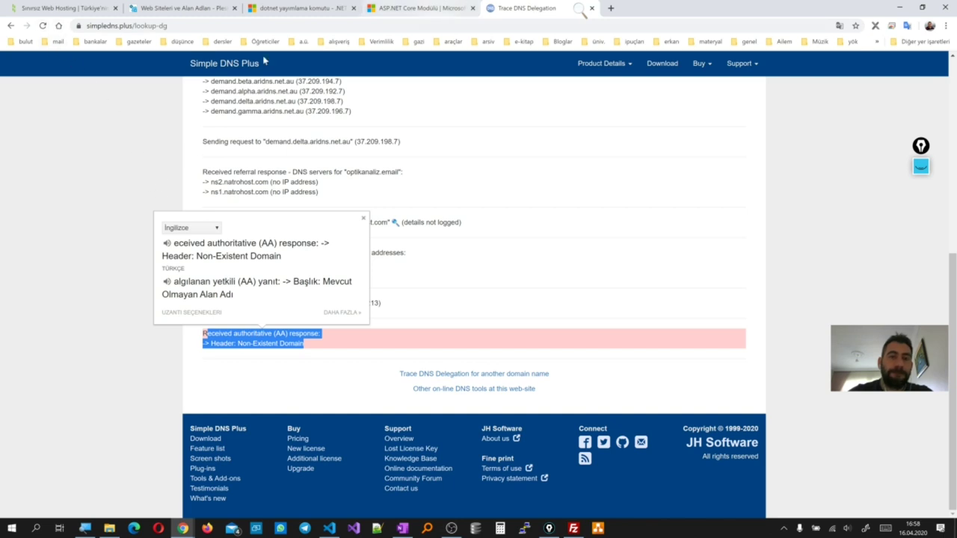
click(11, 25)
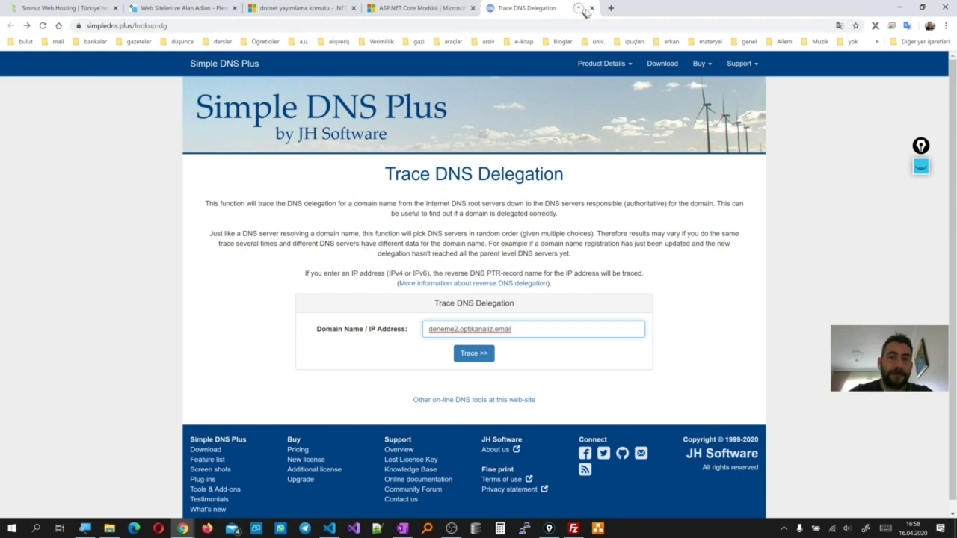
click(593, 8)
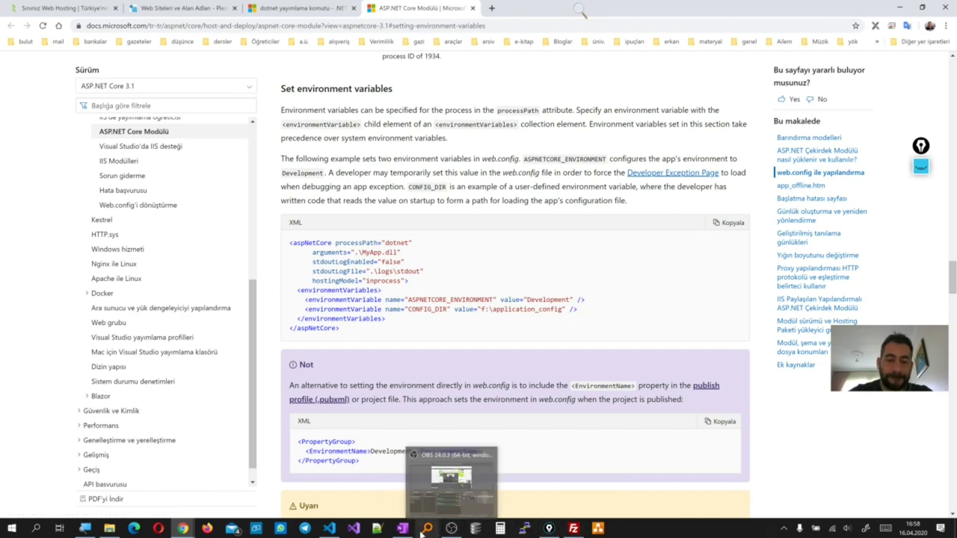
Copy the simpledns.plus/lookup-dg link from the OneNote course notes
mouse_move(404, 531)
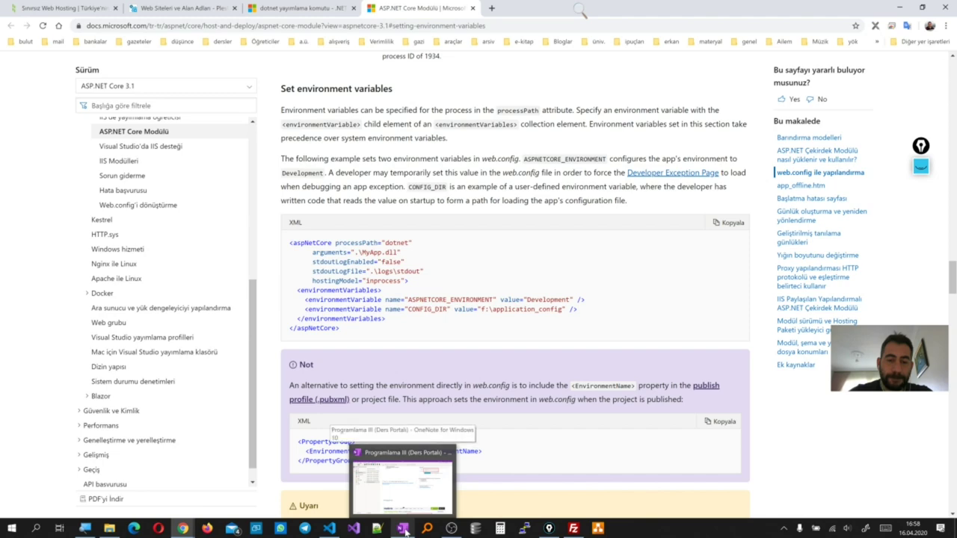
click(404, 531)
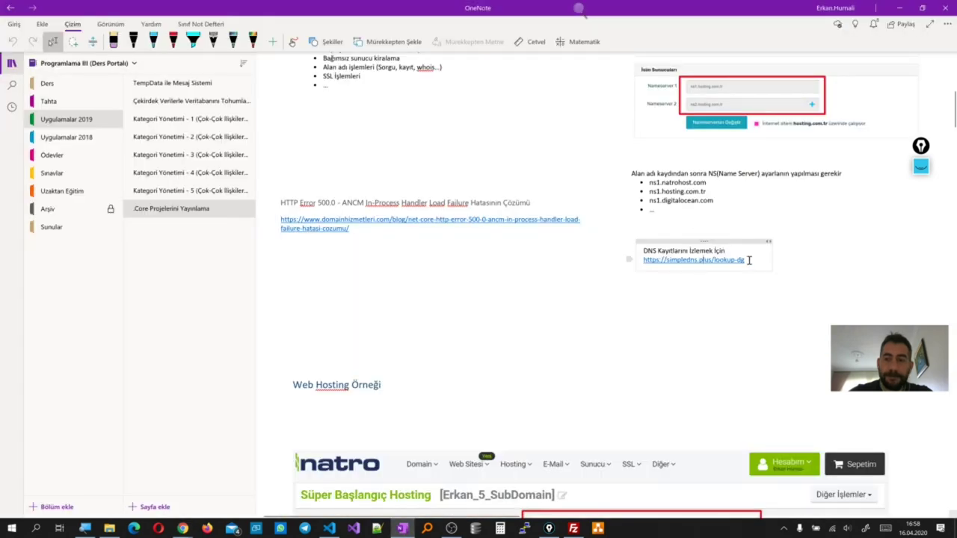
drag(748, 261, 644, 262)
key(ctrl+c)
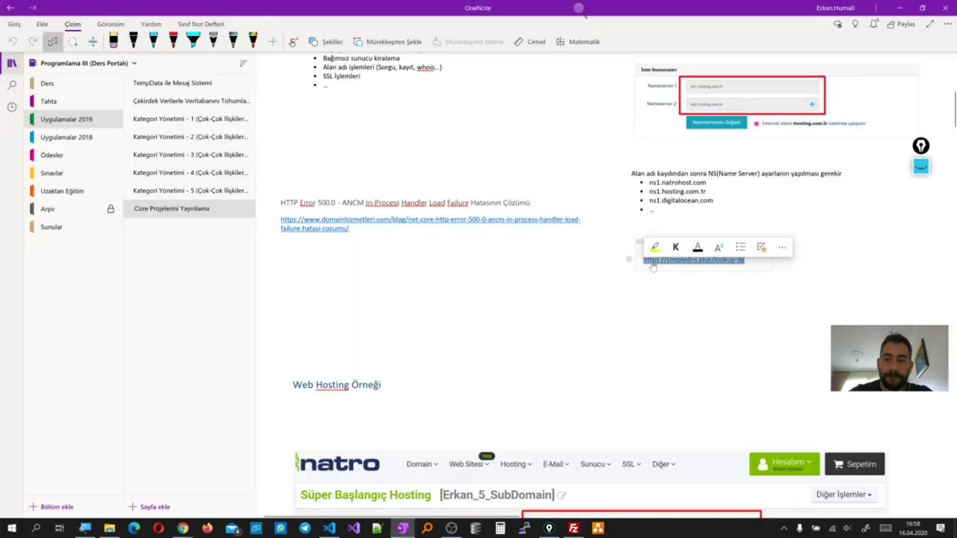
right_click(647, 261)
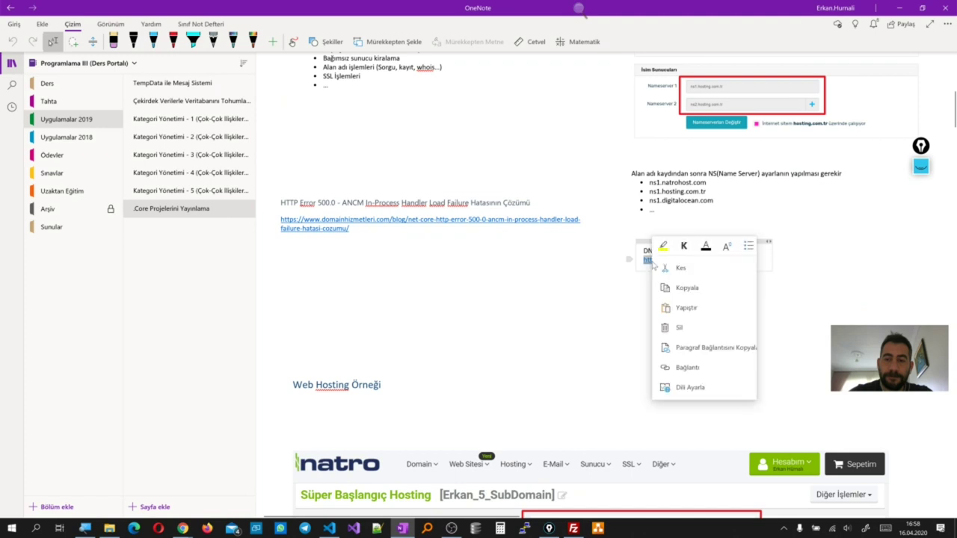
click(685, 288)
Minimize OneNote and open a new private Opera window
click(900, 9)
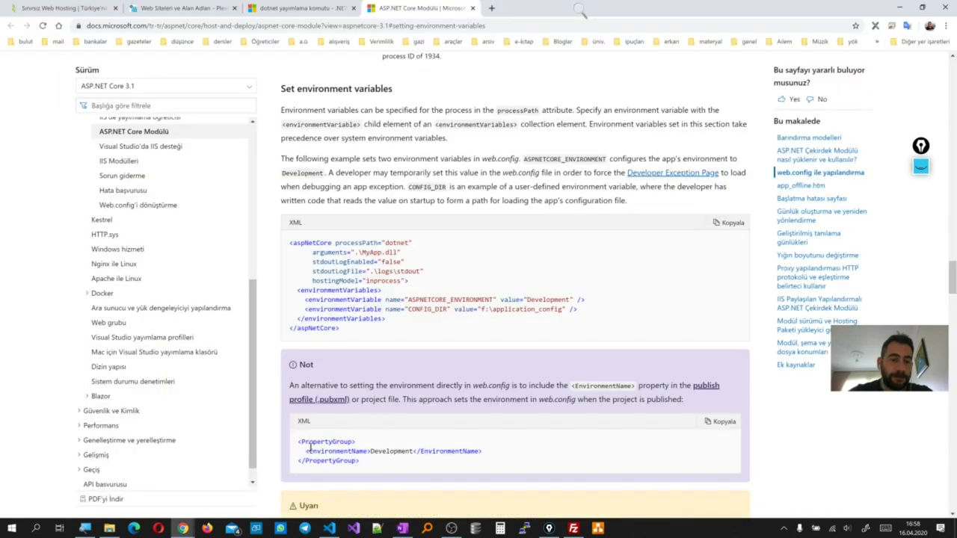
right_click(158, 529)
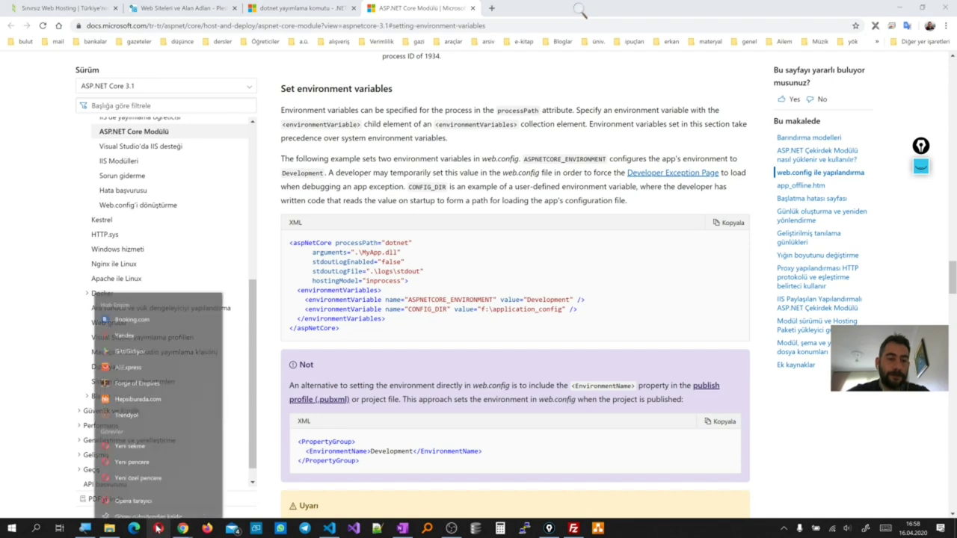
click(151, 469)
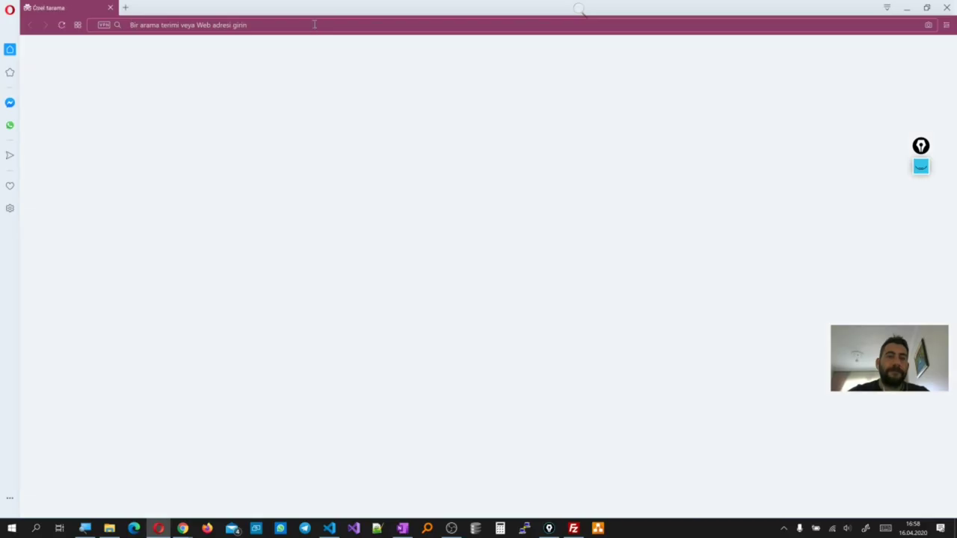
Load the pasted lookup link and enter deneme2.optikanaliz.email as the domain name
right_click(314, 24)
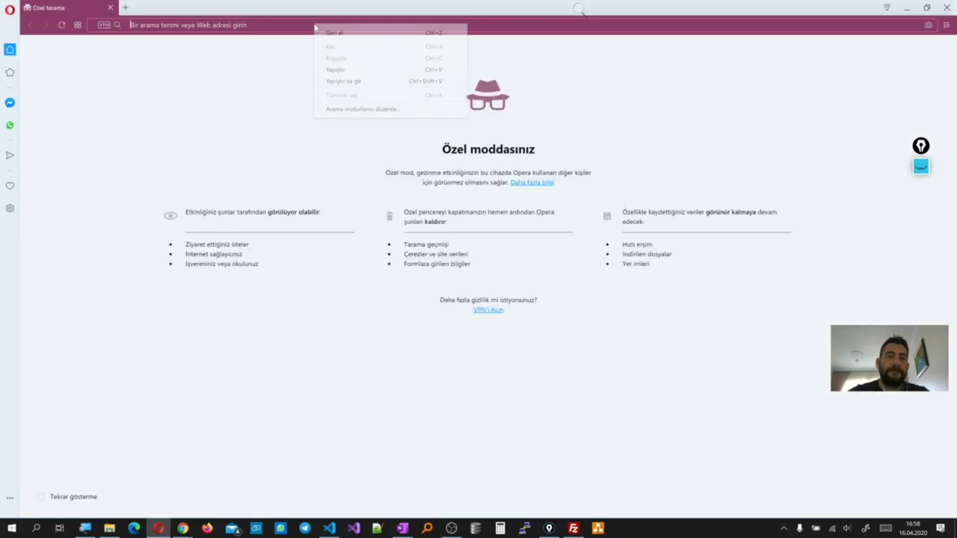
click(337, 82)
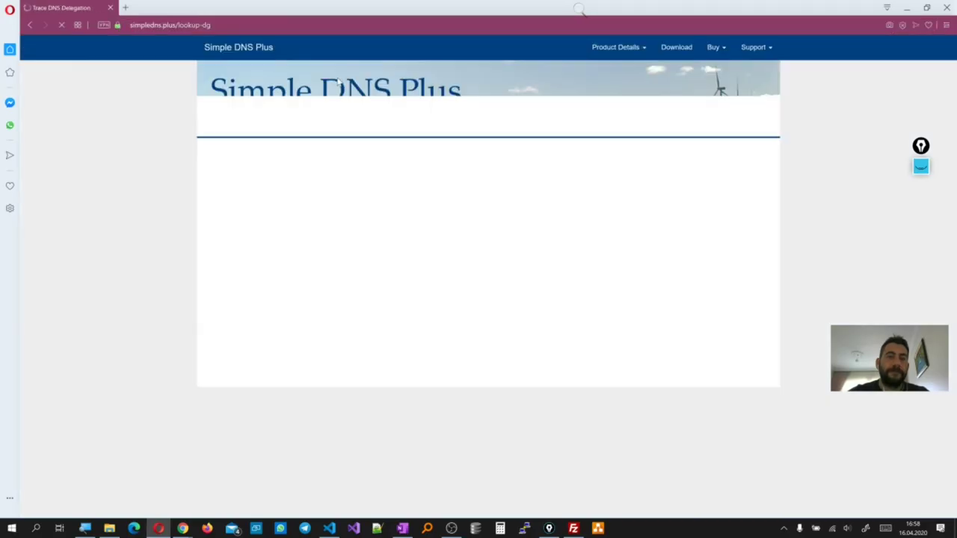
click(438, 313)
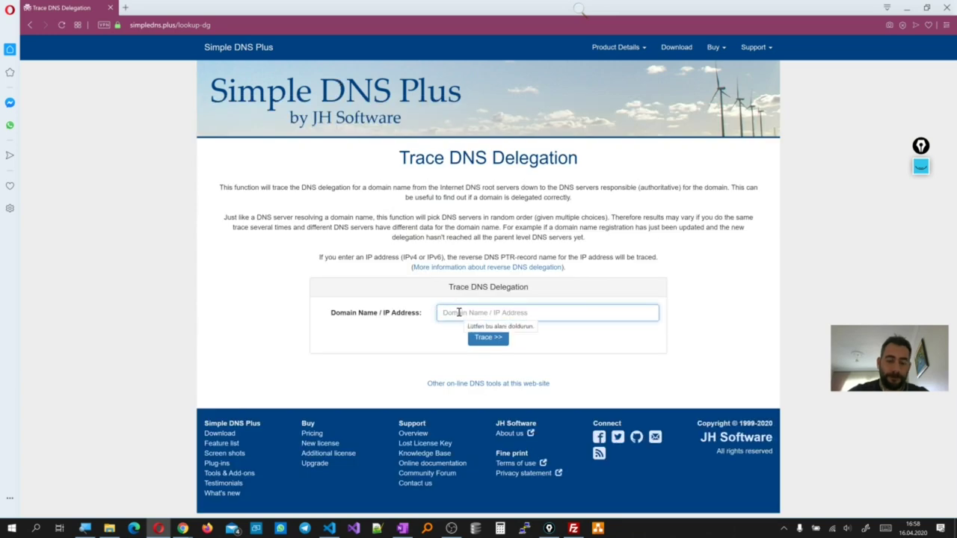
text(deneme2.)
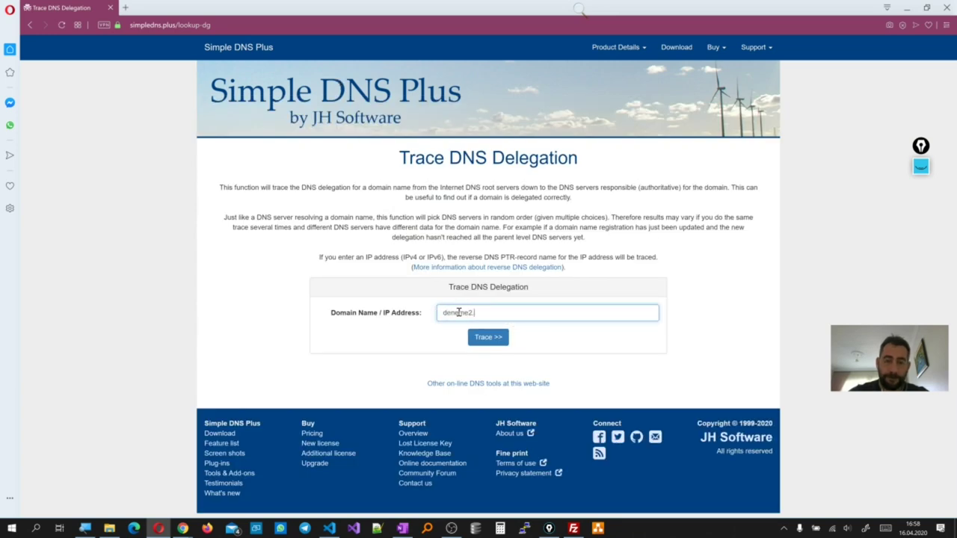
text(optikanaliz.emai)
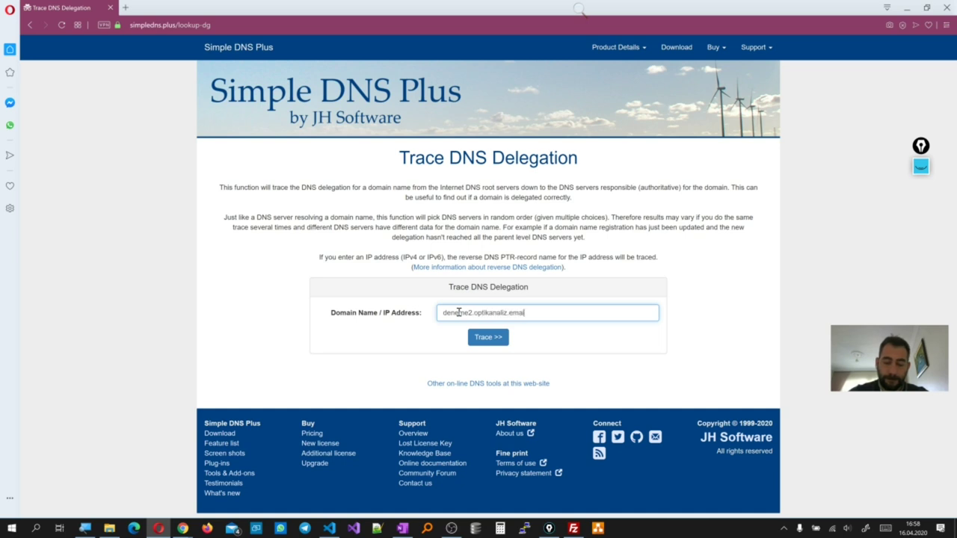
text(l)
Trace the domain, see Non-Existent Domain from ns2.natrohost.com, and close the private window
click(486, 338)
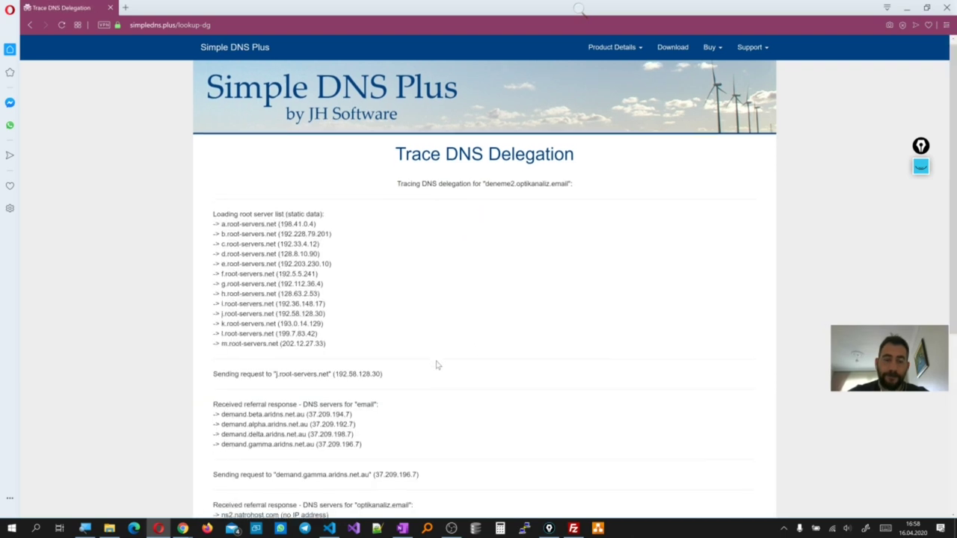
scroll(437, 365, down, 3)
scroll(437, 365, up, 3)
scroll(437, 365, down, 1)
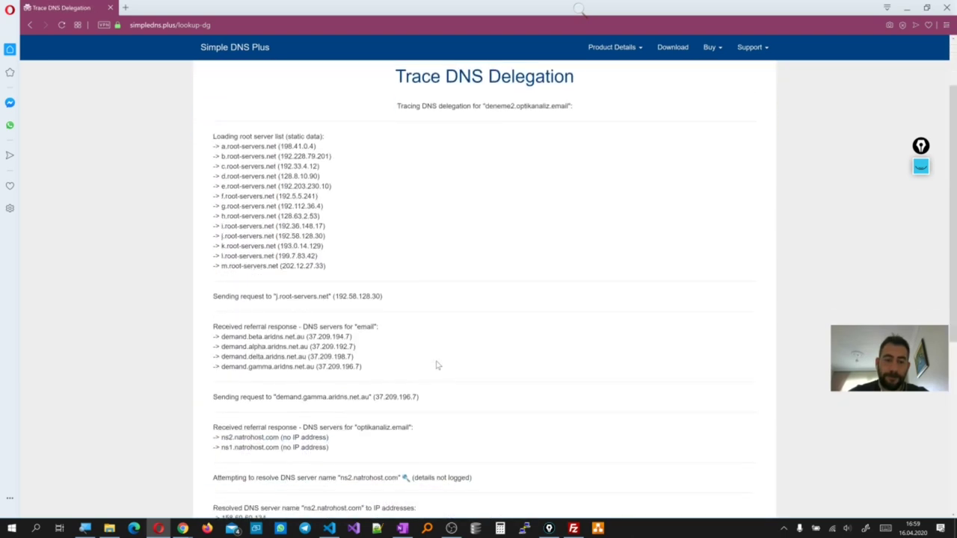
scroll(437, 365, down, 4)
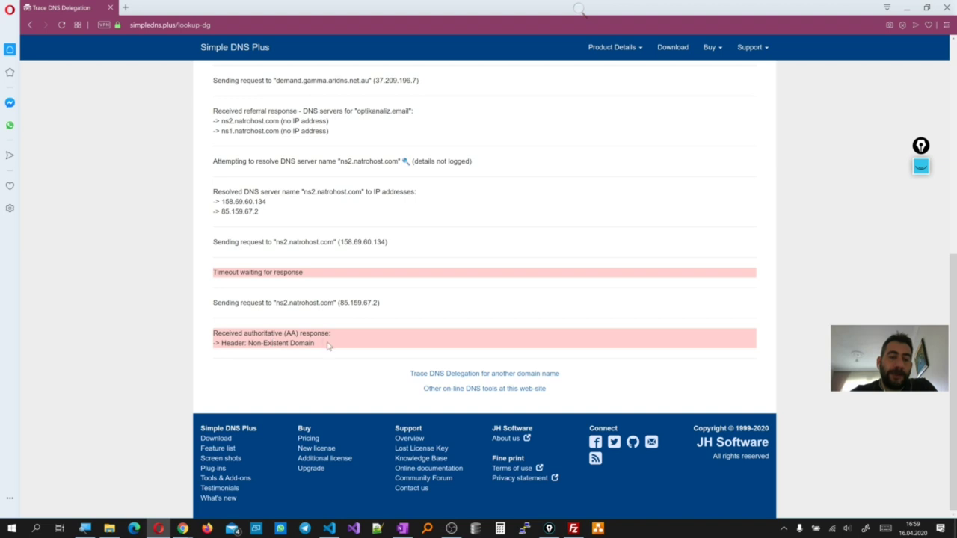
click(946, 8)
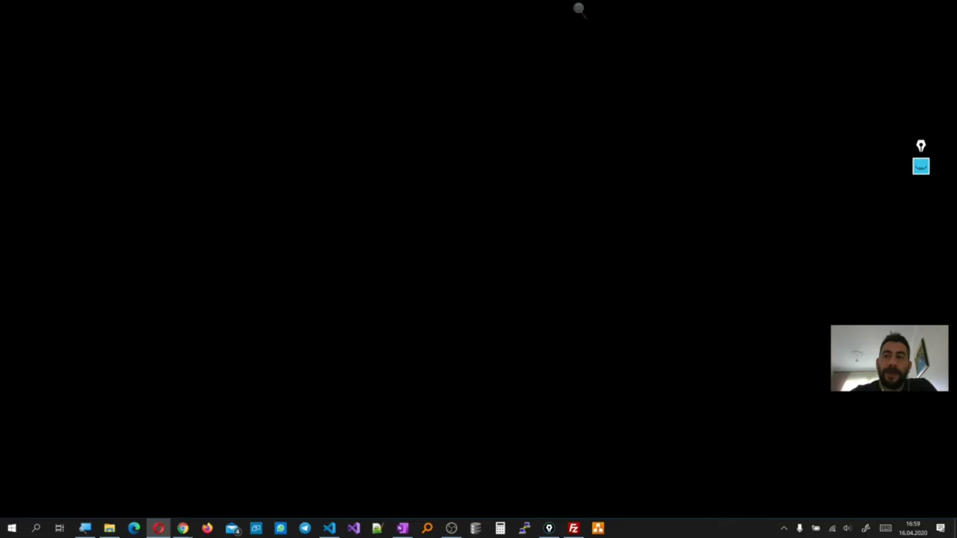
Switch to the Plesk tab, then bring up the OneNote '.Core Projelerini Yayınlama' notes
scroll(441, 282, down, 1)
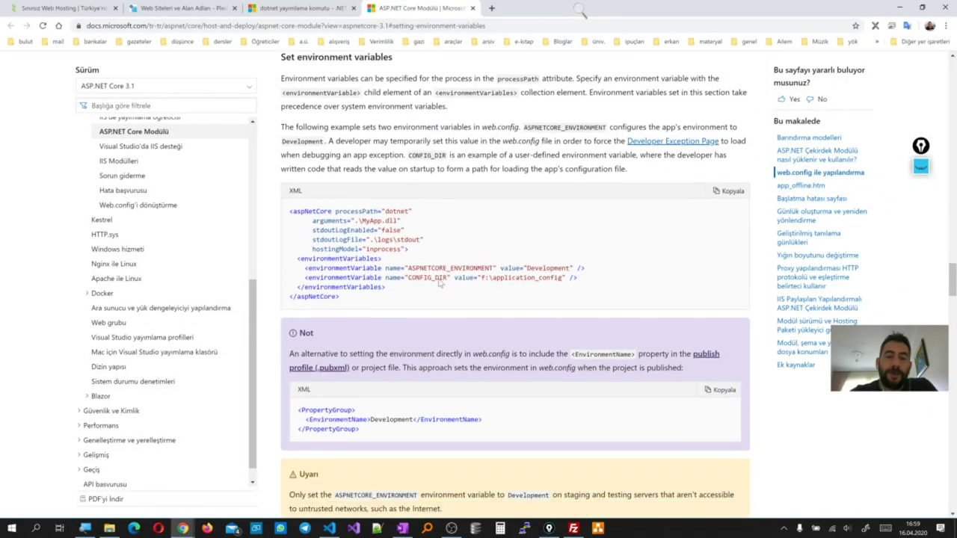
scroll(441, 283, up, 2)
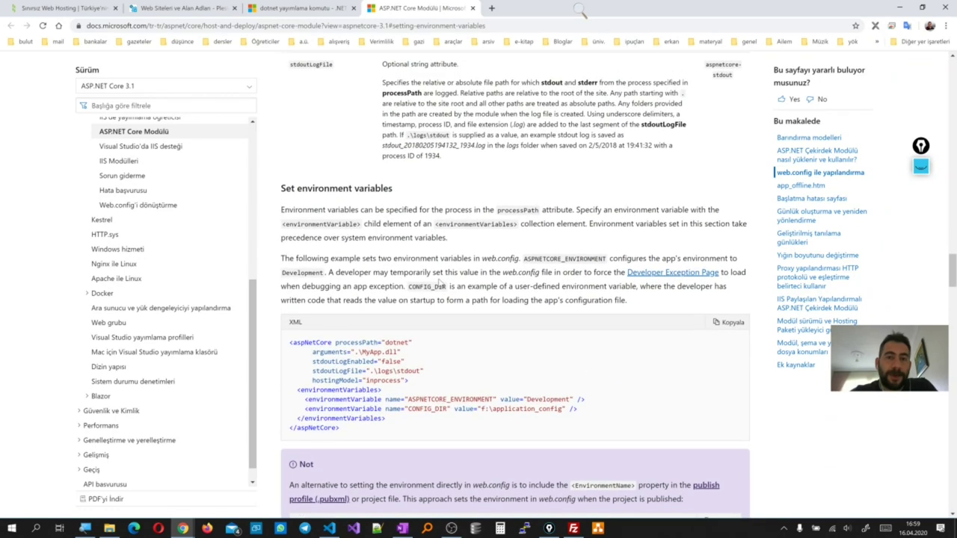
scroll(439, 282, up, 1)
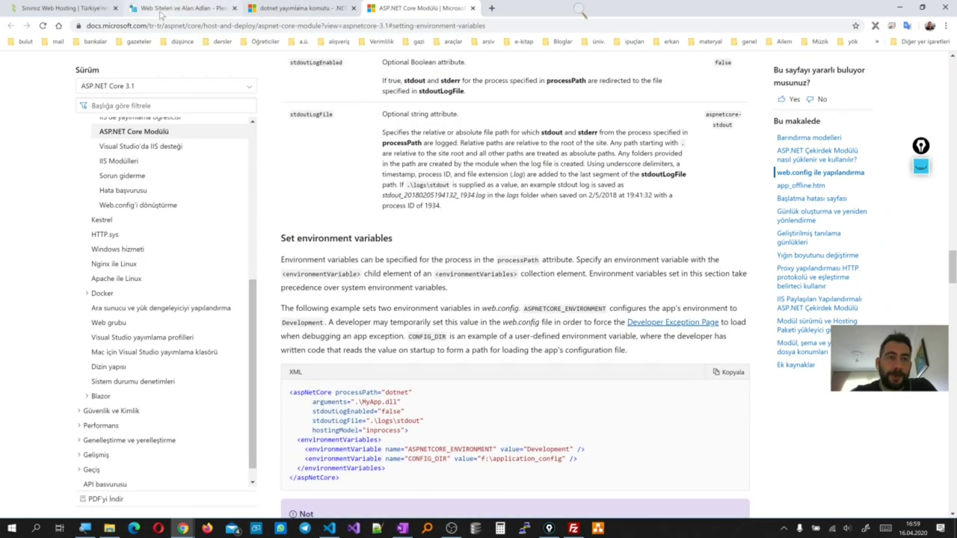
click(177, 7)
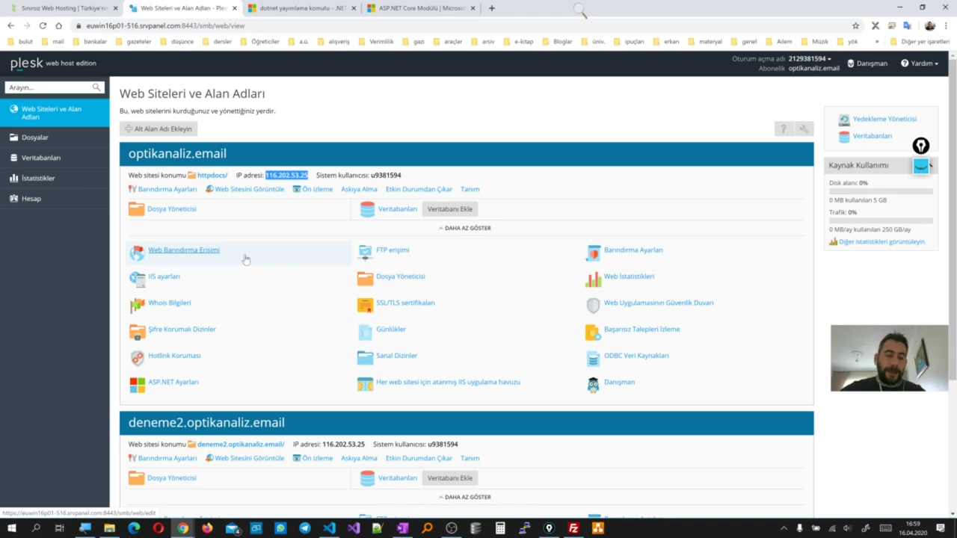
click(402, 529)
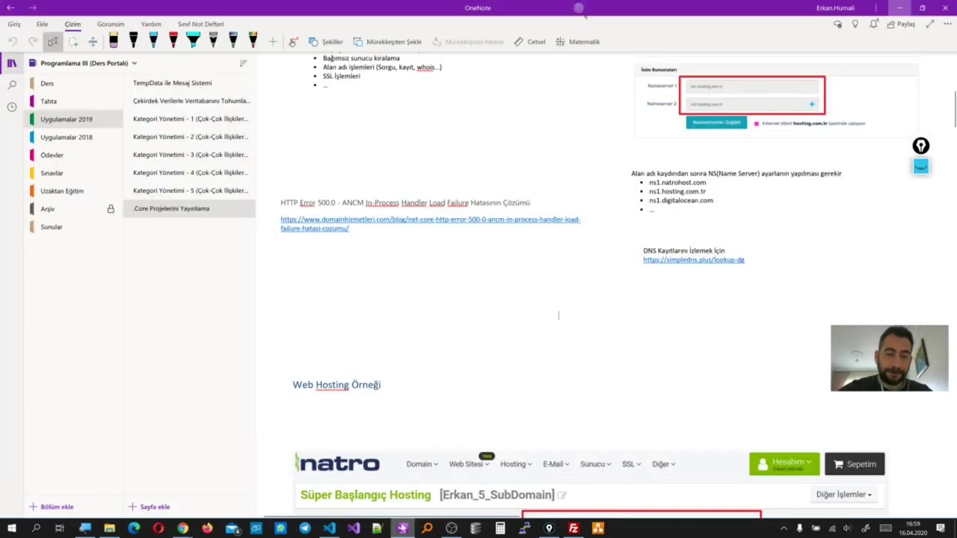
Scroll past the cPanel/Plesk diagram to Natro's support ticket about the Nexuscore extension
scroll(368, 343, down, 8)
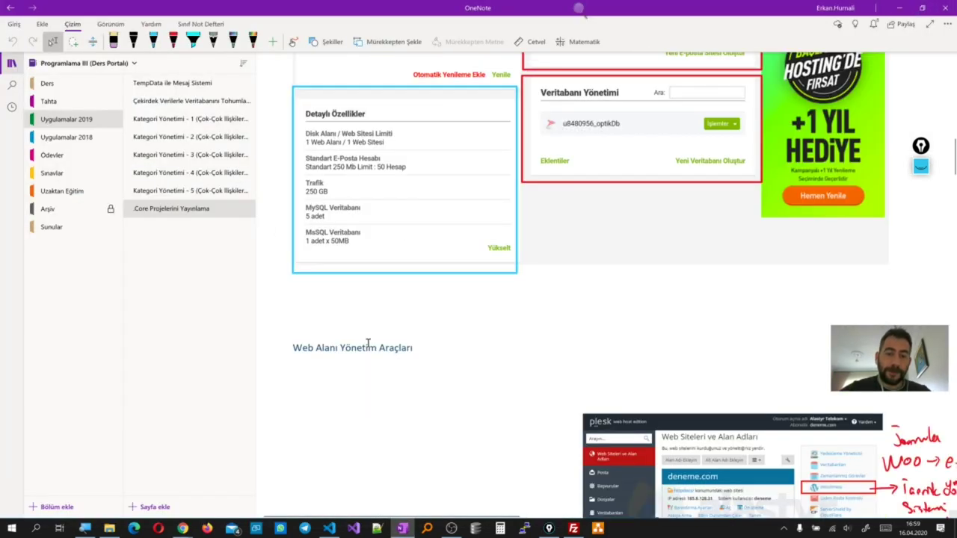
scroll(368, 344, down, 6)
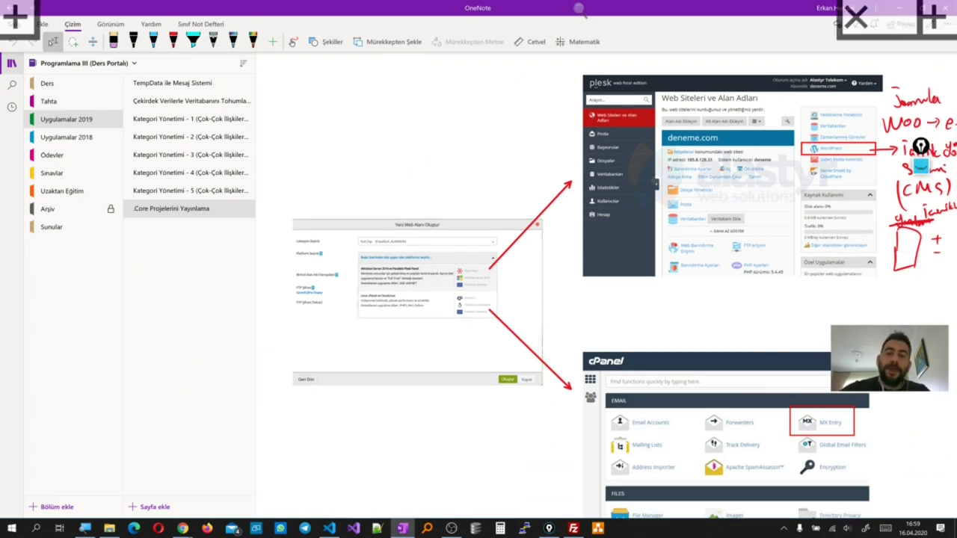
scroll(368, 344, right, 3)
scroll(684, 284, down, 2)
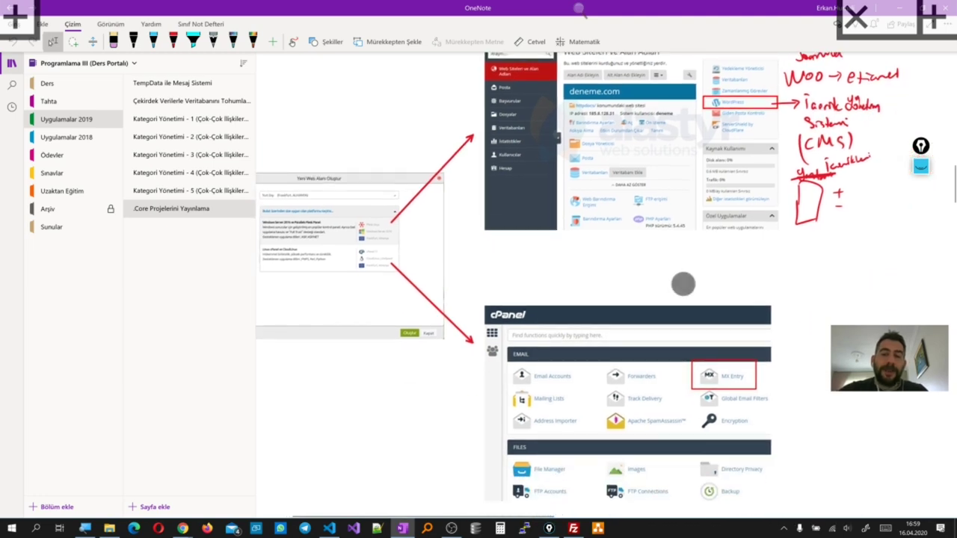
scroll(696, 304, up, 3)
scroll(695, 303, up, 2)
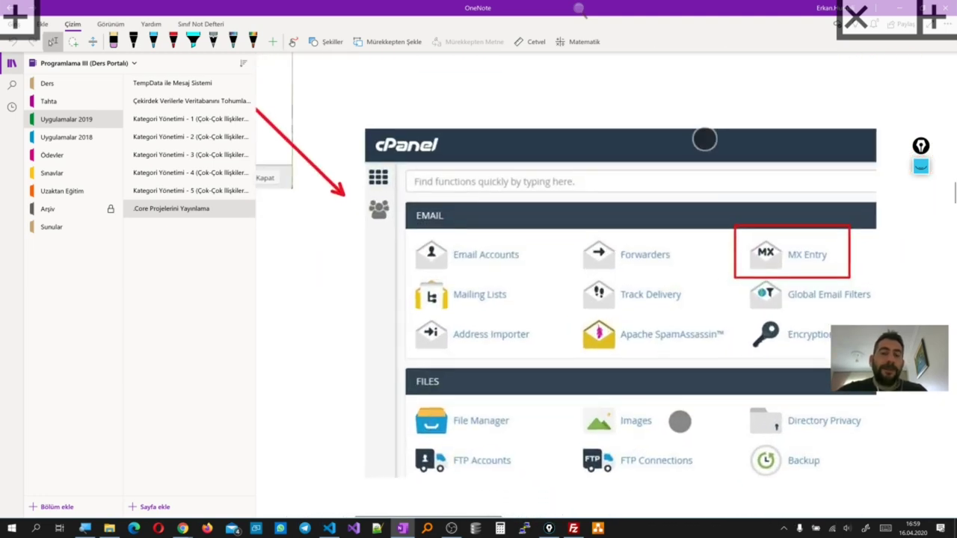
scroll(722, 260, down, 3)
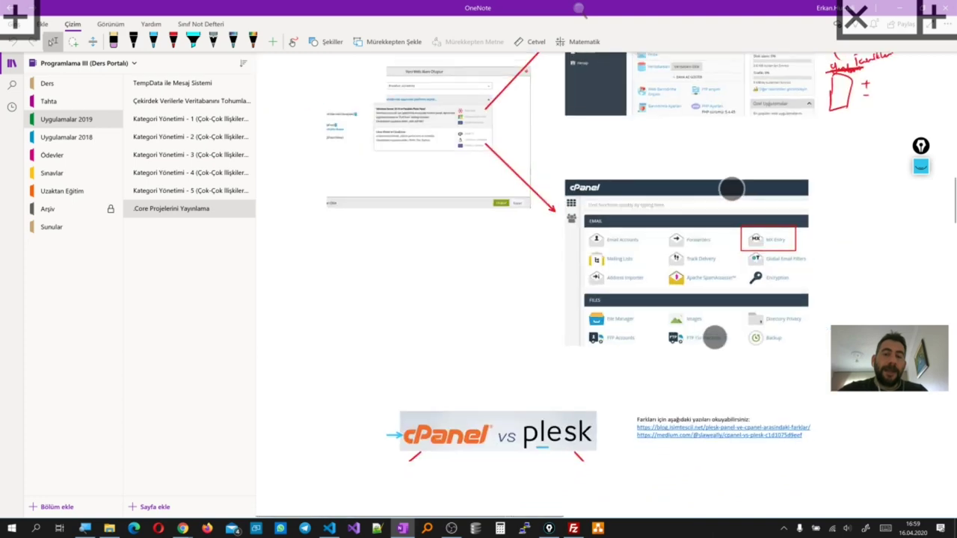
scroll(599, 299, down, 3)
scroll(486, 349, up, 3)
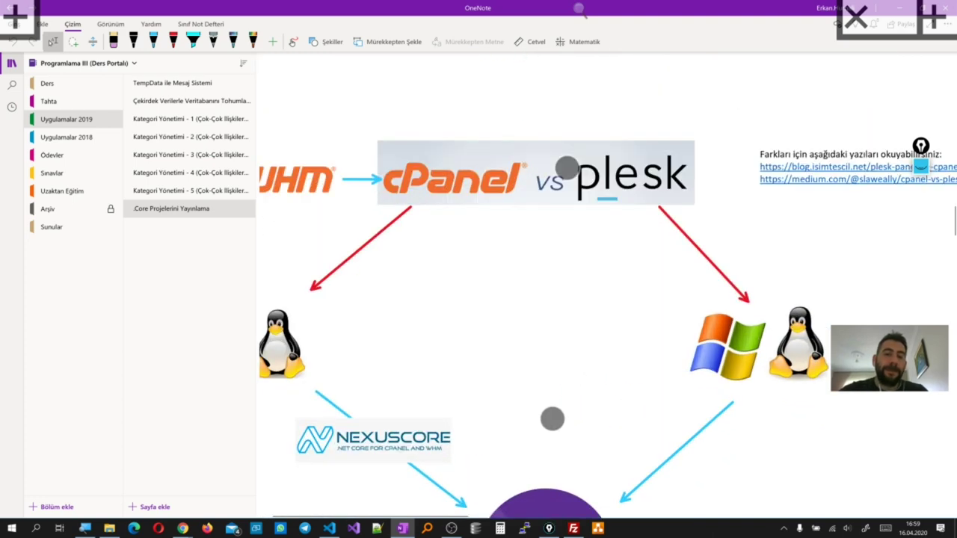
scroll(596, 374, down, 2)
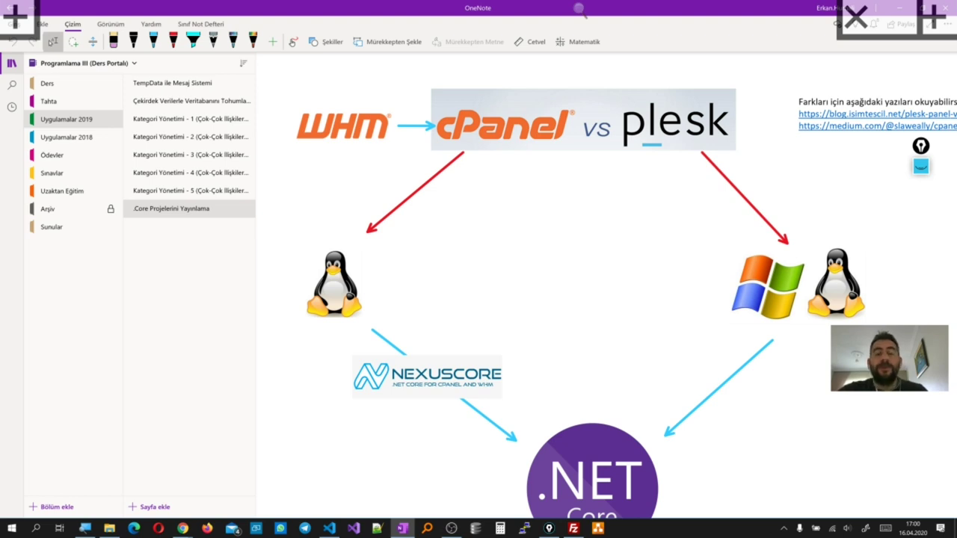
scroll(561, 255, down, 1)
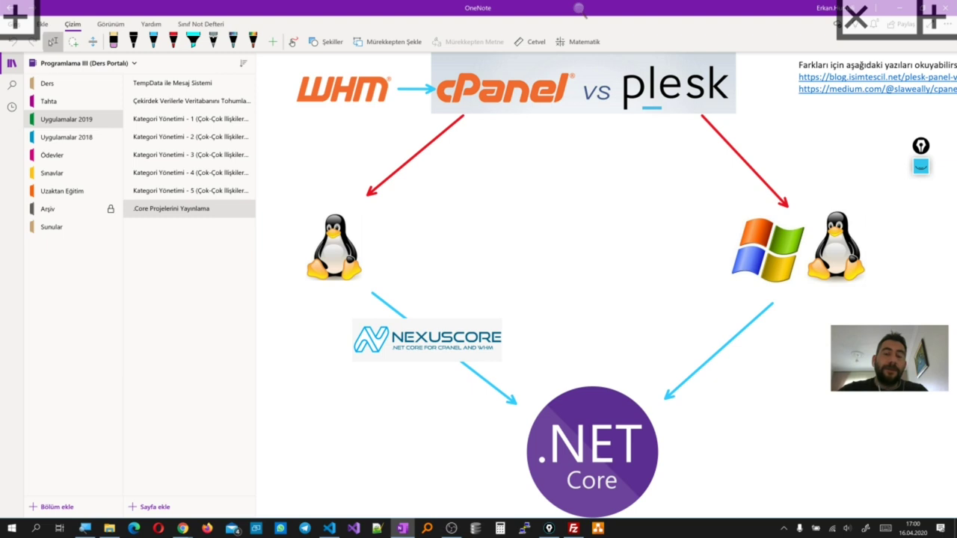
scroll(598, 235, down, 3)
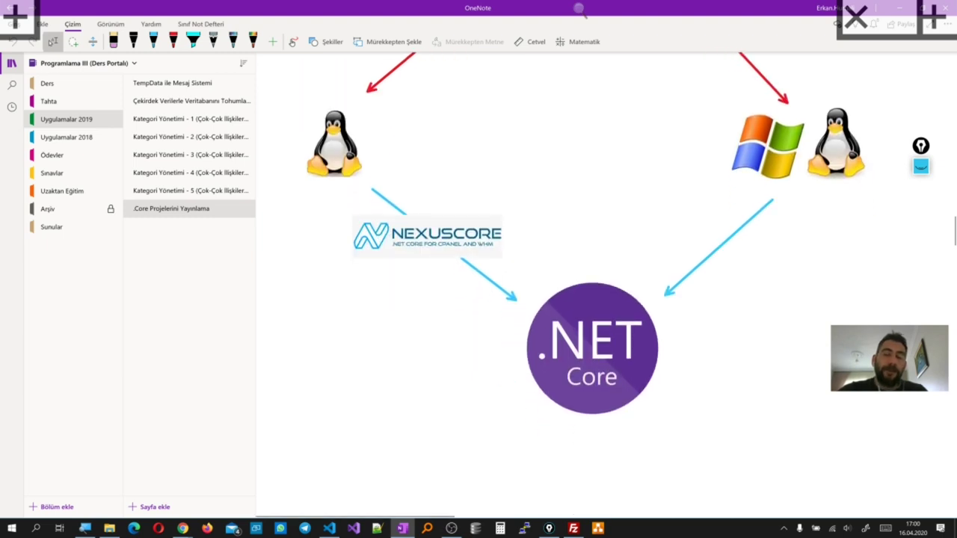
scroll(528, 342, down, 5)
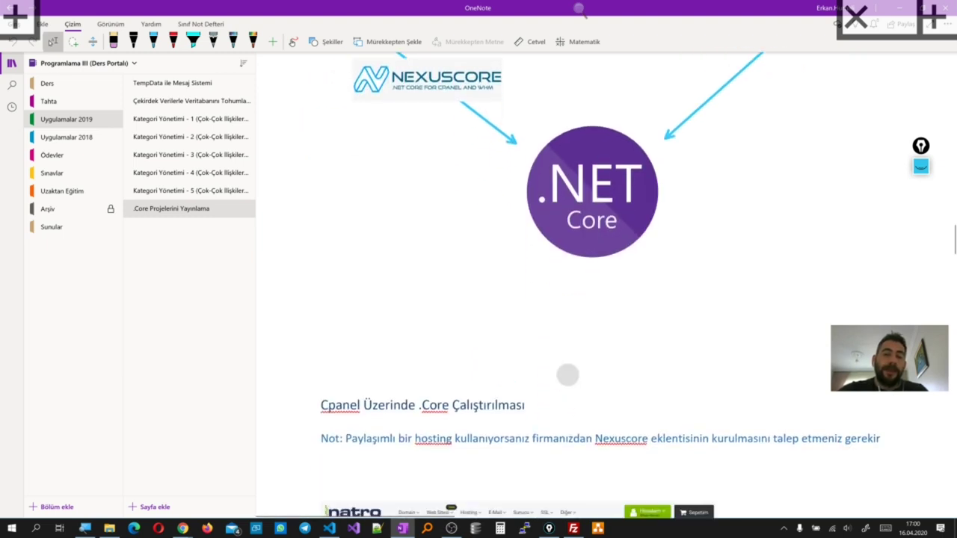
scroll(587, 320, up, 10)
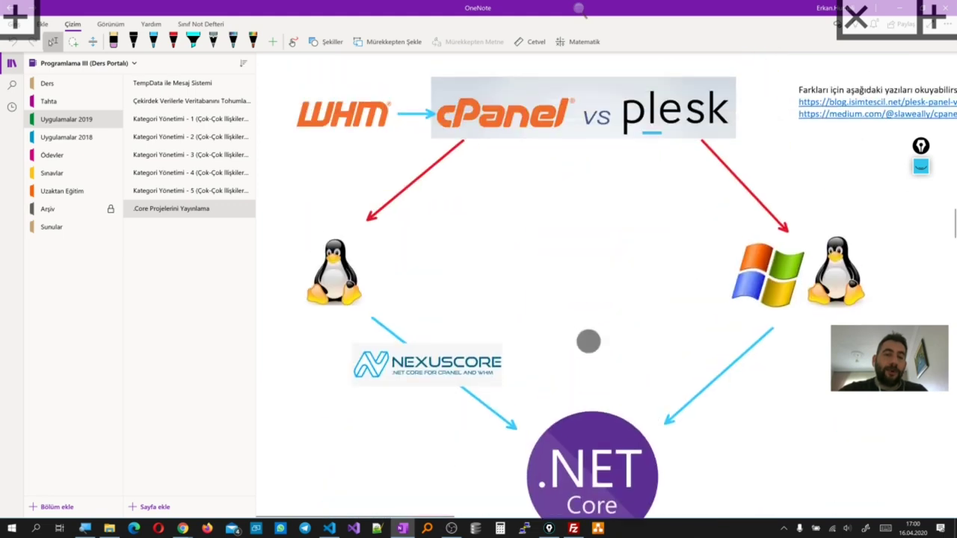
scroll(591, 314, down, 3)
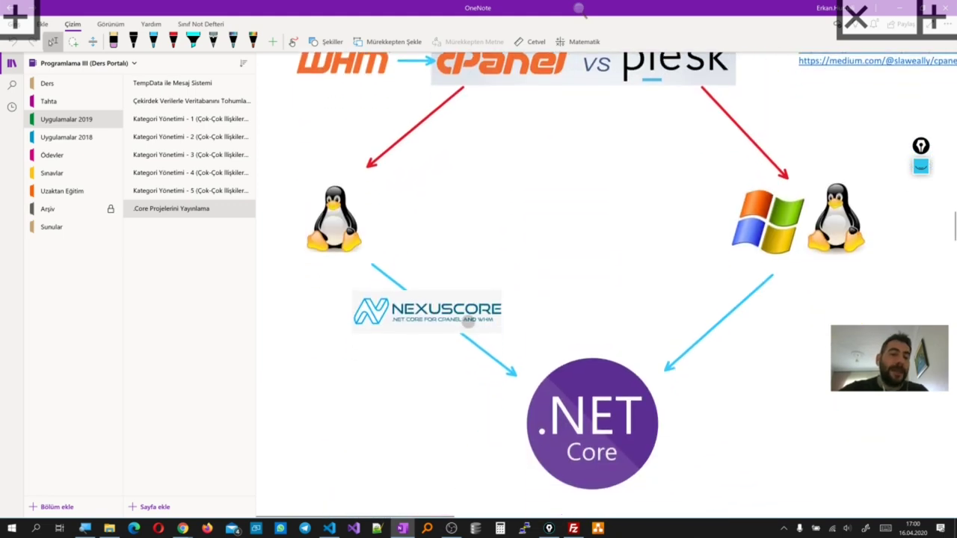
scroll(578, 271, up, 5)
scroll(577, 272, down, 5)
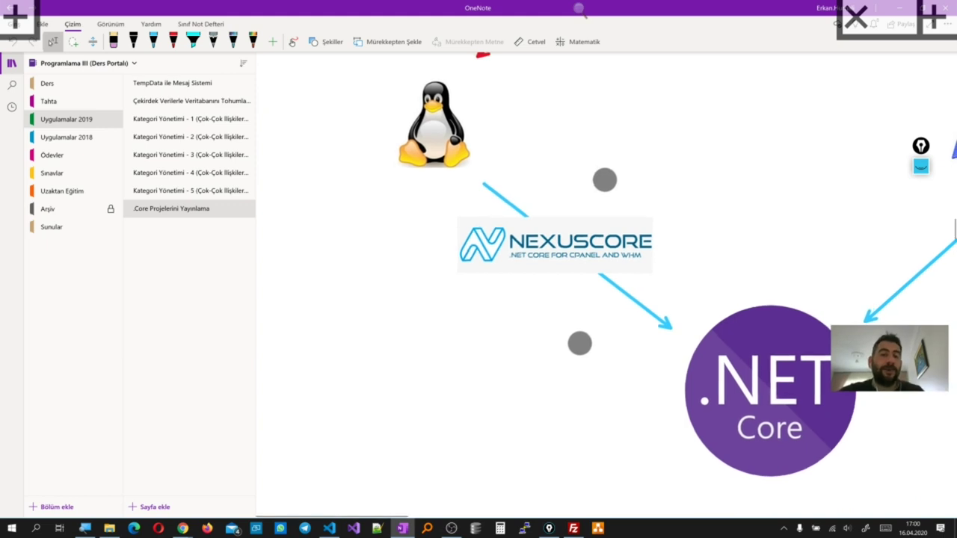
scroll(591, 262, down, 5)
scroll(523, 337, down, 10)
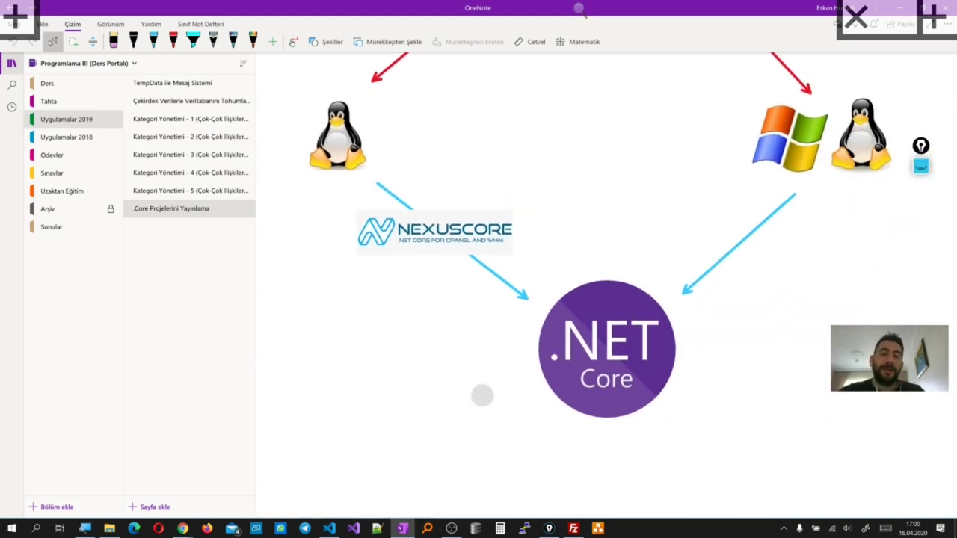
scroll(549, 293, down, 3)
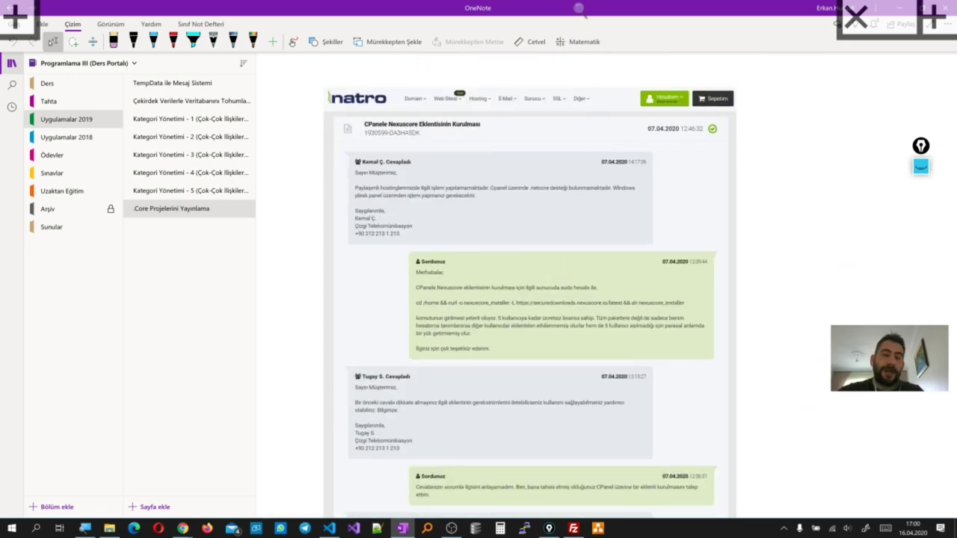
scroll(552, 342, down, 2)
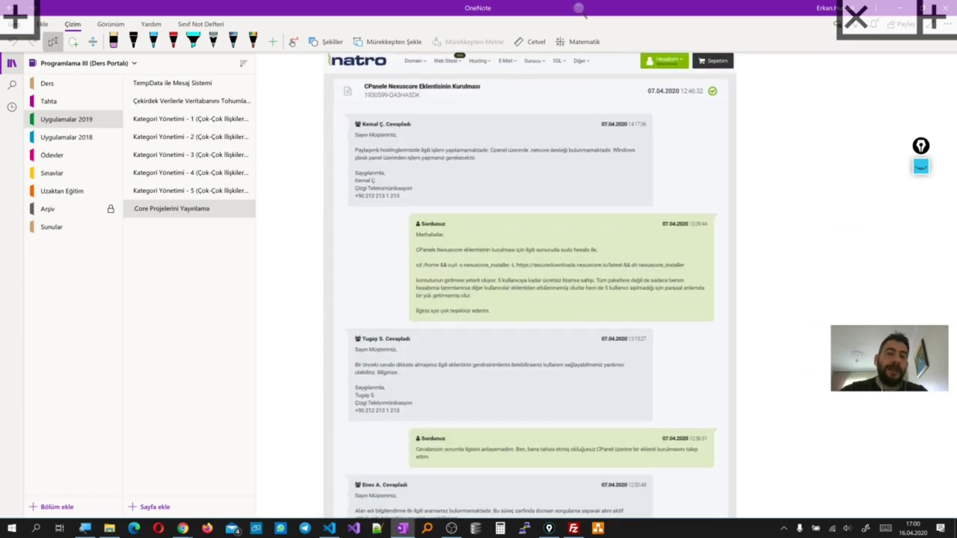
scroll(543, 284, up, 5)
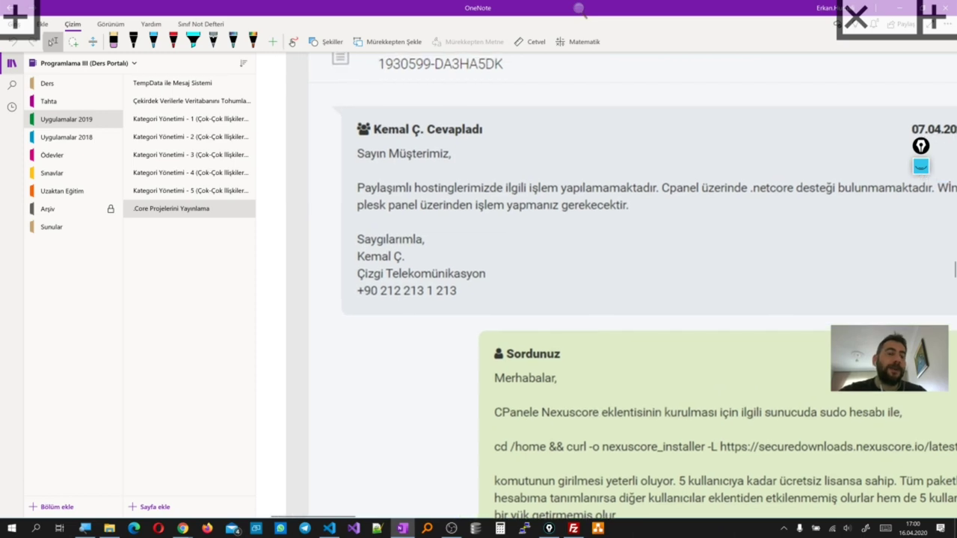
scroll(603, 274, down, 4)
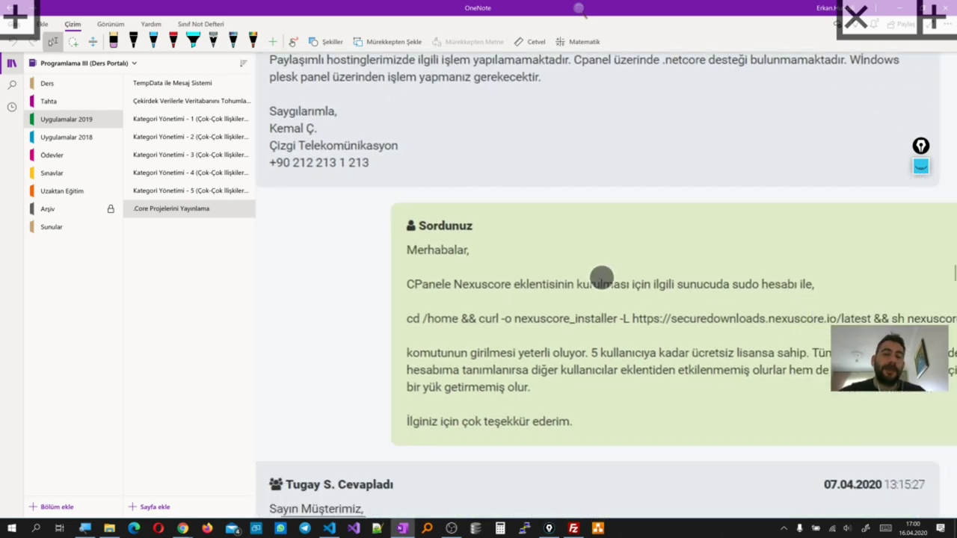
scroll(615, 175, down, 3)
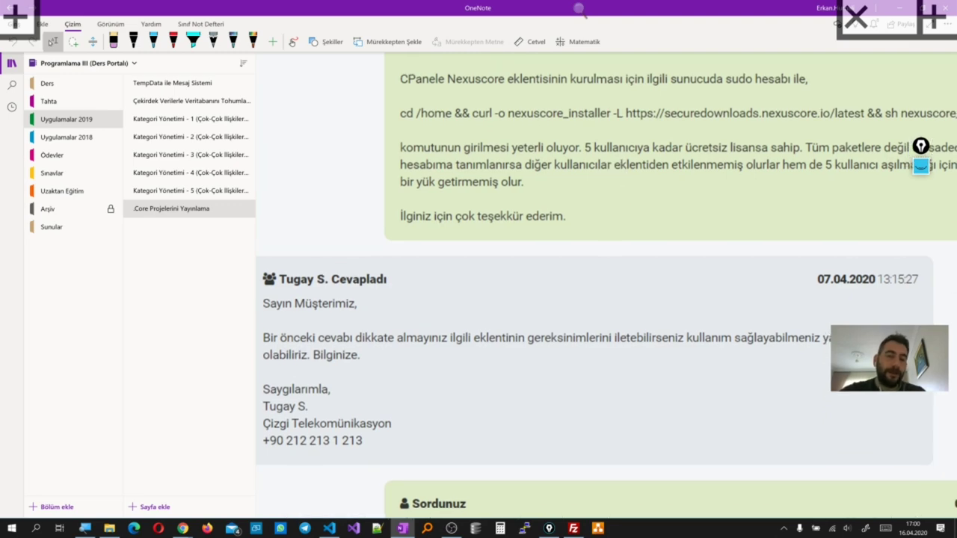
scroll(556, 397, up, 3)
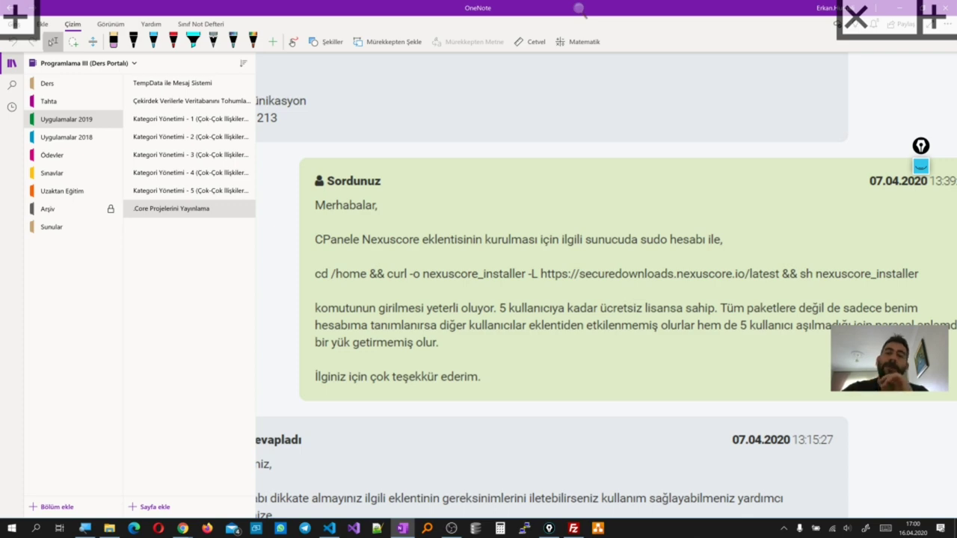
scroll(545, 118, down, 3)
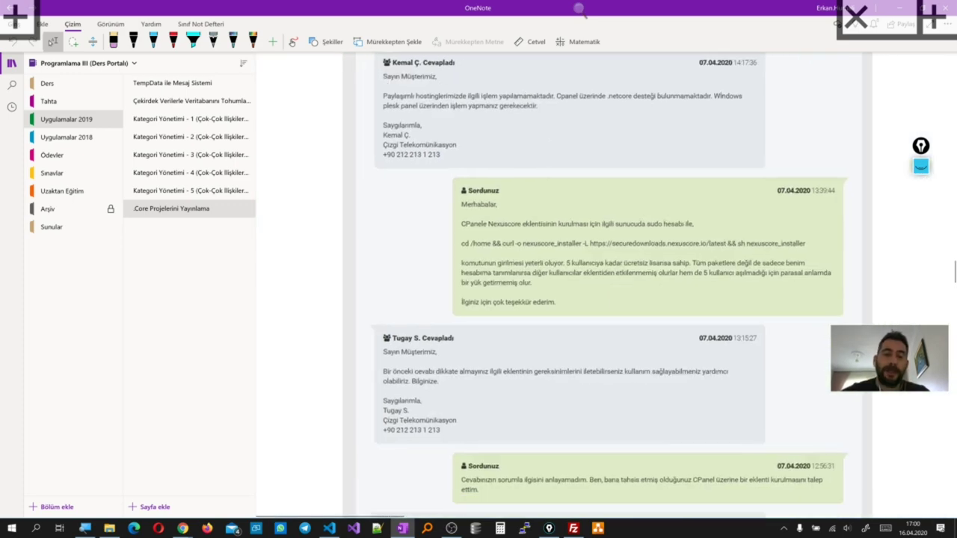
scroll(400, 258, down, 1)
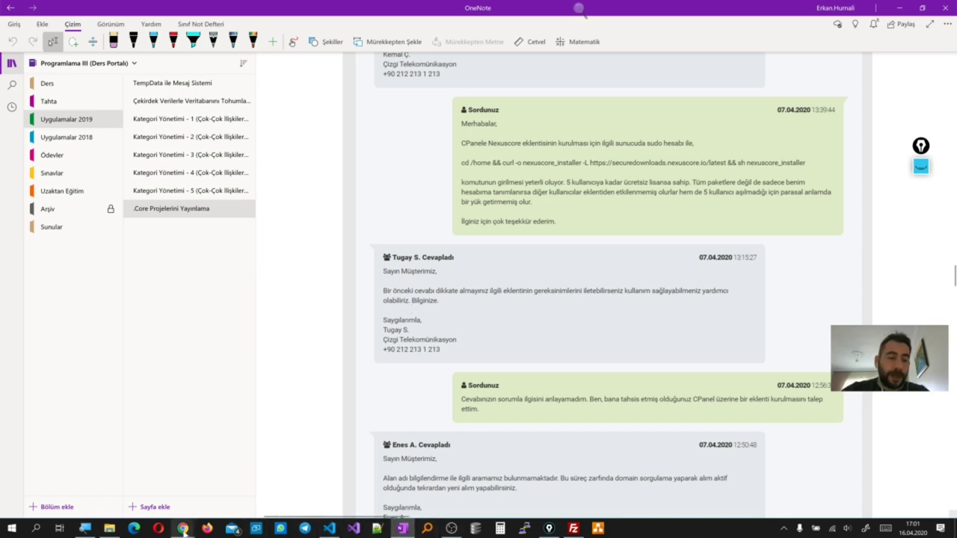
Reopen the Trace DNS Delegation page and trace deneme2.optikanaliz.email again
mouse_move(183, 529)
click(176, 501)
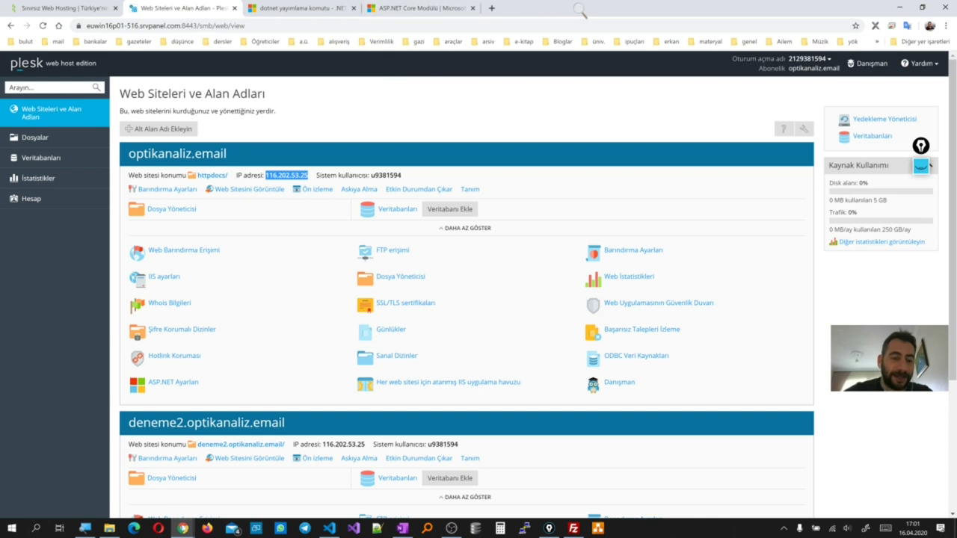
right_click(183, 529)
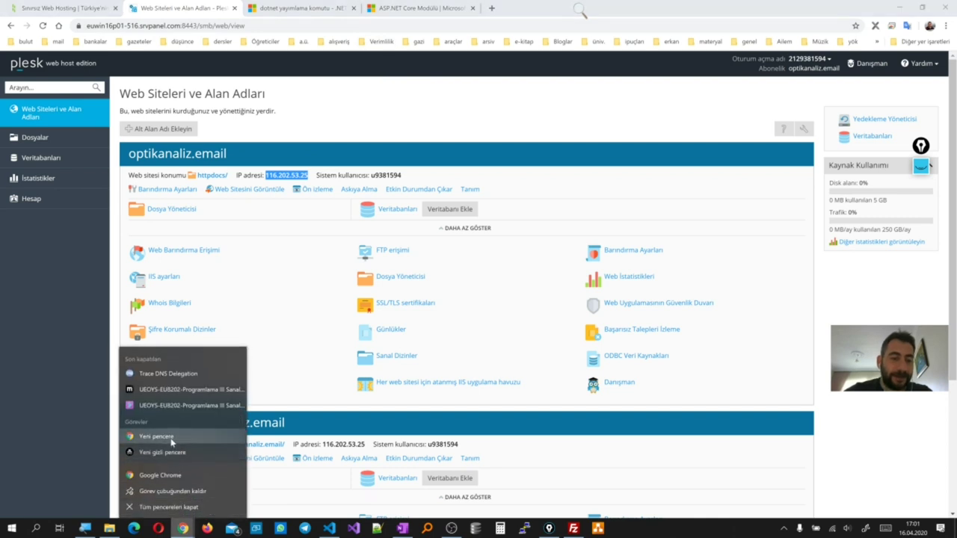
click(168, 373)
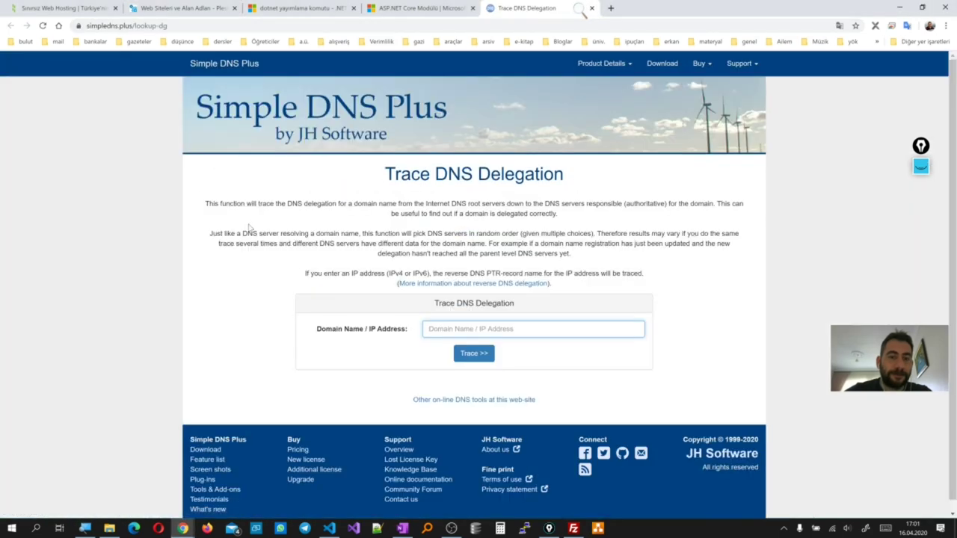
click(464, 329)
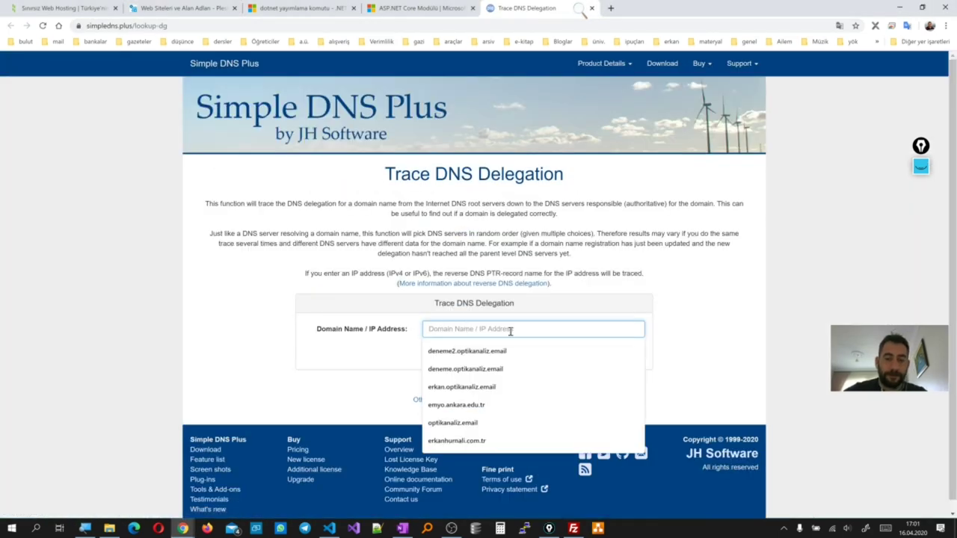
click(490, 352)
click(483, 356)
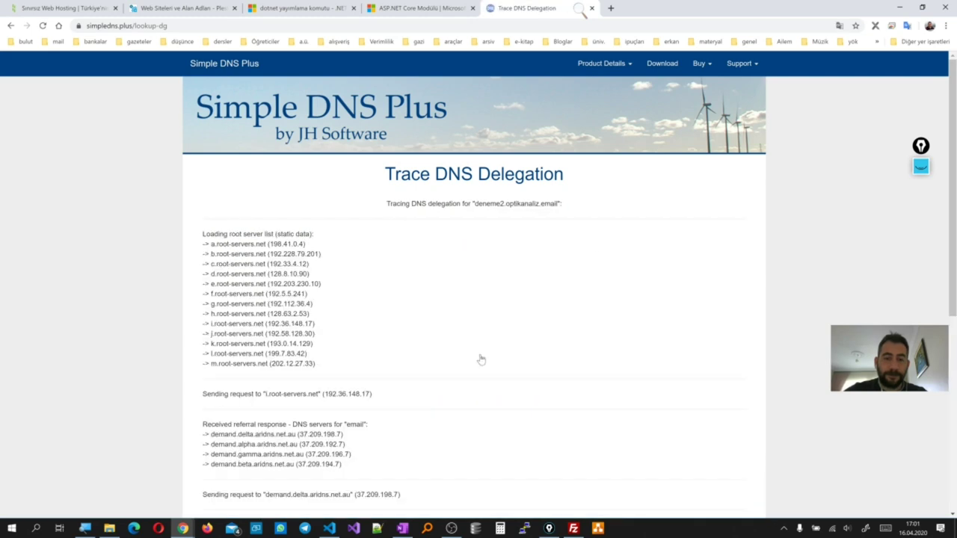
Highlight ns1.natrohost.com (85.159.64.2) and the resolved IP 116.202.53.25 in the trace results
scroll(375, 396, down, 5)
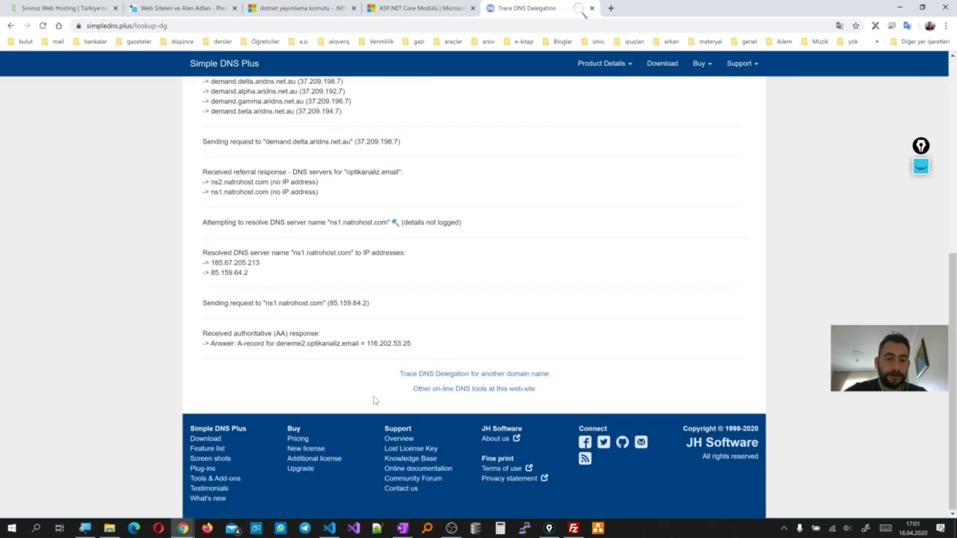
scroll(376, 401, up, 1)
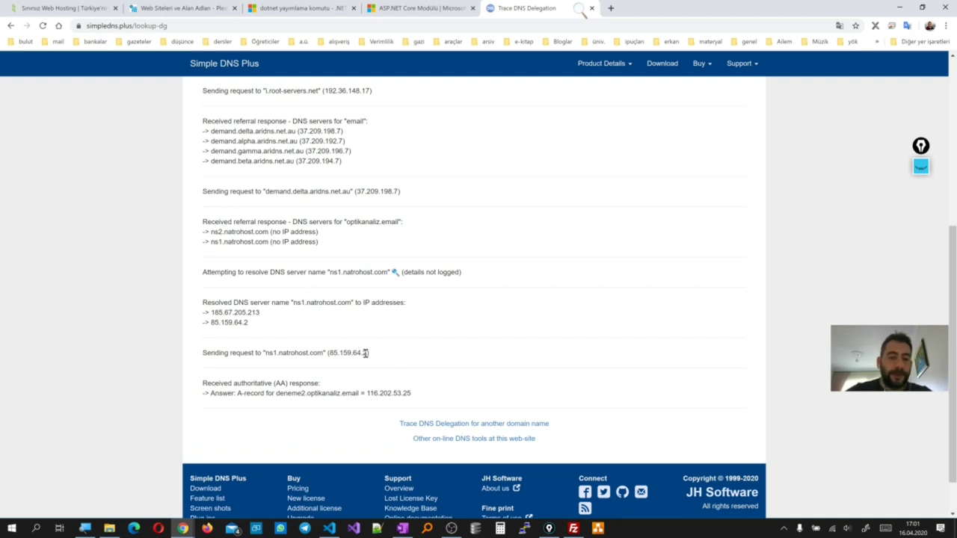
drag(365, 353, 330, 353)
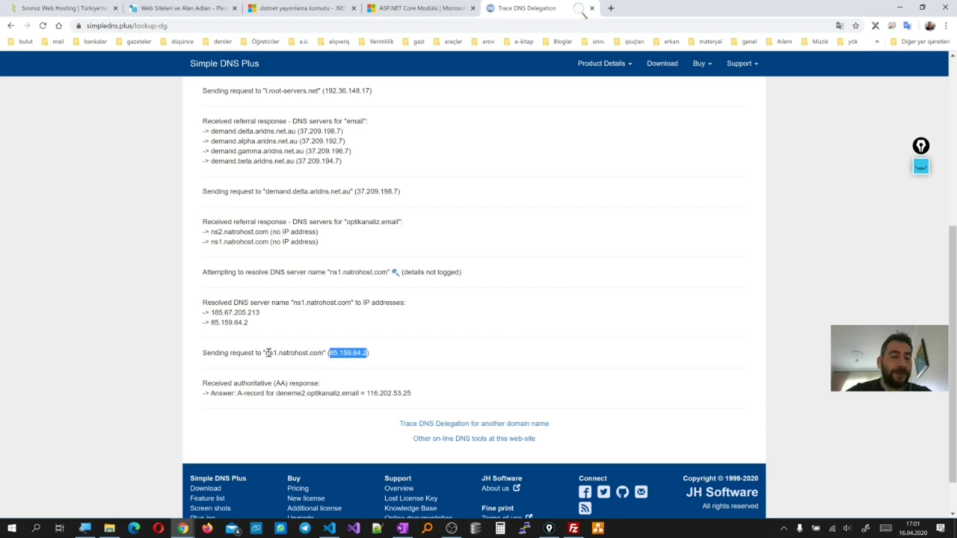
drag(268, 353, 321, 356)
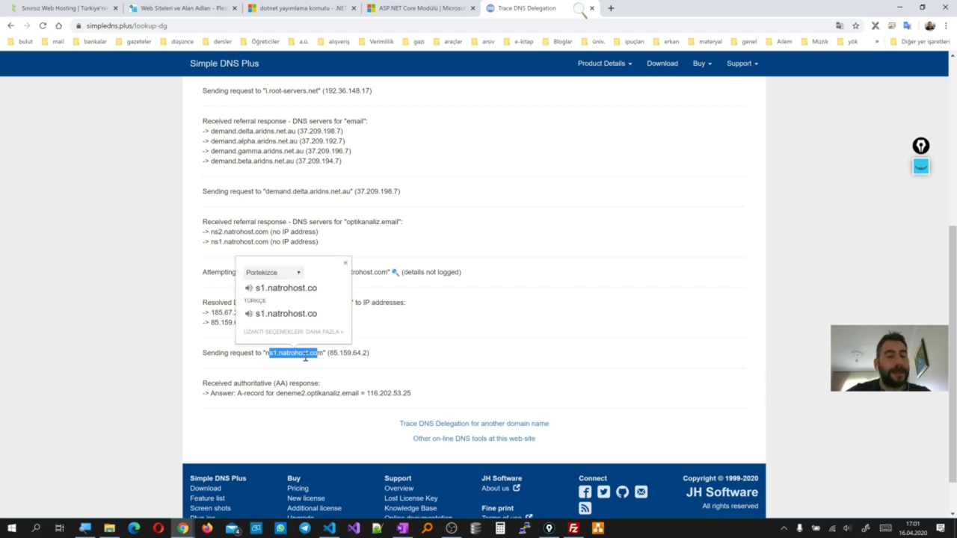
click(318, 362)
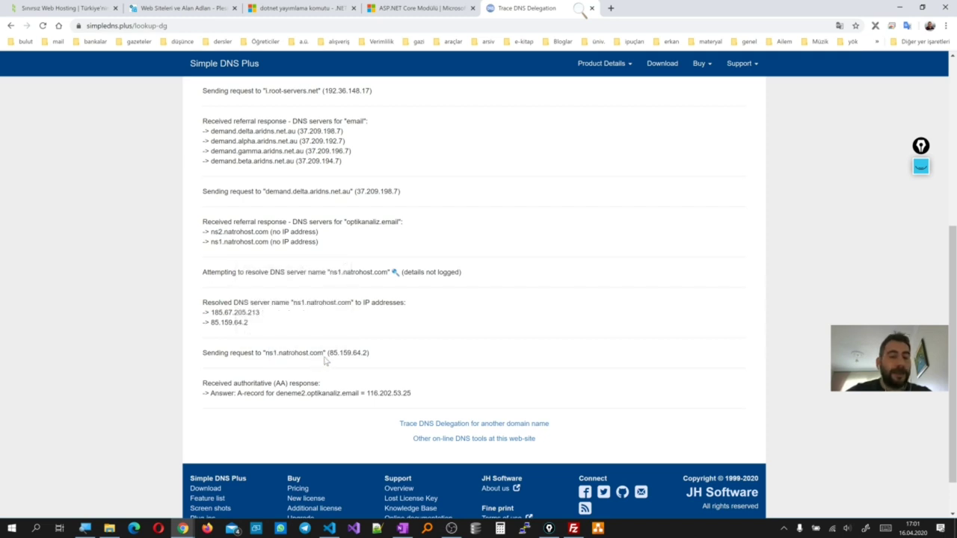
drag(234, 397, 368, 394)
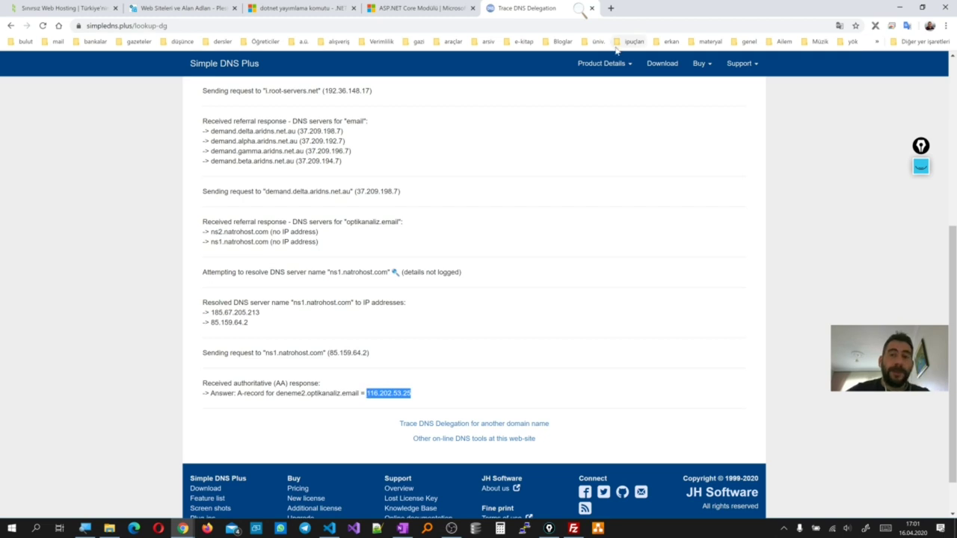
click(611, 8)
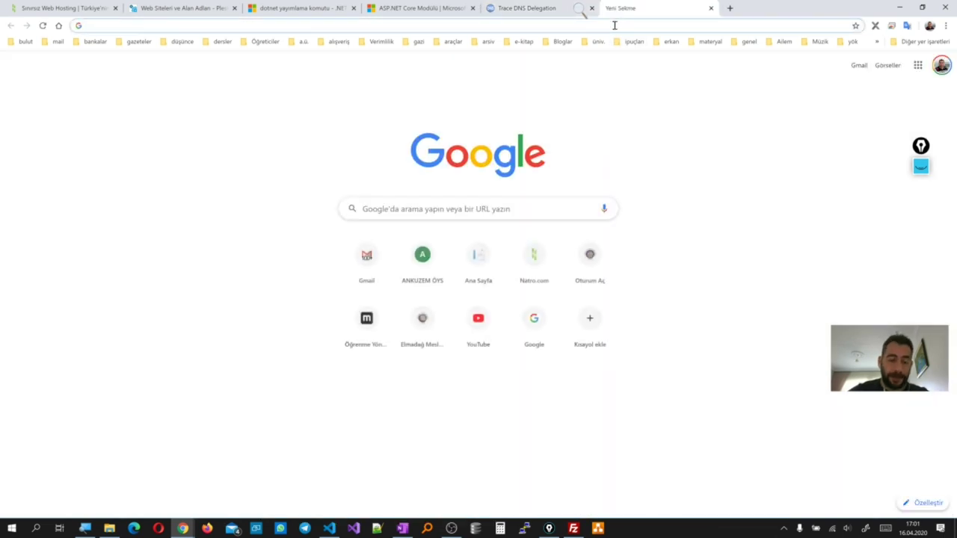
Load deneme2.optikanaliz.email to see Natro's default page, then open its link from Plesk's domains list
text(deneme2.)
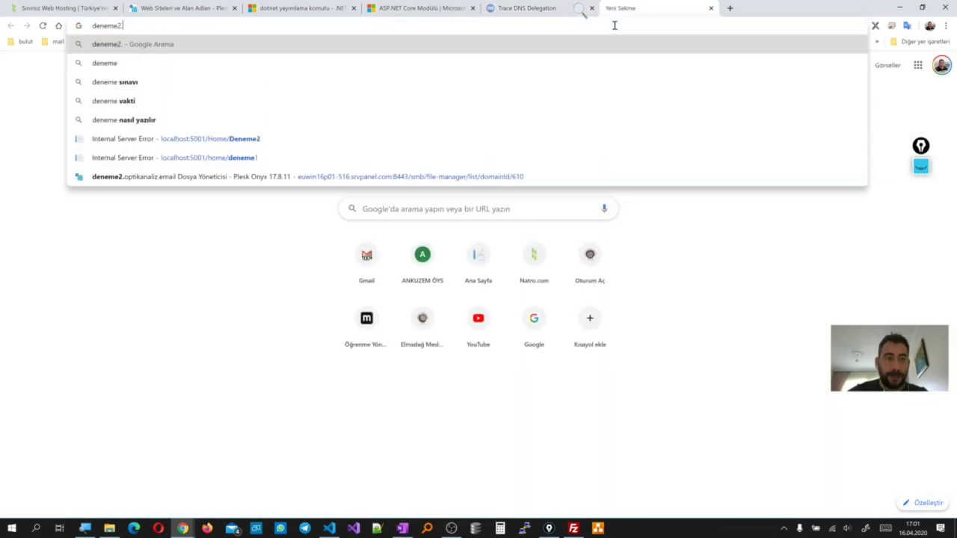
text(optik)
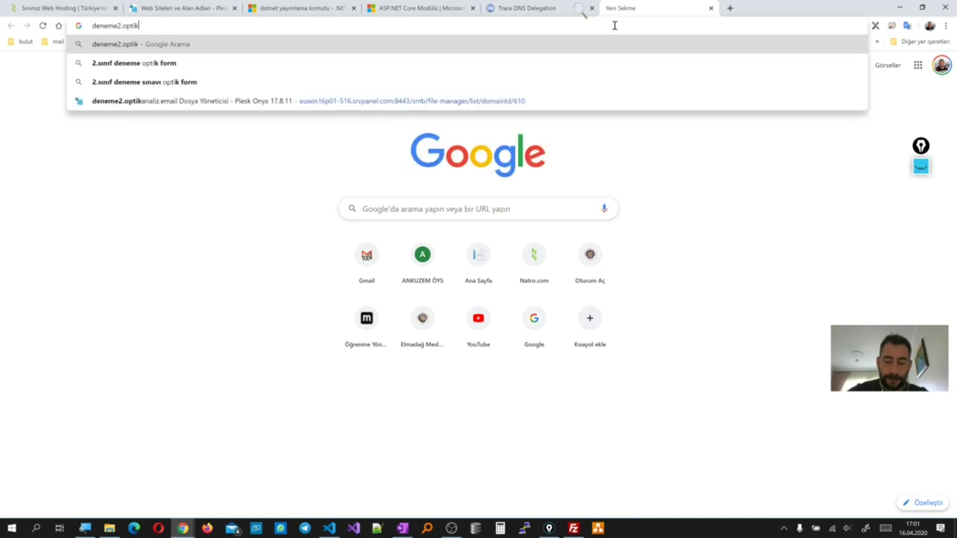
text(analiz.email)
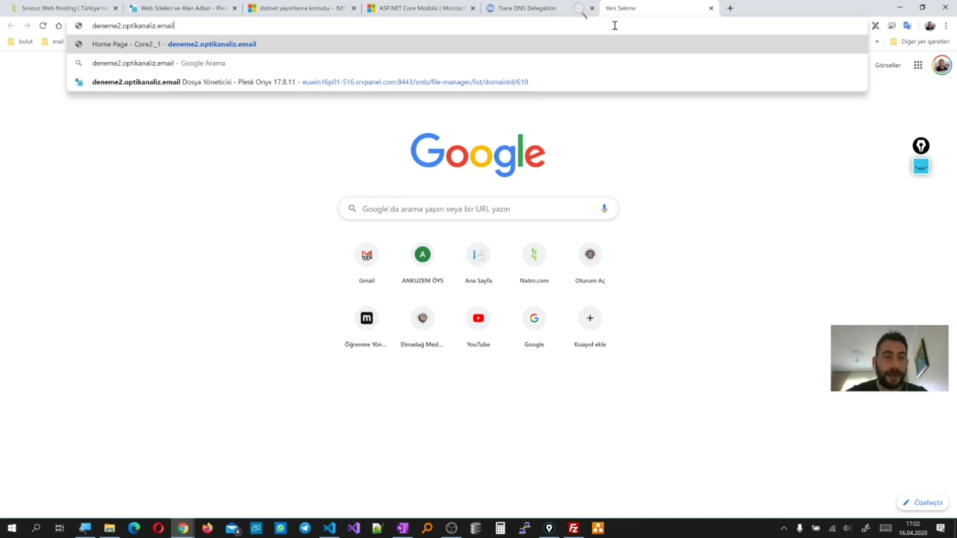
key(Return)
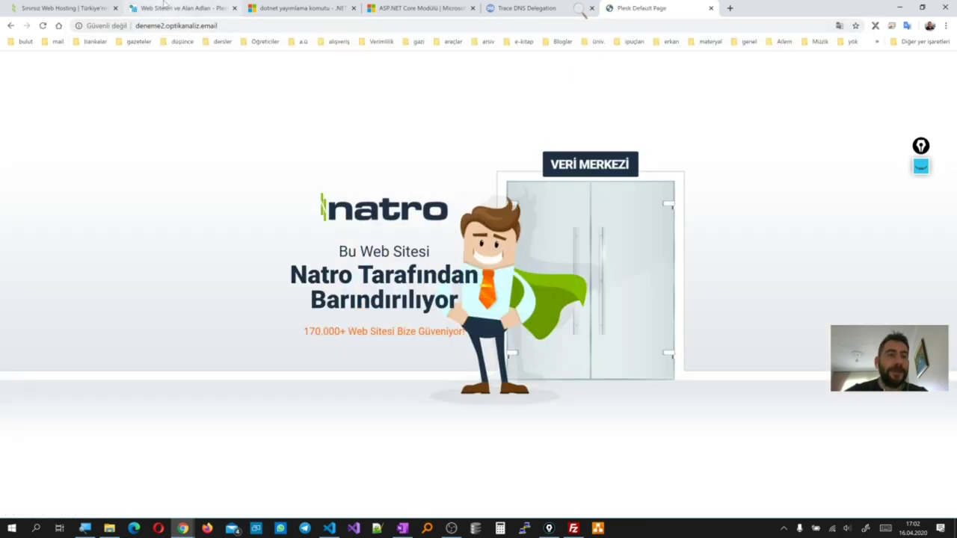
click(168, 7)
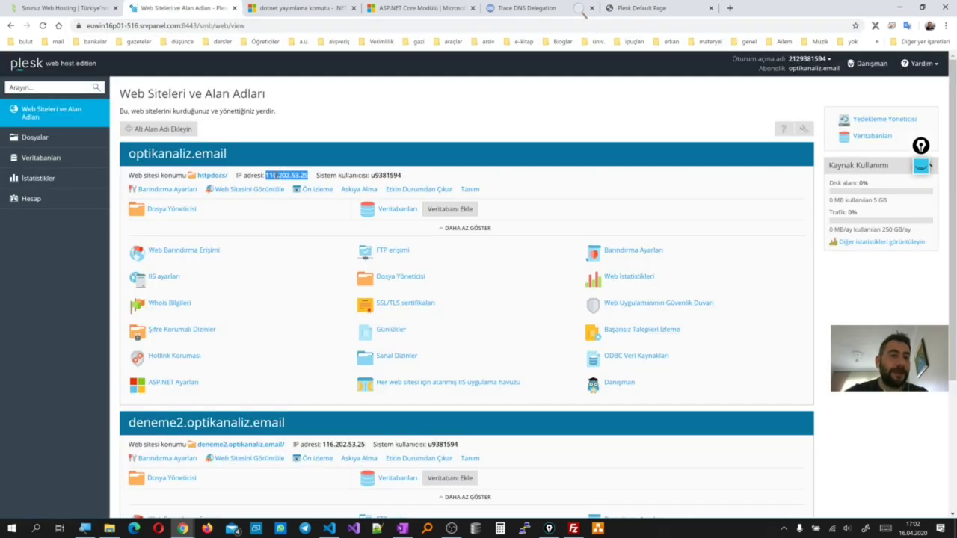
scroll(265, 297, down, 3)
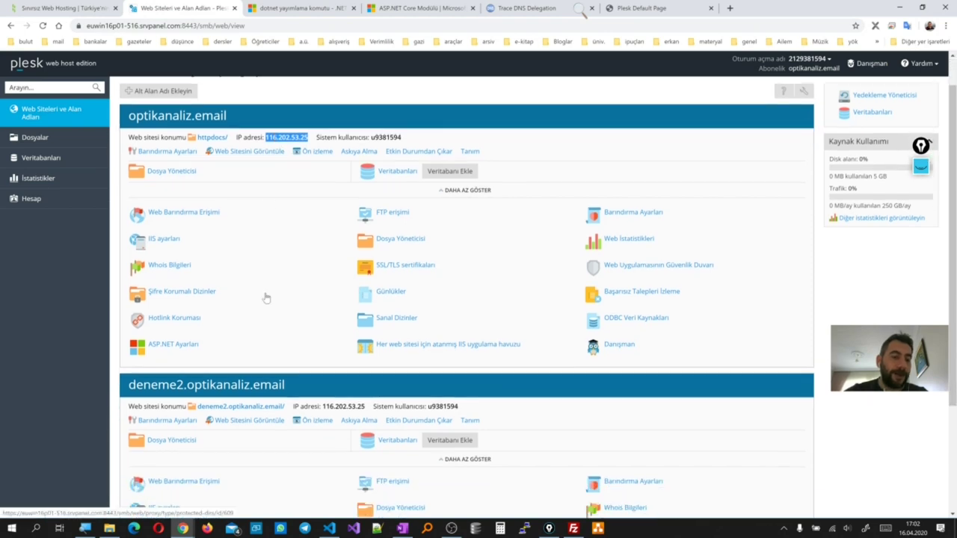
scroll(224, 172, down, 1)
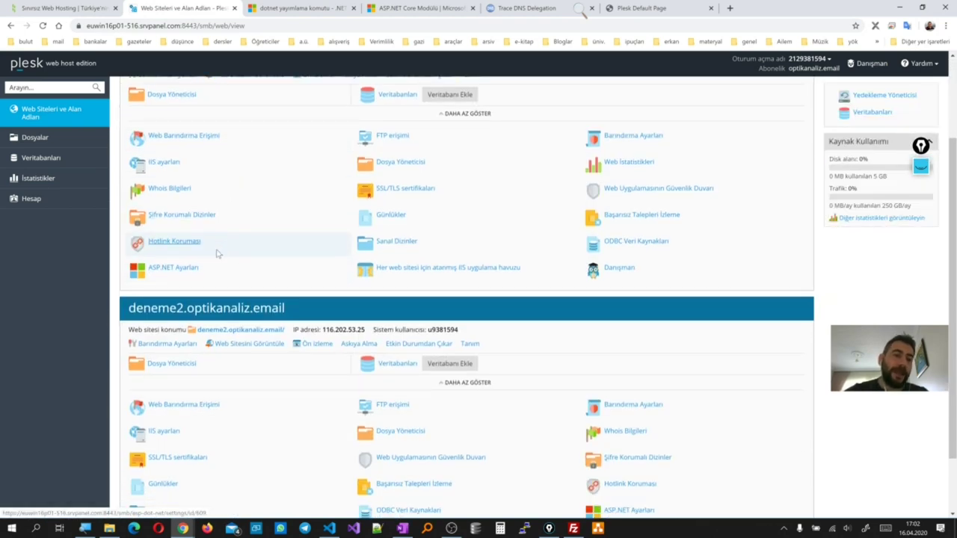
scroll(196, 154, up, 4)
drag(228, 154, 124, 155)
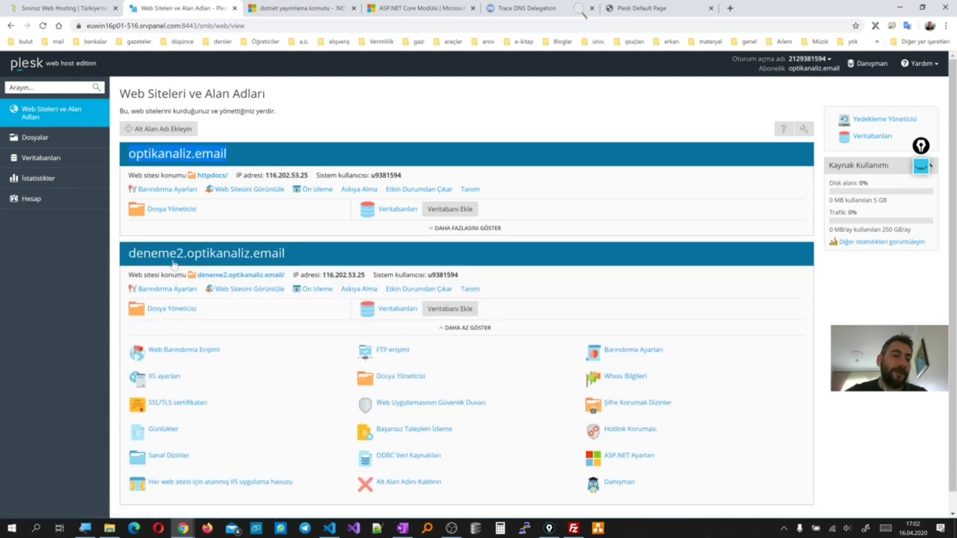
click(241, 275)
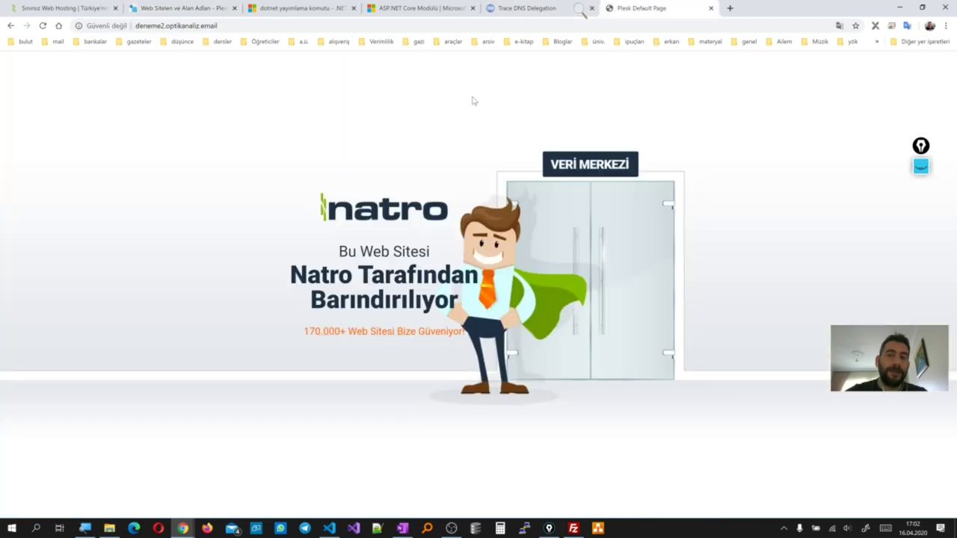
click(182, 8)
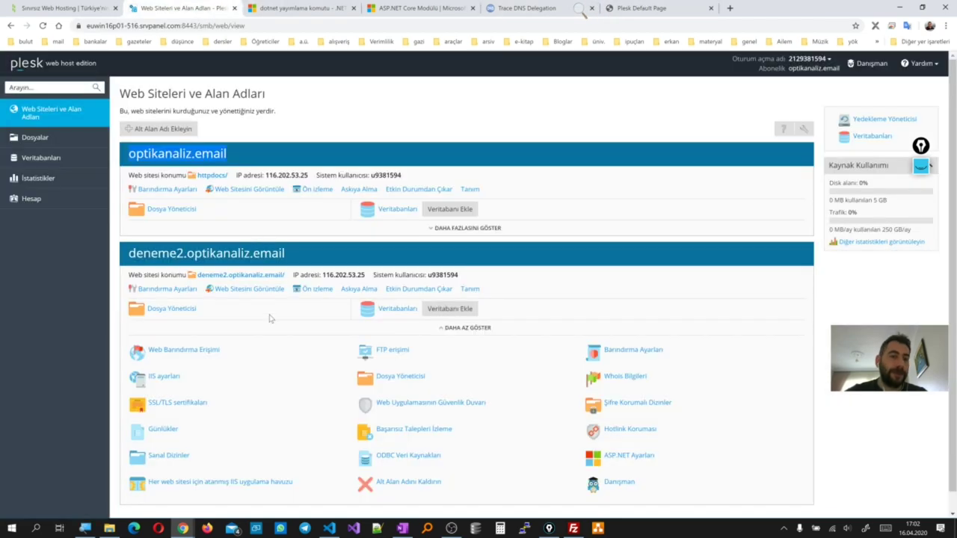
Delete every file and folder in deneme2.optikanaliz.email's File Manager
click(180, 309)
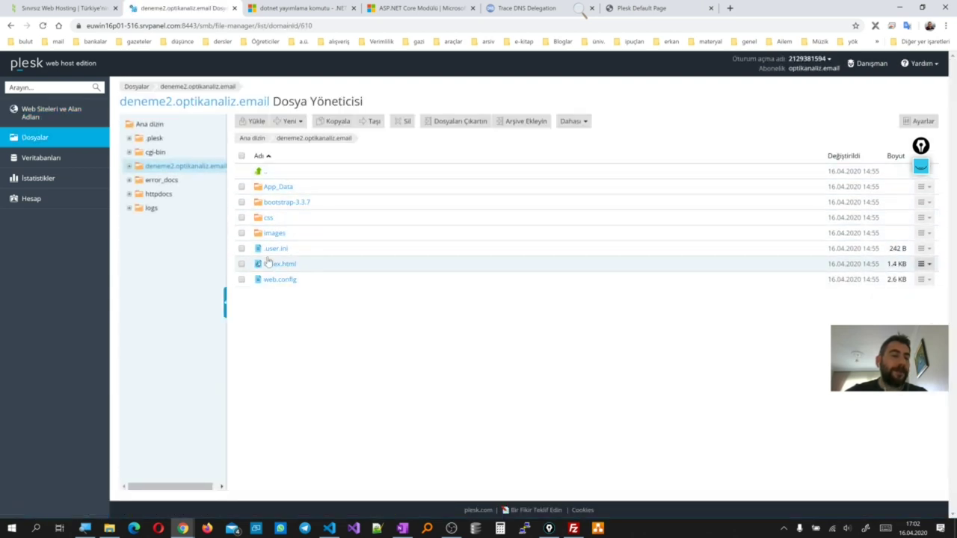
drag(291, 300, 287, 162)
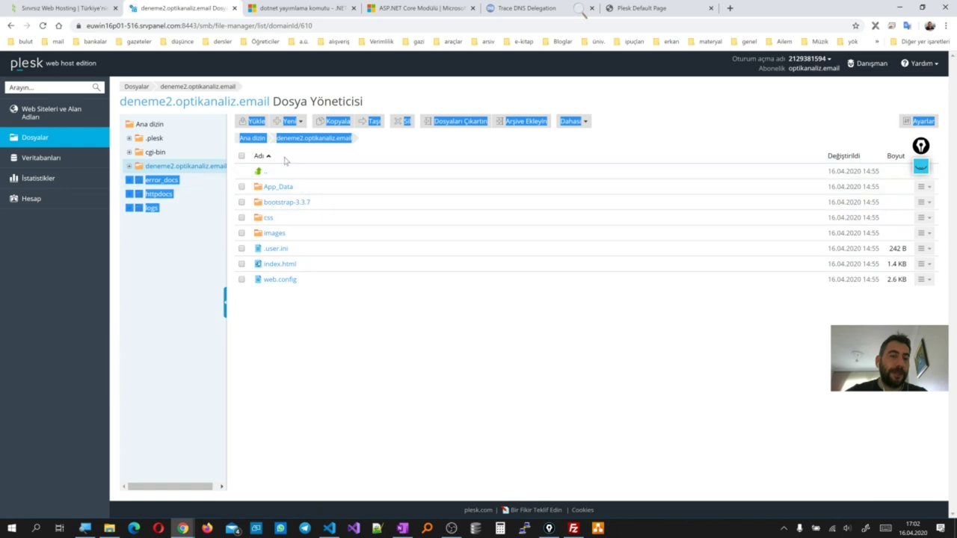
click(355, 353)
click(241, 156)
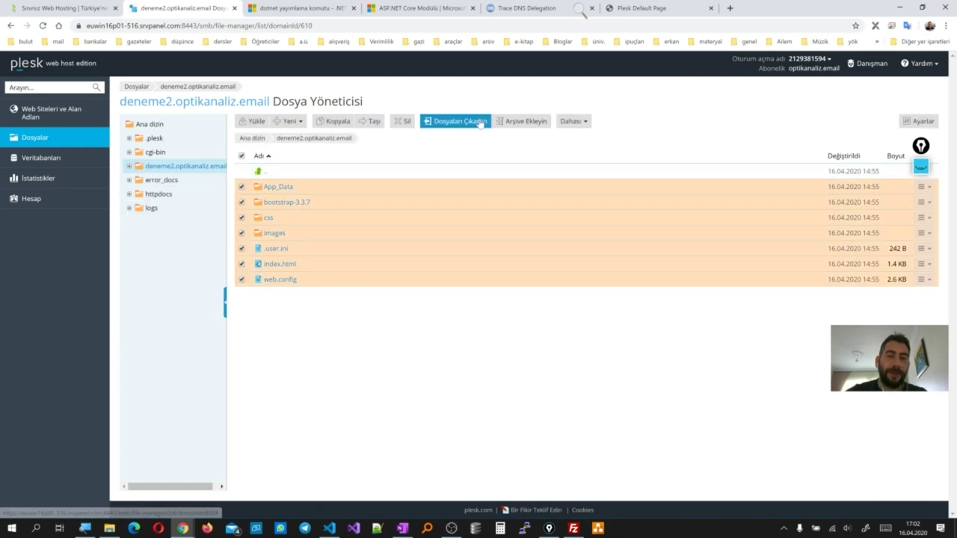
click(394, 122)
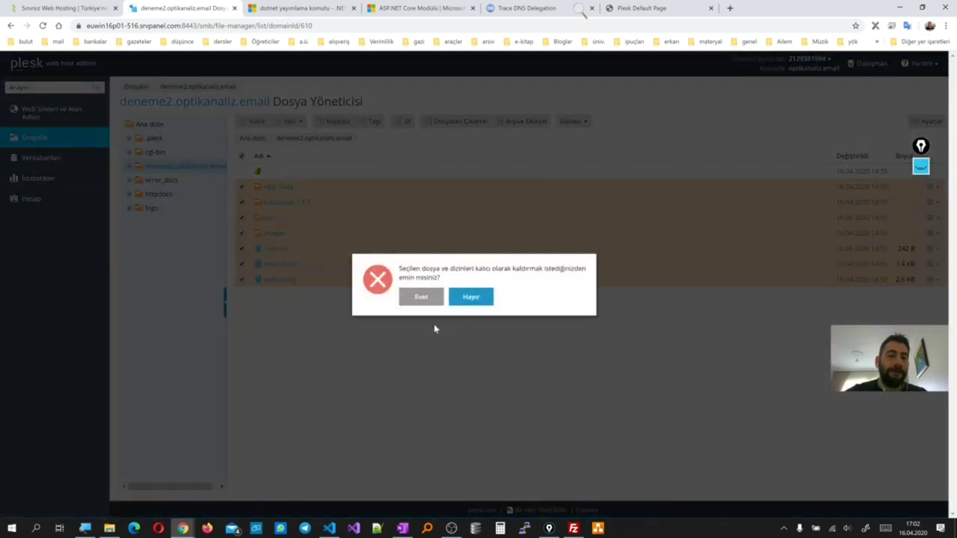
click(422, 298)
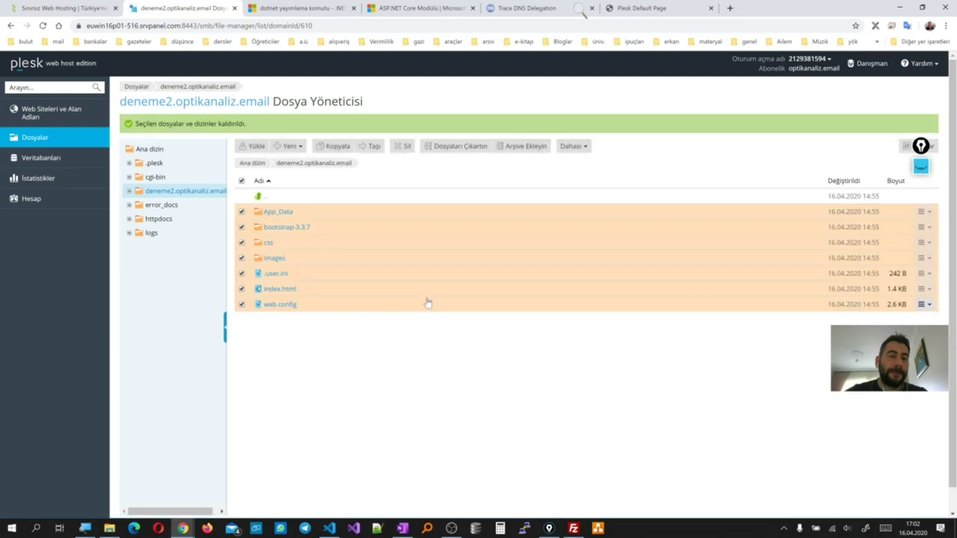
Drag index.html from the Desktop in Explorer into the emptied Plesk folder
click(109, 529)
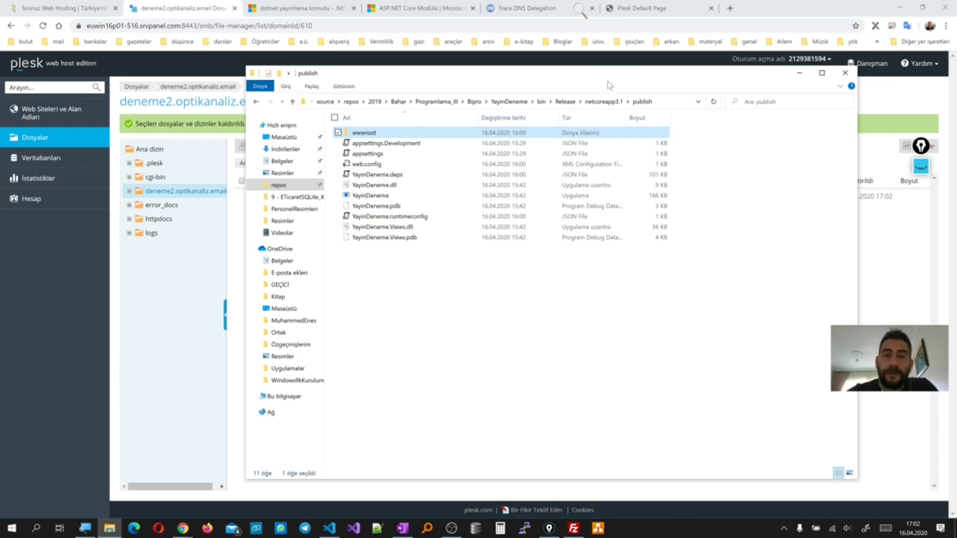
drag(774, 80, 636, 120)
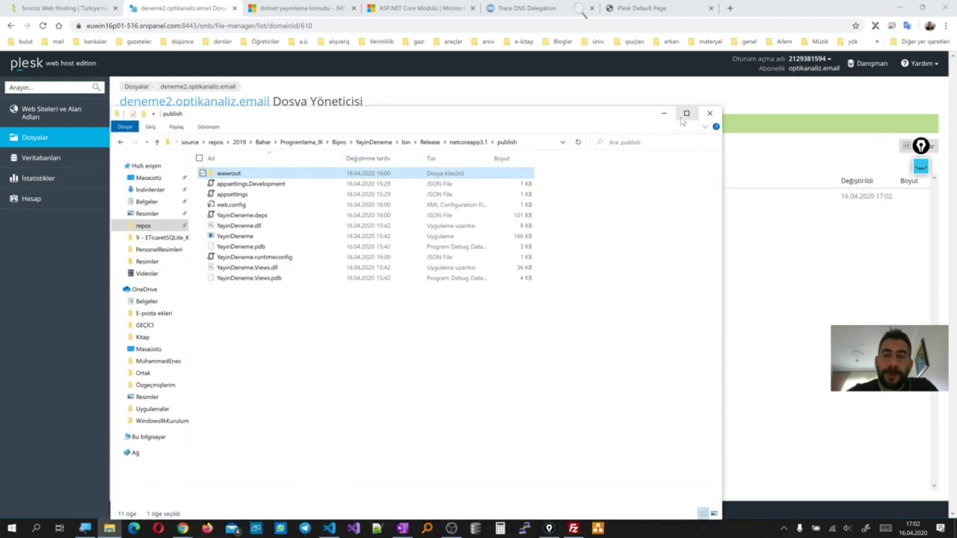
click(665, 114)
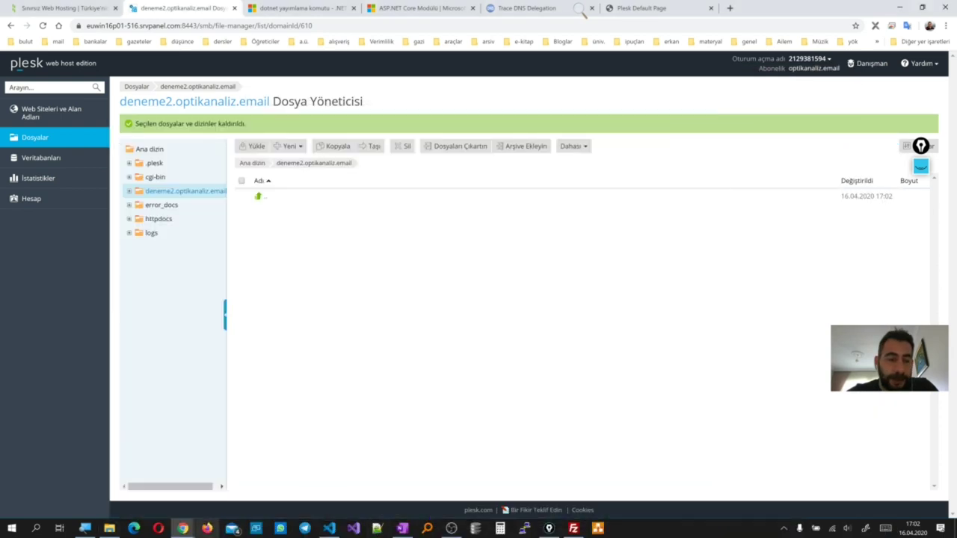
click(109, 529)
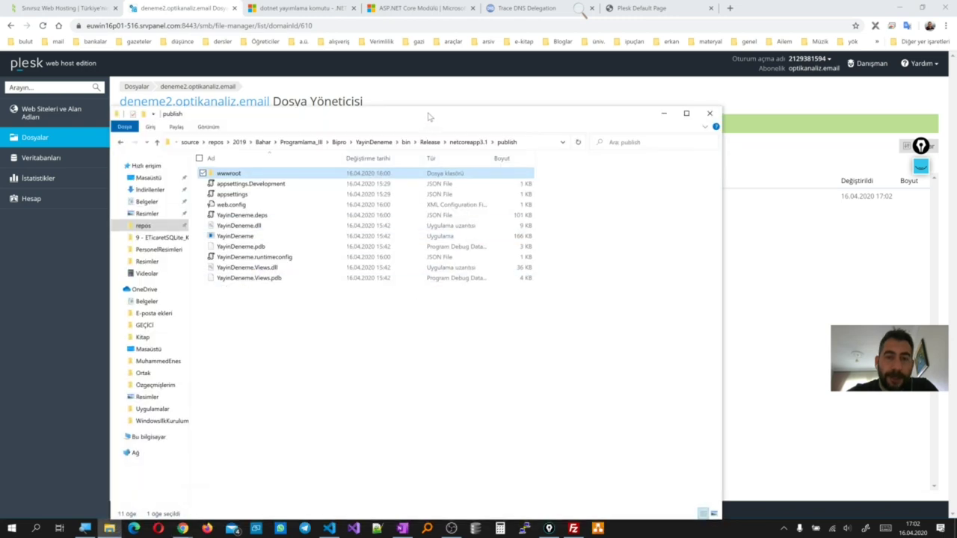
drag(429, 116, 699, 124)
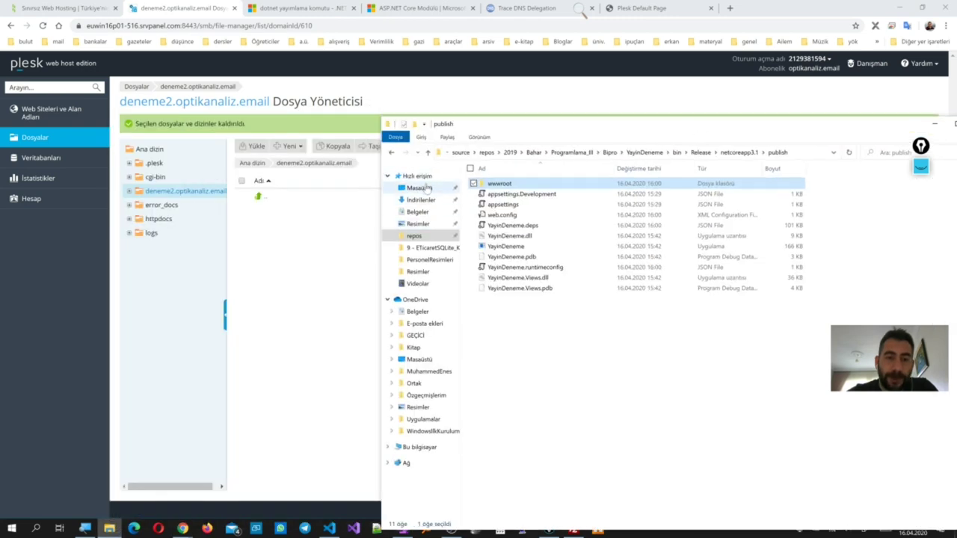
click(428, 187)
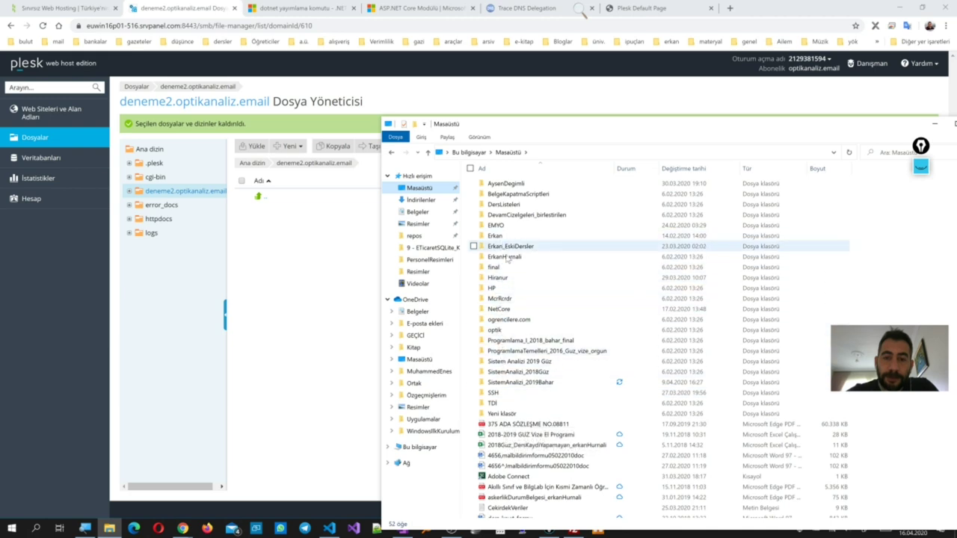
scroll(506, 460, down, 4)
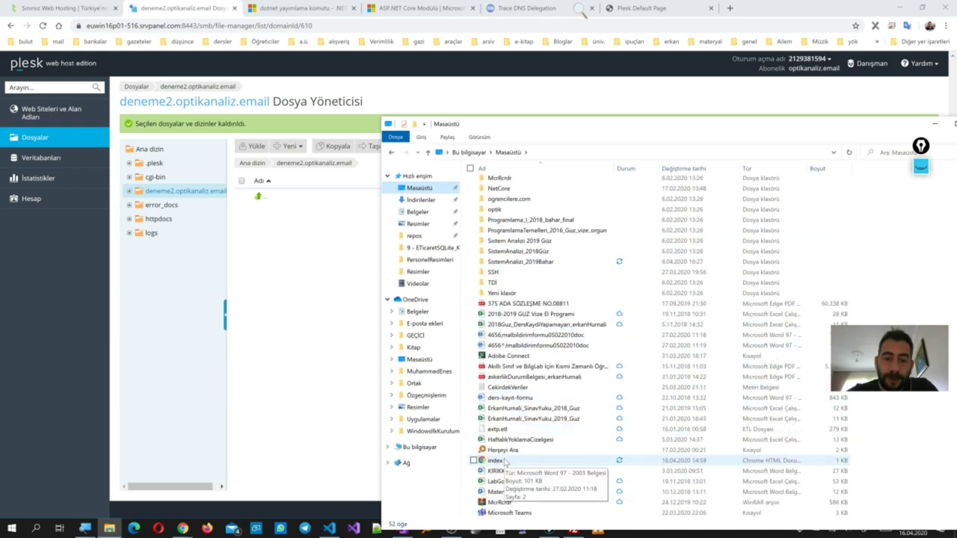
scroll(505, 461, down, 1)
drag(496, 430, 295, 272)
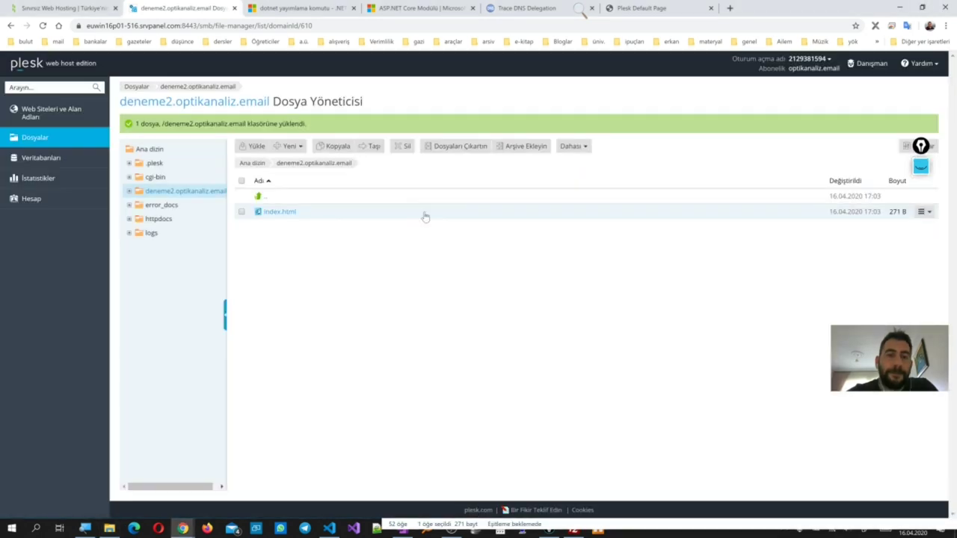
Reload the deneme2.optikanaliz.email site in the private Chrome window
mouse_move(191, 530)
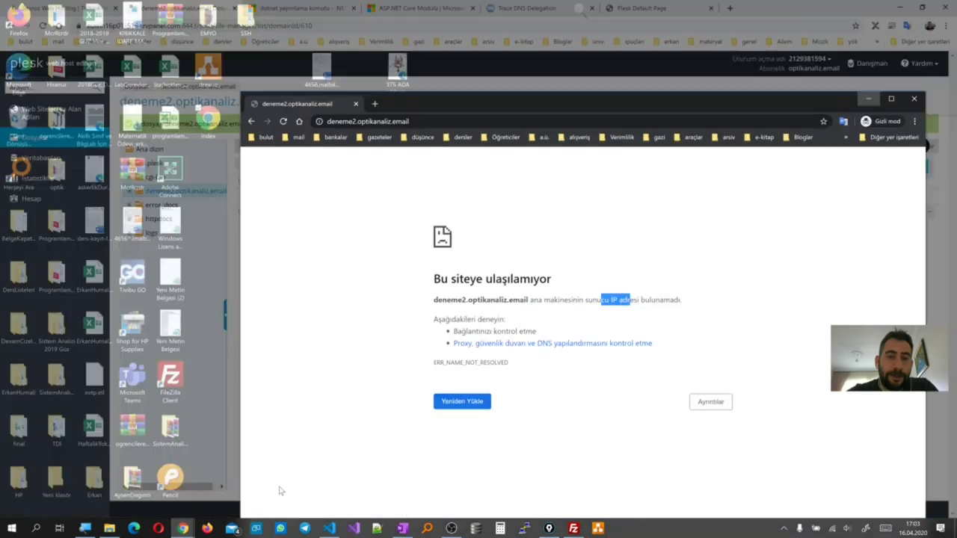
click(278, 490)
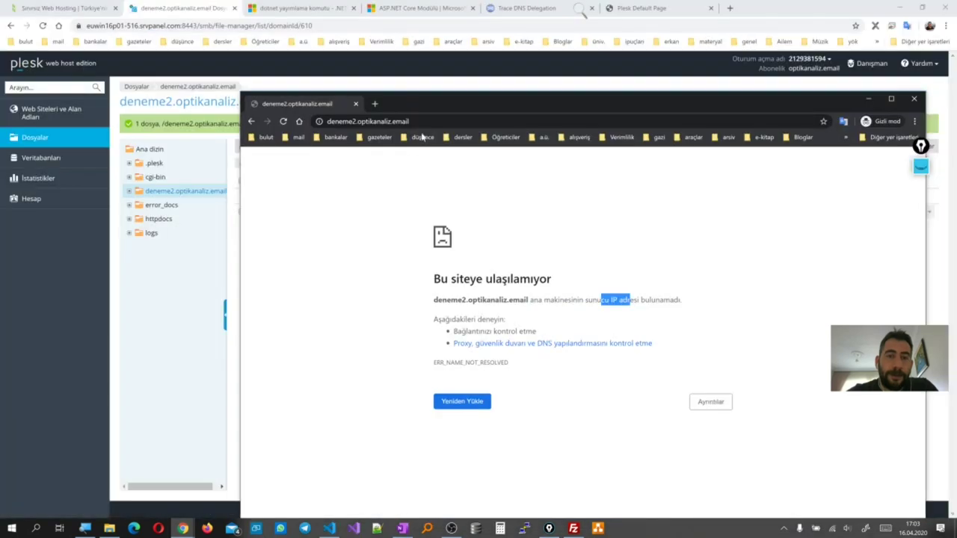
click(424, 122)
key(Return)
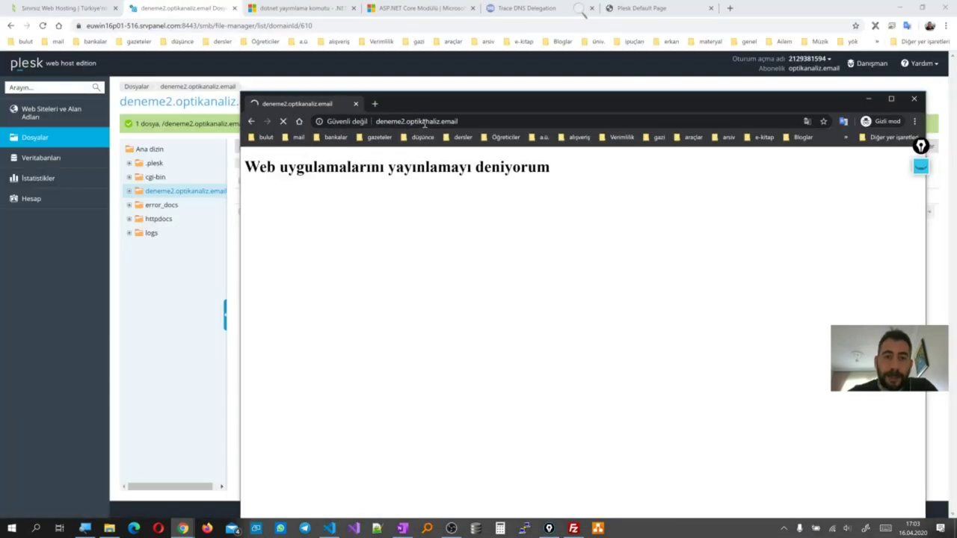
drag(426, 109, 565, 250)
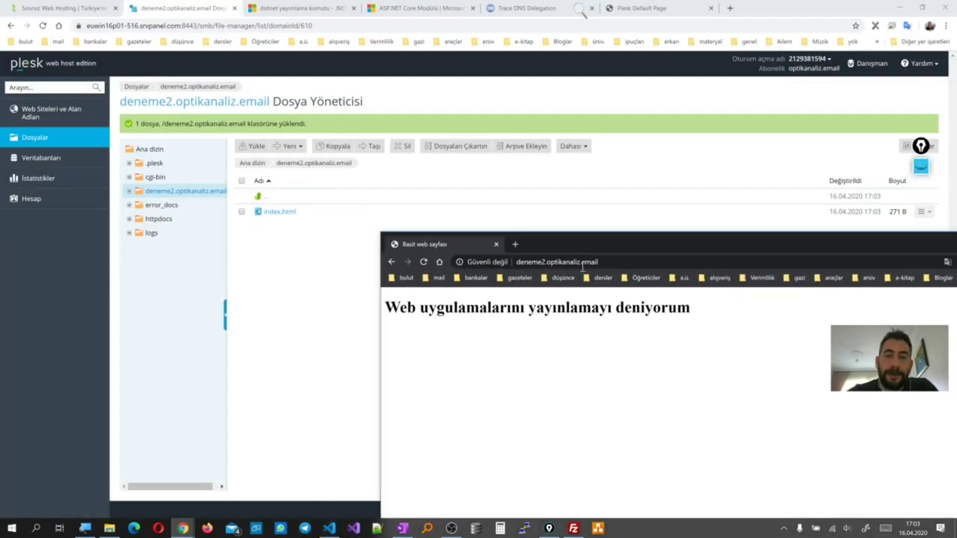
drag(699, 311, 373, 327)
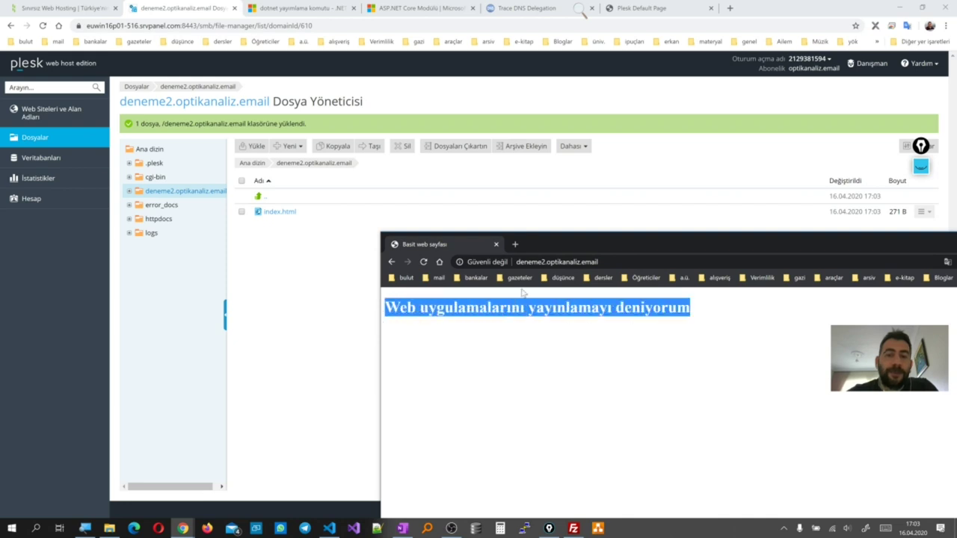
Remove 'deneme2.' from the address, then open Kategori Yönetimi and Ürün Yönetimi on optikanaliz.email
click(548, 262)
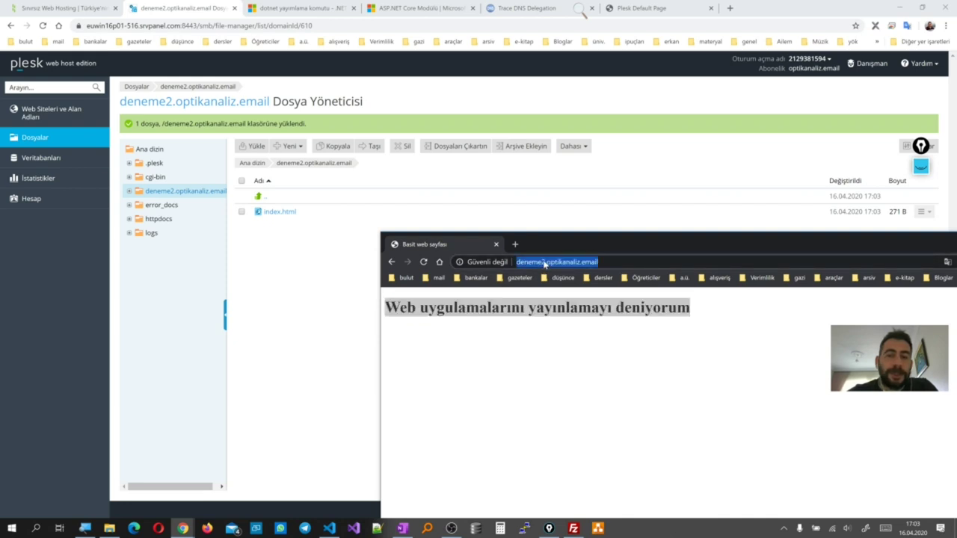
click(547, 261)
drag(548, 262, 492, 262)
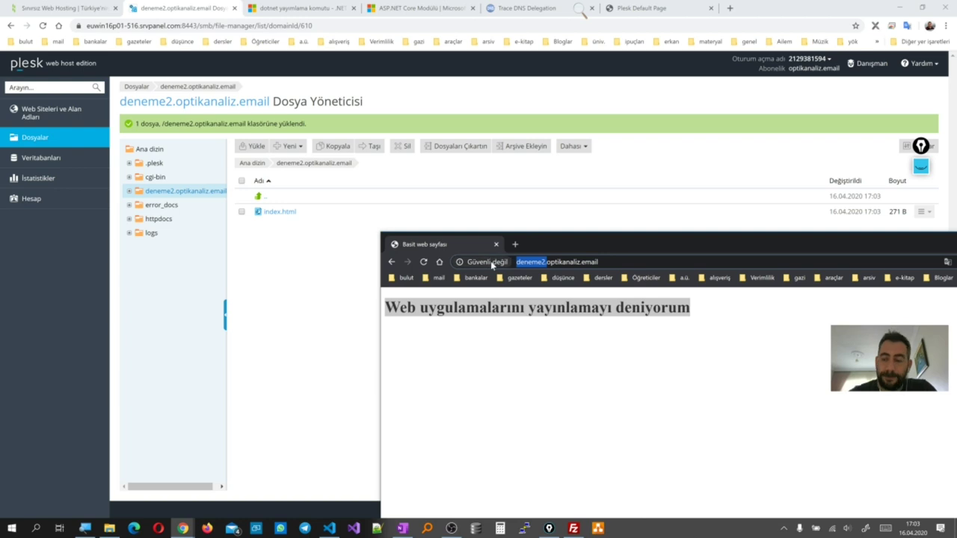
key(BackSpace)
key(Return)
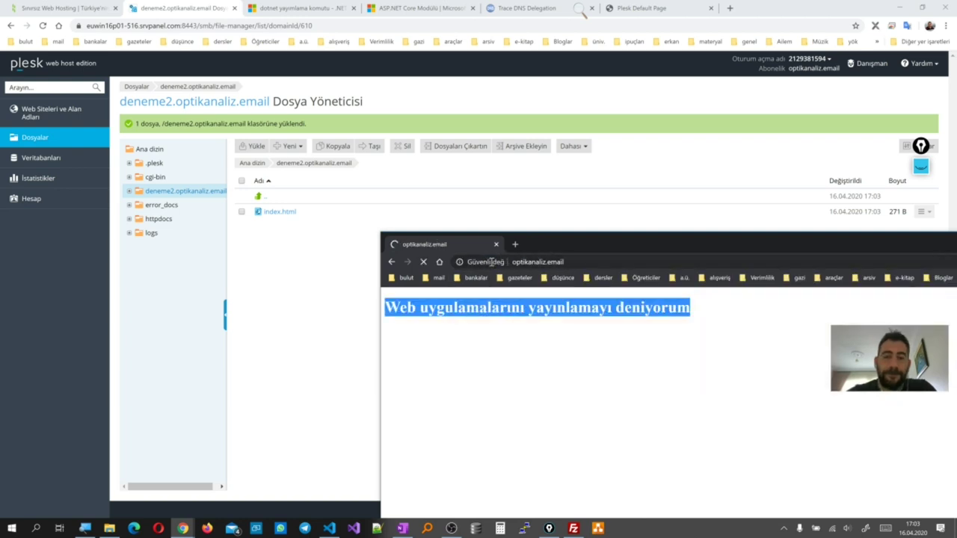
drag(605, 250, 551, 180)
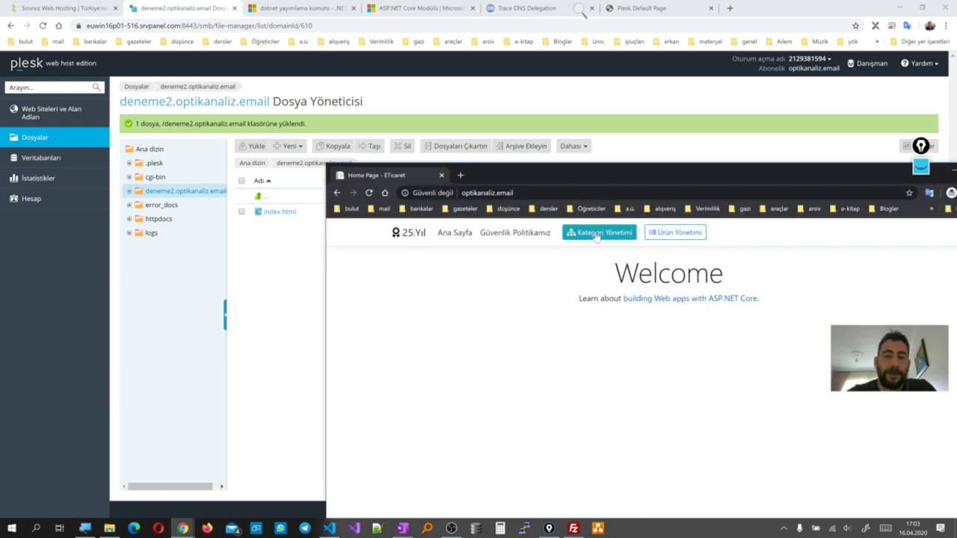
click(596, 232)
click(680, 241)
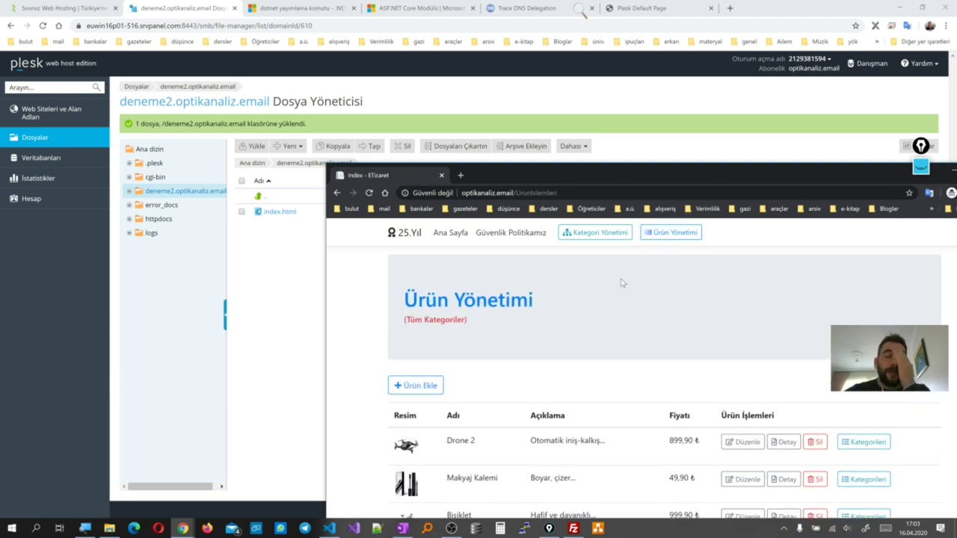
drag(697, 179, 605, 152)
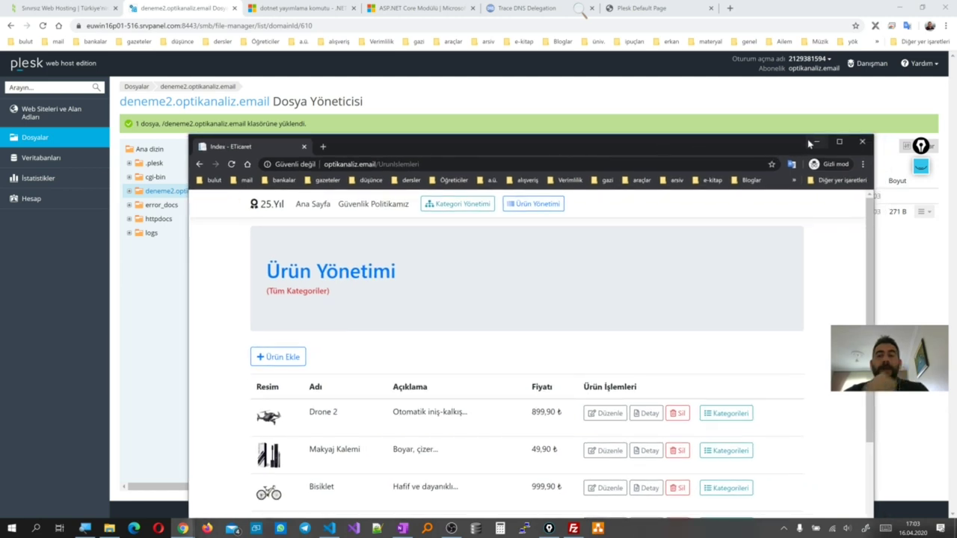
click(817, 141)
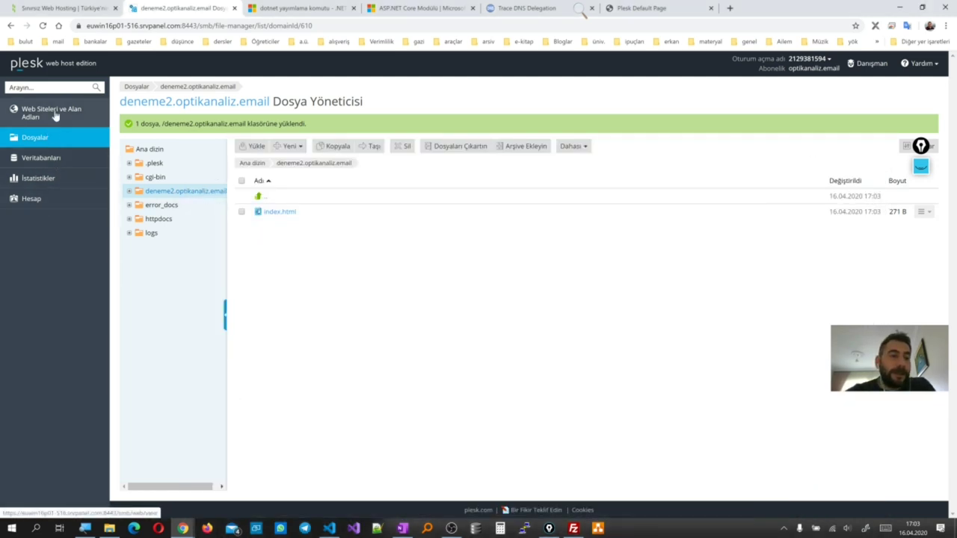
Create the deneme3 subdomain under optikanaliz.email from Web Siteleri ve Alan Adları
click(54, 114)
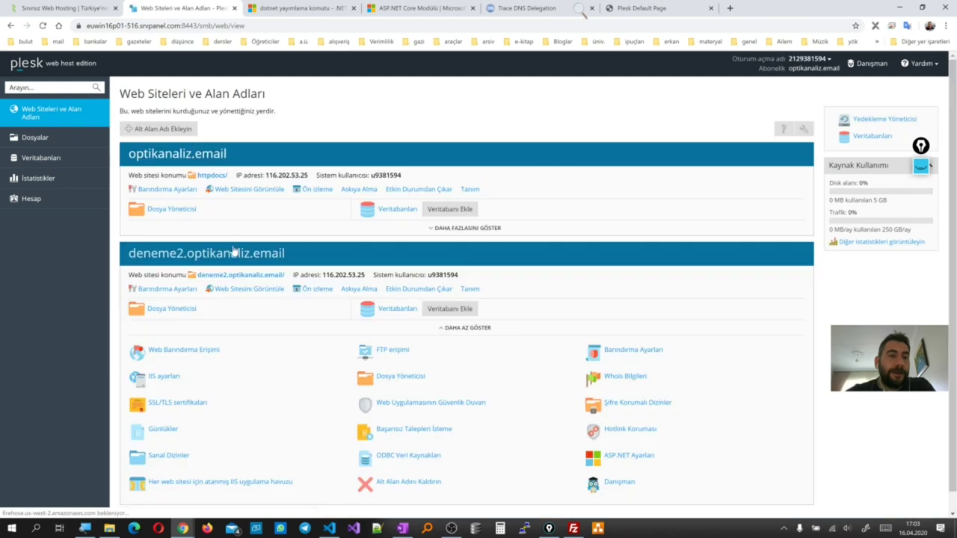
click(180, 128)
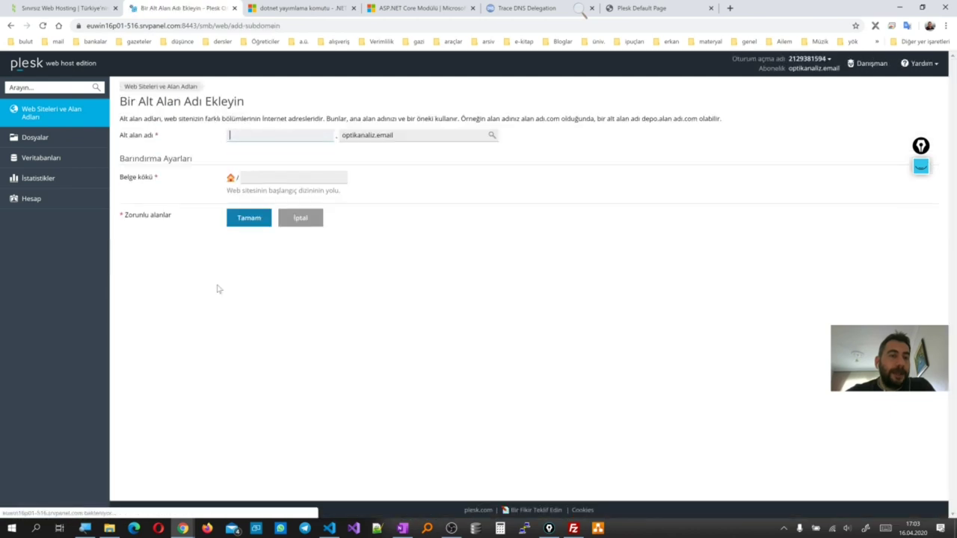
text(de)
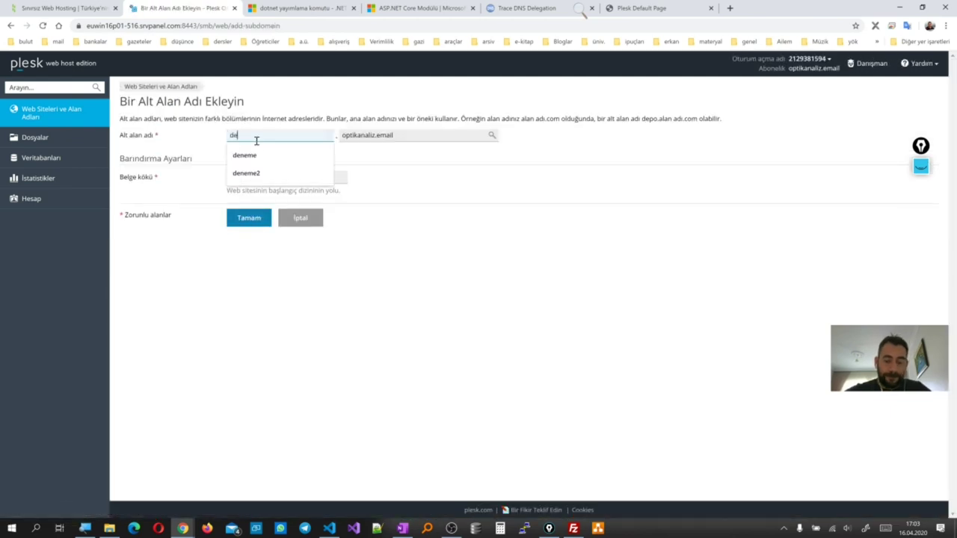
text(neme3)
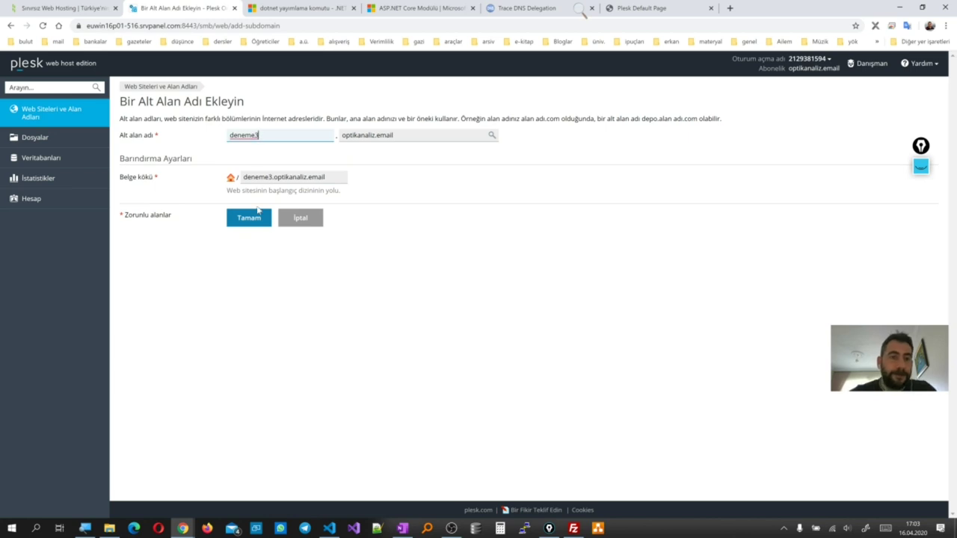
click(249, 218)
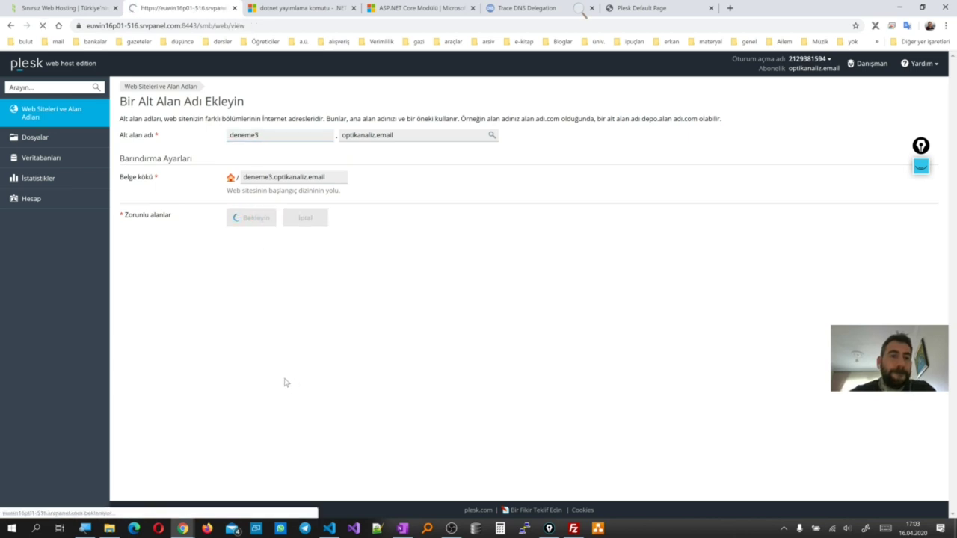
scroll(249, 413, down, 4)
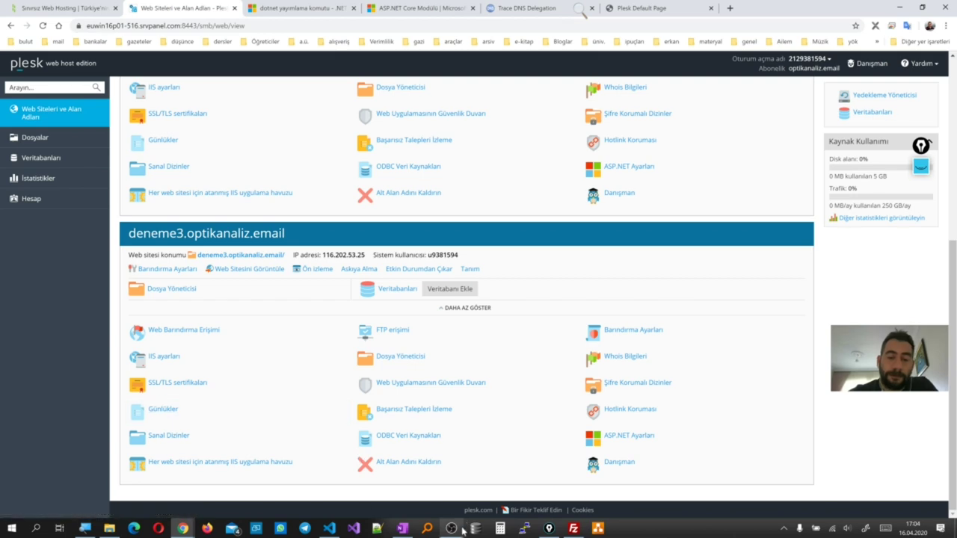
click(403, 529)
scroll(655, 306, up, 10)
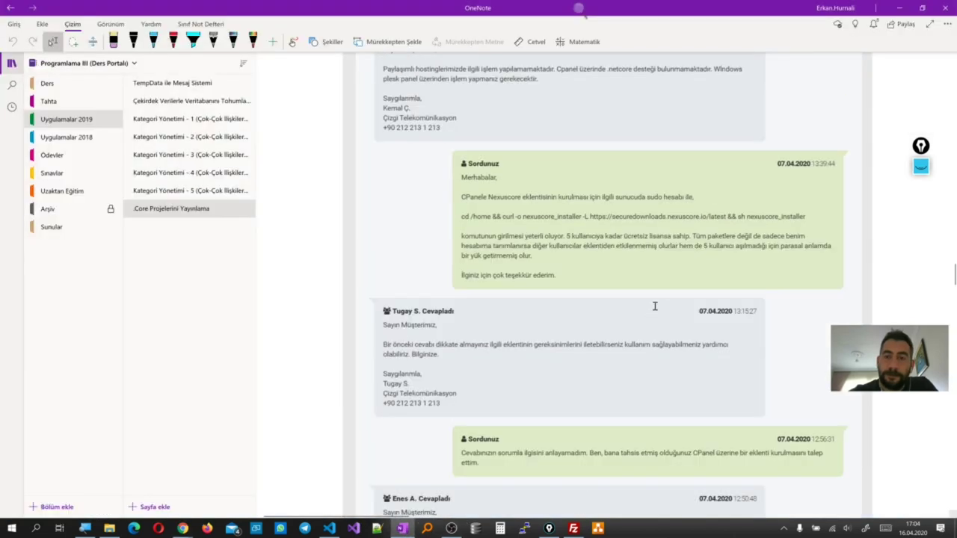
ctrl+scroll(655, 306, down, 2)
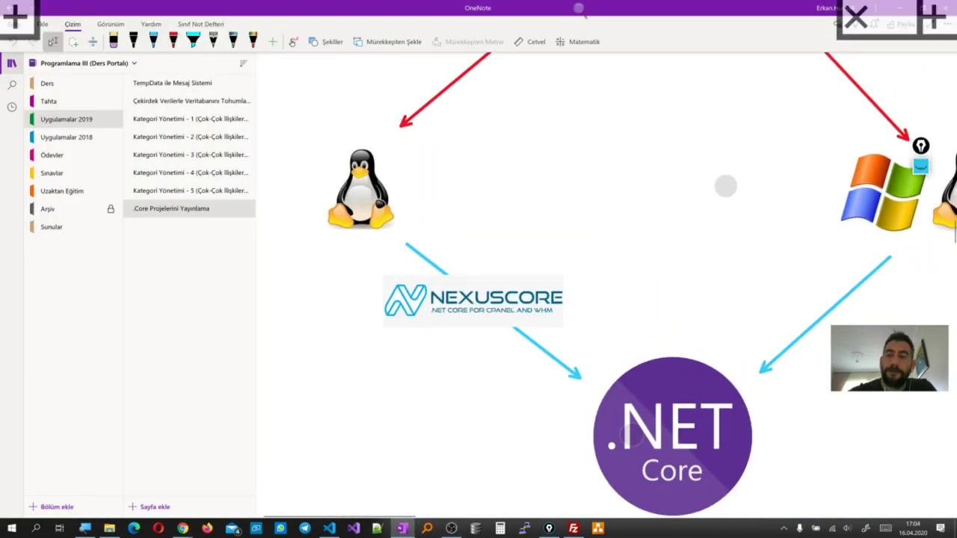
scroll(655, 306, up, 5)
ctrl+scroll(655, 306, up, 2)
scroll(679, 322, up, 1)
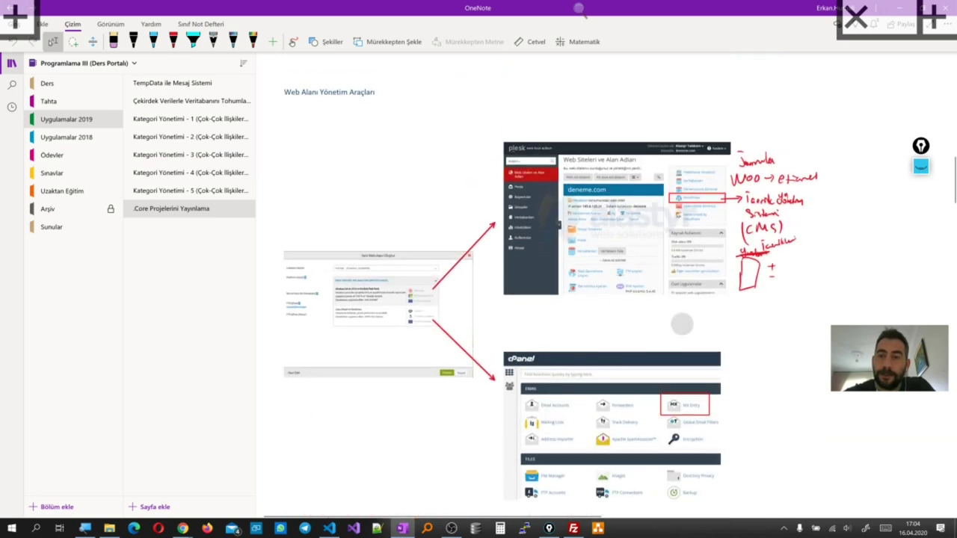
ctrl+scroll(780, 212, up, 3)
ctrl+scroll(781, 211, down, 2)
scroll(780, 212, down, 1)
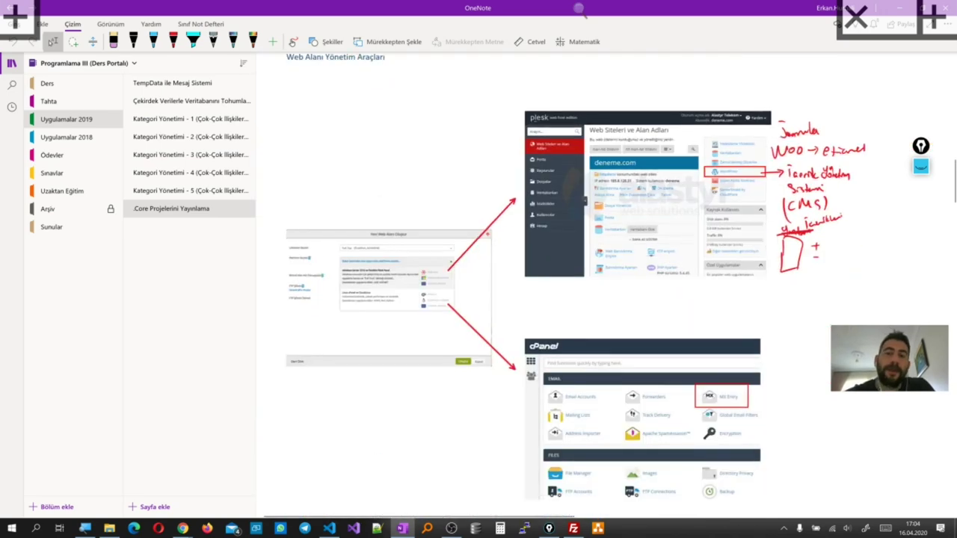
mouse_move(183, 529)
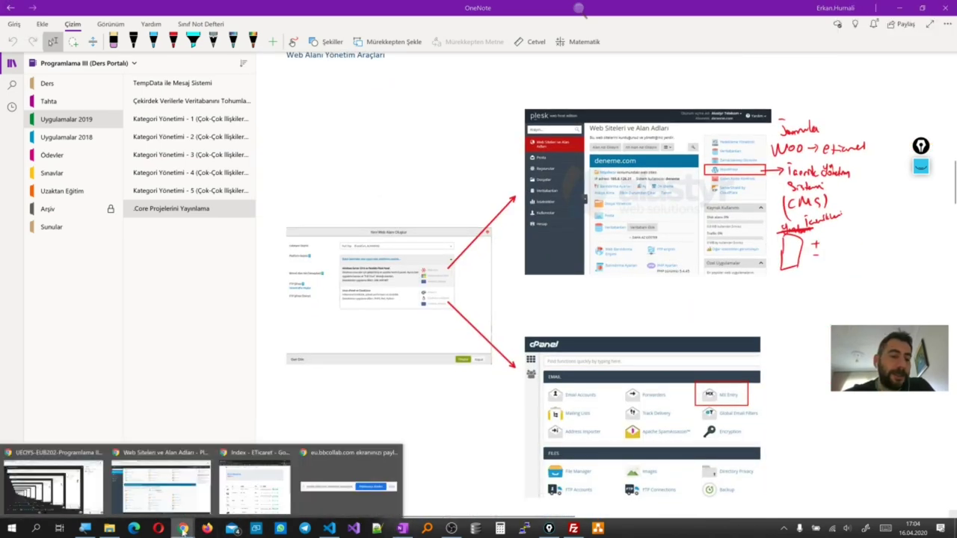
mouse_move(251, 488)
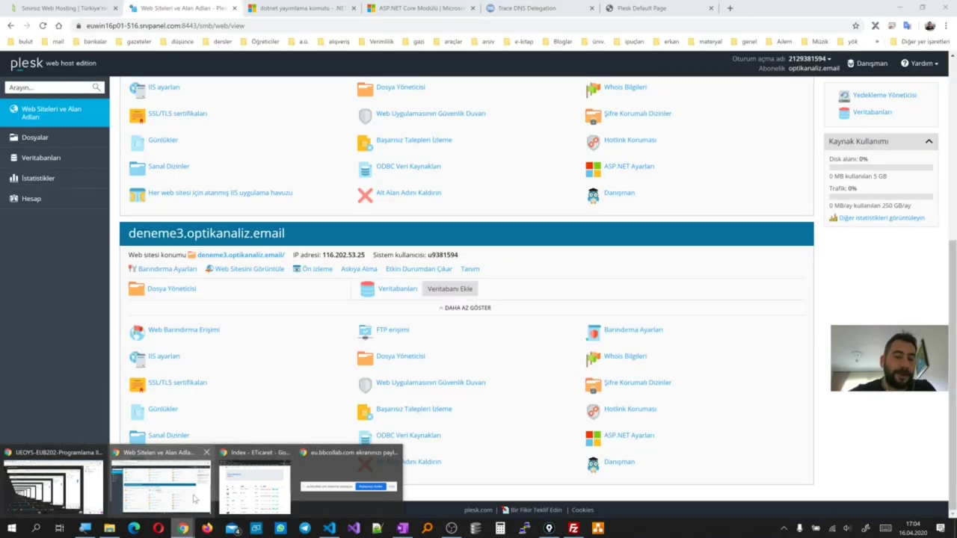
Delete the Windows Plesk web area for optikanaliz.email in the Natro panel
click(194, 499)
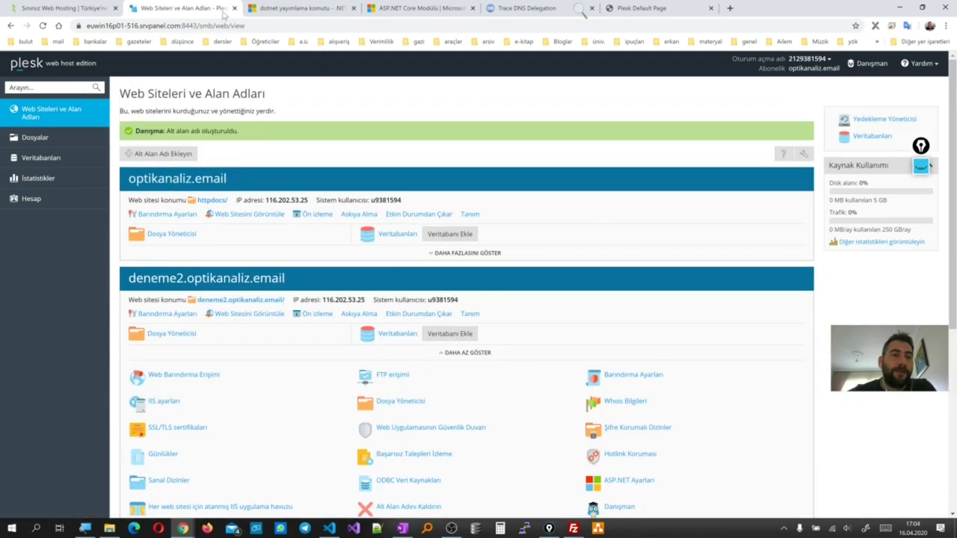
click(60, 8)
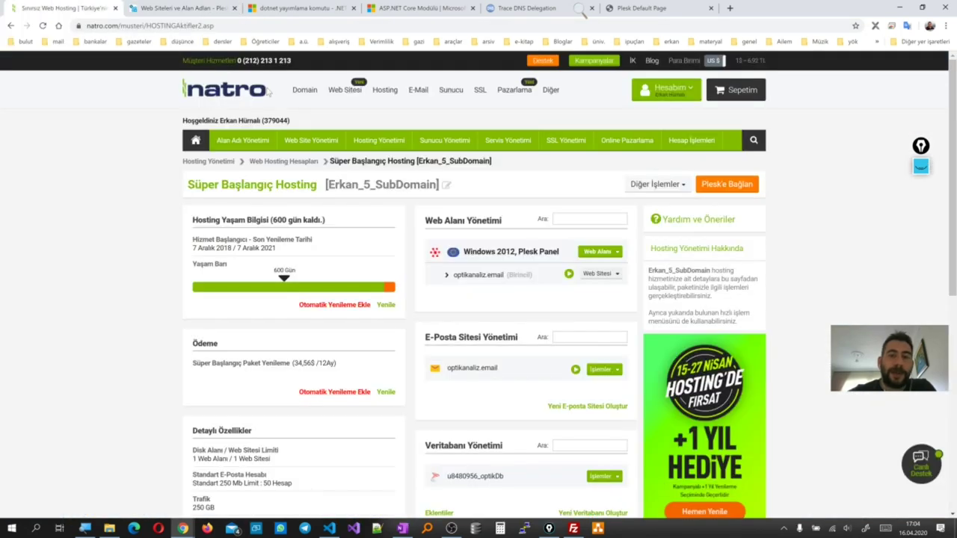
click(610, 257)
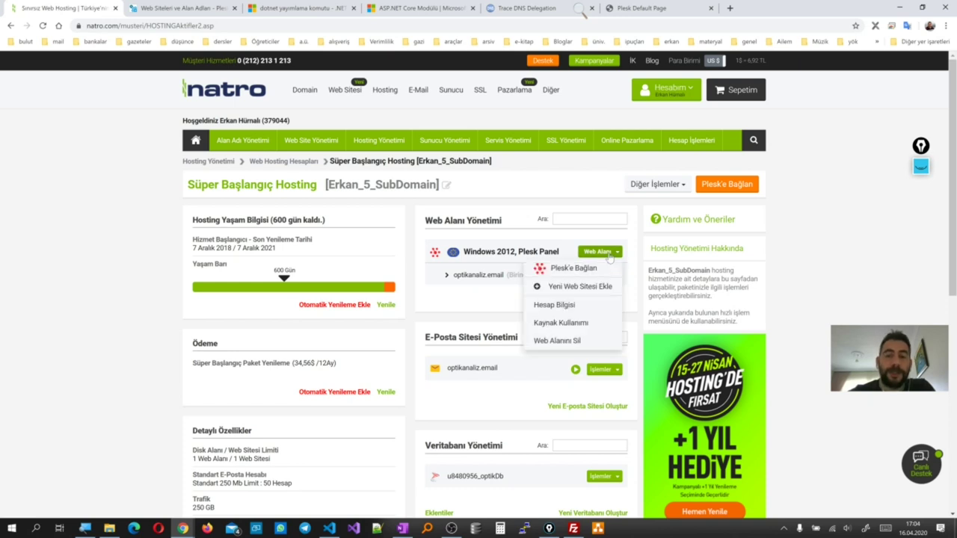
click(564, 341)
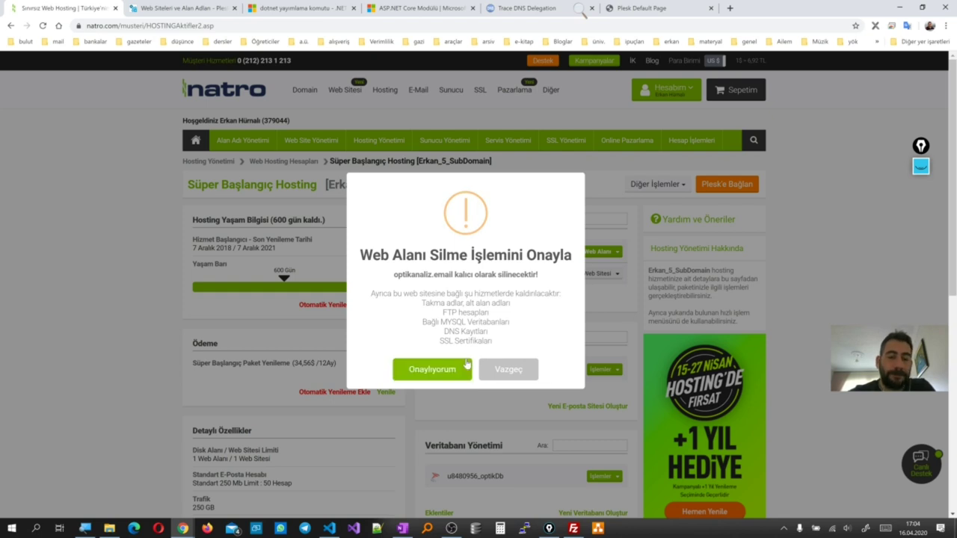
click(467, 364)
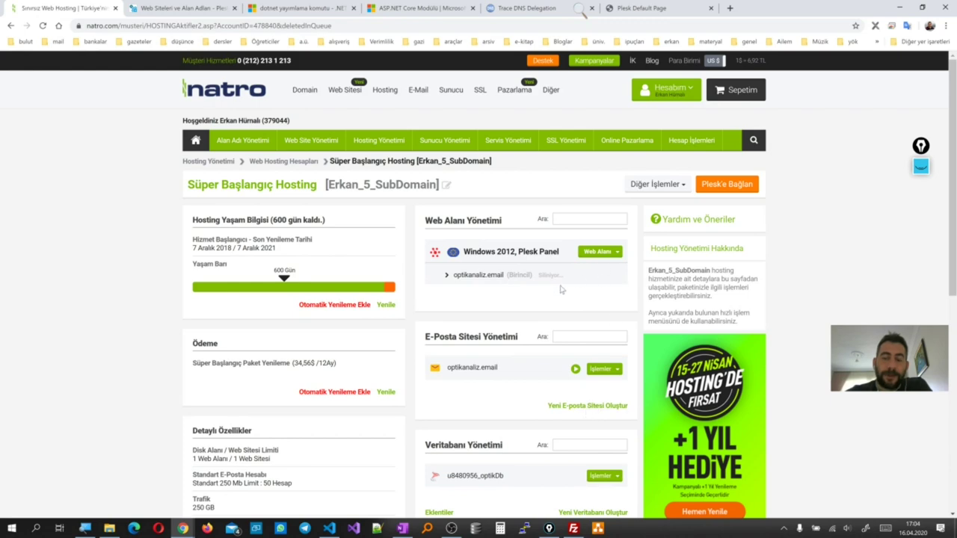
Delete the optikanaliz.email e-mail site and reload to see both marked 'Siliniyor'
click(602, 375)
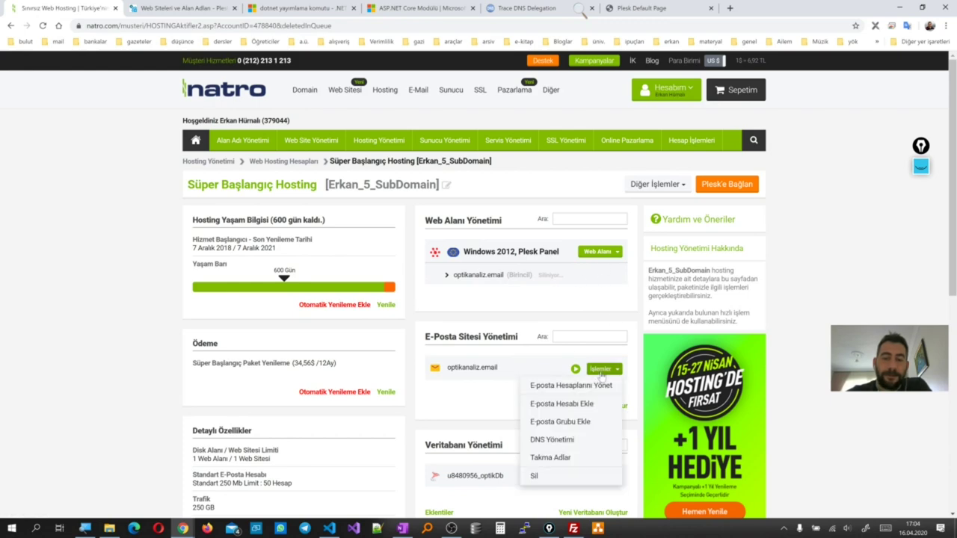
click(534, 476)
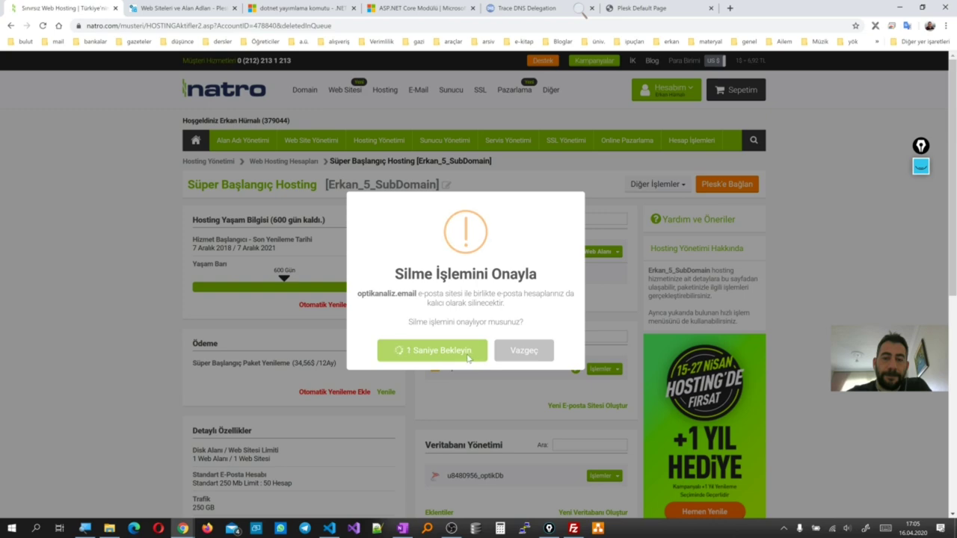
click(465, 355)
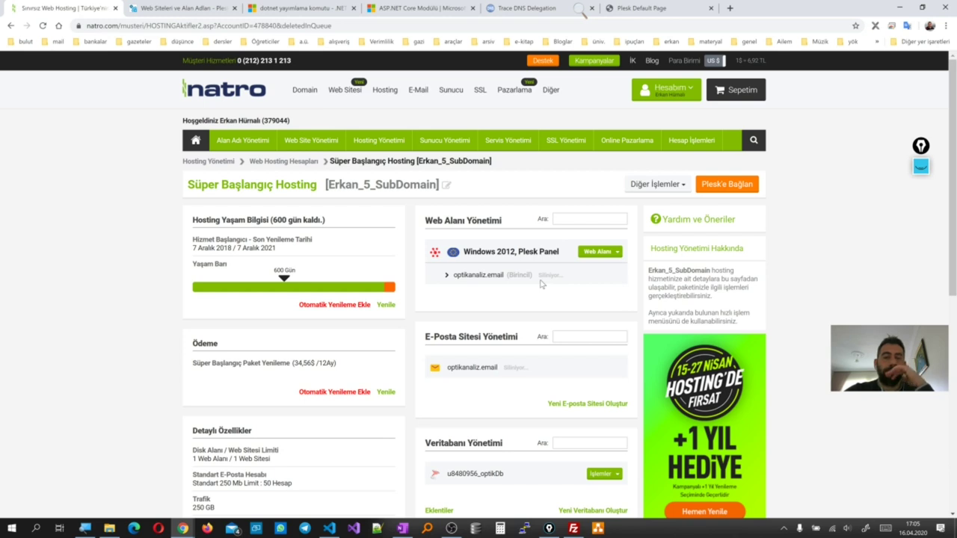
click(43, 26)
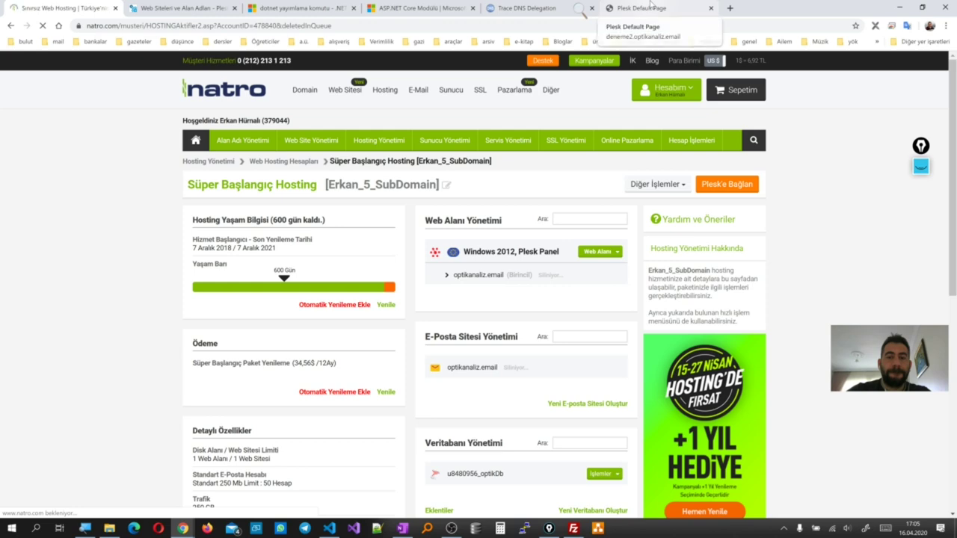
Close the deneme2 test page, DNS trace and Plesk tabs, returning to the Natro hosting page
click(650, 7)
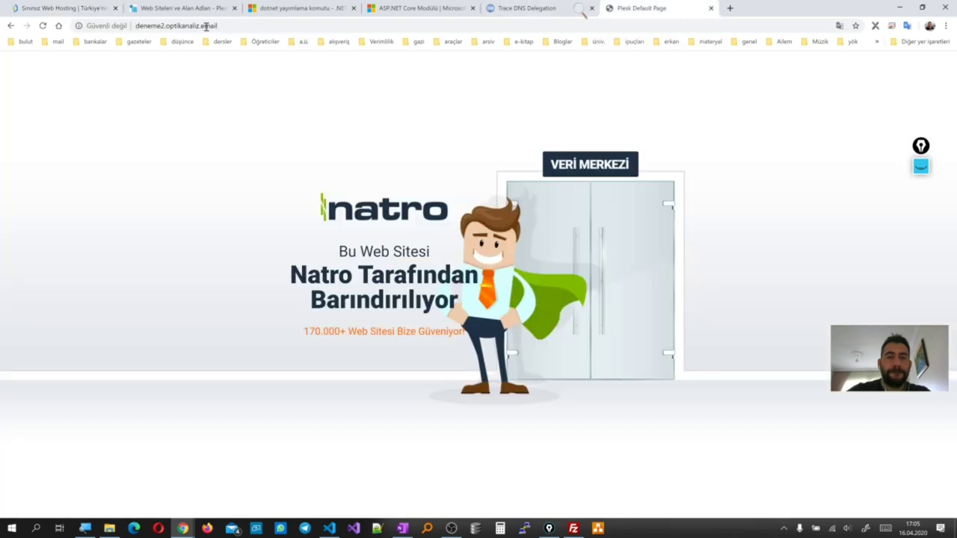
click(43, 26)
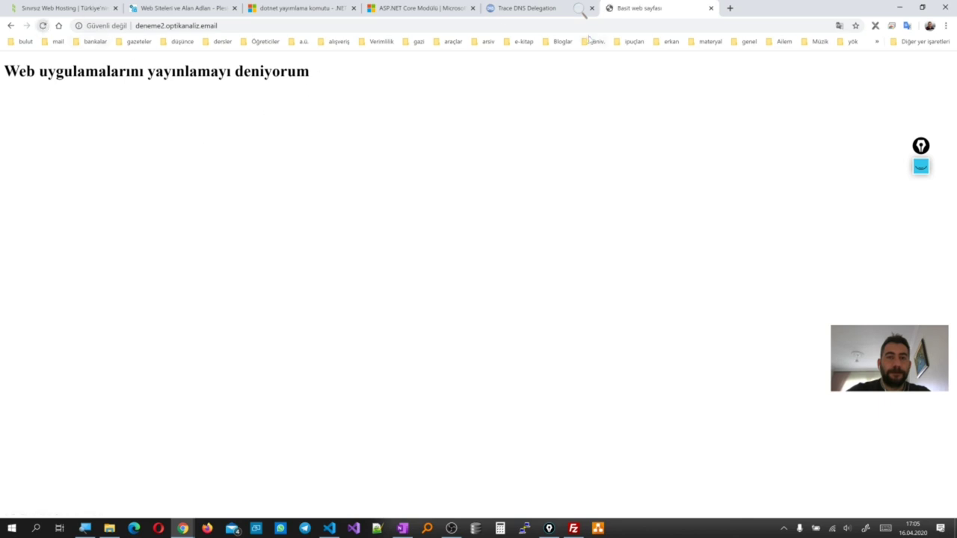
click(712, 8)
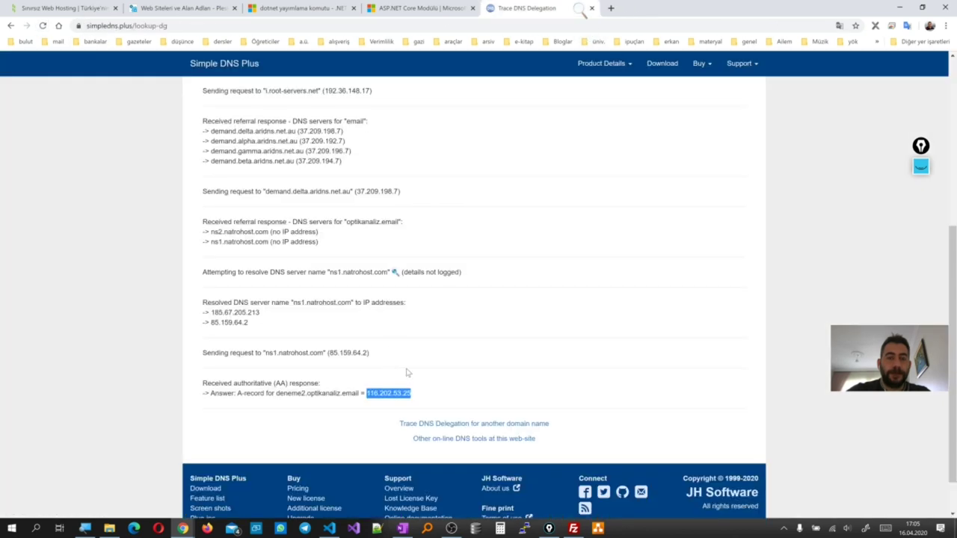
click(591, 9)
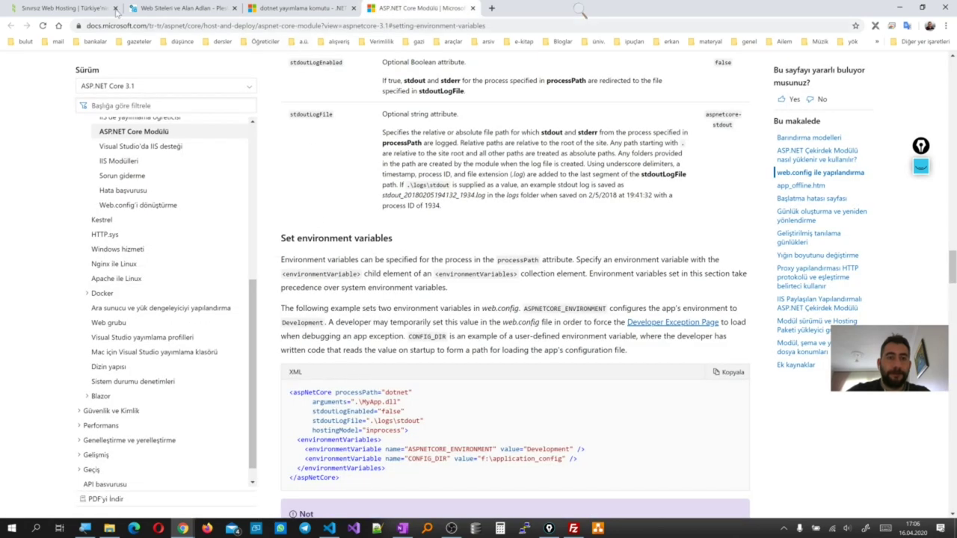
click(135, 8)
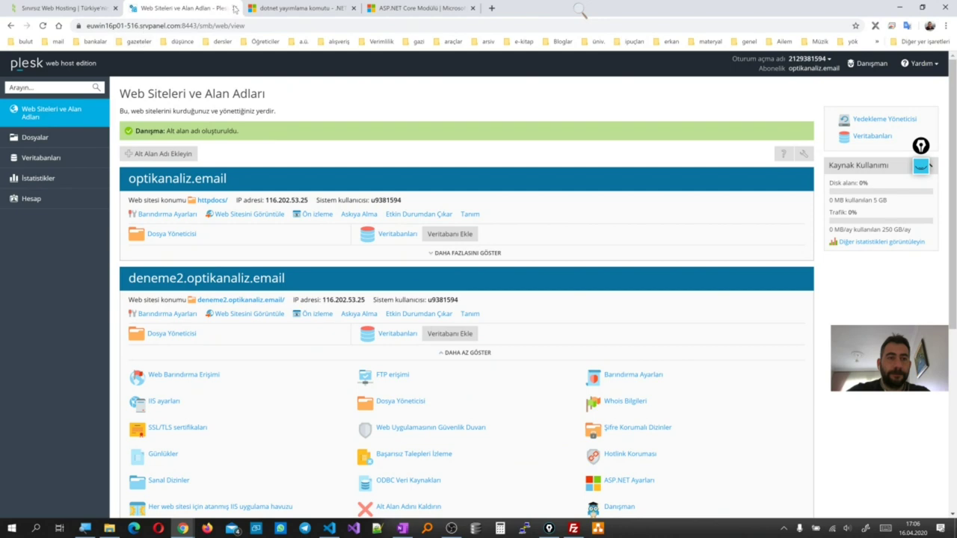
click(235, 8)
click(98, 8)
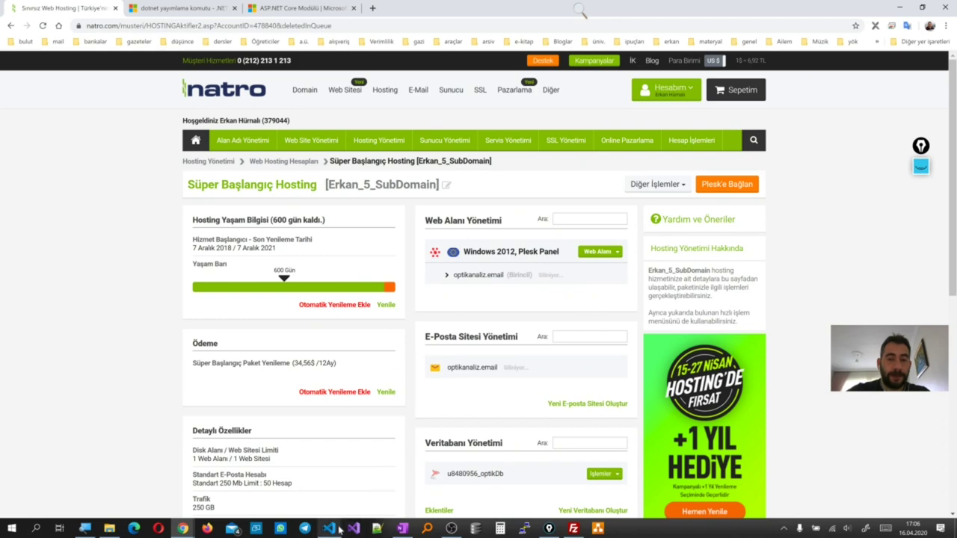
Reload the e-commerce site in the private window, confirm the 404 error, and close it
mouse_move(183, 528)
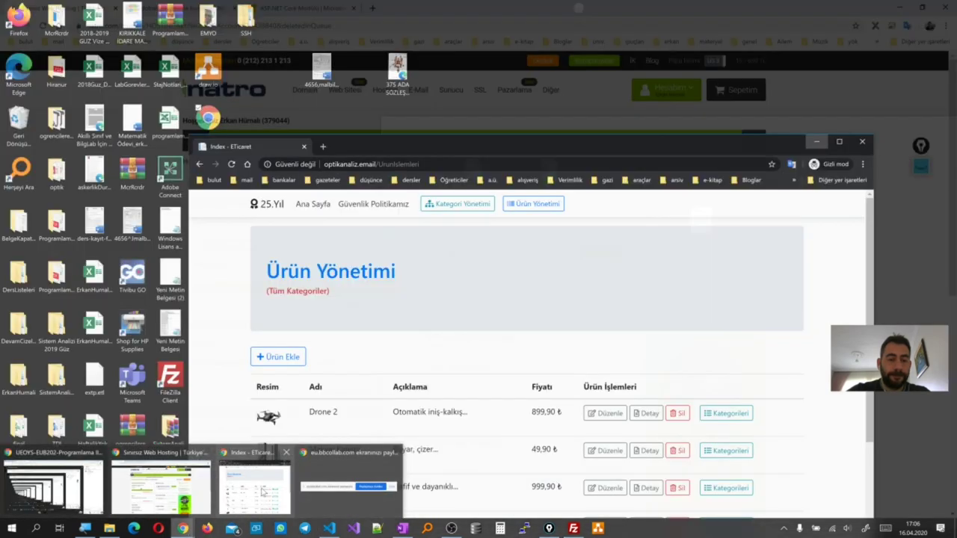
click(262, 490)
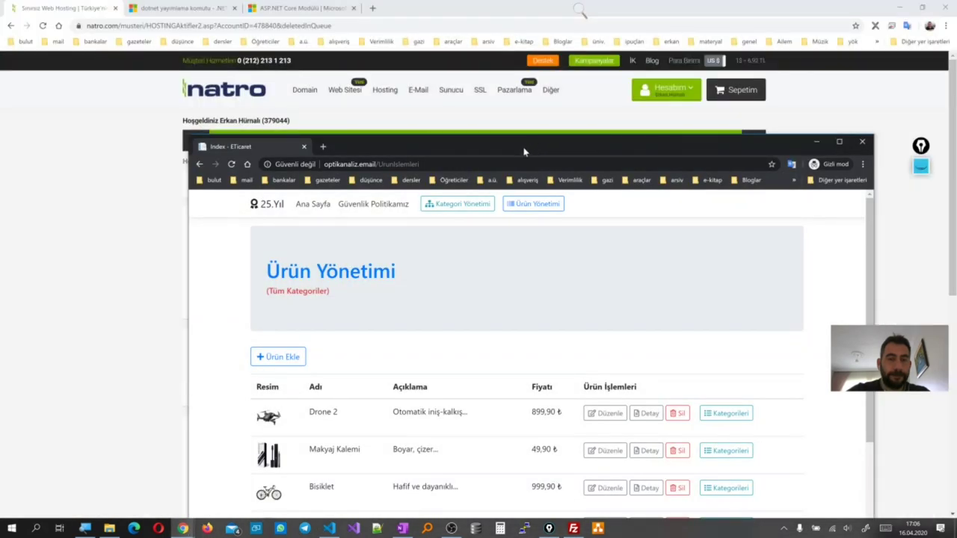
drag(524, 152, 701, 183)
click(408, 196)
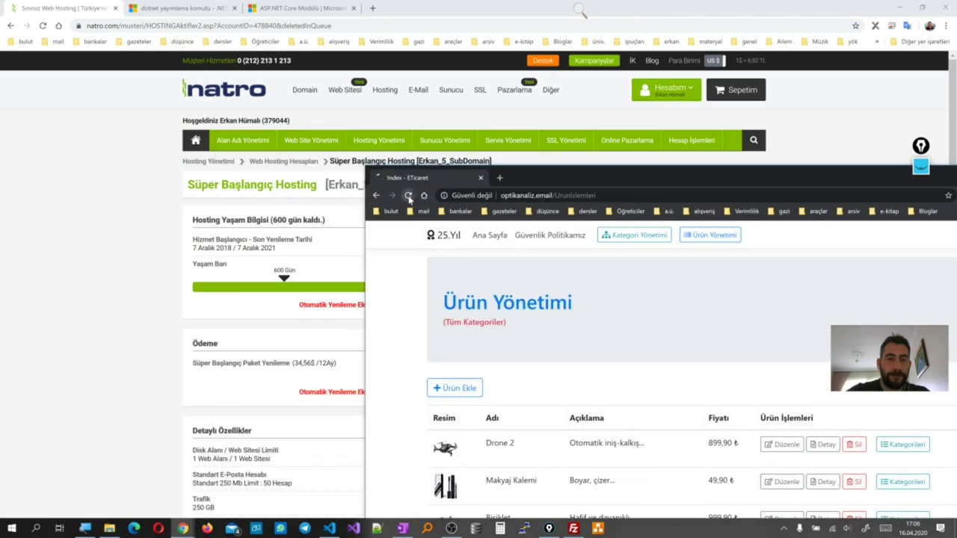
drag(556, 186, 368, 195)
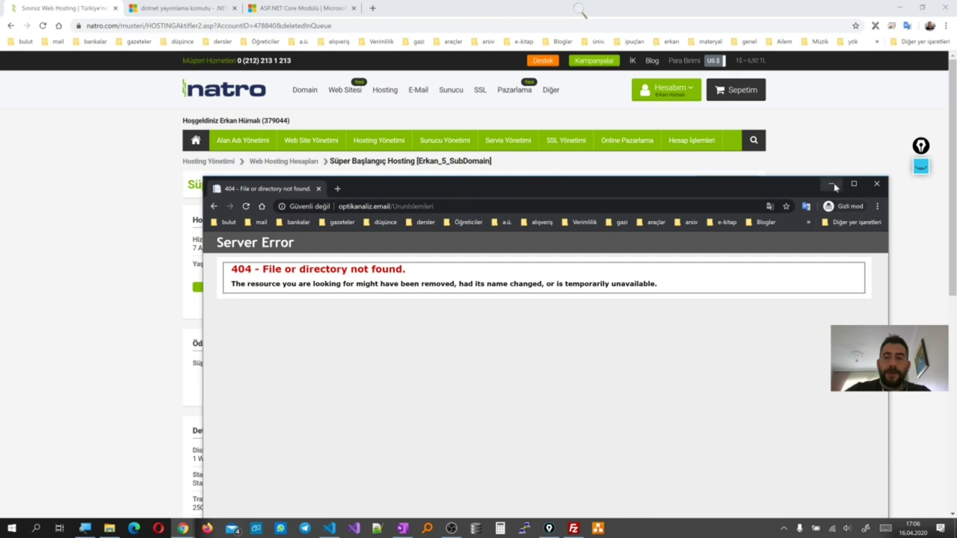
click(860, 186)
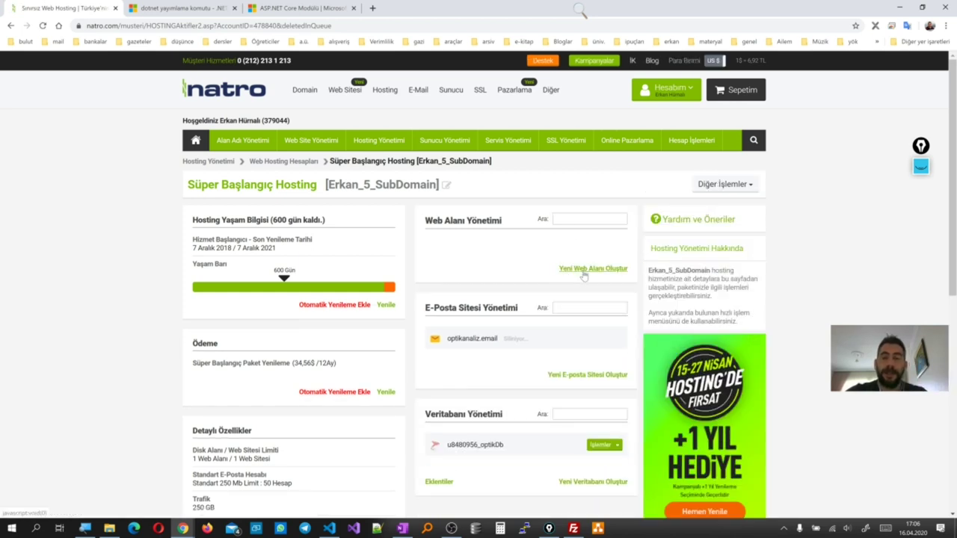
Start a new web area: Frankfurt, Linux cPanel and CloudLinux, optikanaliz.email, Bireysel purpose
click(584, 270)
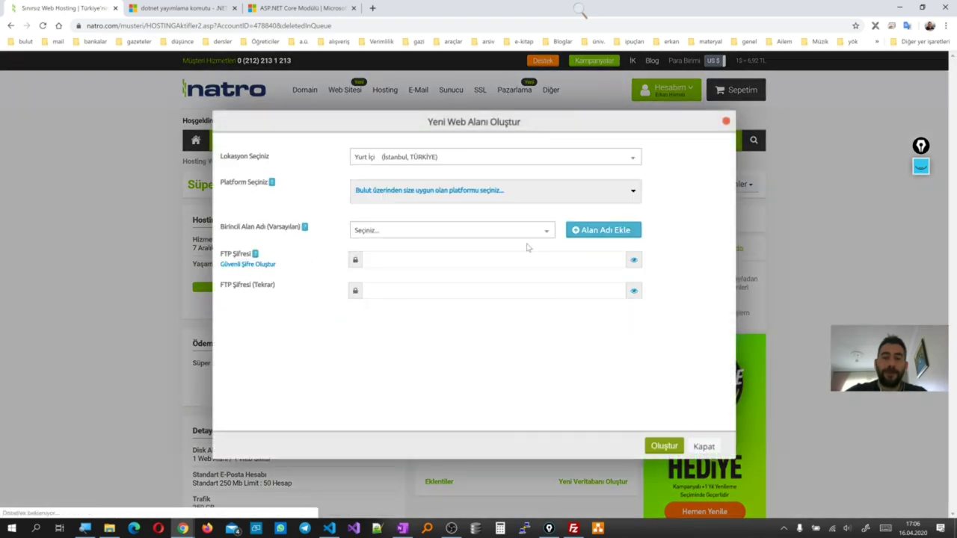
click(506, 157)
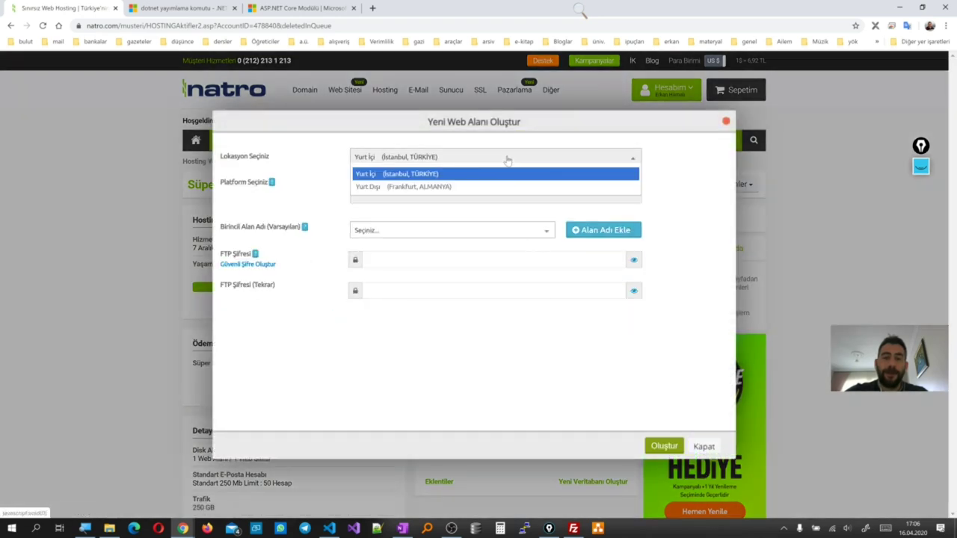
click(472, 187)
click(460, 196)
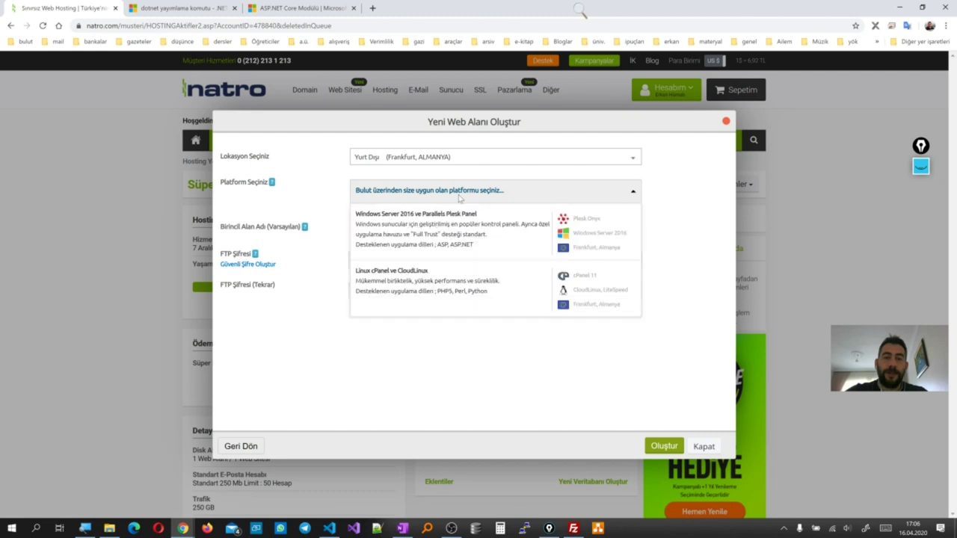
click(595, 297)
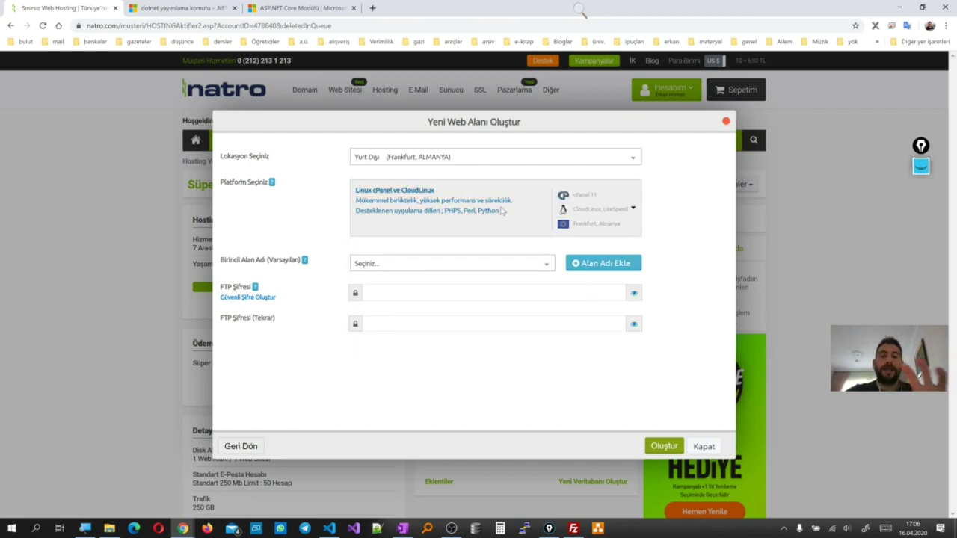
click(420, 269)
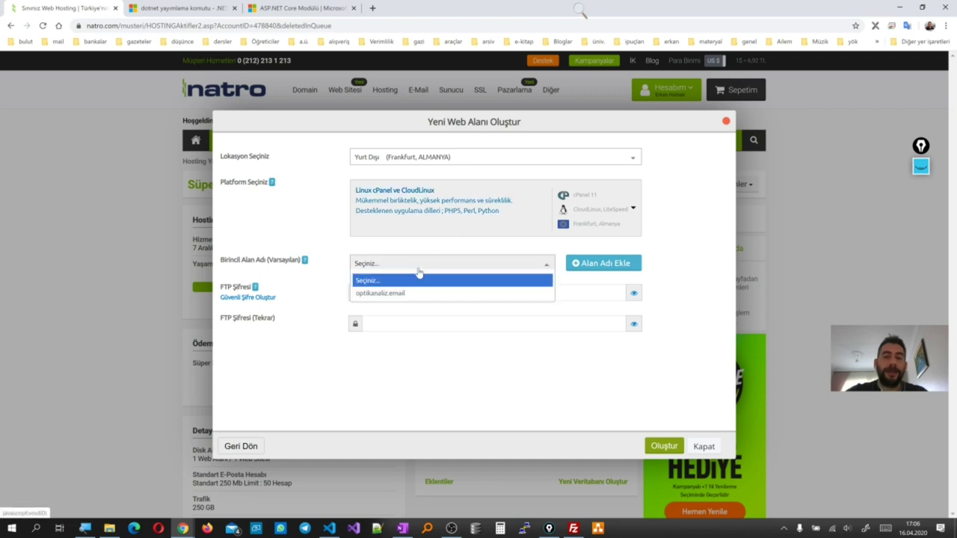
click(392, 296)
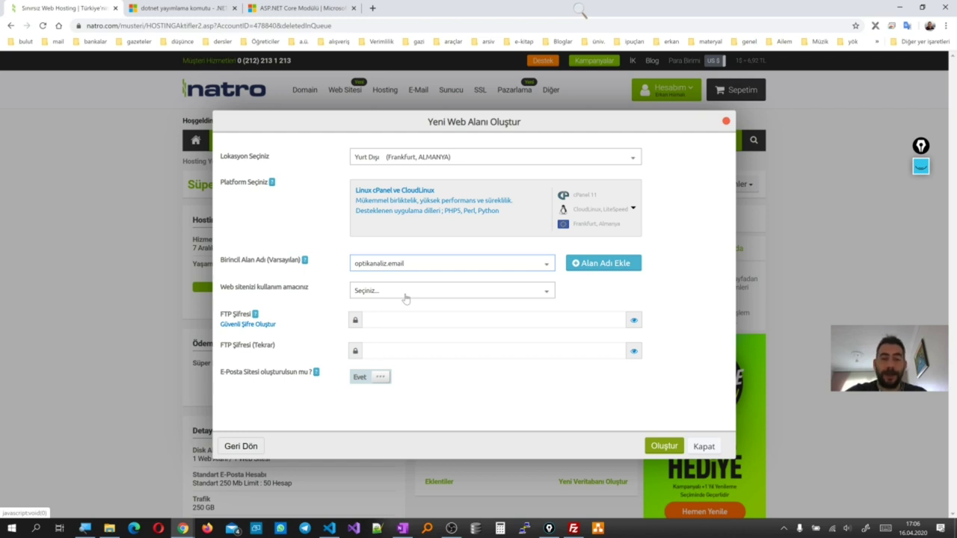
click(370, 296)
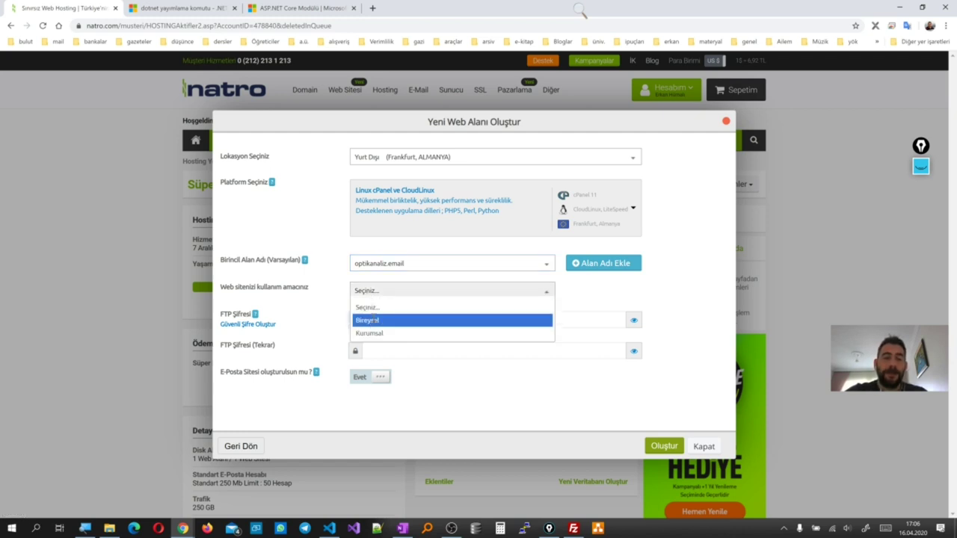
click(367, 320)
Enter the FTP password in both fields and submit to create the web area
click(391, 322)
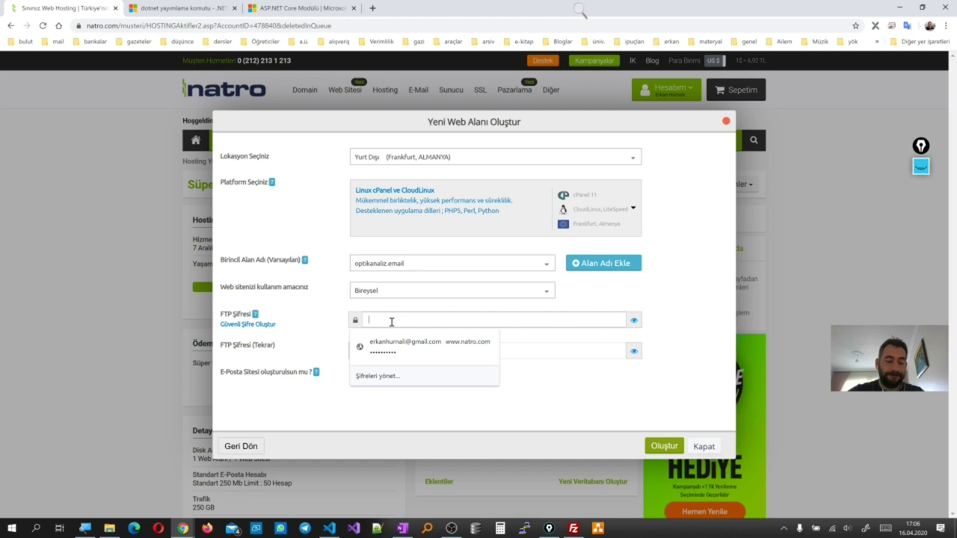
text(123)
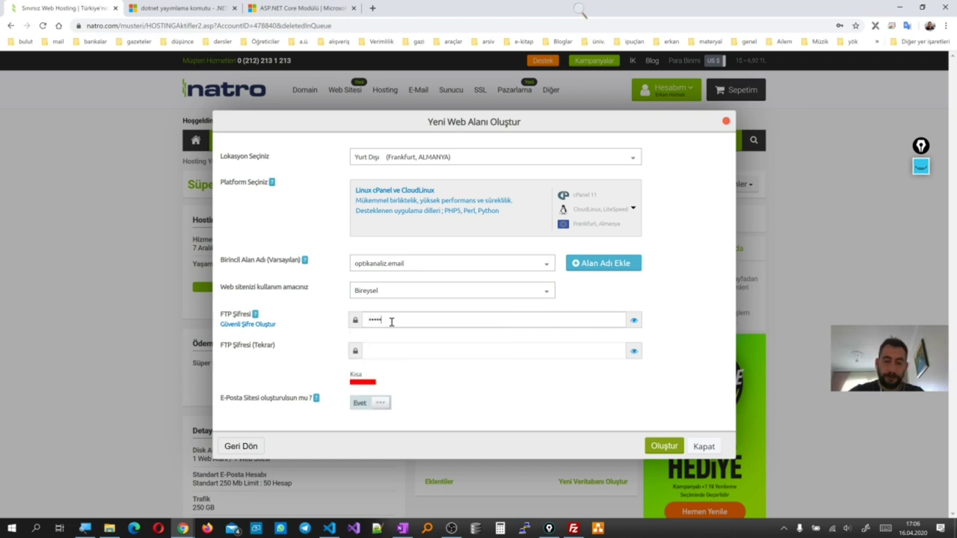
text(4567)
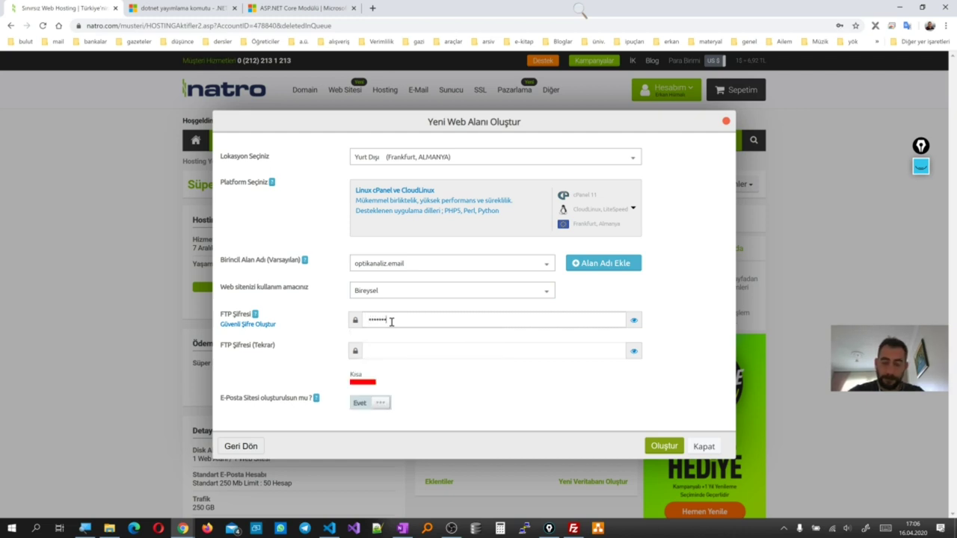
text(89)
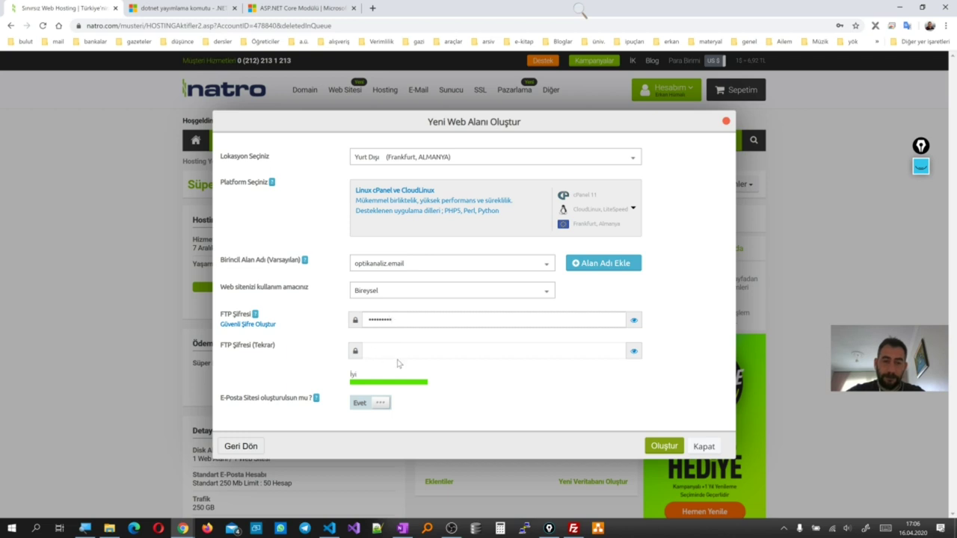
click(394, 353)
text(123)
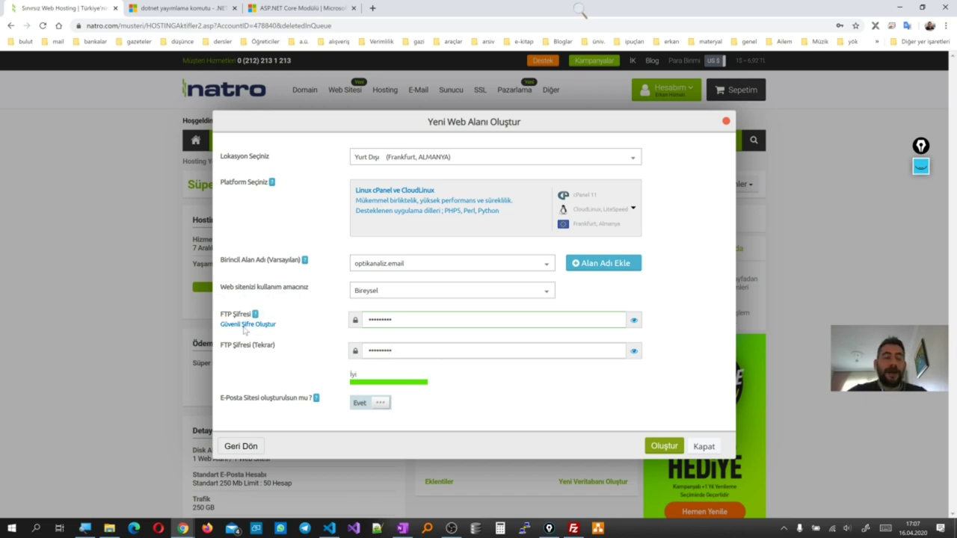
click(662, 446)
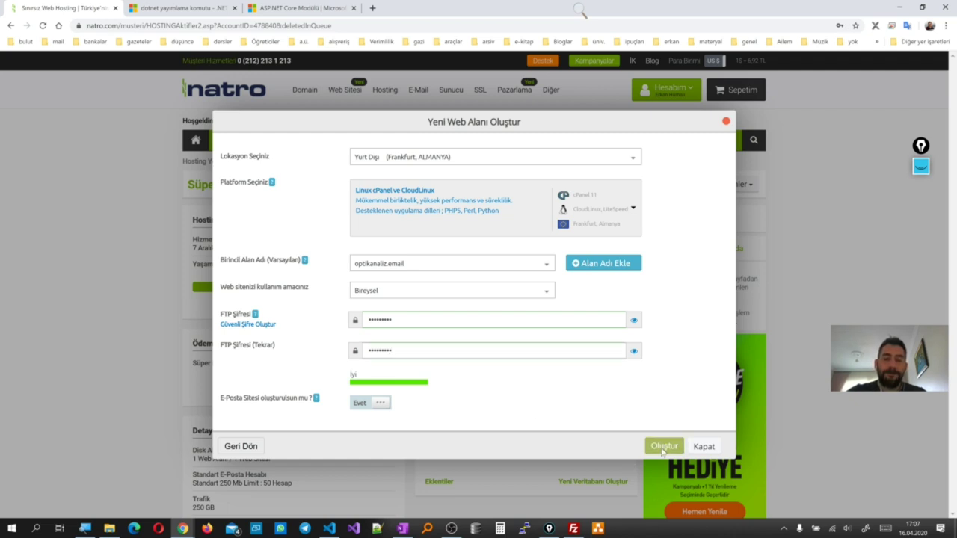
click(663, 448)
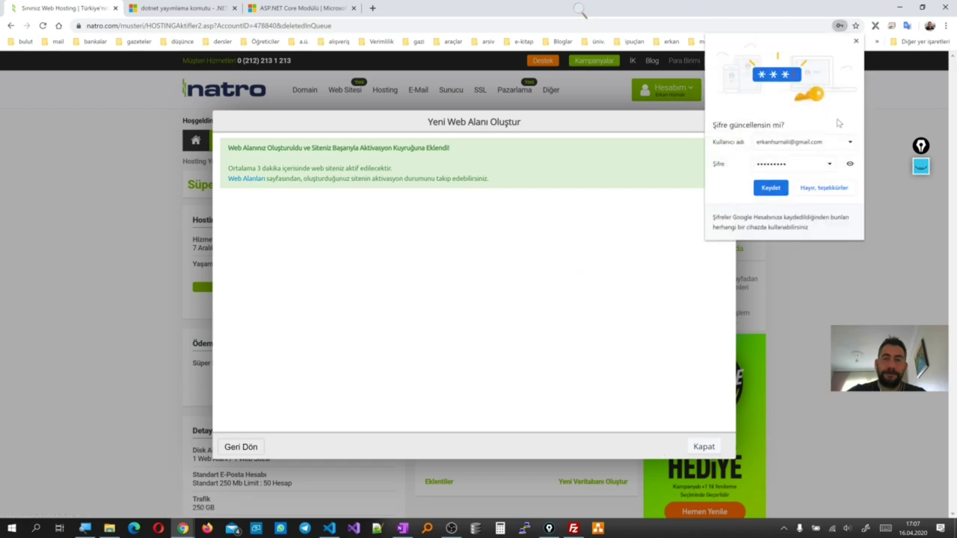
Dismiss the password prompt and creation dialog, then bring up the OneNote lecture notes
click(856, 41)
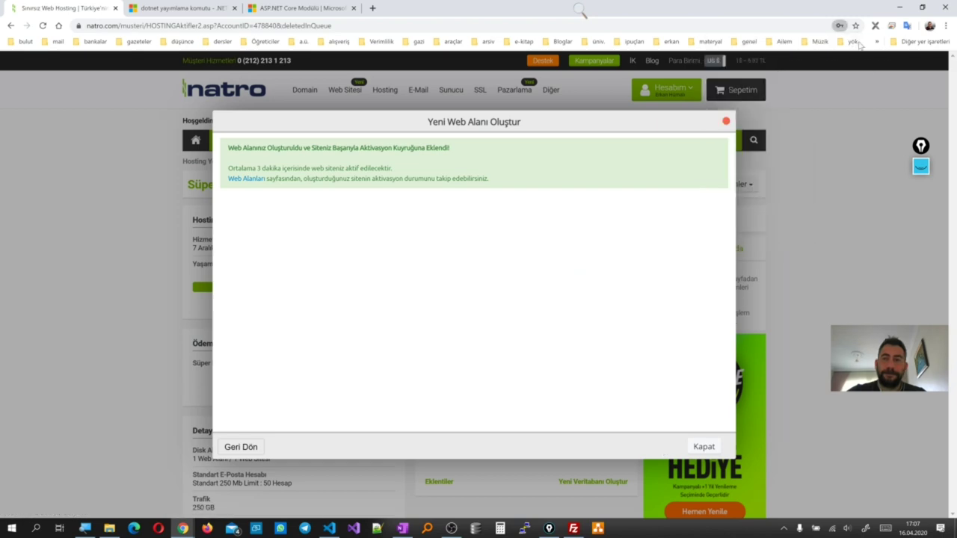
click(726, 121)
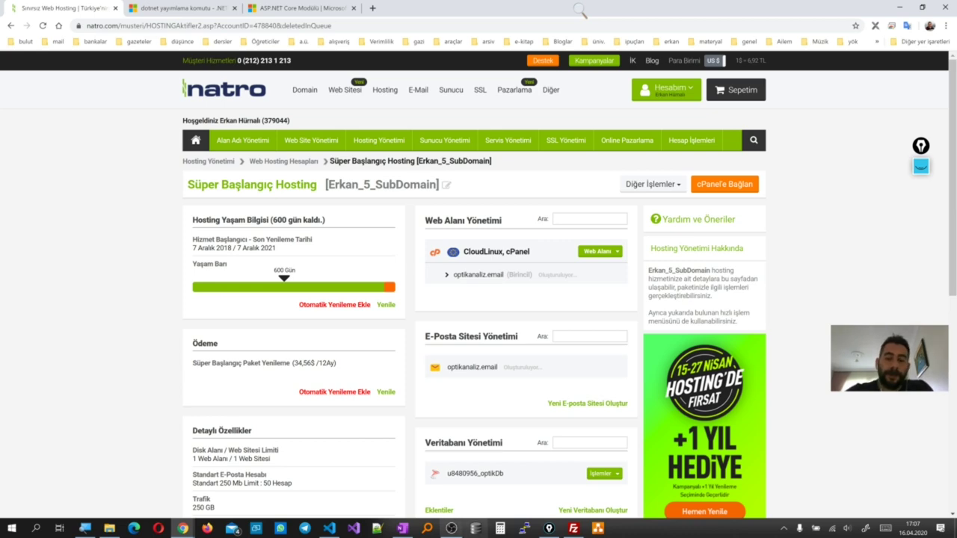
click(404, 526)
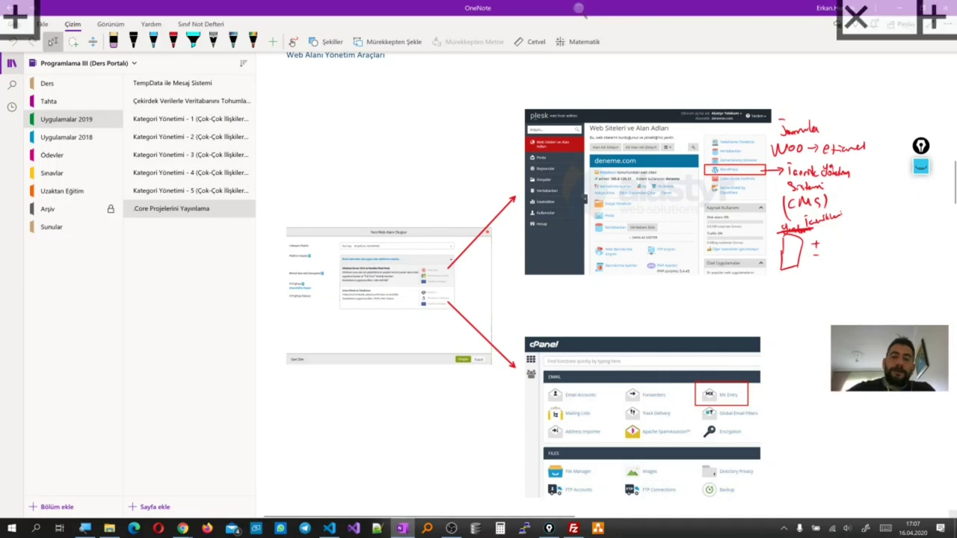
Scroll the OneNote notes to the cPanel vs Plesk diagram, then minimize OneNote
scroll(659, 259, down, 3)
scroll(659, 259, down, 5)
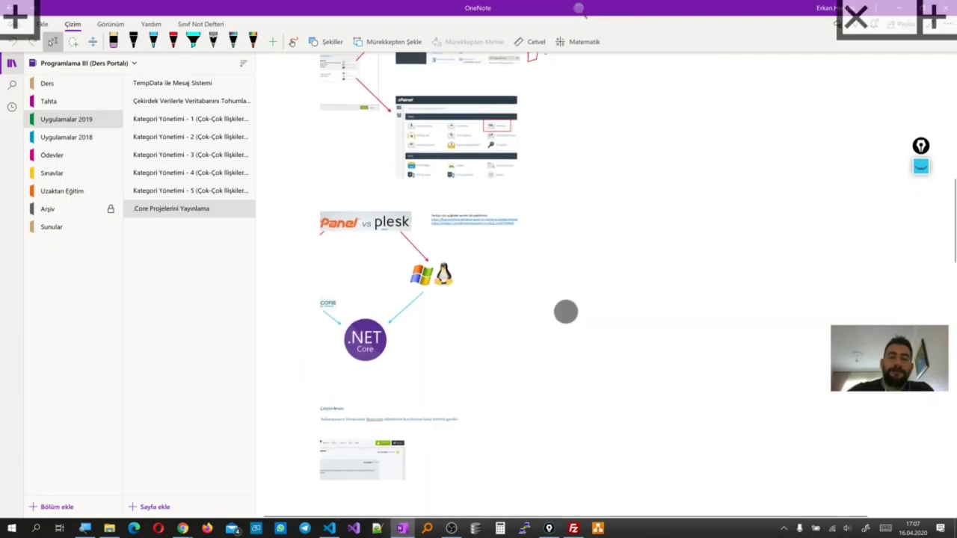
scroll(447, 283, up, 5)
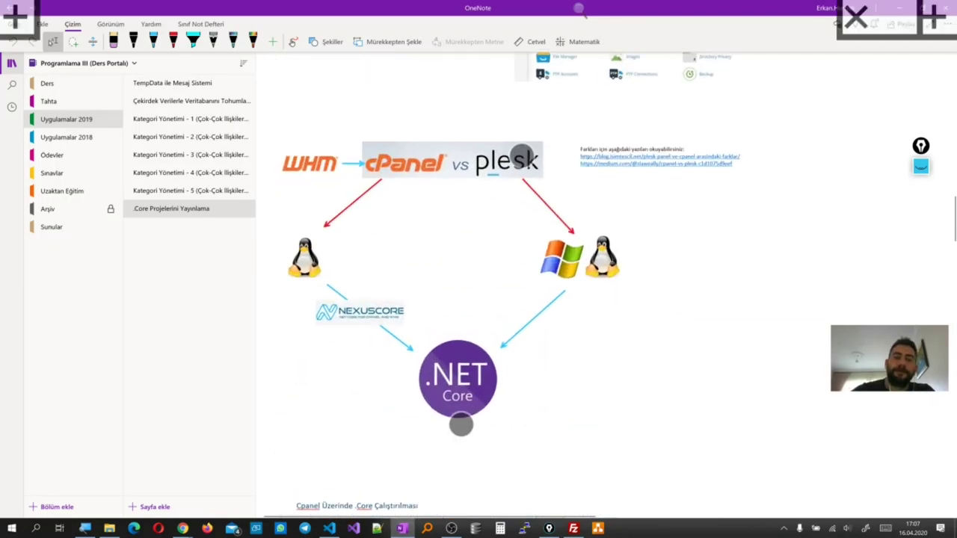
scroll(667, 303, up, 1)
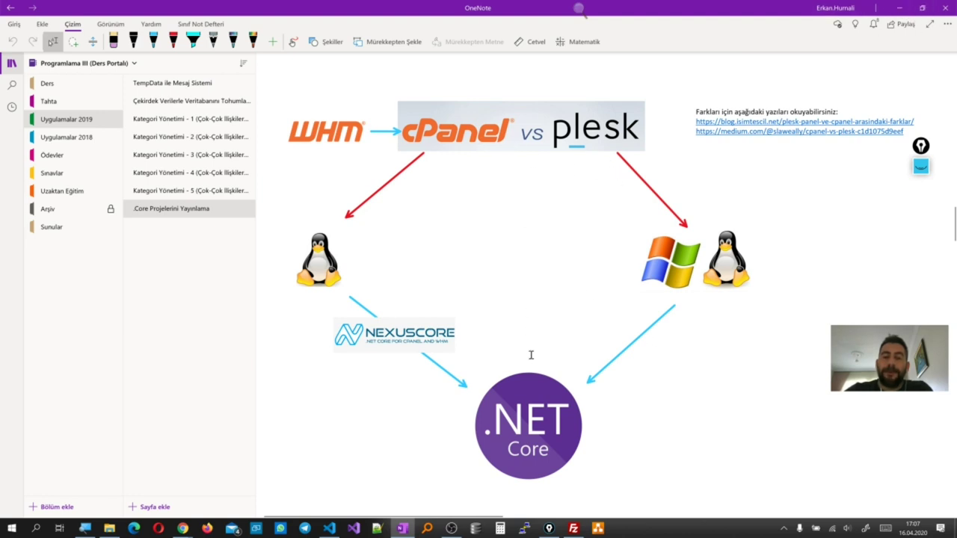
click(900, 8)
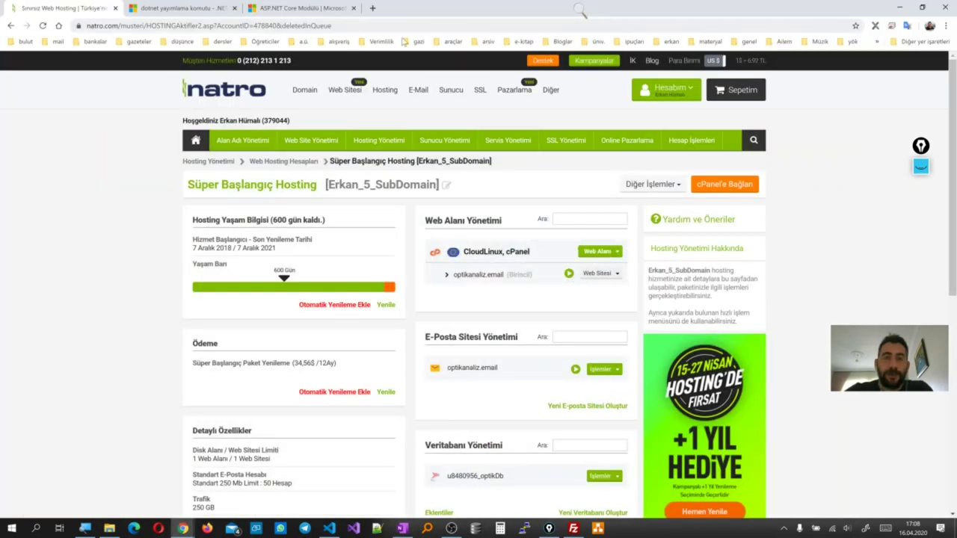
Open a new private Chrome window and load optikanaliz.email
right_click(182, 528)
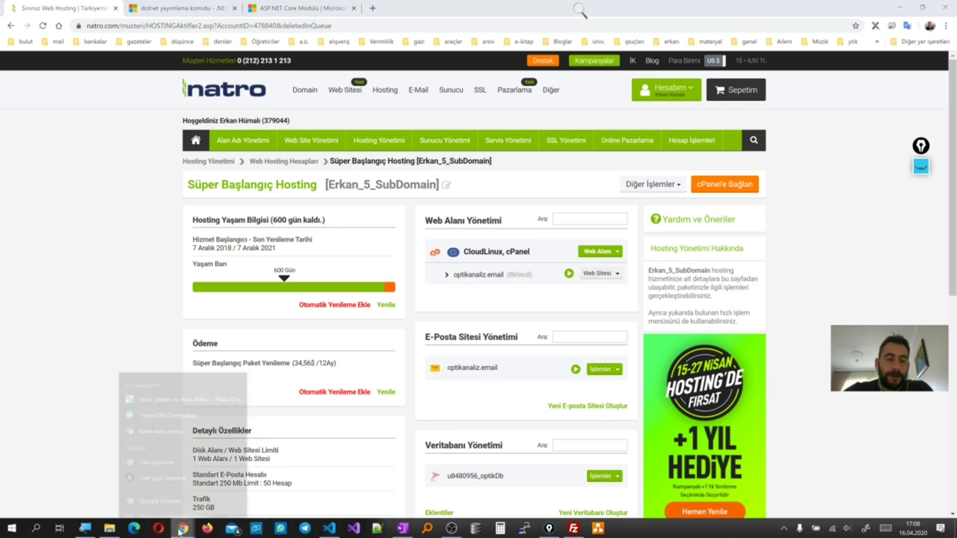
click(183, 452)
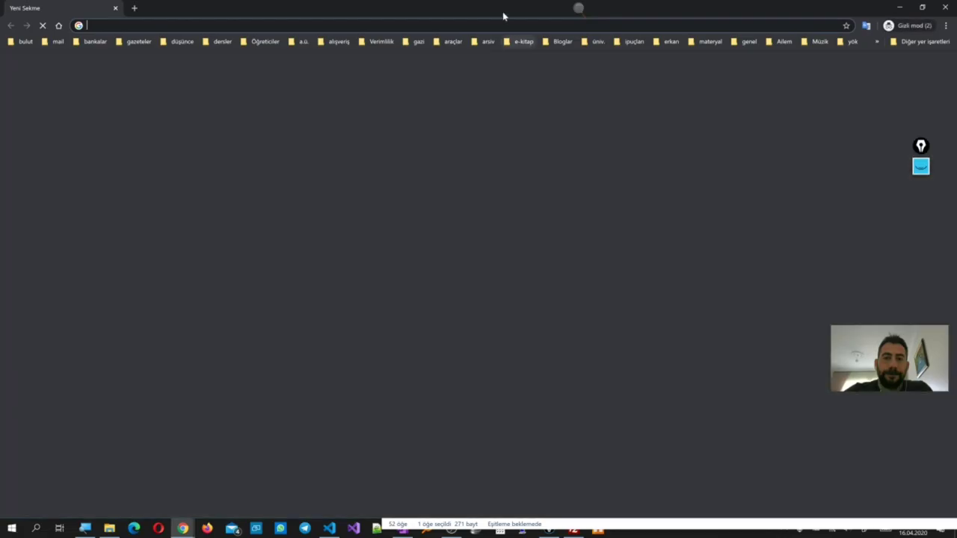
drag(502, 15, 690, 335)
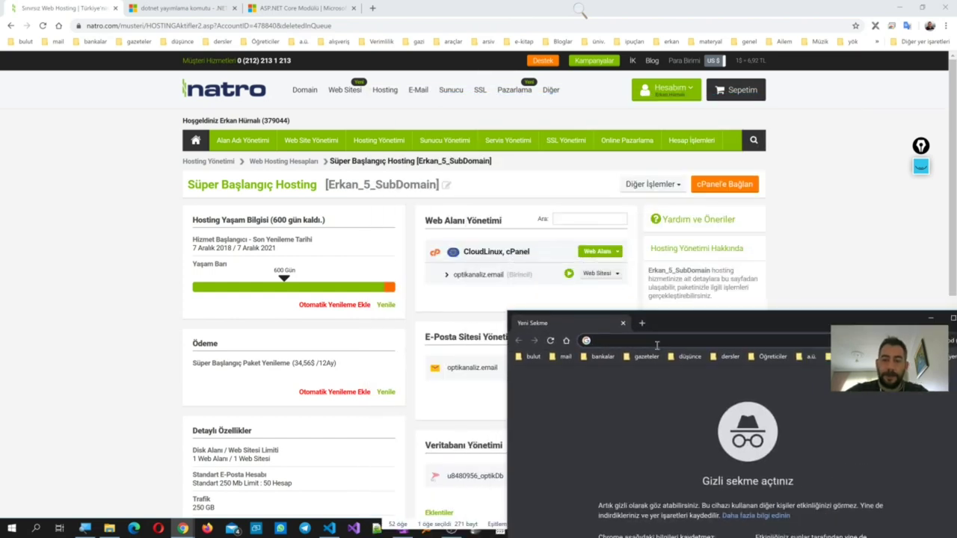
text(opti)
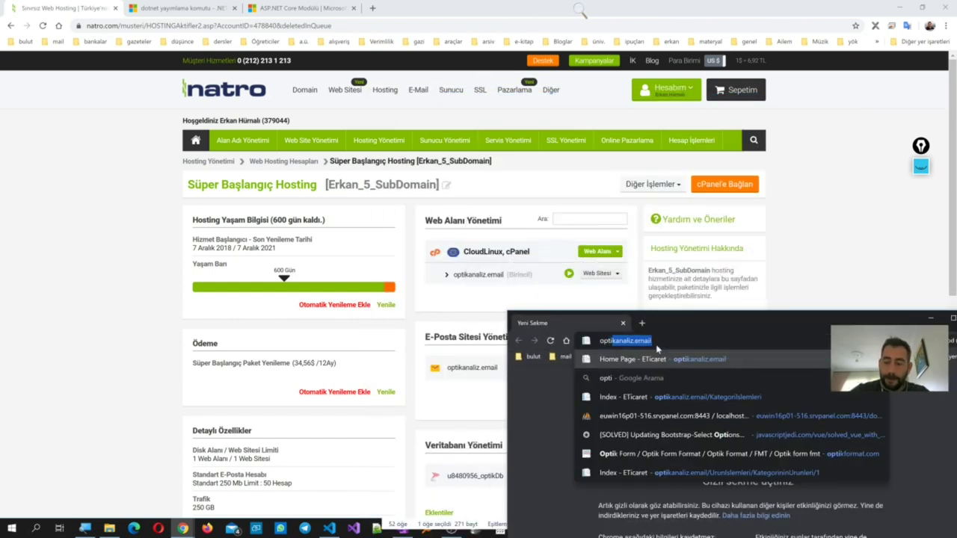
key(Return)
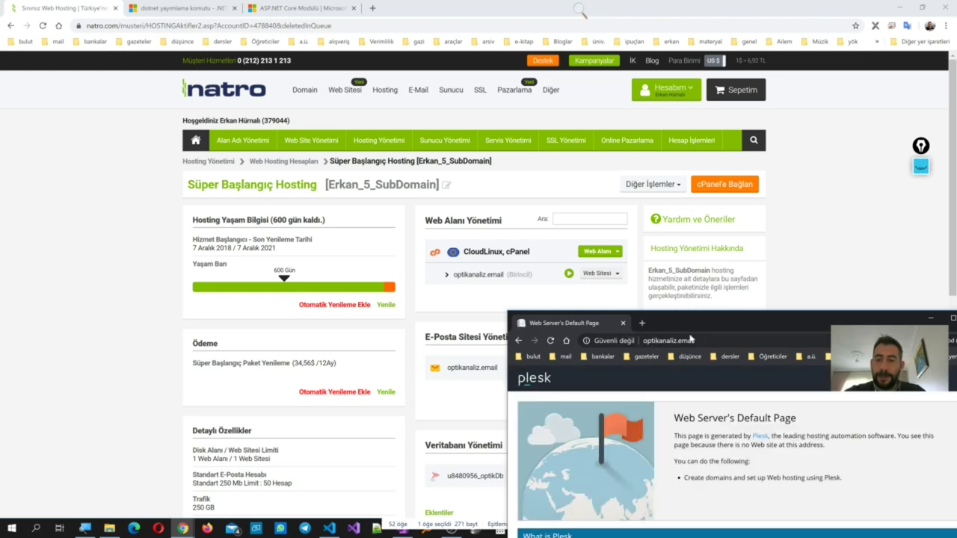
Reload optikanaliz.email to confirm the Plesk default page, then minimize the private window
drag(701, 321, 653, 289)
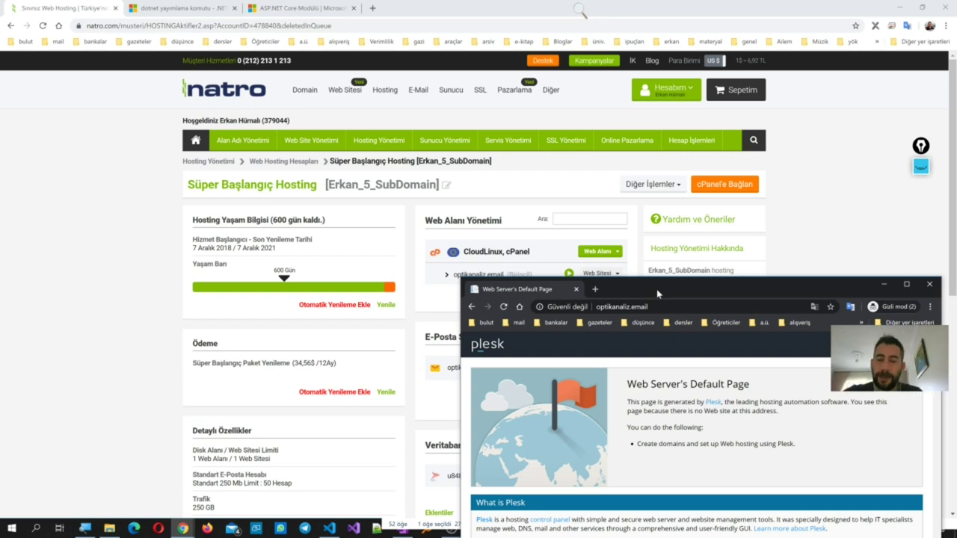
drag(658, 294, 699, 213)
click(682, 227)
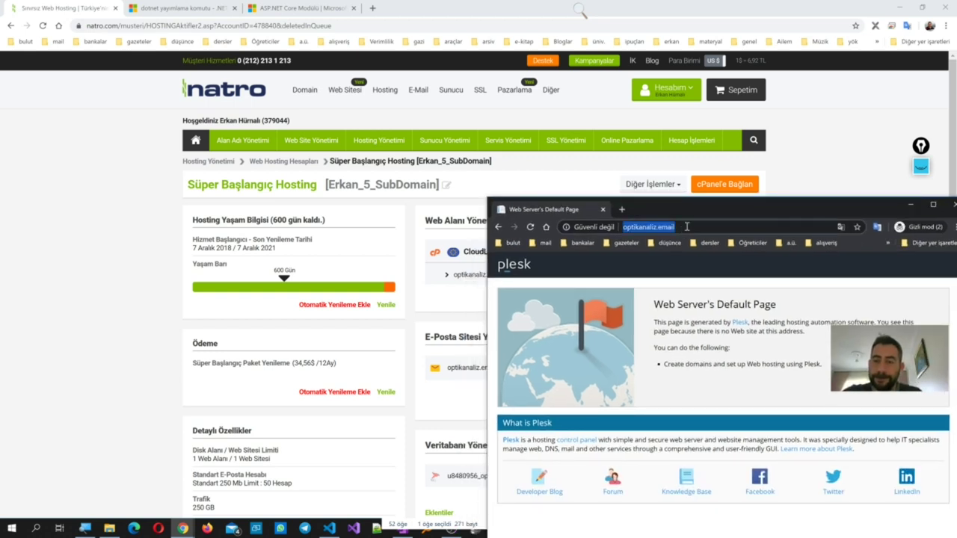
key(Return)
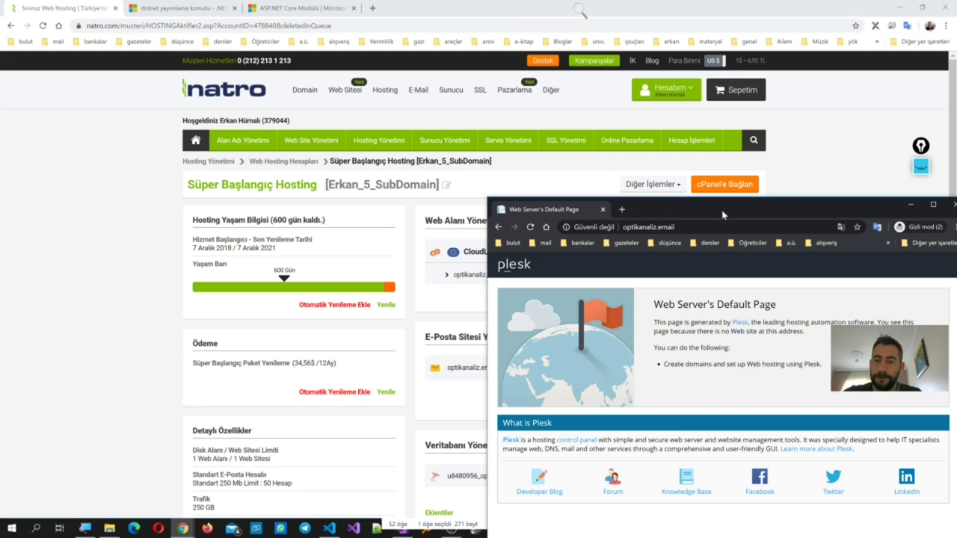
drag(722, 215, 557, 142)
click(743, 134)
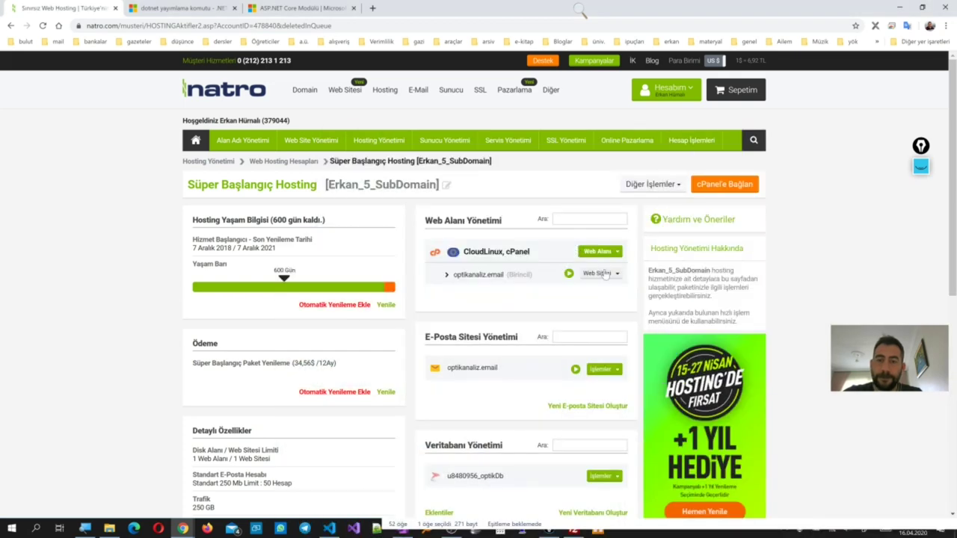
click(605, 273)
Connect to the hosting's cPanel and open the Dosya Yöneticisi file manager
click(580, 292)
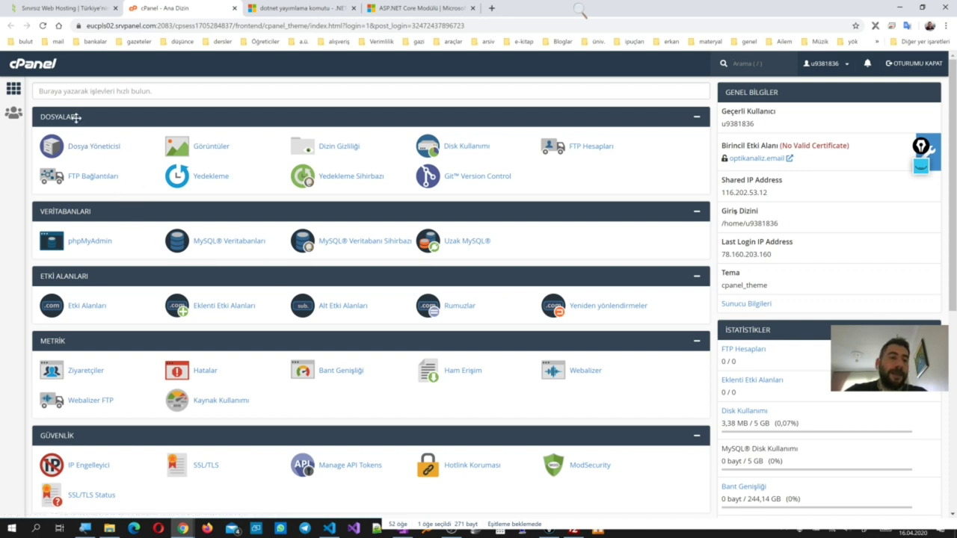
click(95, 147)
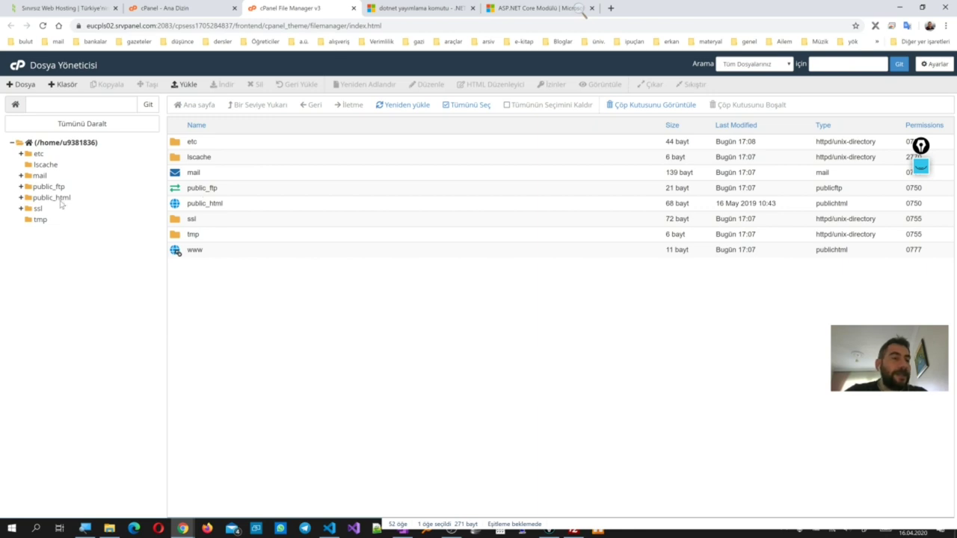
Show public_html's contents, including index.html, then recheck and close the private Plesk test window
click(55, 199)
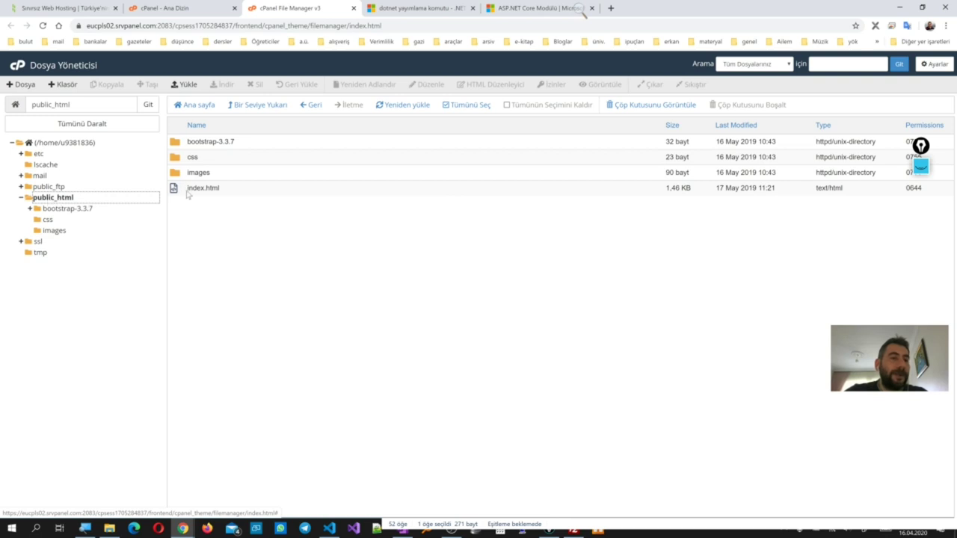
click(202, 188)
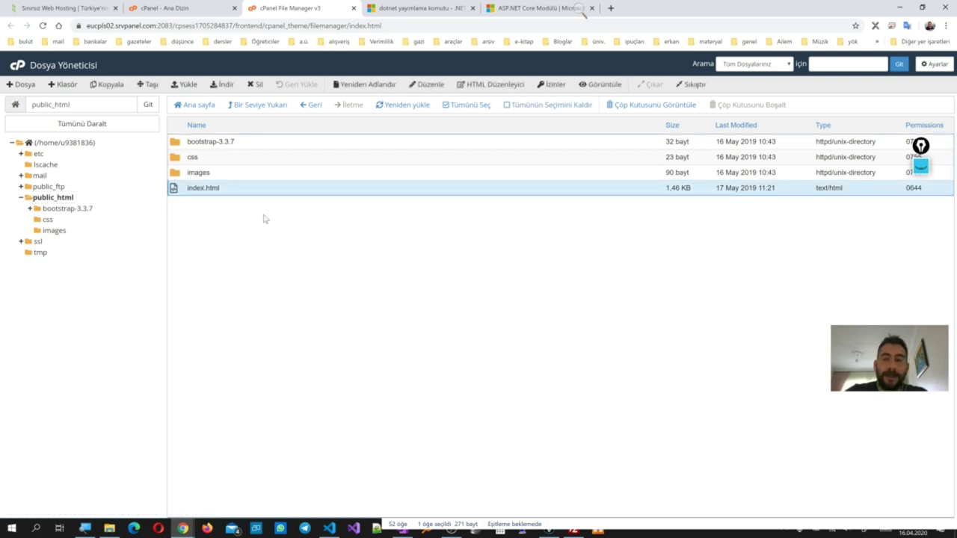
mouse_move(182, 529)
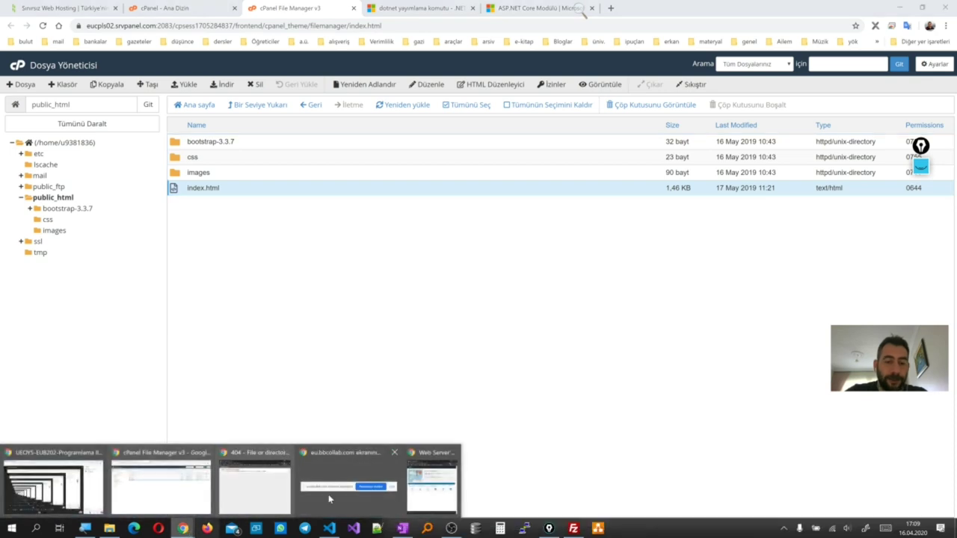
click(419, 500)
click(520, 156)
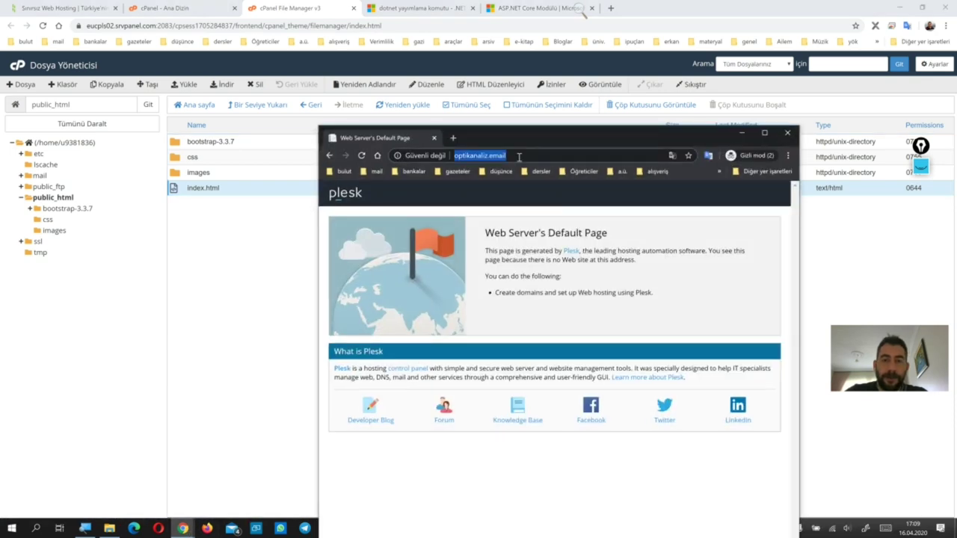
key(Return)
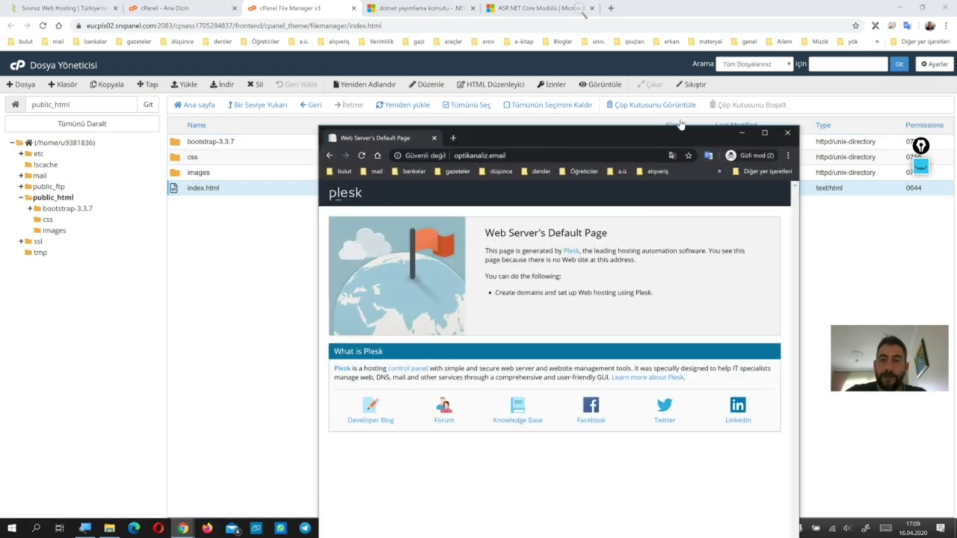
click(786, 133)
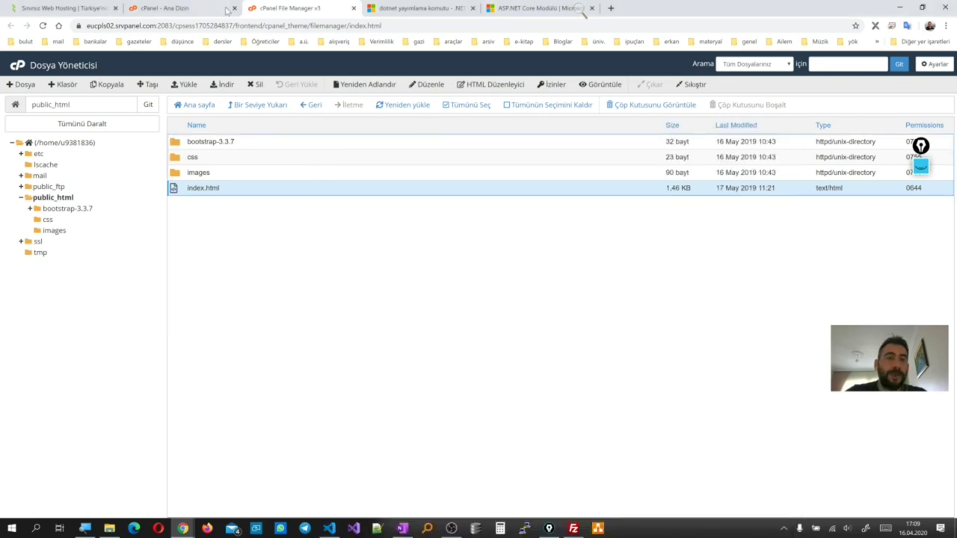
Open cPanel's FTP Accounts and show the main account's settings: ftp.optikanaliz.email, port 21
click(166, 8)
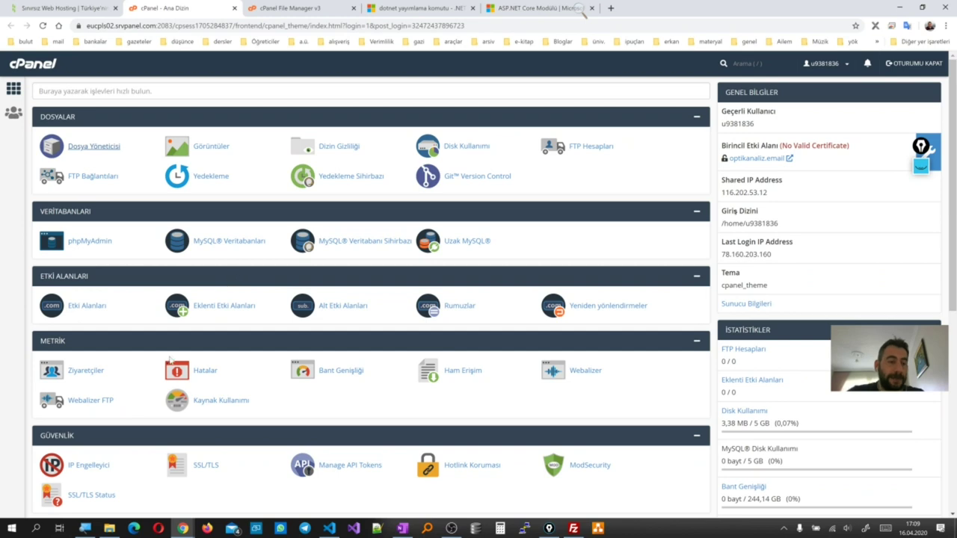
scroll(167, 372, down, 3)
scroll(168, 371, down, 2)
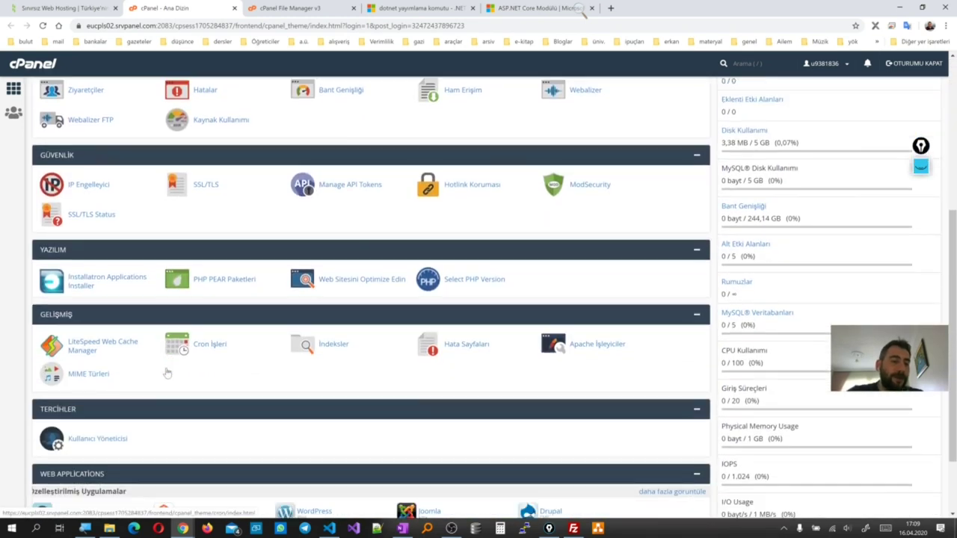
scroll(166, 371, up, 5)
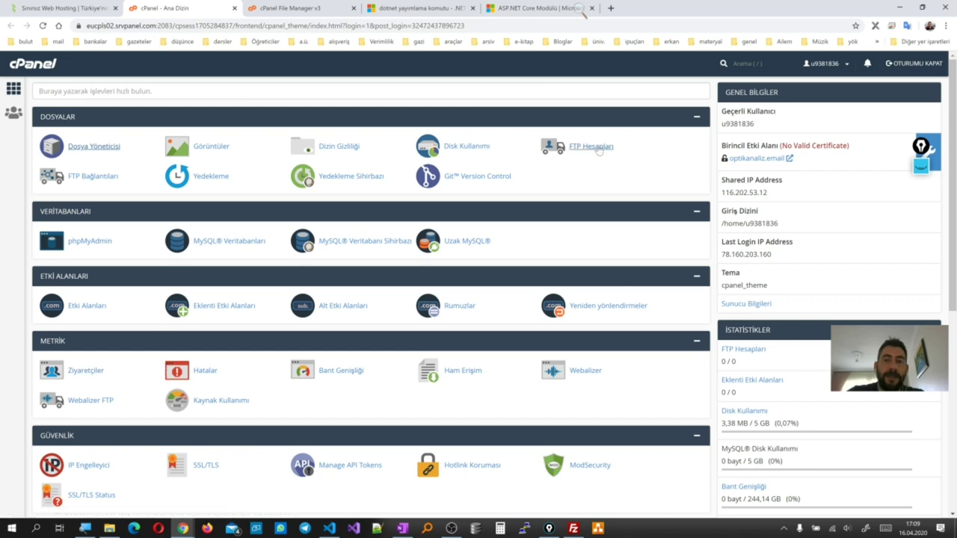
click(211, 146)
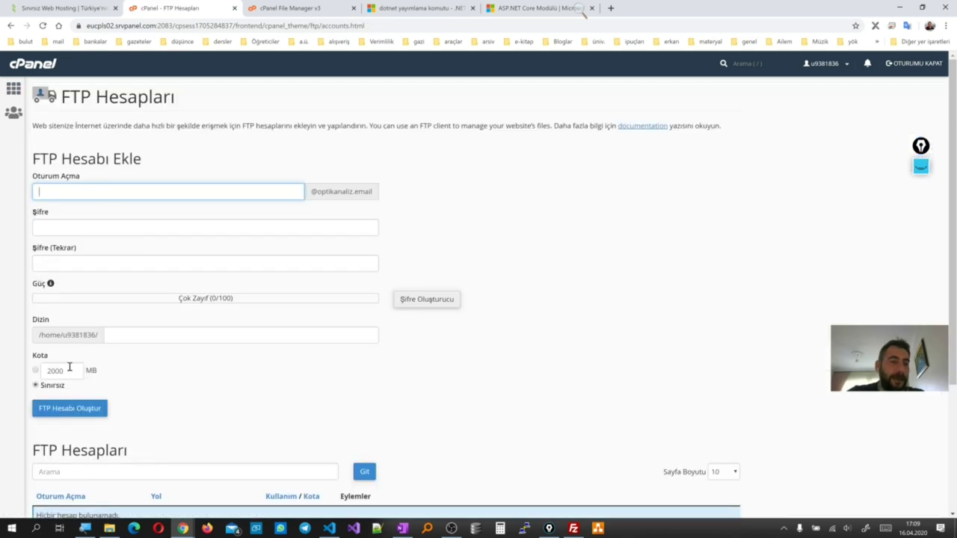
scroll(71, 370, down, 3)
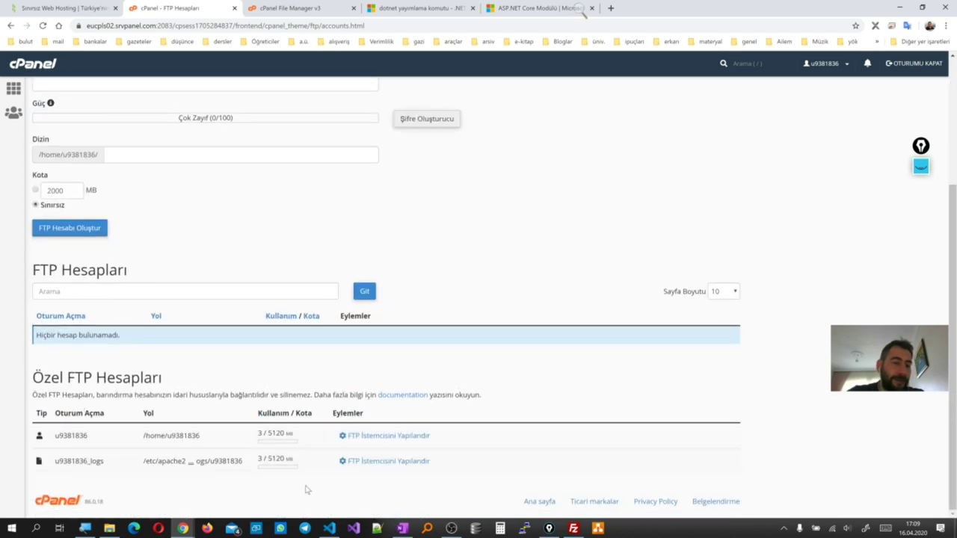
click(392, 437)
scroll(196, 465, down, 2)
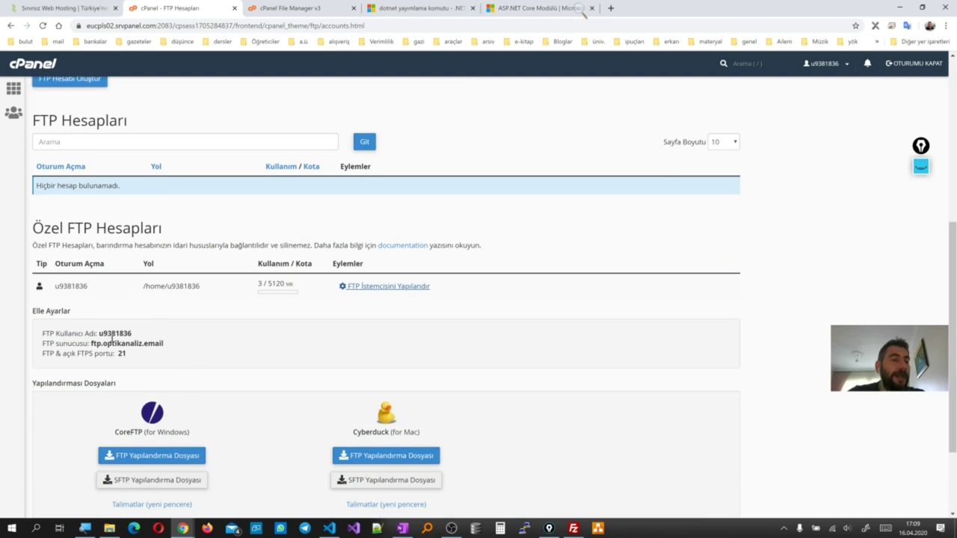
double_click(128, 336)
drag(165, 344, 90, 343)
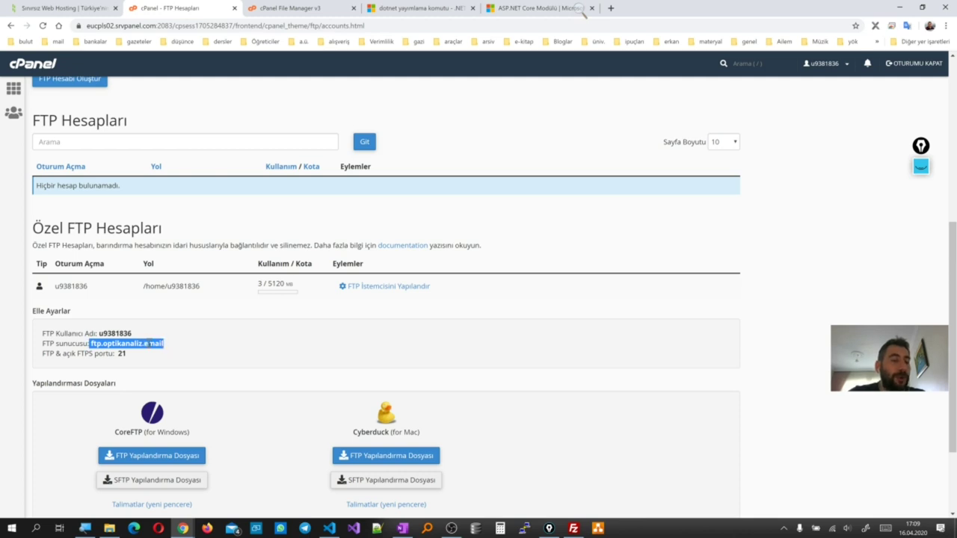
scroll(152, 344, up, 5)
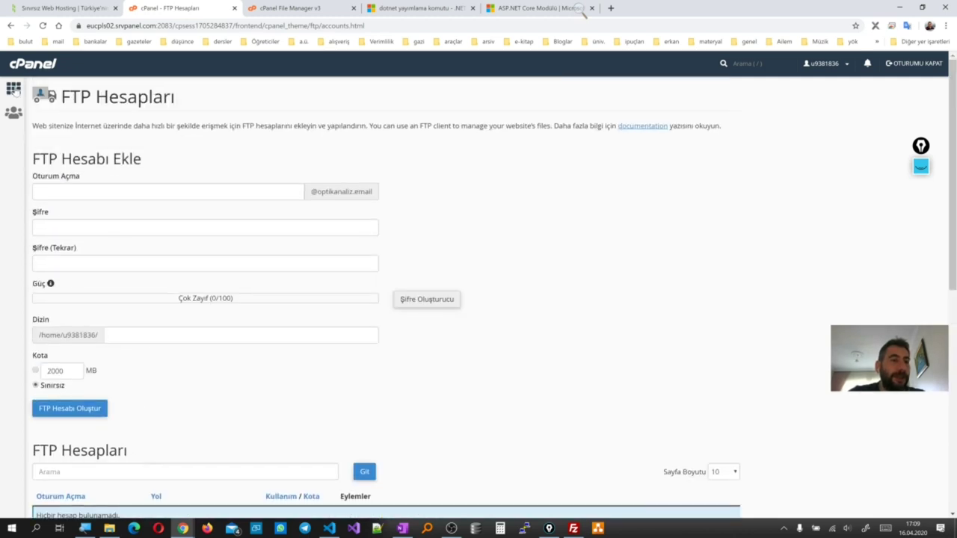
Return to cPanel home and check optikanaliz.email's shared IP 116.202.53.12
click(15, 89)
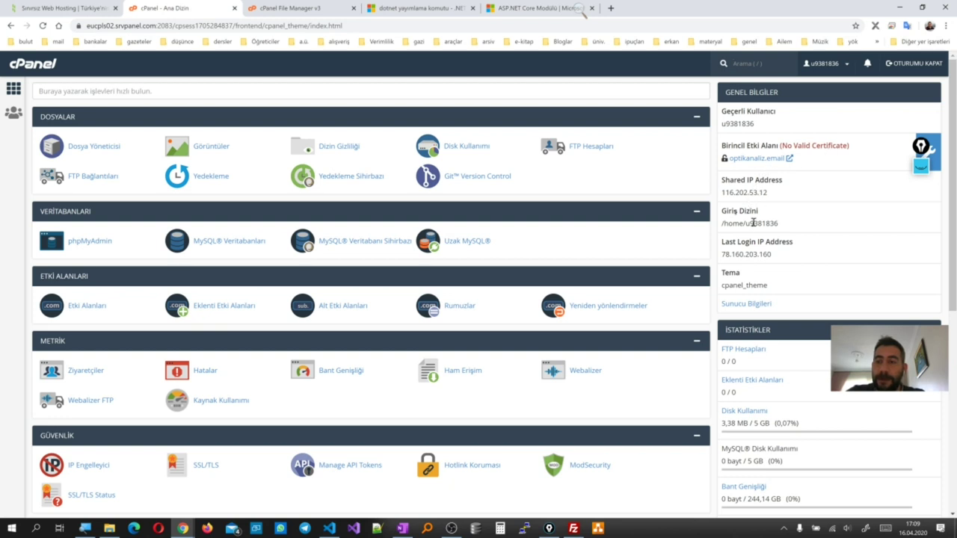
drag(769, 194, 713, 197)
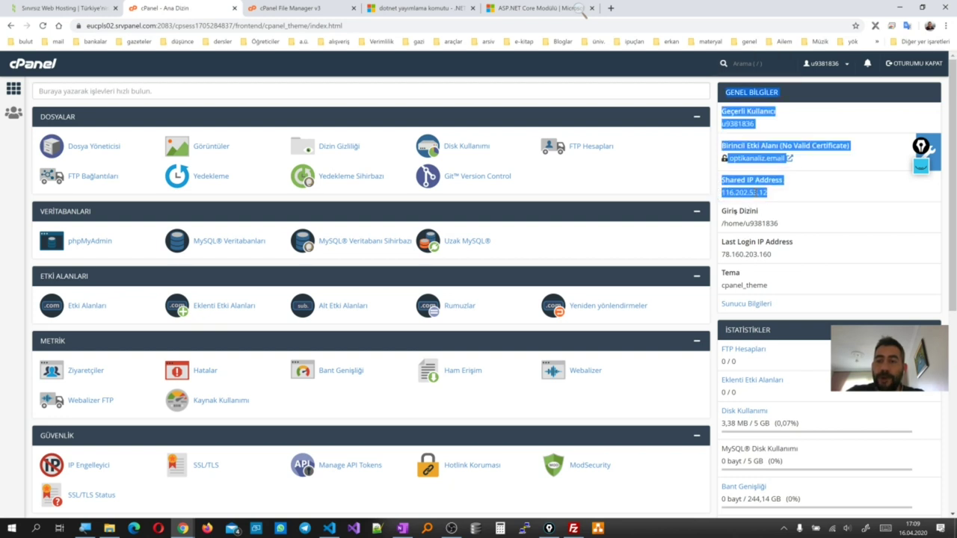
click(757, 192)
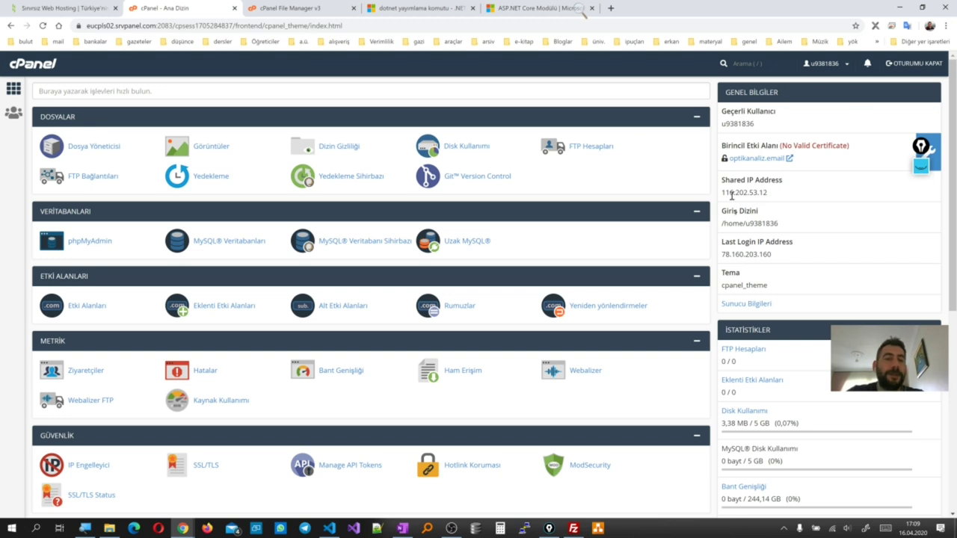
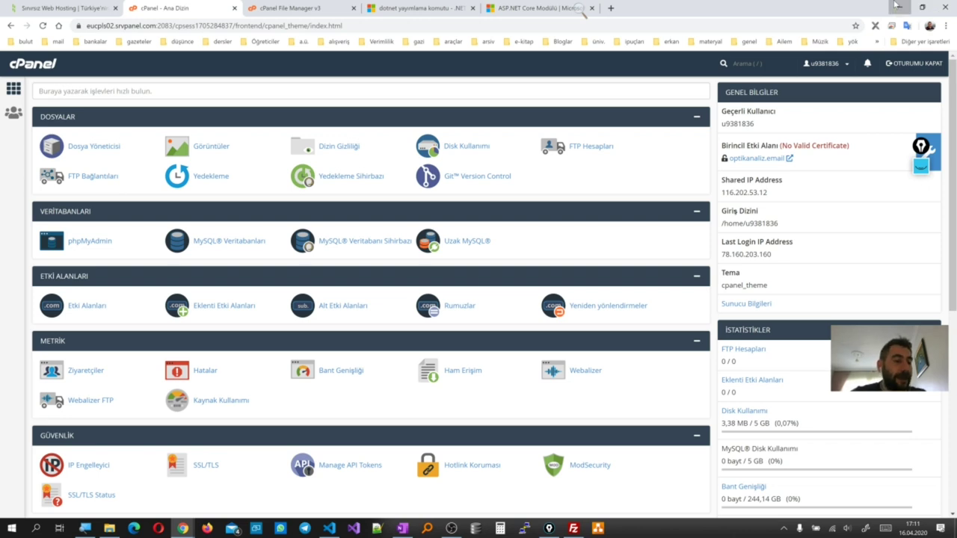
Minimize Chrome, File Explorer and VS Code to clear the desktop
click(897, 6)
drag(925, 128, 783, 113)
click(793, 112)
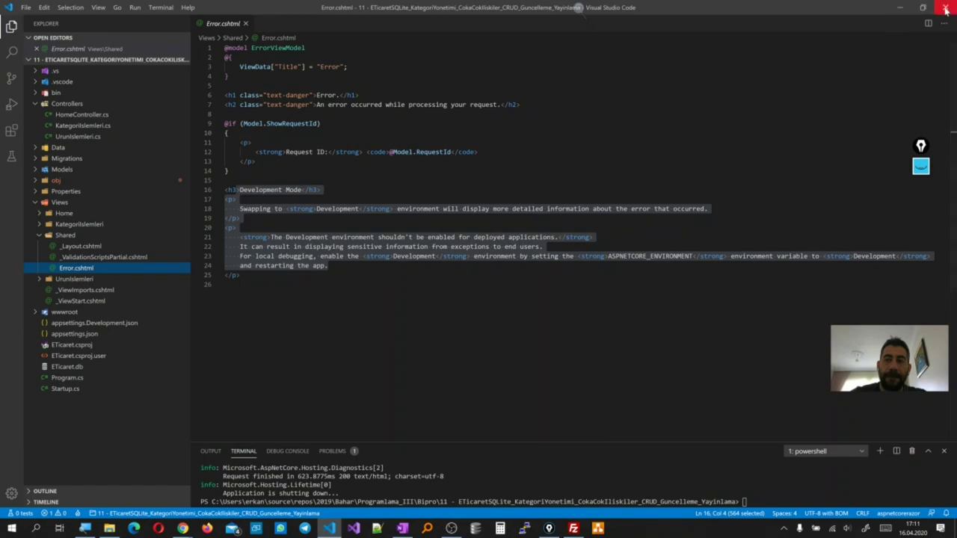
click(900, 7)
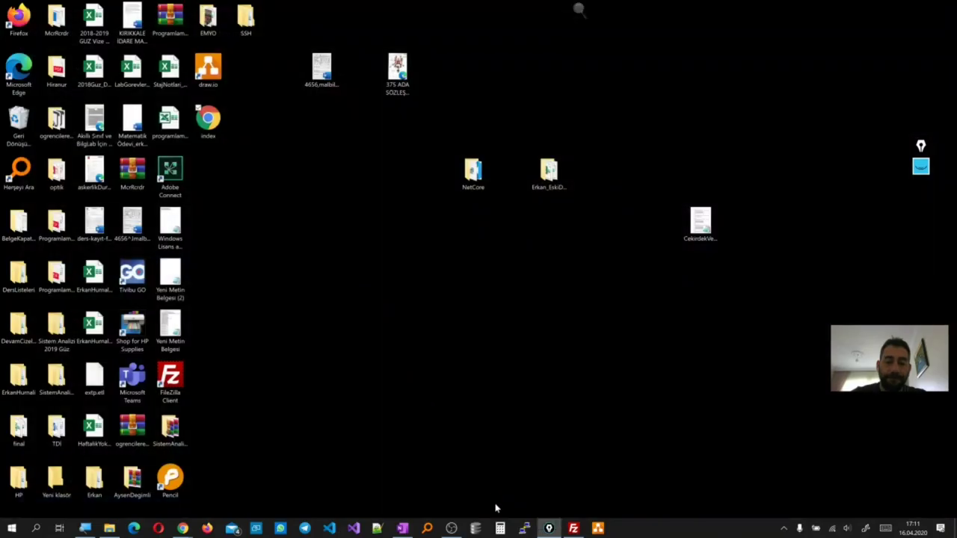
Launch PuTTY and open the saved erkanCPanel SSH session
click(524, 529)
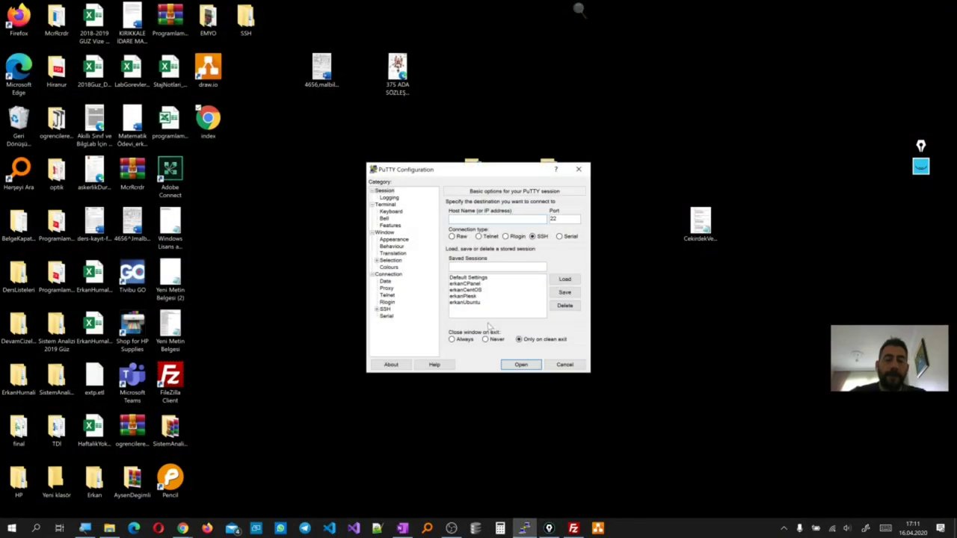
click(477, 303)
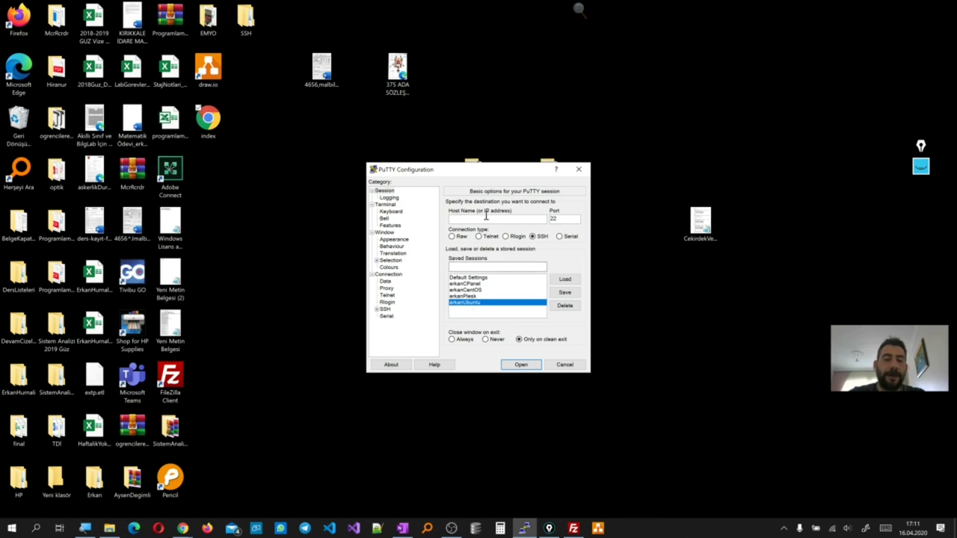
drag(497, 170, 456, 216)
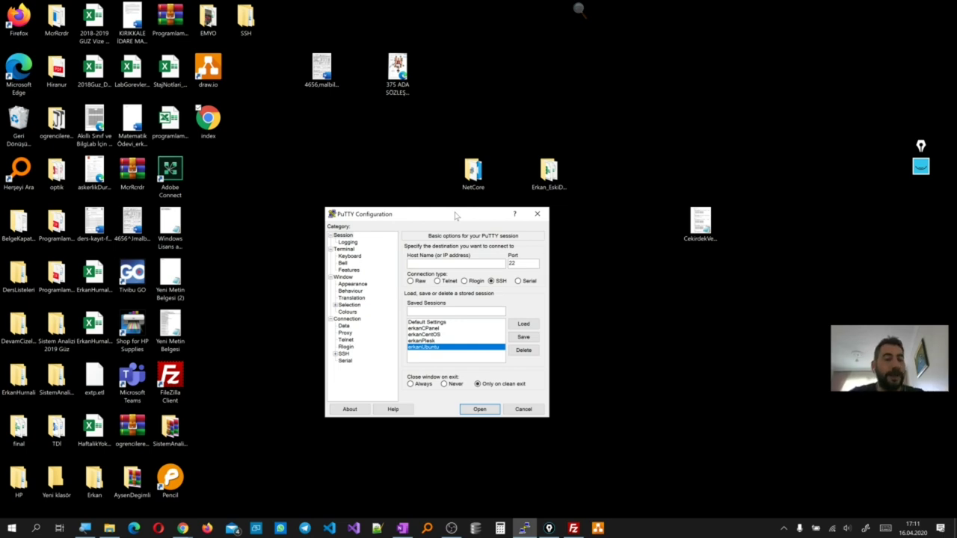
drag(456, 216, 498, 224)
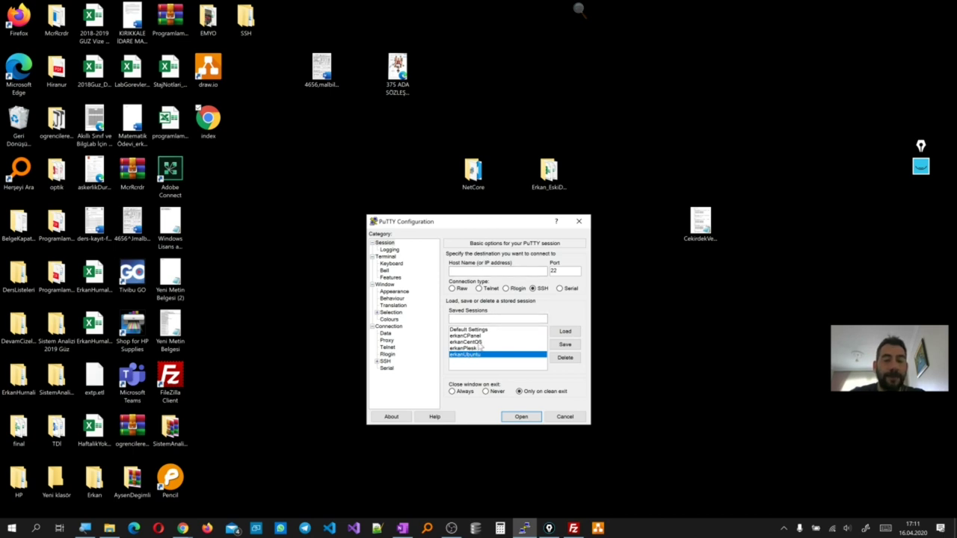
click(474, 349)
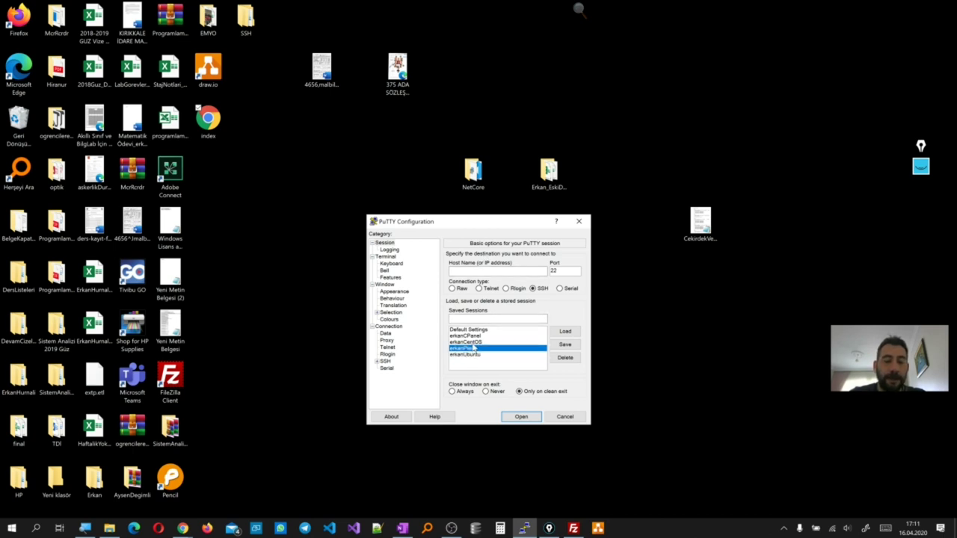
click(476, 344)
click(477, 338)
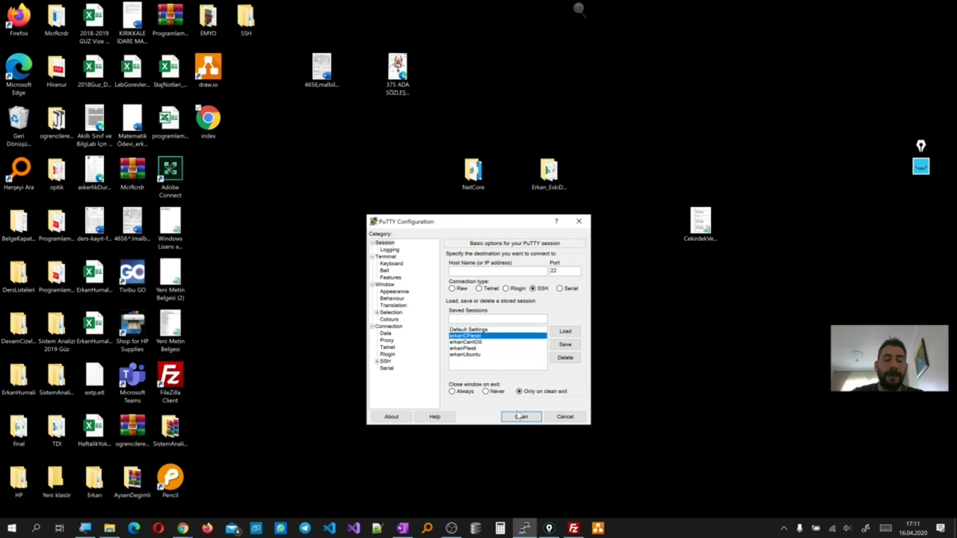
click(521, 418)
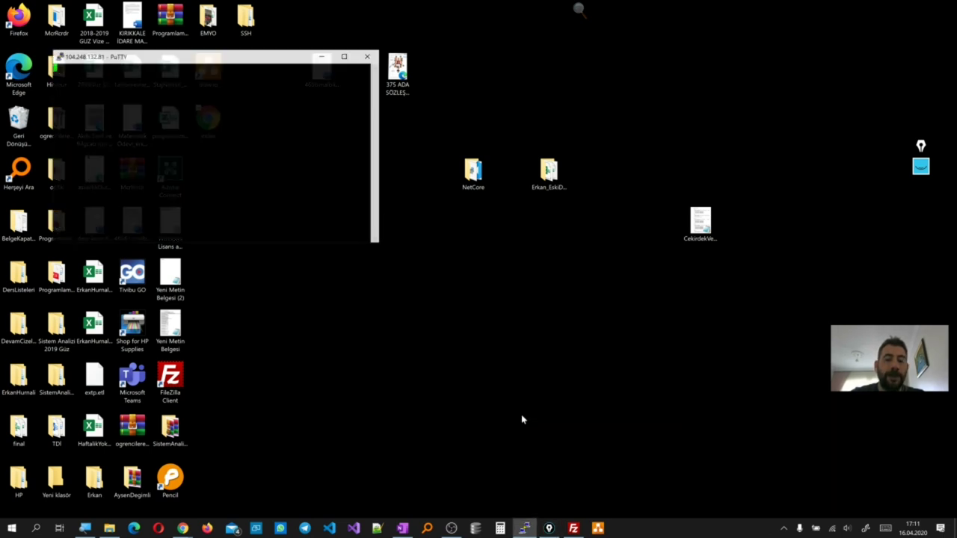
Log in to the server as root by submitting the key passphrase
drag(282, 61, 589, 257)
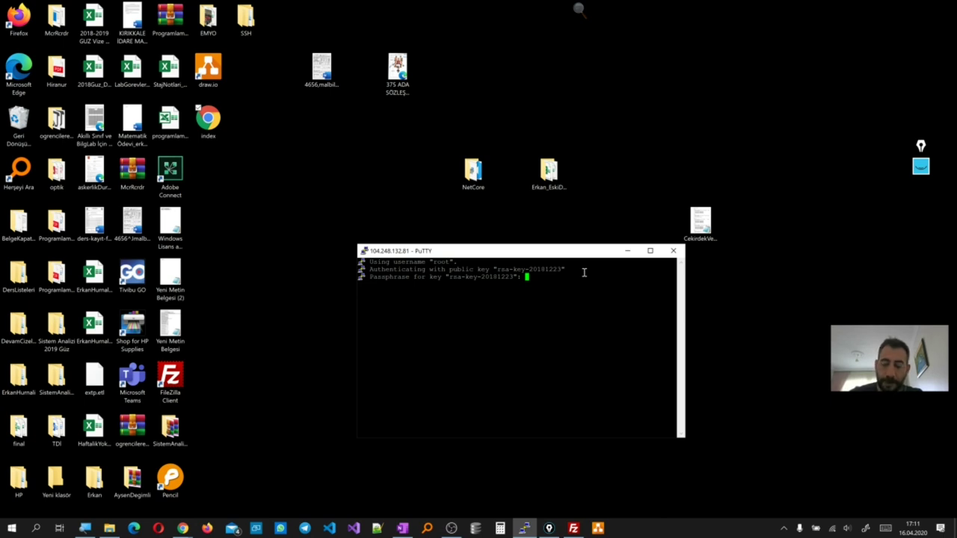
key(Return)
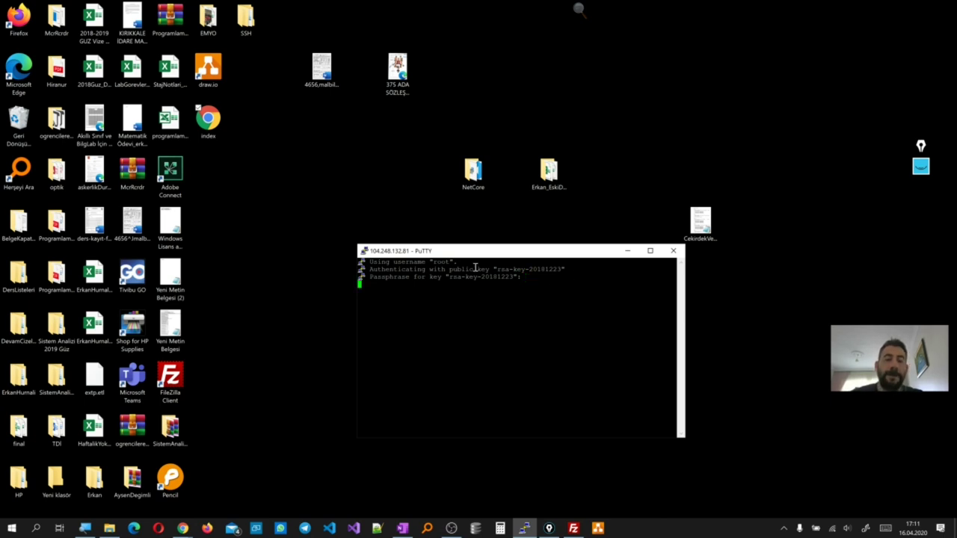
drag(477, 255, 479, 242)
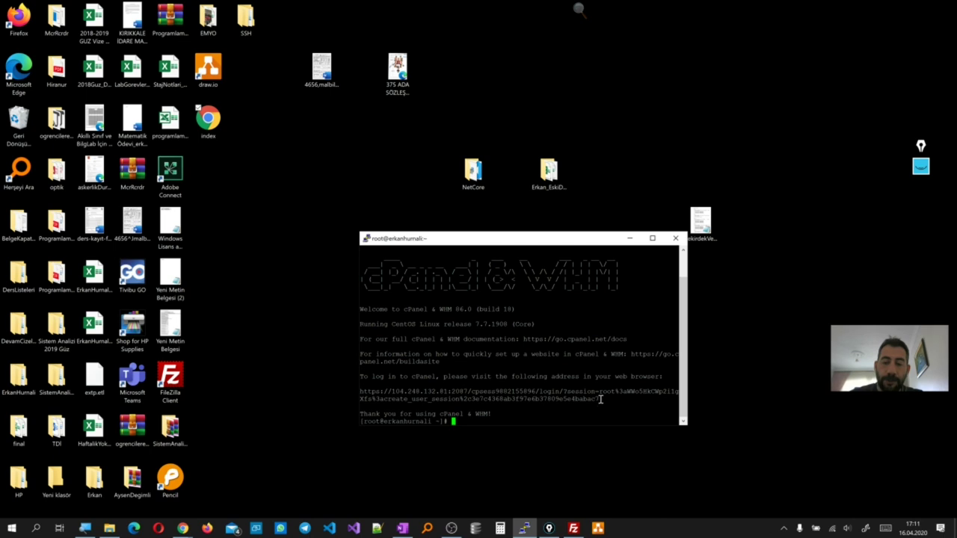
Copy the one-time WHM login URL from the welcome text and minimize PuTTY
drag(600, 400, 362, 387)
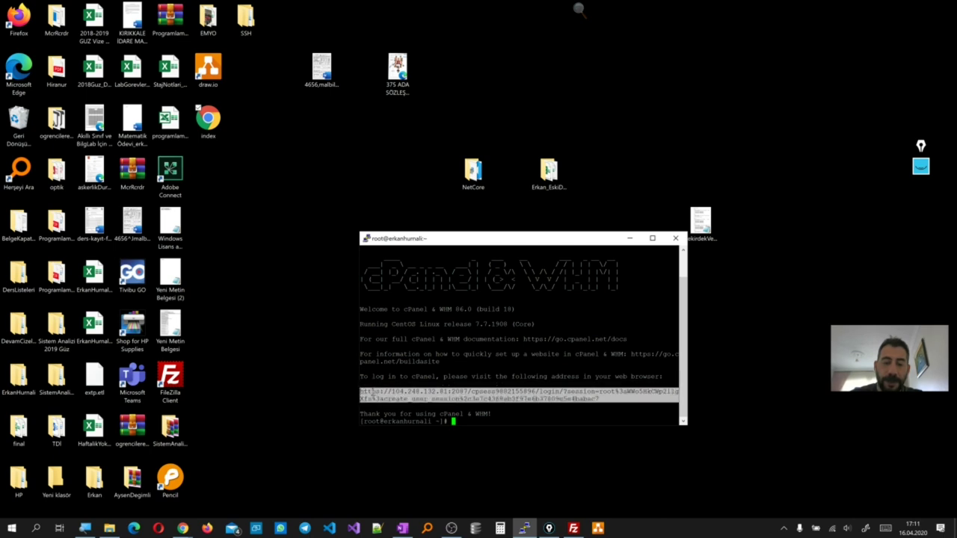
right_click(373, 392)
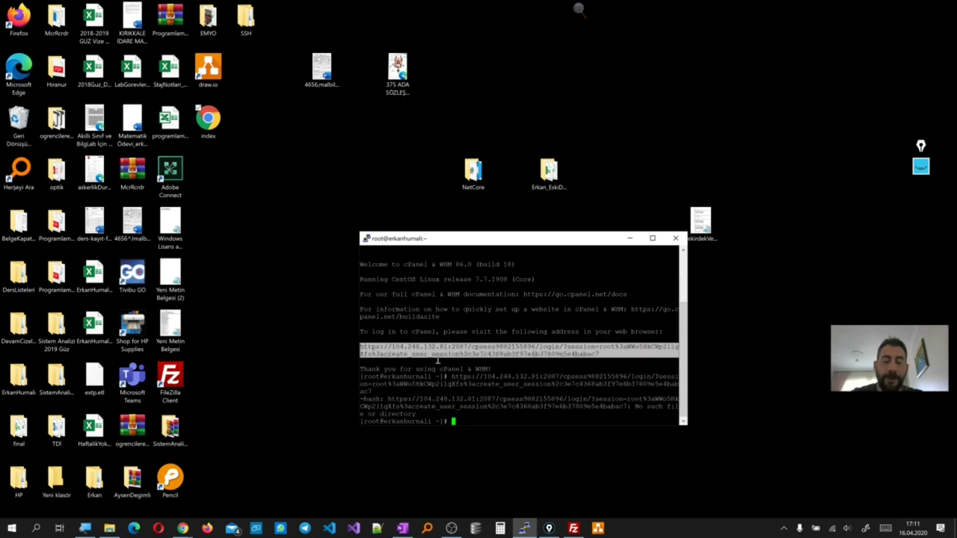
click(631, 239)
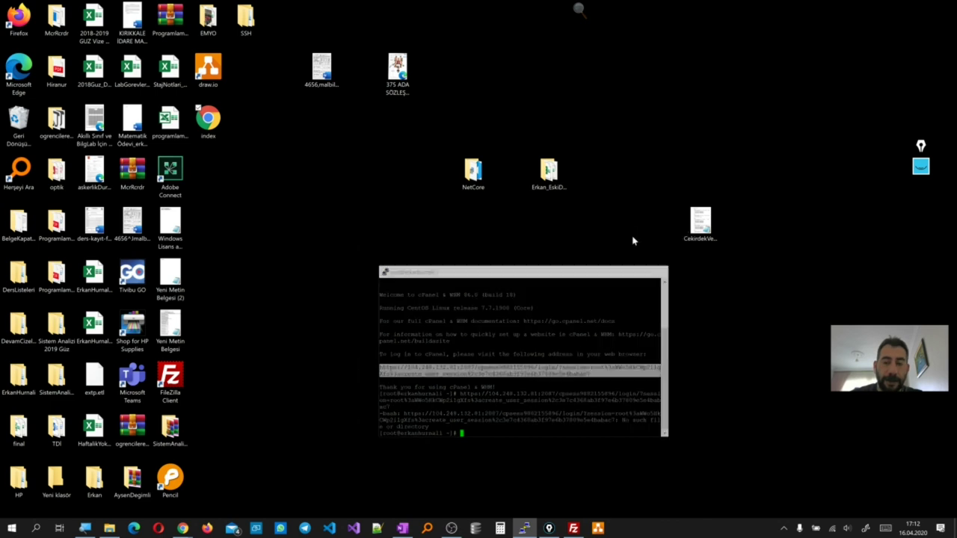
right_click(183, 529)
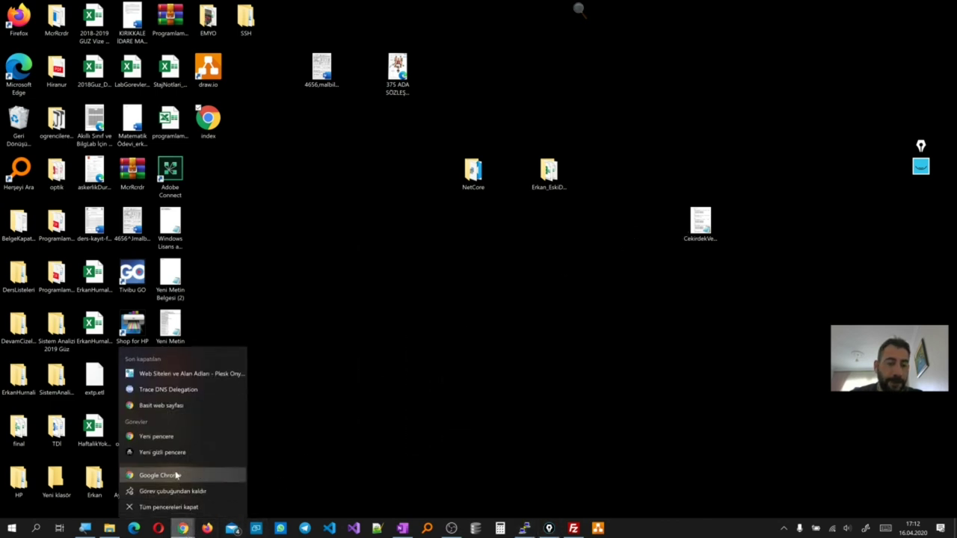
Paste and load the copied WHM login URL in a new, maximized Chrome window
click(176, 439)
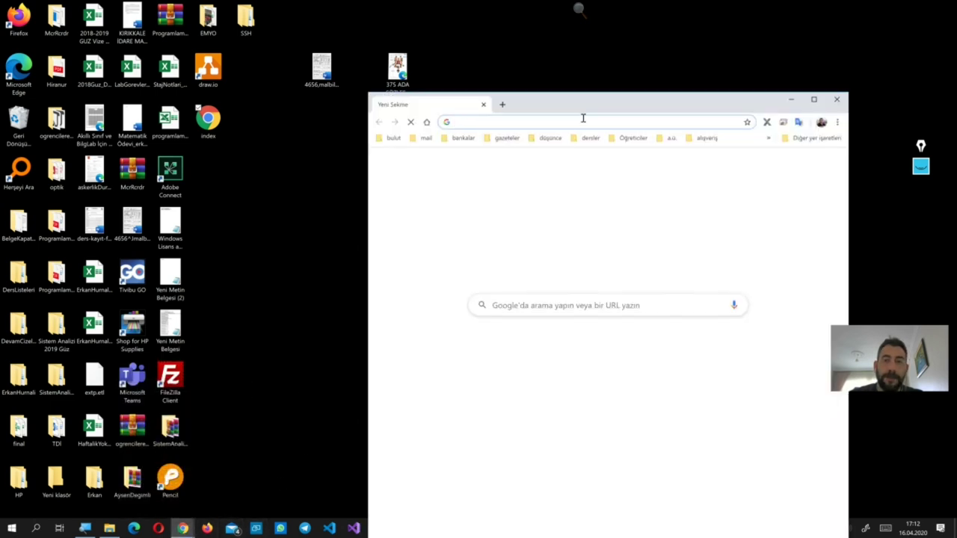
right_click(580, 122)
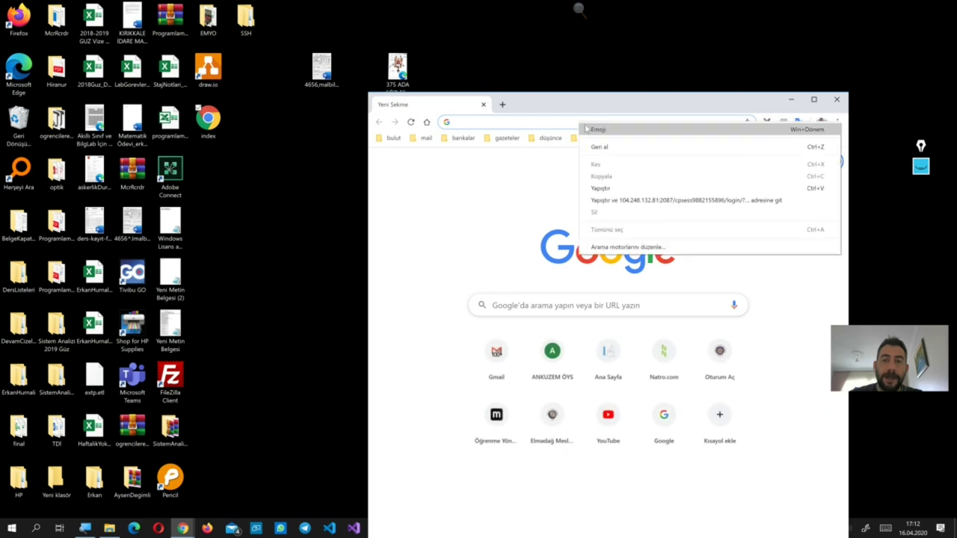
click(601, 189)
key(Return)
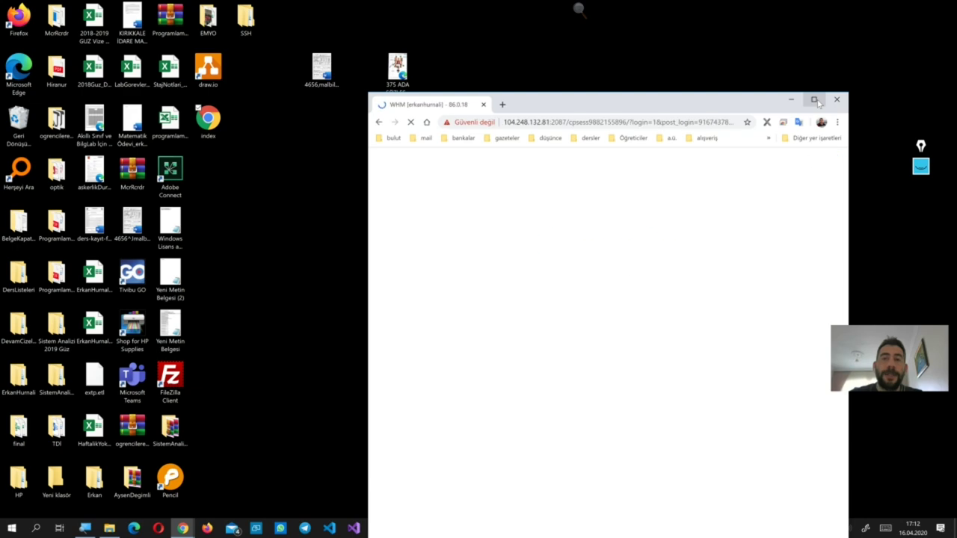
click(816, 101)
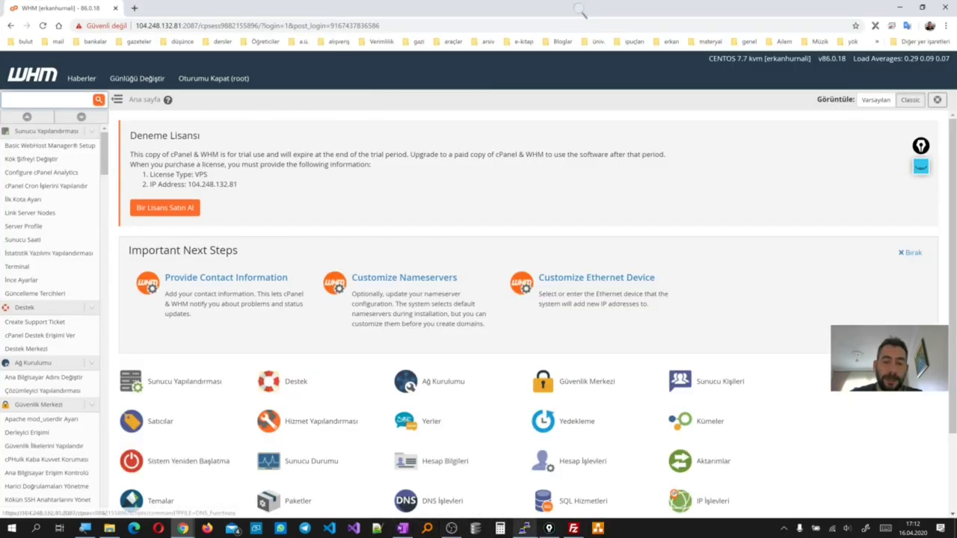
mouse_move(536, 532)
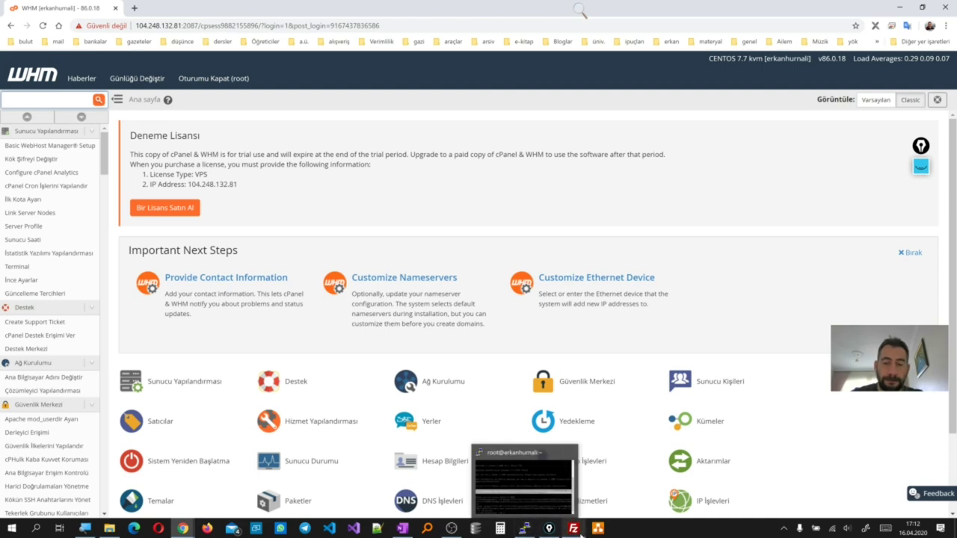
click(414, 533)
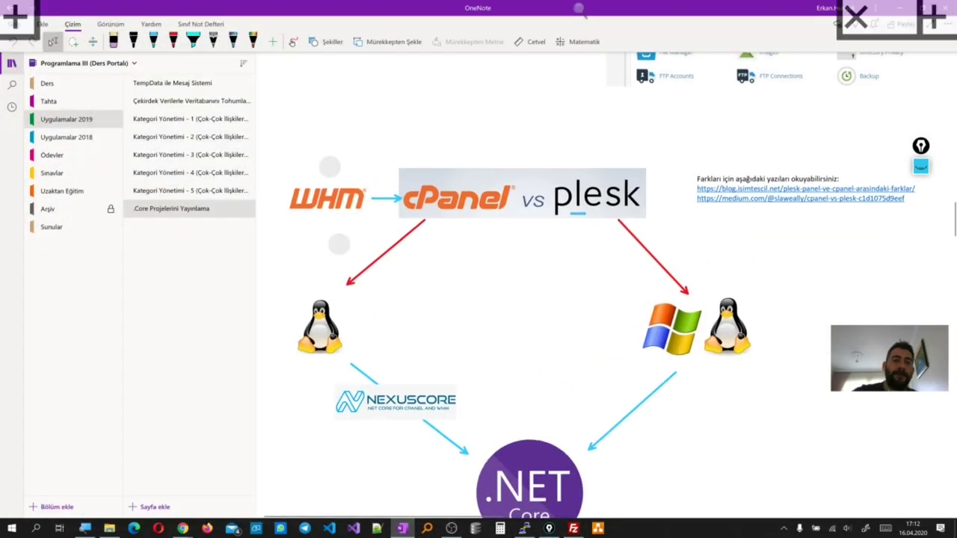
Zoom around OneNote's WHM/cPanel vs Plesk and .NET Core hosting diagram, then return to Chrome
scroll(444, 229, up, 5)
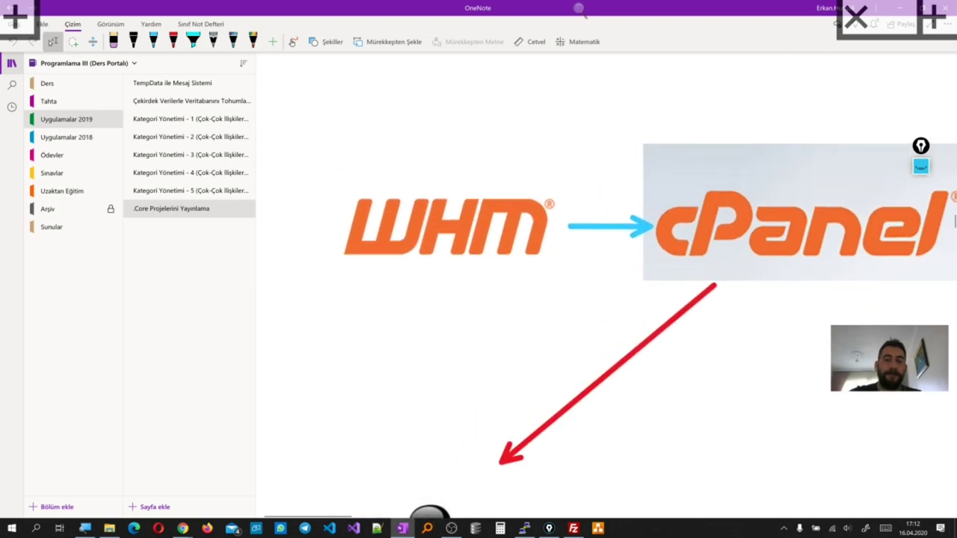
scroll(640, 241, down, 3)
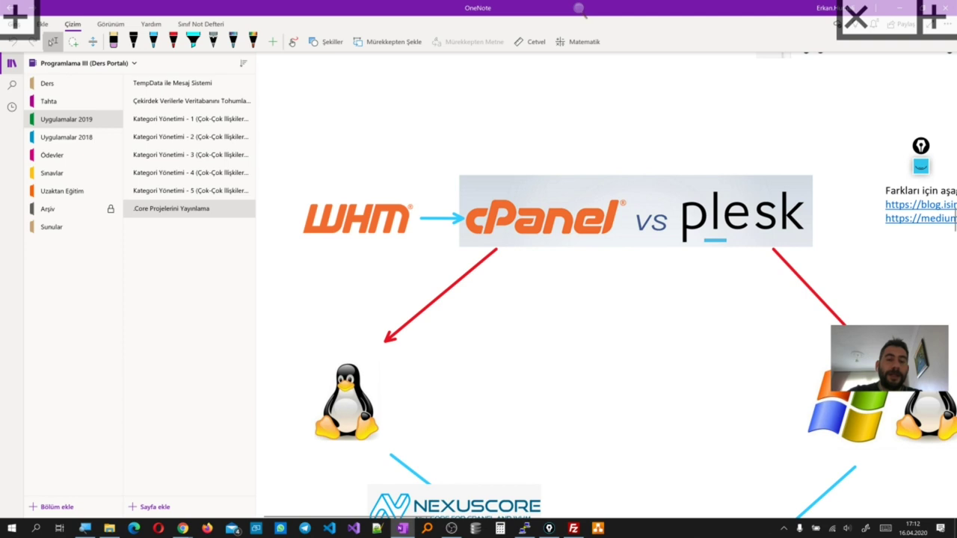
scroll(607, 232, up, 1)
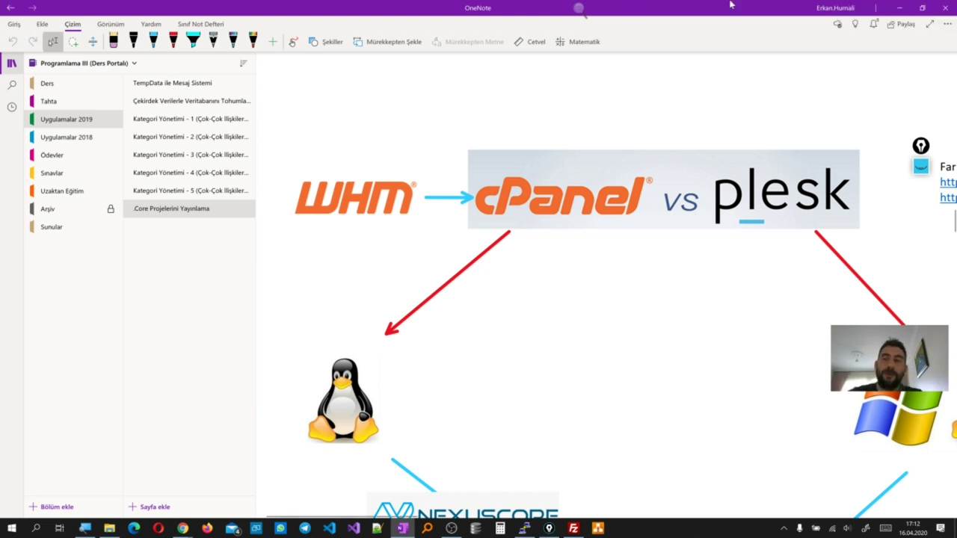
click(899, 8)
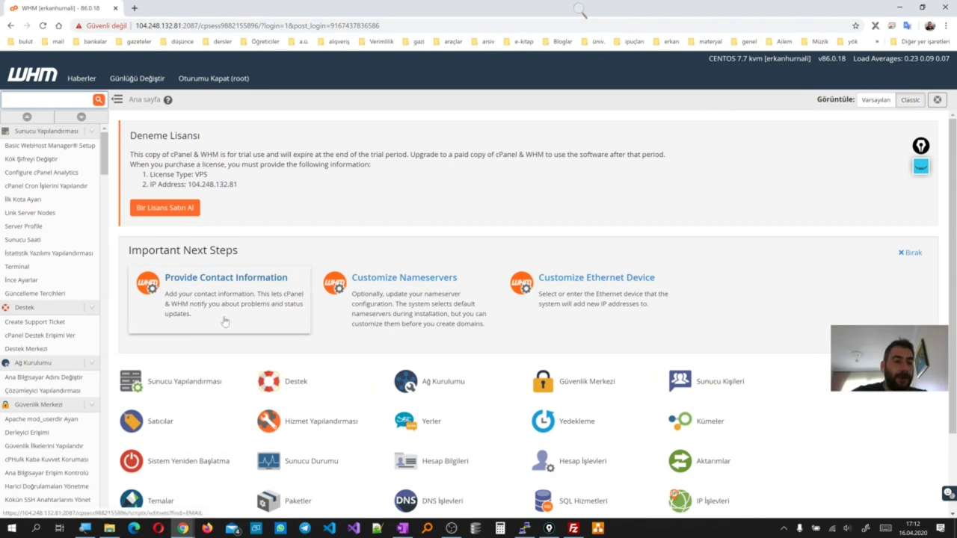
Scroll the WHM home page and bring the PuTTY root terminal back to the front
scroll(224, 322, down, 1)
scroll(224, 321, down, 1)
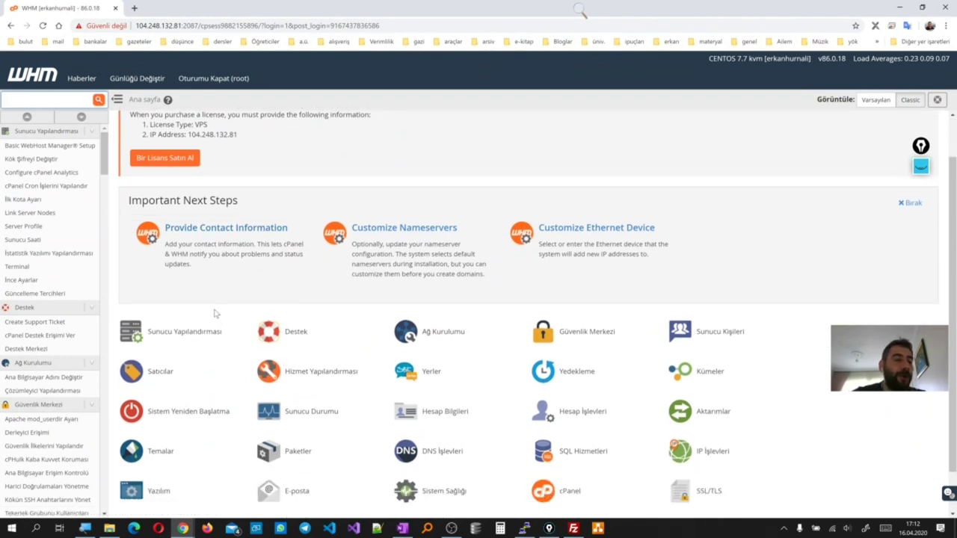
scroll(53, 331, down, 4)
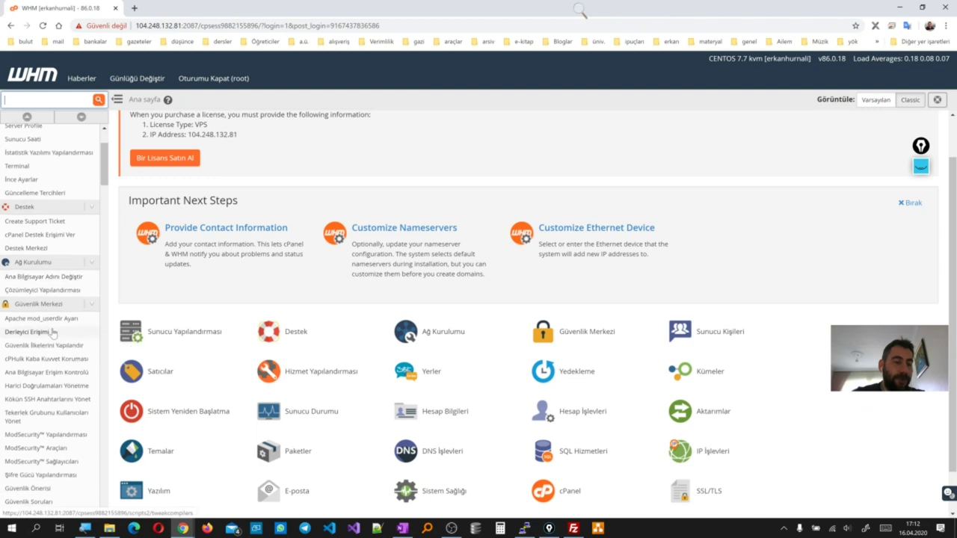
scroll(52, 334, down, 7)
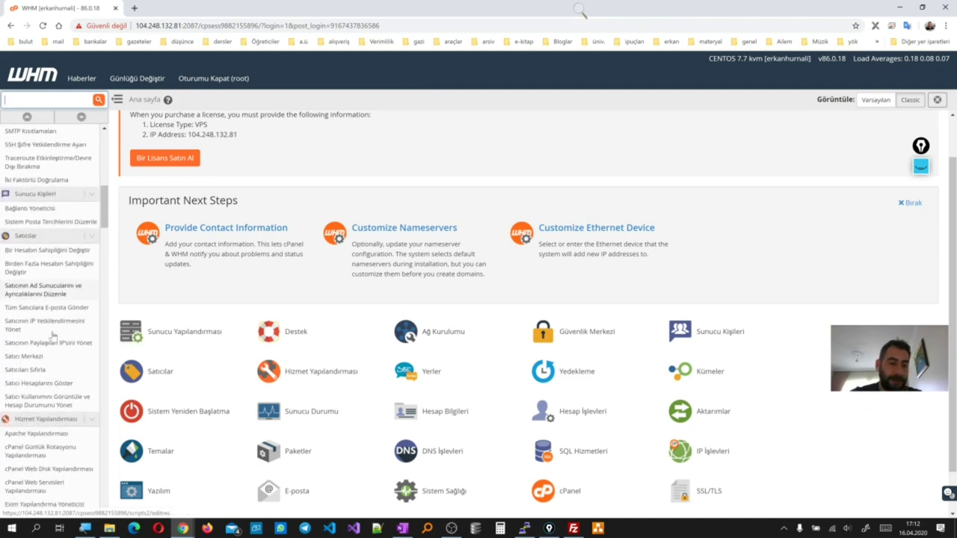
scroll(52, 334, down, 1)
click(524, 529)
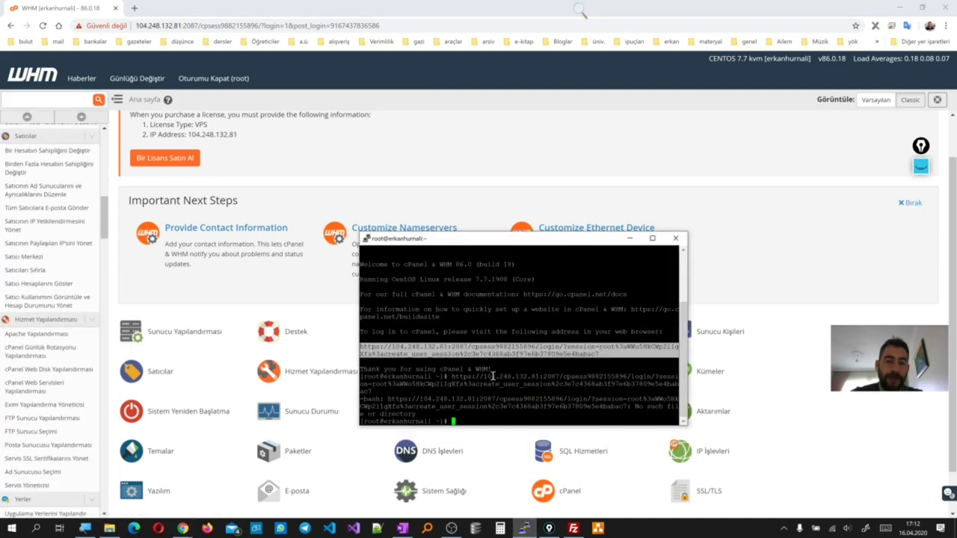
drag(549, 244, 552, 194)
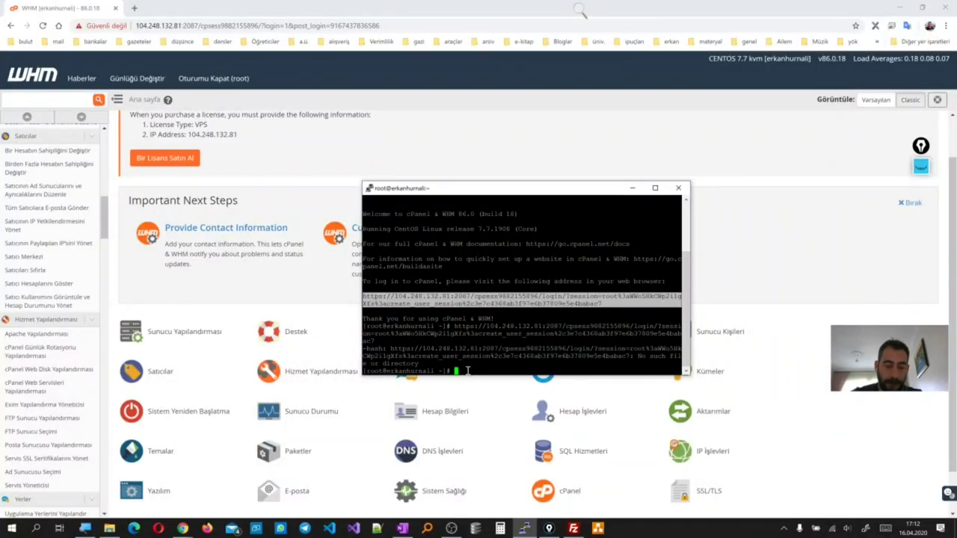
Run pwd to confirm the working directory is /root, then minimize PuTTY
text(pwd)
key(Return)
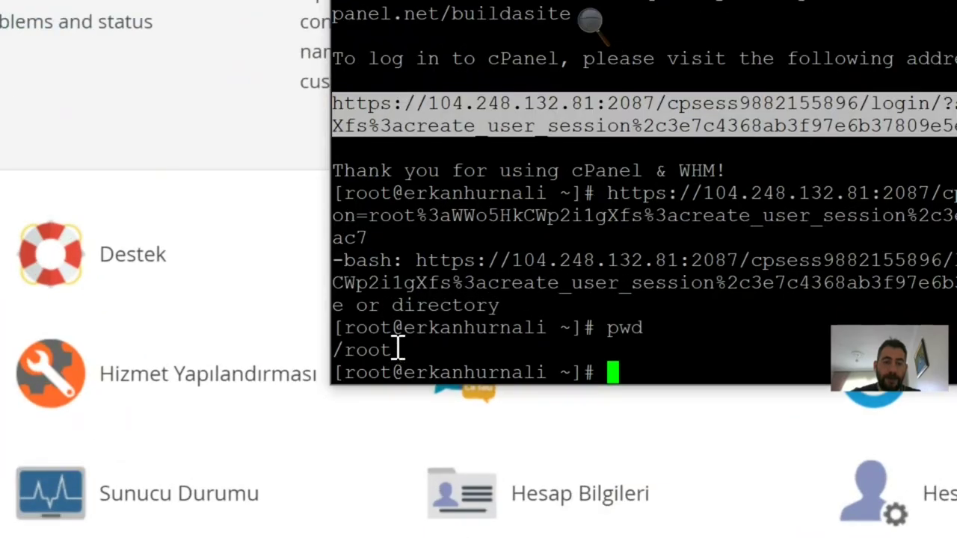
scroll(385, 363, up, 4)
scroll(403, 364, down, 4)
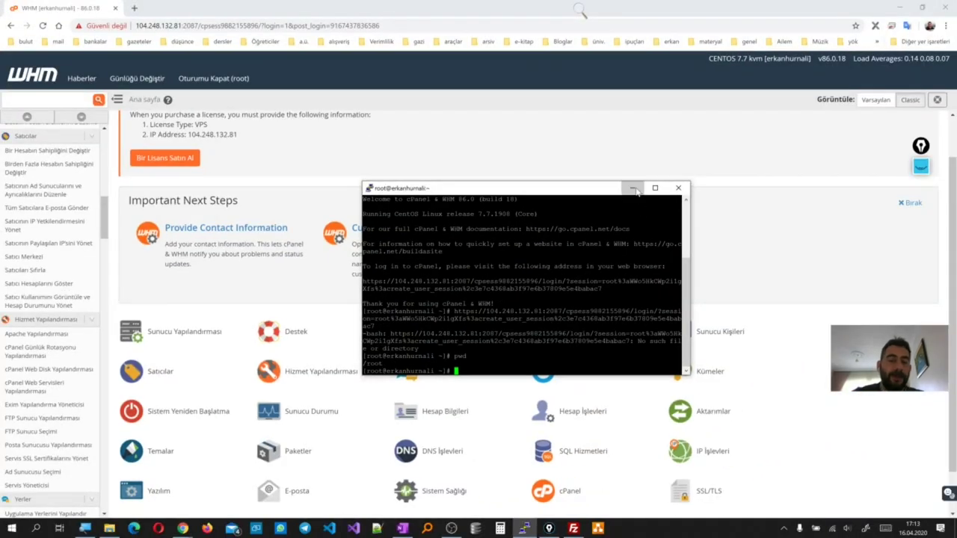
click(632, 188)
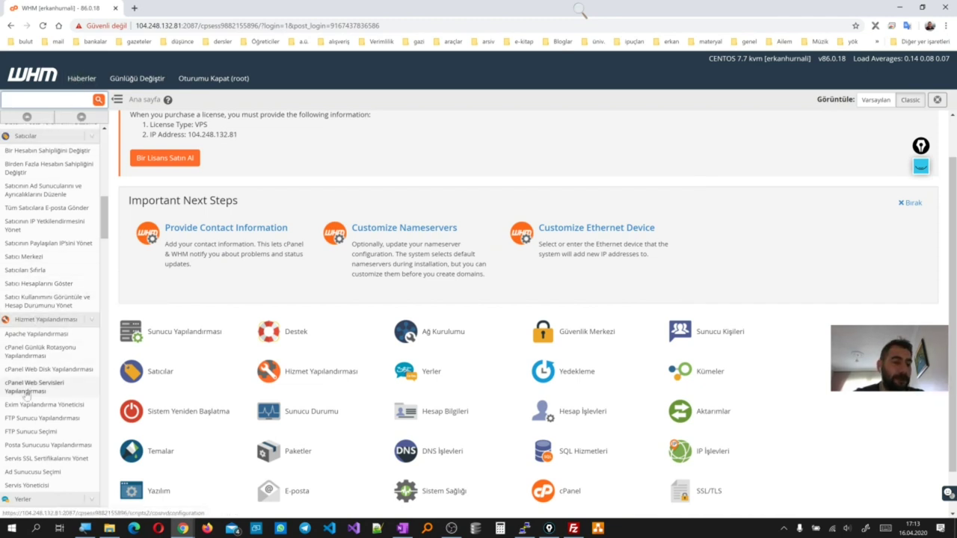
scroll(26, 394, down, 10)
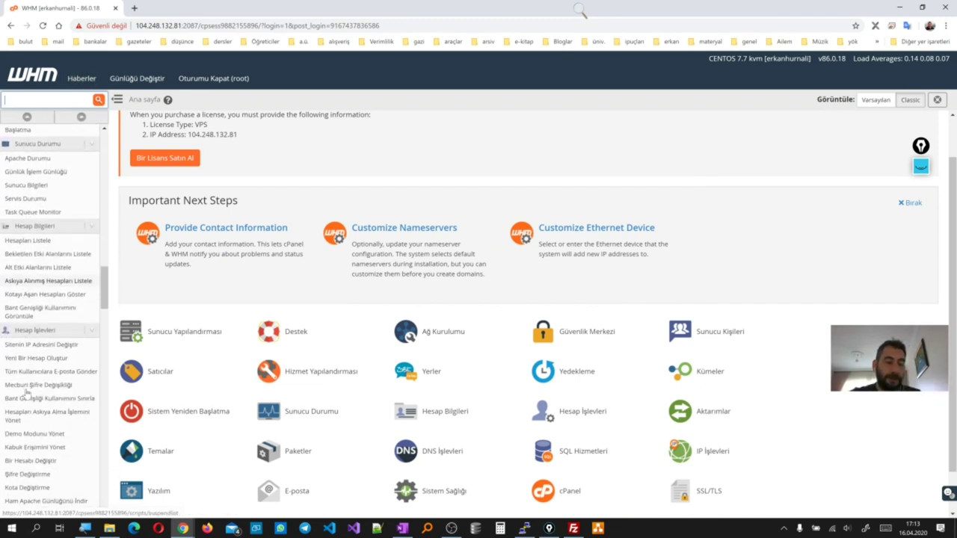
scroll(27, 395, down, 10)
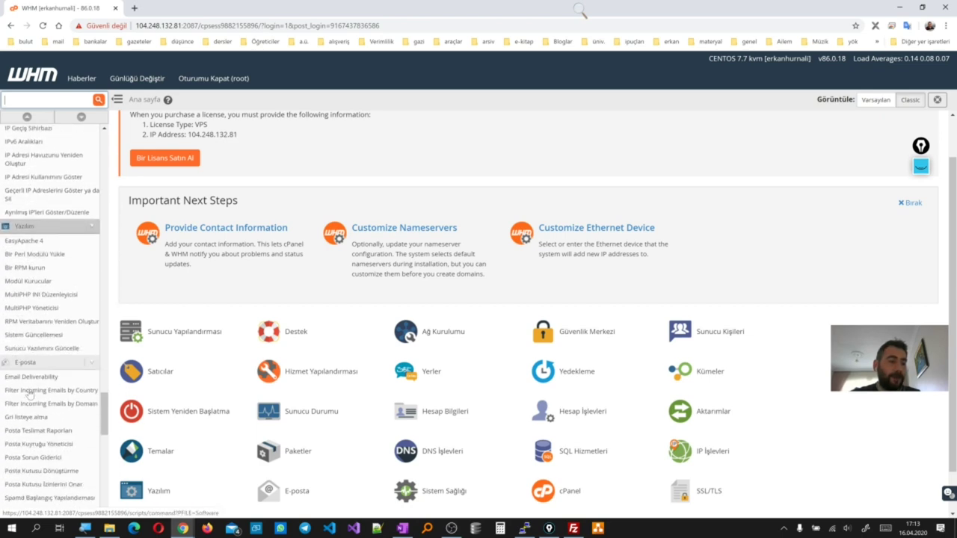
scroll(29, 395, down, 10)
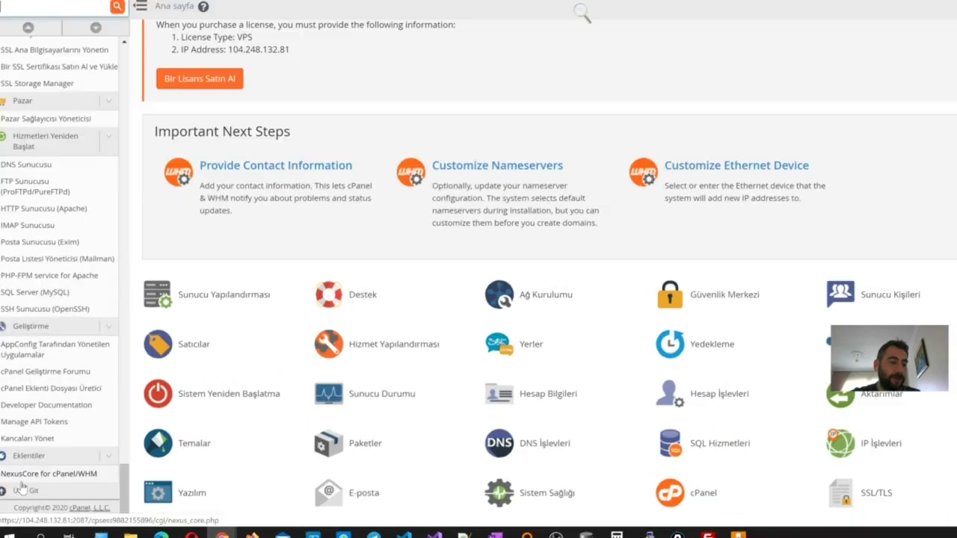
scroll(4, 485, up, 1)
scroll(11, 461, down, 1)
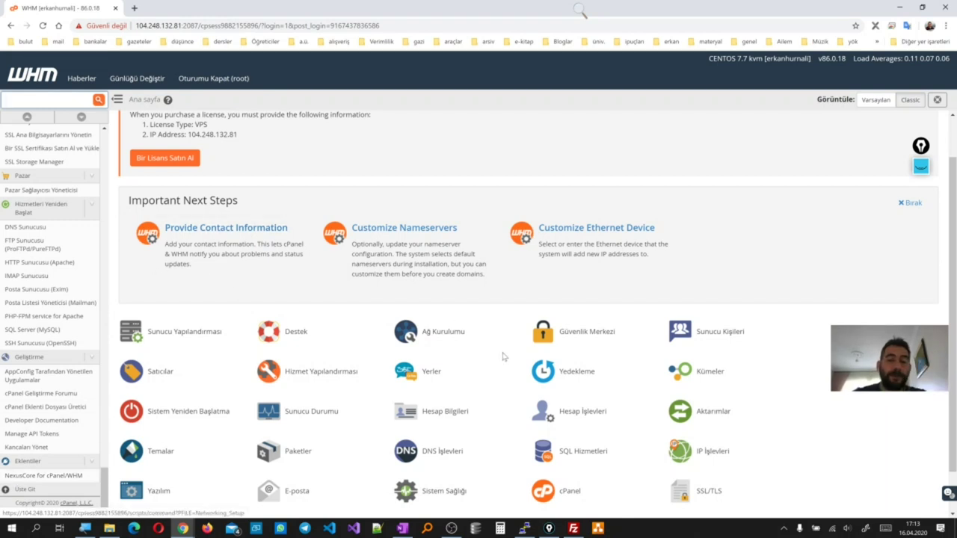
scroll(505, 356, down, 1)
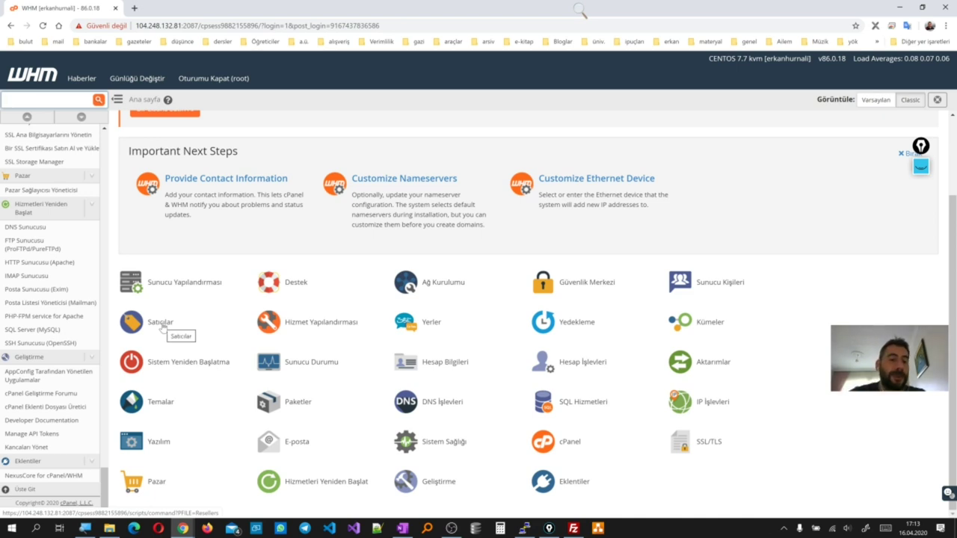
Look at the Packages > Edit a Package page, then return to the WHM home page
click(300, 403)
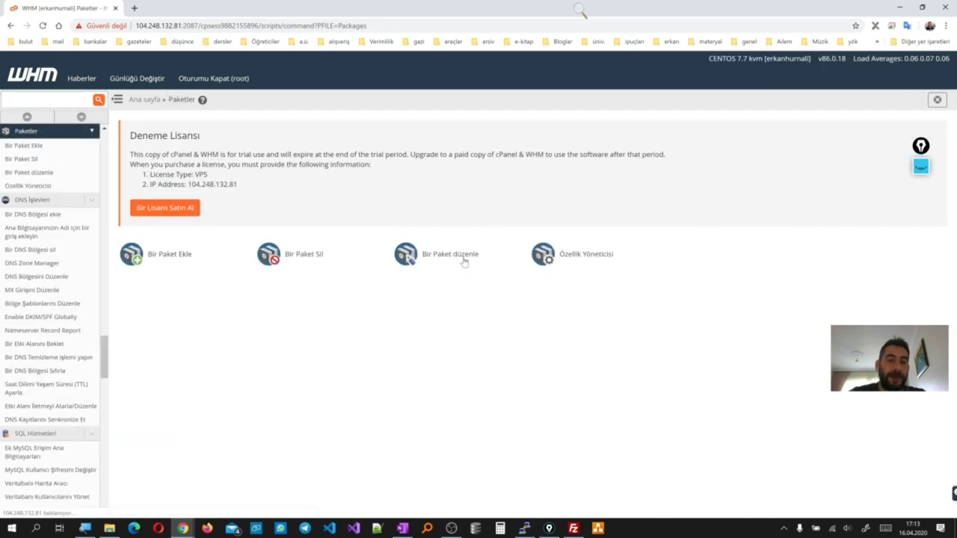
click(463, 261)
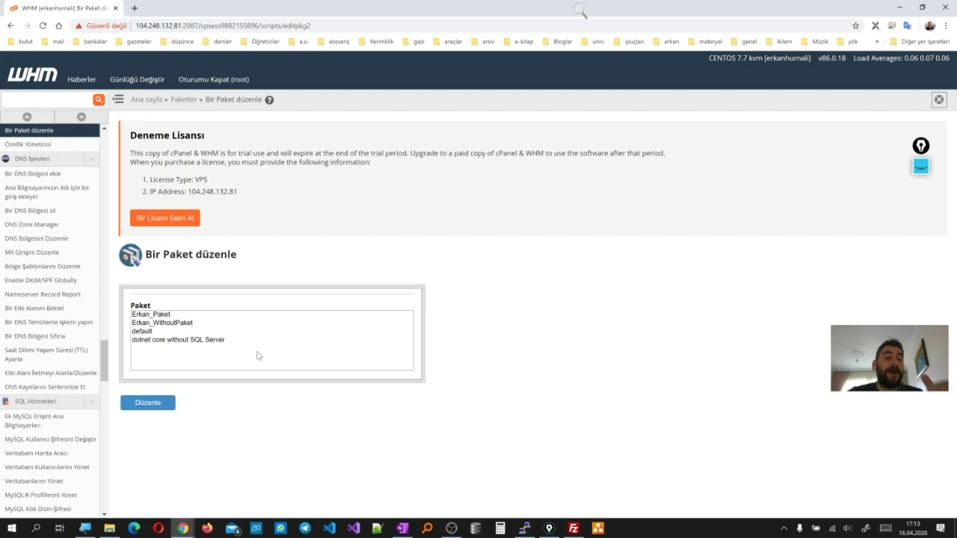
click(150, 100)
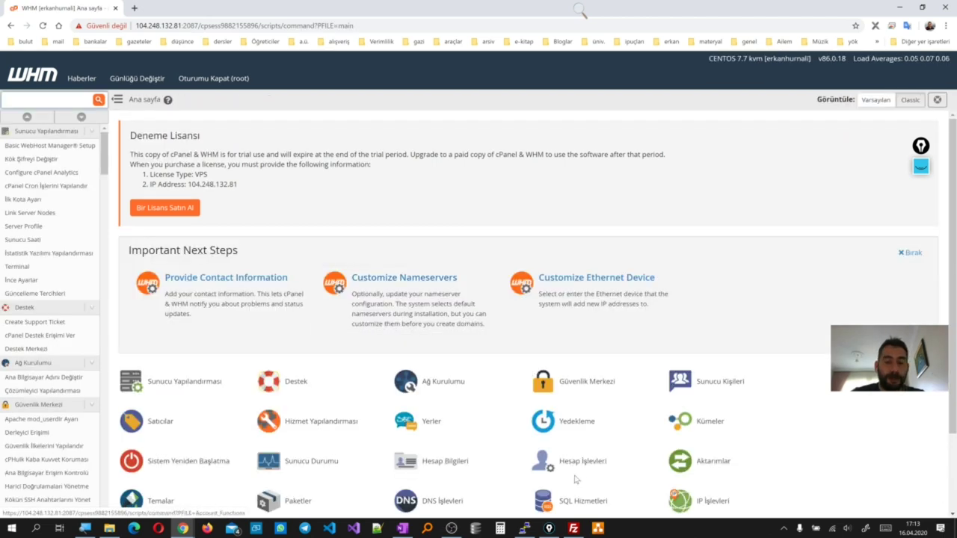
Open Packages > Feature Manager and choose the restricted-features list to manage
scroll(415, 481, down, 3)
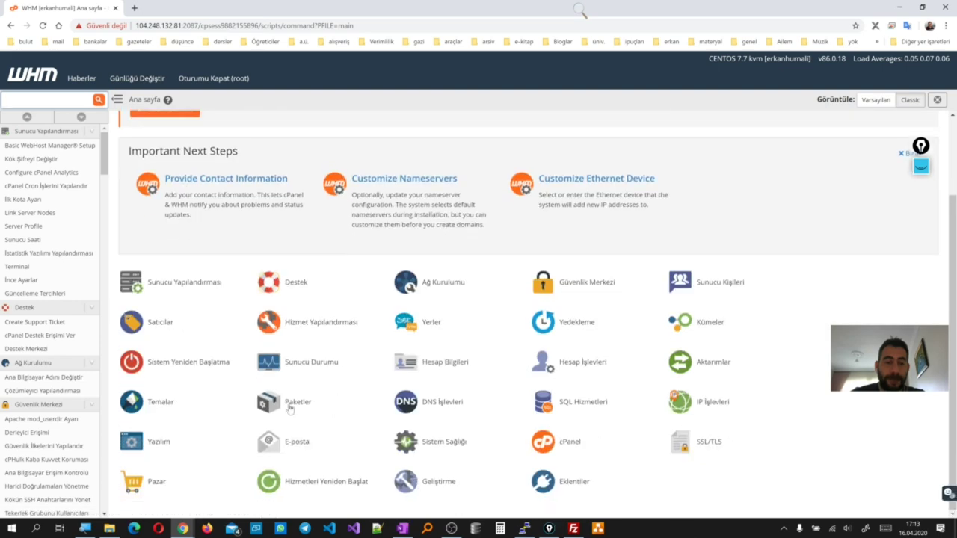
click(290, 408)
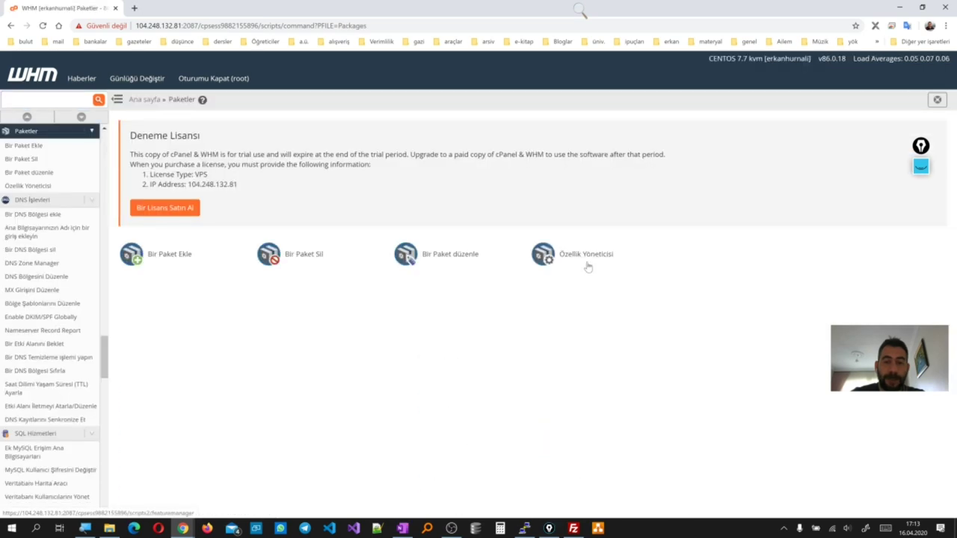
click(588, 266)
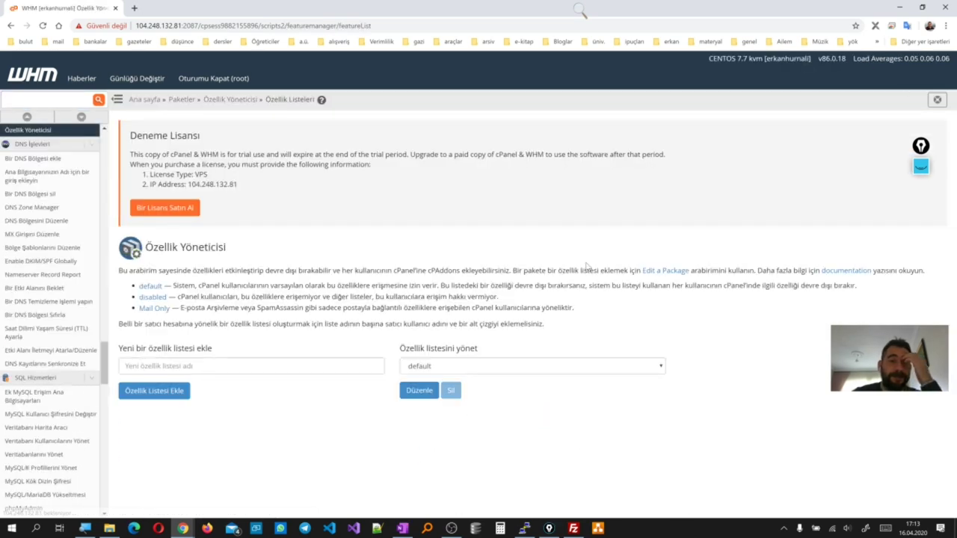
click(473, 367)
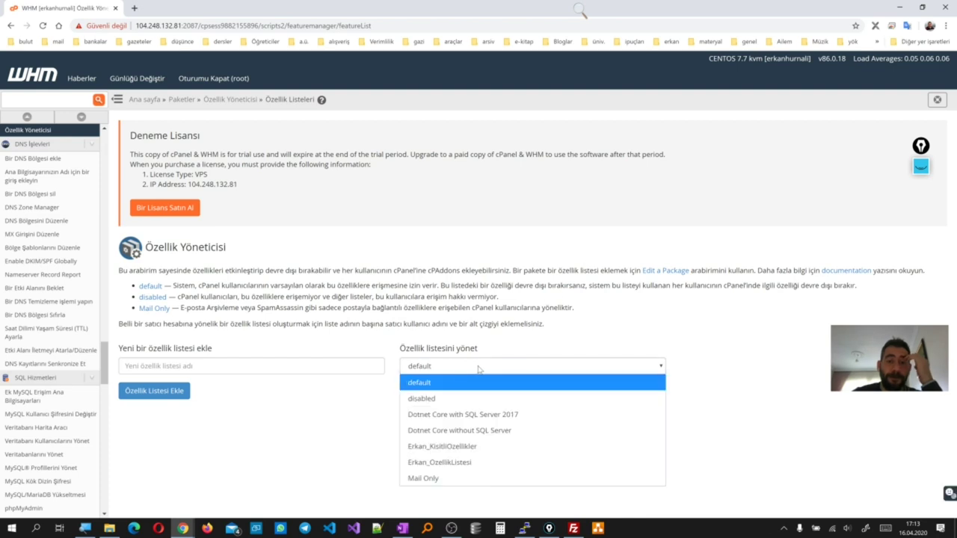
click(452, 447)
Review the restricted-features list's checkboxes, then back out through Packages and Edit a Package
click(426, 393)
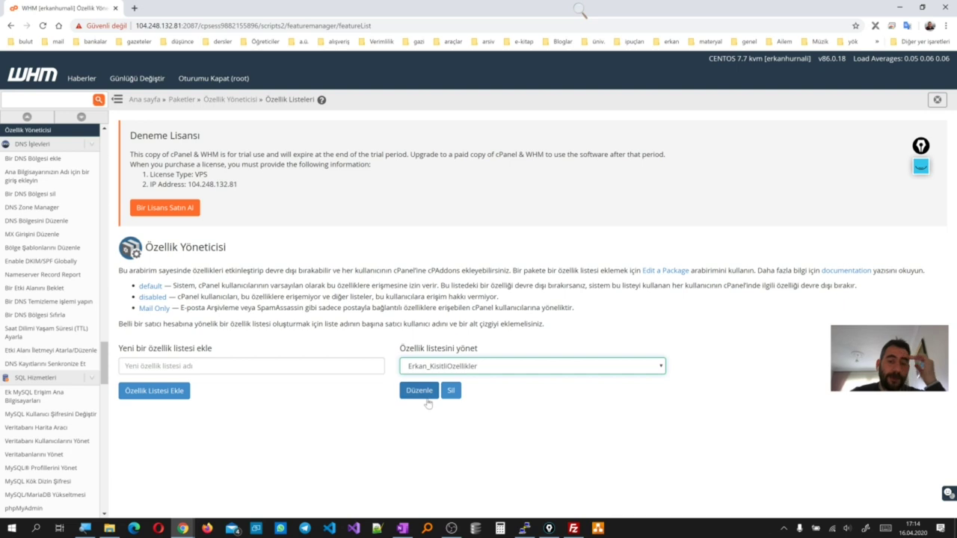
scroll(428, 401, down, 3)
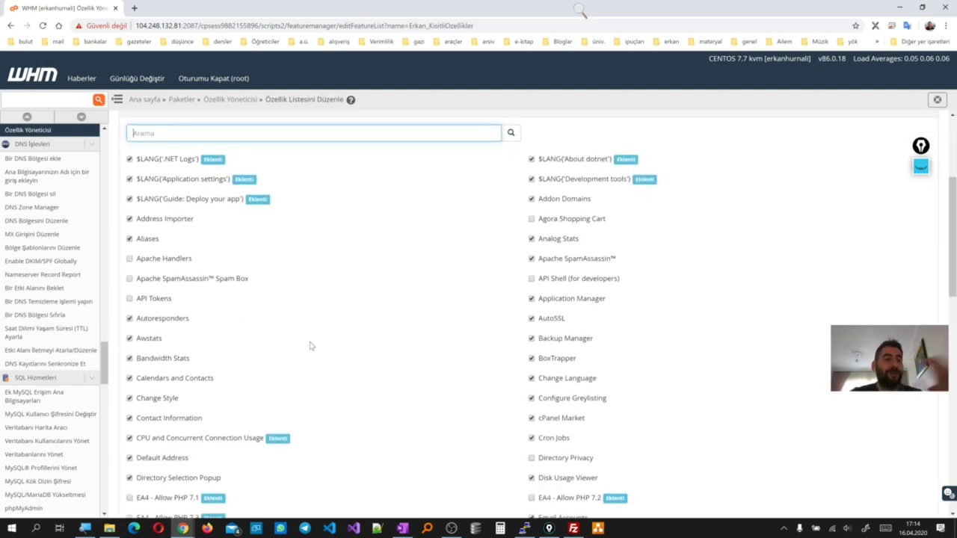
scroll(310, 366, down, 1)
scroll(310, 366, up, 4)
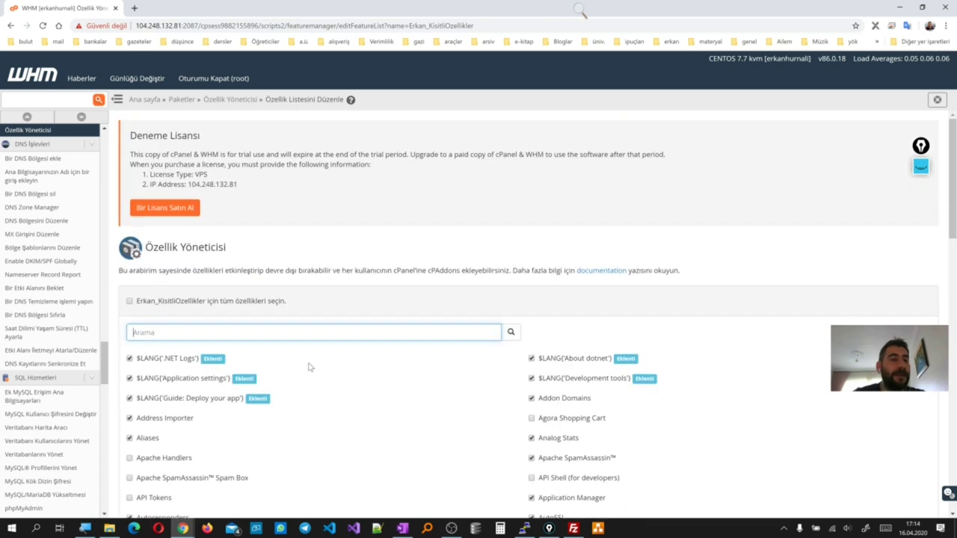
click(182, 99)
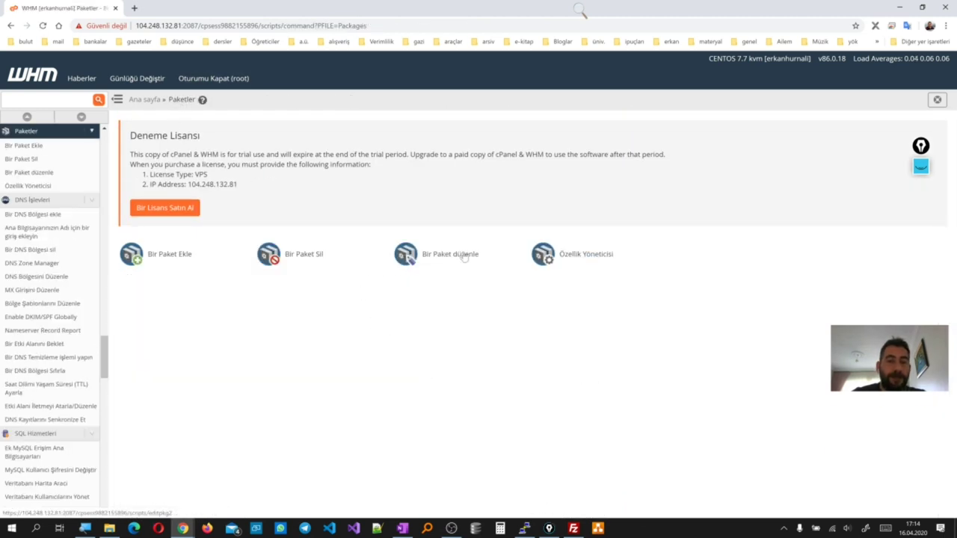
click(464, 255)
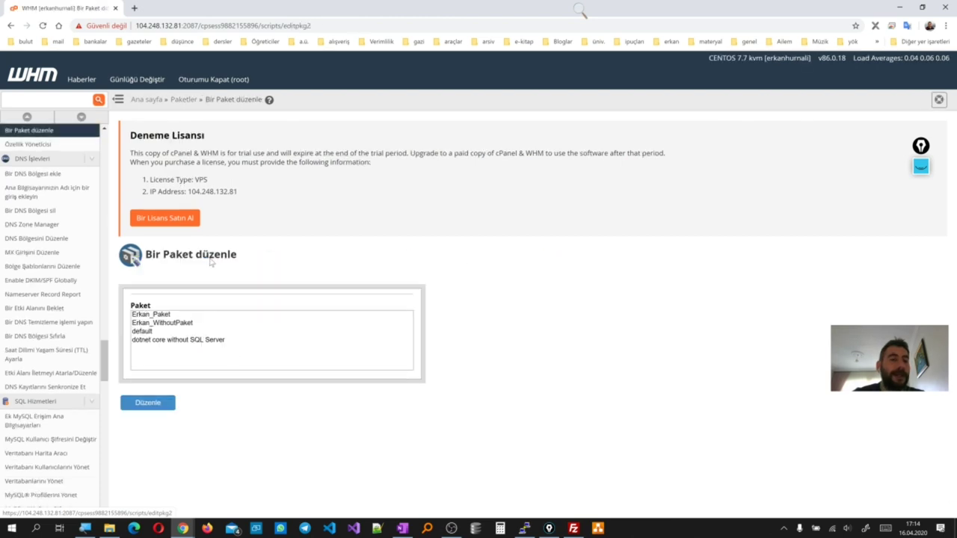
click(174, 102)
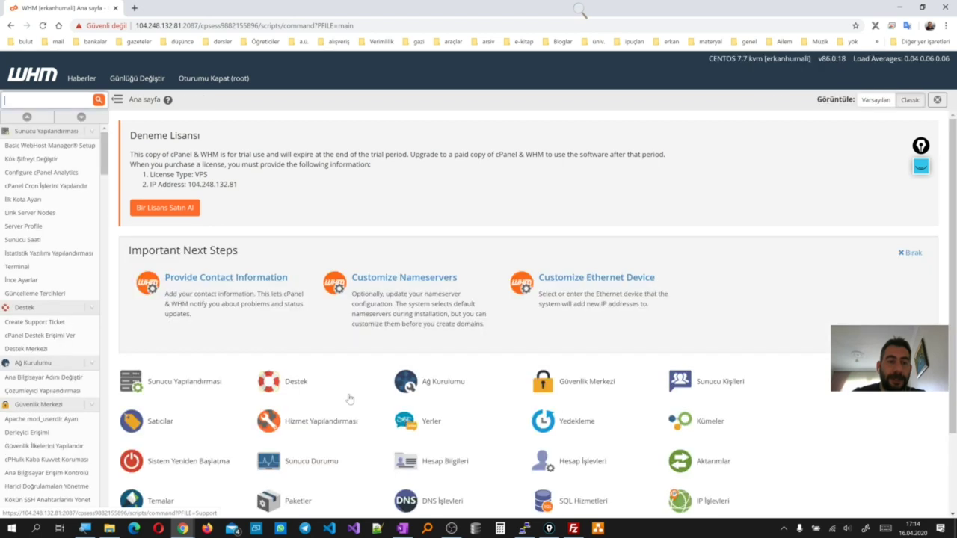
Open Account Information > List Accounts and check the Erkan_WithoutPaket account using 52 MB disk
scroll(372, 426, down, 2)
click(447, 364)
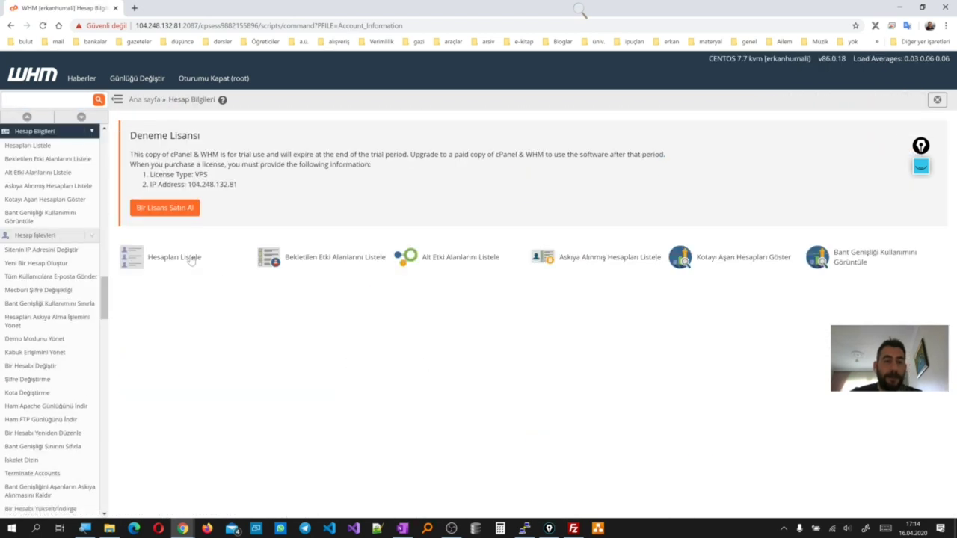
click(175, 258)
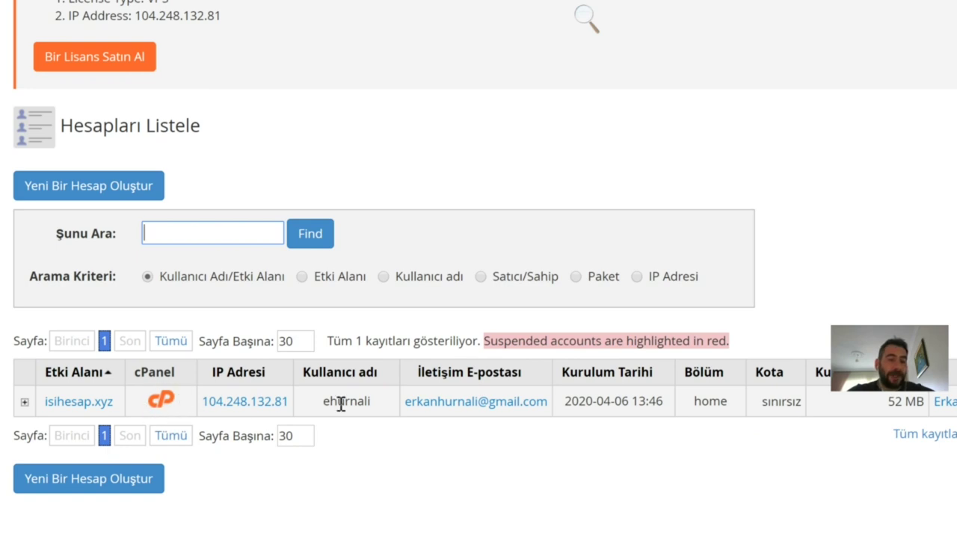
drag(368, 402, 321, 406)
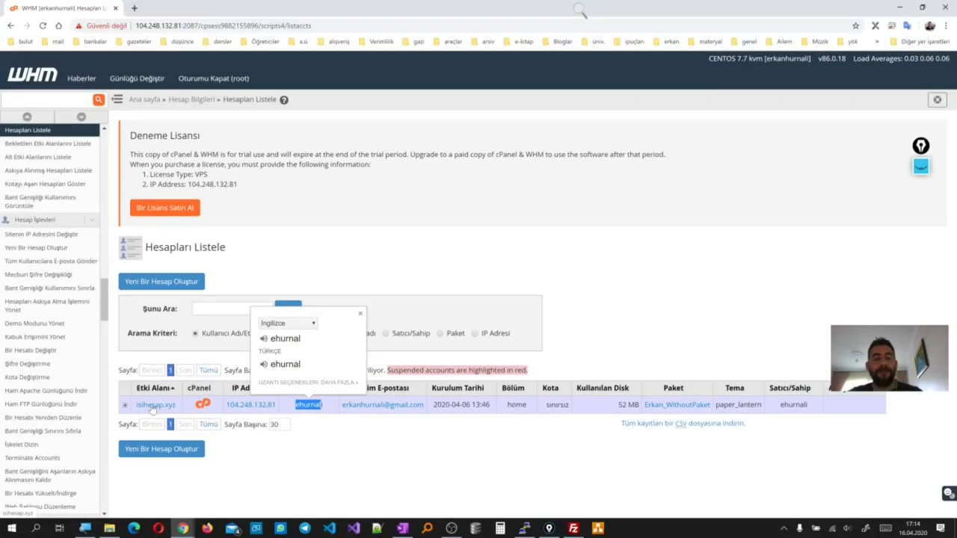
click(135, 8)
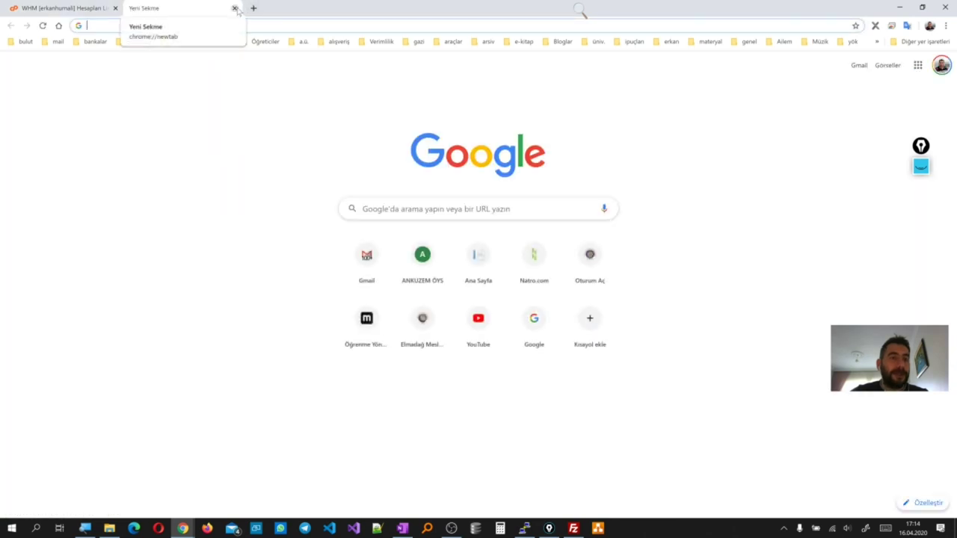
click(235, 8)
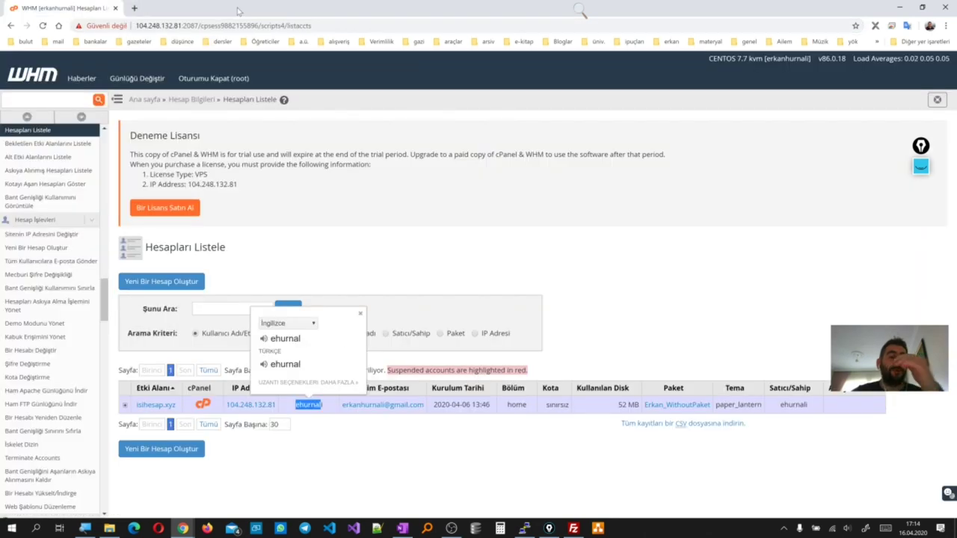
click(383, 439)
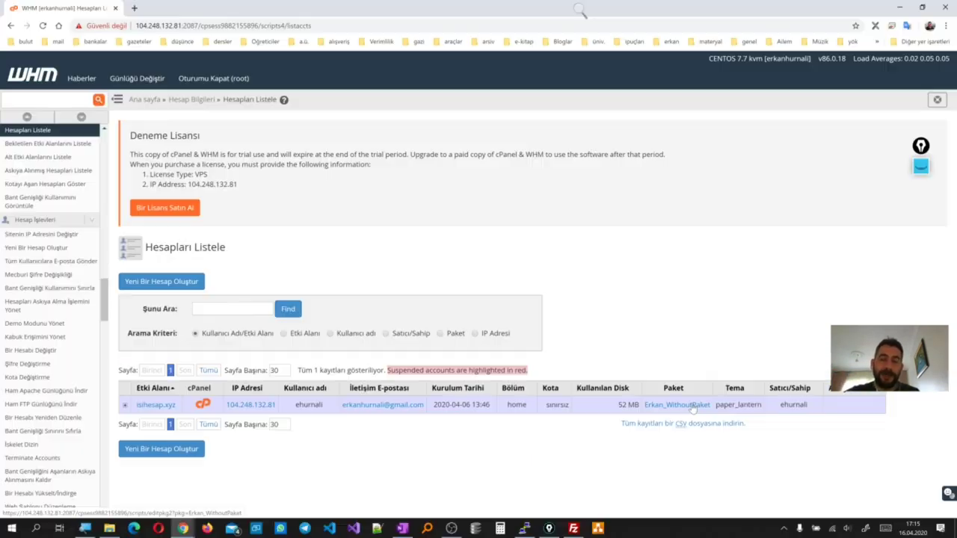
Go to Packages > Edit a Package and open Erkan_WithoutPaket for editing
click(144, 99)
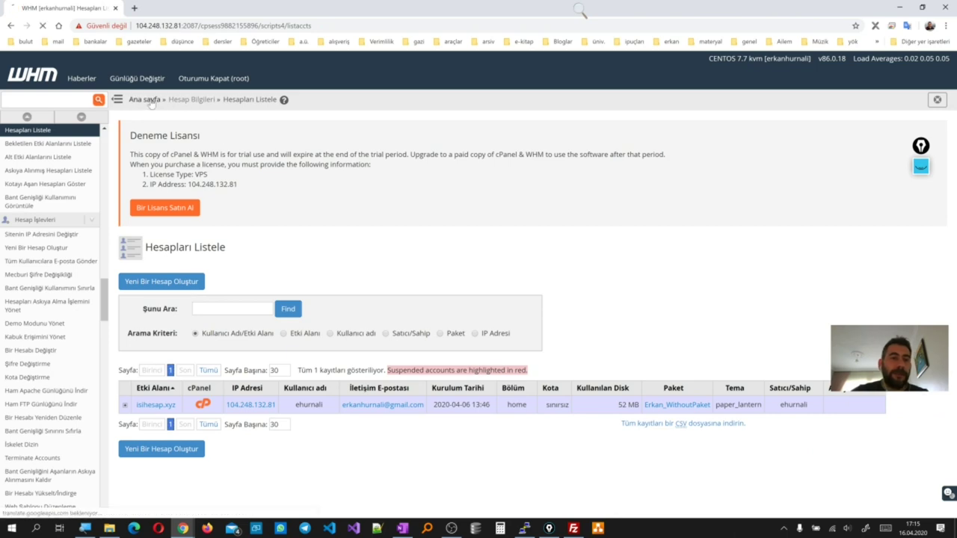
scroll(331, 423, down, 2)
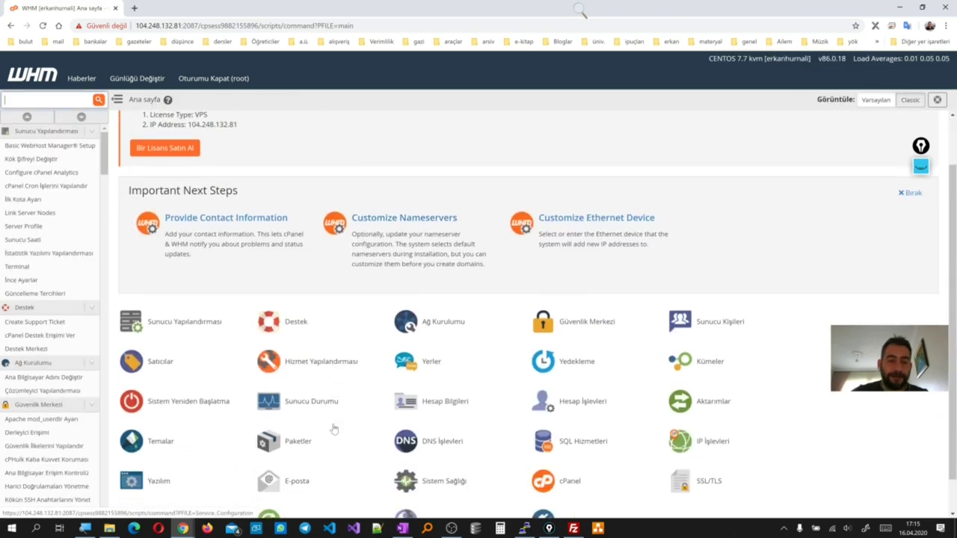
click(306, 409)
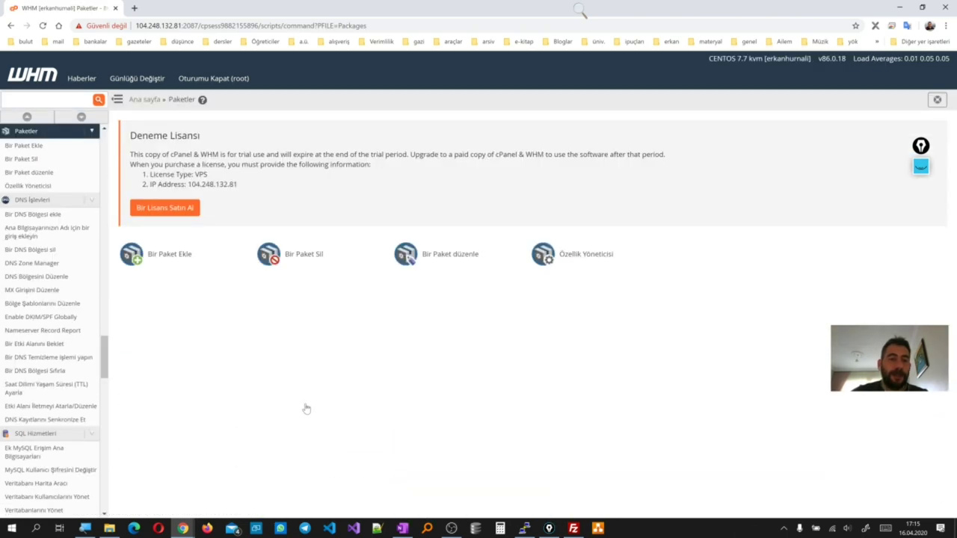
click(458, 255)
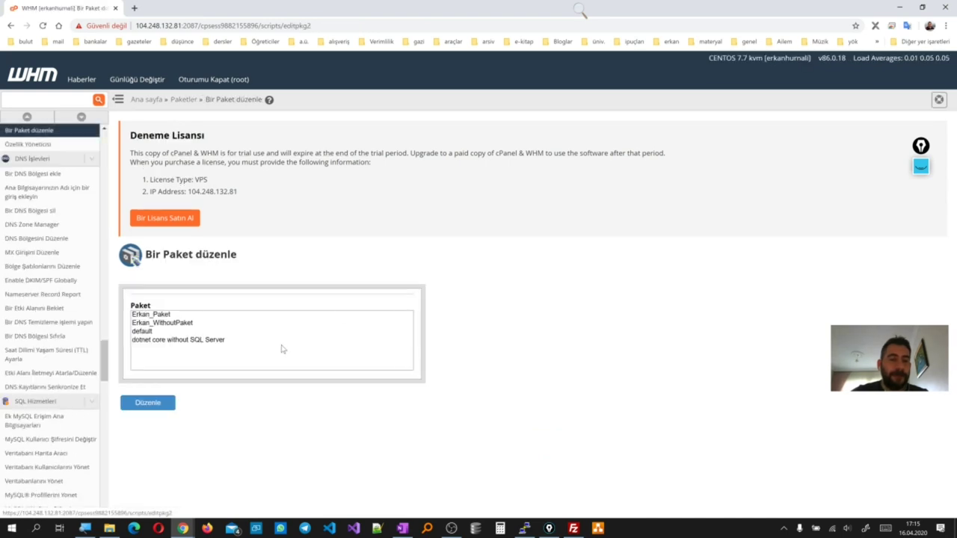
click(187, 323)
click(168, 402)
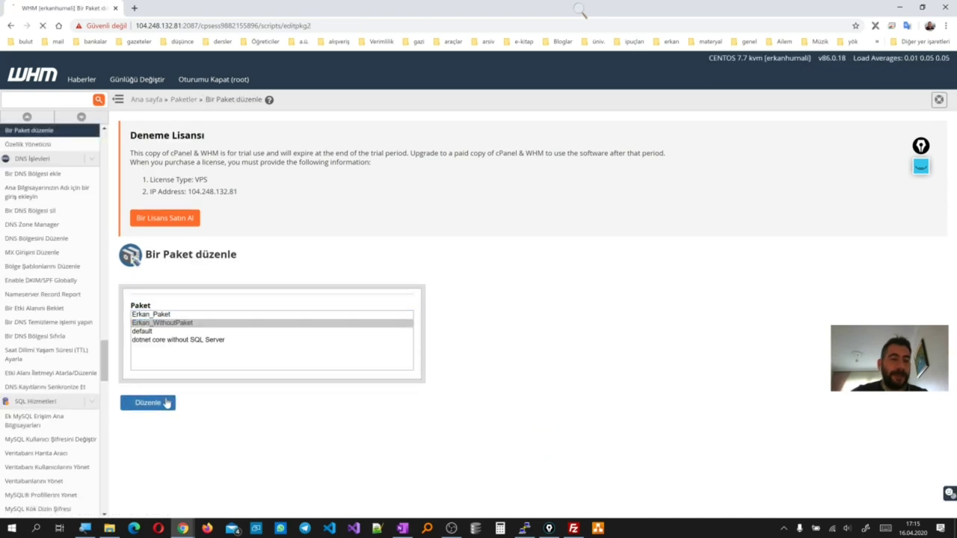
Tick 'Enable ASP.NET Core for this account' in the package's settings
scroll(282, 380, down, 2)
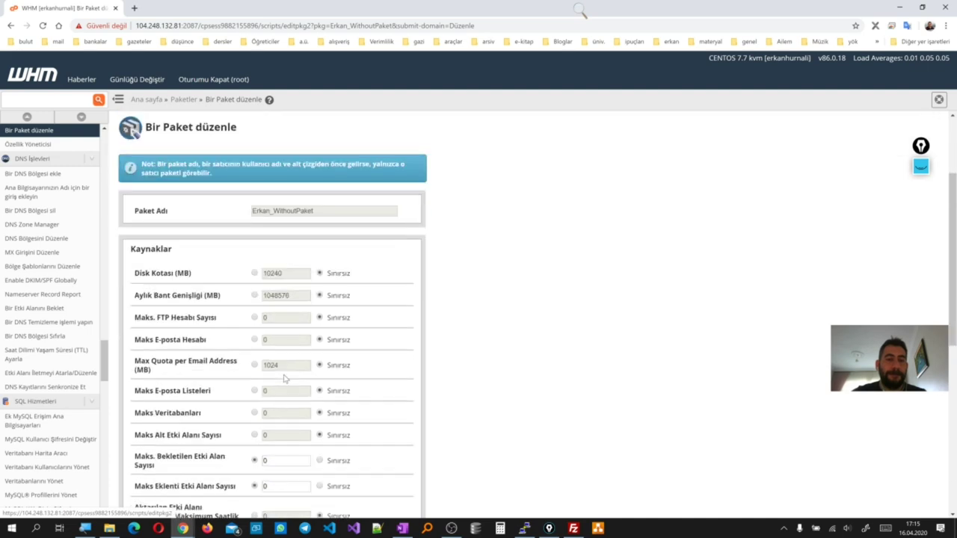
scroll(283, 379, down, 3)
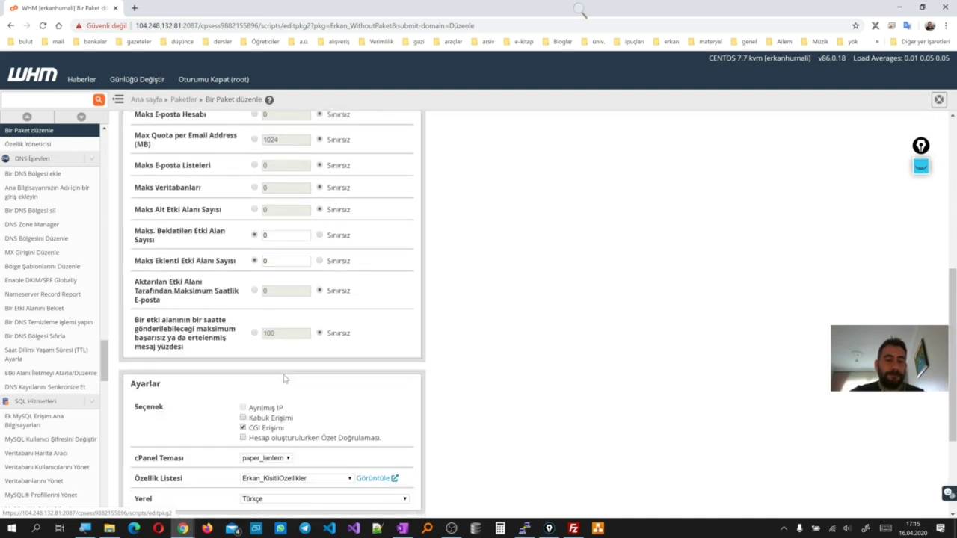
scroll(284, 375, down, 2)
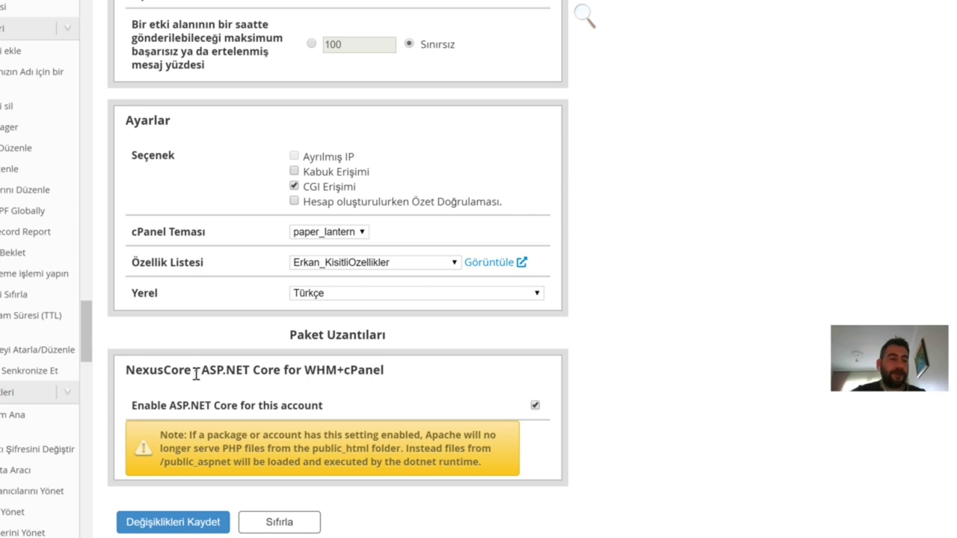
drag(196, 374, 113, 378)
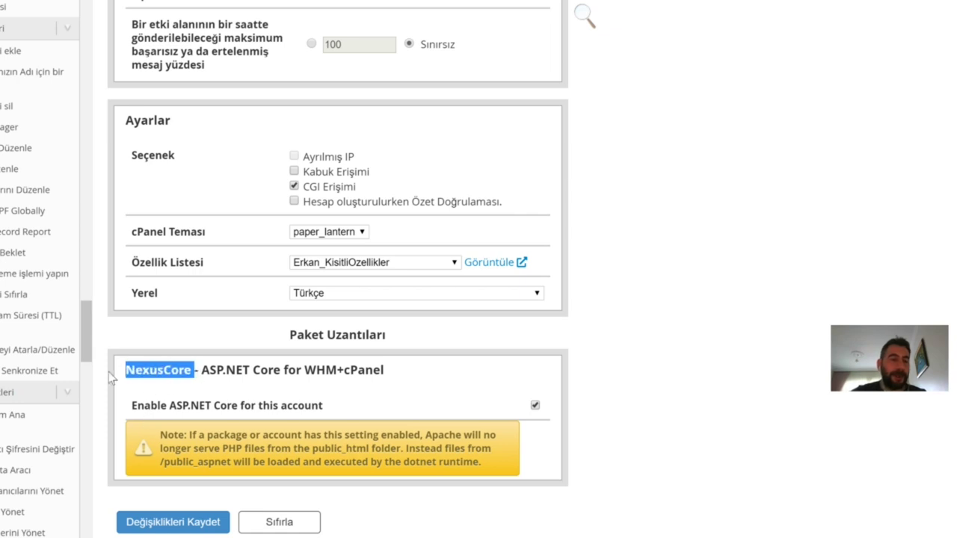
click(536, 407)
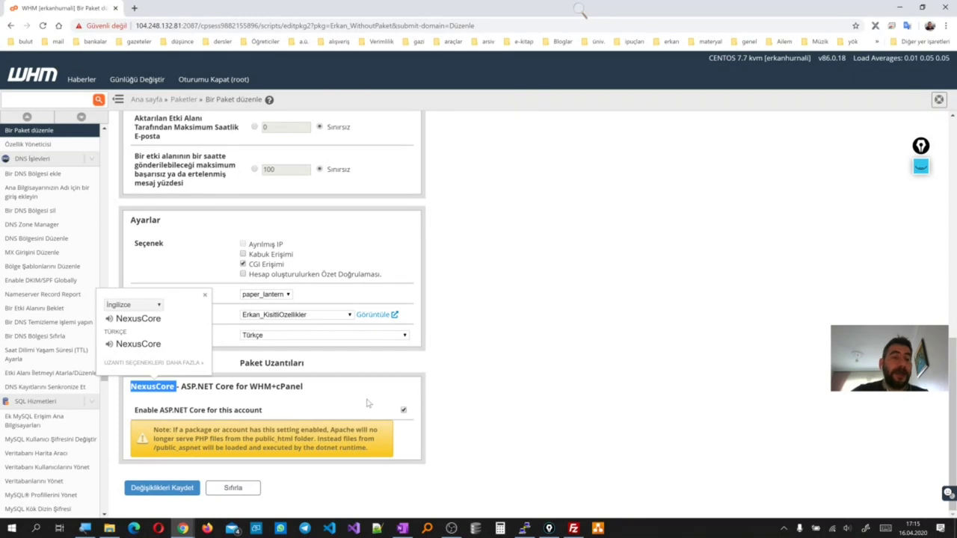
scroll(306, 346, up, 2)
scroll(305, 346, up, 4)
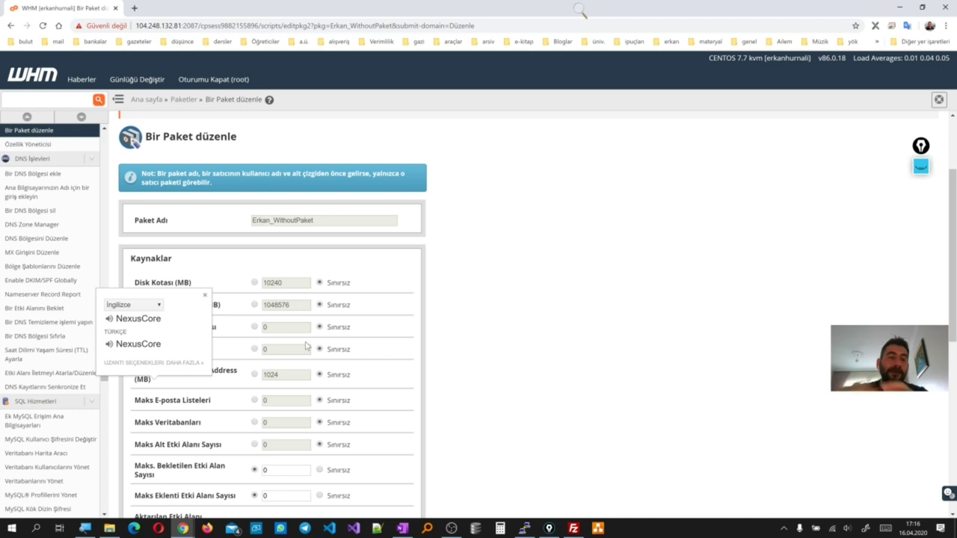
Return to the WHM home page and open Account Functions > Modify an Account
click(184, 100)
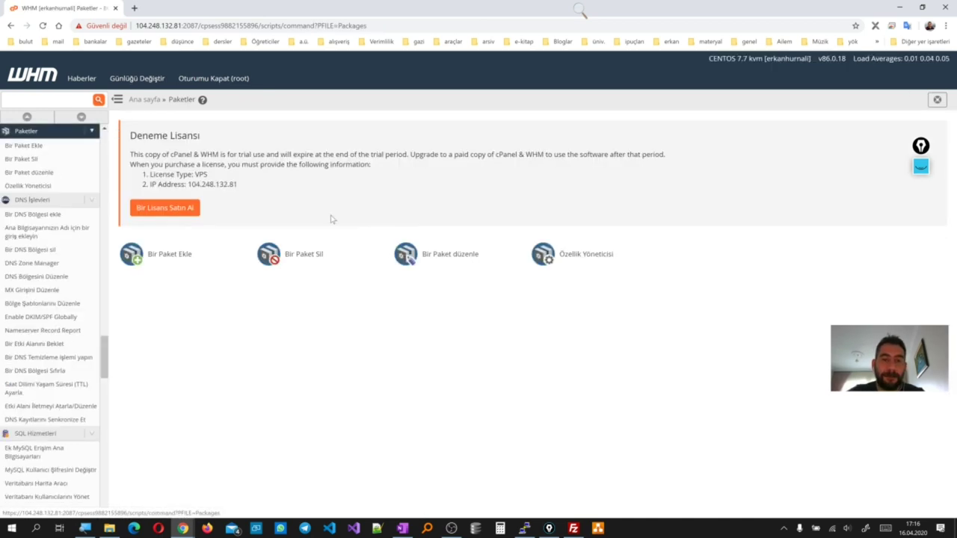
click(152, 100)
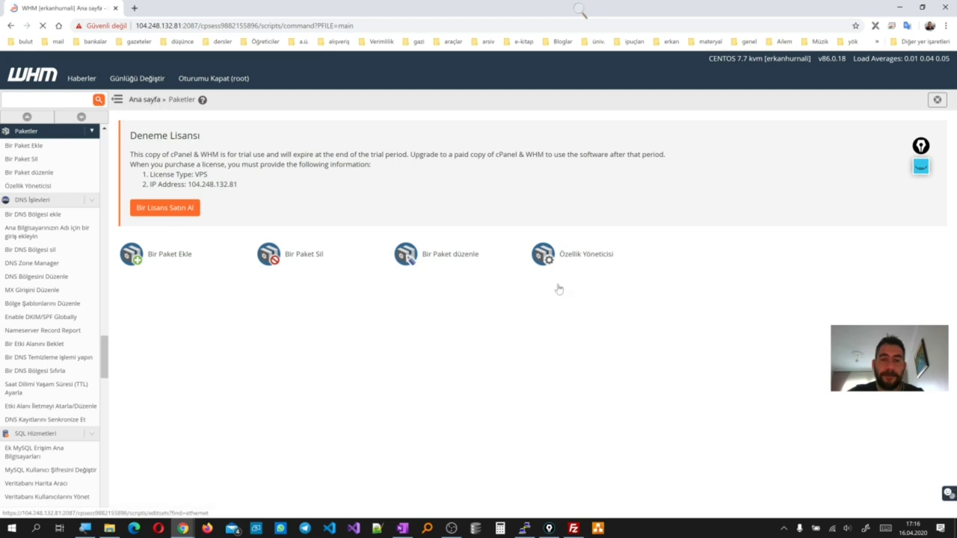
scroll(408, 408, down, 1)
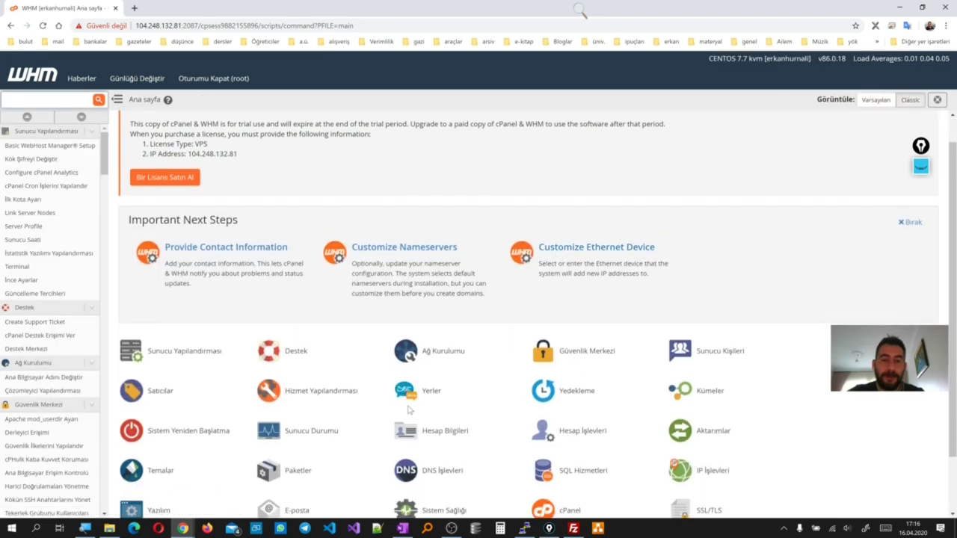
click(590, 416)
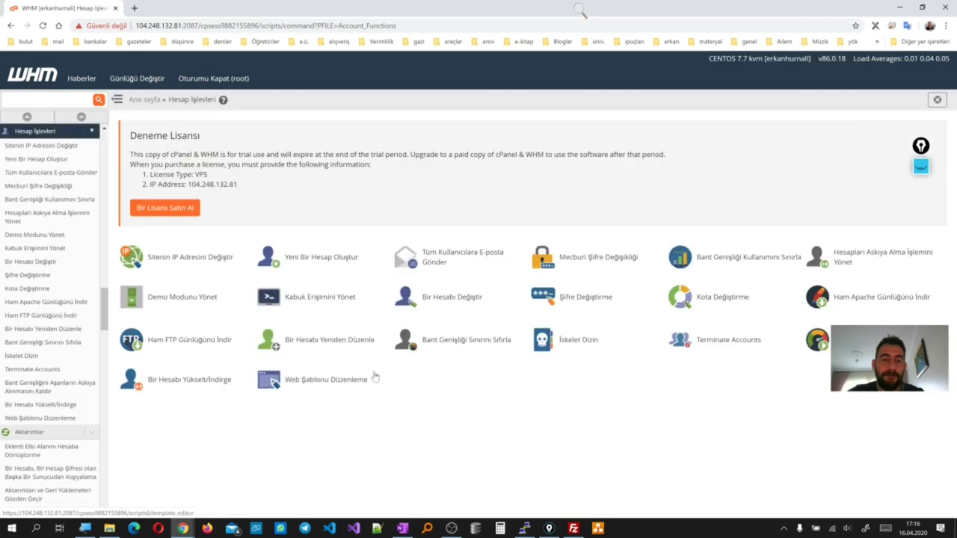
click(467, 311)
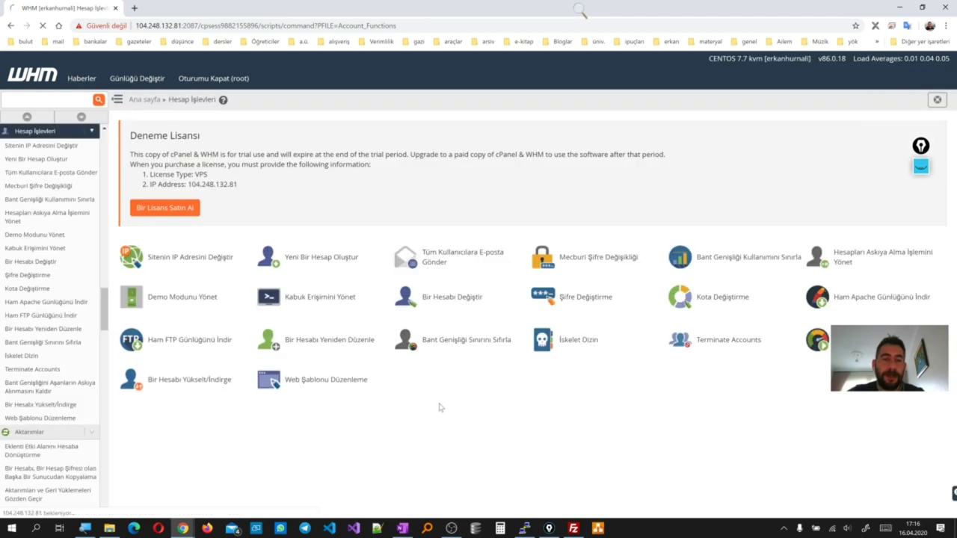
Confirm the account's Package row shows Erkan_WithoutPaket, then return to Account Functions
scroll(244, 375, down, 5)
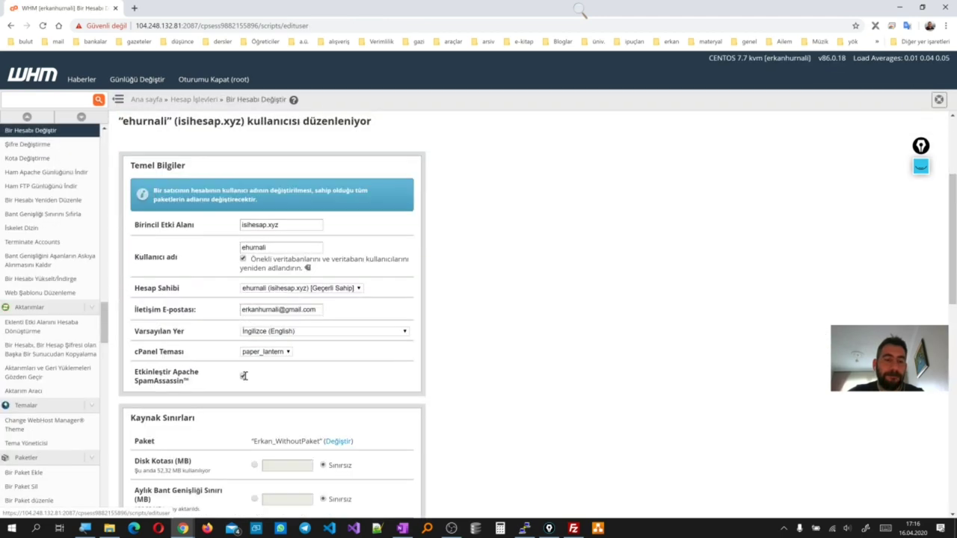
scroll(244, 375, down, 2)
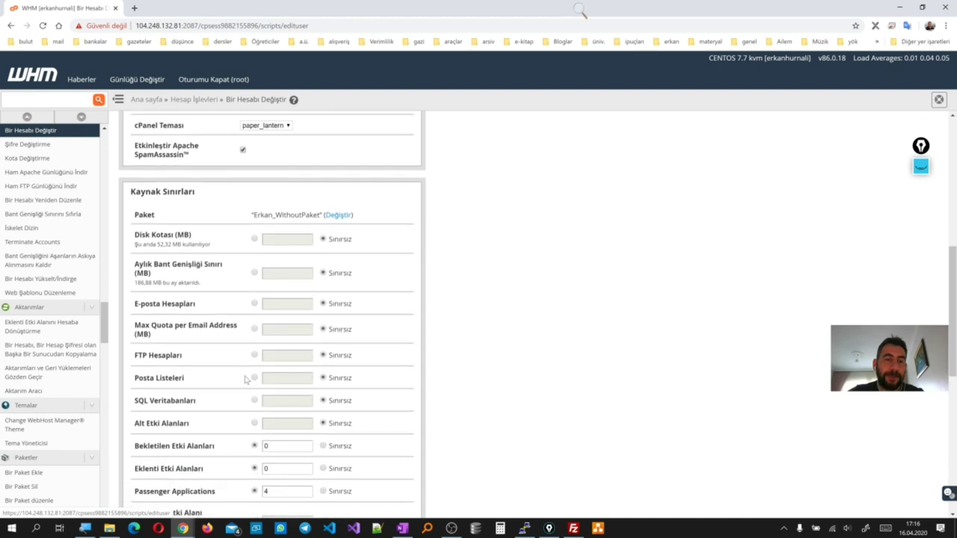
scroll(245, 379, up, 5)
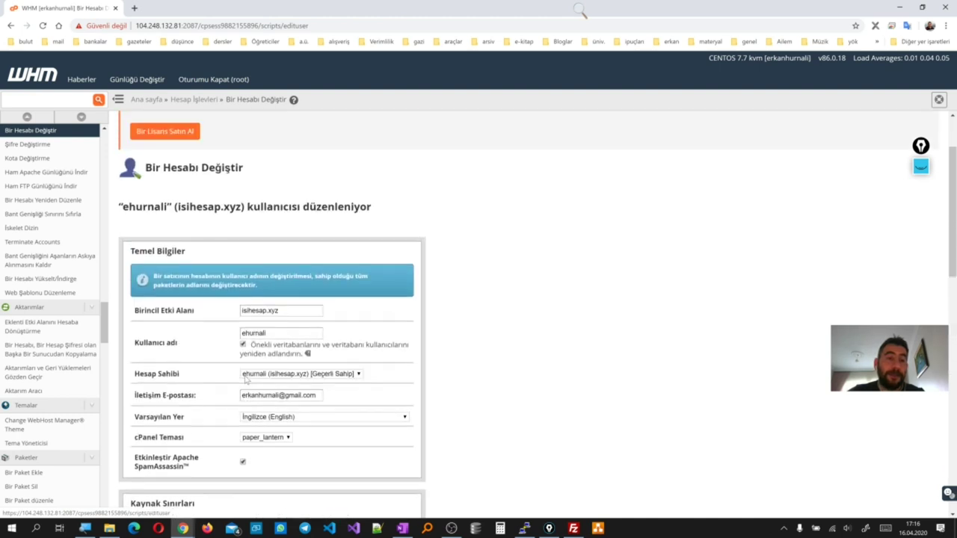
scroll(246, 380, up, 1)
scroll(289, 466, down, 1)
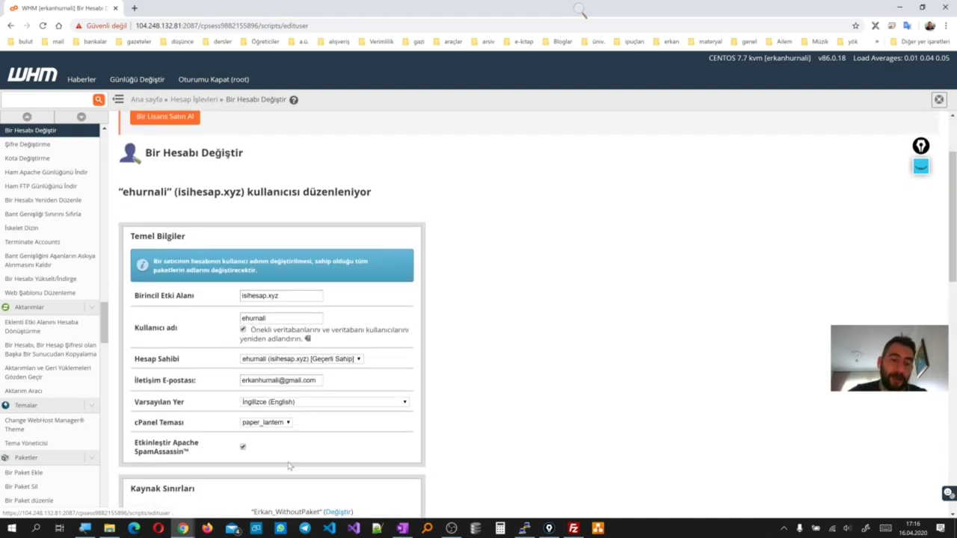
scroll(289, 466, down, 3)
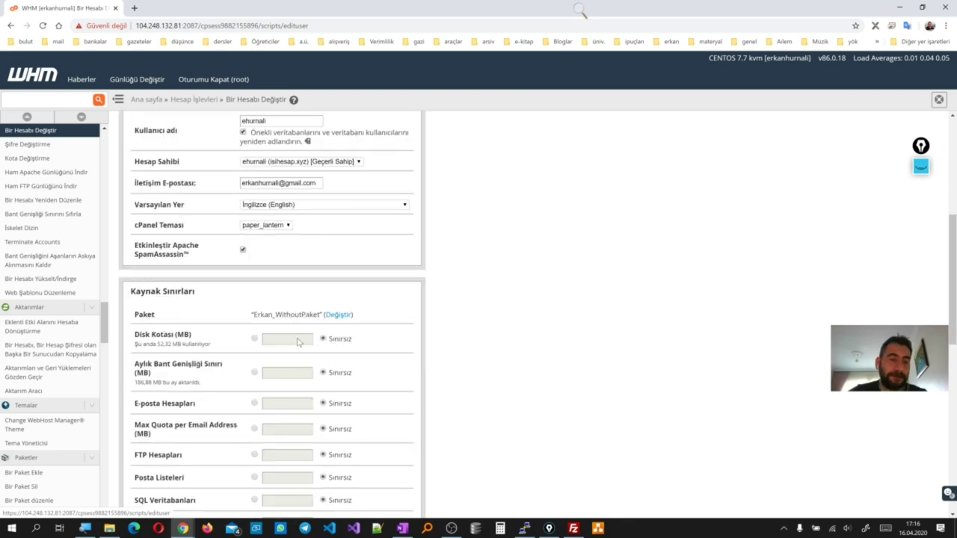
scroll(224, 327, up, 1)
scroll(219, 276, down, 1)
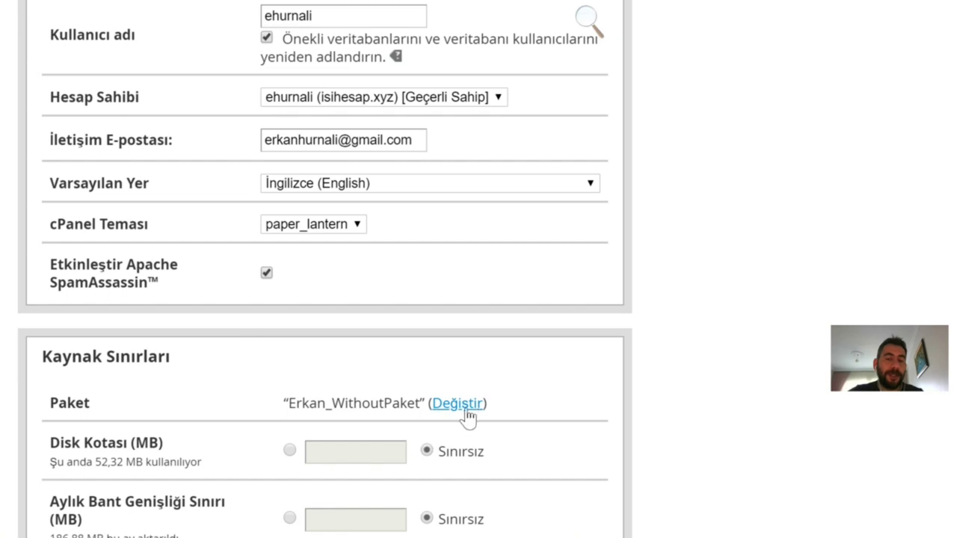
drag(406, 404, 332, 404)
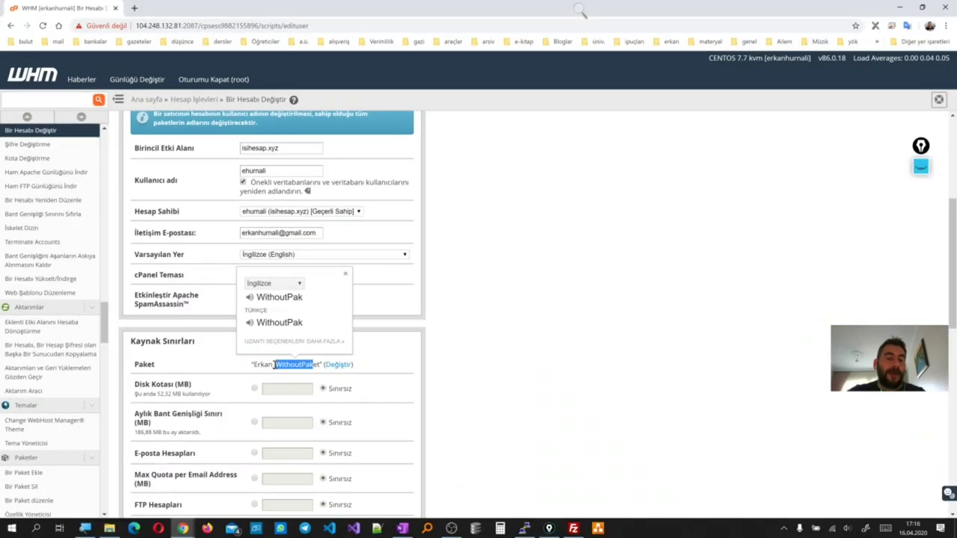
scroll(274, 366, down, 3)
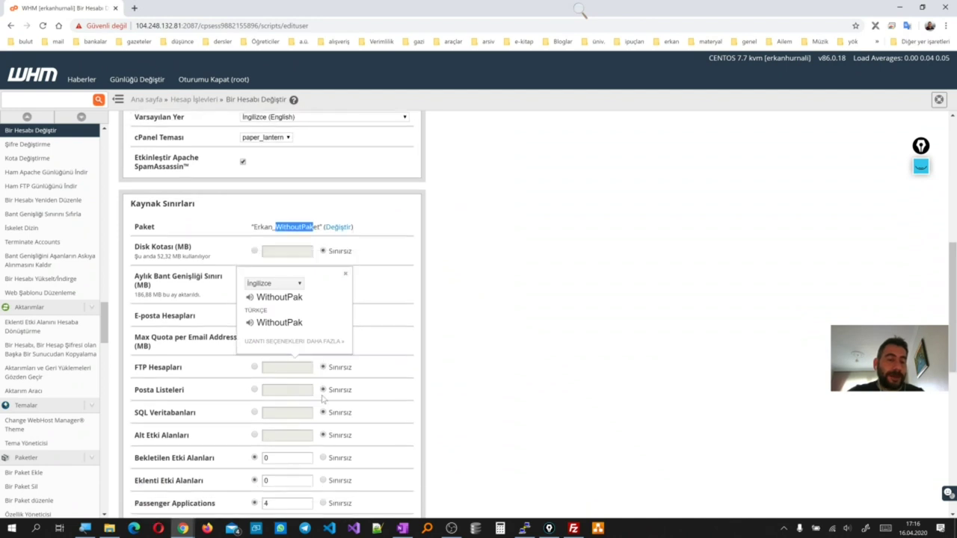
scroll(319, 384, up, 1)
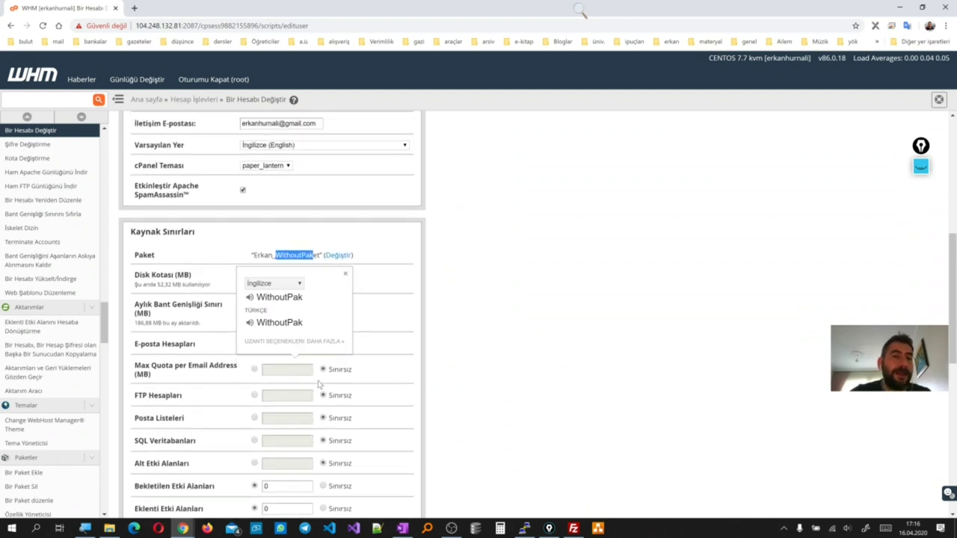
scroll(319, 384, up, 5)
click(184, 101)
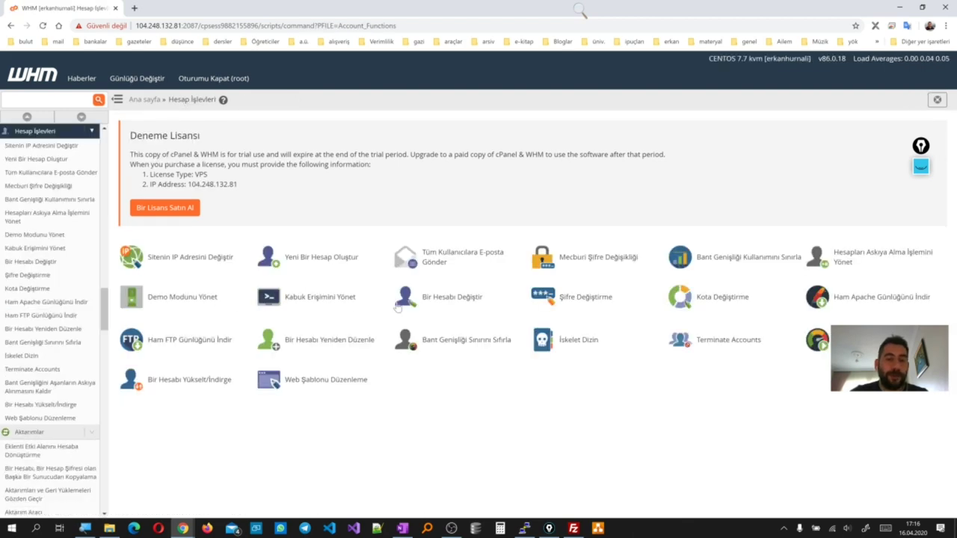
From the WHM home page, open the Erkan_WithoutPaket package in Bir Paket düzenle
click(144, 99)
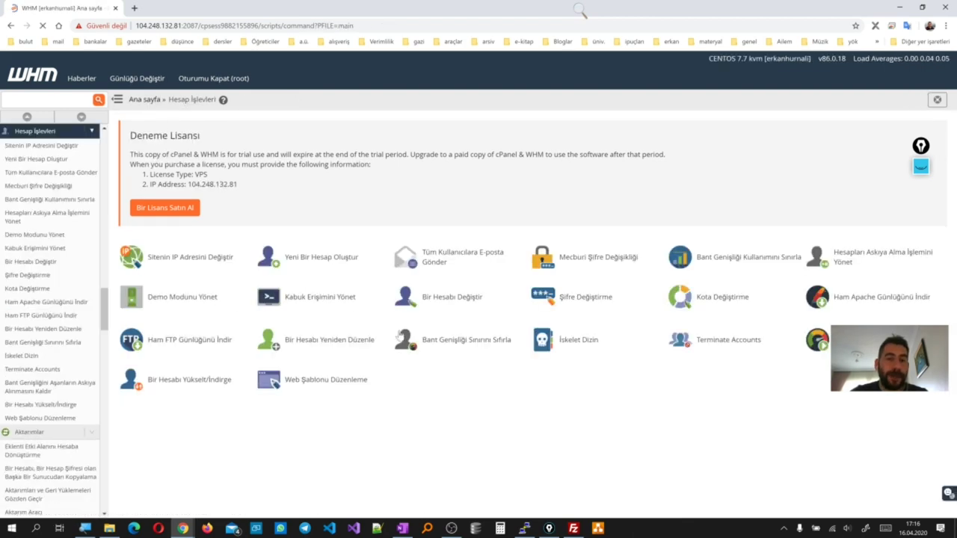
scroll(315, 407, down, 2)
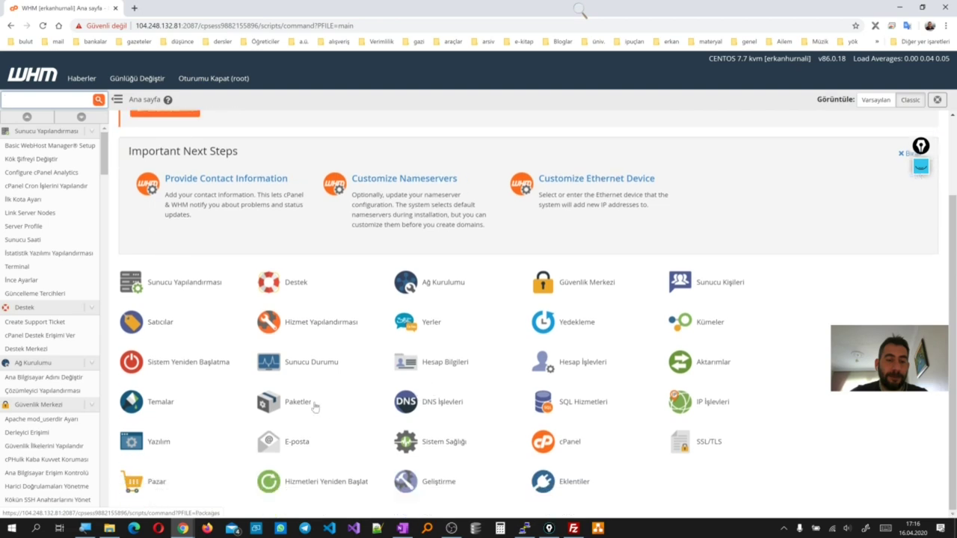
click(299, 404)
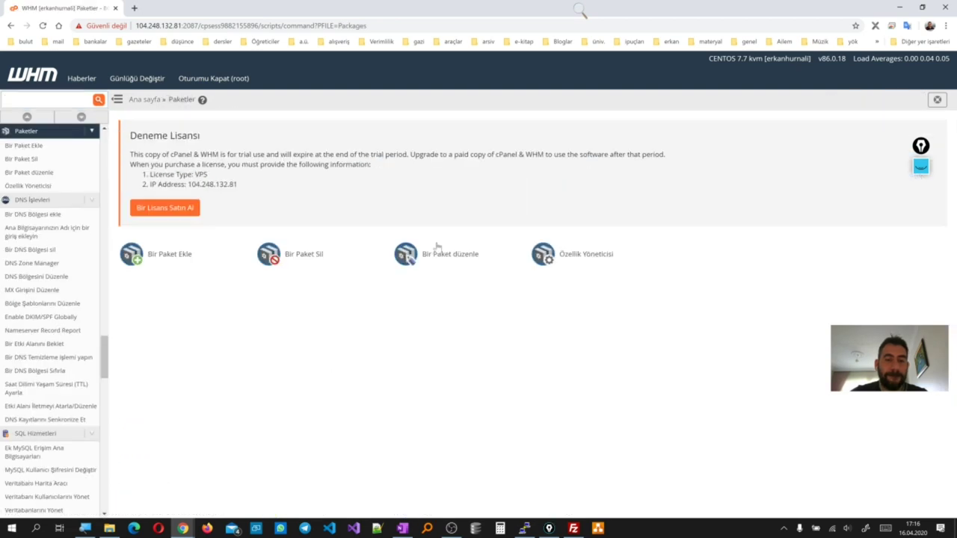
click(440, 256)
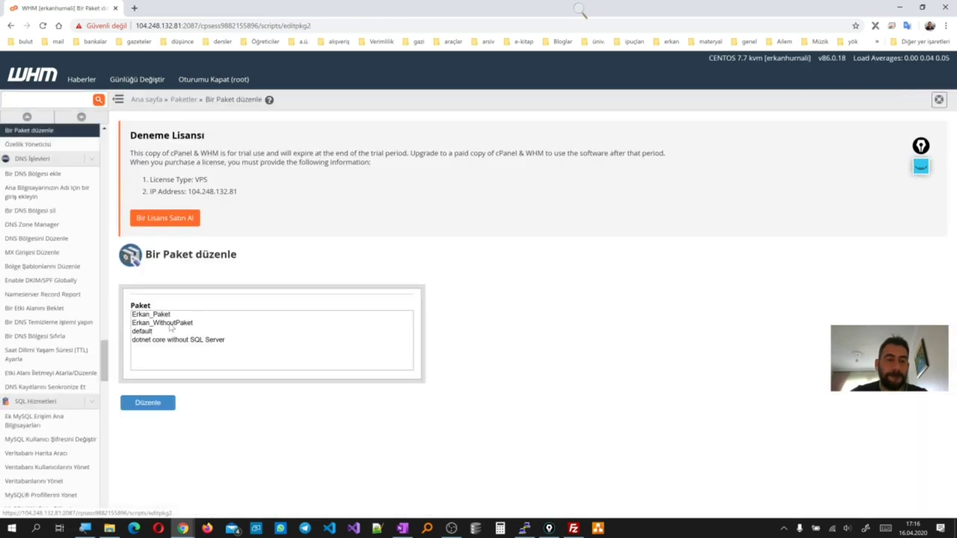
click(169, 323)
click(150, 403)
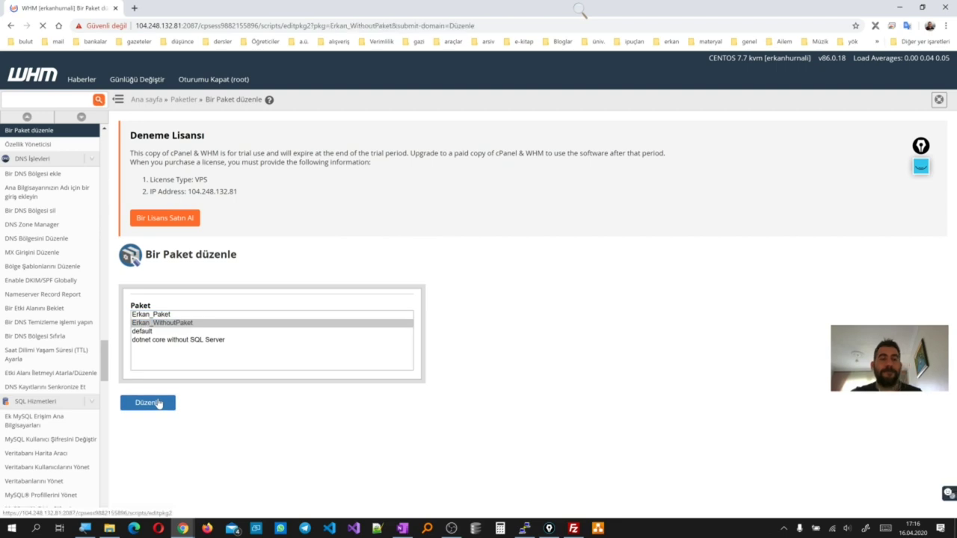
Review the Kaynaklar limits, noting unlimited disk quota and leaving FTP accounts unlimited
scroll(160, 396, down, 4)
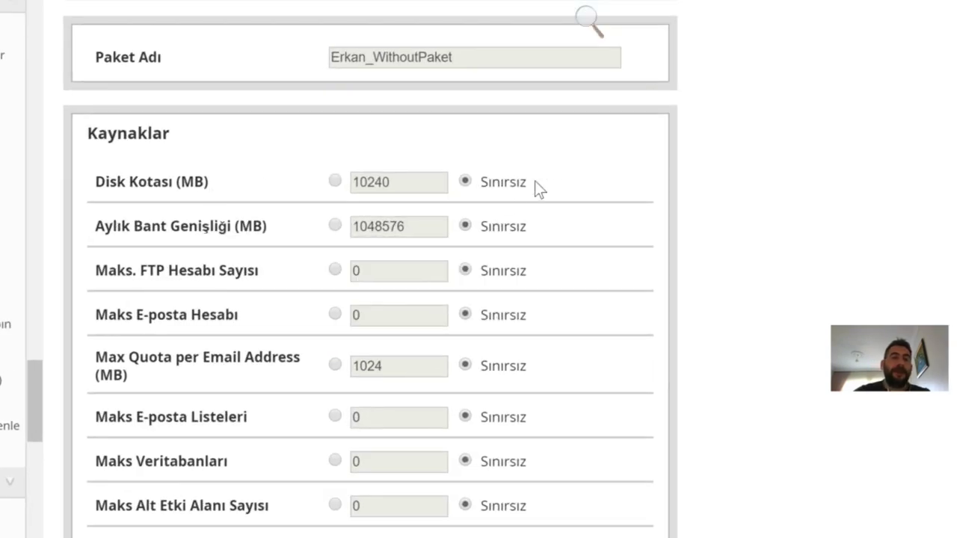
drag(524, 183, 480, 182)
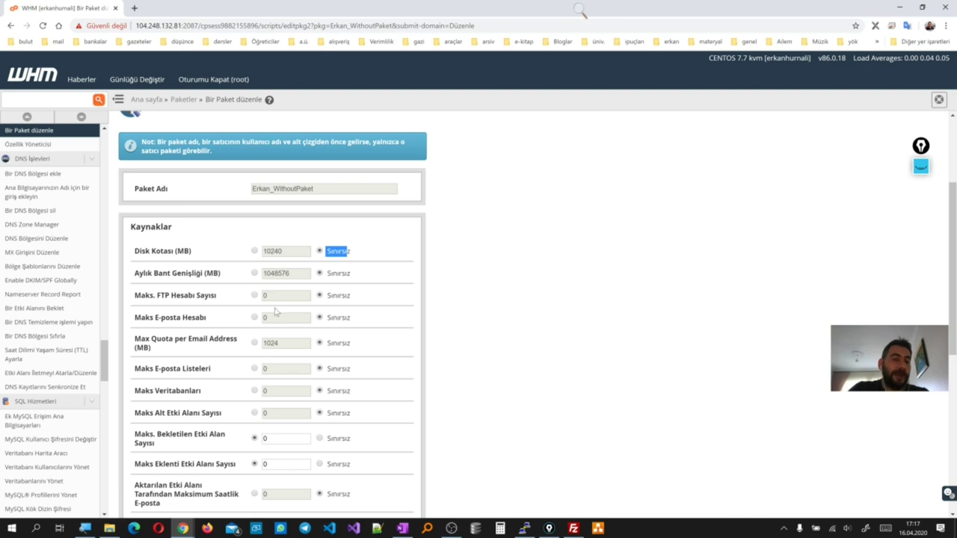
scroll(275, 311, down, 1)
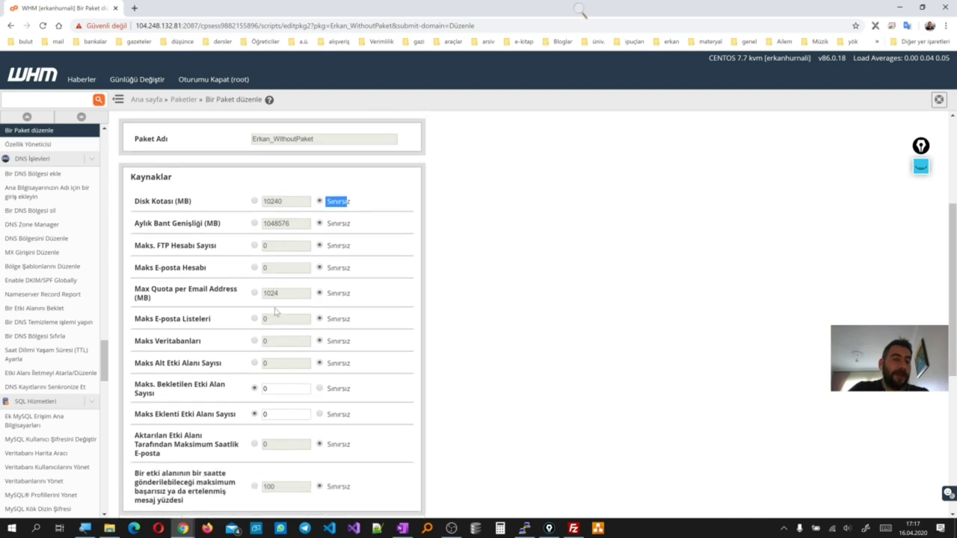
click(254, 246)
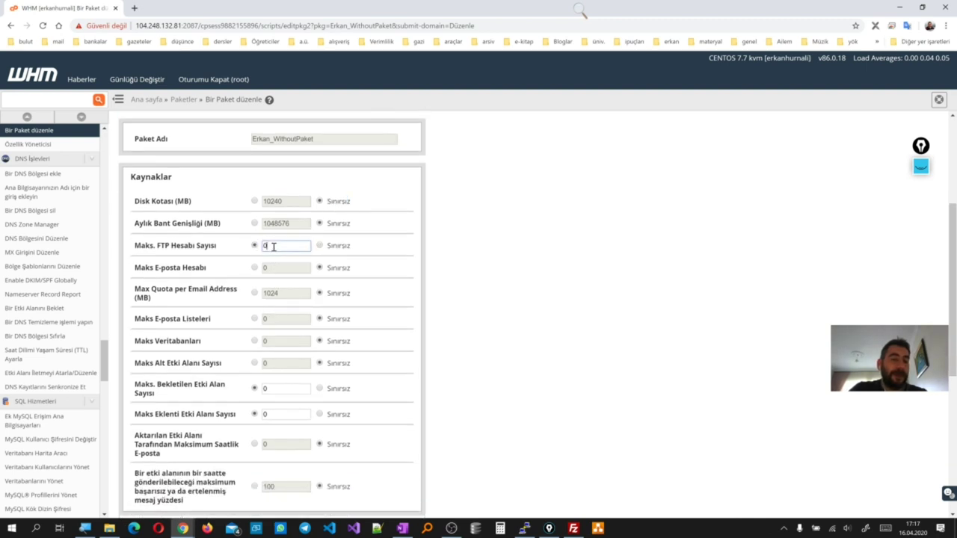
text(2)
click(320, 246)
Scroll through the Ayarlar and NexusCore sections to check the ASP.NET Core option
scroll(335, 284, down, 2)
scroll(337, 284, up, 1)
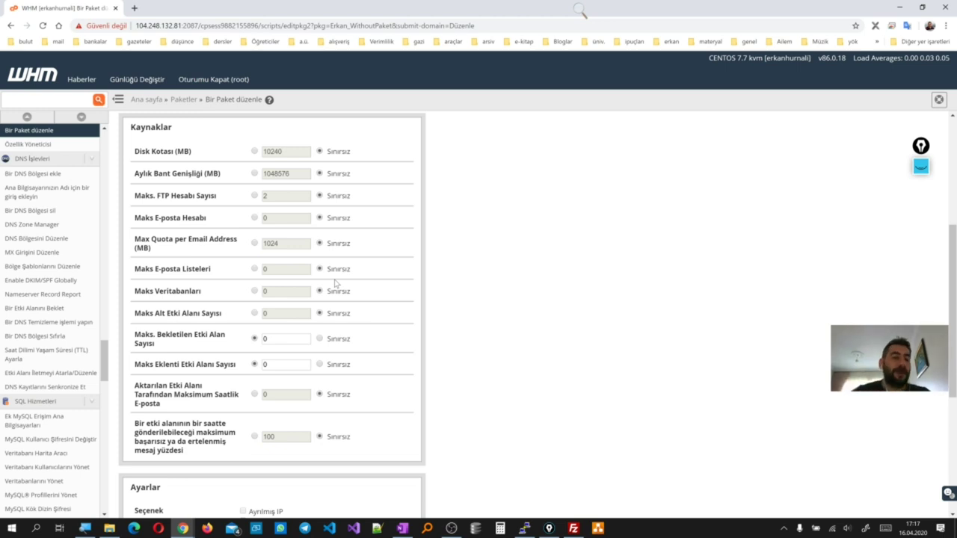
scroll(329, 293, down, 3)
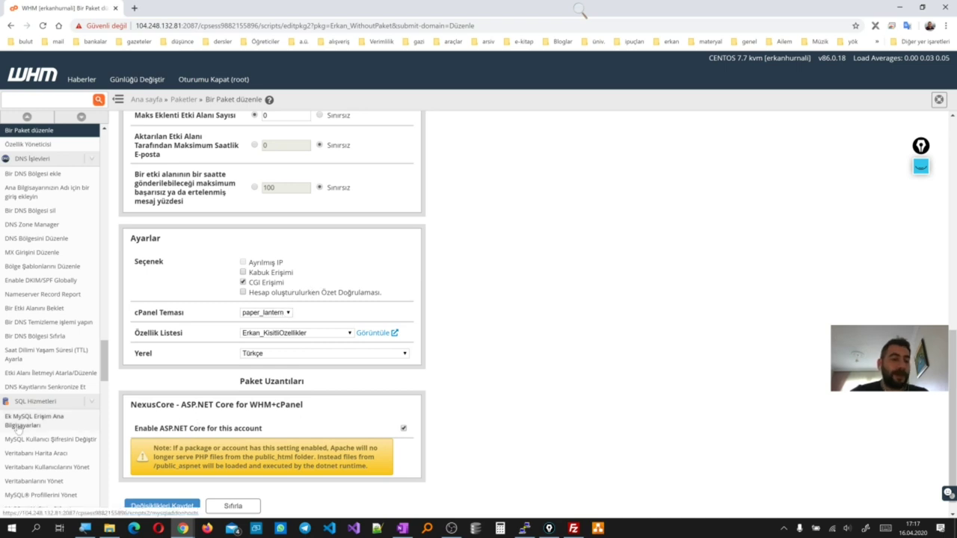
scroll(41, 425, down, 5)
scroll(41, 425, down, 10)
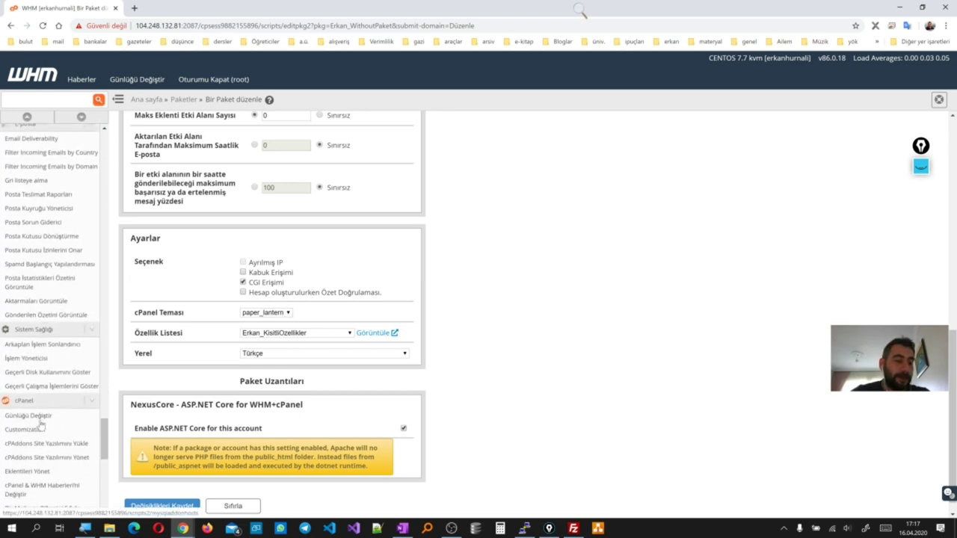
scroll(41, 425, down, 4)
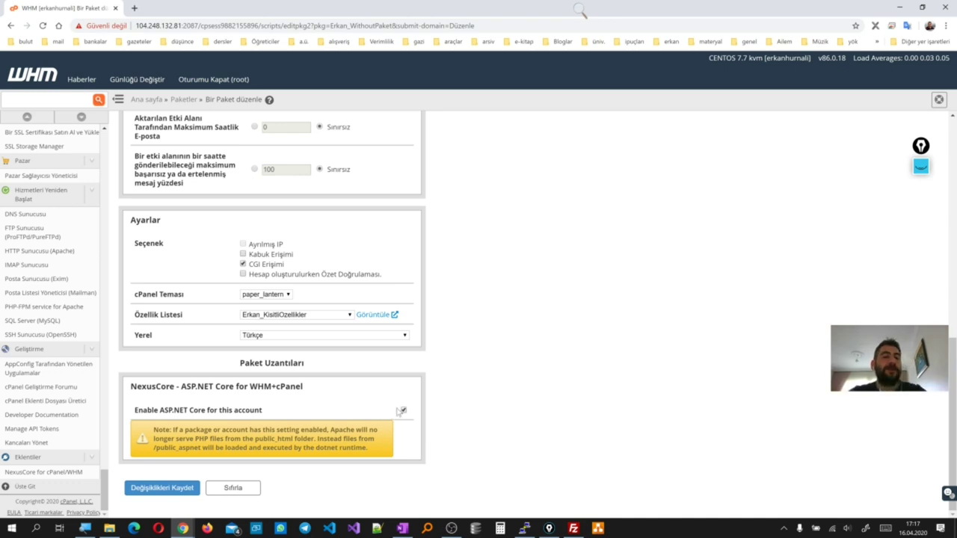
scroll(400, 411, up, 15)
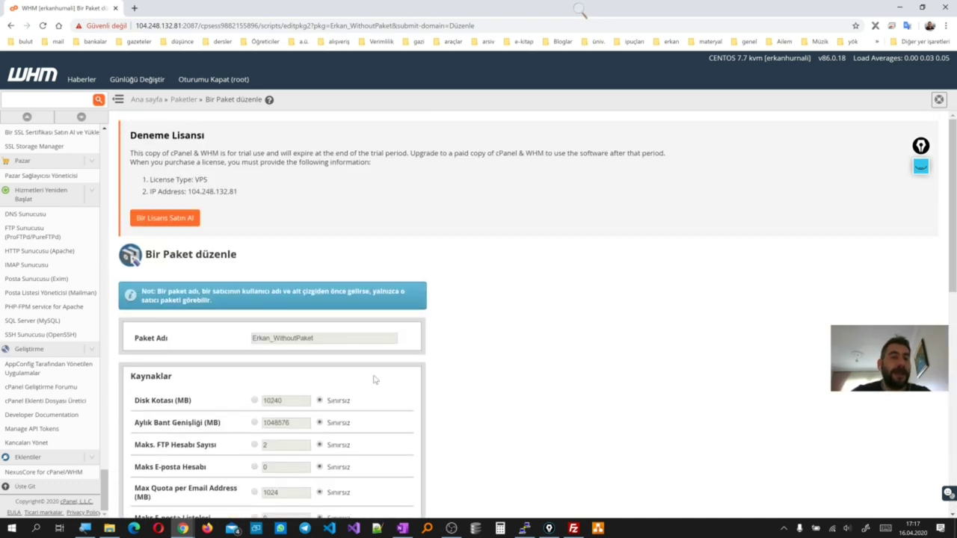
Open Hesap İşlevleri > Bir Hesabı Değiştir and scroll to the account's NexusCore ASP.NET Core setting
click(187, 100)
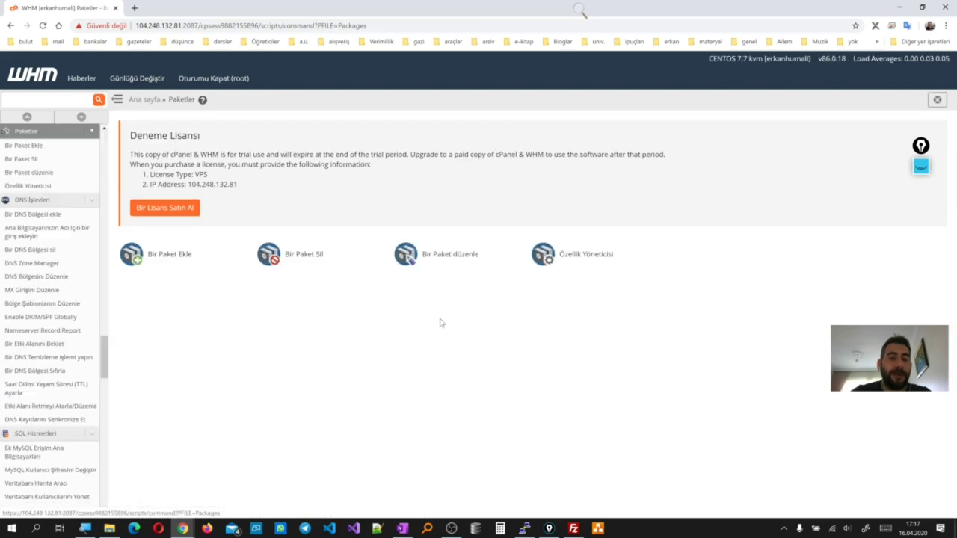
click(147, 100)
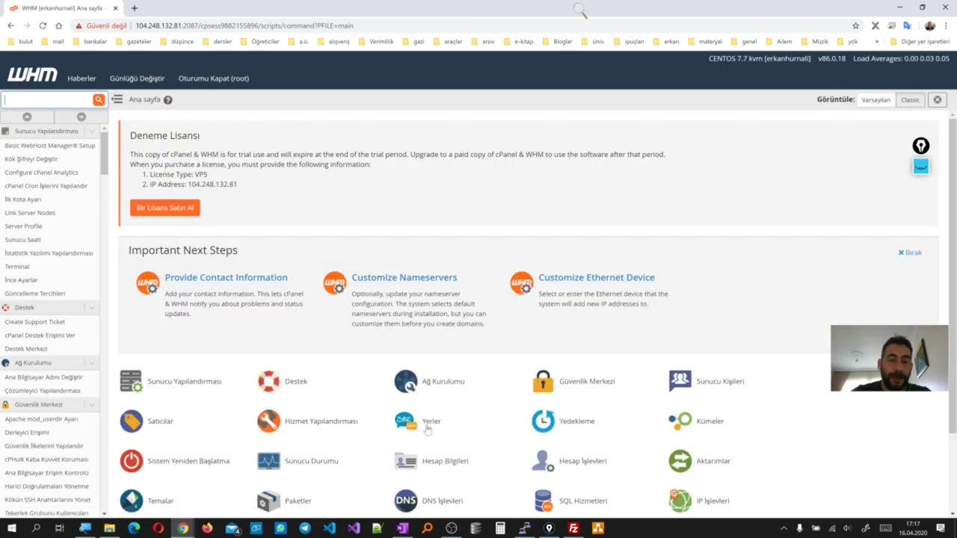
click(566, 463)
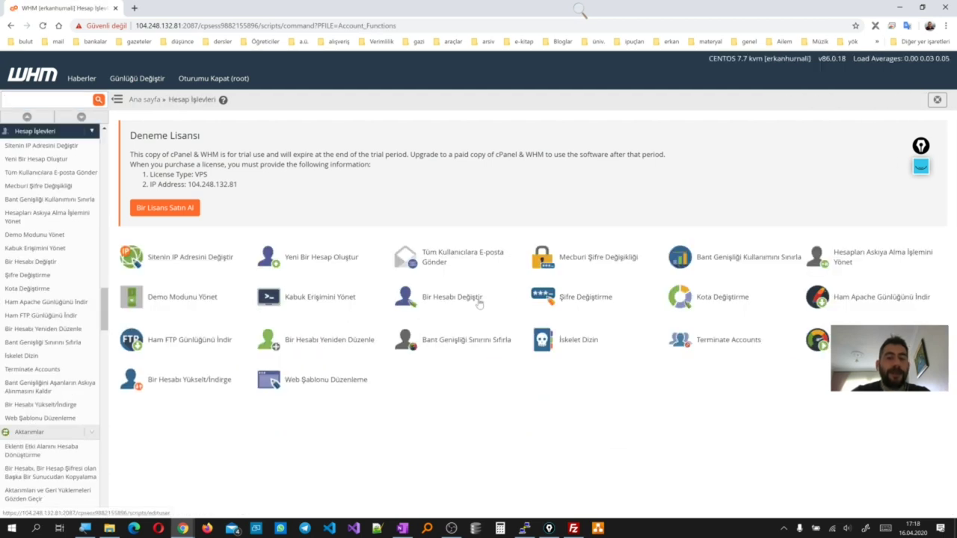
click(474, 300)
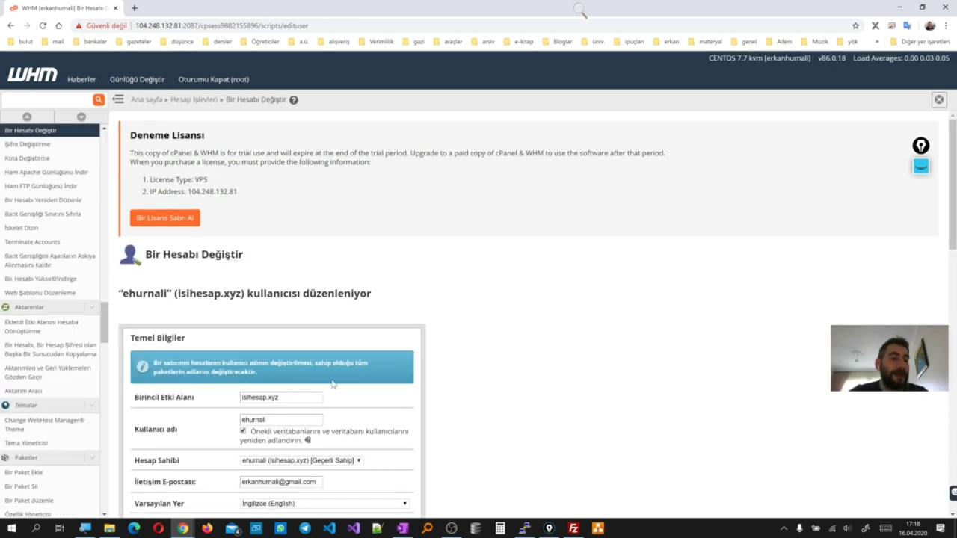
scroll(333, 383, down, 2)
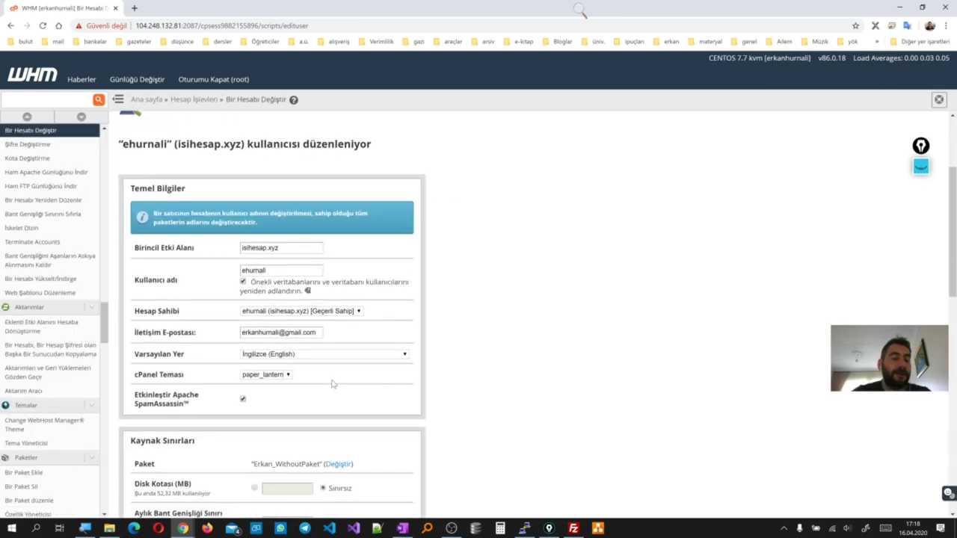
scroll(333, 383, down, 1)
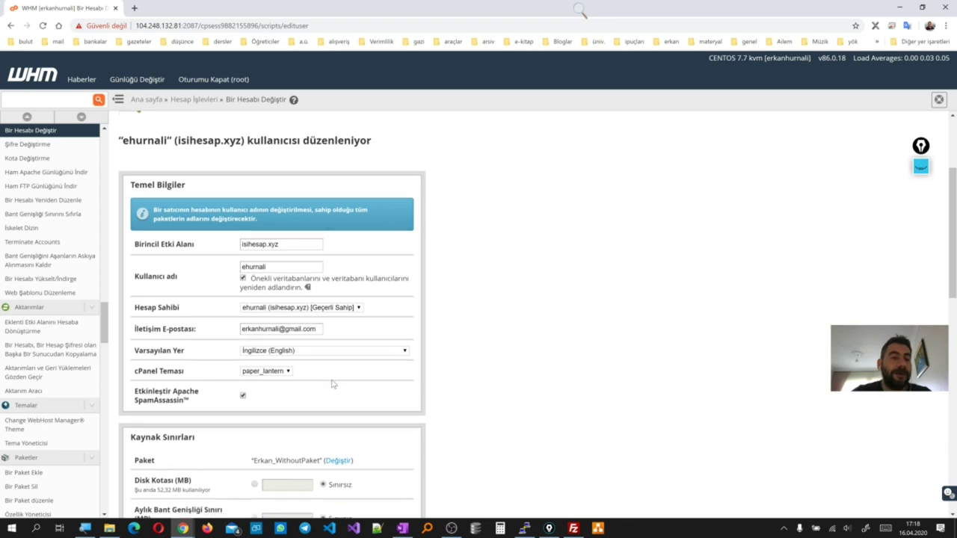
scroll(333, 384, down, 1)
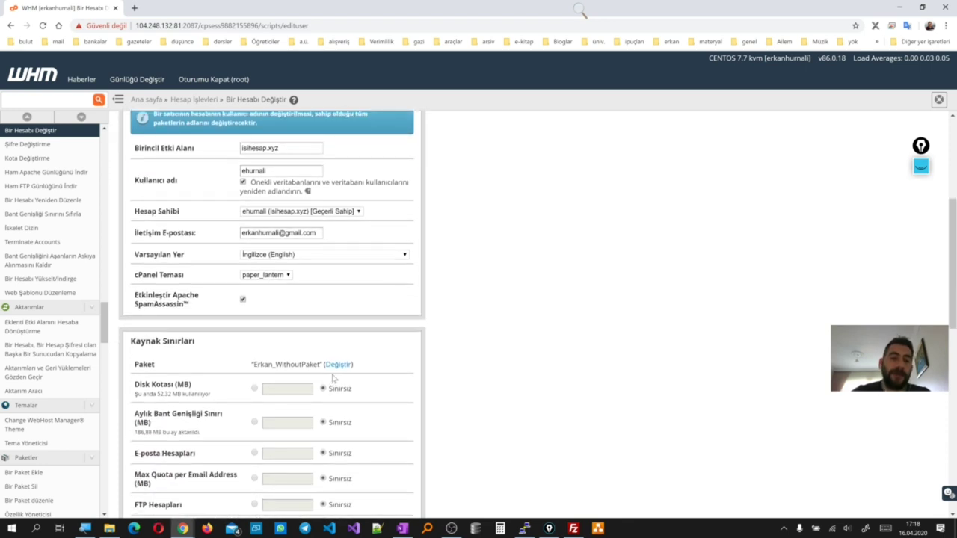
scroll(270, 217, up, 3)
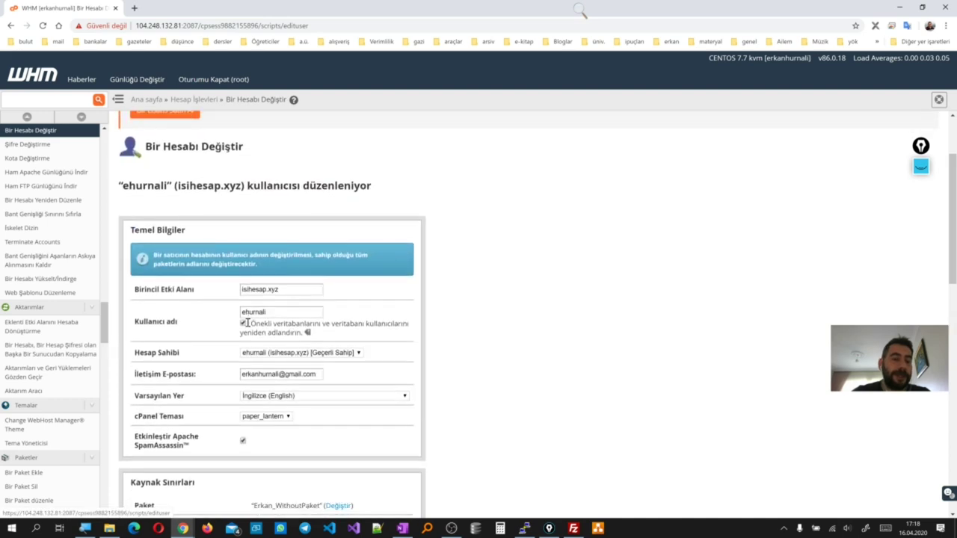
scroll(247, 322, down, 5)
scroll(248, 322, down, 8)
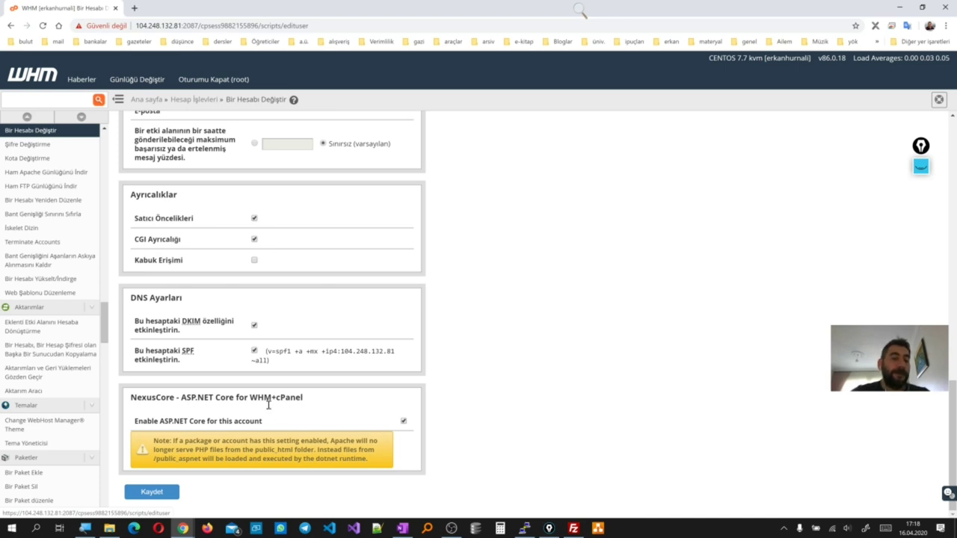
Open the server's IP address in a new tab on port 2083 instead of 2087
click(187, 26)
click(192, 25)
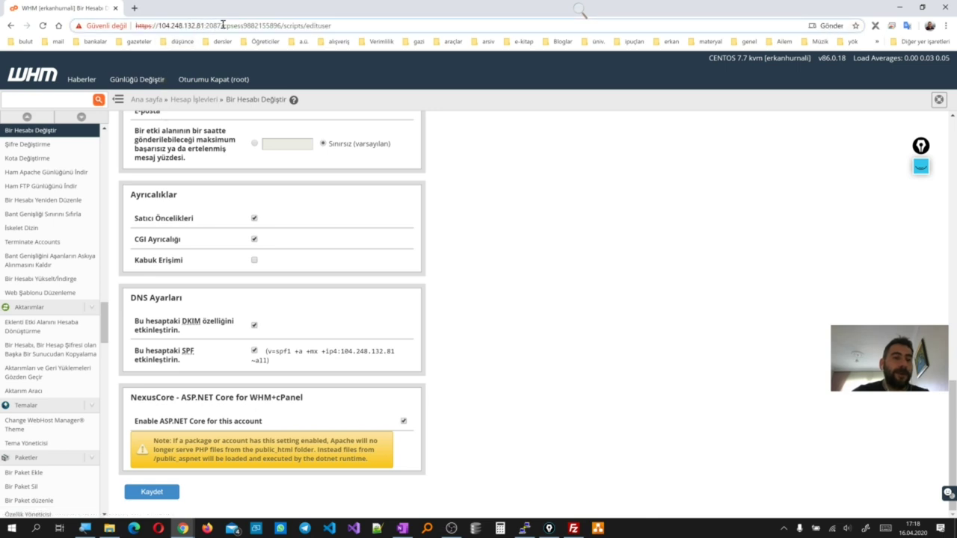
drag(221, 25, 157, 25)
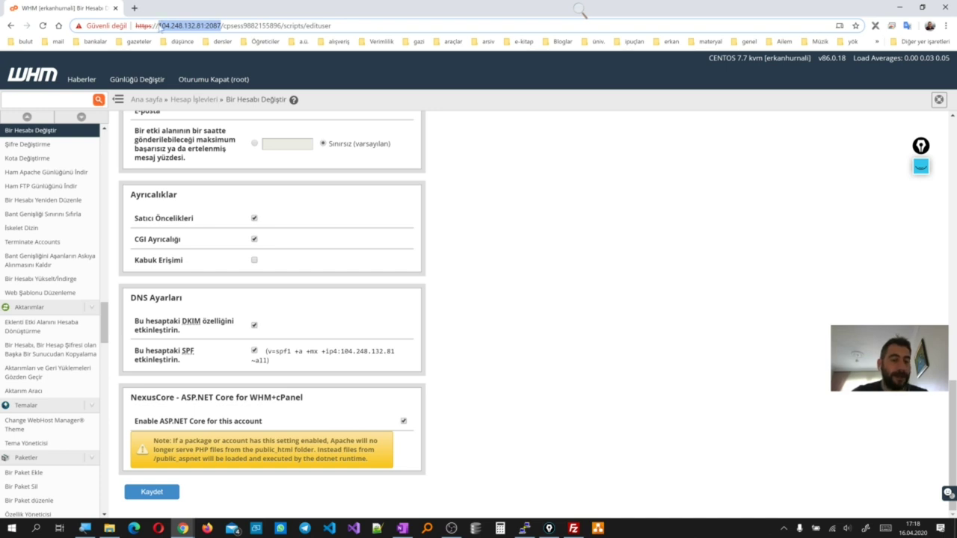
key(ctrl+c)
click(135, 8)
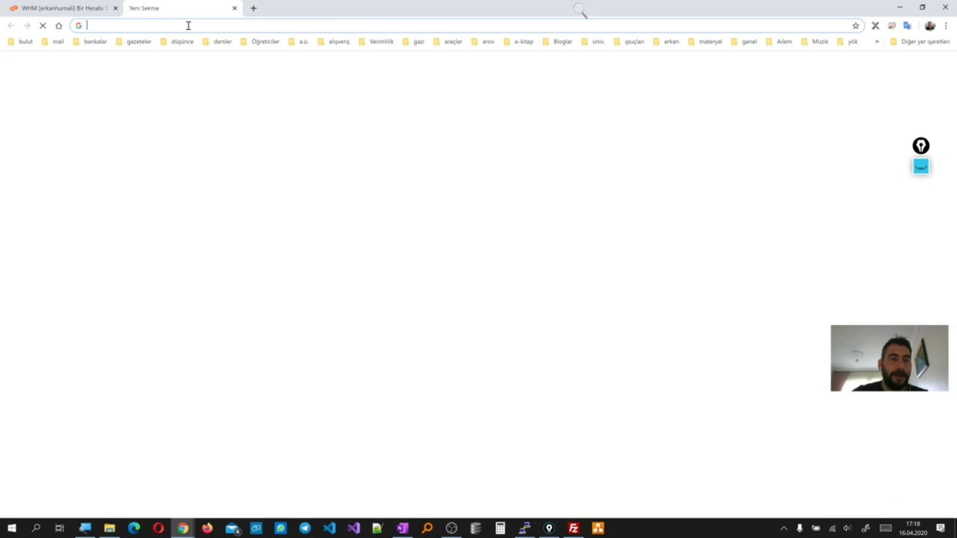
right_click(187, 26)
click(209, 92)
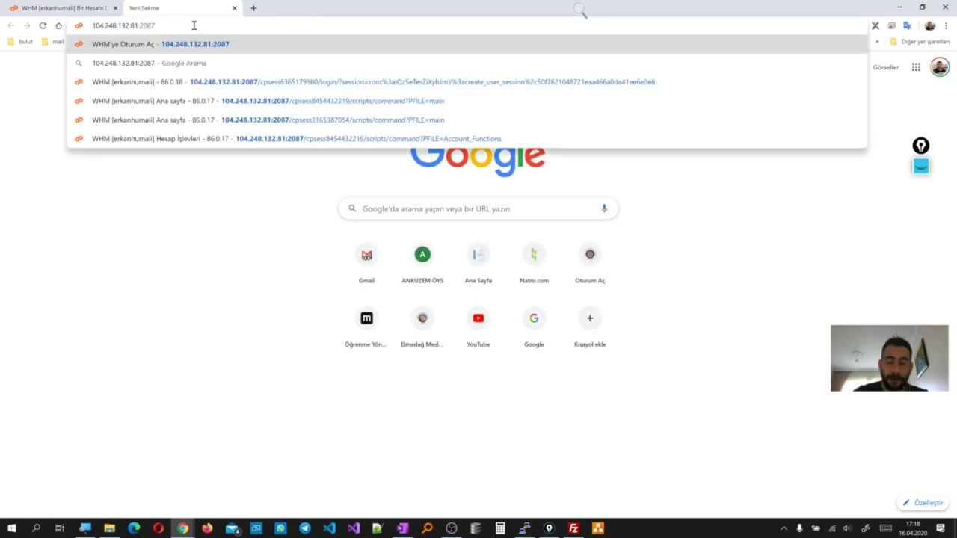
key(BackSpace)
text(3)
key(Return)
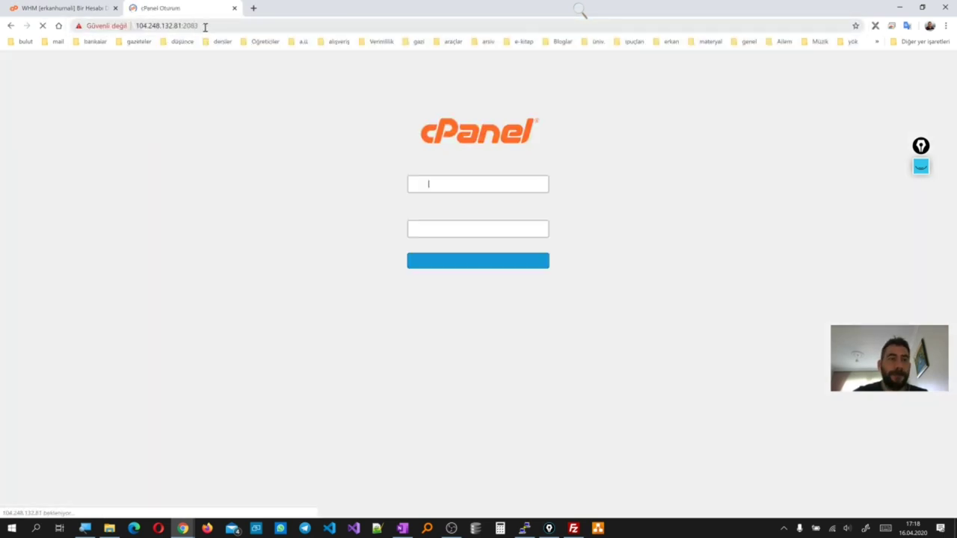
Sign in to cPanel with the hosting account's username and password
click(455, 184)
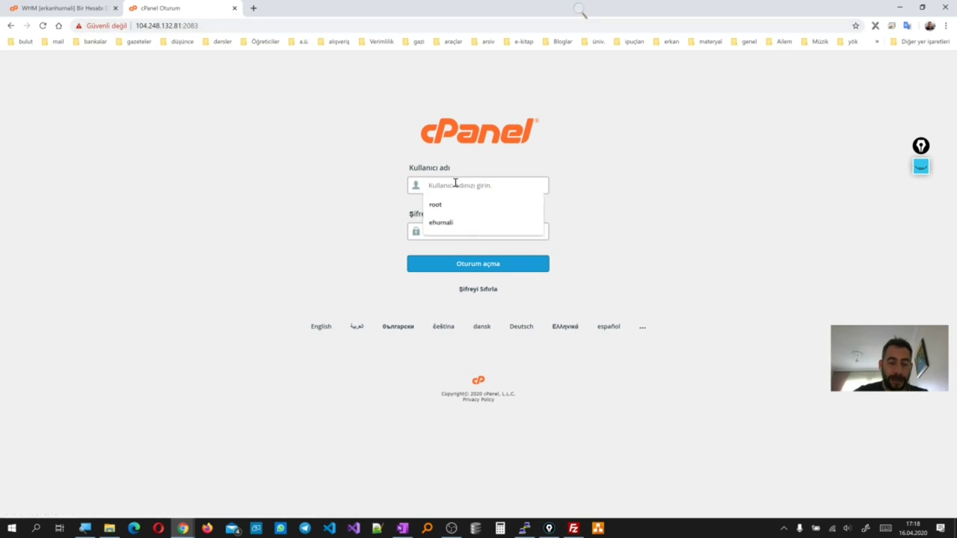
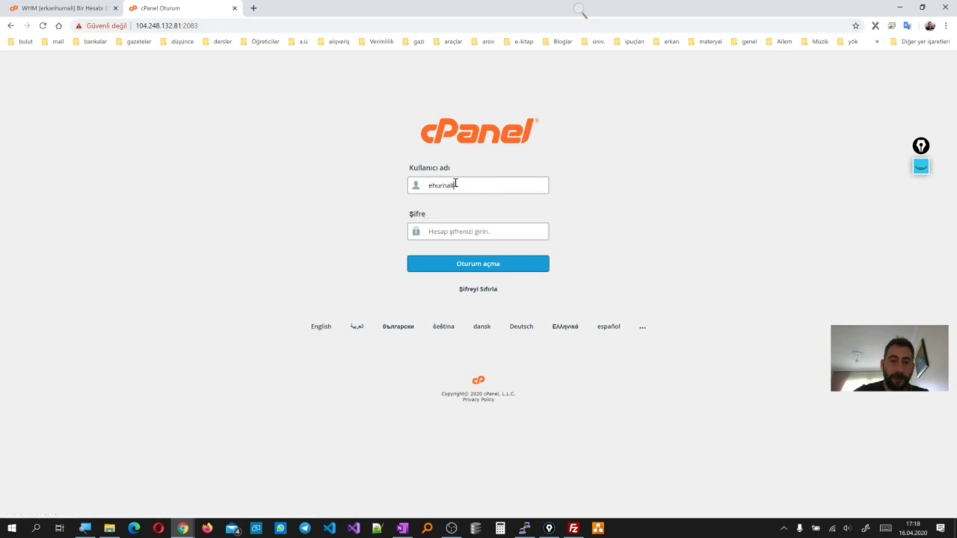
text(*)
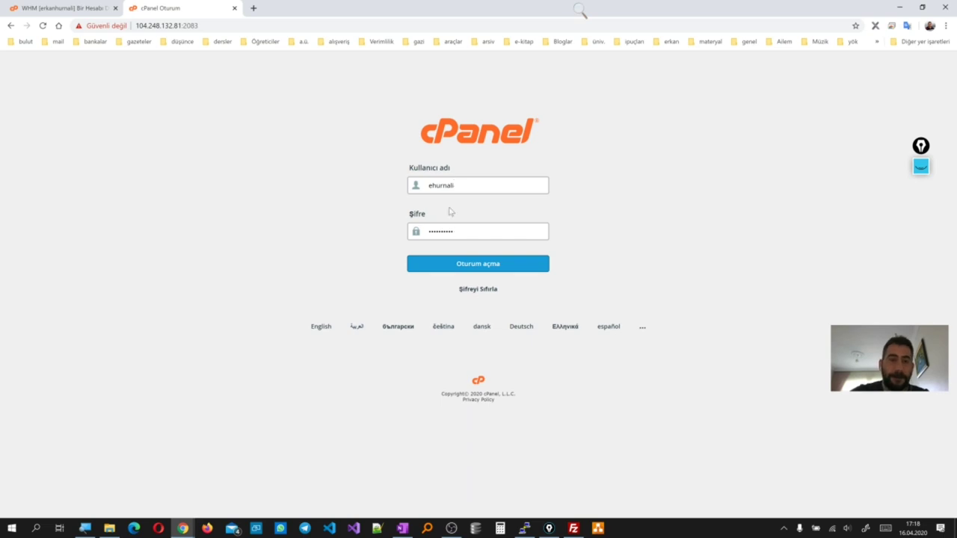
click(459, 264)
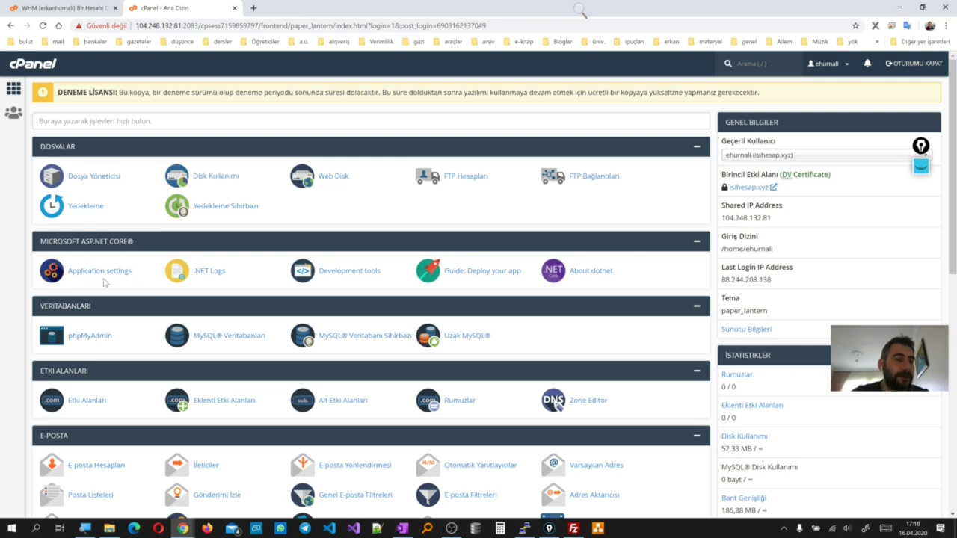
Bring the cPanel window forward, look over its home page, and minimize the other account's window
mouse_move(183, 529)
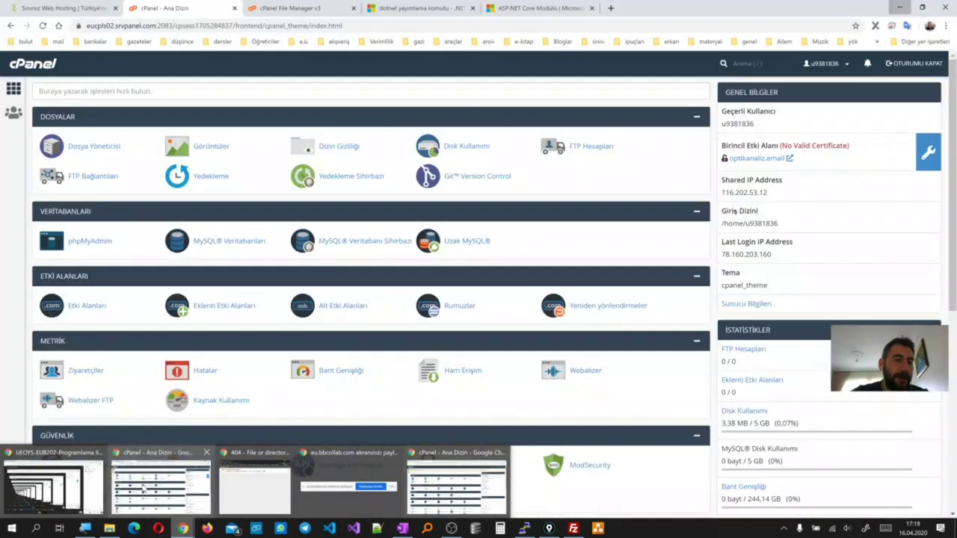
click(143, 488)
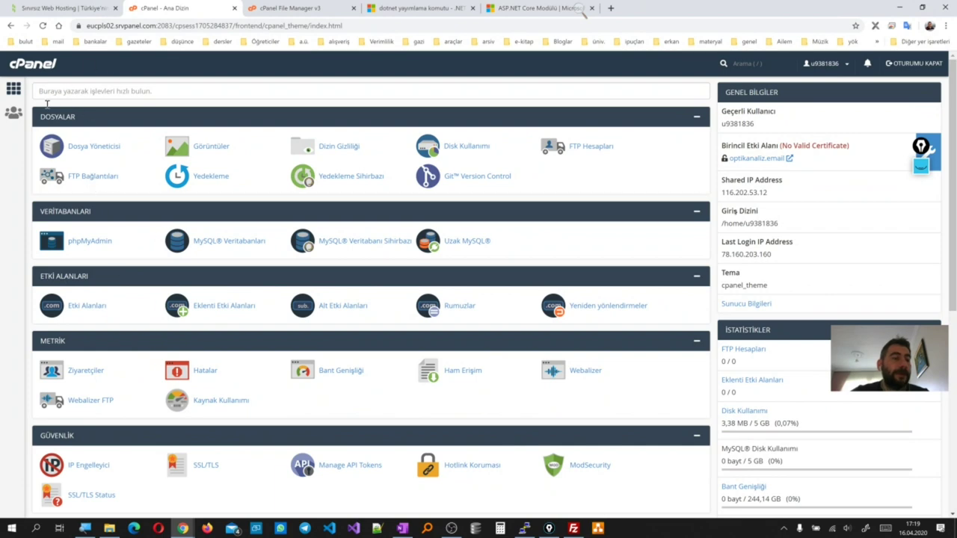
scroll(70, 299, down, 1)
scroll(64, 326, down, 2)
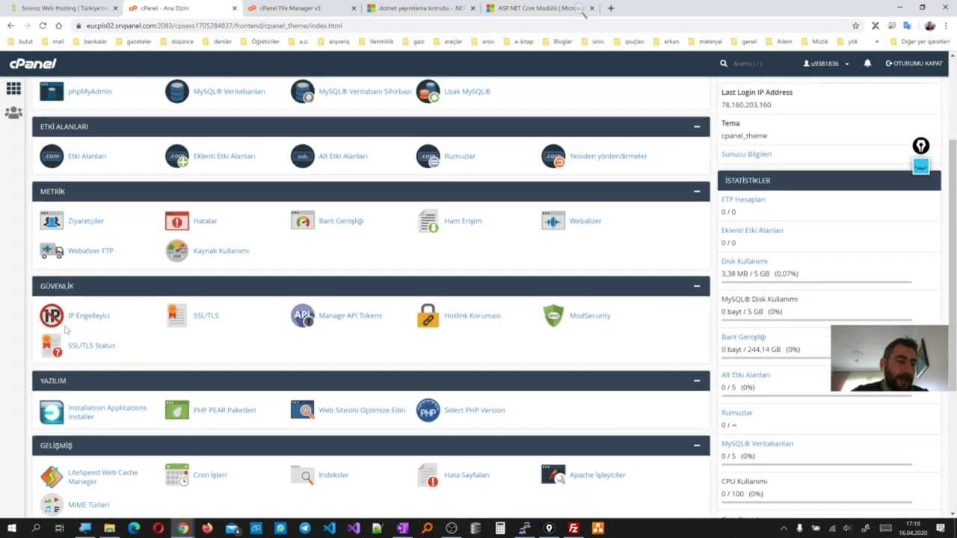
scroll(65, 329, down, 2)
scroll(65, 329, up, 5)
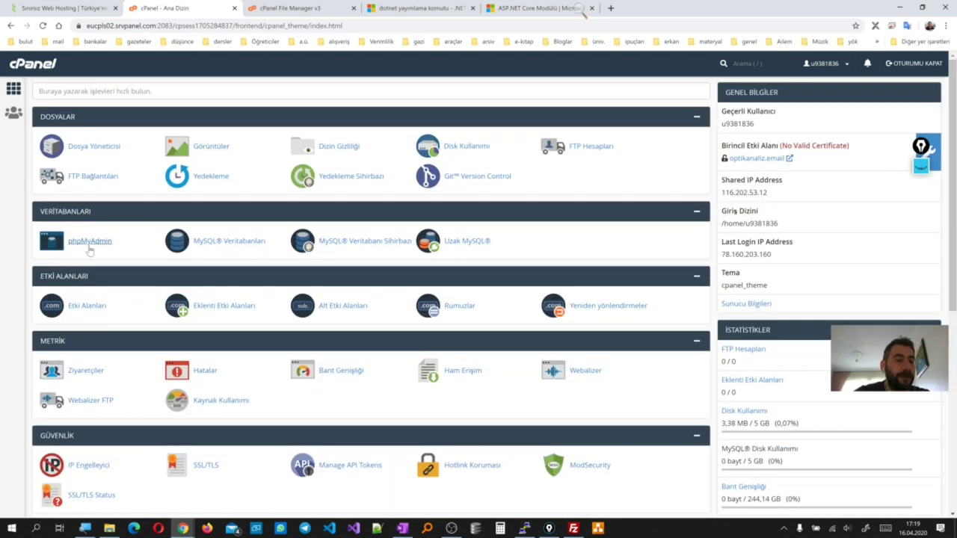
scroll(97, 324, down, 2)
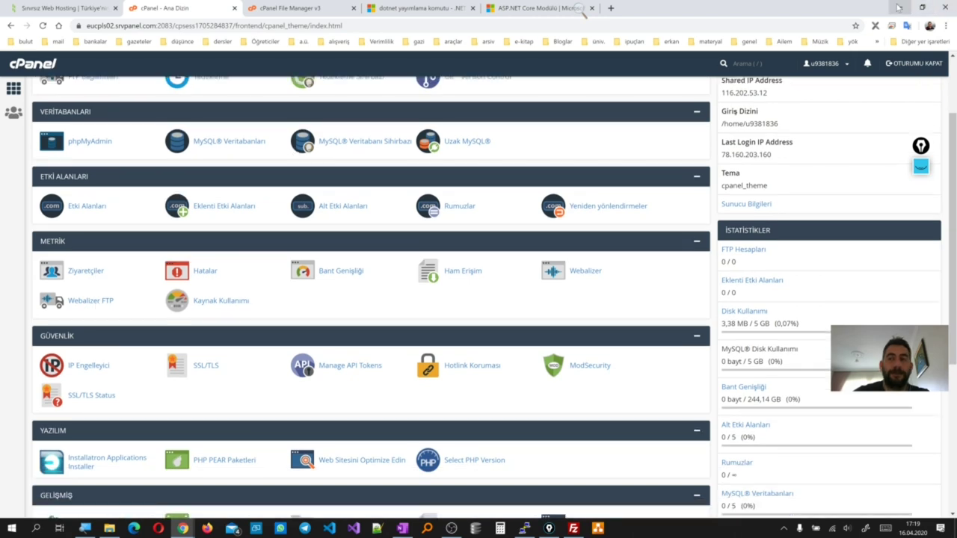
click(900, 7)
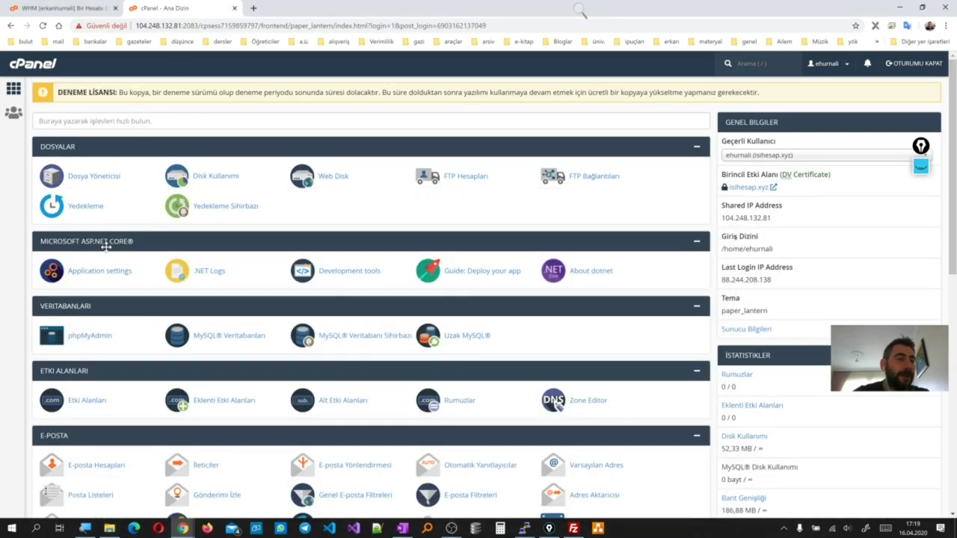
Open ASP.NET Core Application settings and keep the environment at Development
click(102, 271)
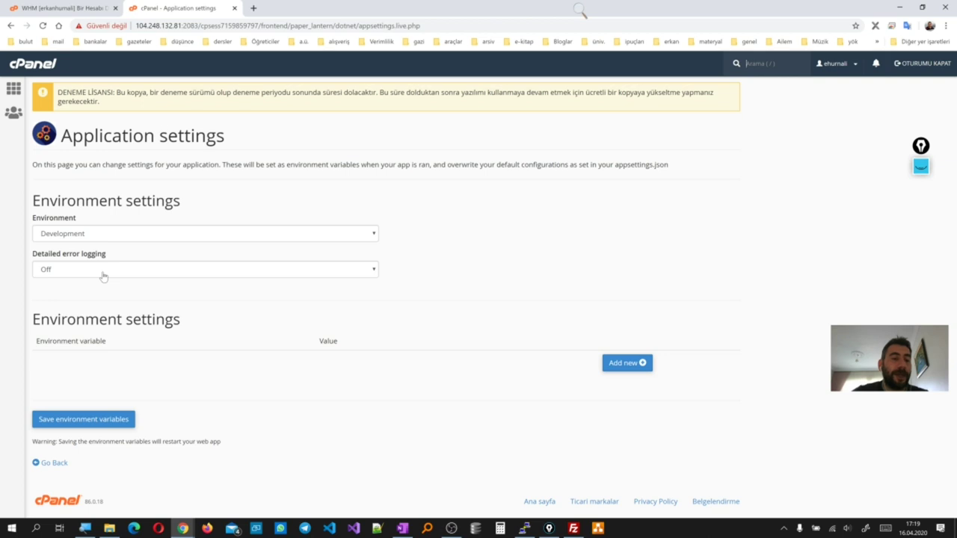
drag(121, 204, 33, 203)
click(58, 236)
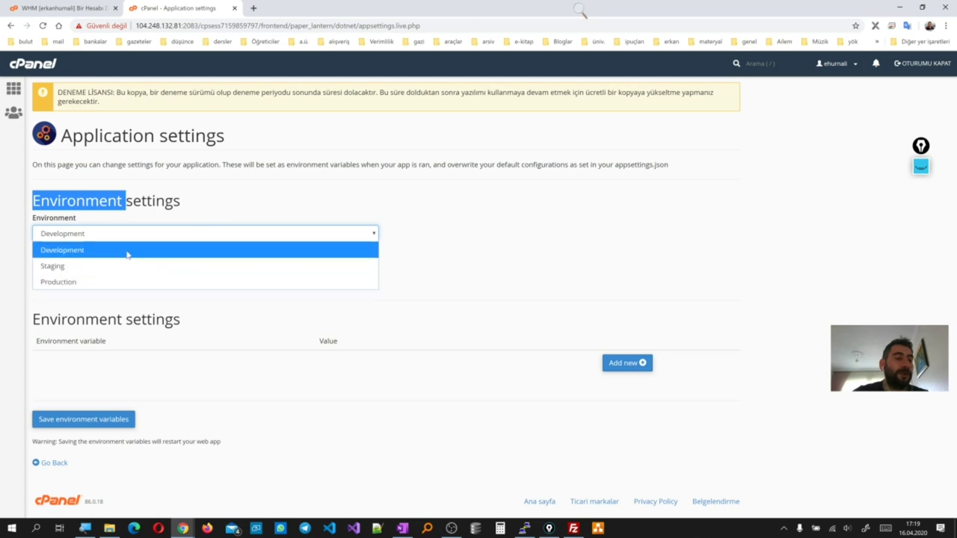
click(161, 233)
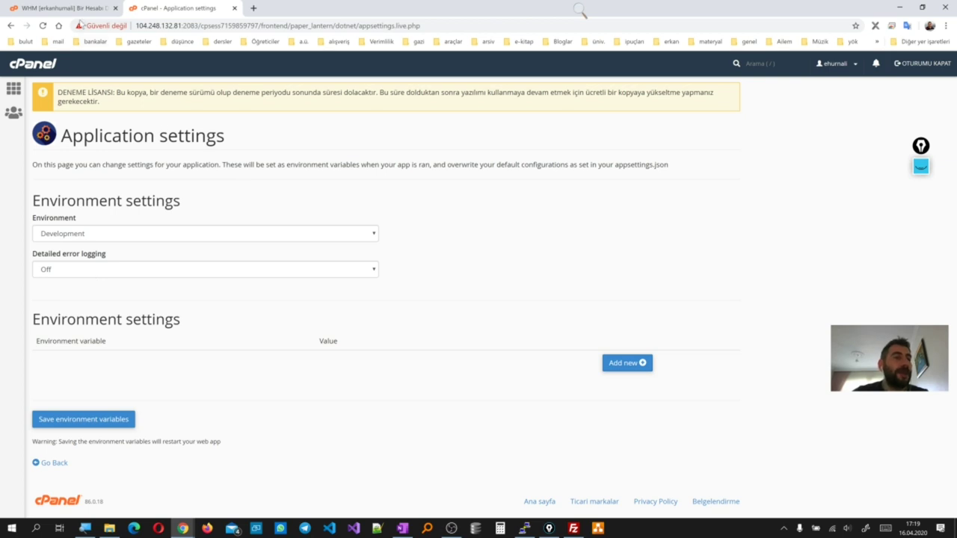
click(80, 11)
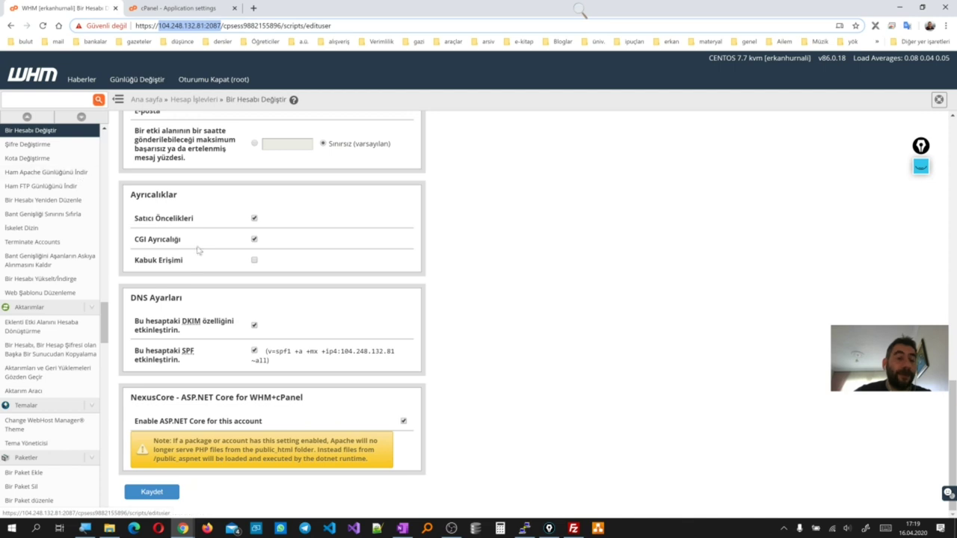
Disable ASP.NET Core for the account and save, keeping it on its current package
scroll(273, 320, up, 8)
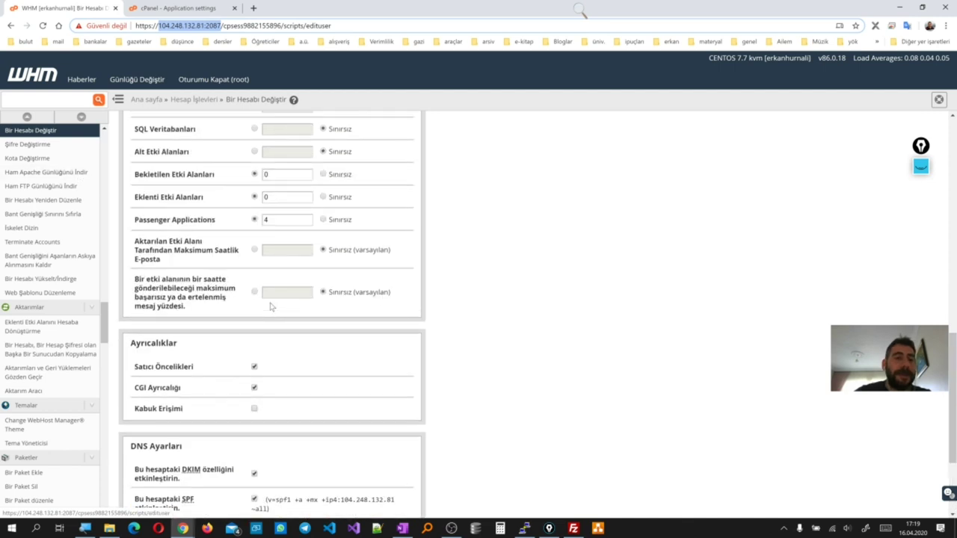
scroll(271, 306, up, 3)
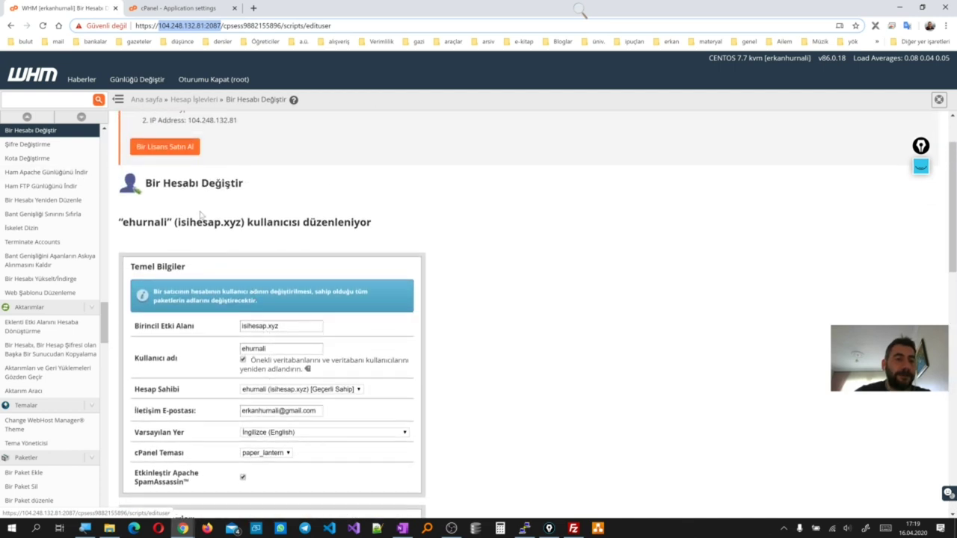
scroll(193, 292, down, 12)
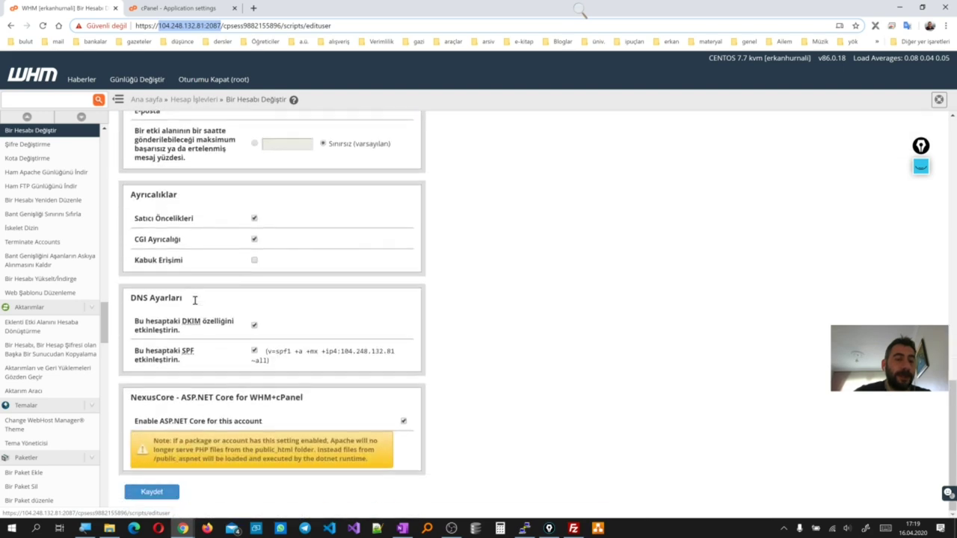
click(403, 423)
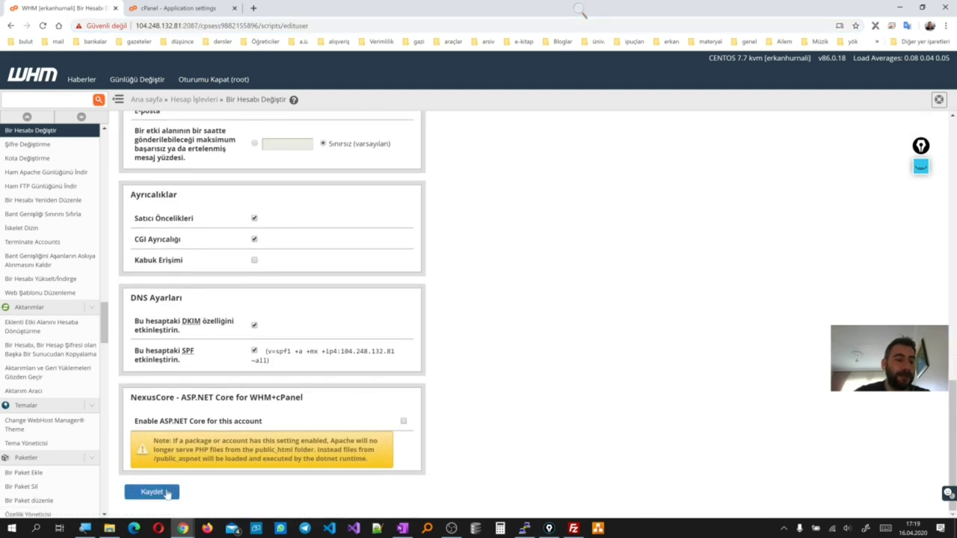
click(162, 492)
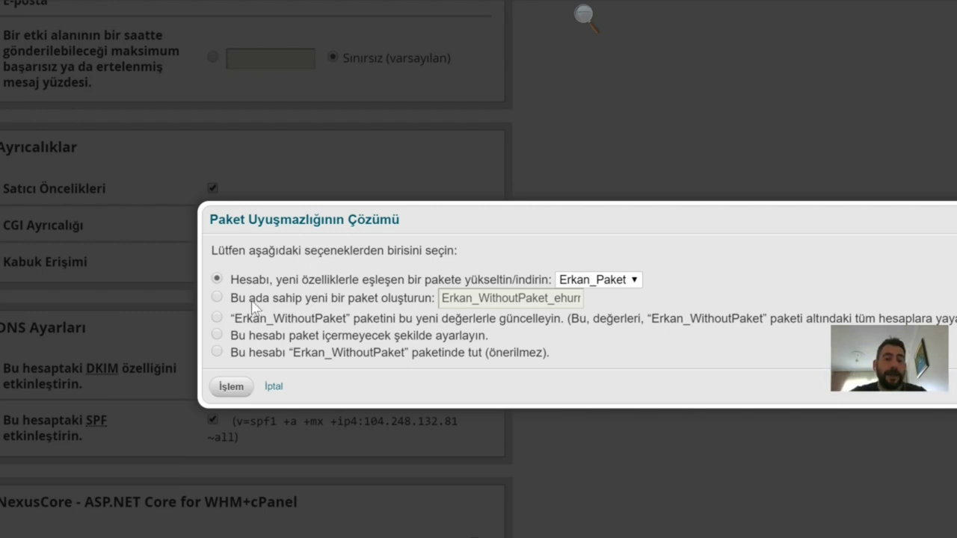
click(220, 353)
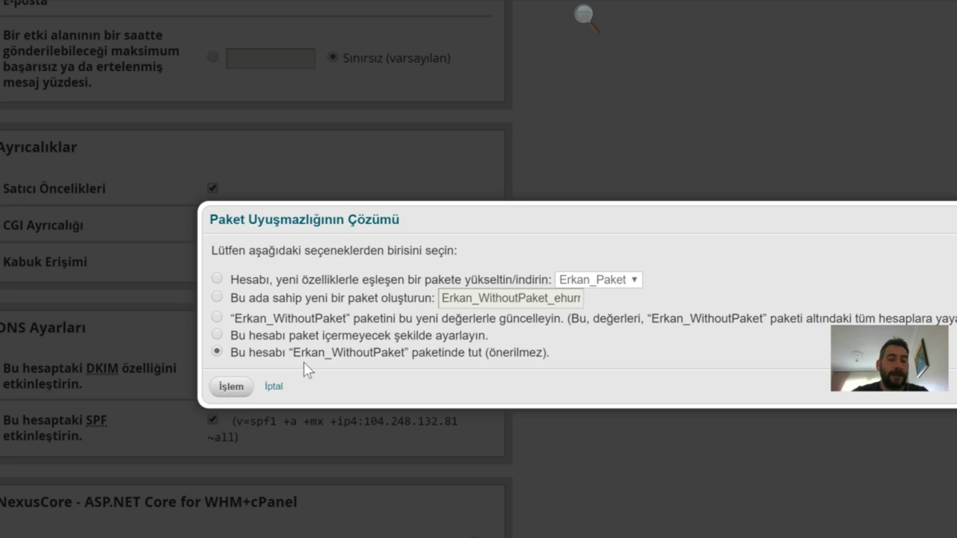
click(233, 391)
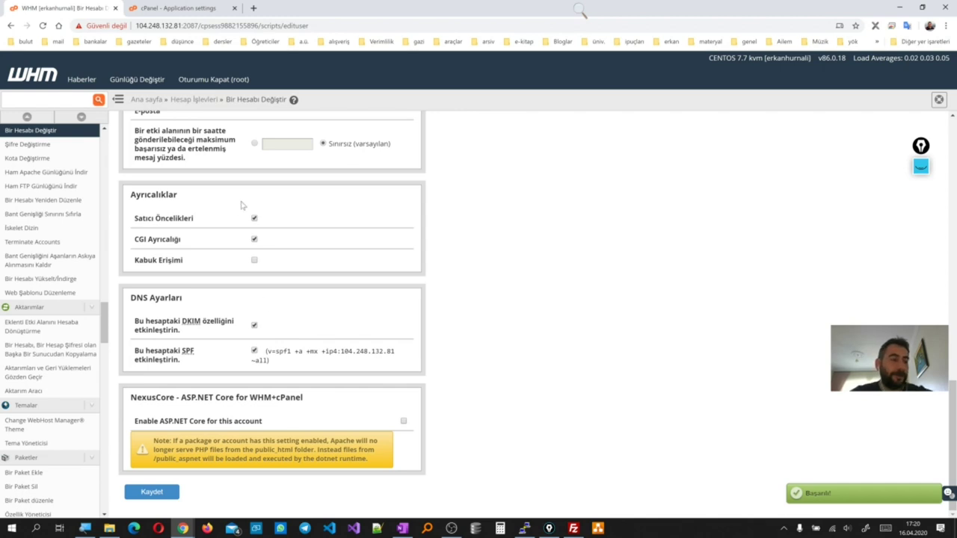
click(202, 7)
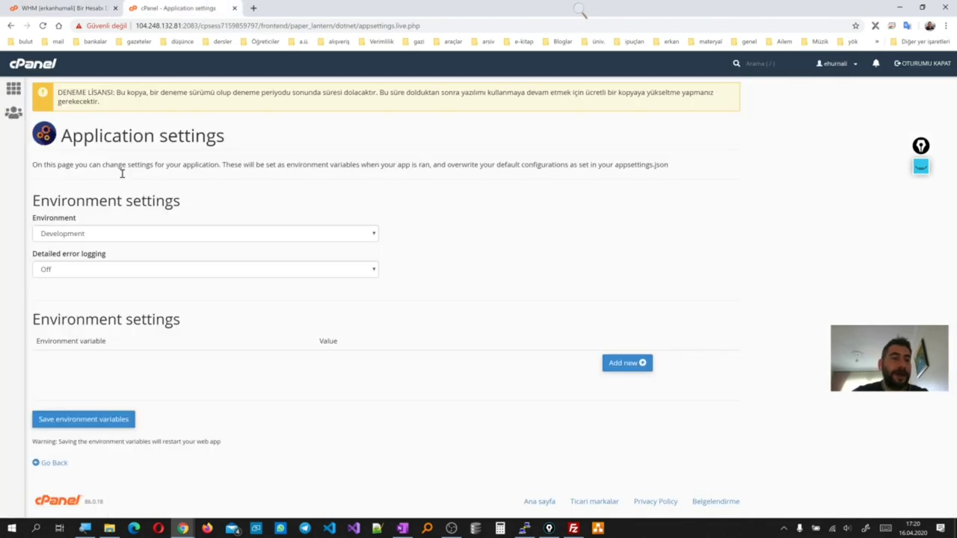
Reopen Application settings and translate its 'dotnet core is not enabled' error, comparing with WHM
click(13, 88)
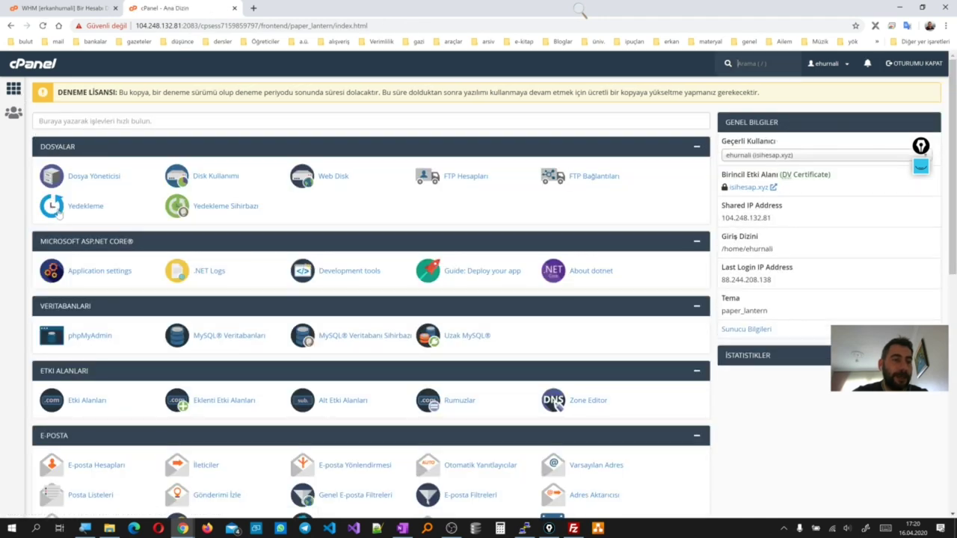
click(92, 273)
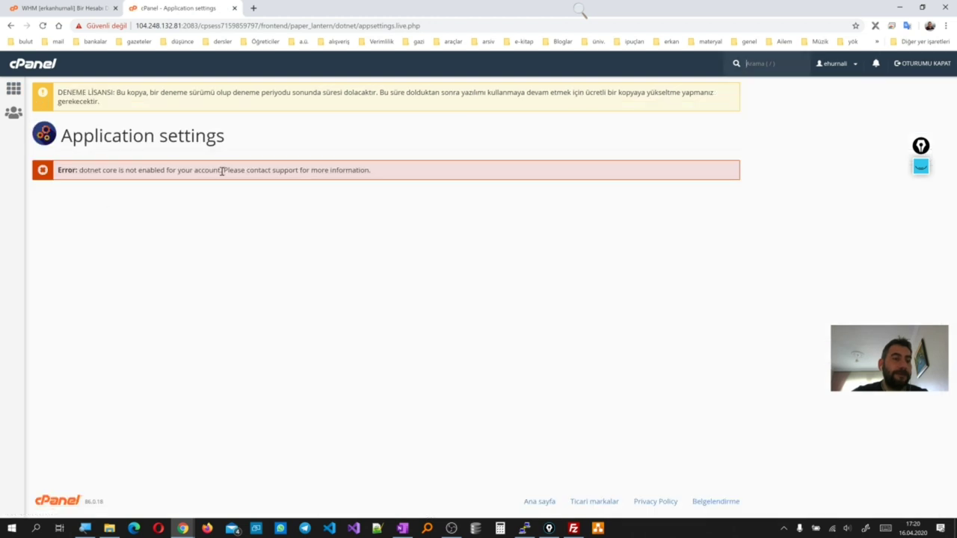
drag(378, 174, 77, 172)
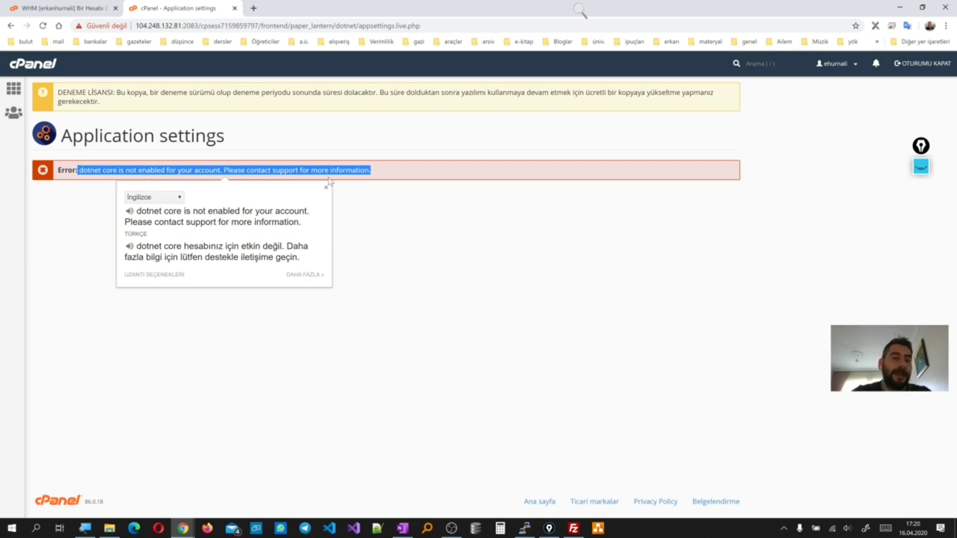
click(415, 224)
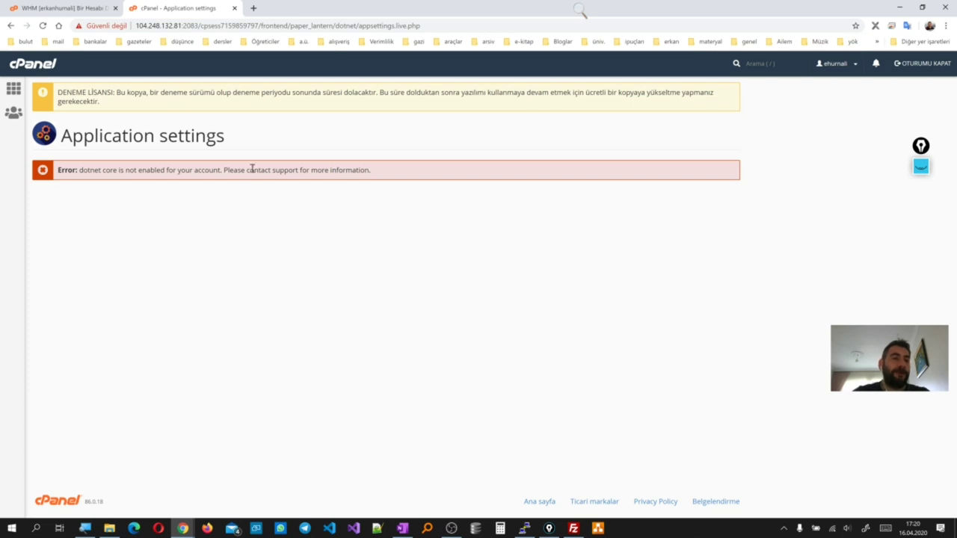
click(90, 4)
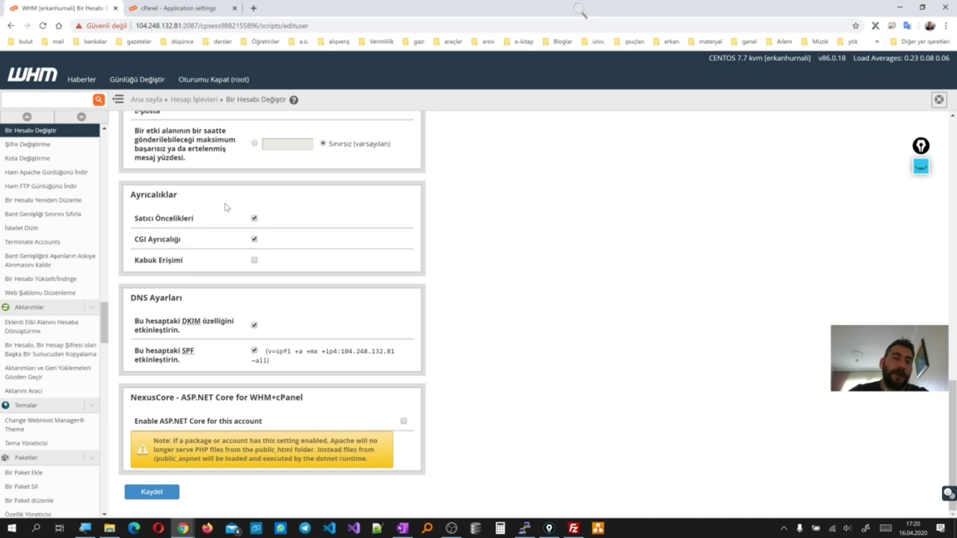
click(211, 9)
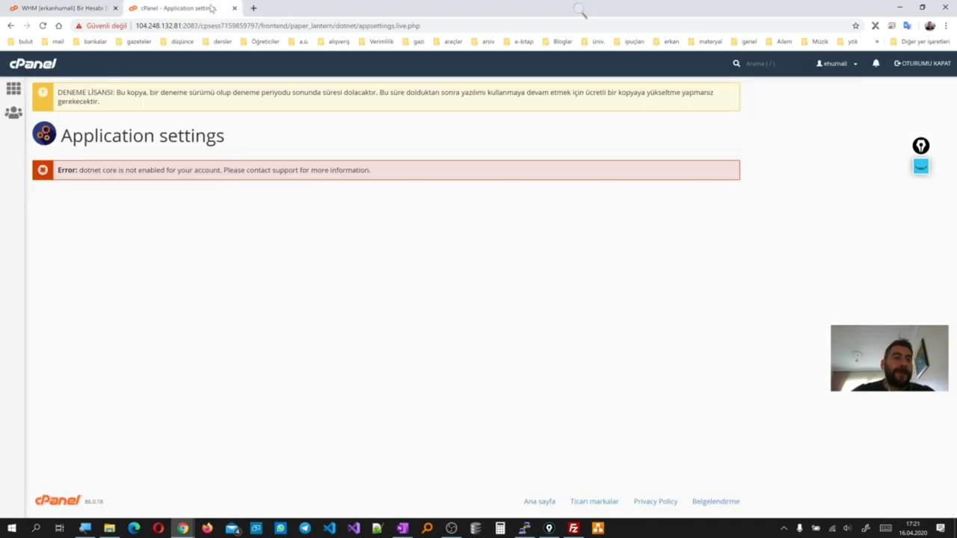
Re-enable and save ASP.NET Core for the account in WHM, then recheck cPanel's Application settings
click(82, 8)
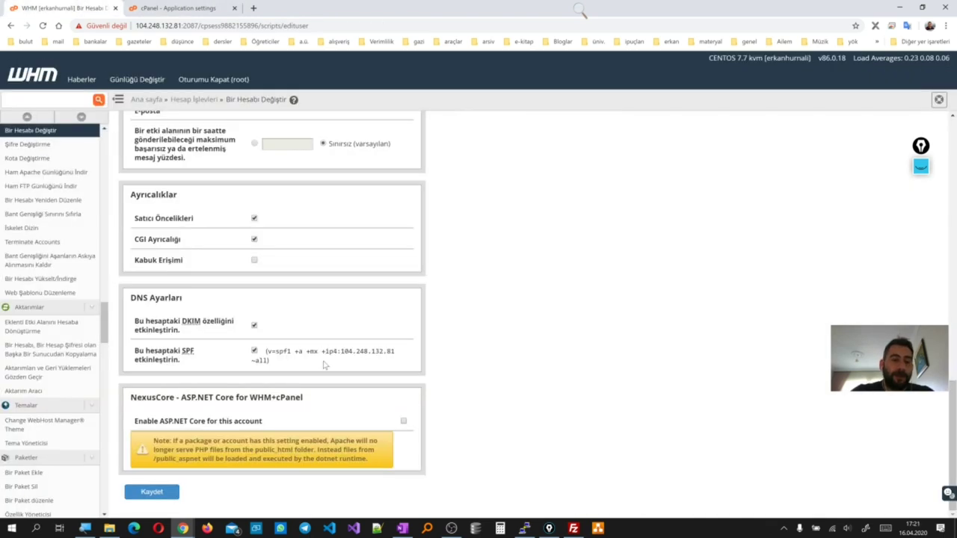
click(403, 422)
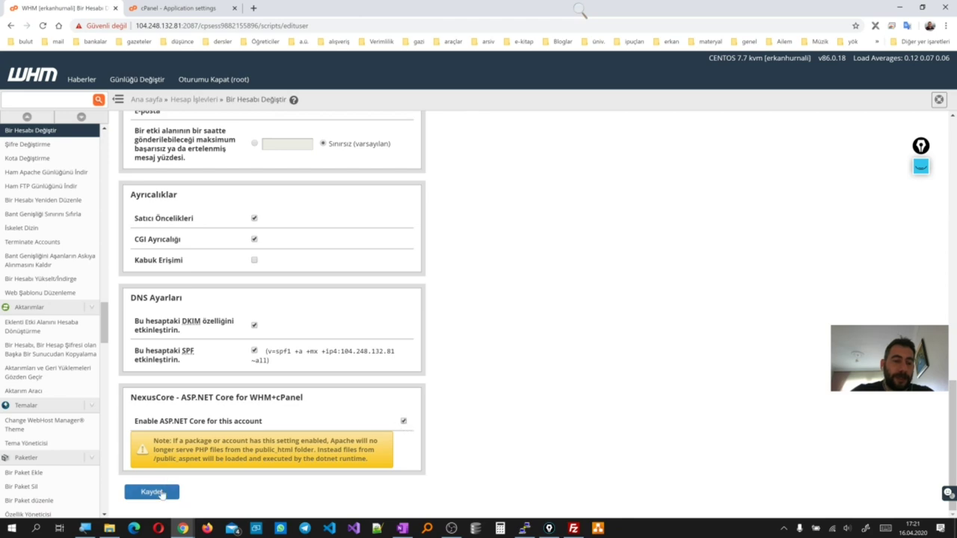
click(152, 491)
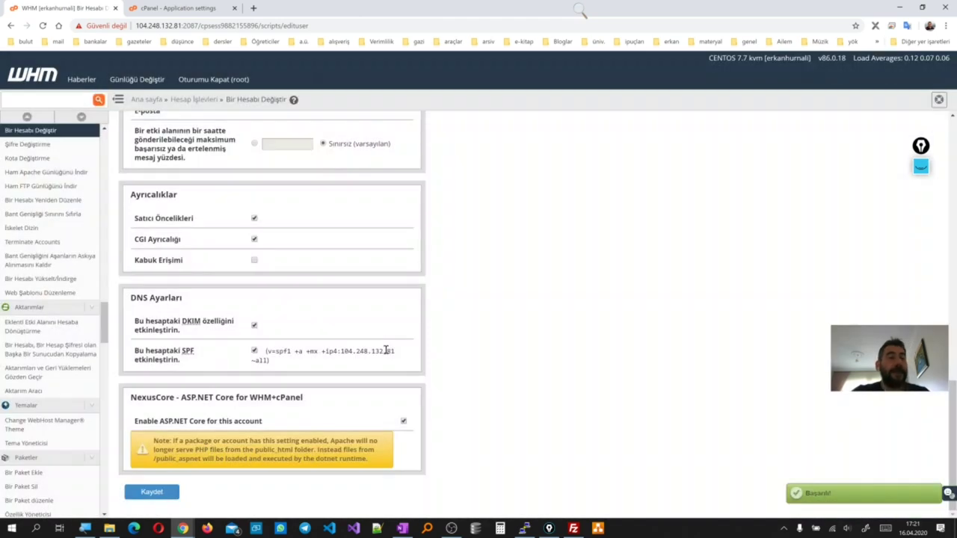
click(205, 8)
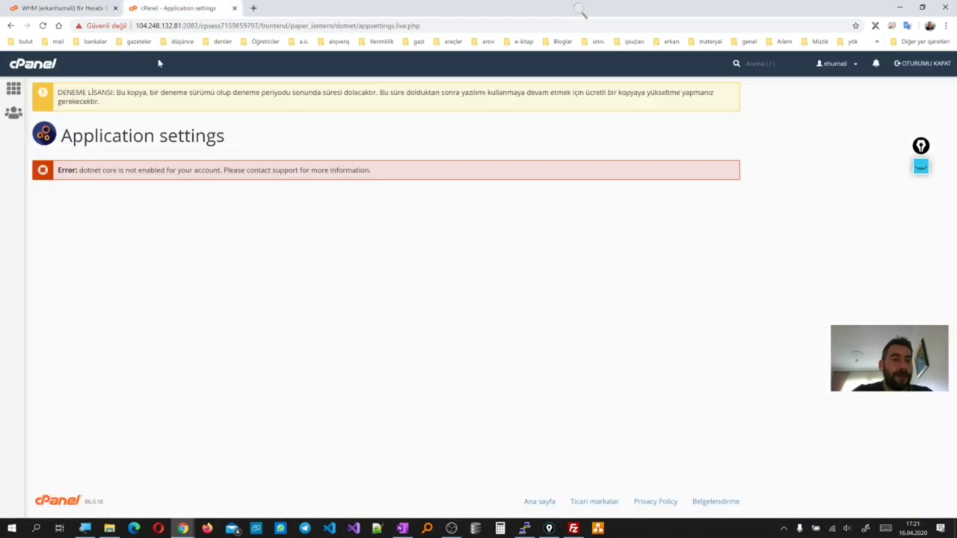
click(14, 89)
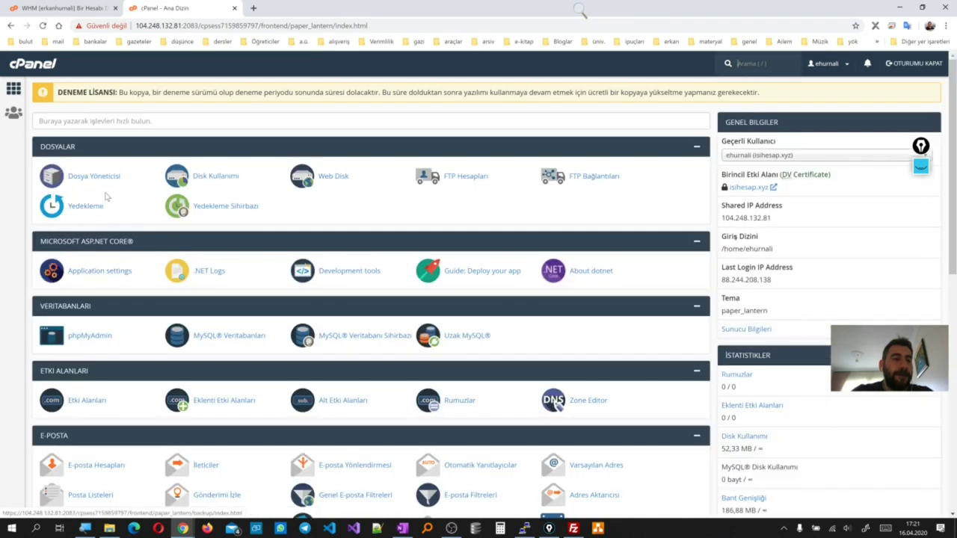
click(108, 274)
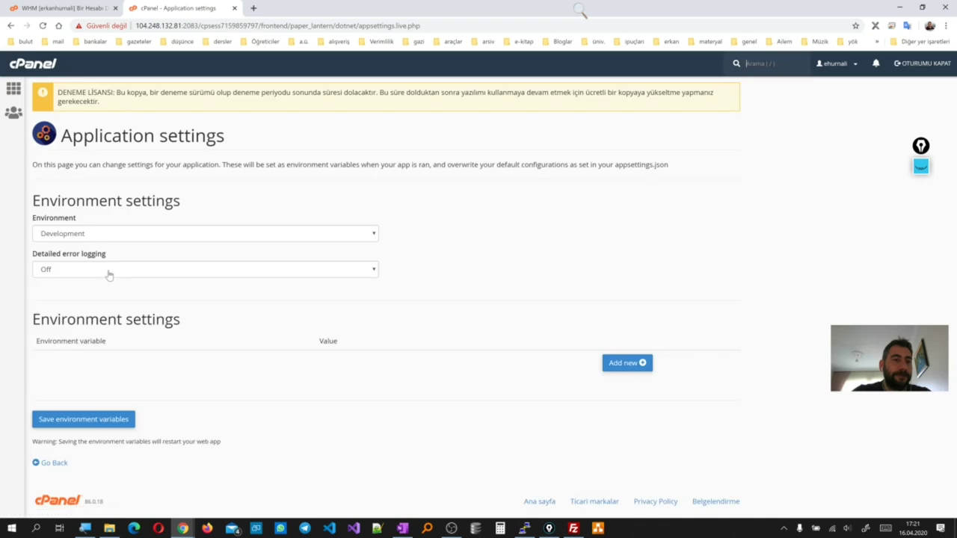
click(13, 89)
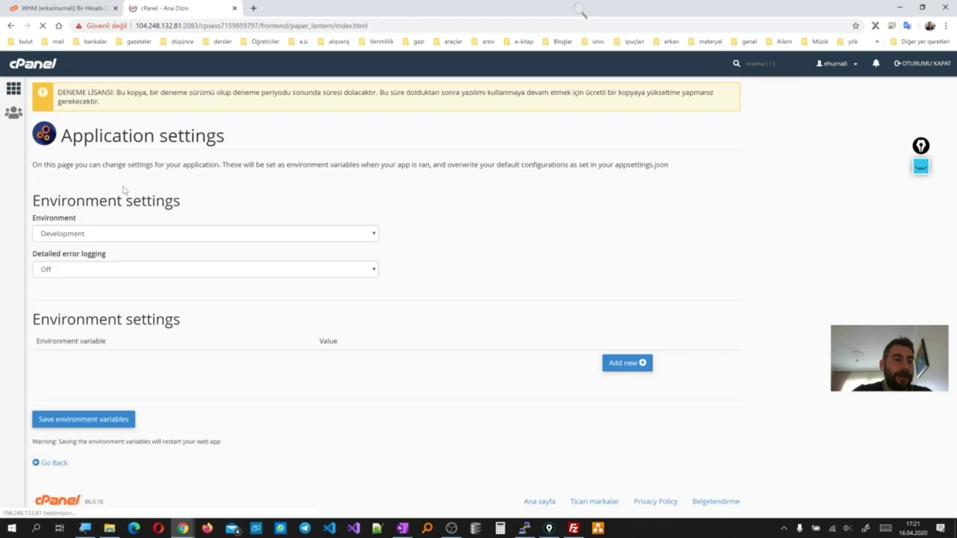
Open Dosya Yöneticisi, select the public_aspnet folder, and bring up Windows File Explorer
click(110, 182)
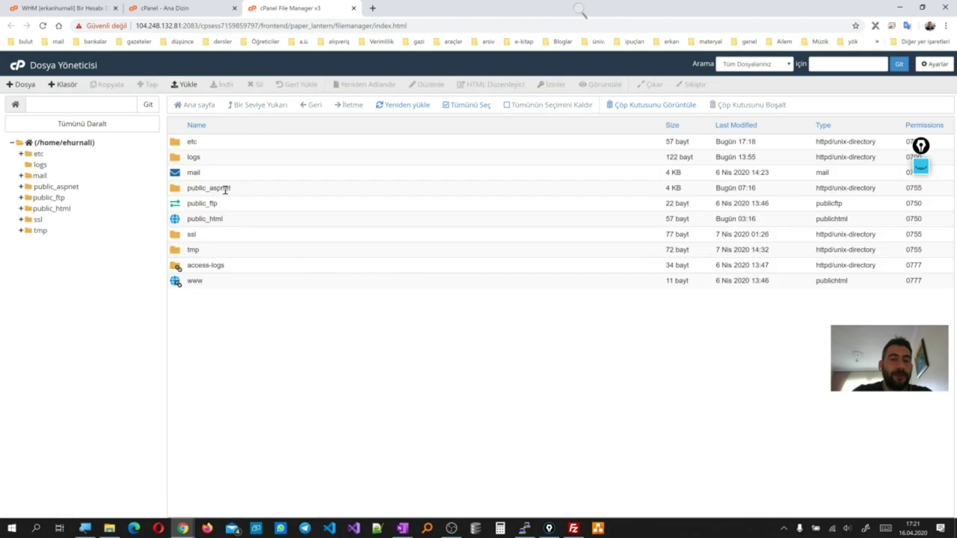
click(230, 191)
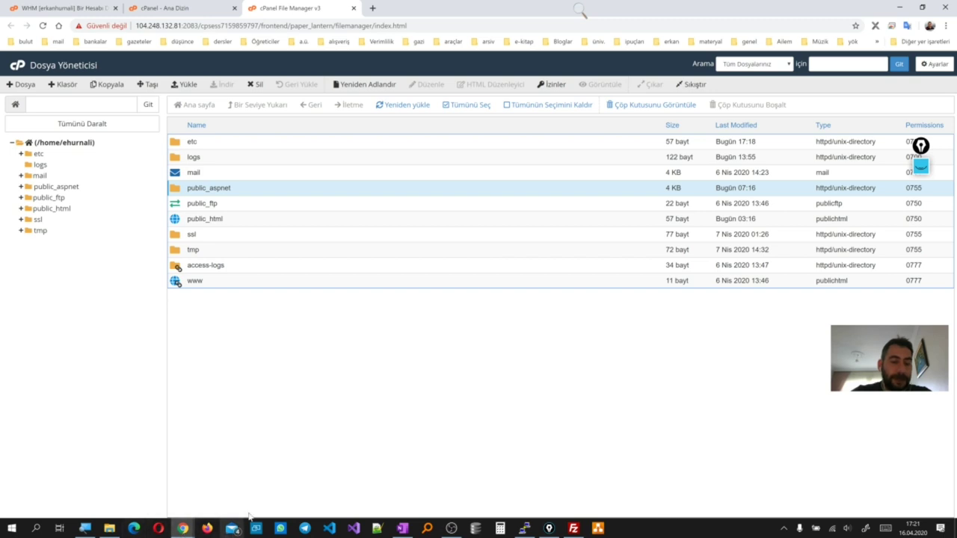
click(109, 528)
drag(439, 129, 437, 86)
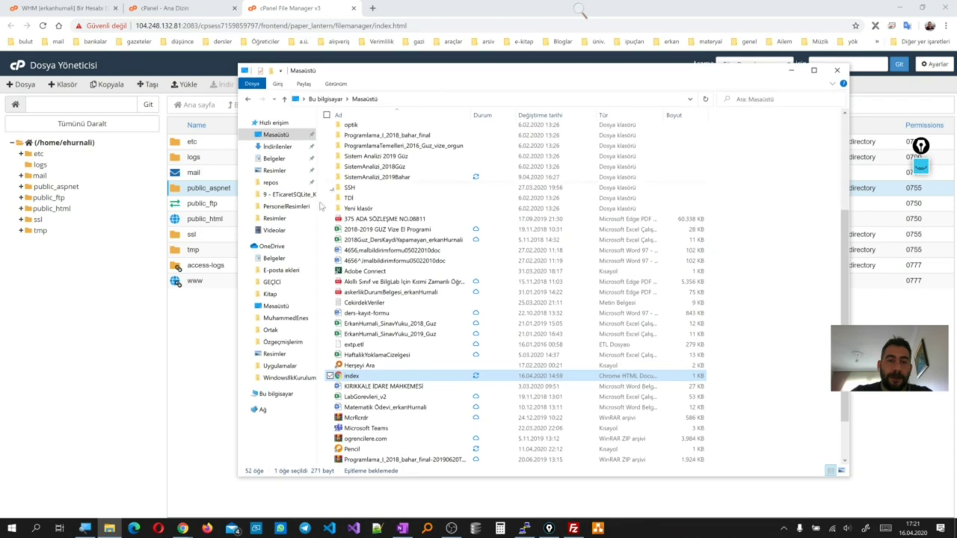
Navigate to repos > 2019 > Bahar > Programlama_III > Bipro
click(270, 182)
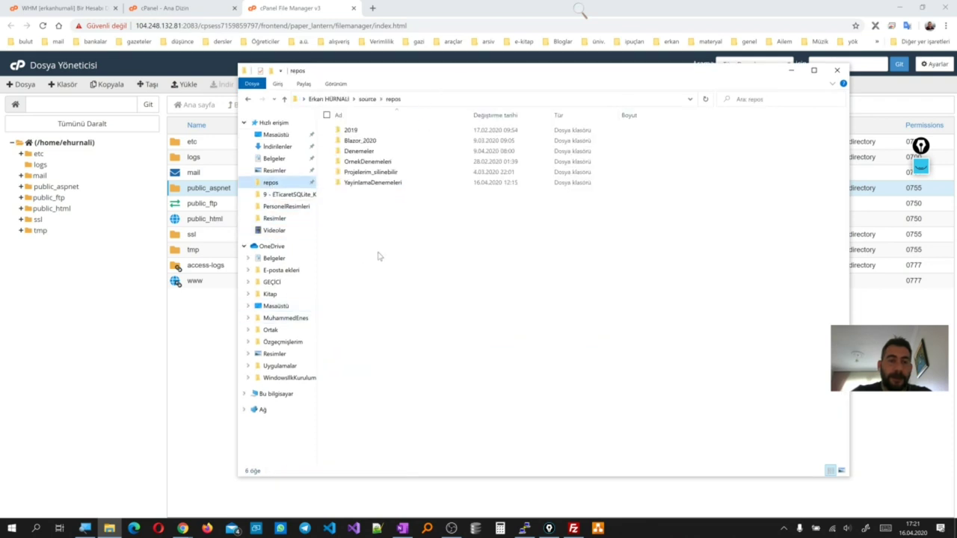
double_click(358, 131)
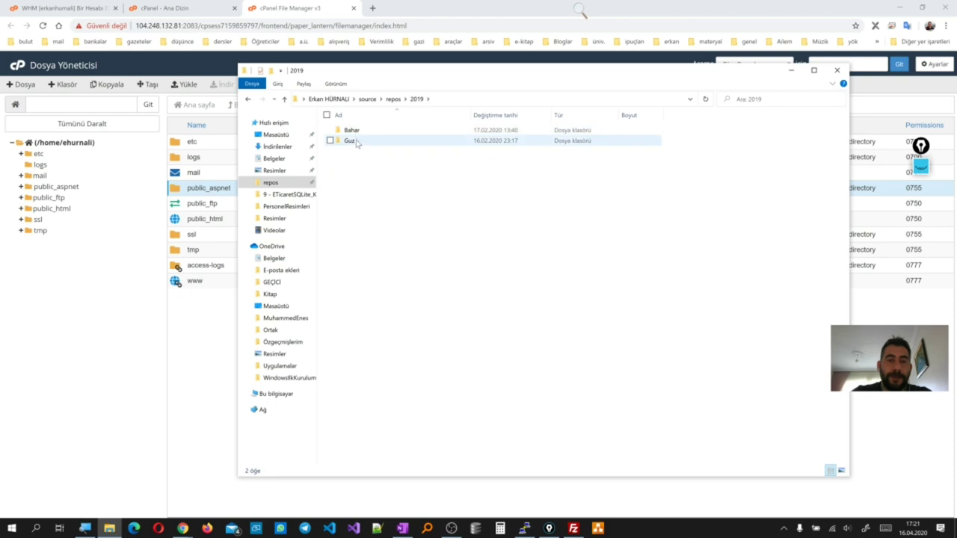
double_click(353, 131)
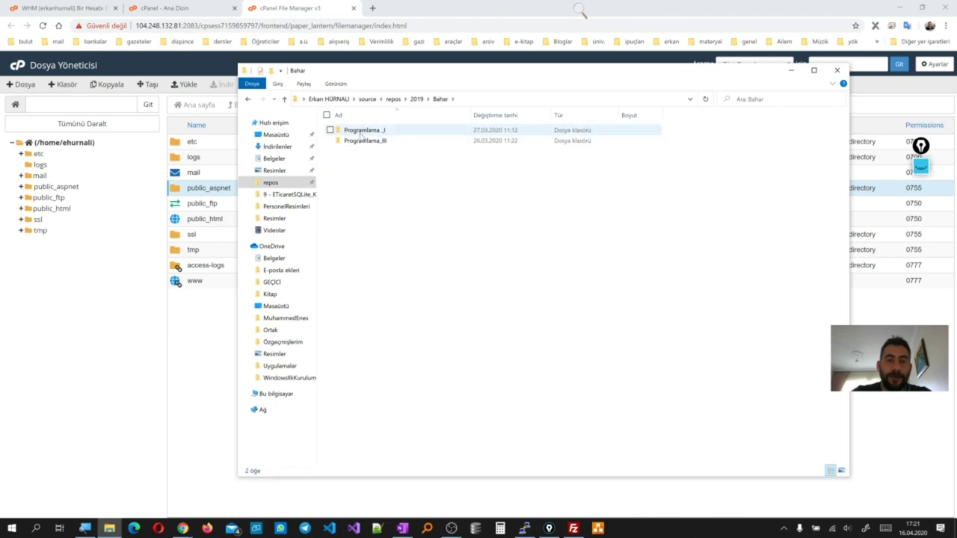
drag(398, 75, 353, 68)
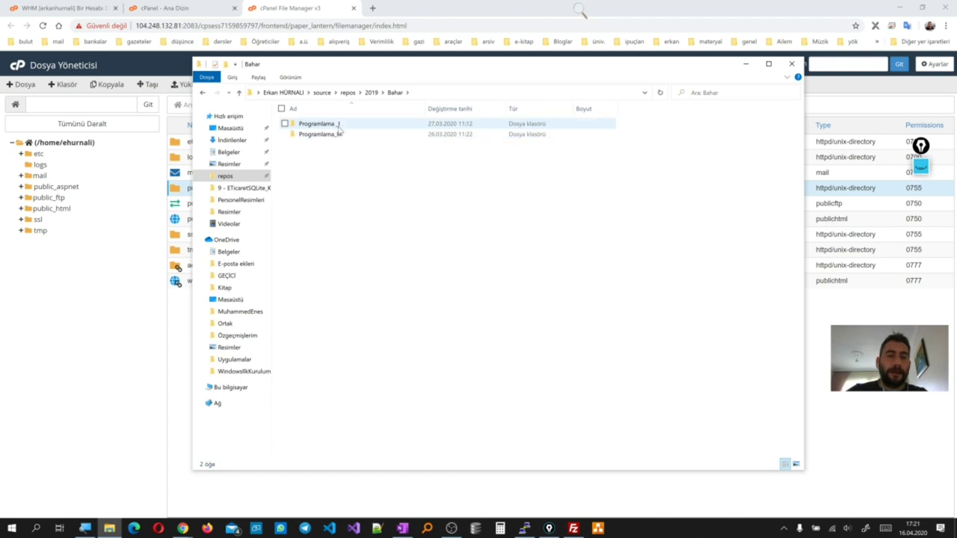
double_click(334, 135)
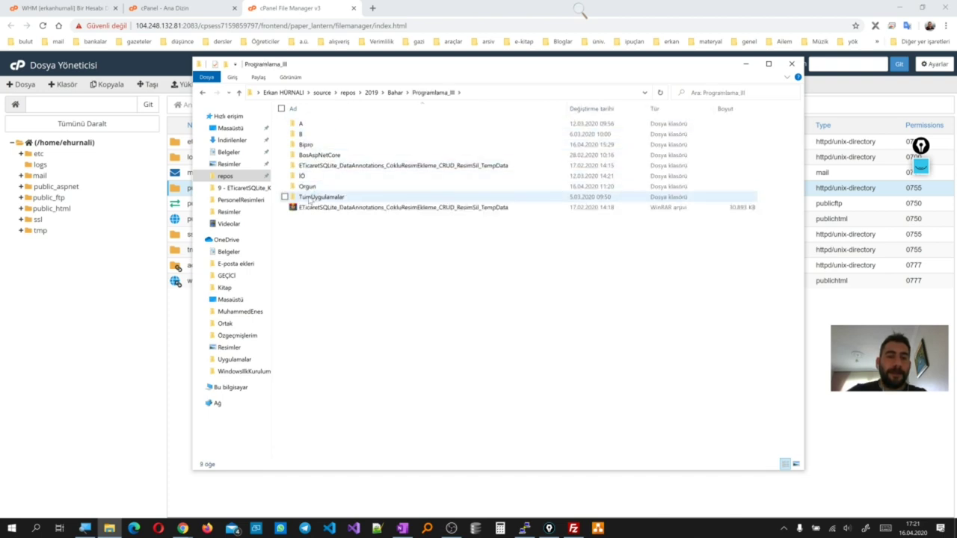
double_click(306, 145)
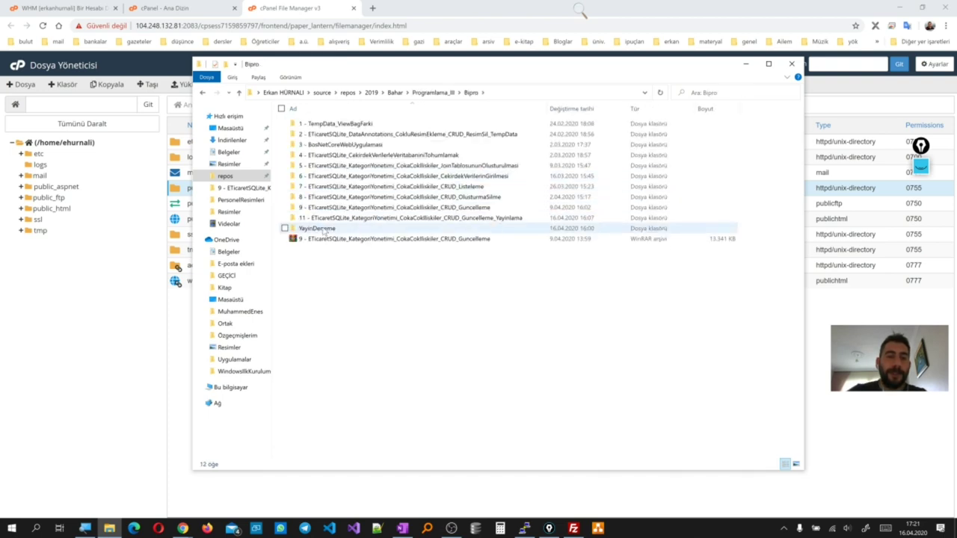
Create a new folder named YayinDeneme2 in Bipro and open it with Code
click(322, 230)
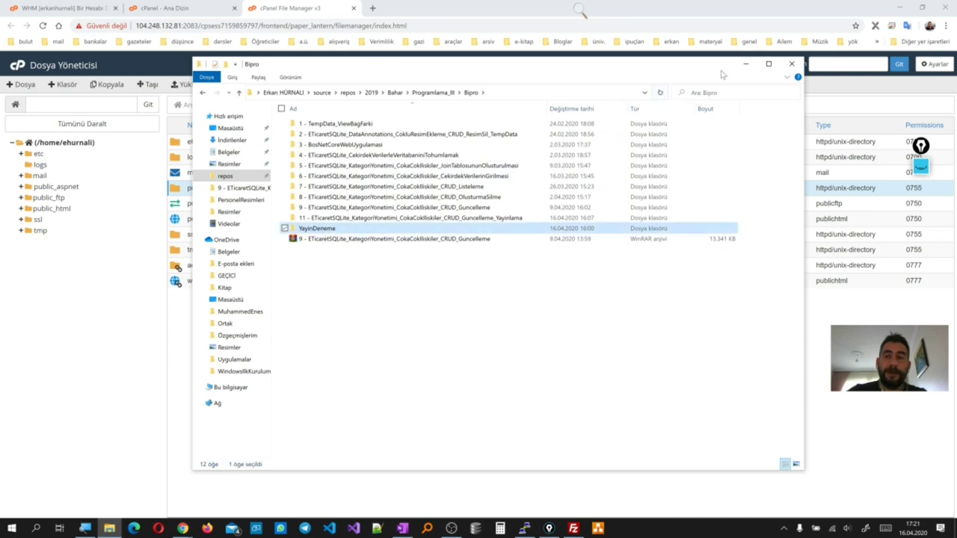
click(341, 308)
right_click(325, 305)
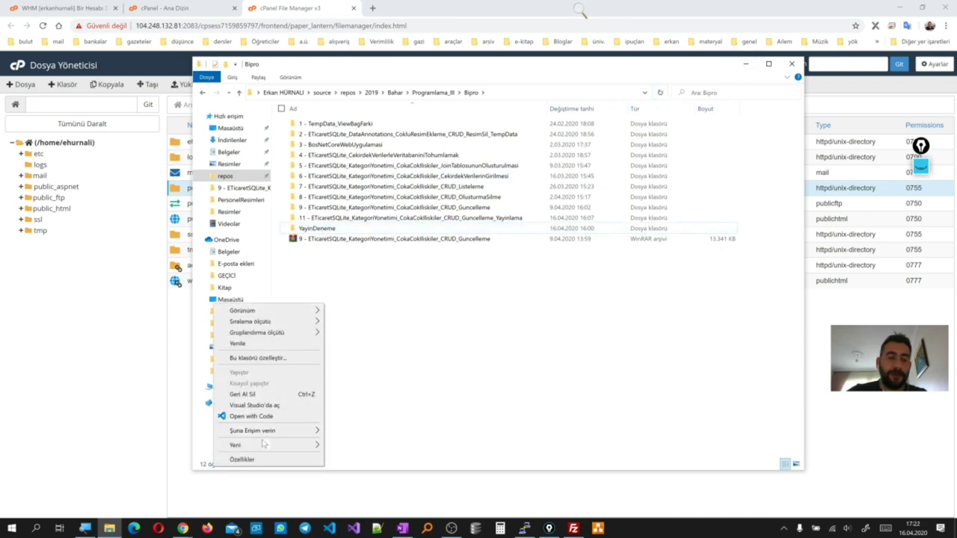
mouse_move(307, 445)
click(341, 310)
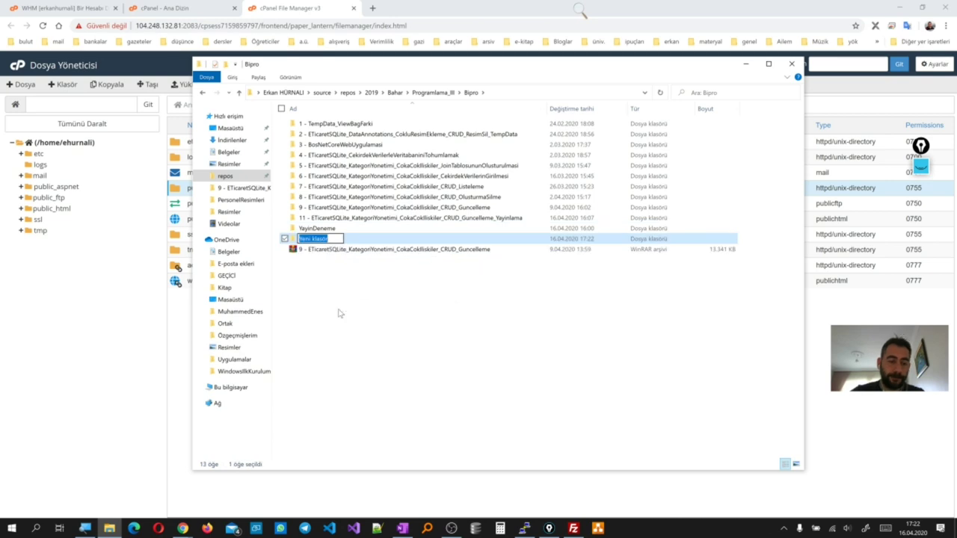
text(YayinDeneme2)
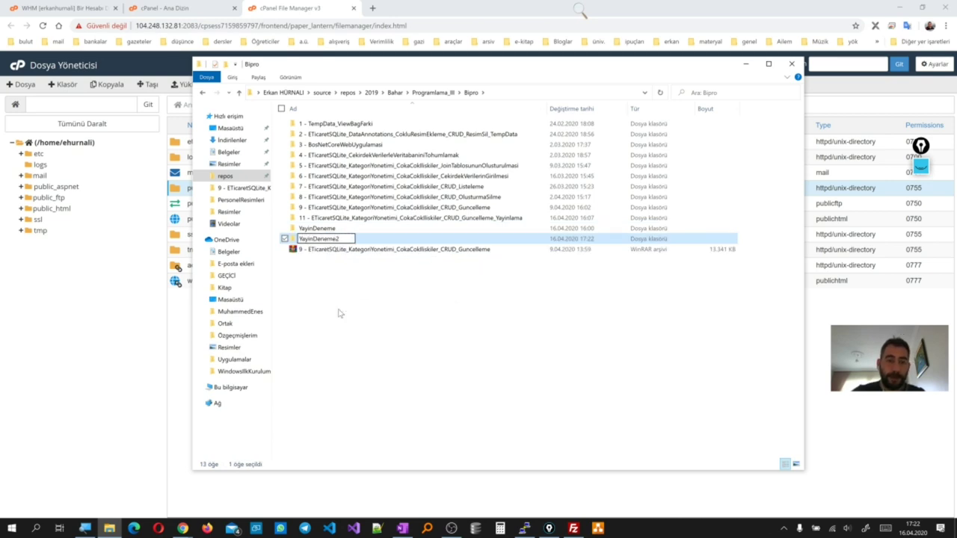
key(Return)
right_click(337, 240)
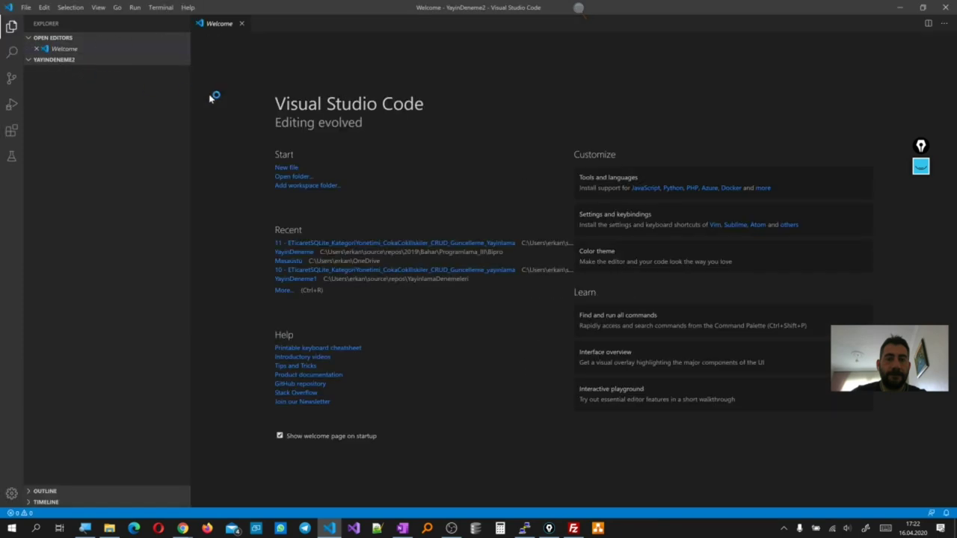
Scaffold a new MVC project by running 'dotnet new mvc' in the terminal
click(241, 23)
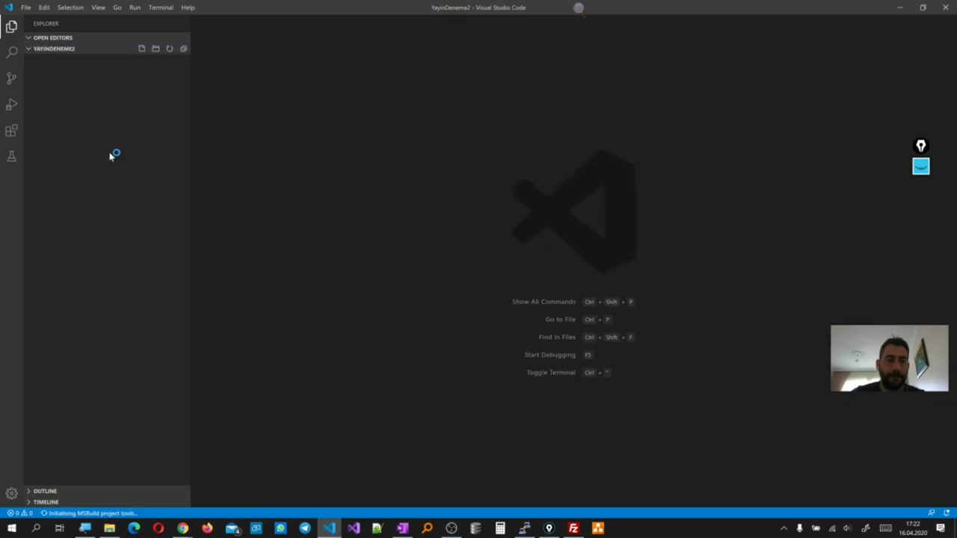
key(ctrl+grave)
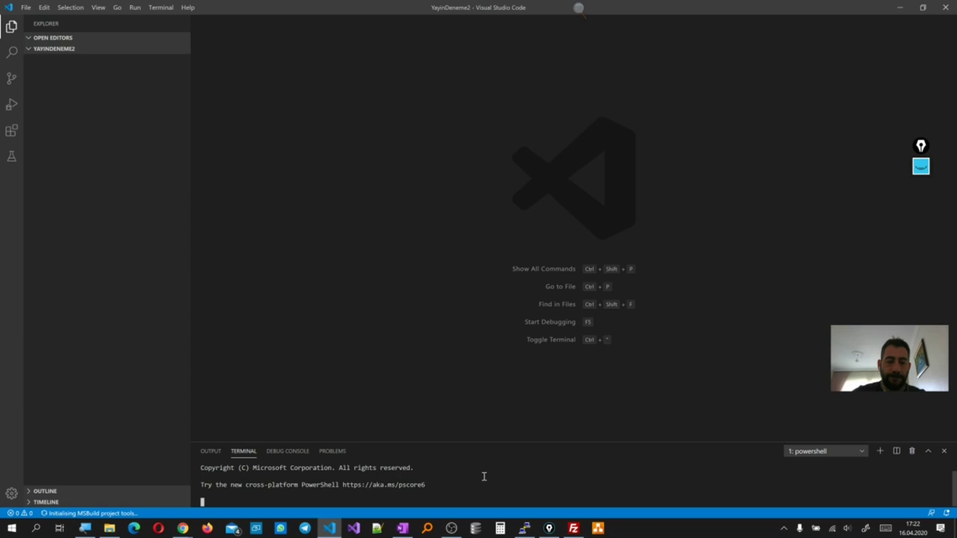
text(dotne)
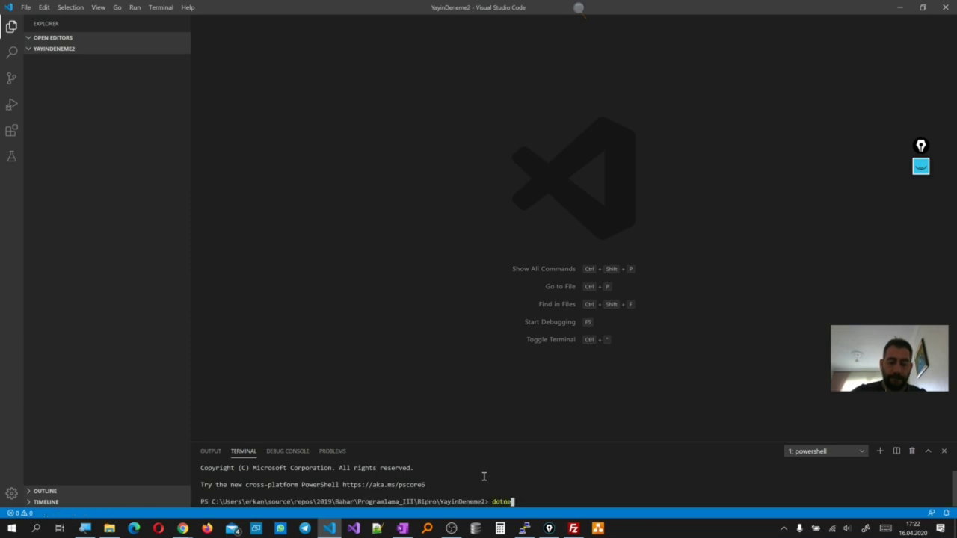
text(t new mvc)
key(Return)
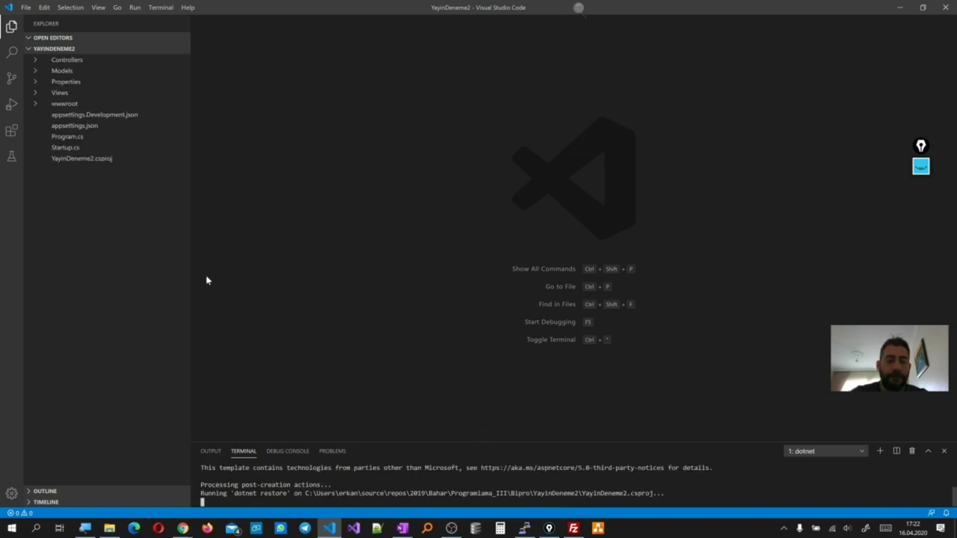
Change YayinDeneme2.csproj's TargetFramework from netcoreapp5.0 to netcoreapp3.1
click(88, 161)
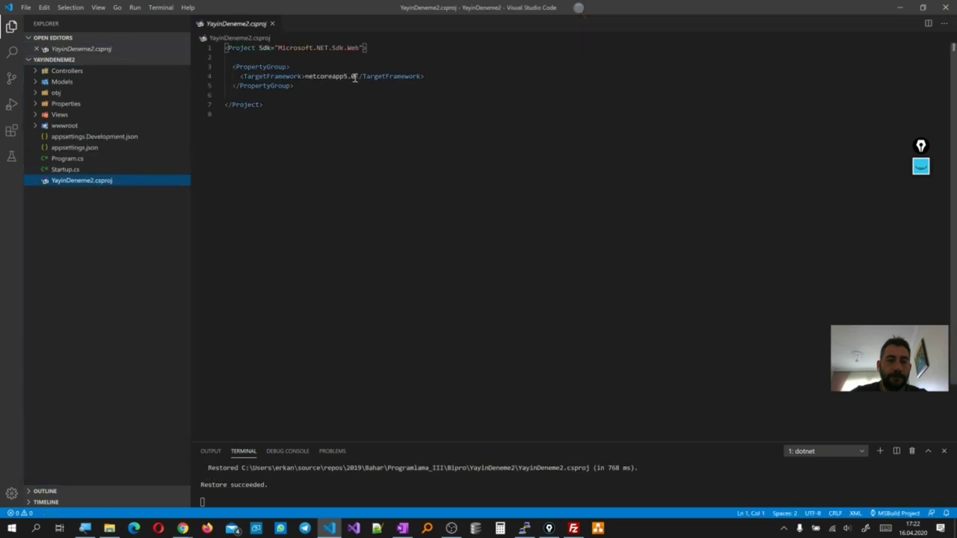
drag(356, 76, 341, 77)
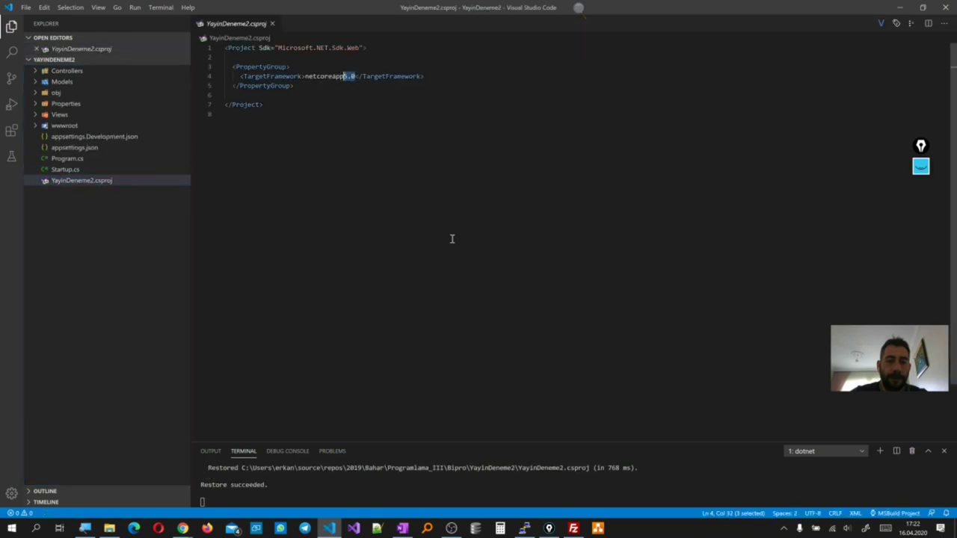
key(shift+Right)
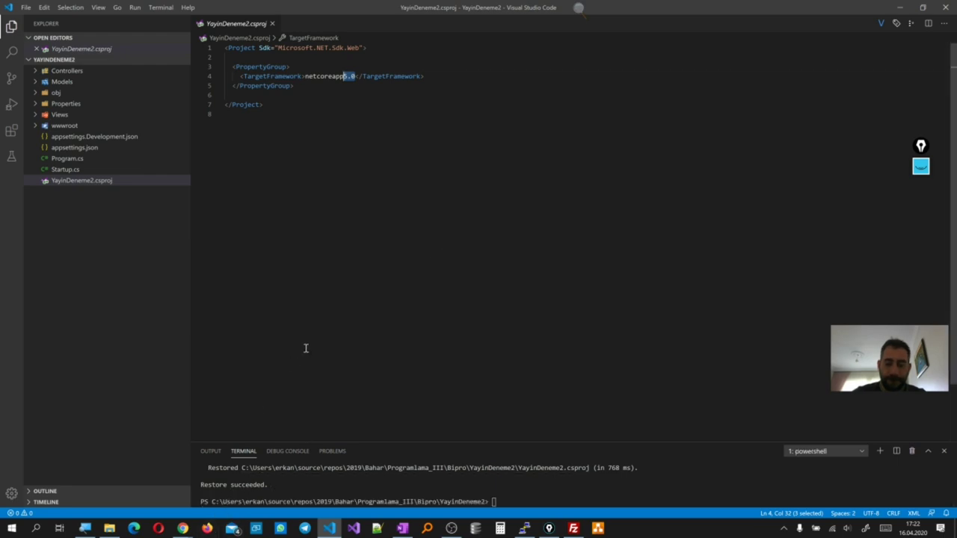
text(3.1)
key(Escape)
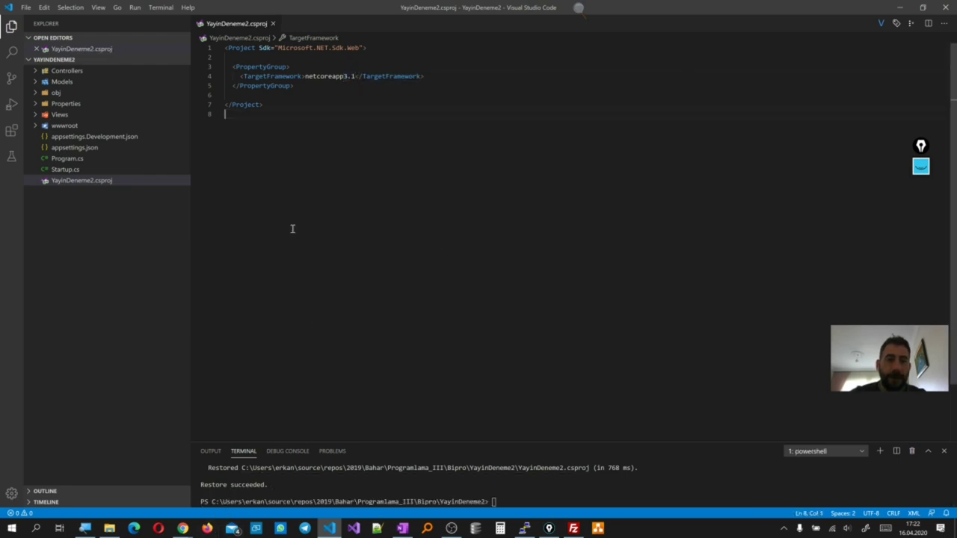
click(273, 23)
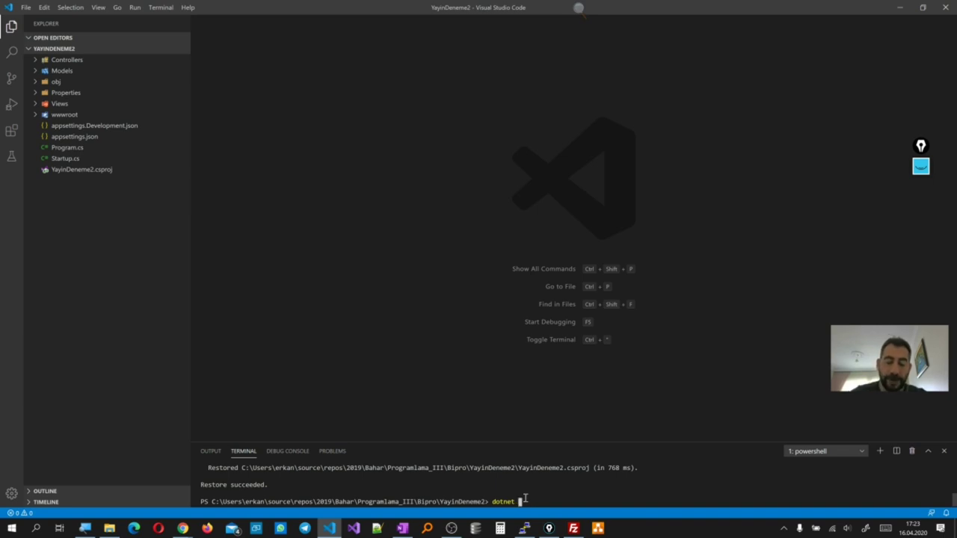
click(183, 528)
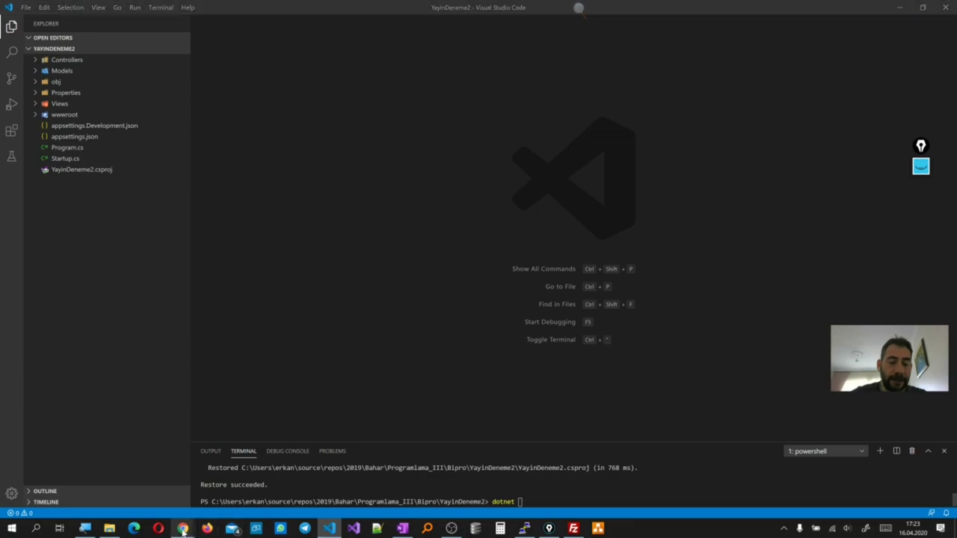
Open cPanel's .NET Core deployment guide and highlight the recommended FTP publish settings text
click(431, 492)
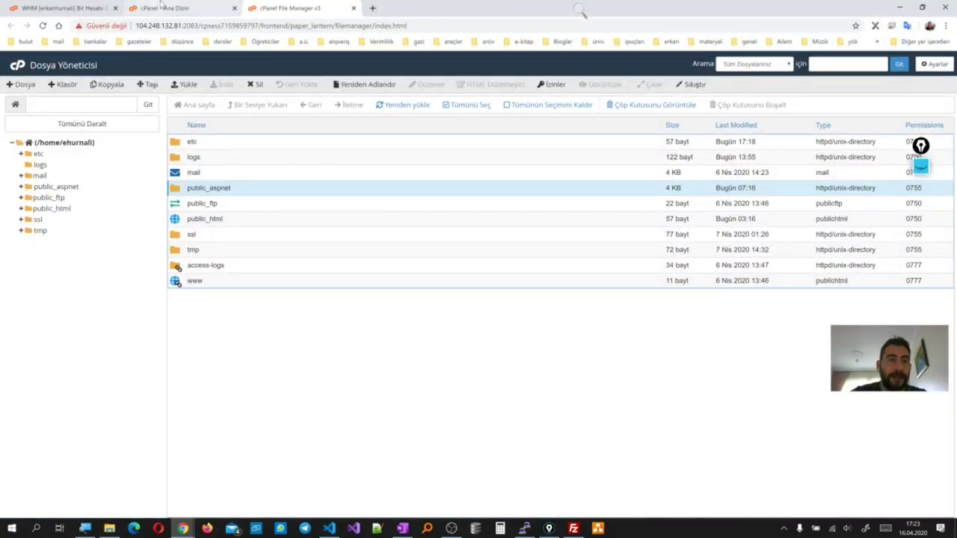
click(168, 8)
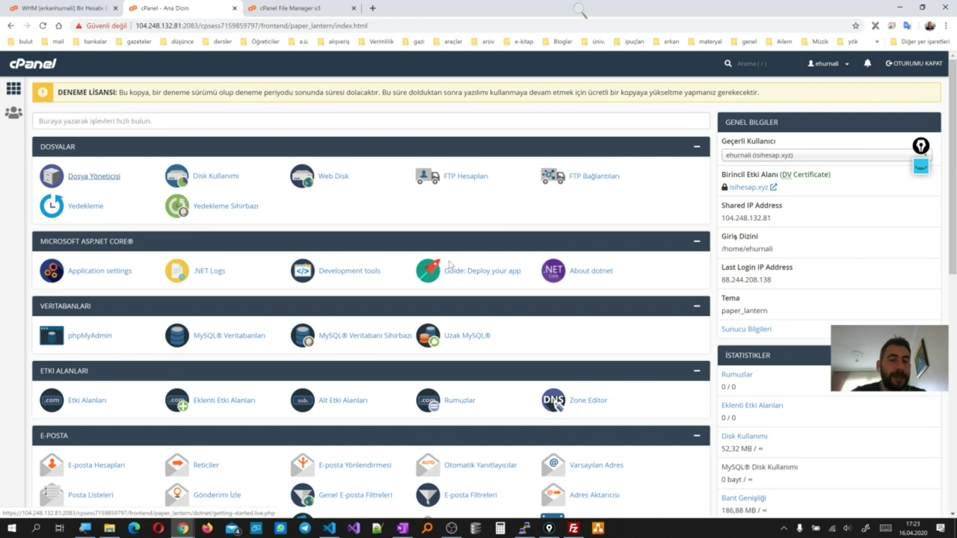
click(486, 273)
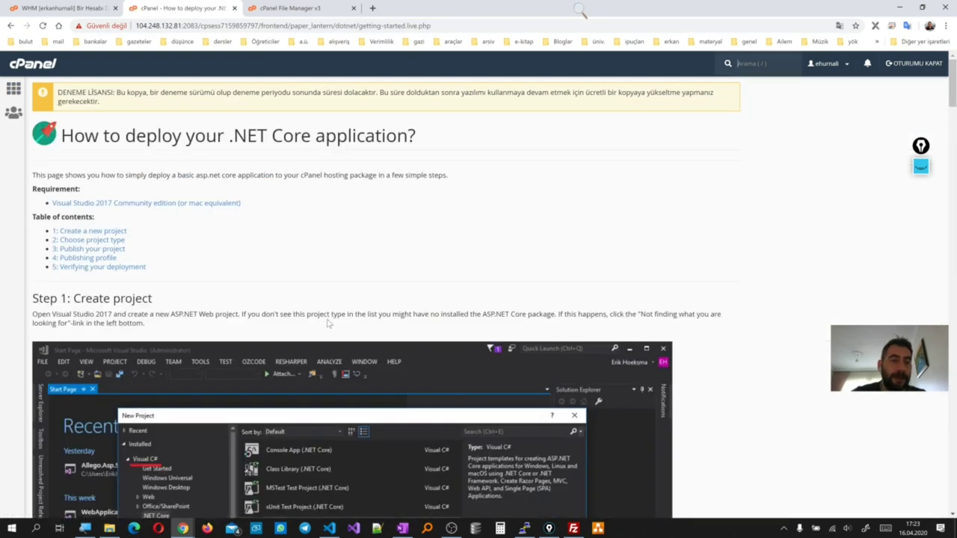
scroll(327, 323, down, 3)
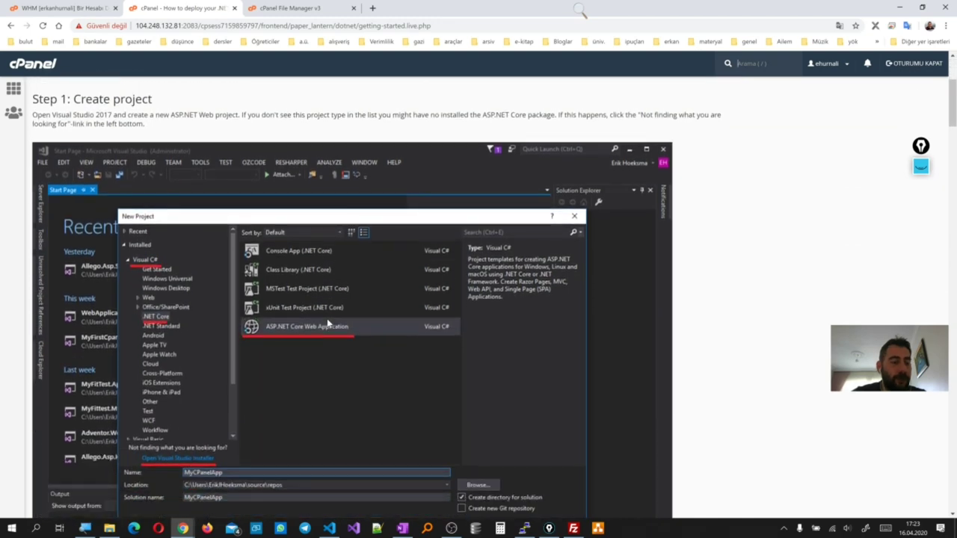
scroll(327, 319, down, 2)
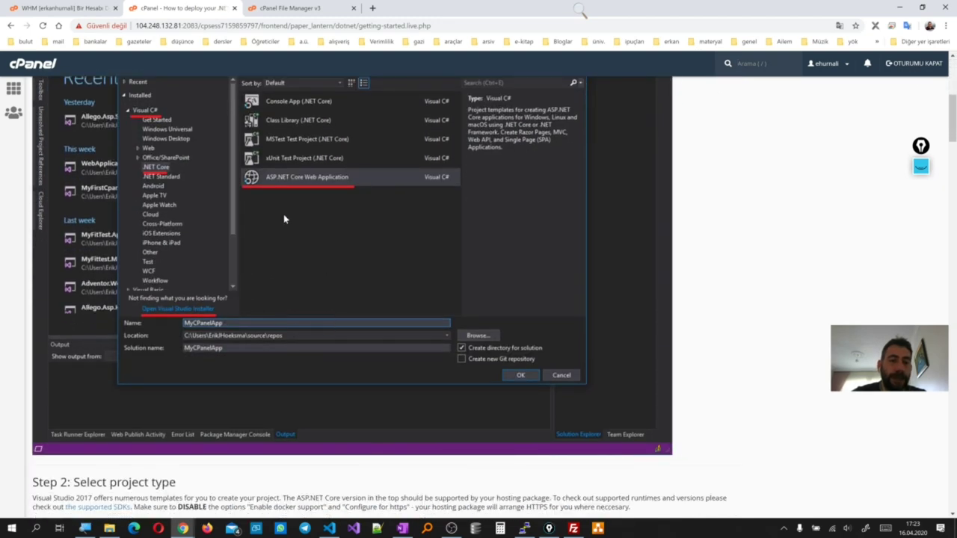
scroll(283, 219, down, 3)
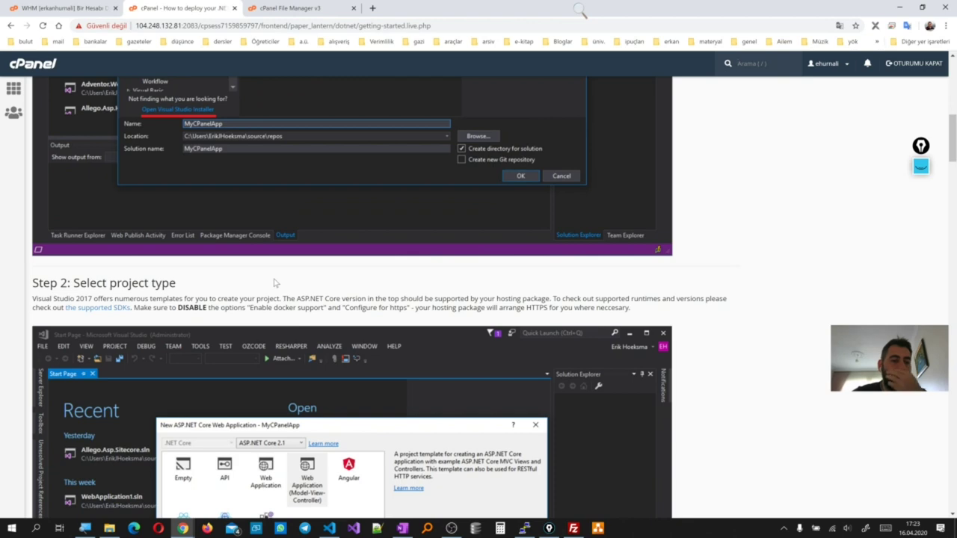
scroll(274, 282, down, 2)
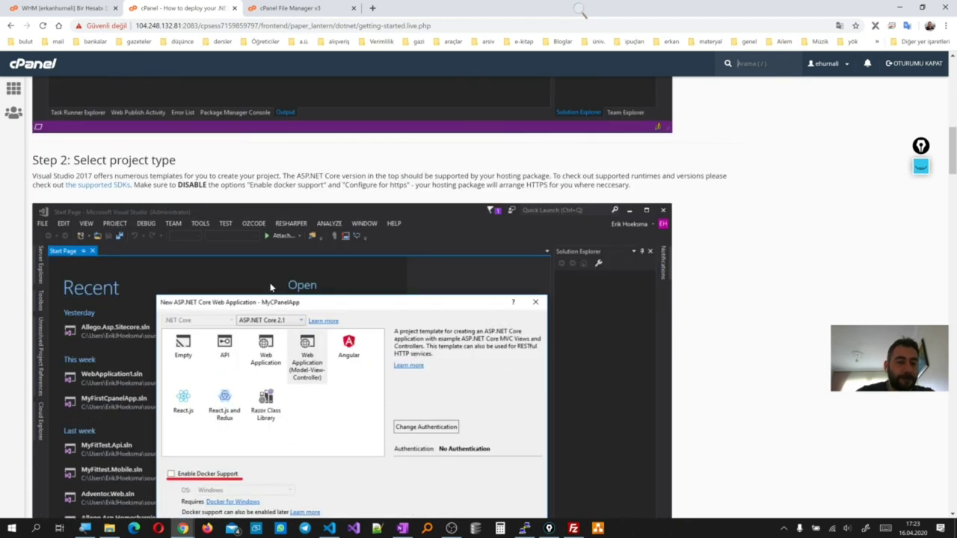
scroll(272, 288, down, 3)
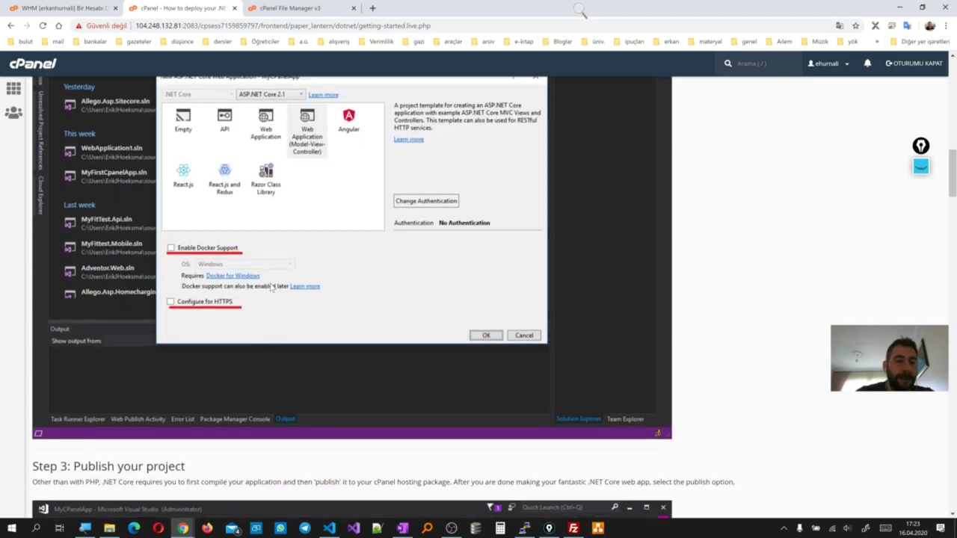
scroll(271, 288, down, 4)
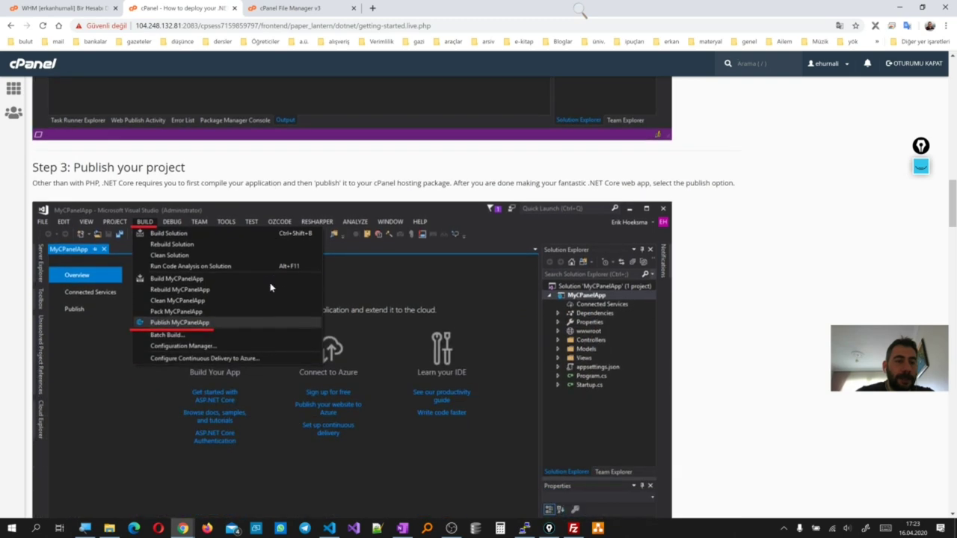
scroll(271, 287, down, 4)
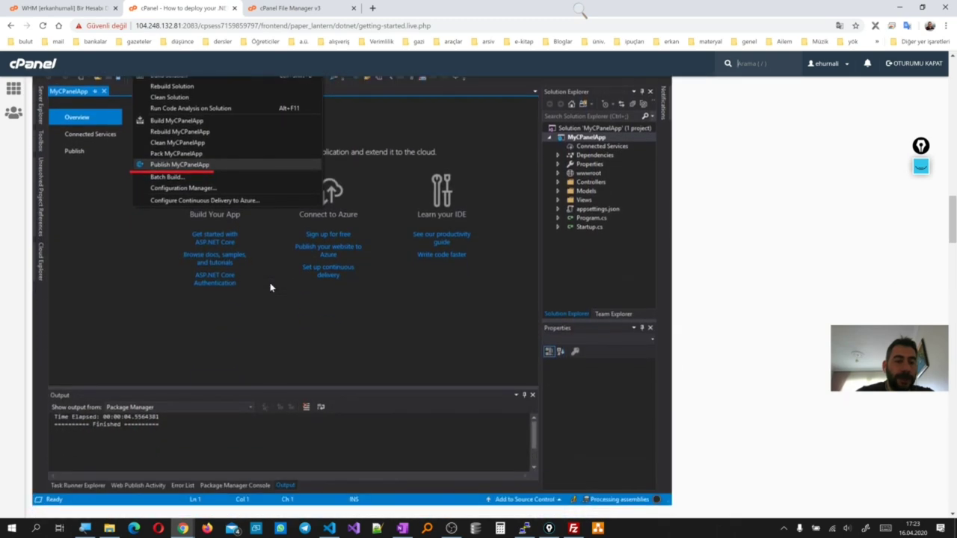
scroll(271, 288, down, 3)
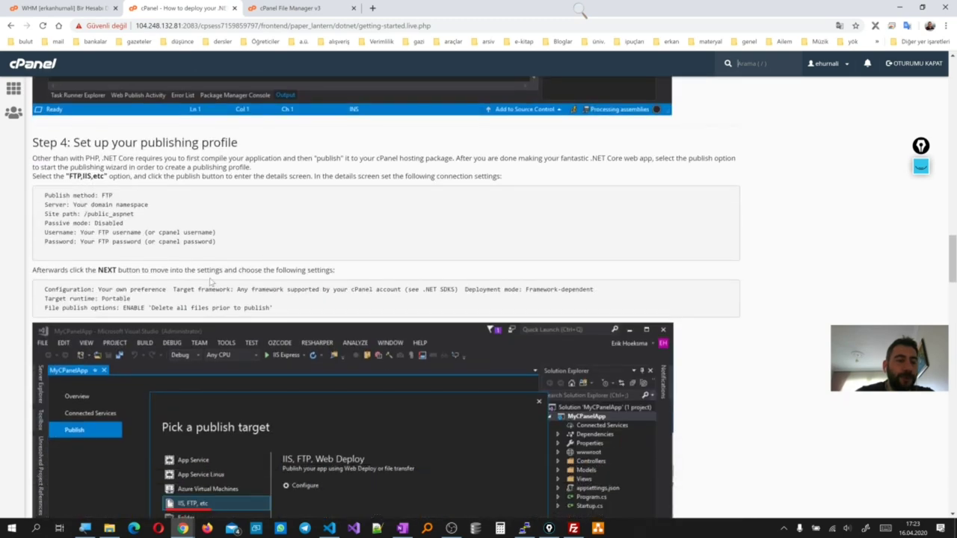
drag(217, 243, 45, 195)
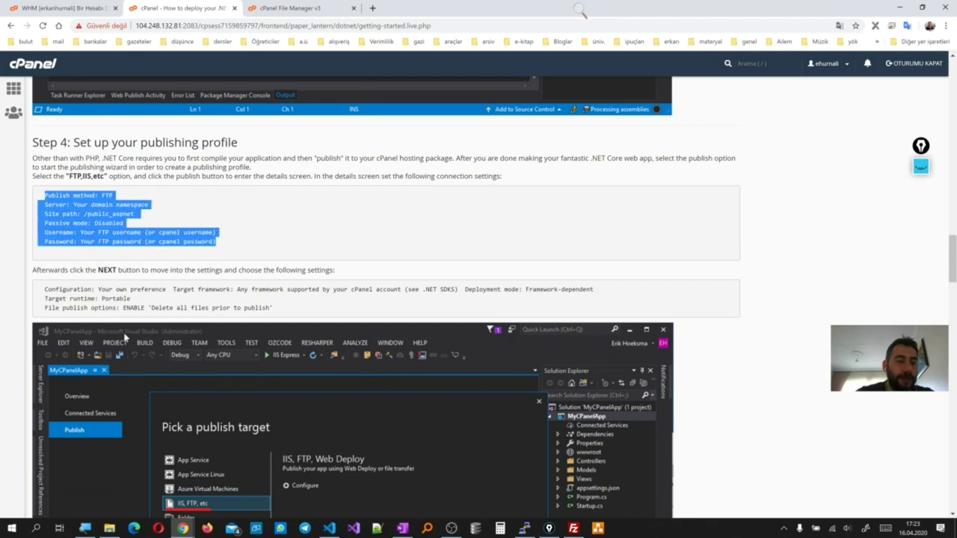
Read on through Step 5: Verify deployment, then return to the Release publish-profile screenshot
scroll(126, 338, down, 1)
scroll(285, 400, down, 5)
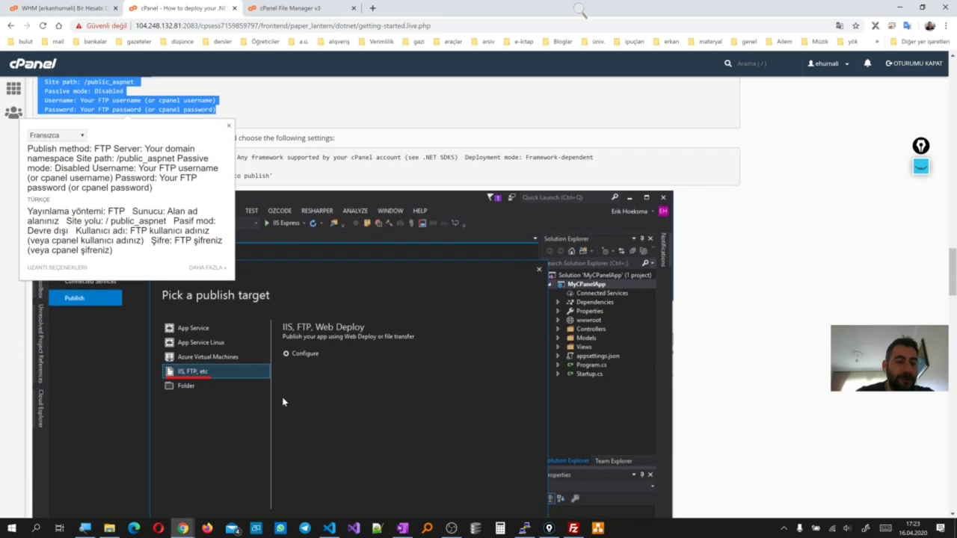
scroll(284, 400, down, 4)
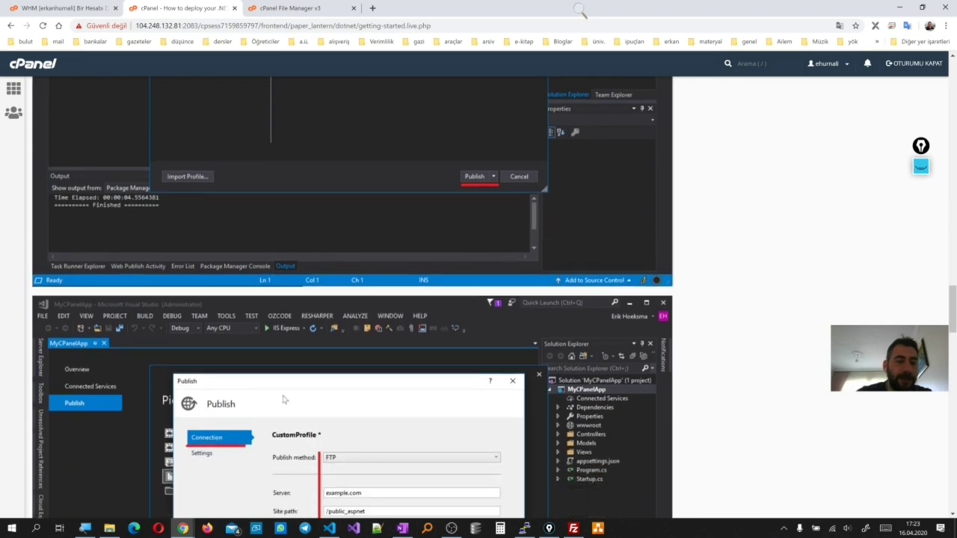
scroll(282, 398, down, 2)
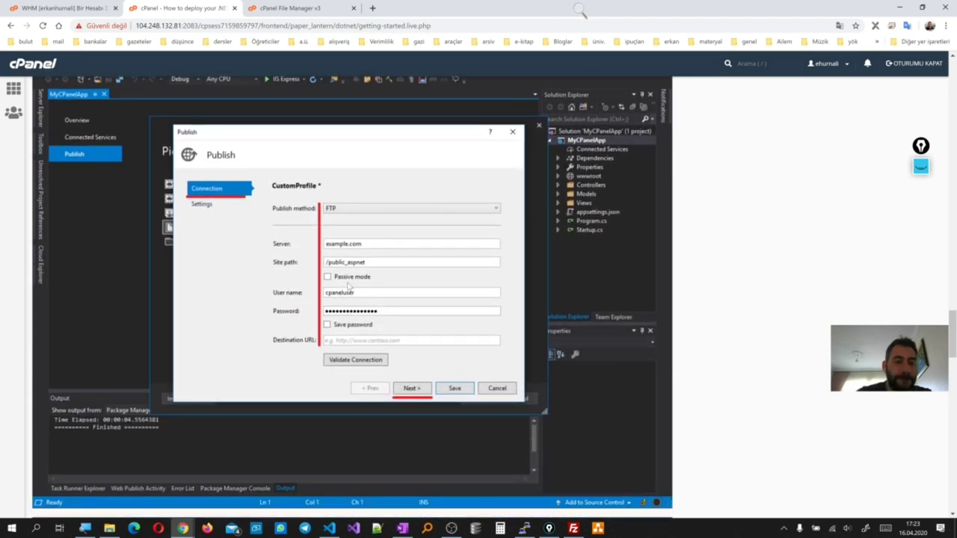
scroll(346, 343, down, 3)
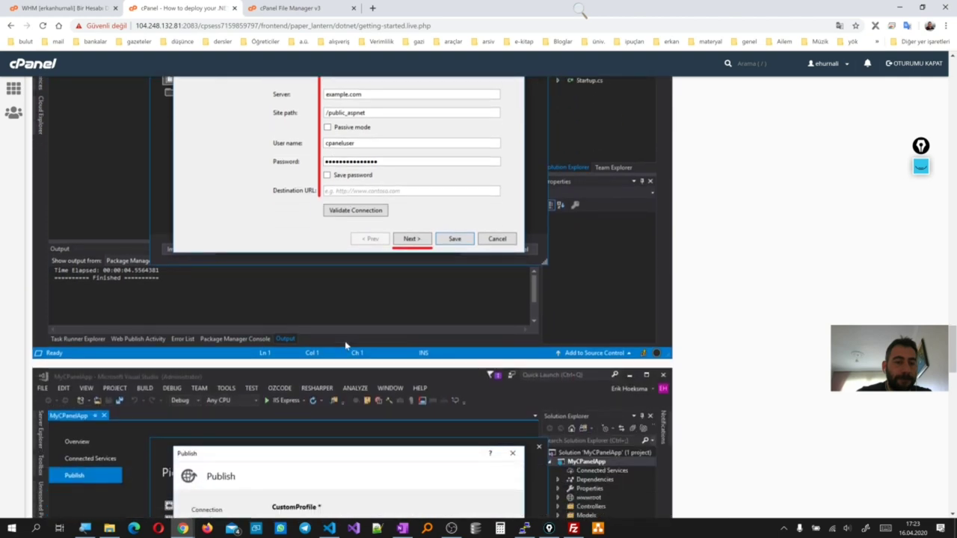
scroll(344, 341, down, 7)
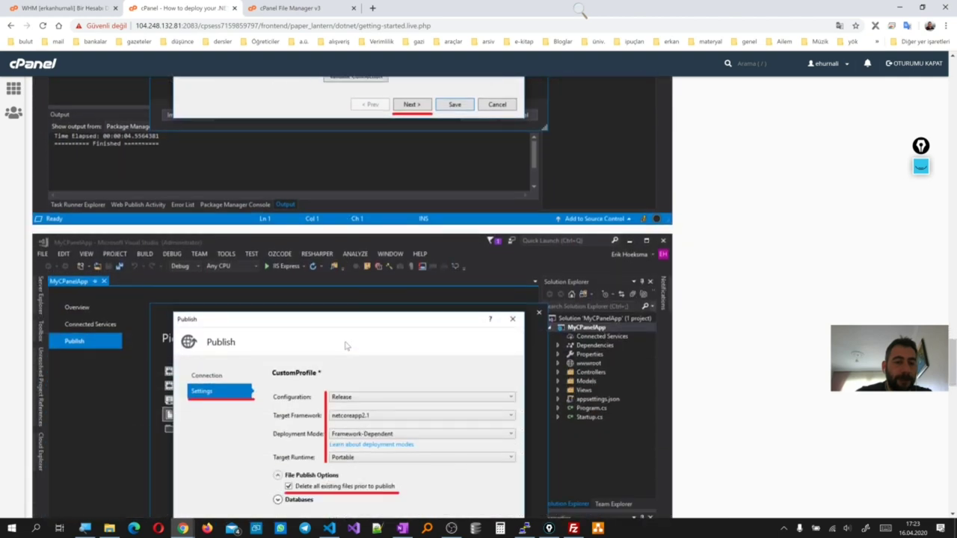
scroll(345, 341, down, 3)
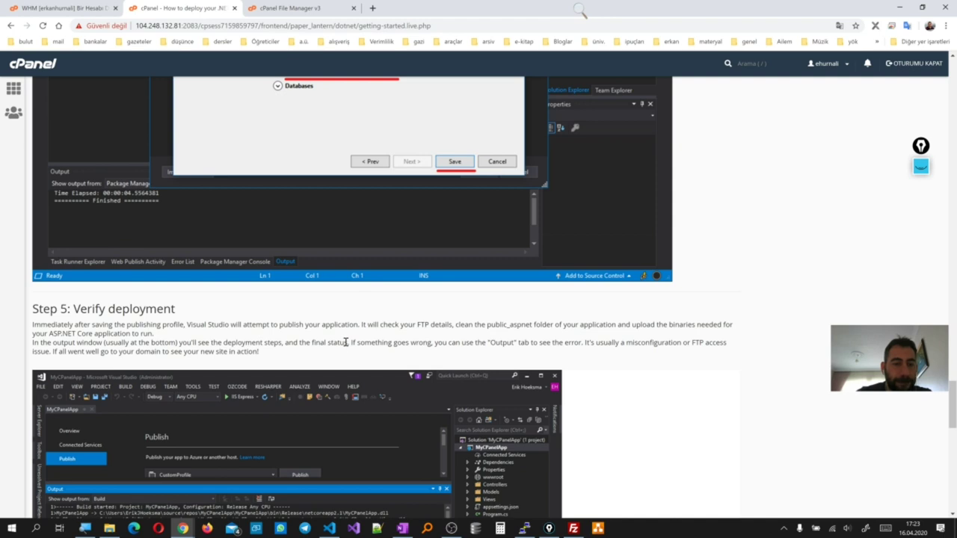
scroll(346, 342, down, 1)
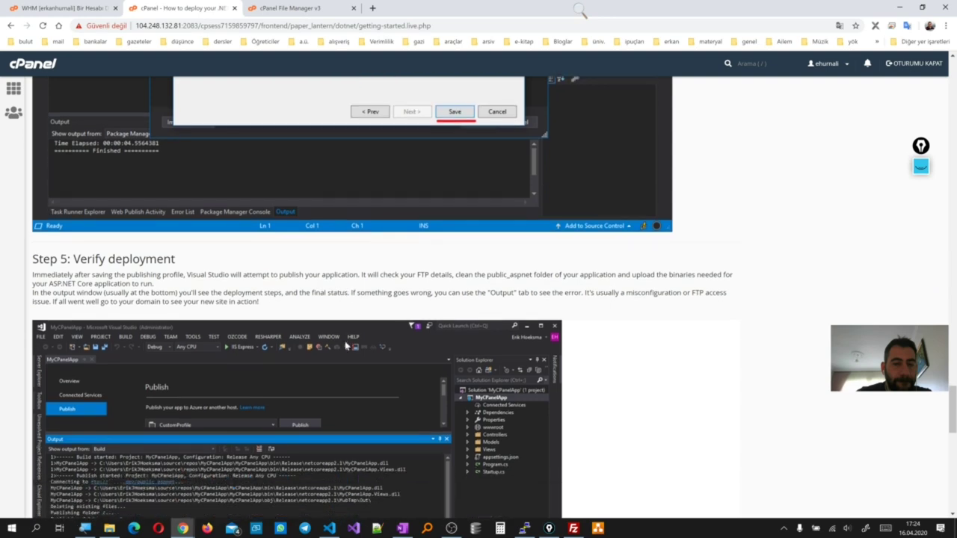
scroll(346, 346, down, 6)
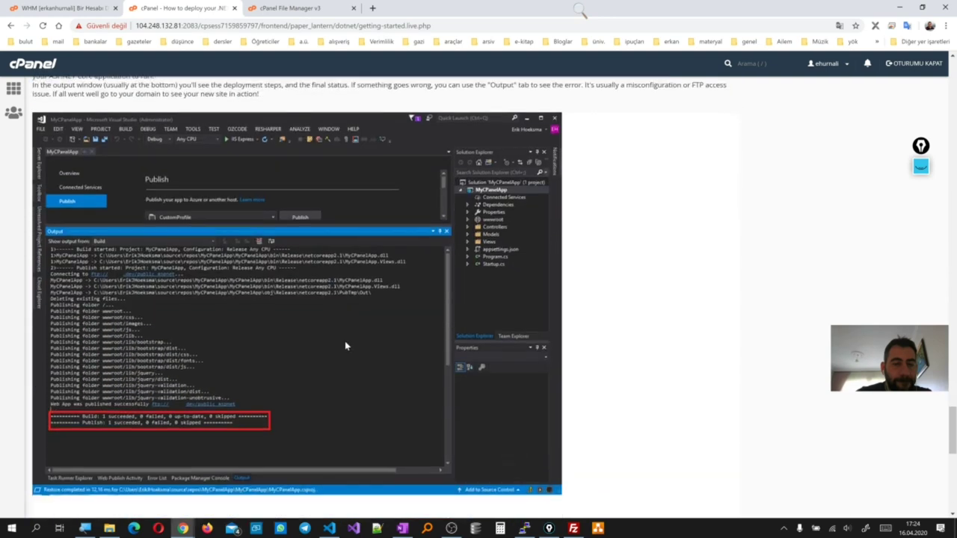
scroll(345, 345, down, 2)
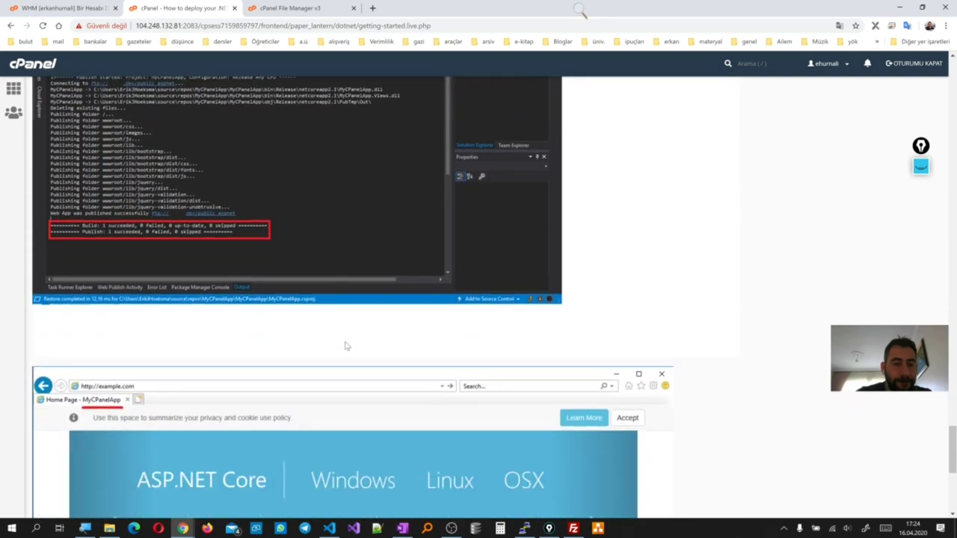
scroll(345, 345, up, 10)
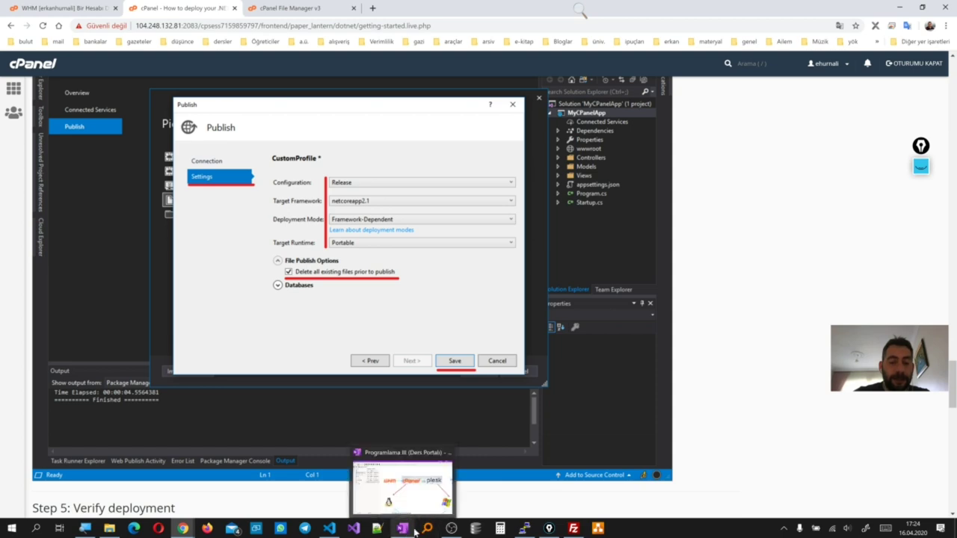
Check the OneNote Windows RIDs list with win-x64 circled, then minimize OneNote
mouse_move(330, 528)
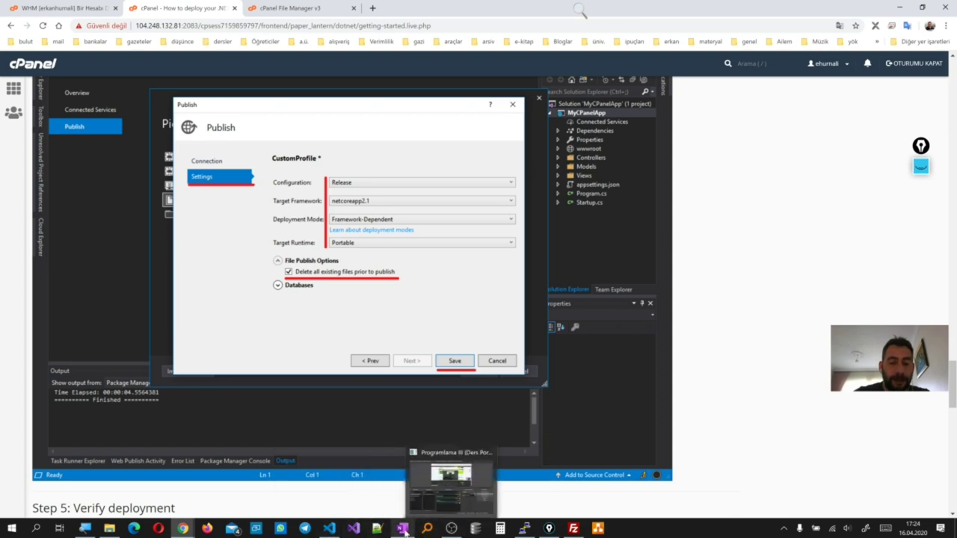
click(403, 529)
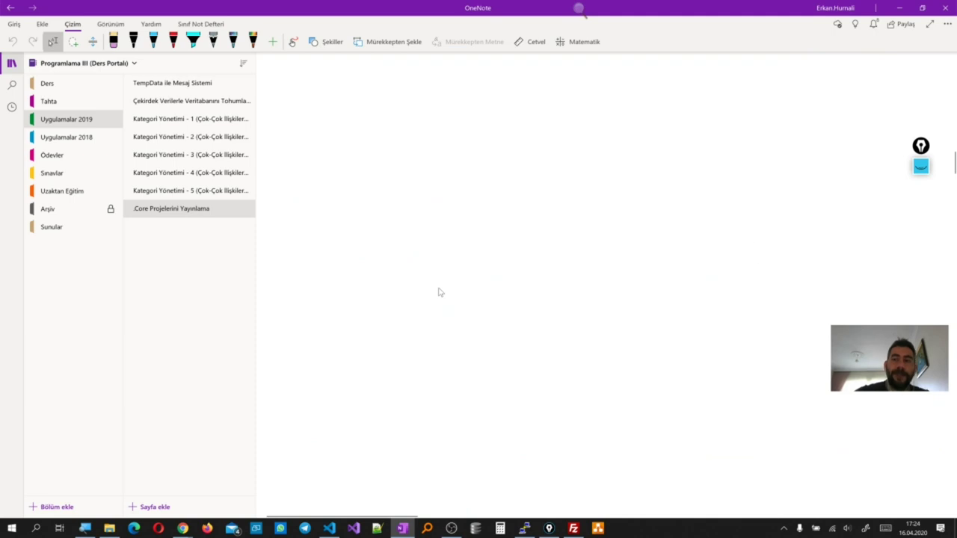
scroll(615, 363, up, 3)
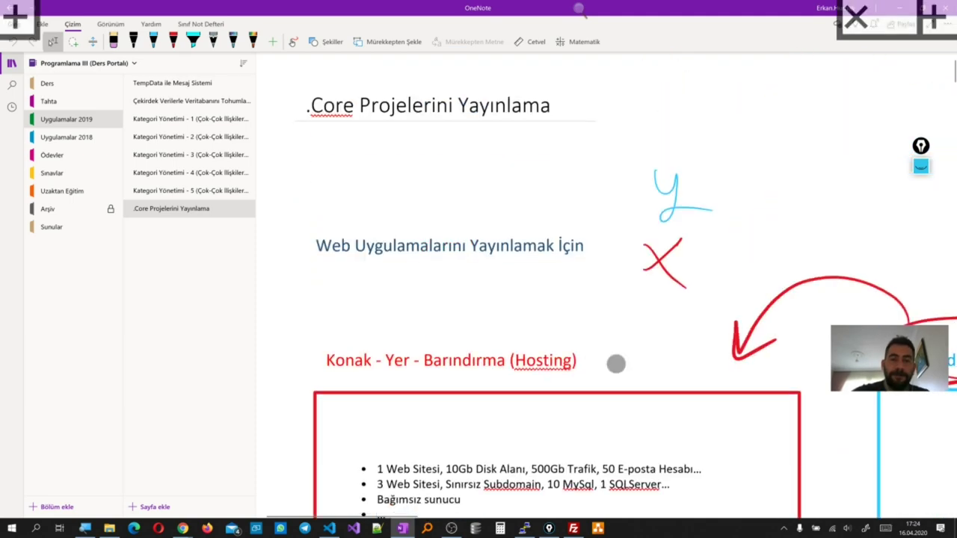
scroll(652, 199, down, 8)
scroll(662, 307, down, 11)
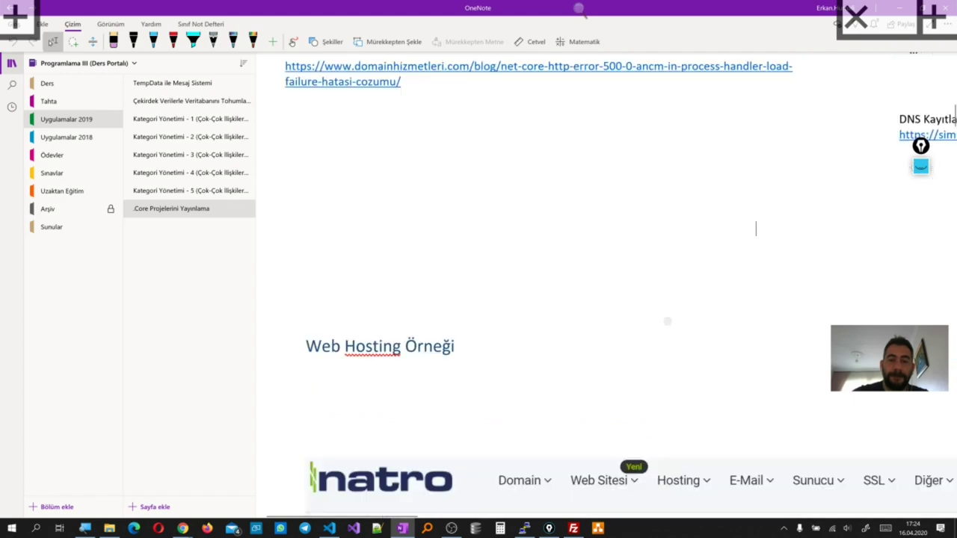
scroll(662, 318, down, 12)
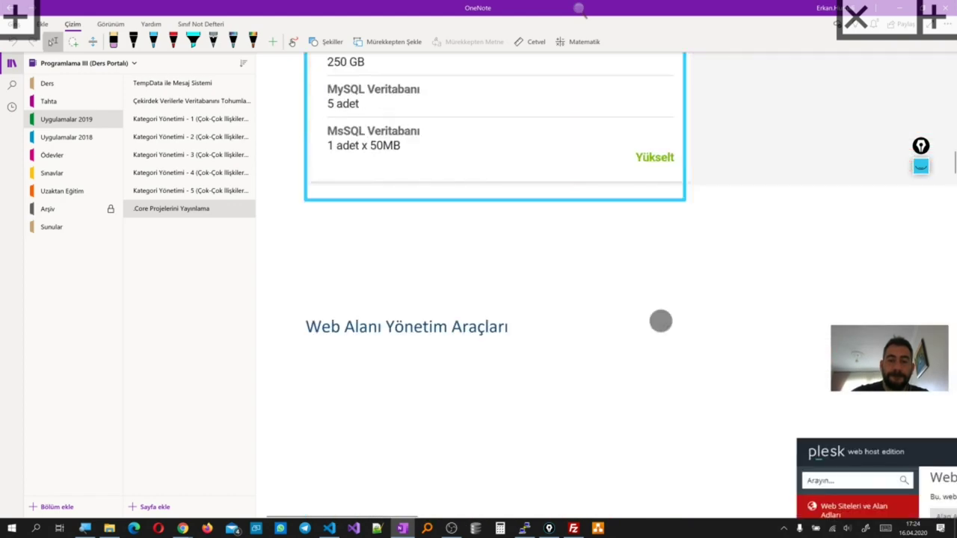
scroll(668, 307, down, 12)
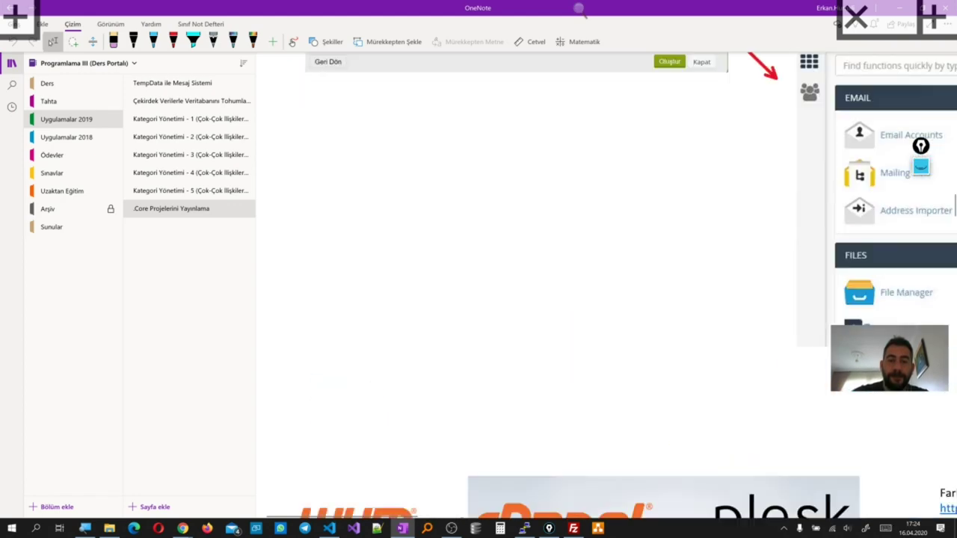
scroll(680, 284, down, 12)
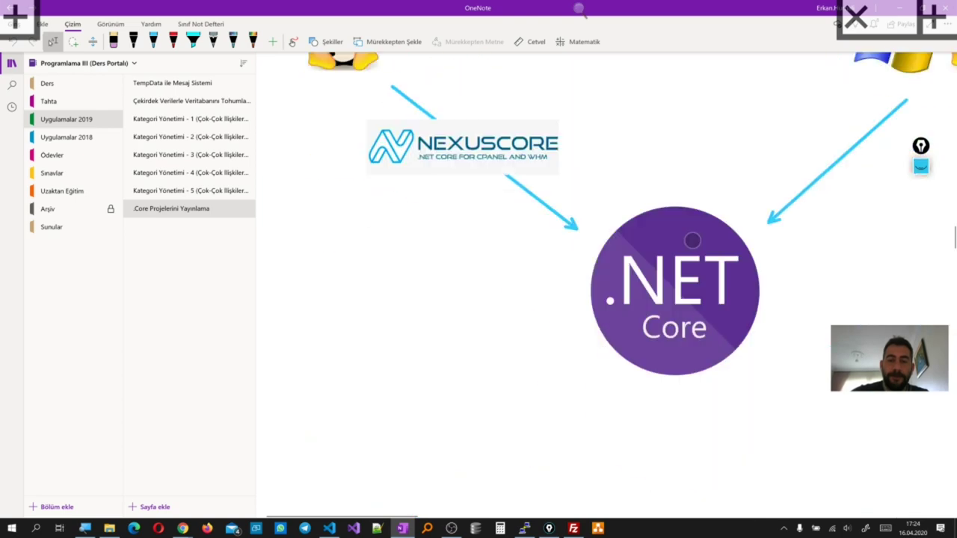
scroll(682, 284, down, 12)
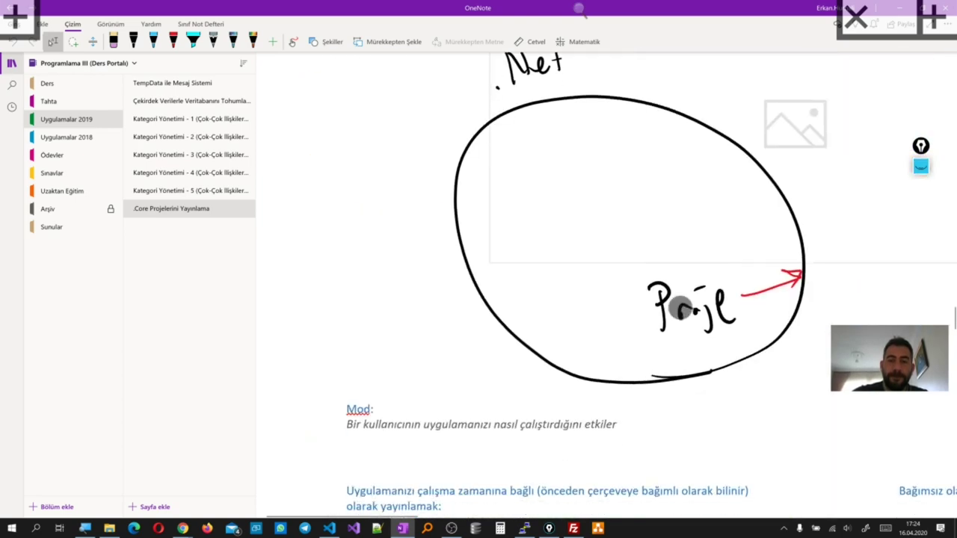
scroll(709, 305, up, 5)
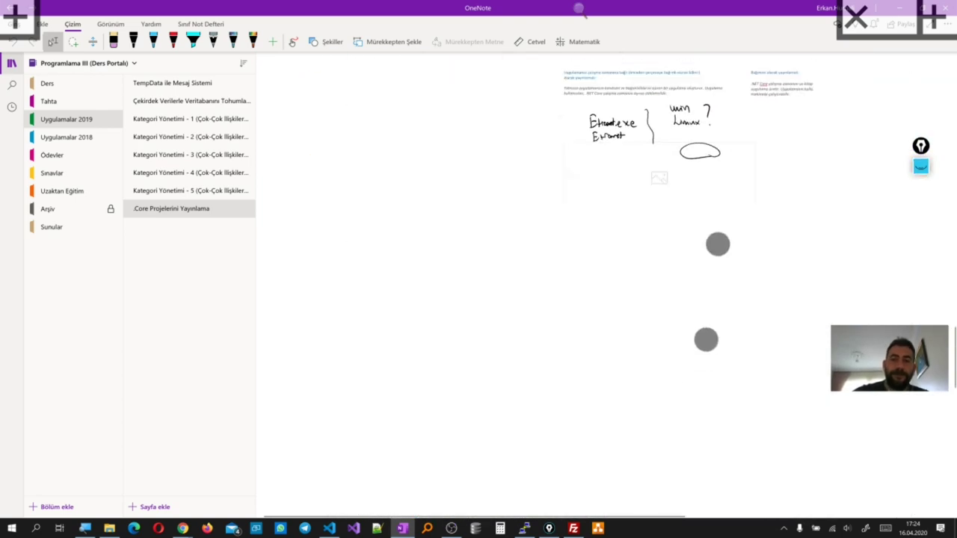
scroll(584, 374, down, 6)
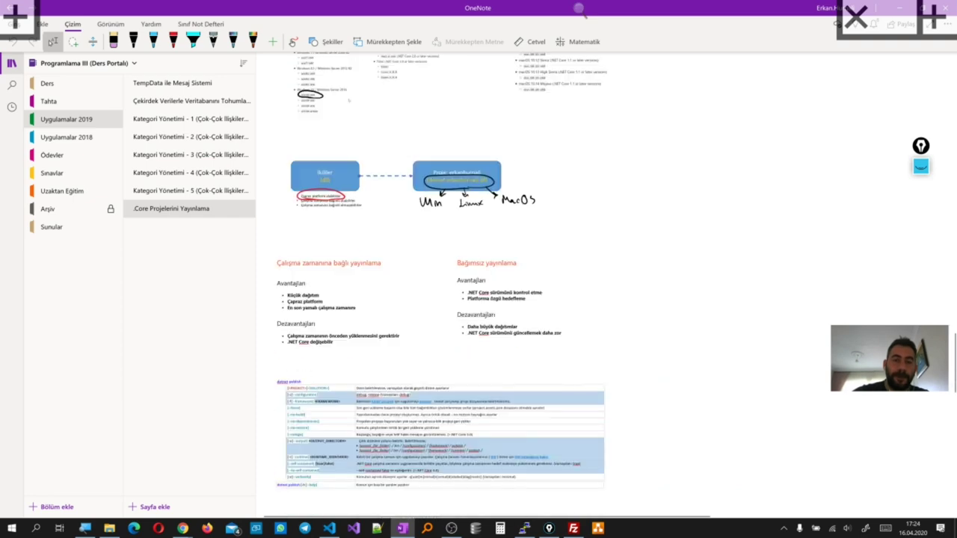
scroll(591, 359, up, 2)
scroll(314, 120, up, 10)
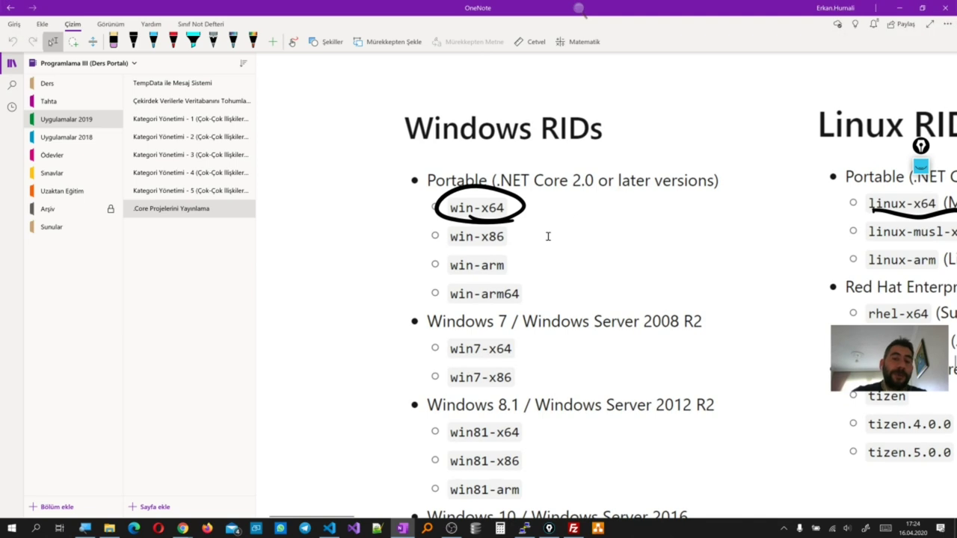
click(898, 8)
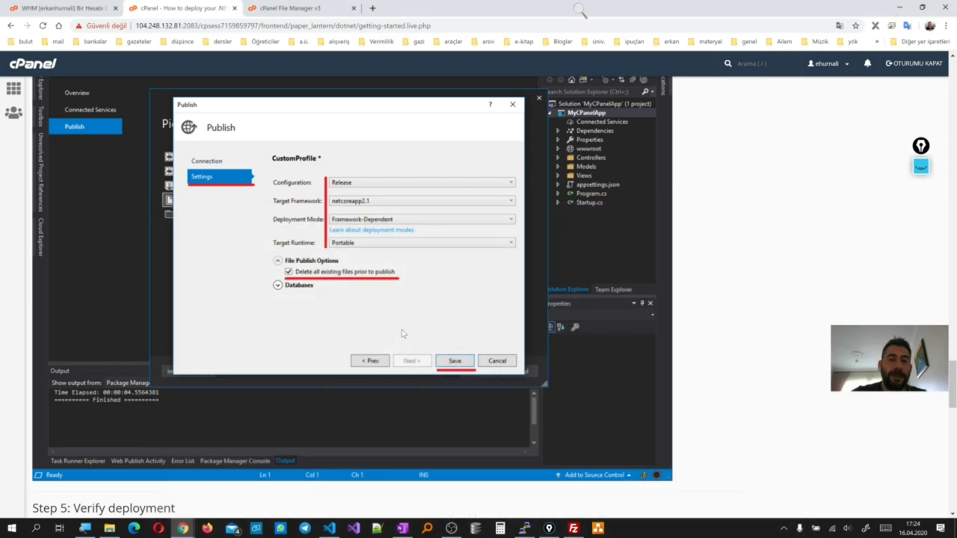
Open Views/Home/Index.cshtml of the YayinDeneme2 project in VS Code
scroll(386, 298, down, 1)
click(329, 528)
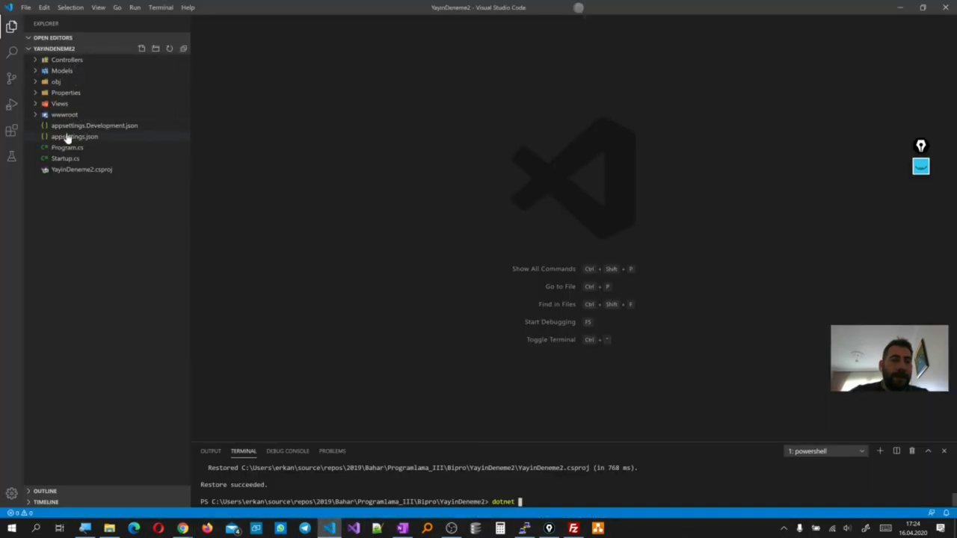
click(37, 105)
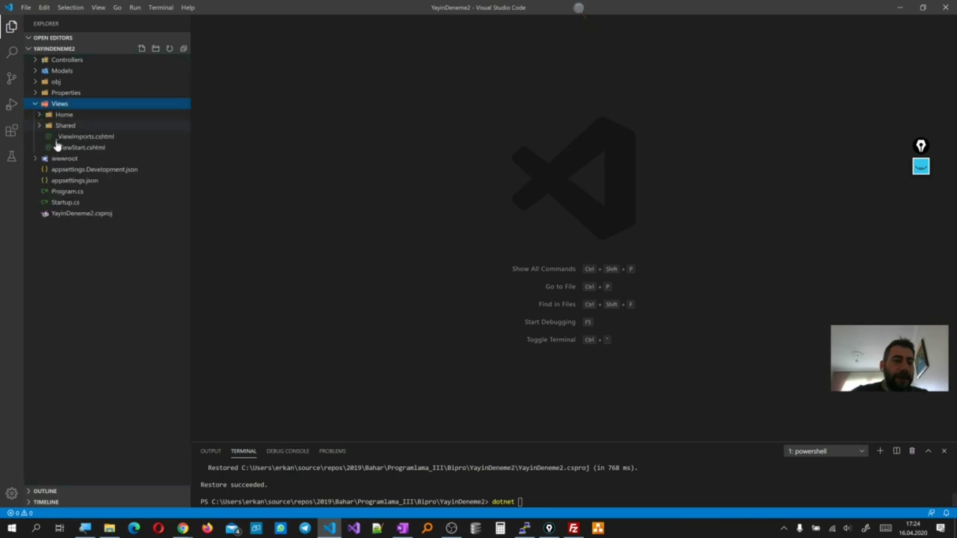
click(38, 117)
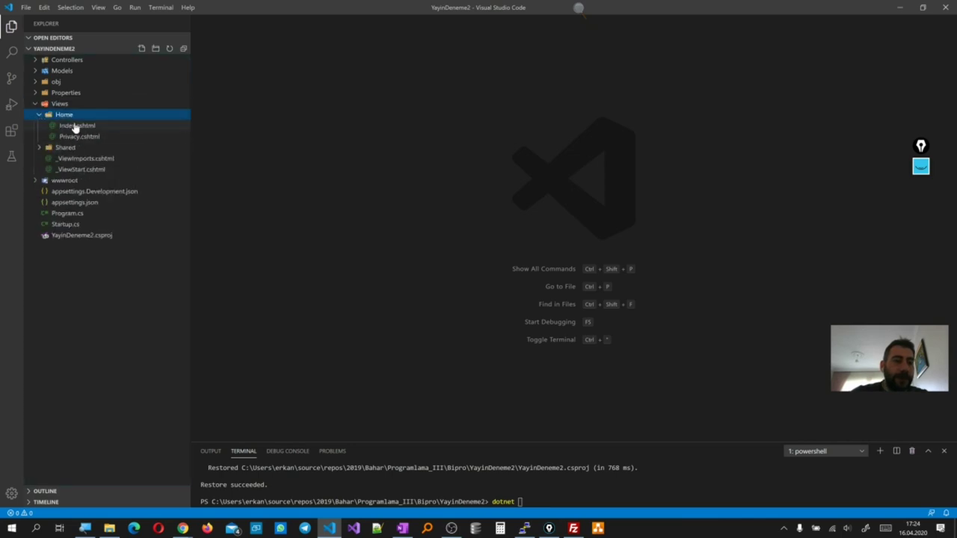
click(77, 135)
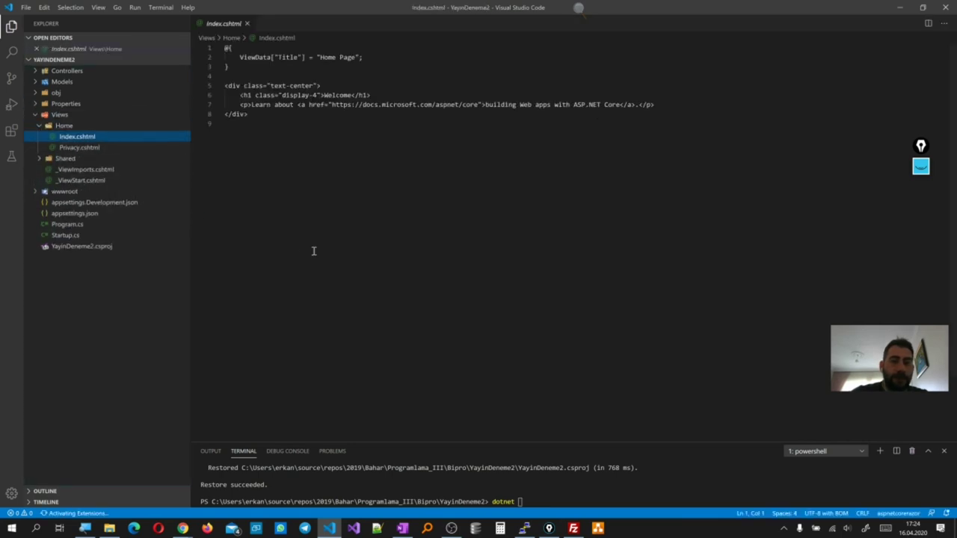
Replace the h1 'Welcome' with '.Net Core Projemi CPanel'de Yayınlıyorum' and dismiss the C# assets notice
double_click(349, 95)
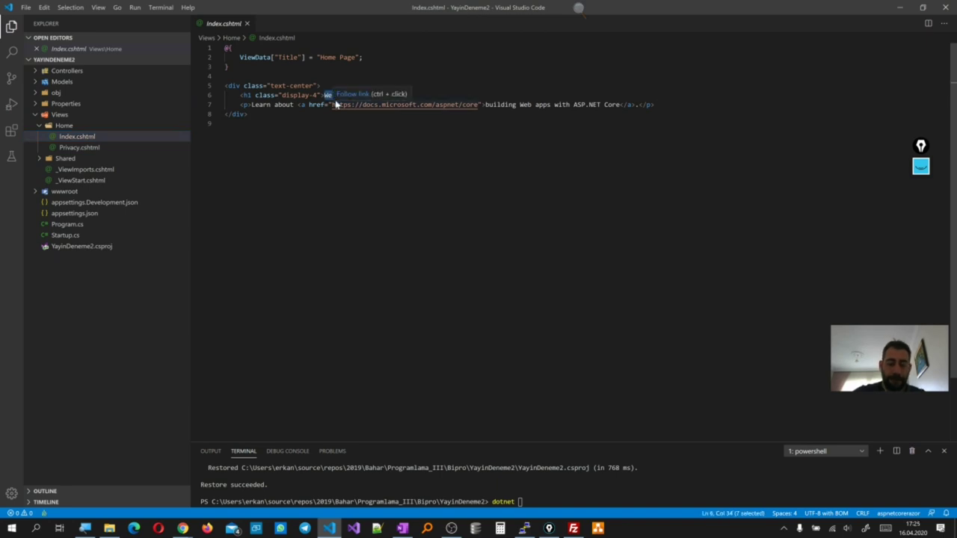
text(CPanel)
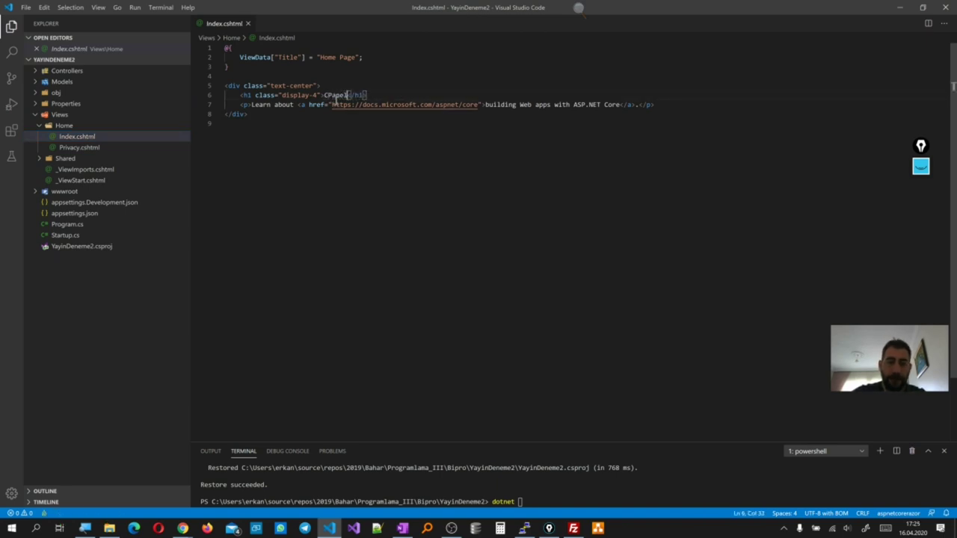
text('de Yayı)
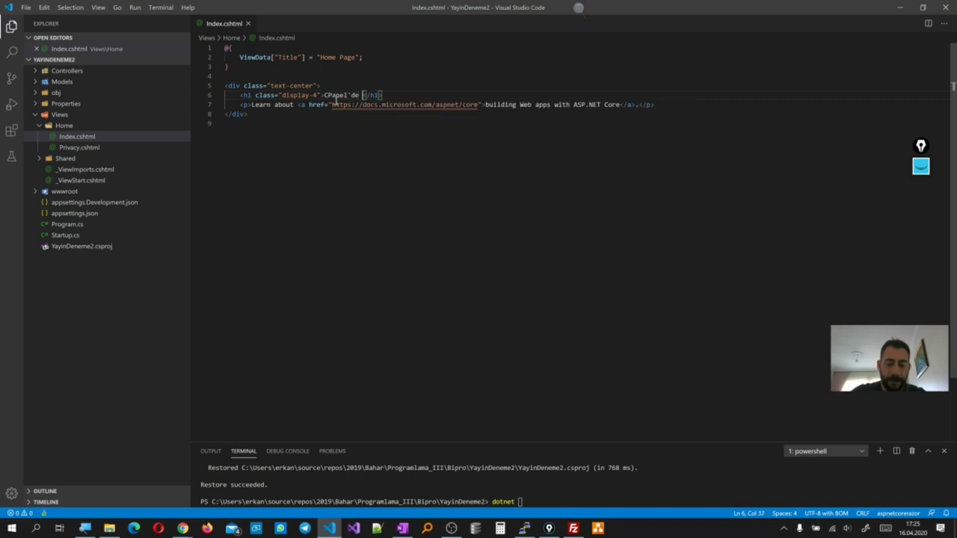
text(nlıyorum)
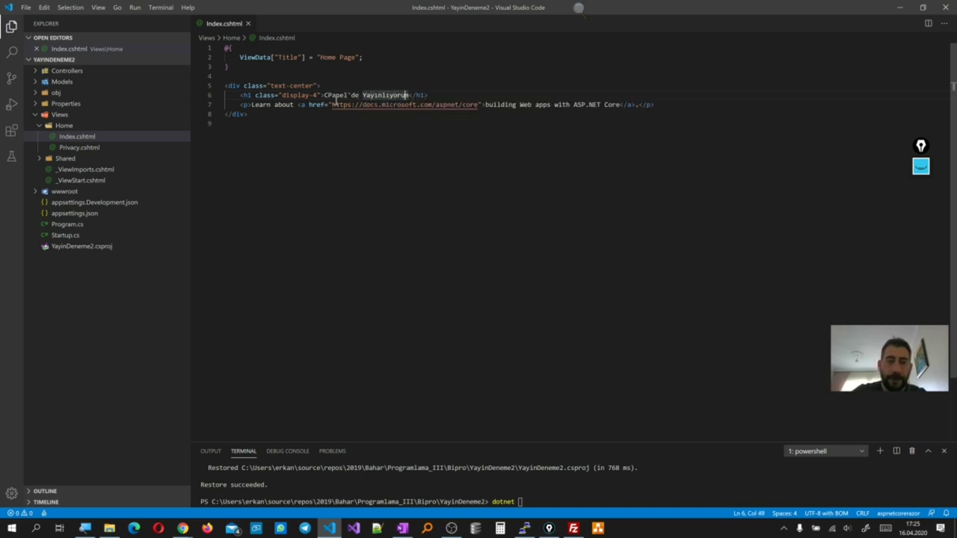
key(ctrl+Left)
key(ctrl+Left)
key(ctrl+Left)
key(ctrl+Left)
key(ctrl+Left)
key(Right)
key(Right)
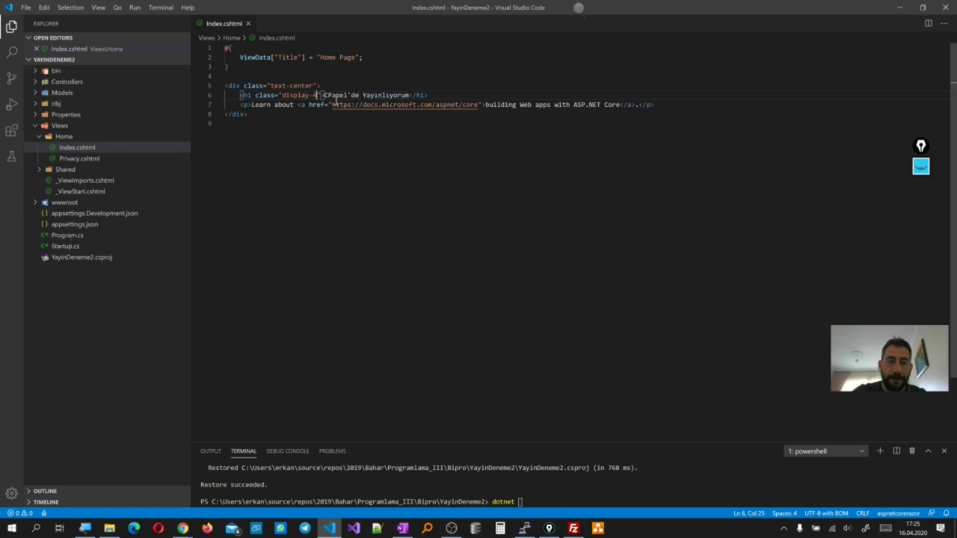
text(.Net )
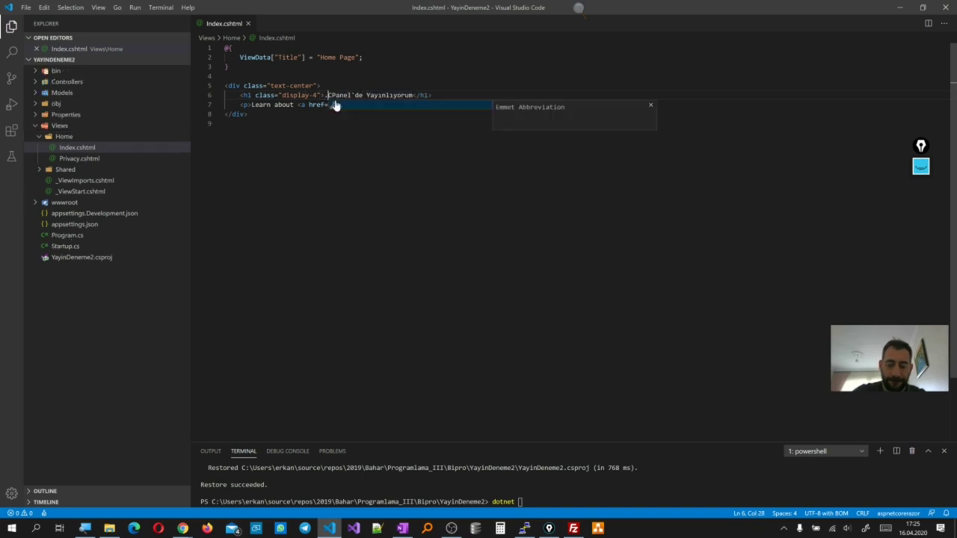
text(Core P)
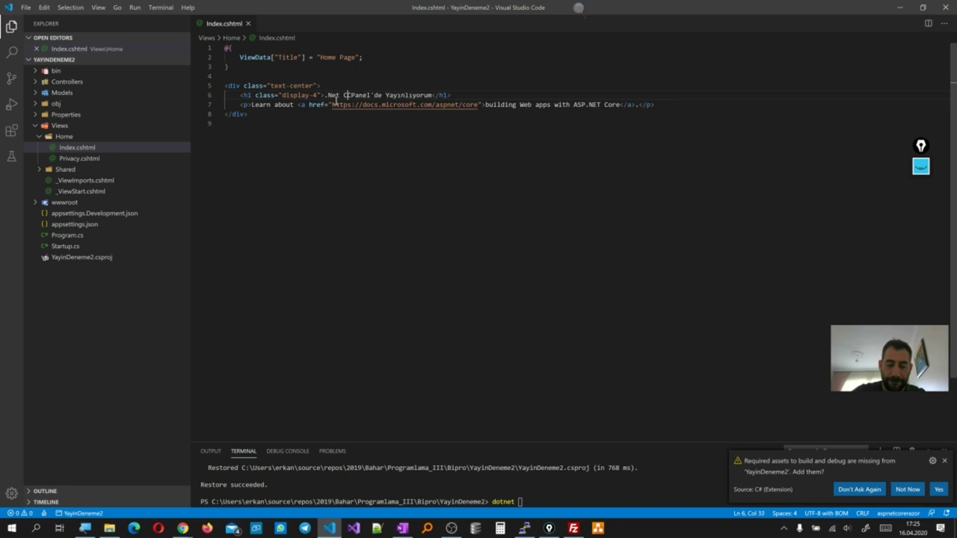
text(rojemi C)
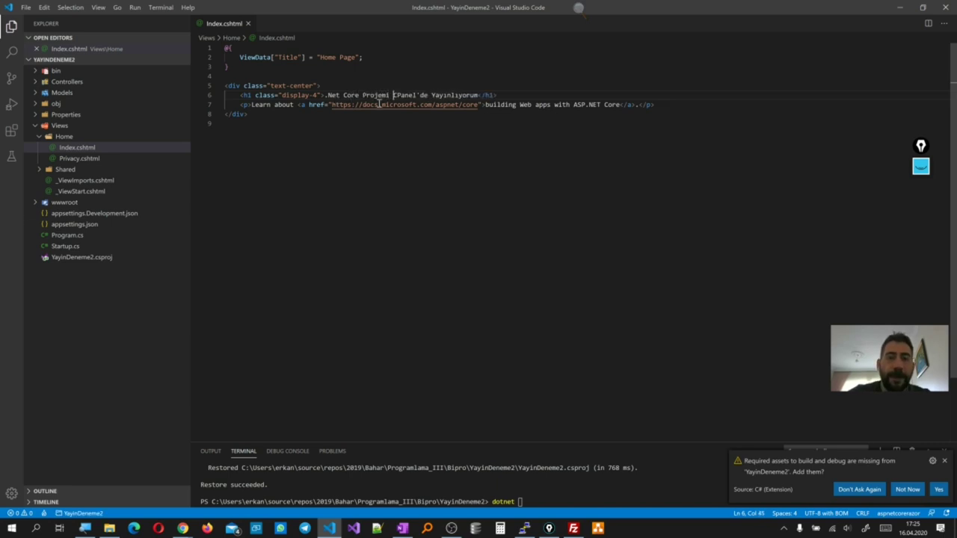
click(449, 129)
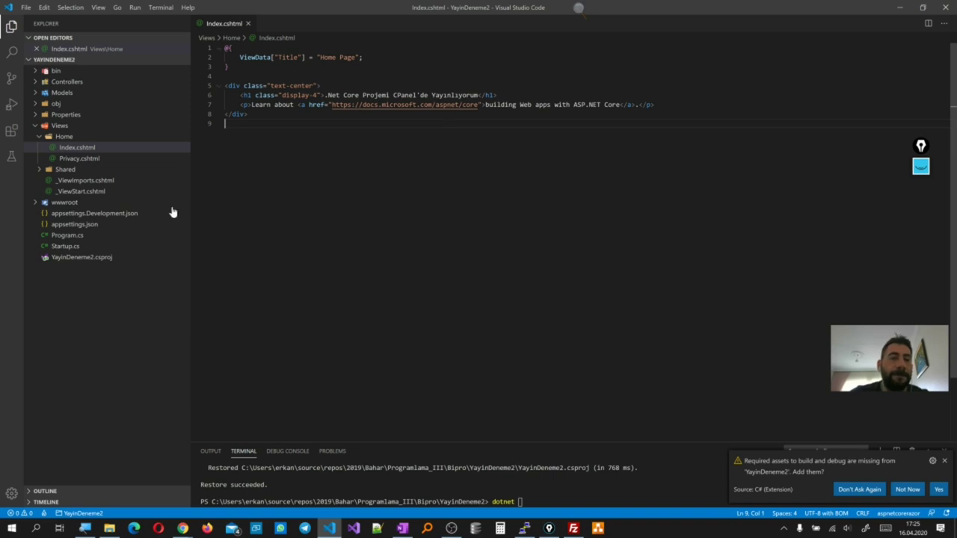
click(945, 461)
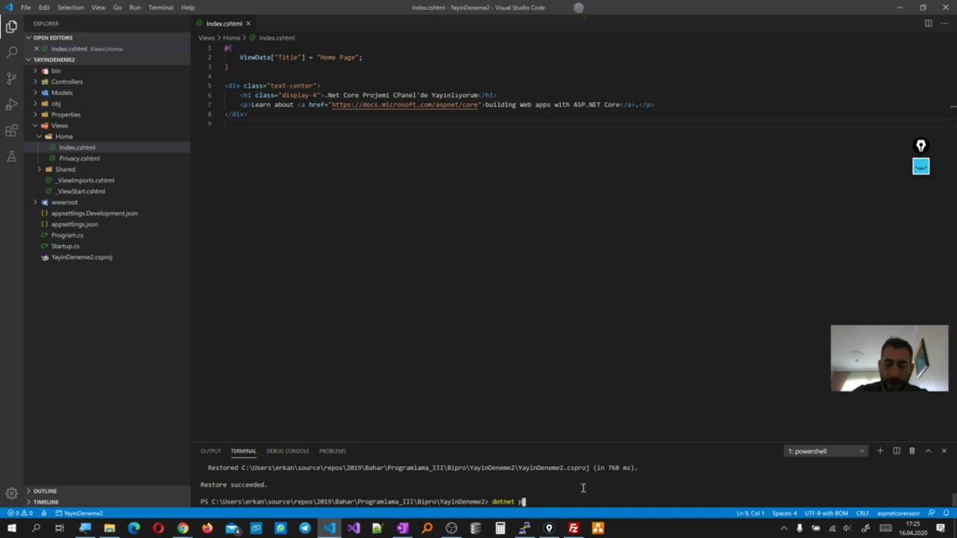
Run dotnet publish -c Release --self-contained false -r win-x64 and enlarge the terminal panel
key(Up)
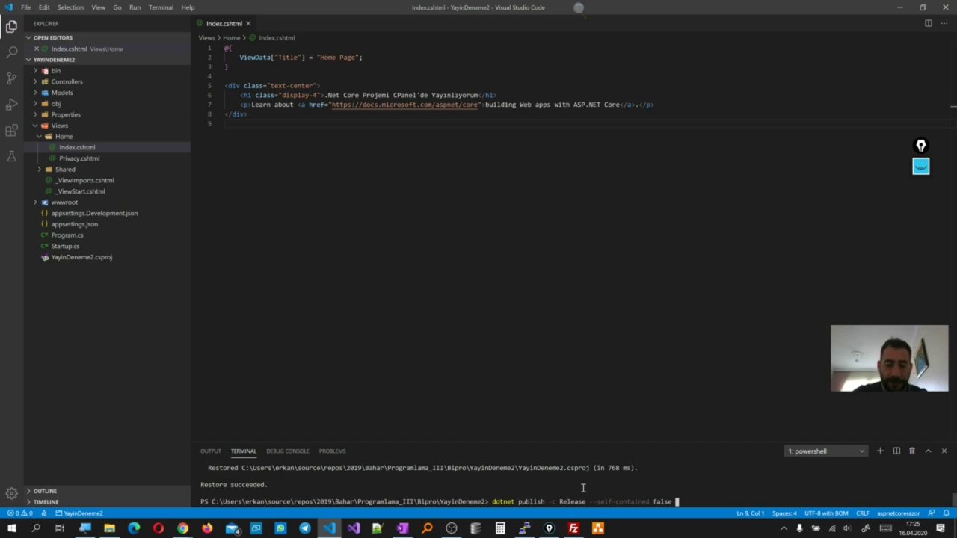
text(-r win-x64)
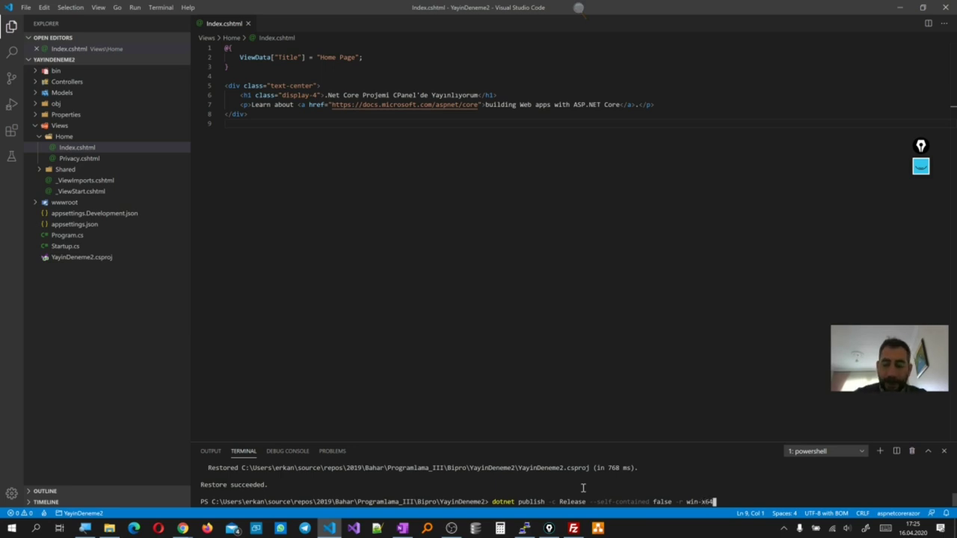
key(Return)
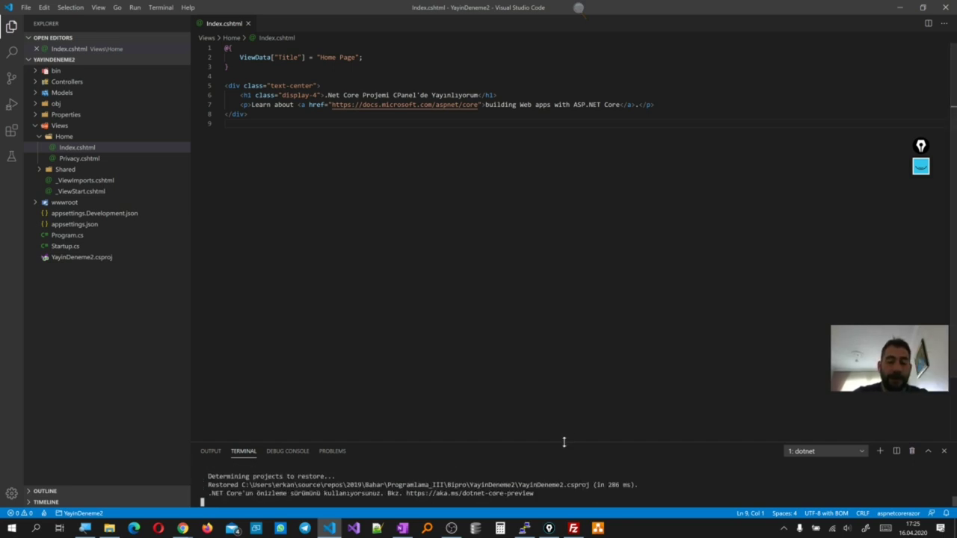
drag(566, 440, 565, 414)
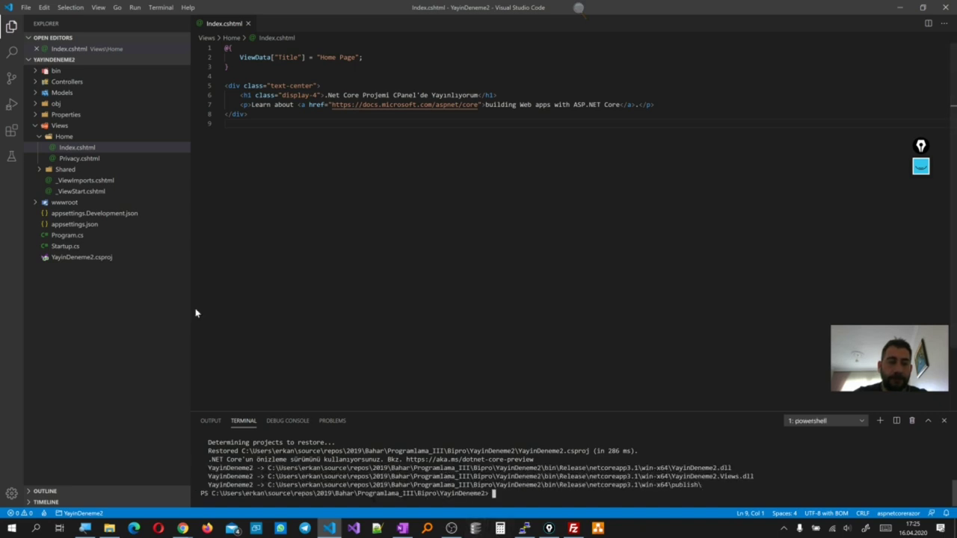
Expand bin/Release/netcoreapp3.1/win-x64 to check the generated publish folder
click(39, 71)
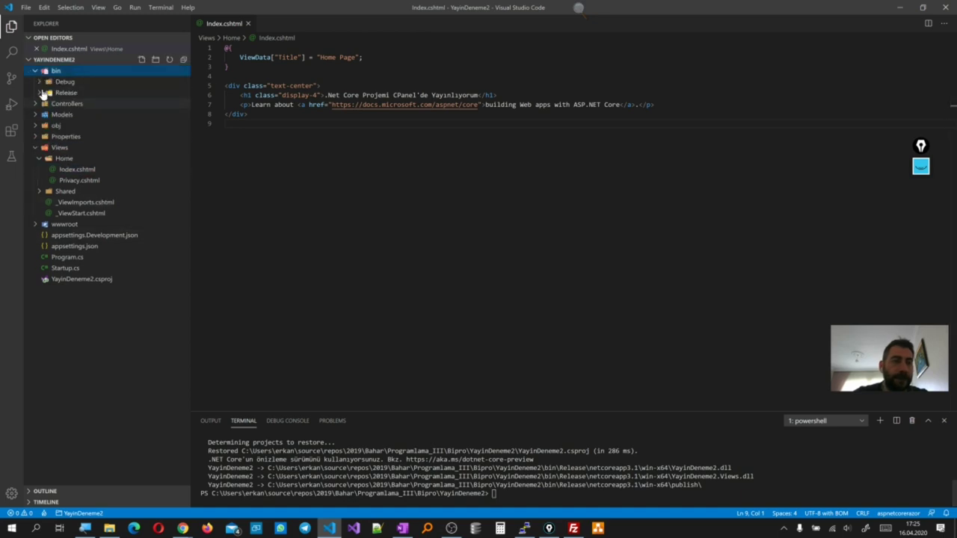
click(40, 94)
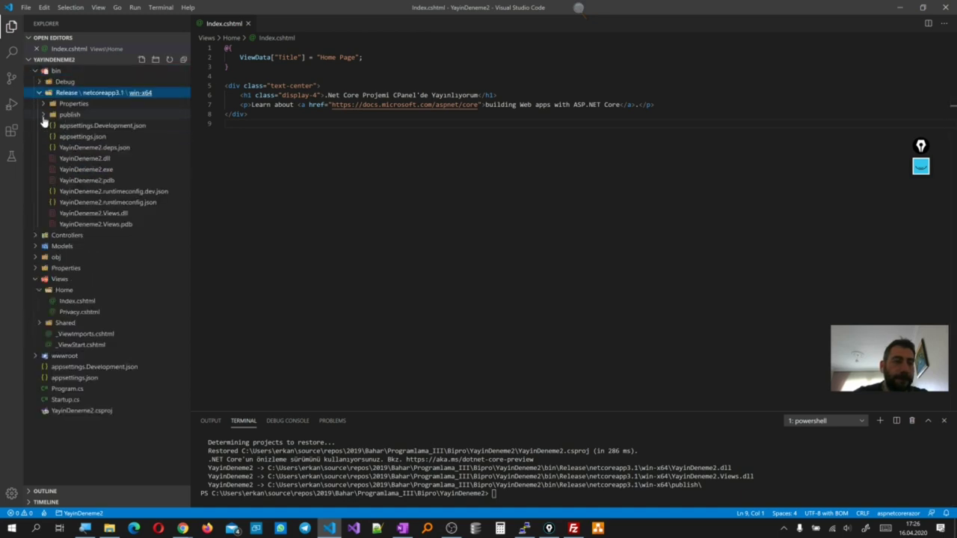
click(43, 115)
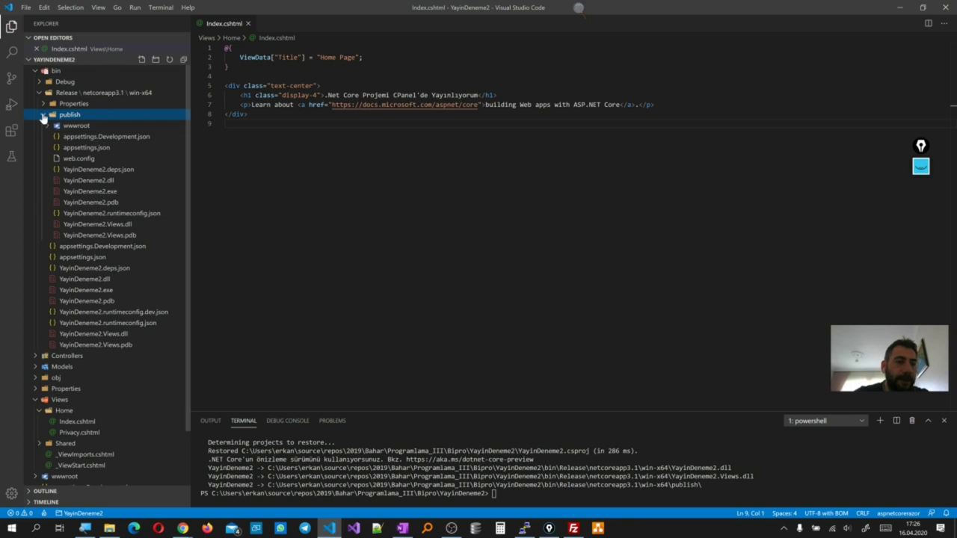
click(43, 117)
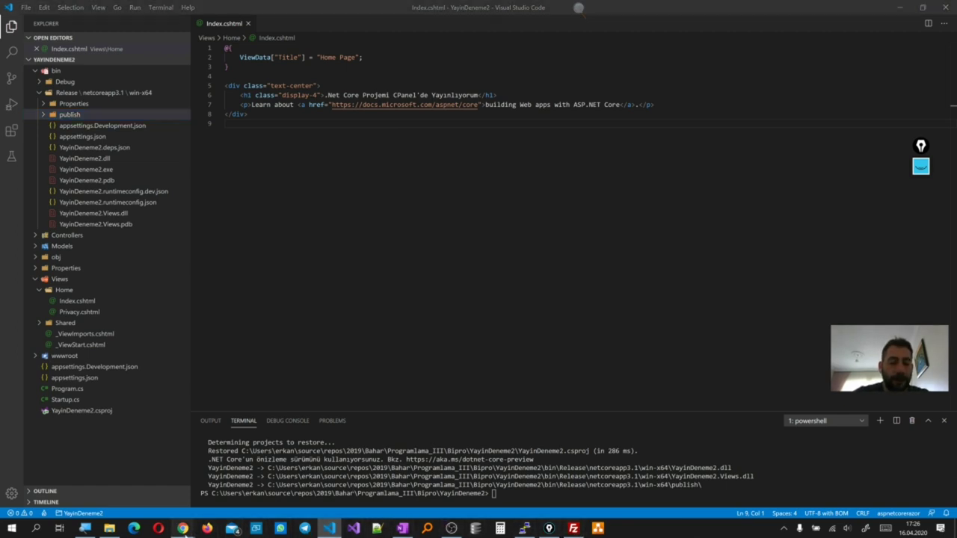
Bring Chrome back and close its cPanel File Manager v3 tab
mouse_move(186, 528)
click(457, 487)
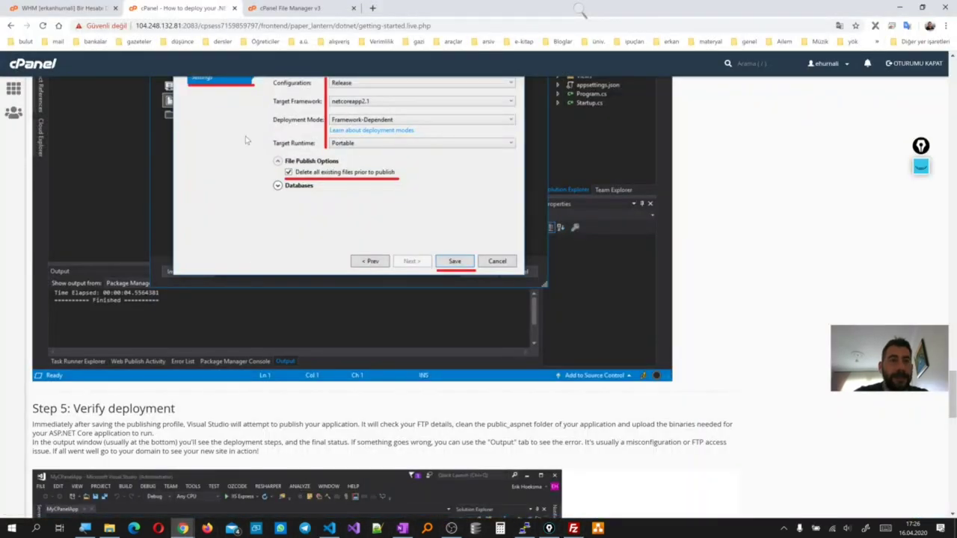
click(290, 7)
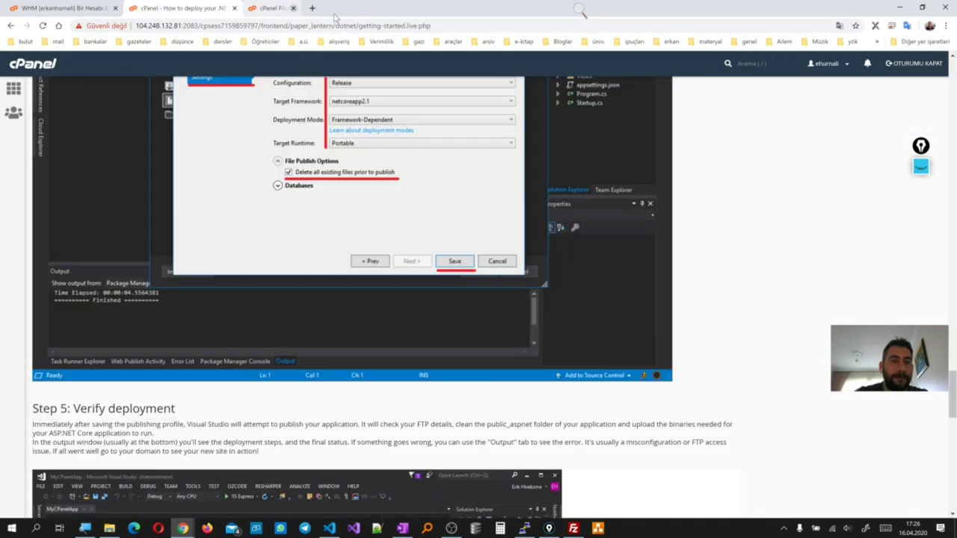
click(354, 8)
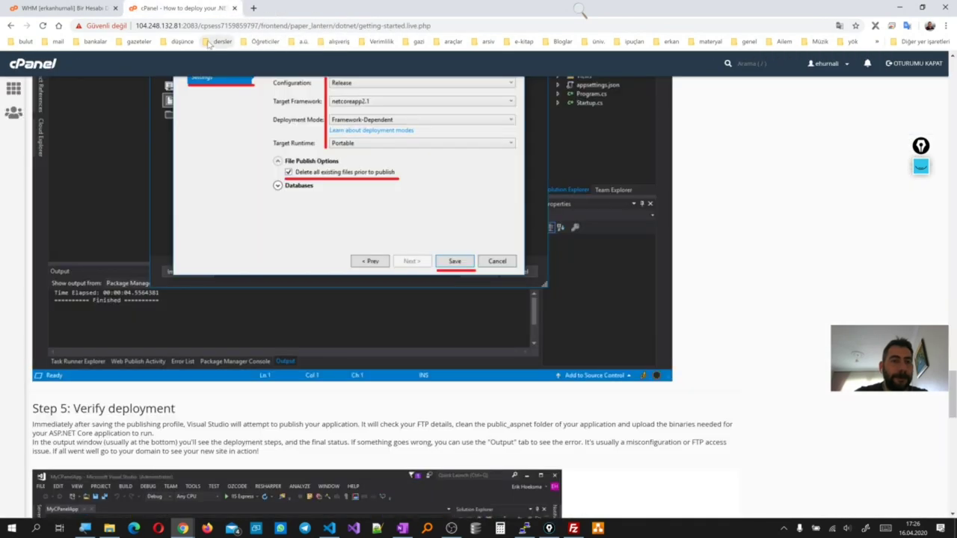
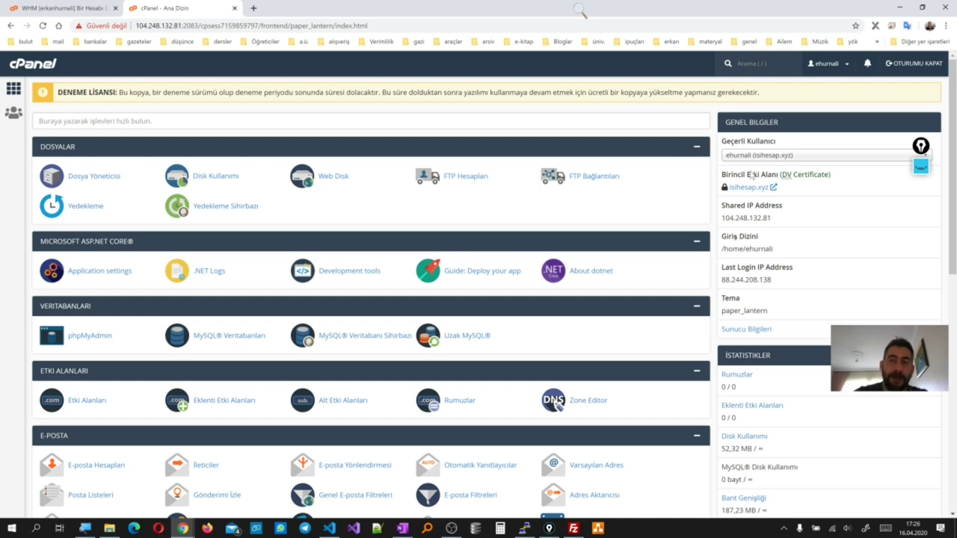
Open a Chrome private window, start entering the isihesap address, then close it
right_click(183, 529)
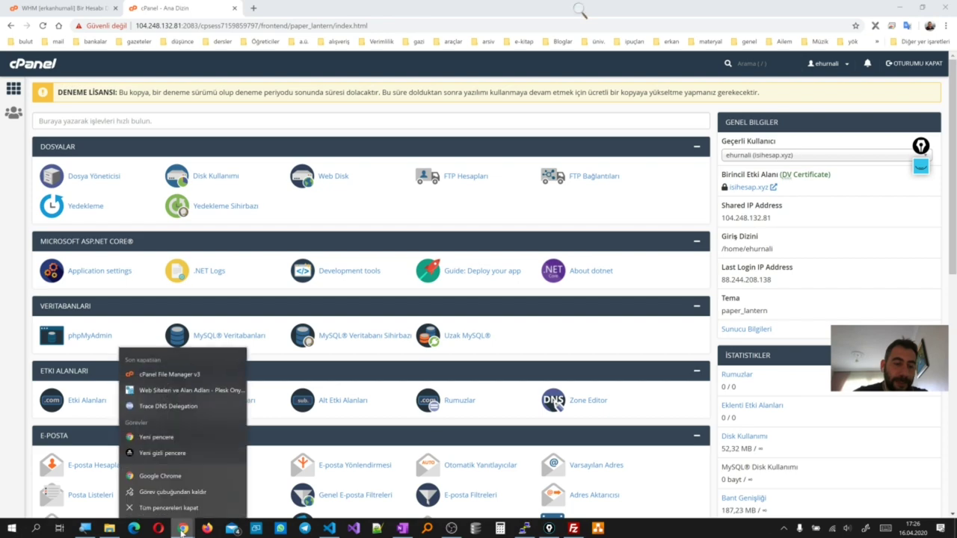
click(162, 452)
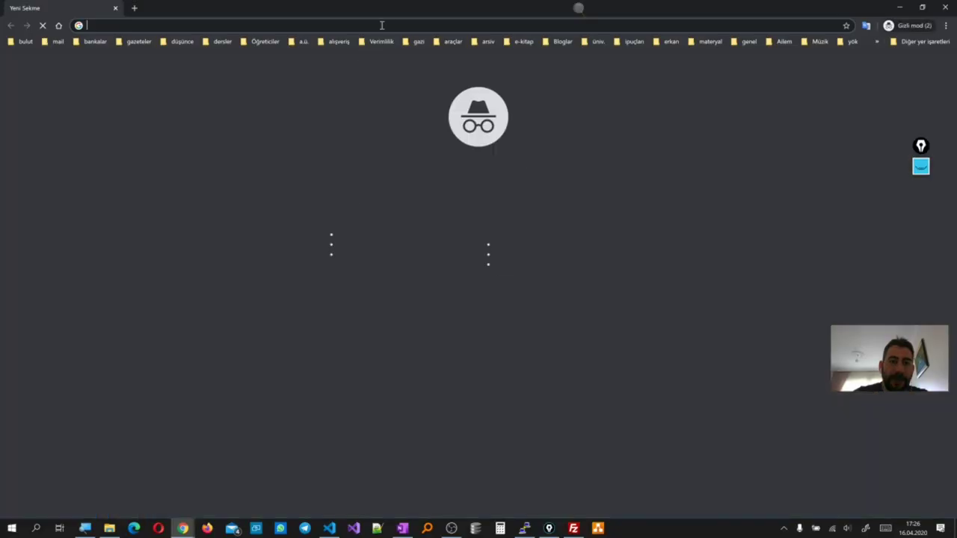
double_click(394, 8)
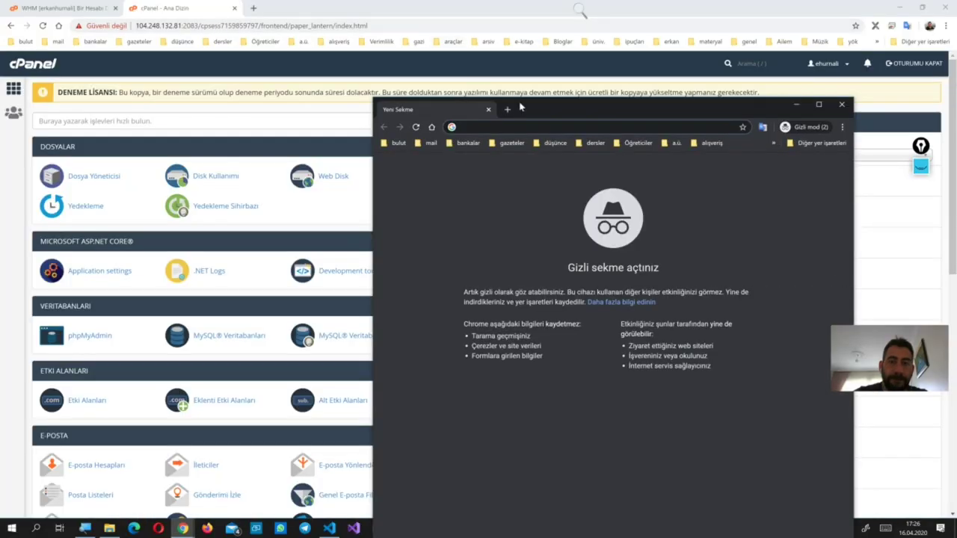
drag(522, 106, 611, 289)
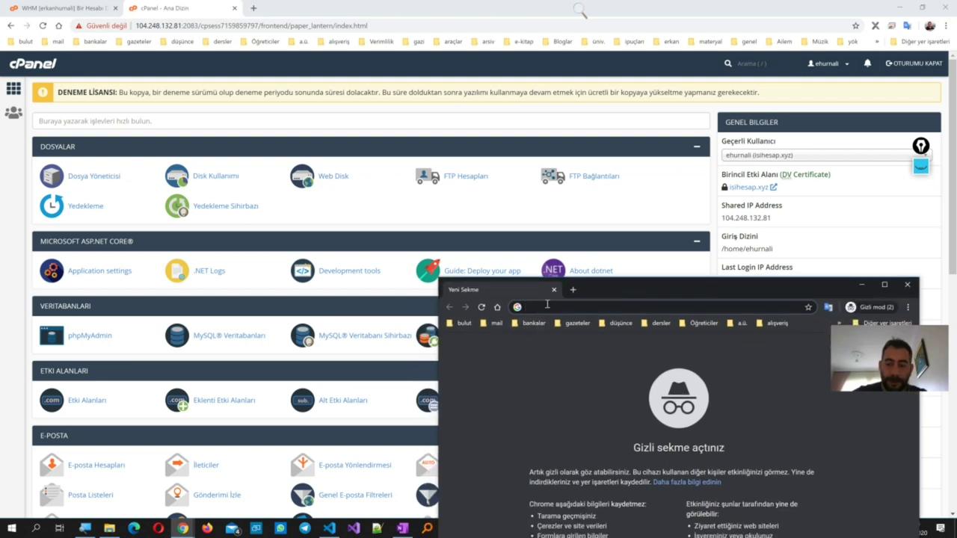
text(isi)
key(Right)
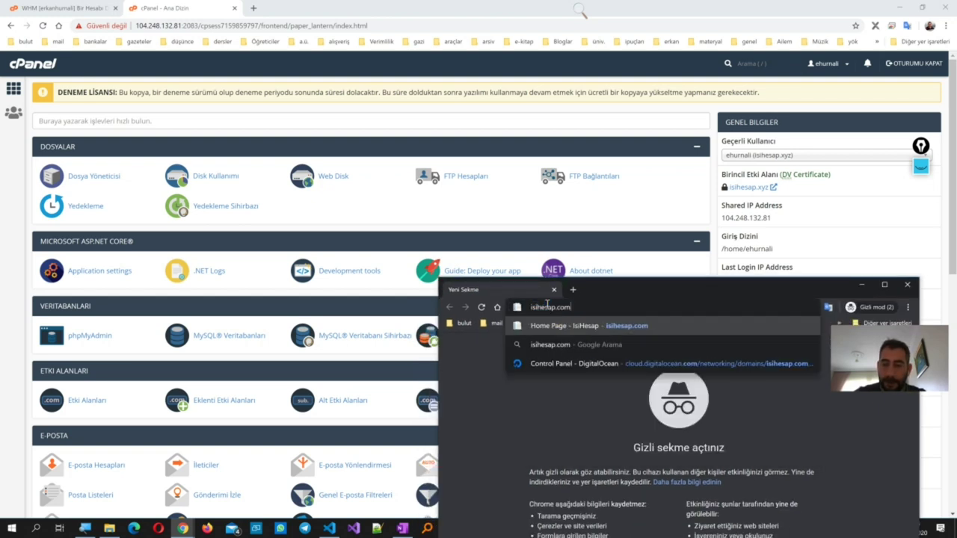
key(BackSpace)
key(BackSpace)
key(BackSpace)
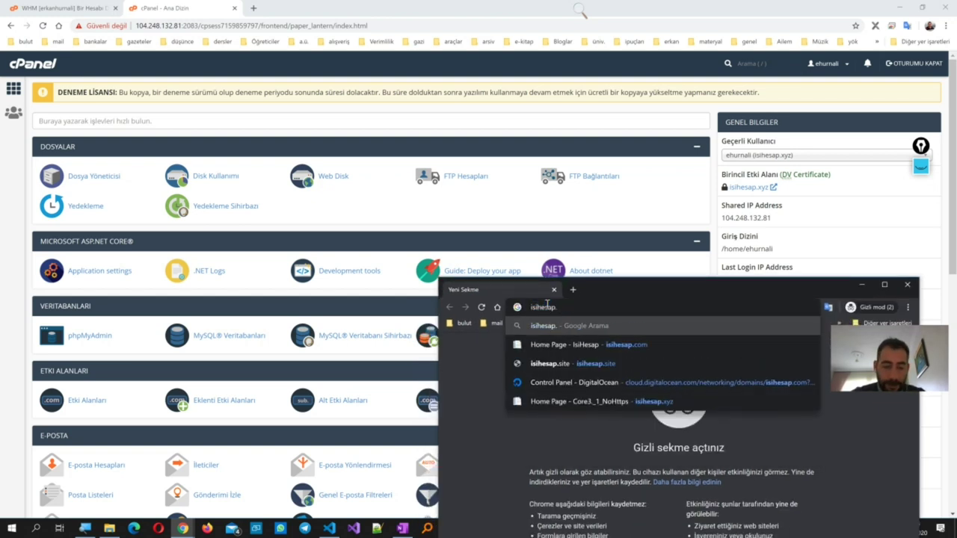
key(BackSpace)
key(BackSpace)
key(BackSpace)
key(BackSpace)
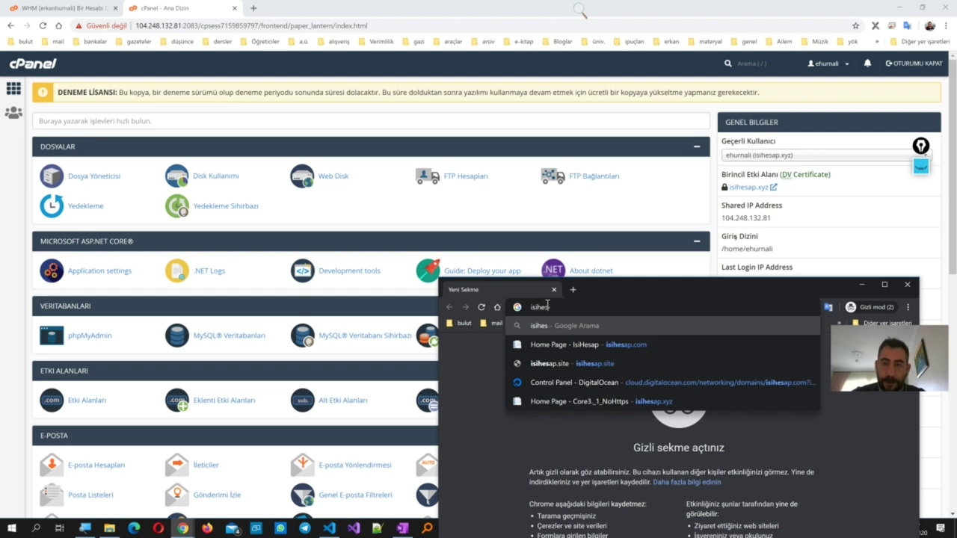
click(908, 284)
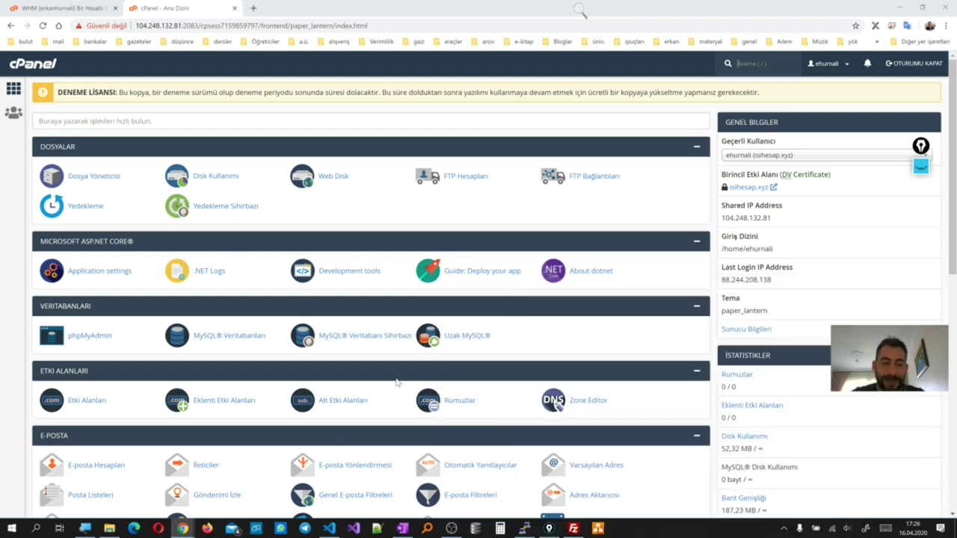
Switch between the Collaborate session and the cPanel browser window
click(184, 529)
click(117, 473)
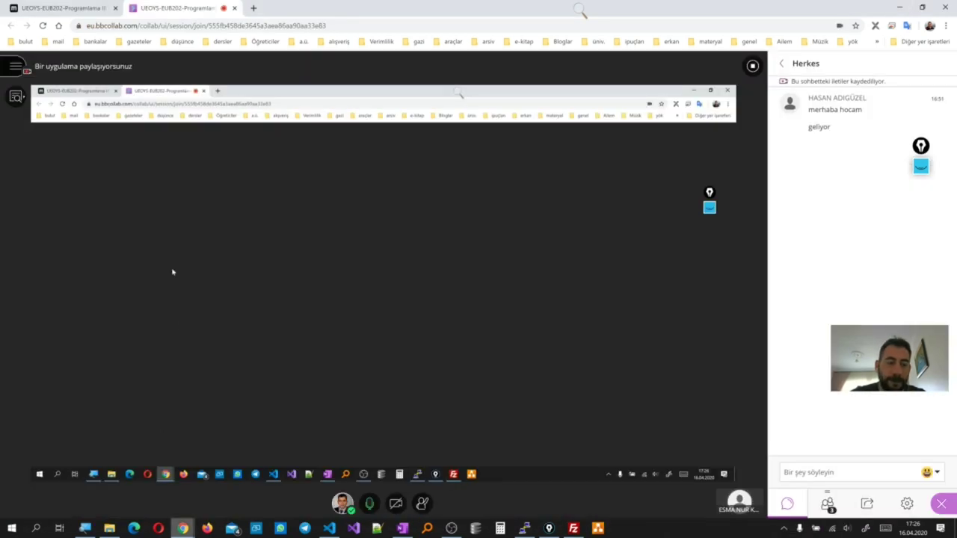
mouse_move(172, 521)
click(161, 486)
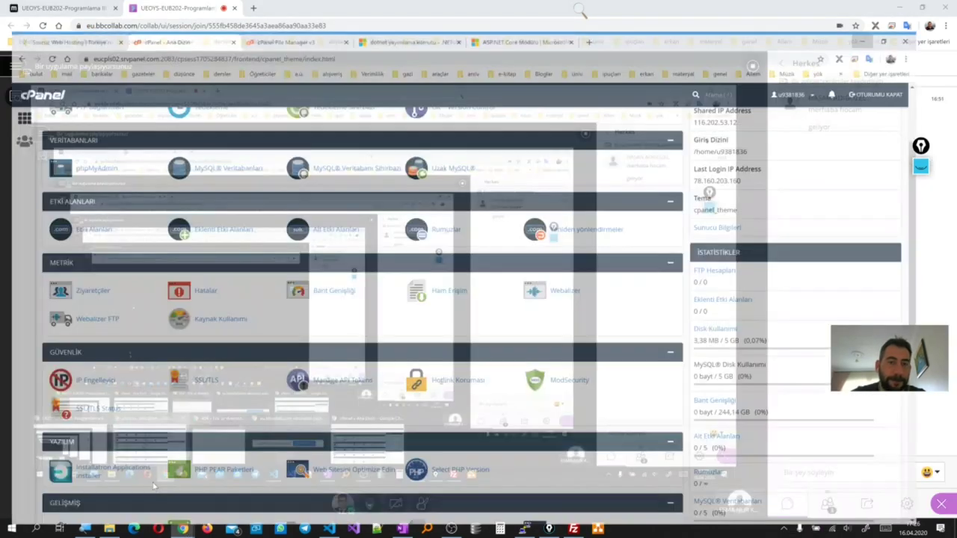
scroll(763, 272, up, 3)
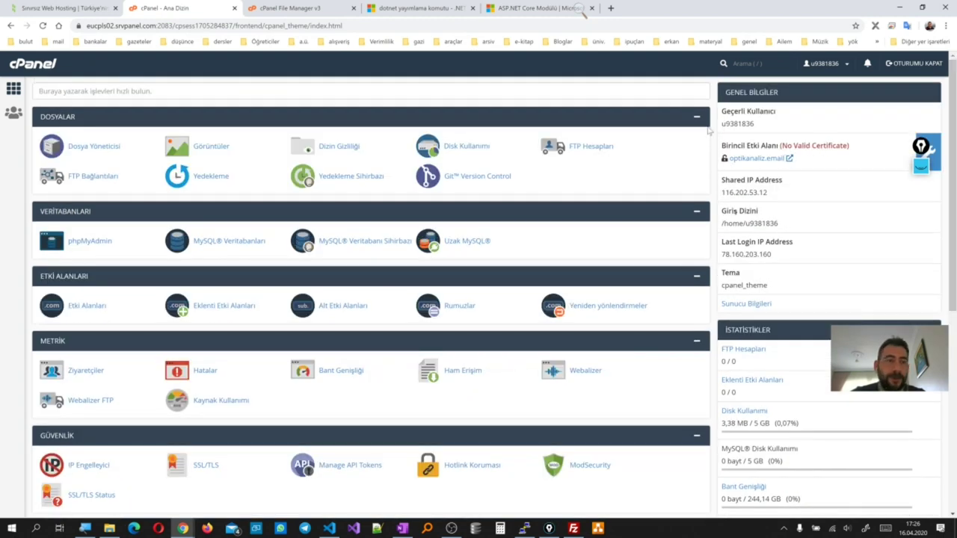
click(902, 8)
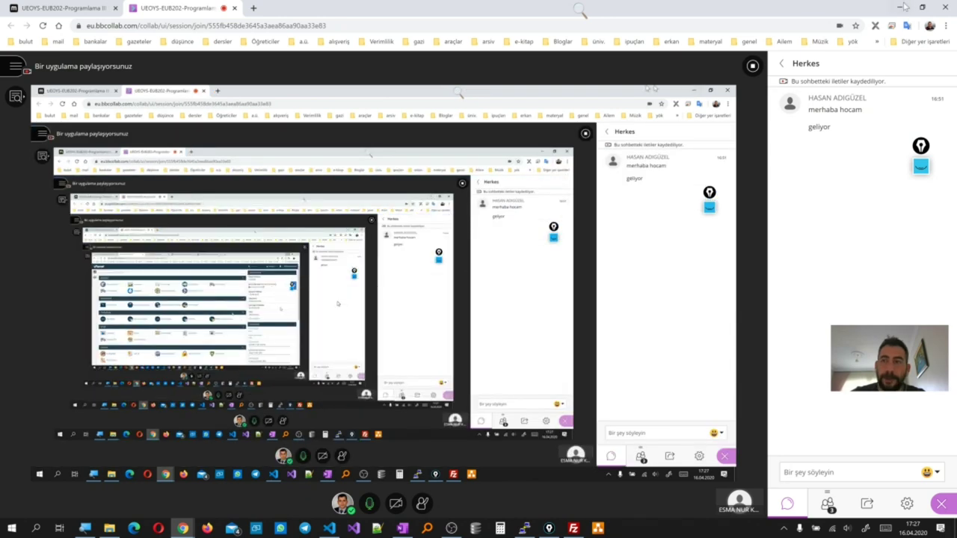
key(alt+Tab)
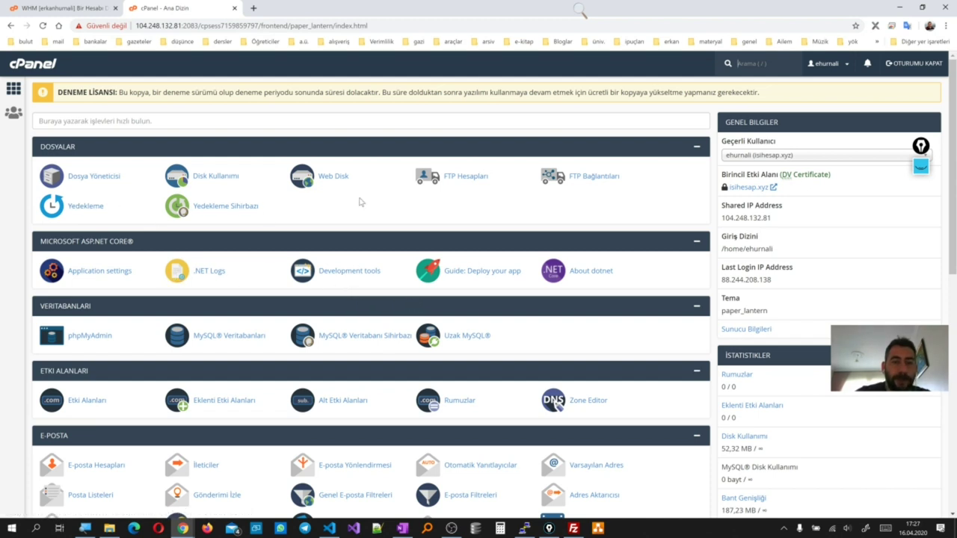
Reveal the main FTP account's manual settings and select host ftp.isihesap.xyz
click(460, 177)
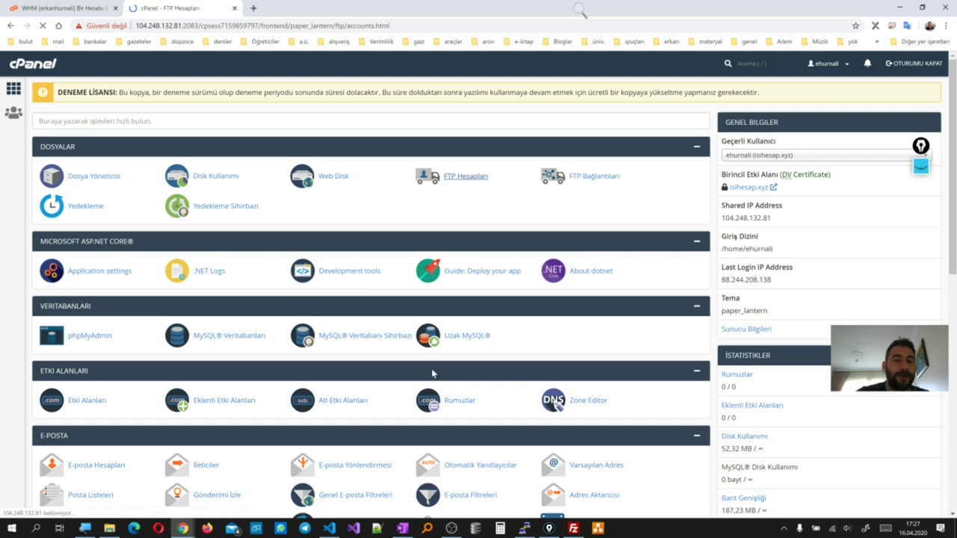
scroll(179, 400, down, 3)
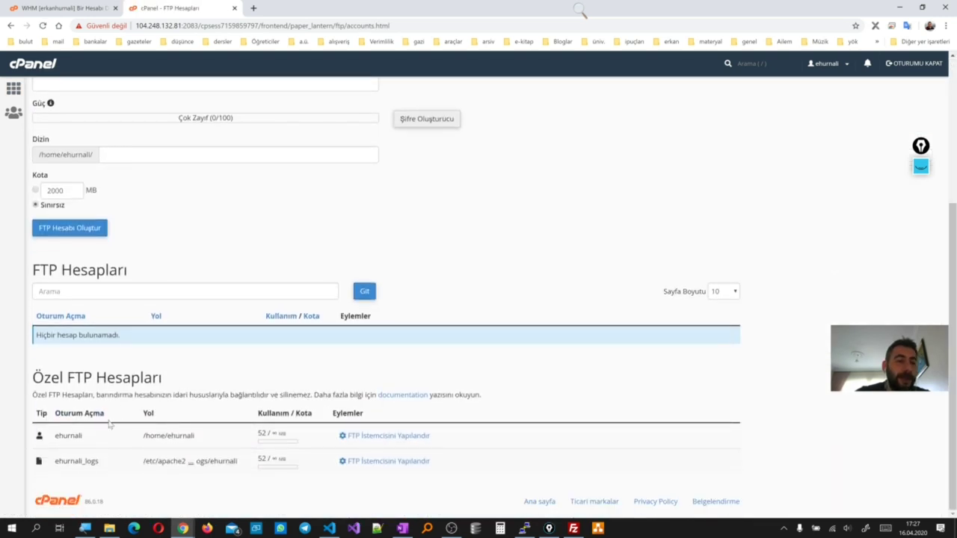
click(400, 437)
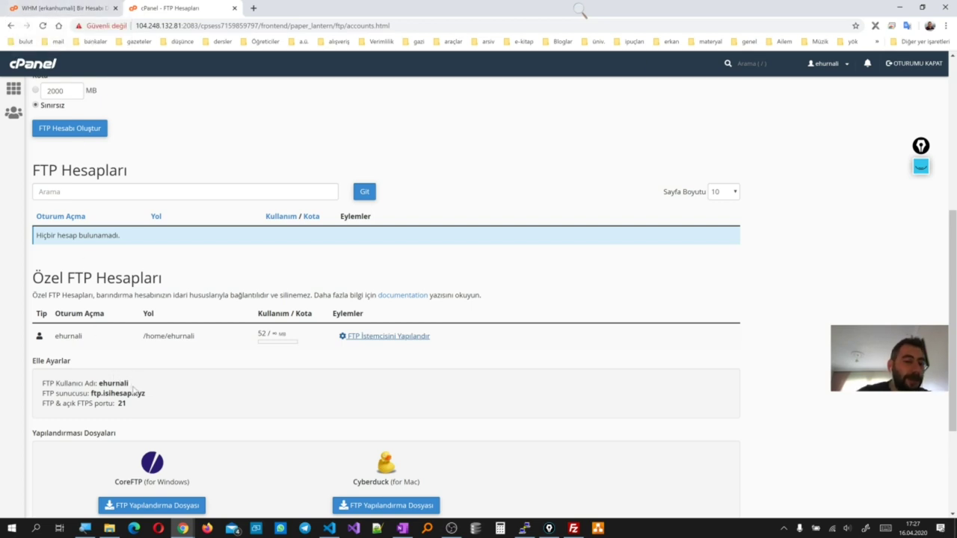
drag(146, 393, 91, 393)
key(ctrl+c)
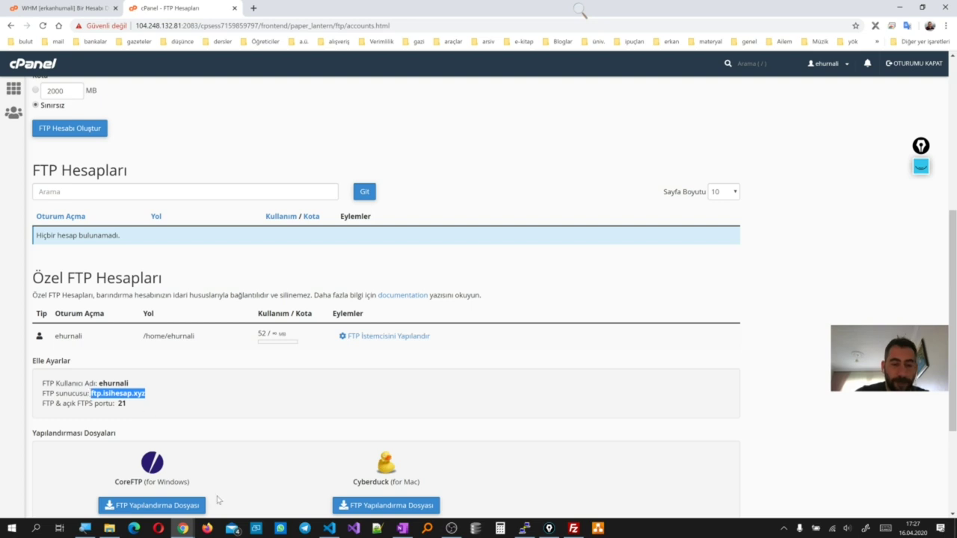
Set FileZilla's host to ftp.isihesap.xyz and the user name to the cPanel FTP user
click(573, 528)
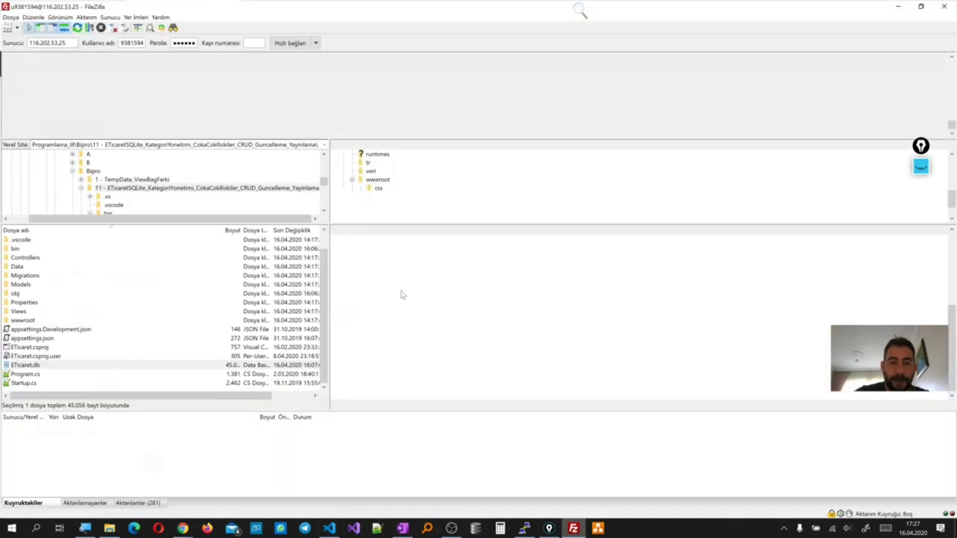
double_click(59, 43)
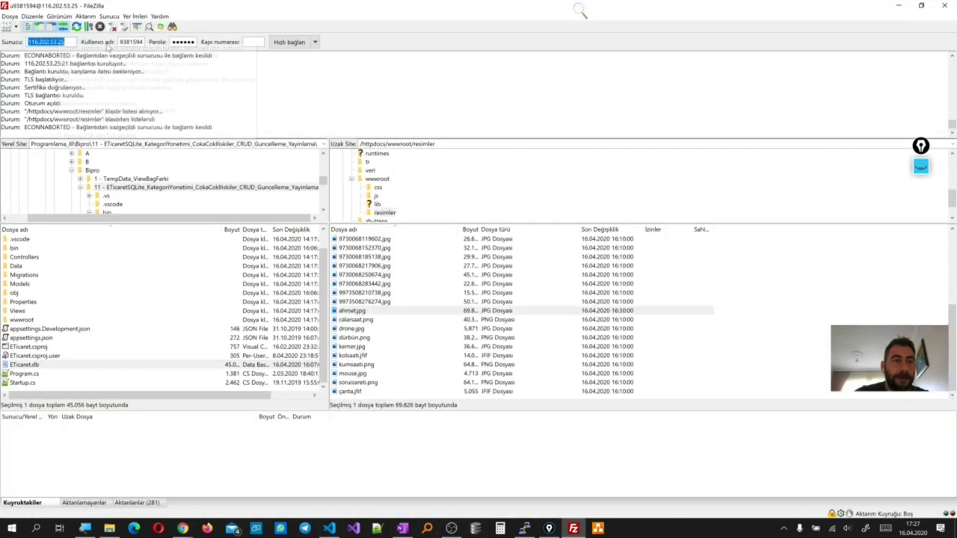
key(ctrl+v)
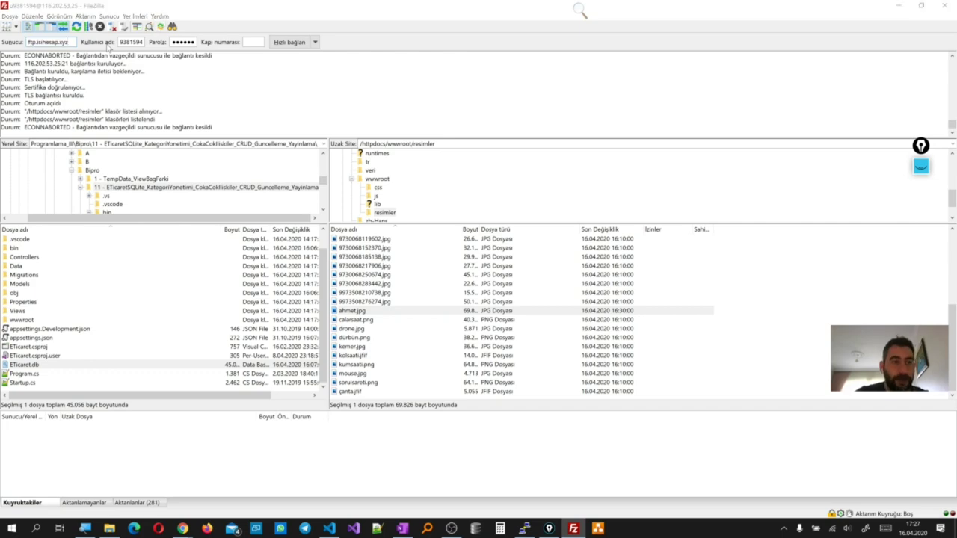
key(alt+Tab)
double_click(121, 384)
key(ctrl+c)
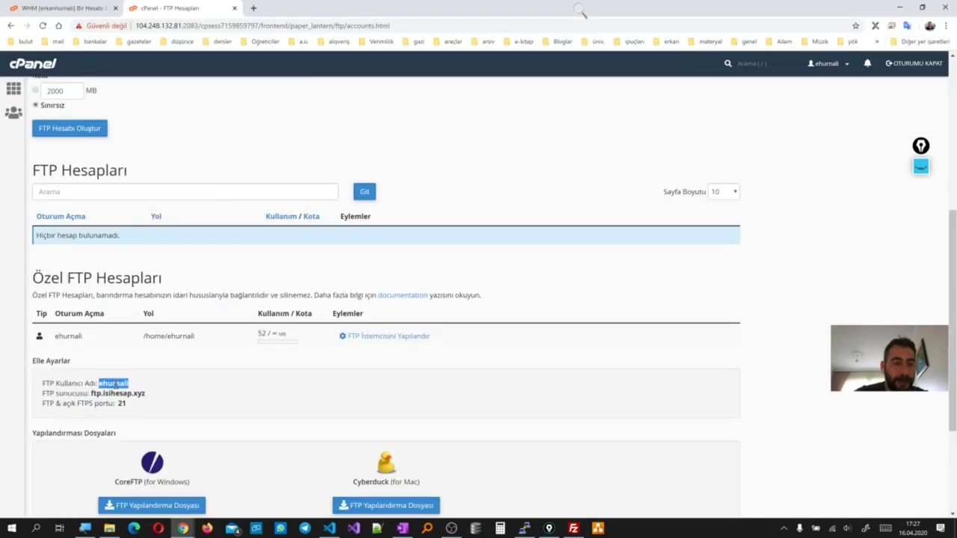
key(alt+Tab)
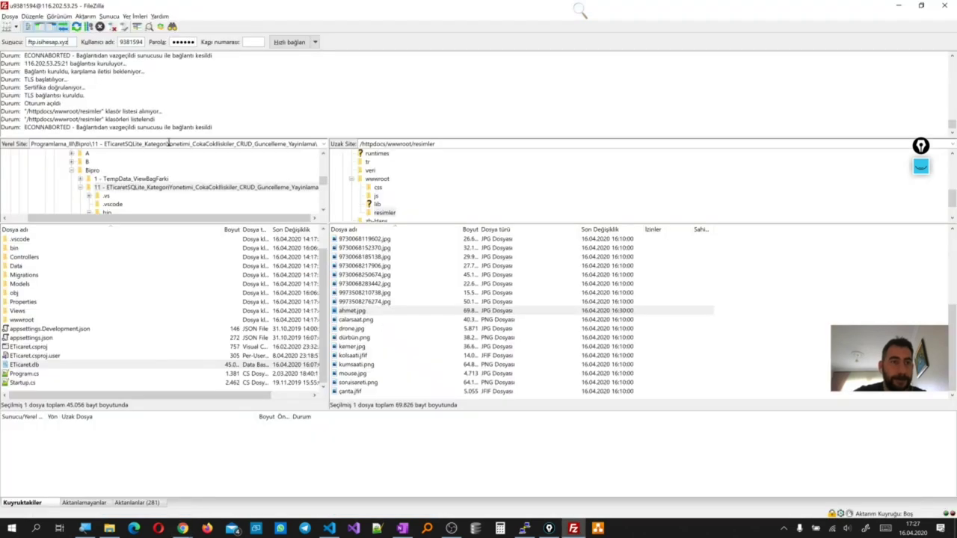
double_click(134, 43)
key(ctrl+v)
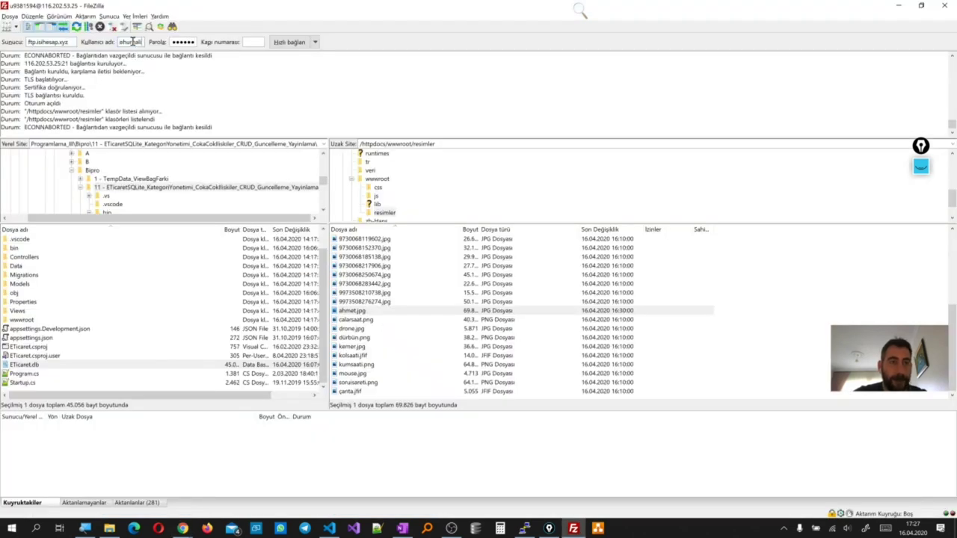
Clear the password and quick-connect, replacing the old session; the host fails to resolve
double_click(190, 41)
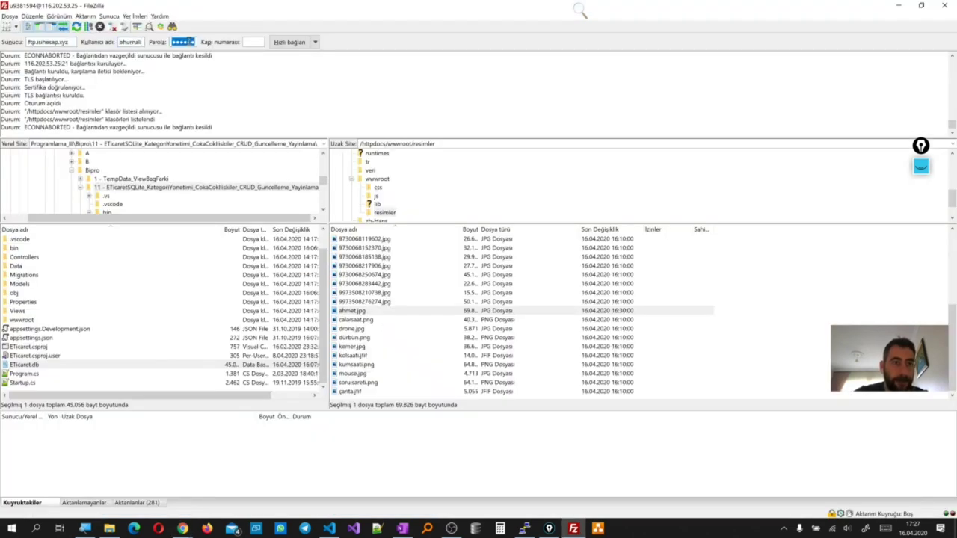
key(BackSpace)
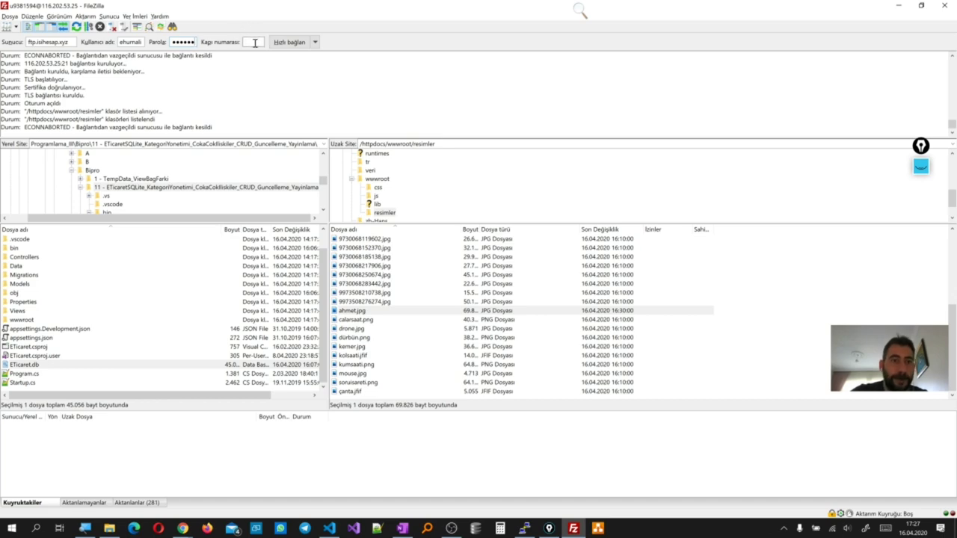
key(alt+Tab)
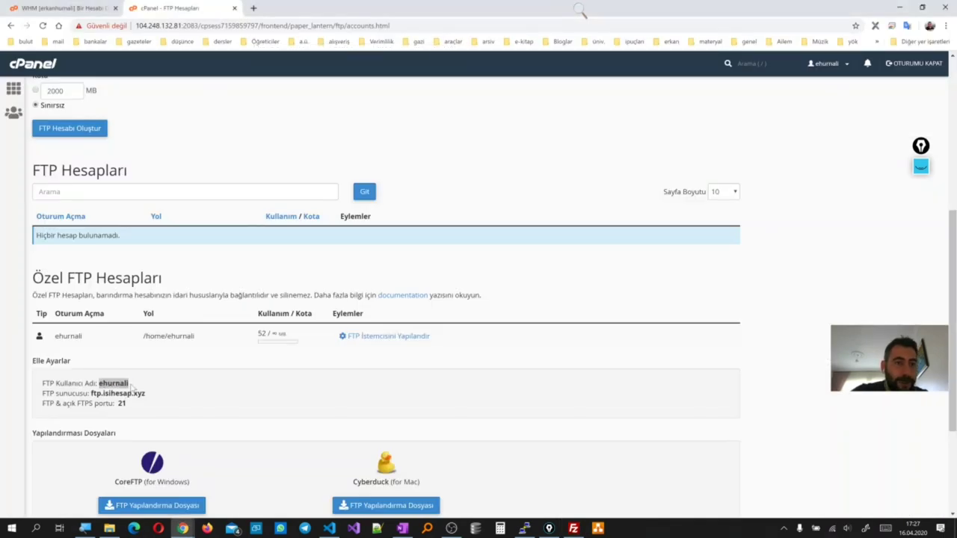
key(alt+Tab)
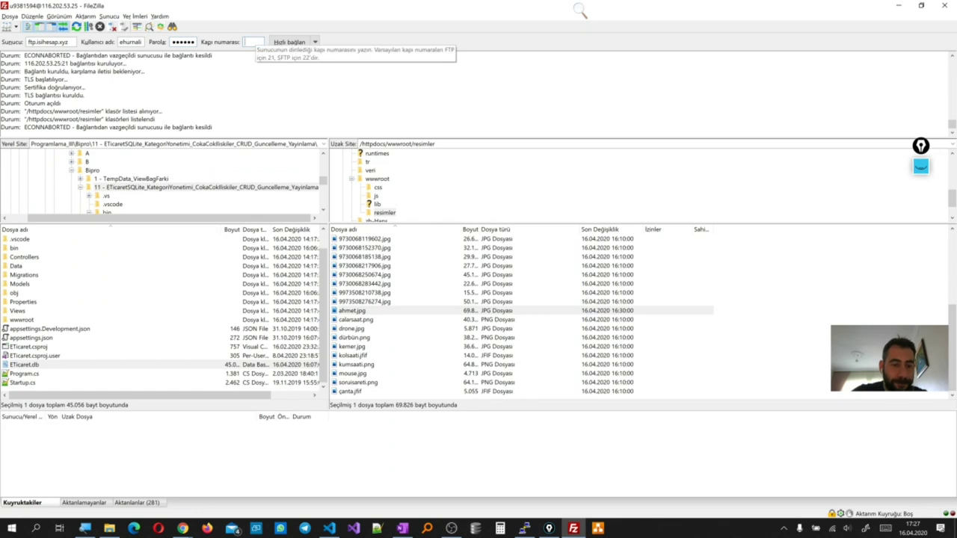
click(296, 43)
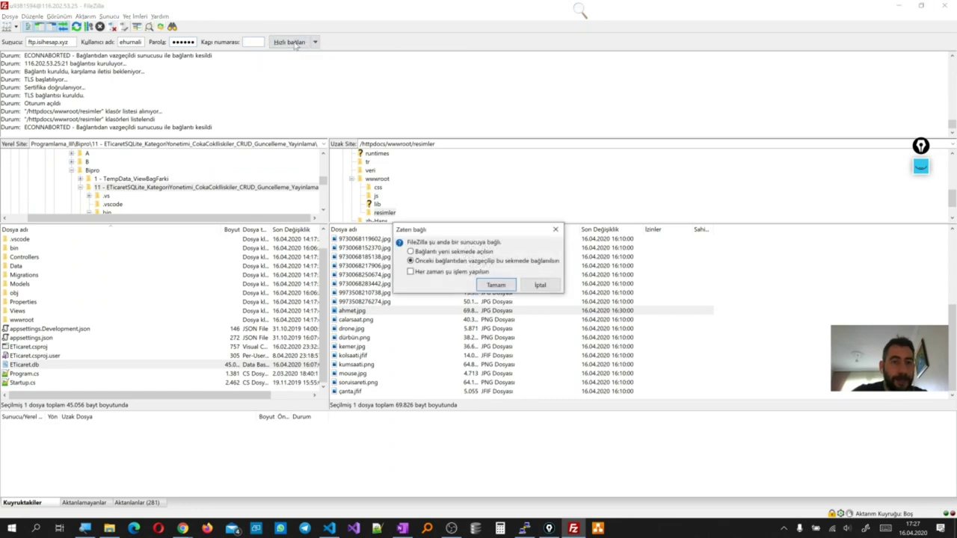
click(494, 288)
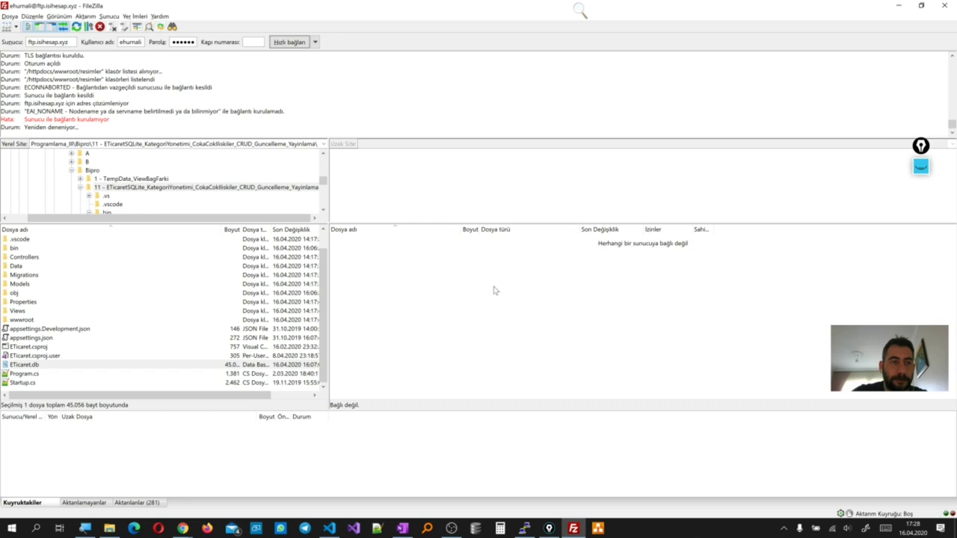
click(51, 41)
key(alt+Tab)
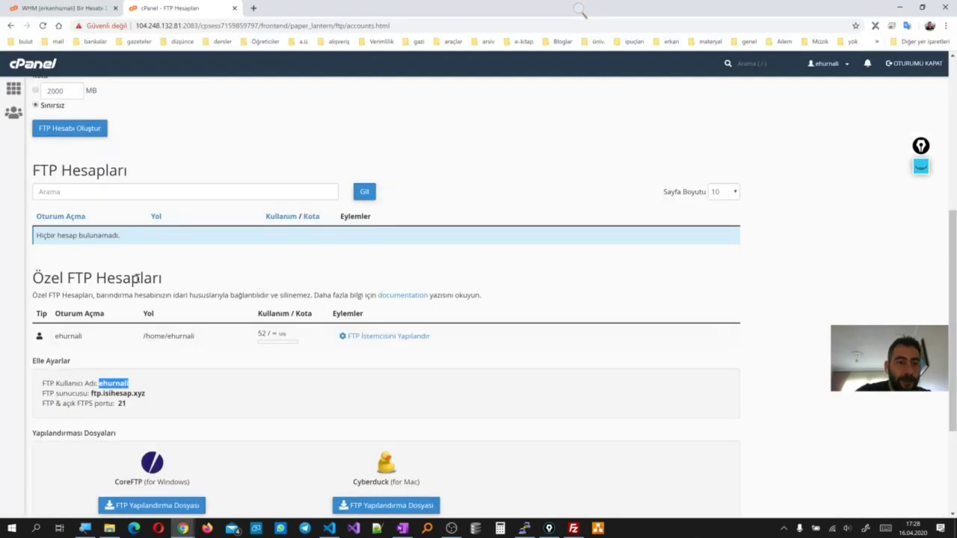
Copy the shared IP 104.248.132.81 from cPanel home into FileZilla's host field
click(14, 88)
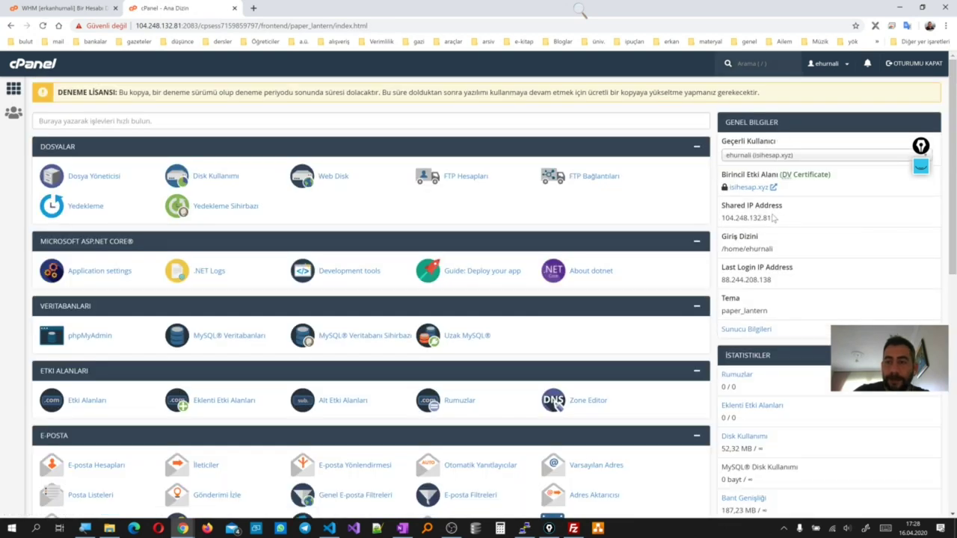
drag(774, 217, 721, 218)
key(ctrl+c)
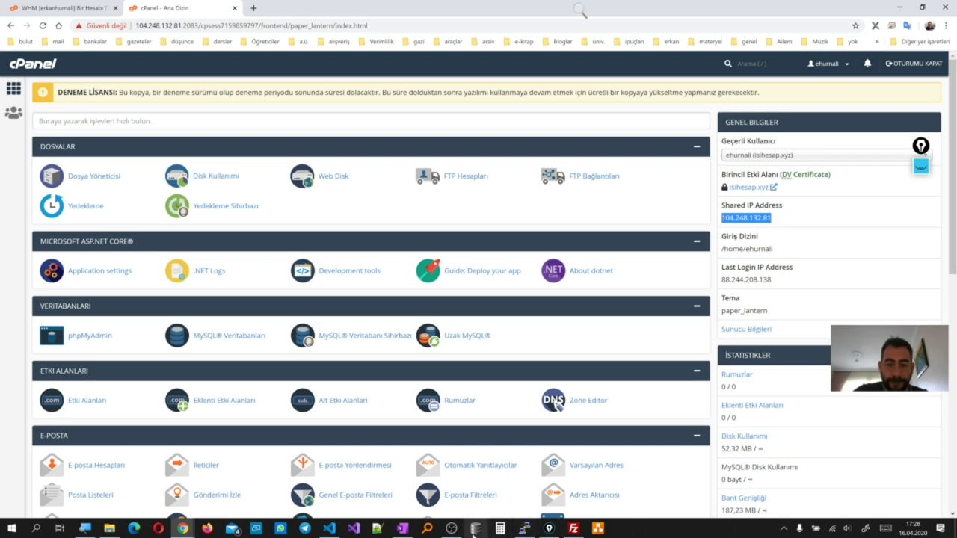
click(572, 529)
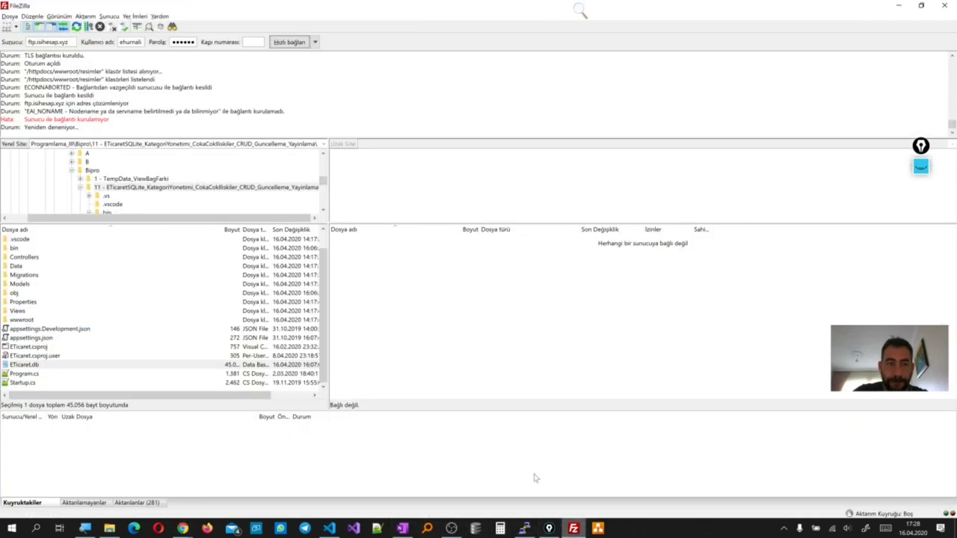
double_click(55, 41)
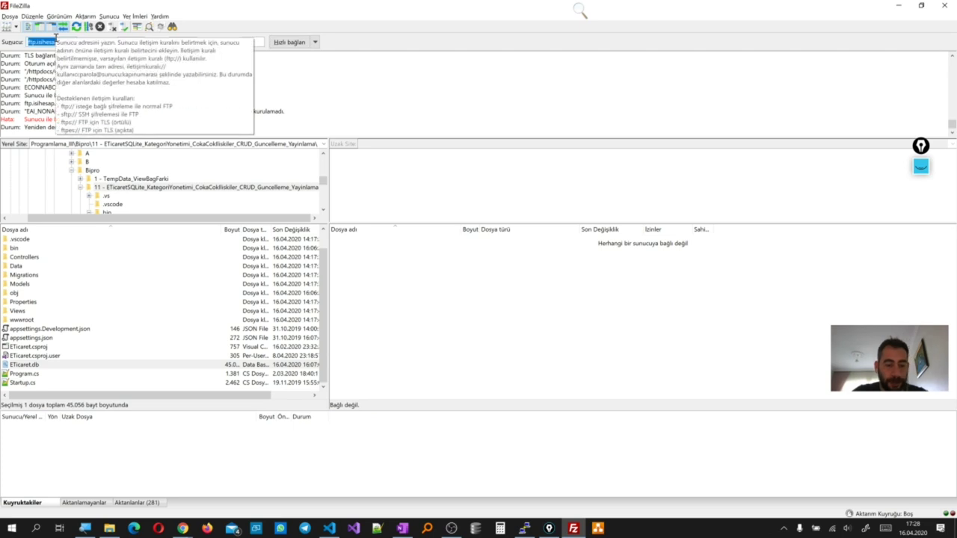
key(ctrl+v)
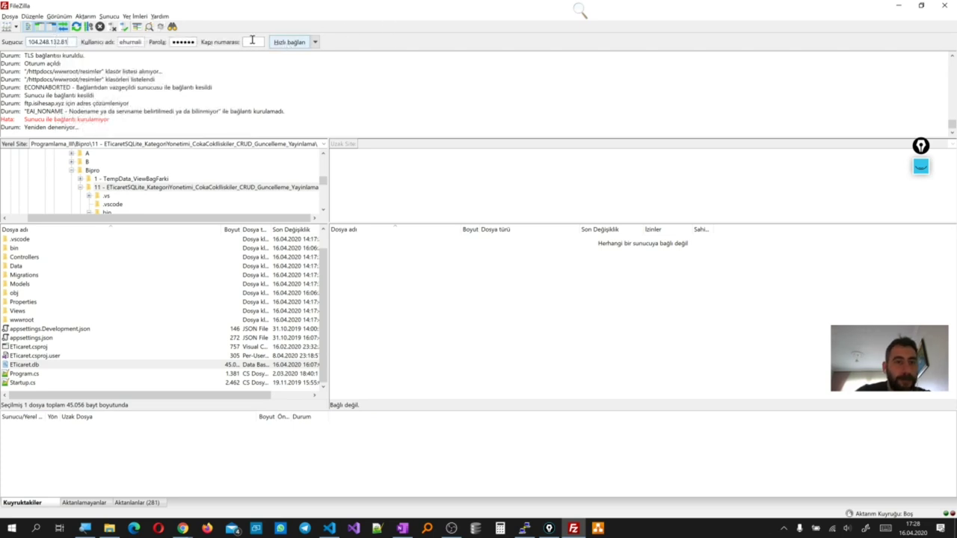
click(252, 40)
Connect on port 21 and open the remote public_aspnet folder with the YayinDeneme1 files
text(21)
click(292, 41)
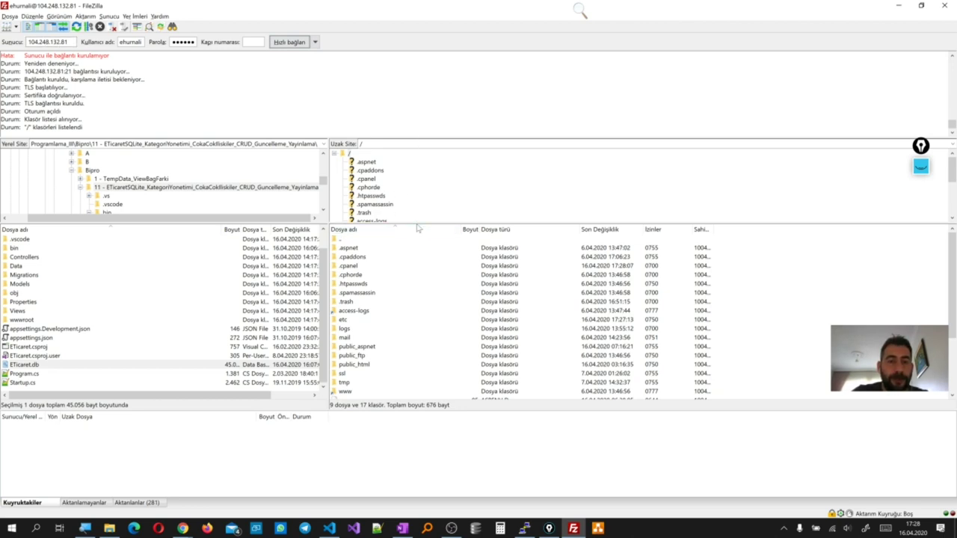
drag(416, 222, 403, 291)
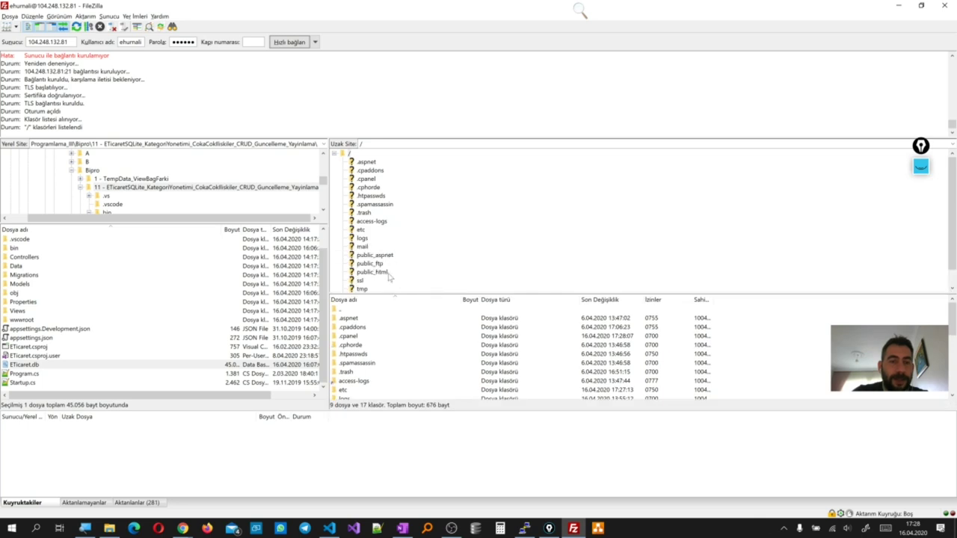
scroll(389, 278, down, 1)
click(378, 238)
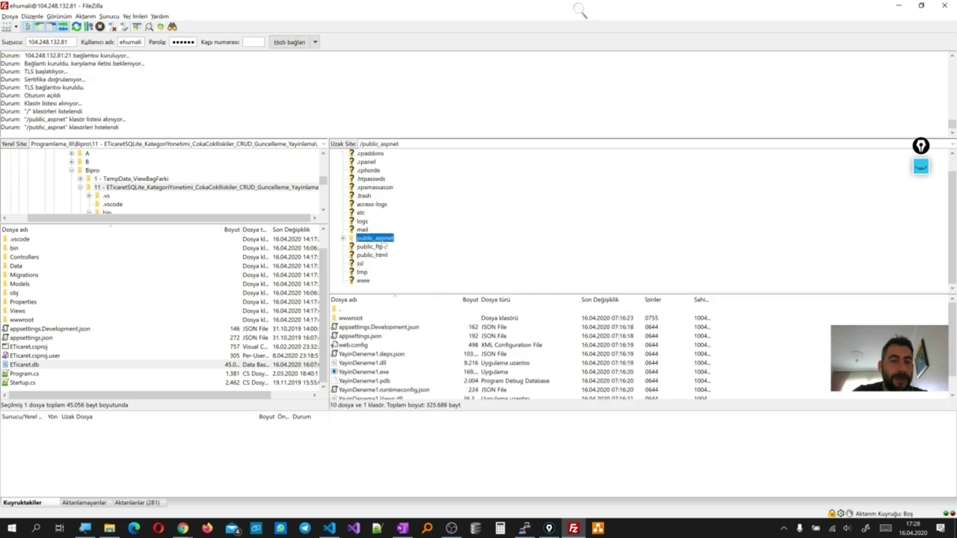
scroll(376, 380, down, 1)
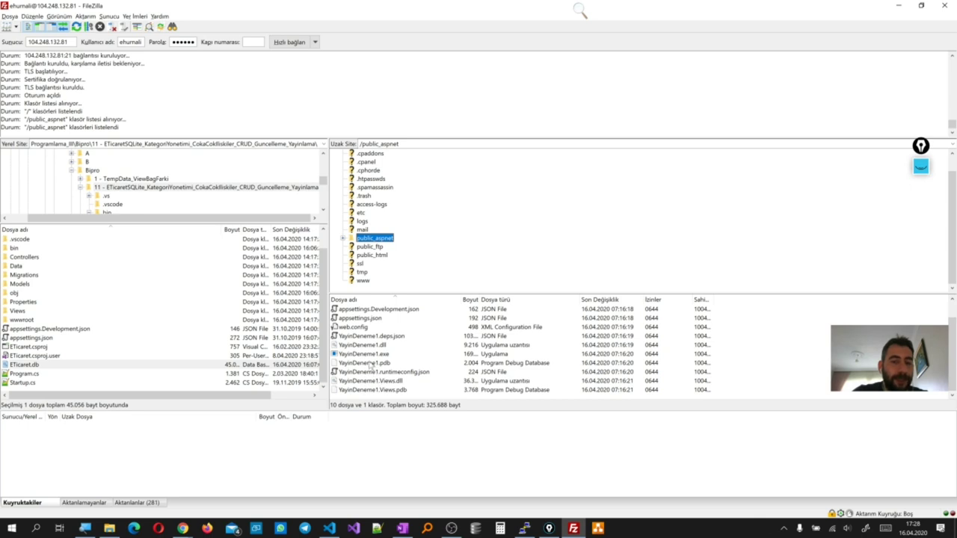
scroll(371, 364, up, 1)
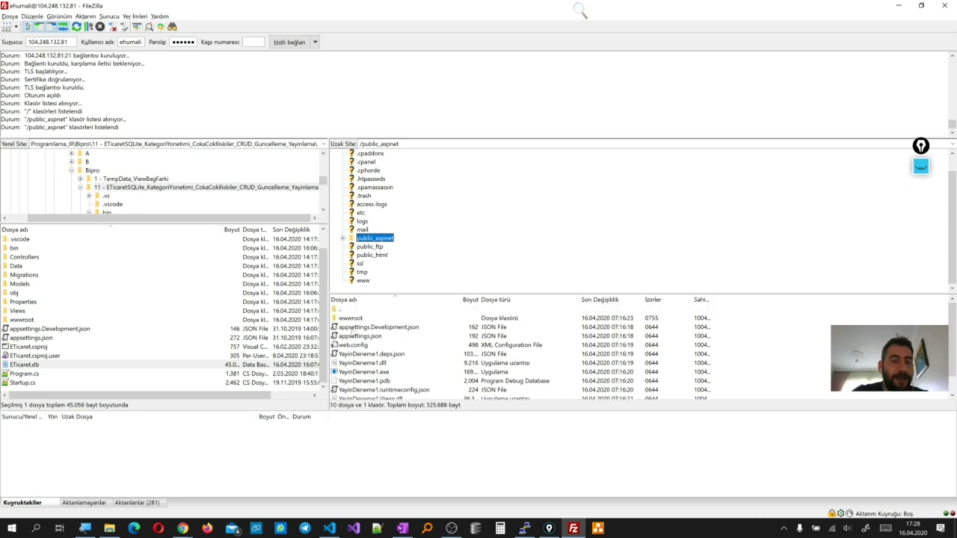
Load isihesap.xyz in a new Chrome private window, resized to show FileZilla behind it
right_click(182, 528)
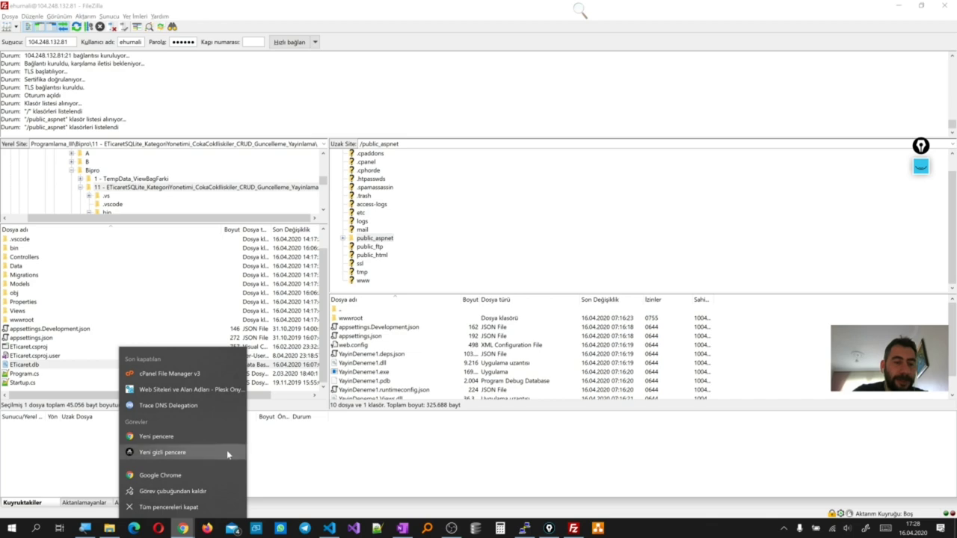
click(185, 456)
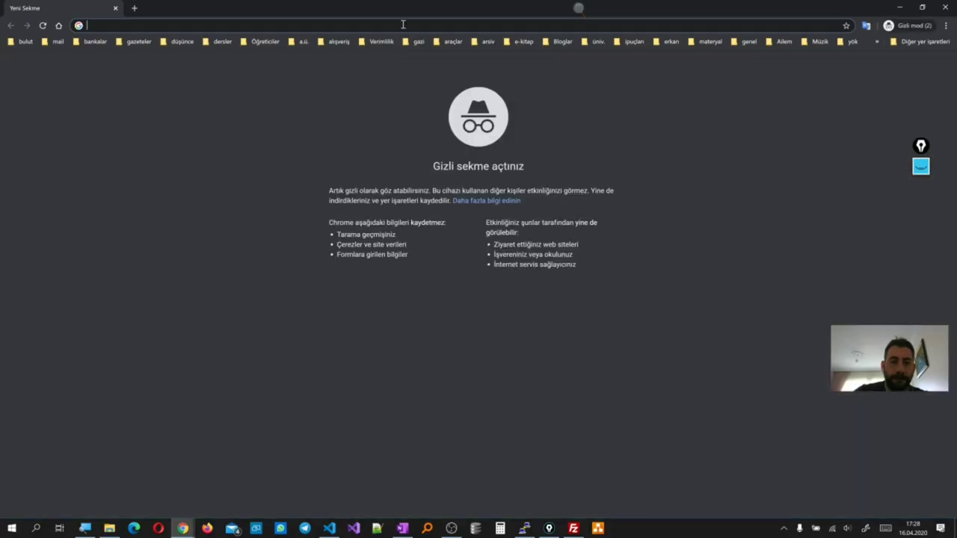
text(isihesap.xy)
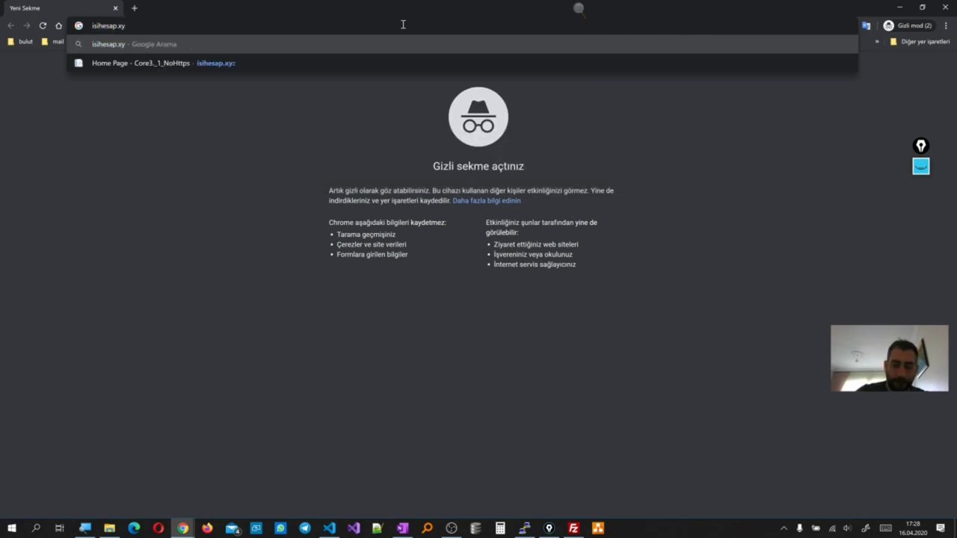
text(z)
key(Return)
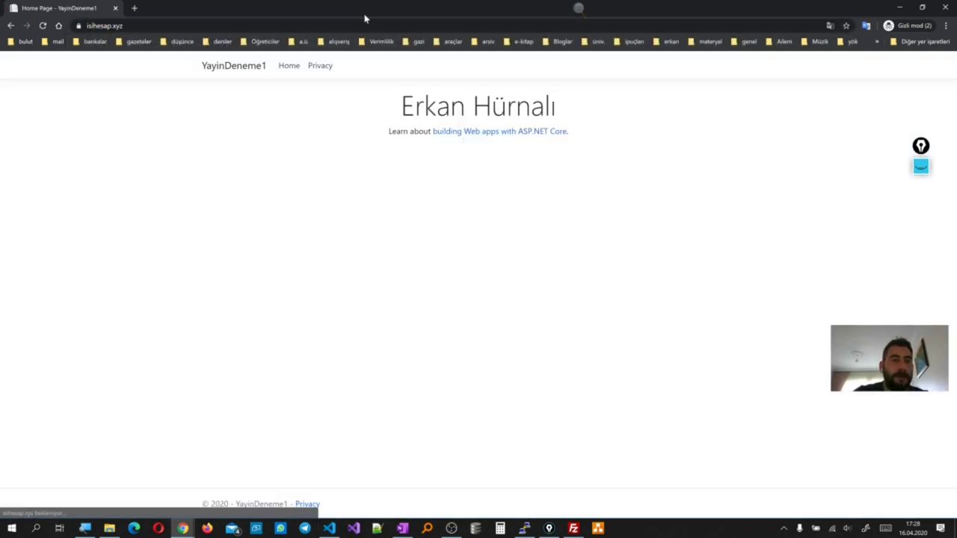
drag(369, 7, 656, 213)
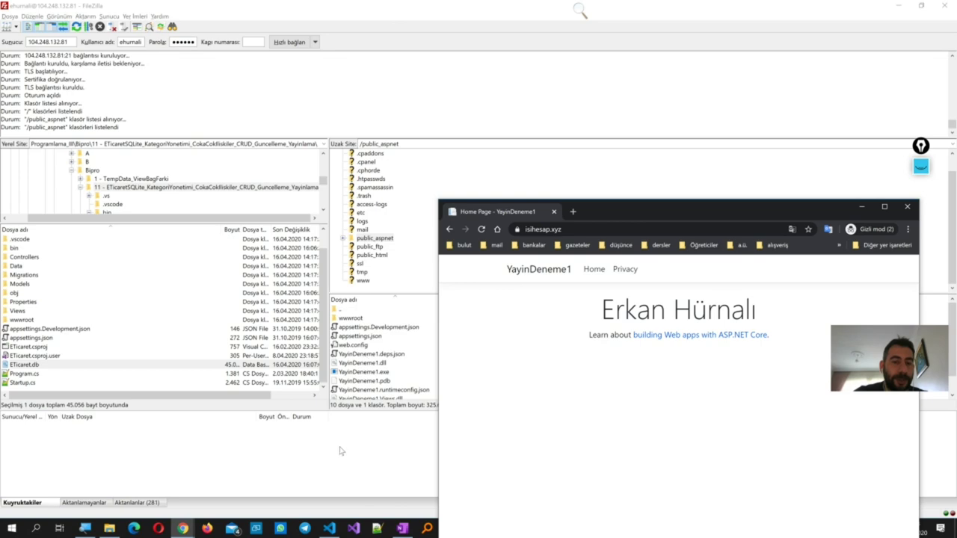
Save the WHM account keeping its current package, then reload the site preview
mouse_move(182, 529)
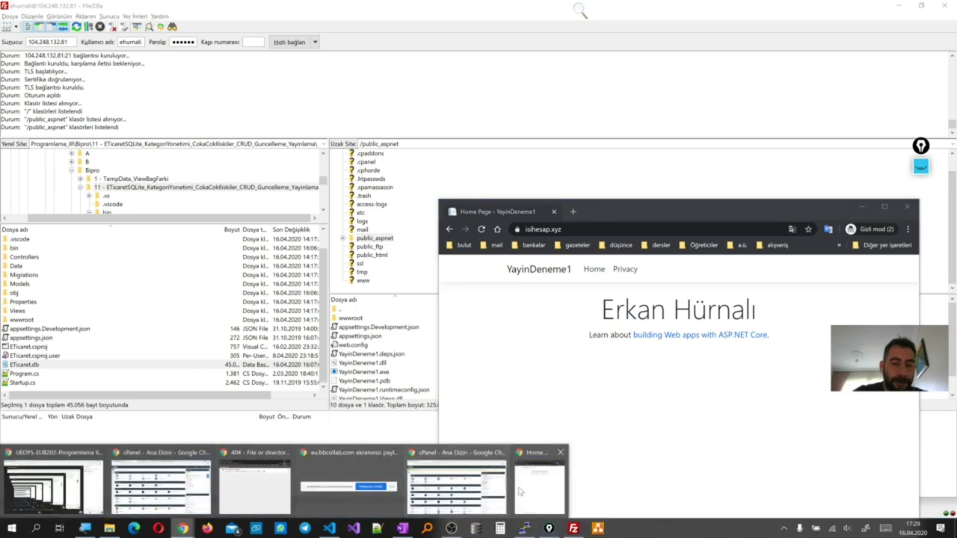
mouse_move(525, 492)
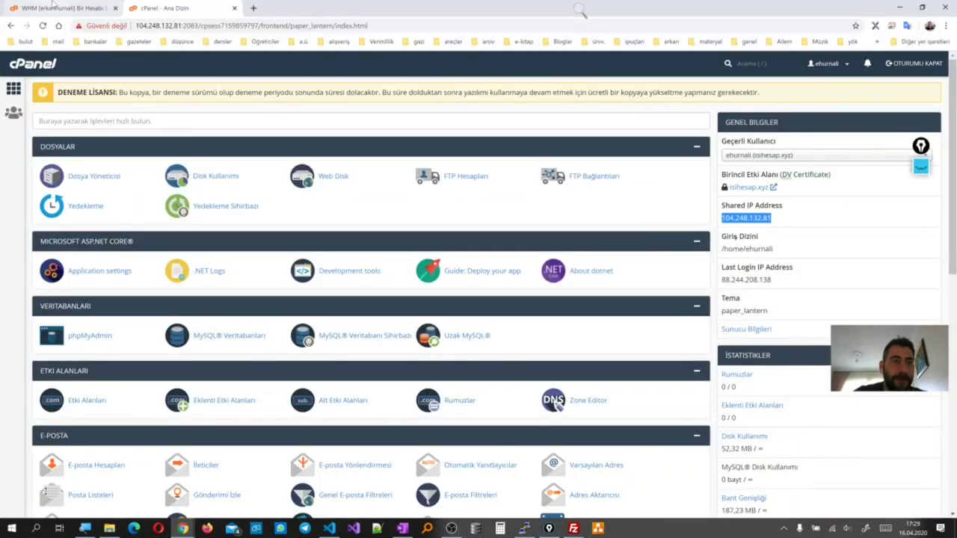
click(53, 8)
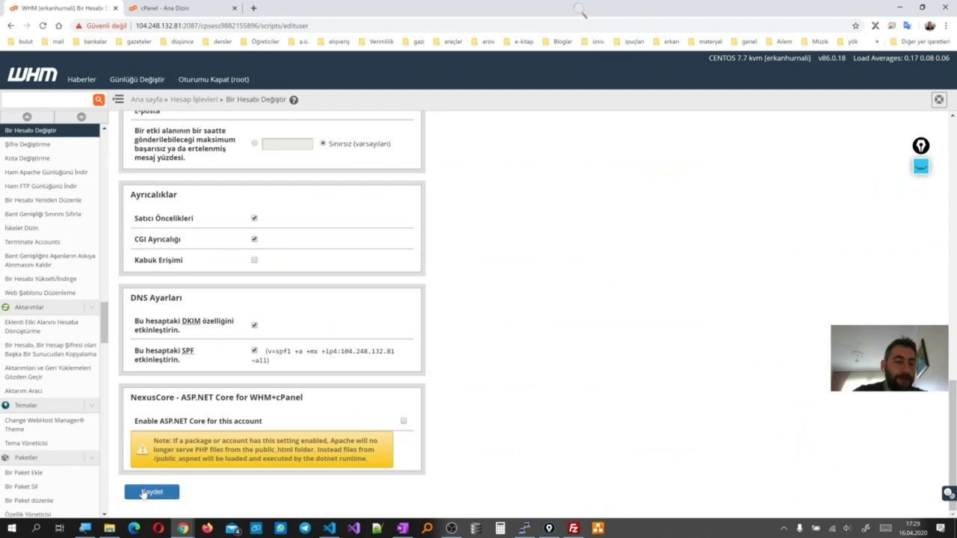
click(146, 491)
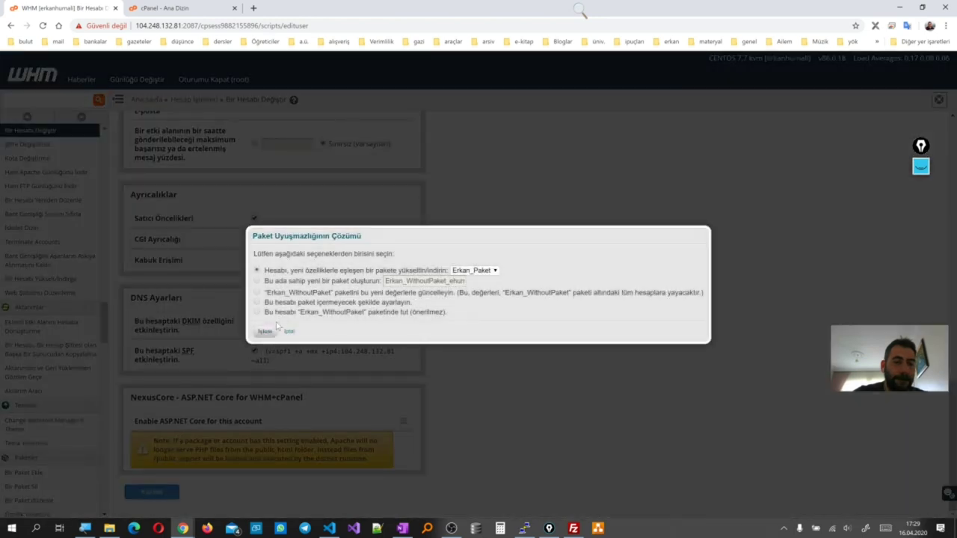
click(275, 313)
click(265, 332)
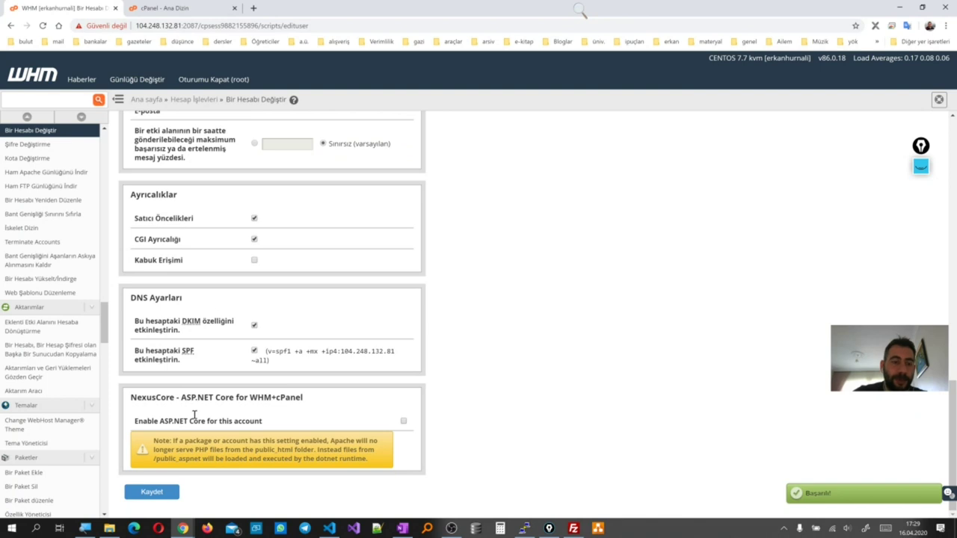
mouse_move(182, 529)
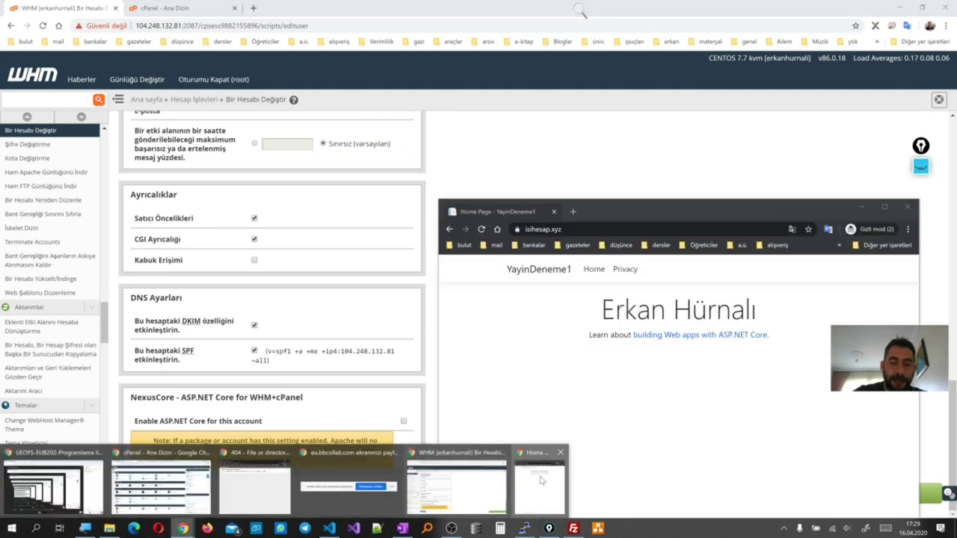
click(542, 481)
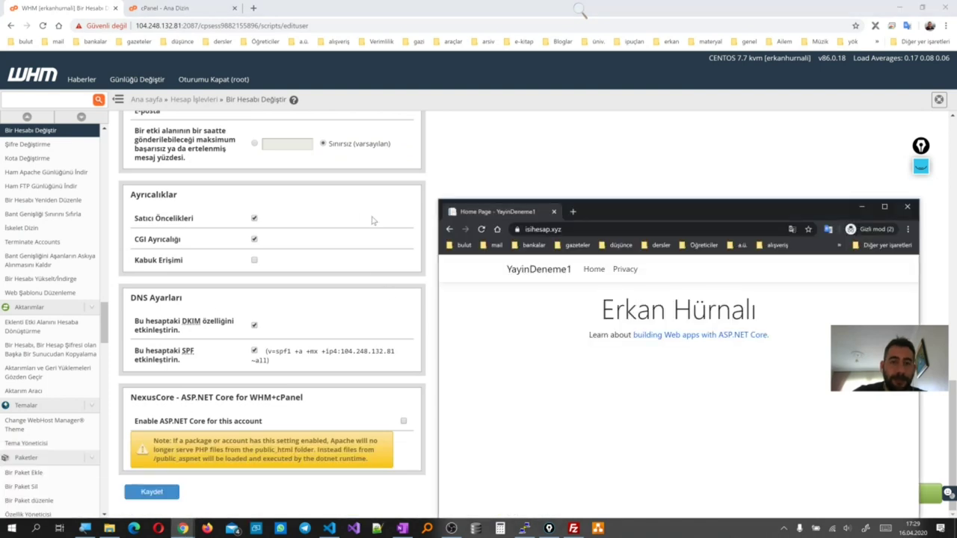
click(482, 232)
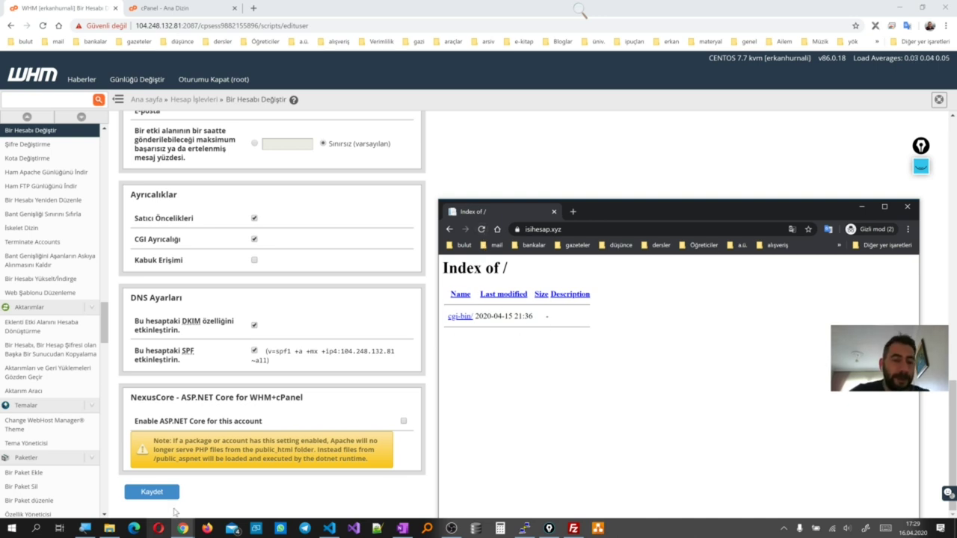
Tick Enable ASP.NET Core for this account, save, and recheck the site preview
click(404, 421)
click(167, 494)
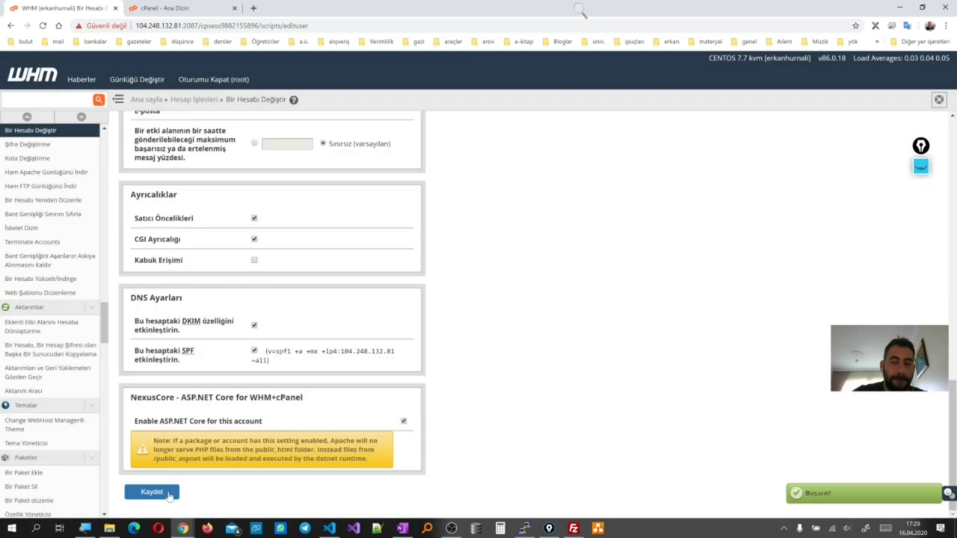
mouse_move(182, 528)
click(536, 471)
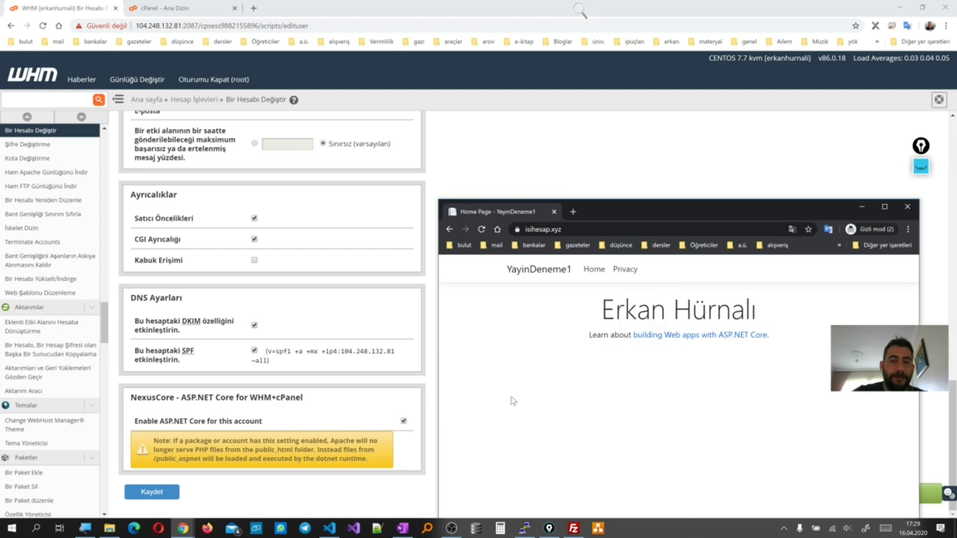
click(861, 207)
click(574, 528)
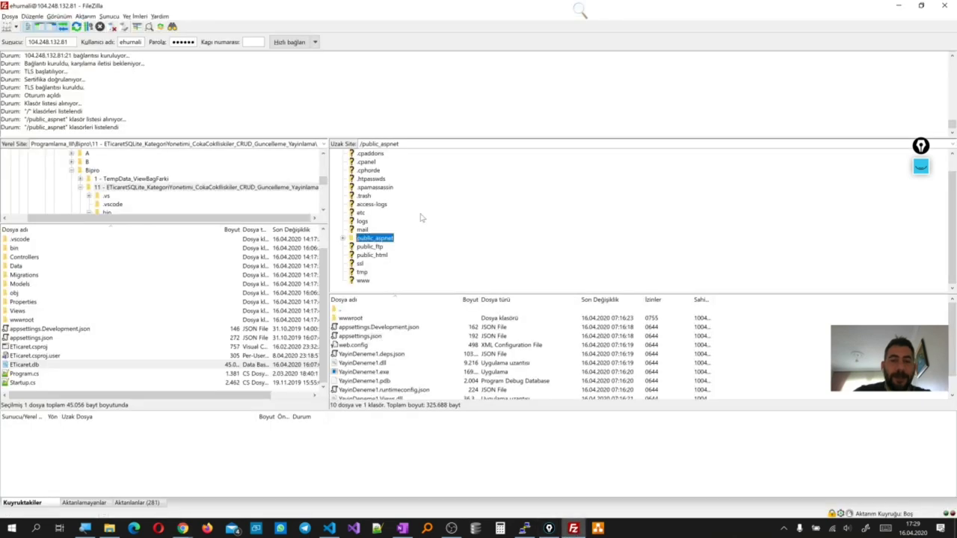
Select everything in public_aspnet, including wwwroot, and delete it from the server
double_click(379, 243)
click(376, 365)
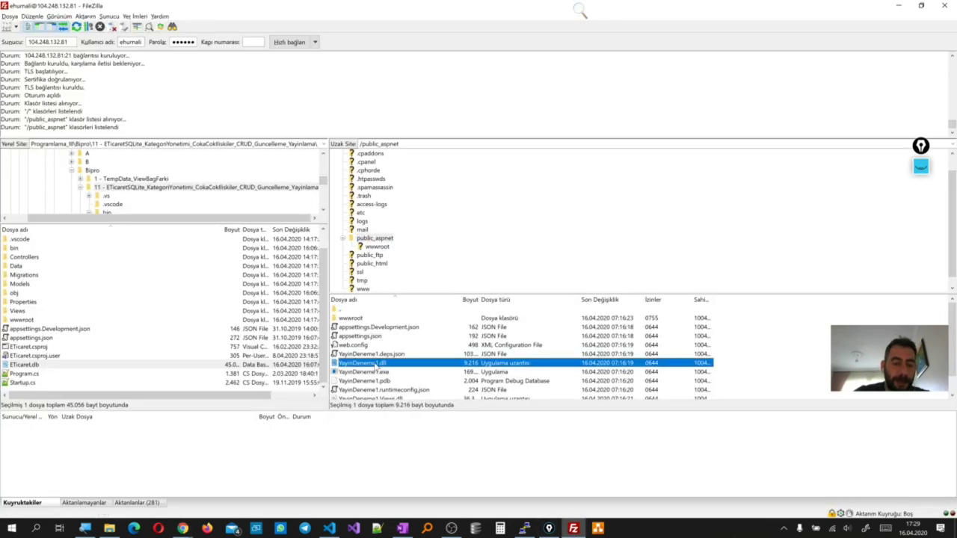
key(ctrl+a)
key(Delete)
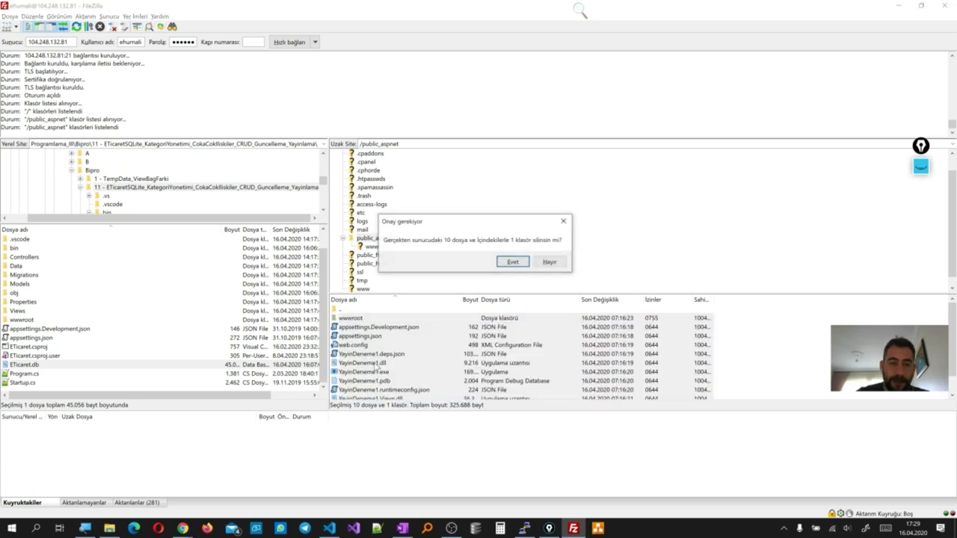
click(513, 263)
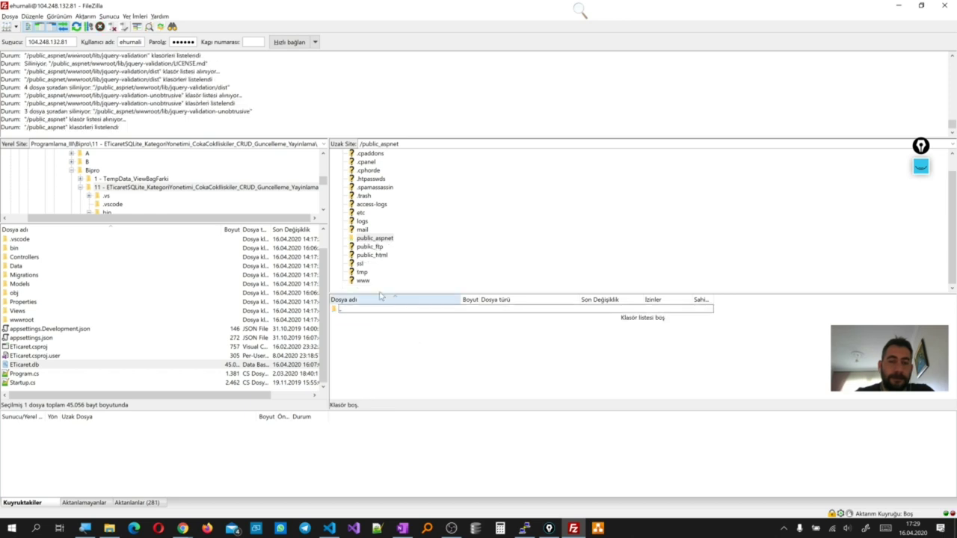
Reload isihesap.xyz in the Chrome window; it still shows YayinDeneme1
mouse_move(183, 529)
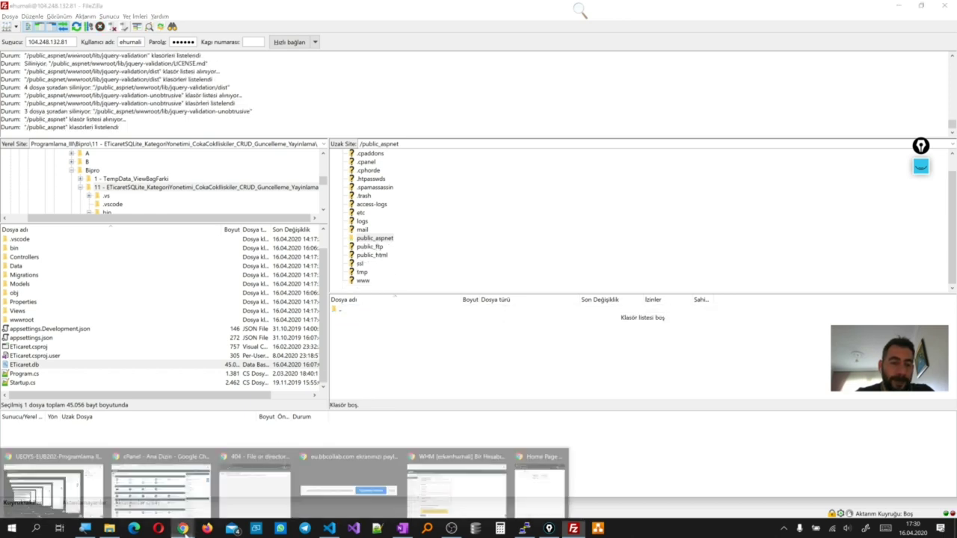
click(520, 490)
drag(603, 213, 688, 339)
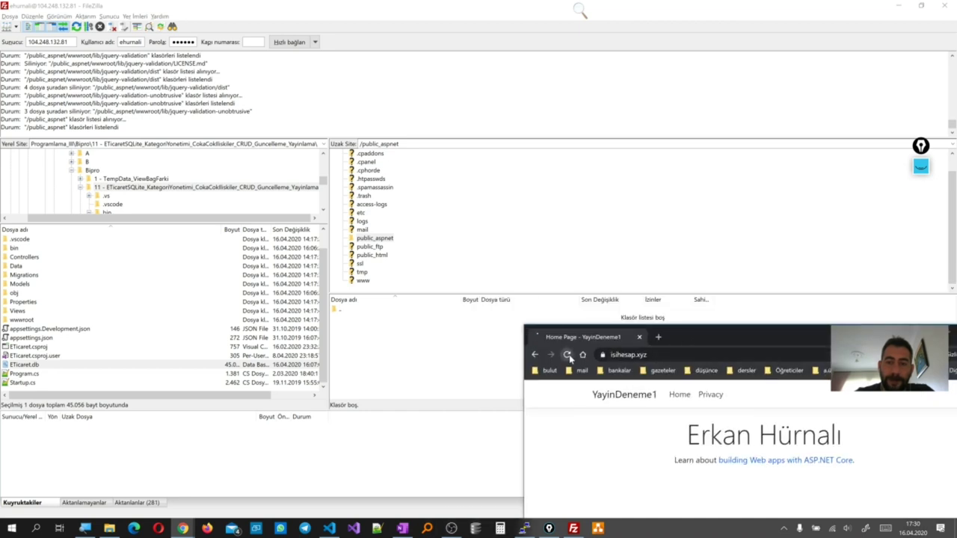
drag(704, 343, 600, 239)
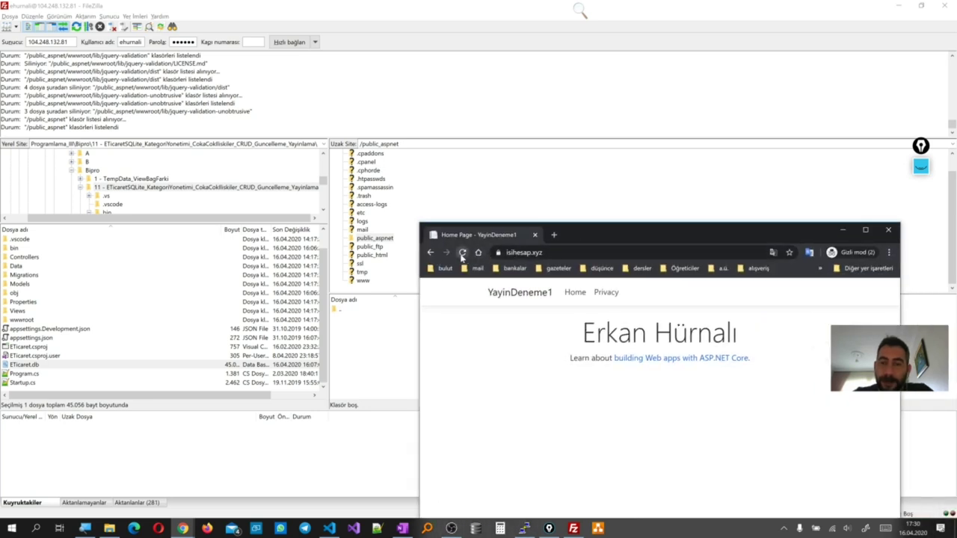
click(389, 240)
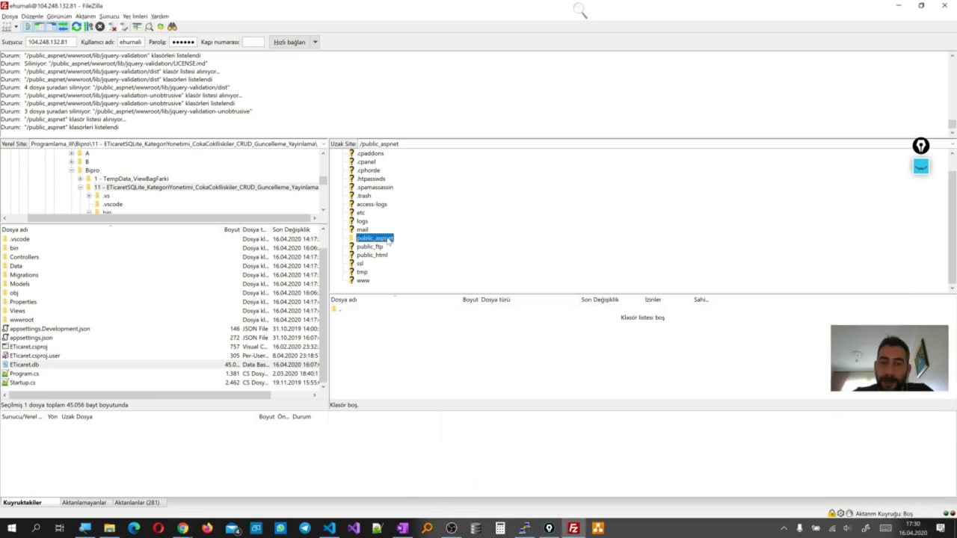
mouse_move(182, 529)
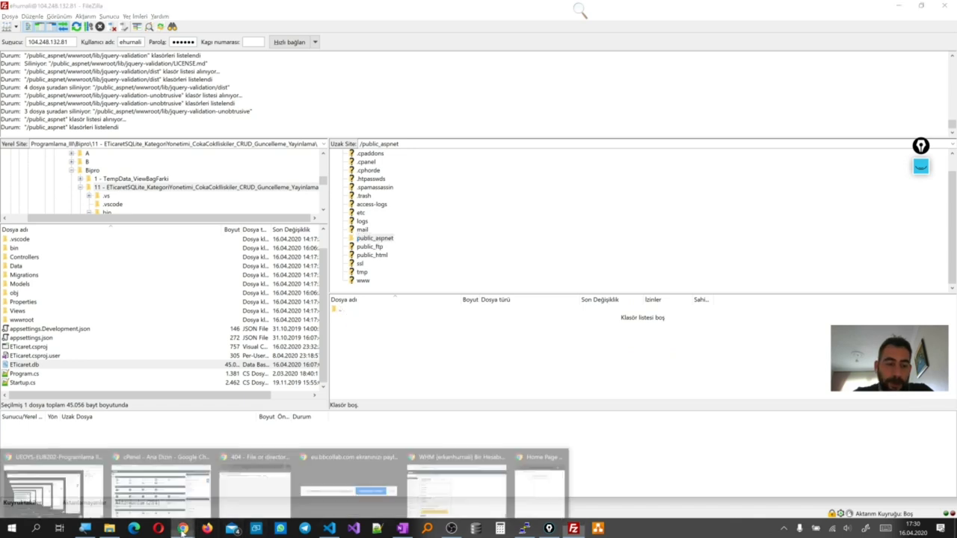
click(543, 483)
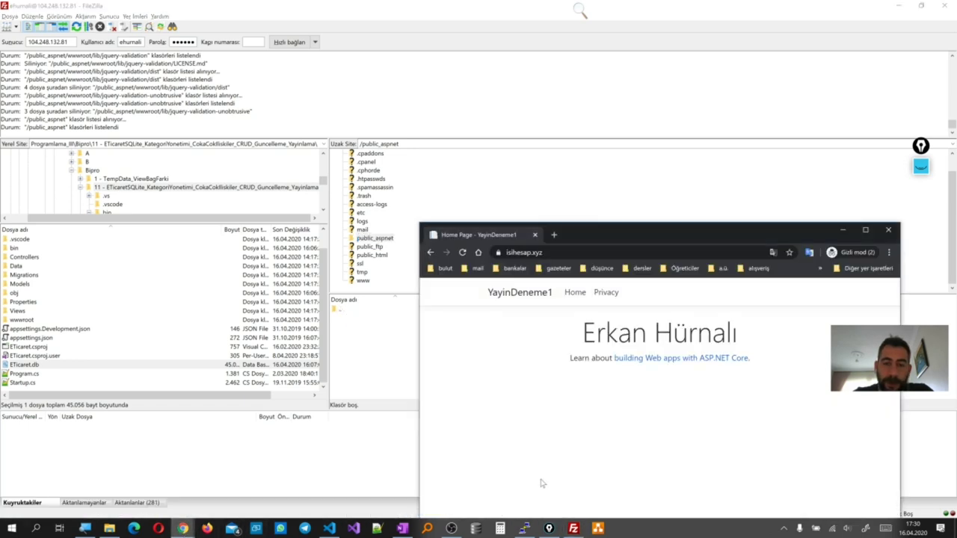
click(464, 253)
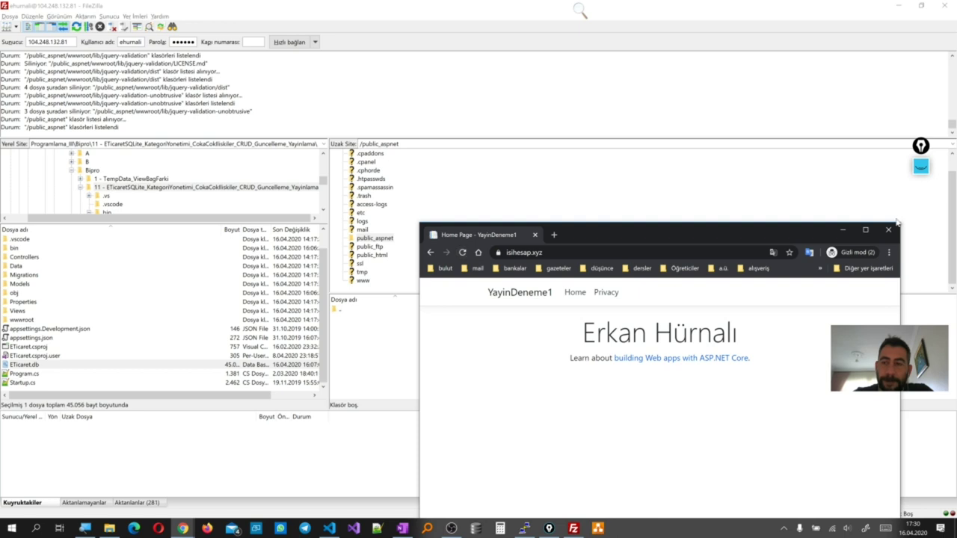
Close Chrome and launch a new Opera private window
click(889, 229)
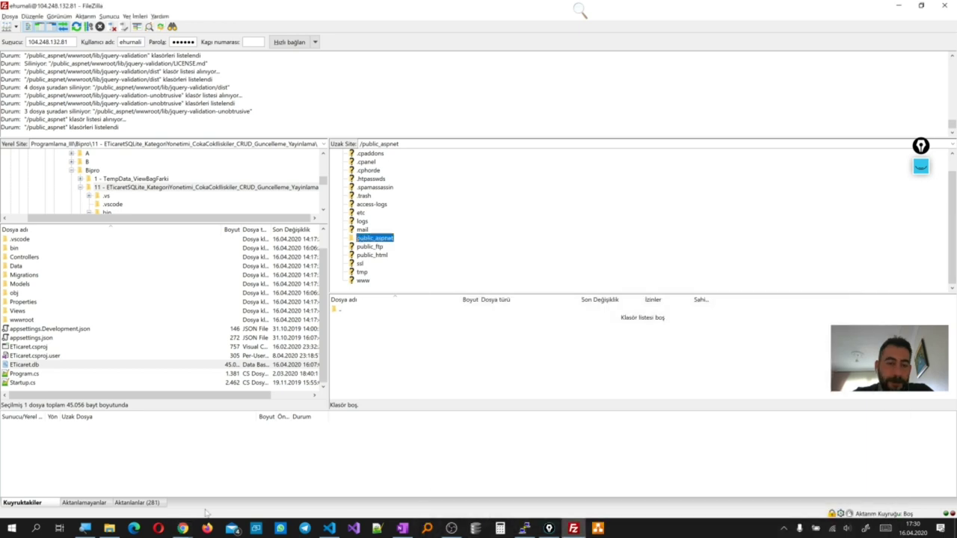
right_click(159, 529)
click(145, 469)
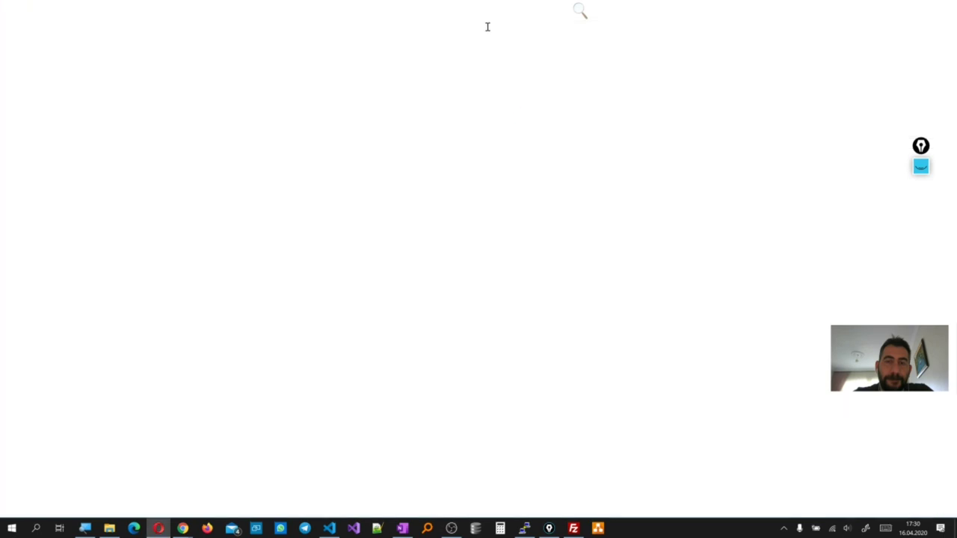
Load isihesap.xyz in the resized Opera private window
drag(491, 14, 715, 314)
click(611, 327)
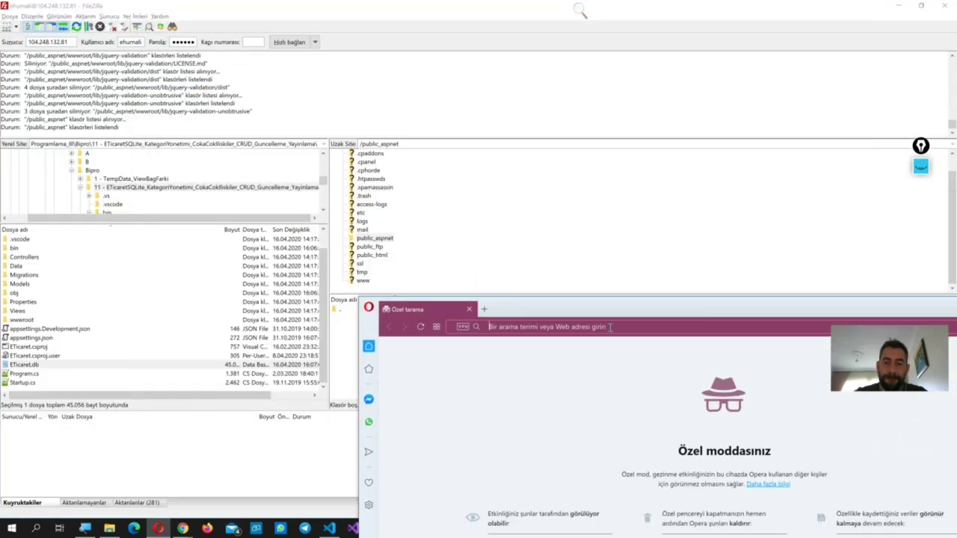
text(isihe)
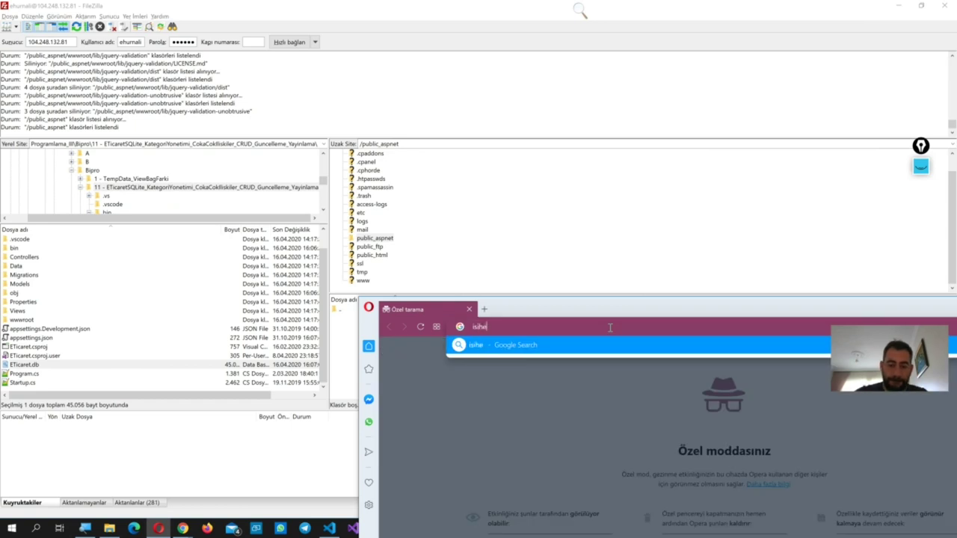
text(sap.xyz)
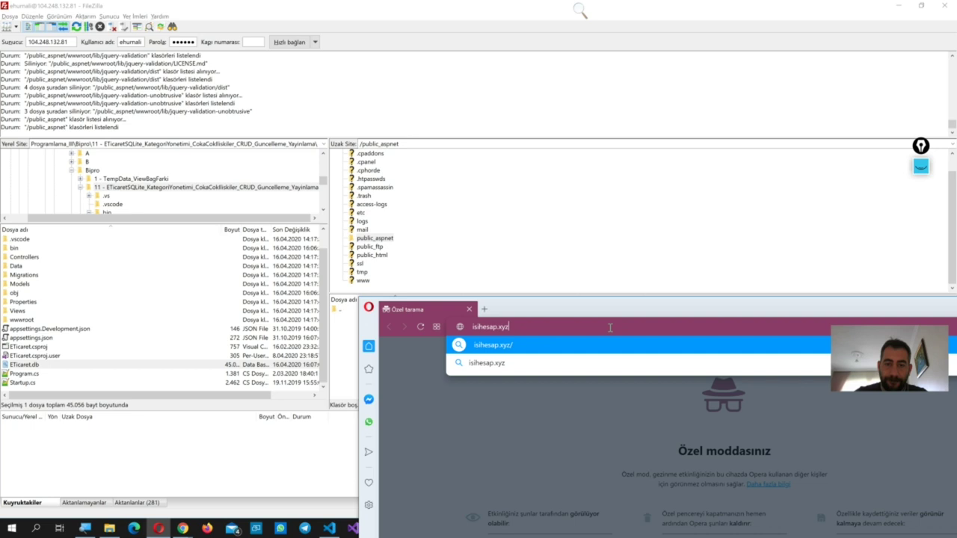
key(Return)
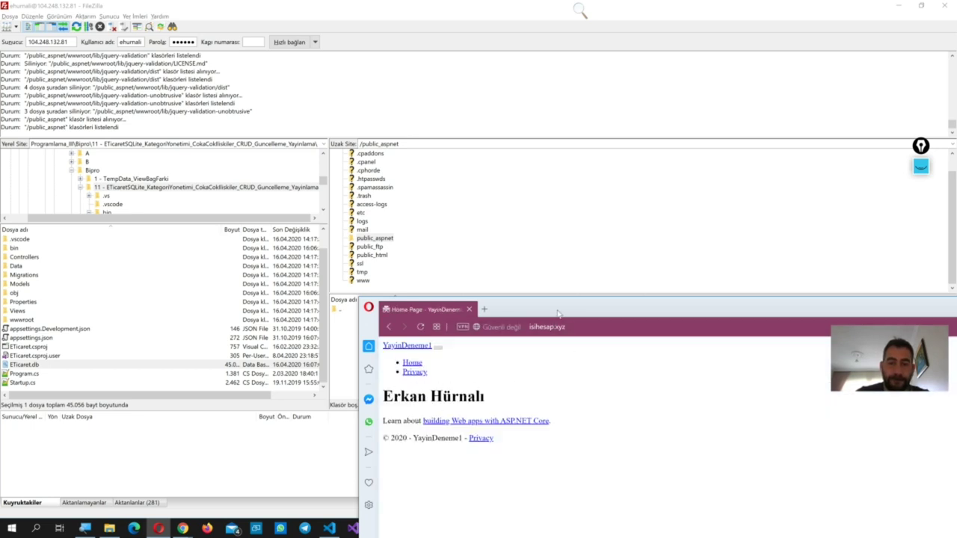
drag(558, 314, 655, 319)
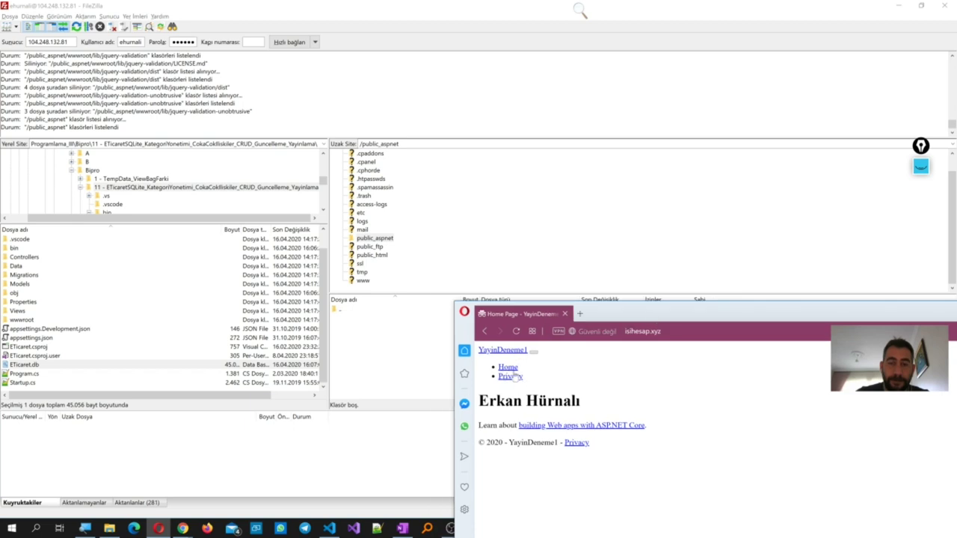
Refresh the public_aspnet listing in FileZilla
click(336, 323)
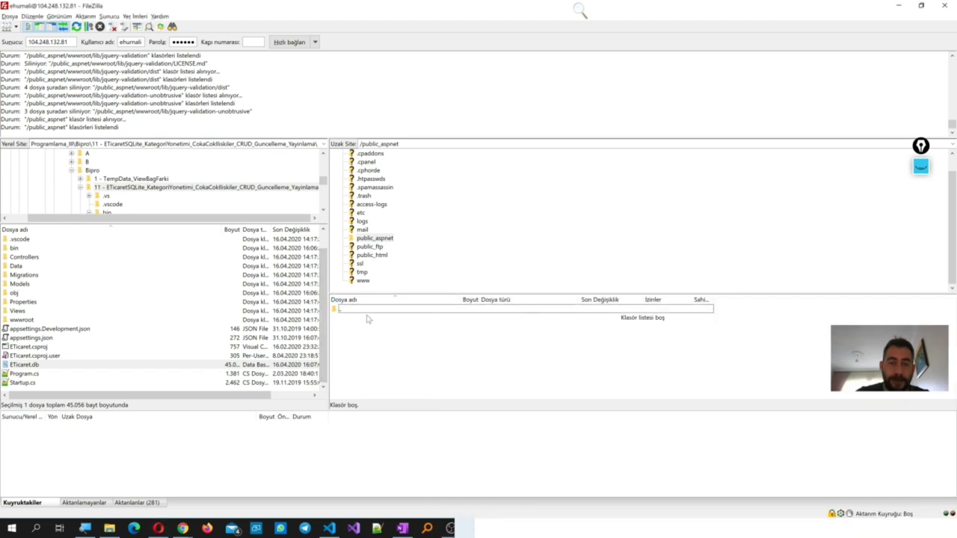
click(389, 239)
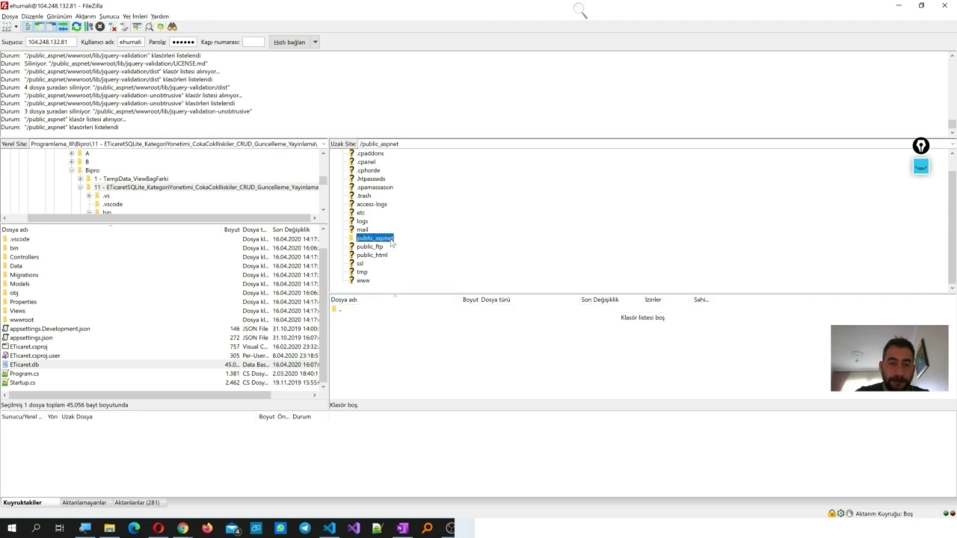
right_click(379, 334)
click(404, 398)
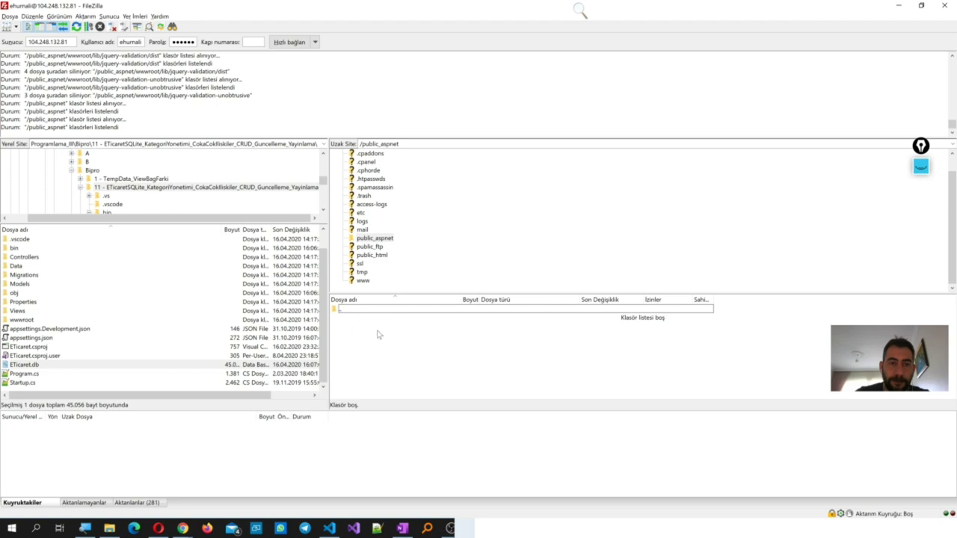
Turn on Opera's VPN, reload isihesap.xyz, then close Opera
click(157, 528)
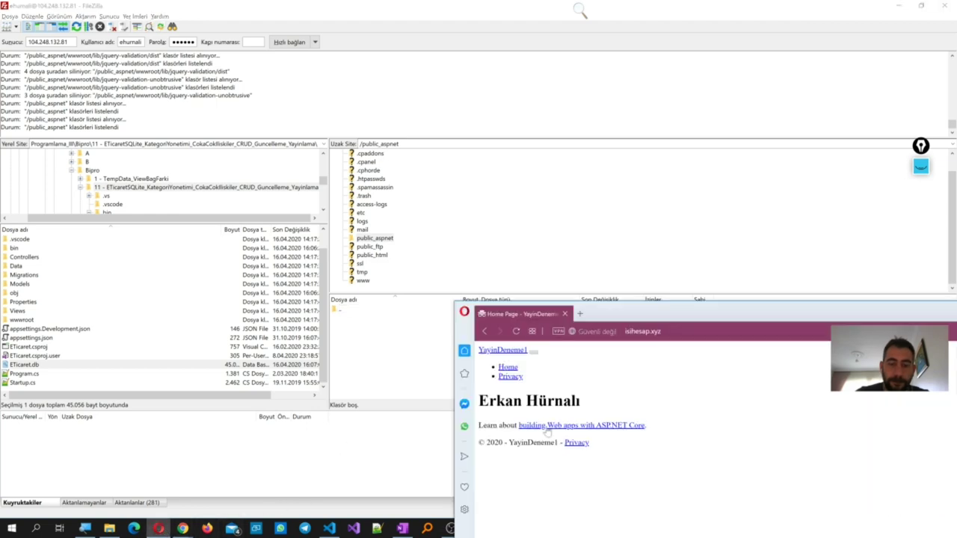
click(649, 331)
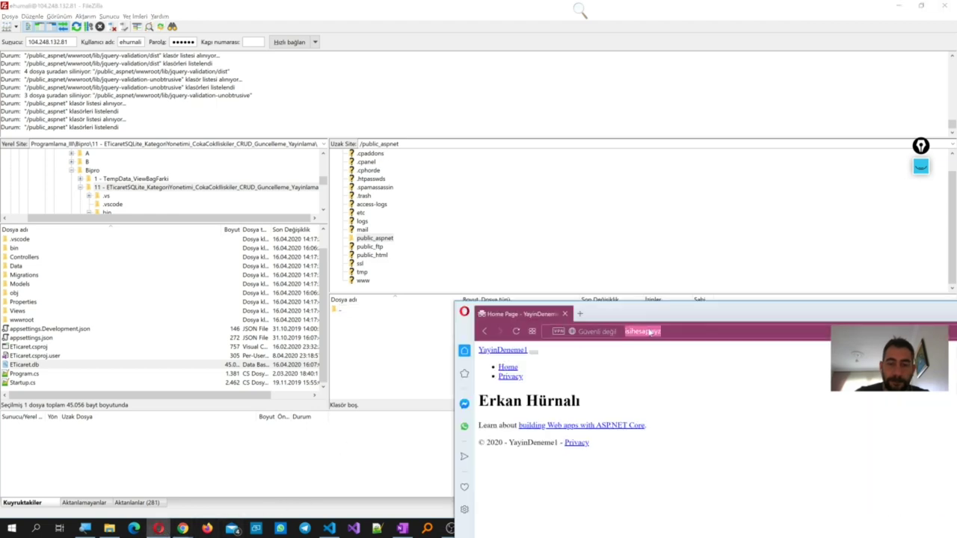
click(516, 332)
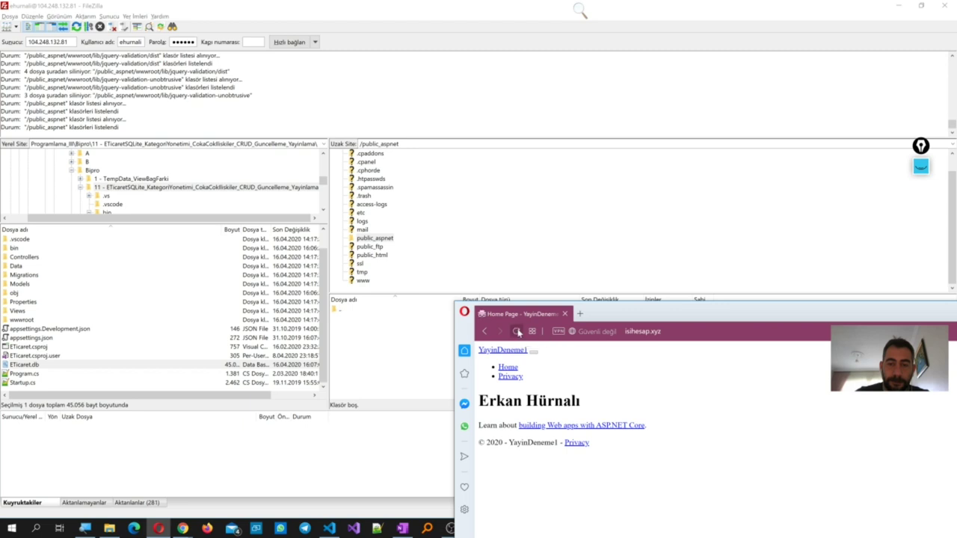
click(556, 331)
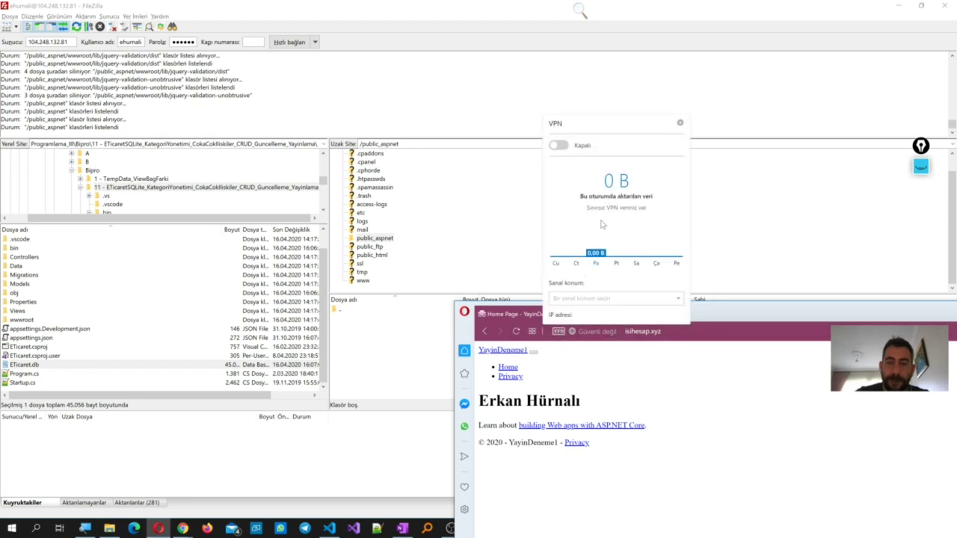
click(559, 146)
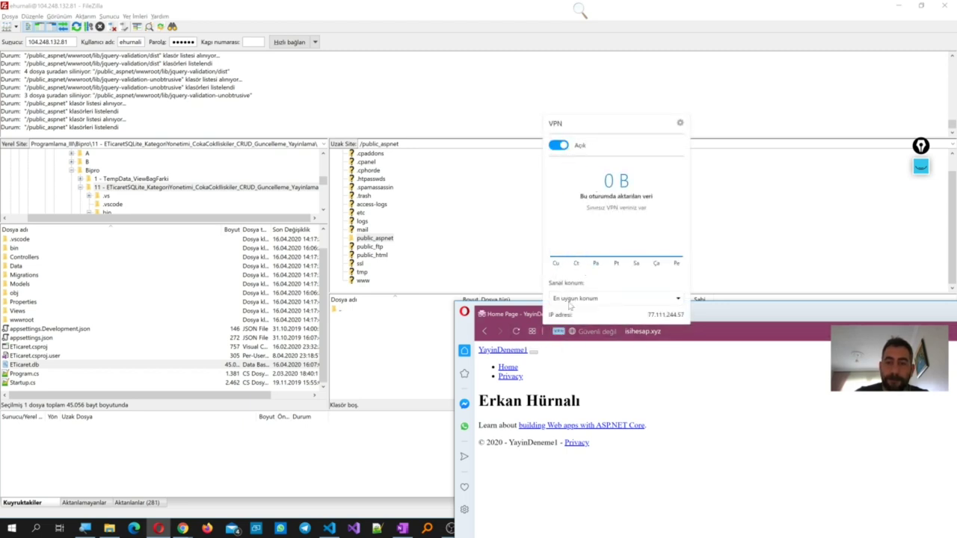
click(675, 495)
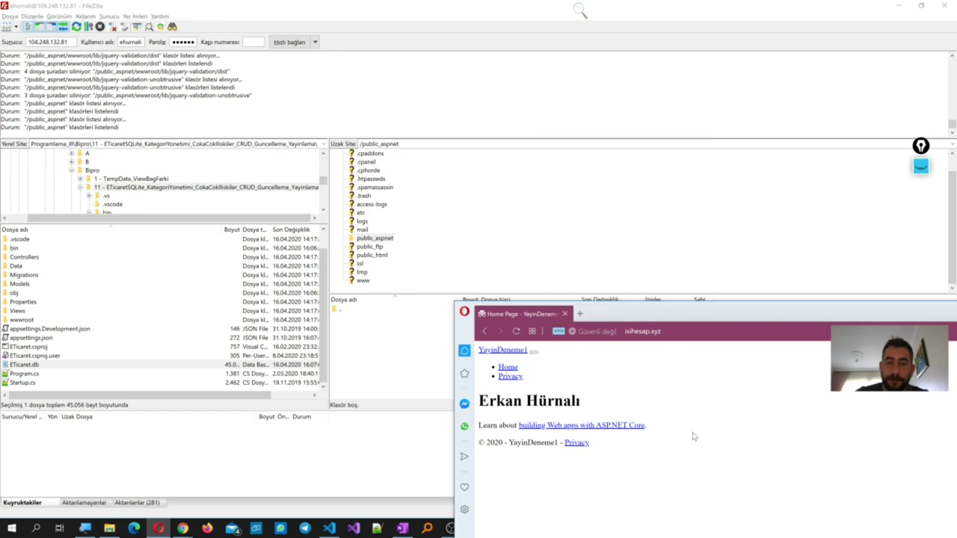
click(657, 334)
click(518, 331)
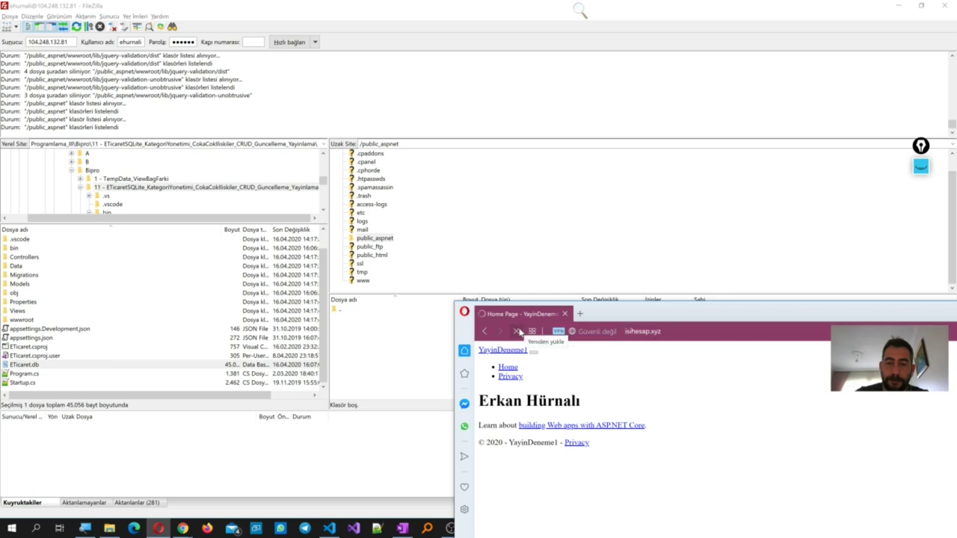
drag(684, 320, 395, 251)
click(861, 245)
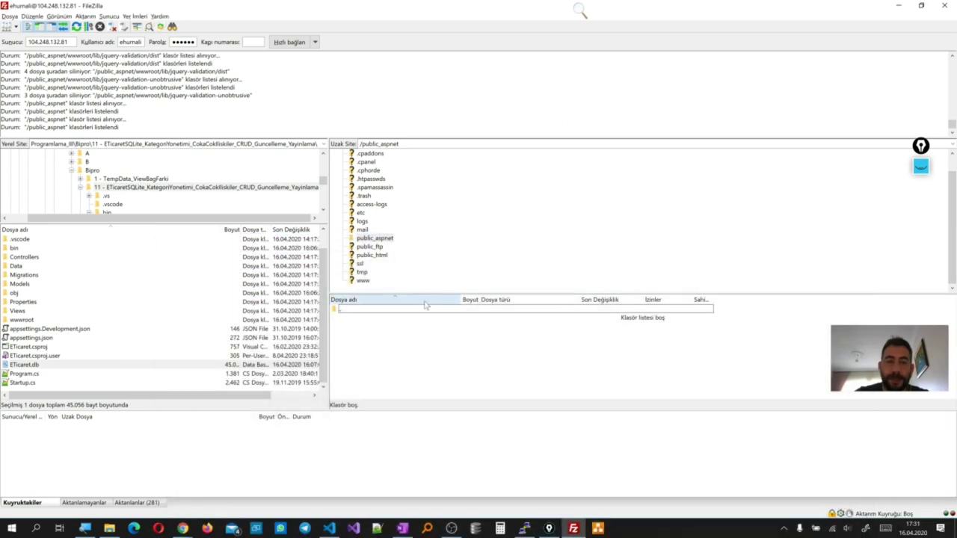
click(383, 239)
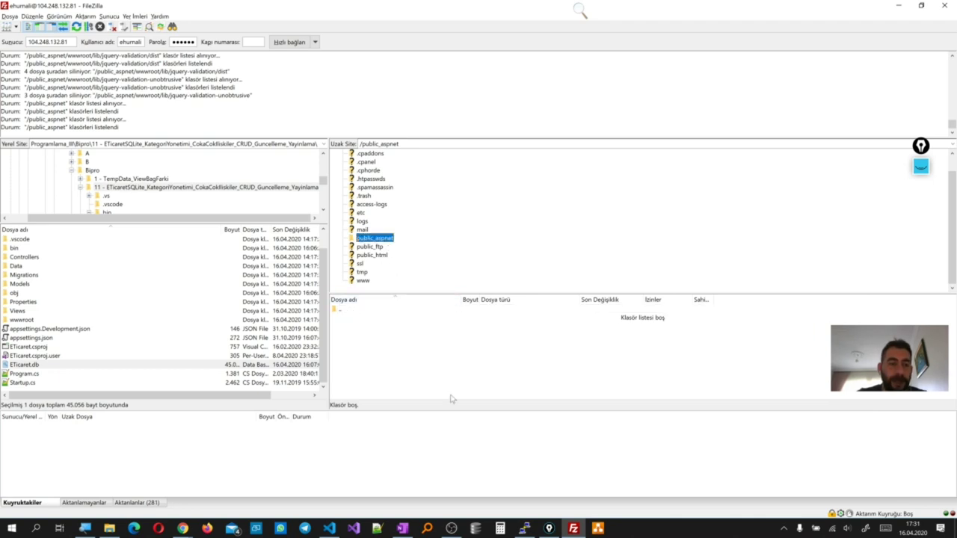
Check in cPanel File Manager that public_aspnet is empty, then return to FileZilla
click(184, 527)
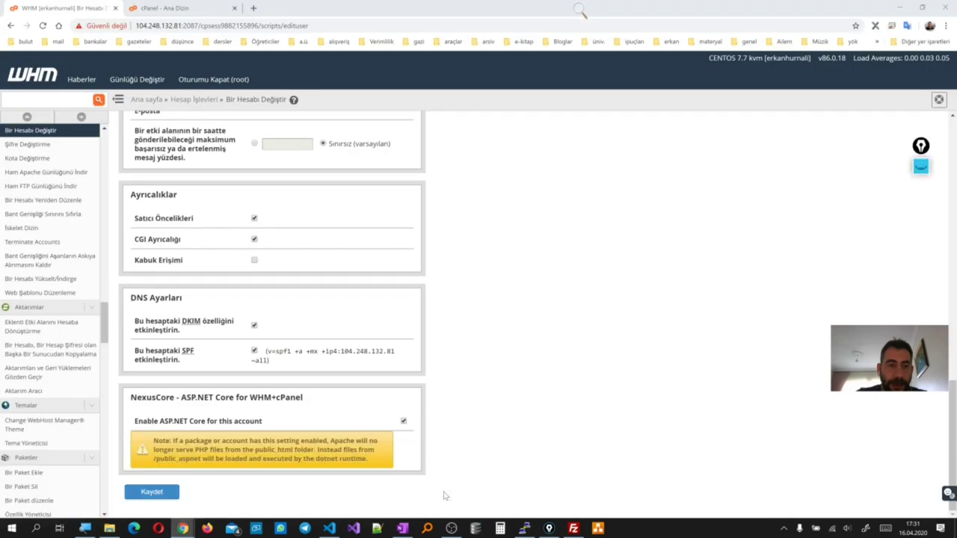
click(448, 490)
click(210, 5)
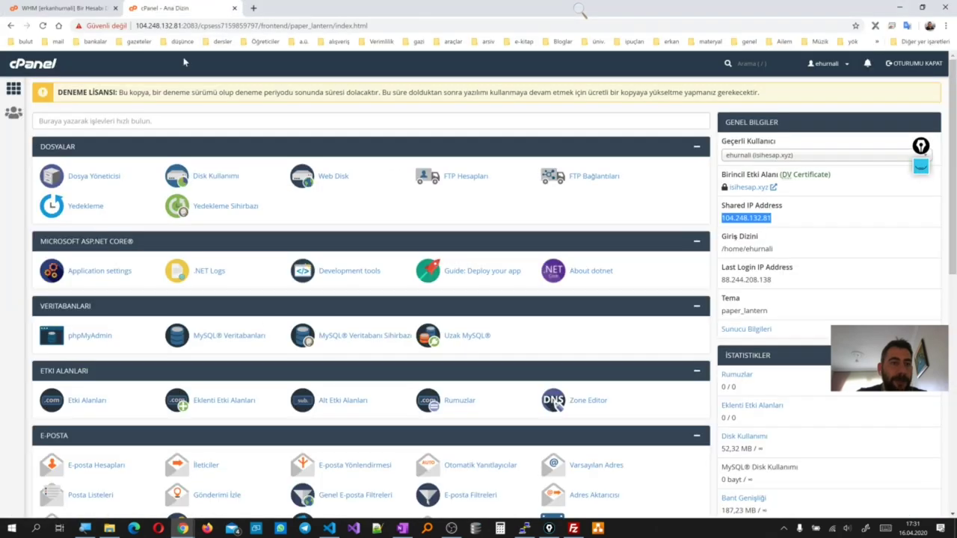
click(86, 179)
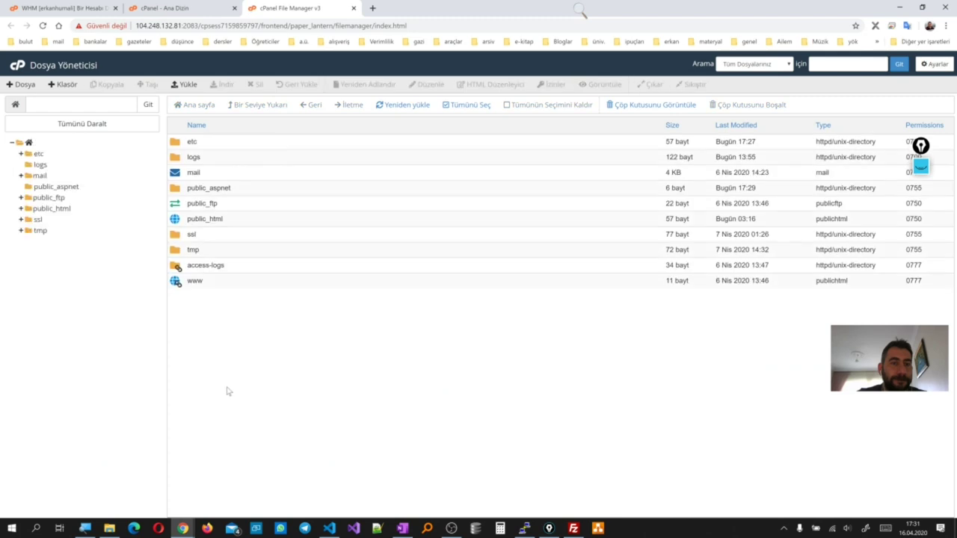
double_click(215, 191)
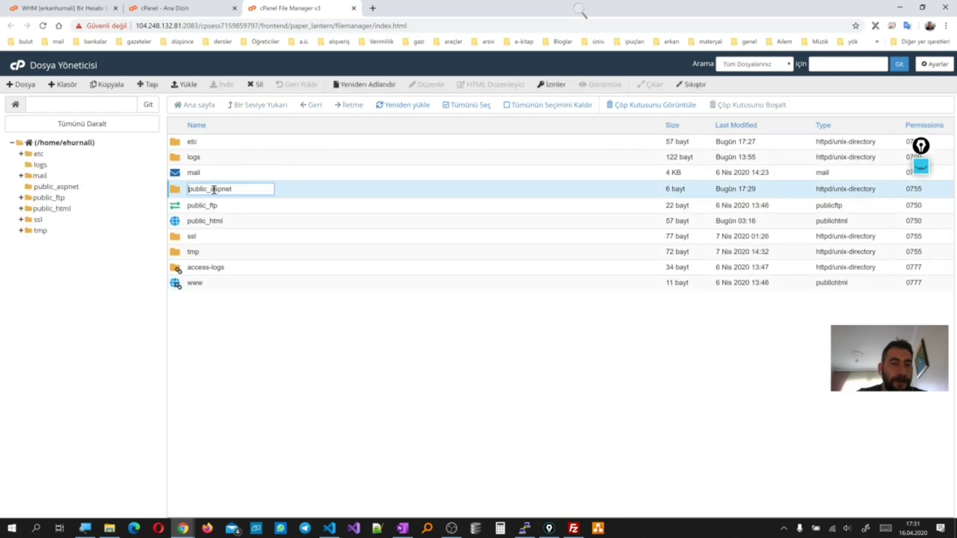
key(Escape)
click(69, 187)
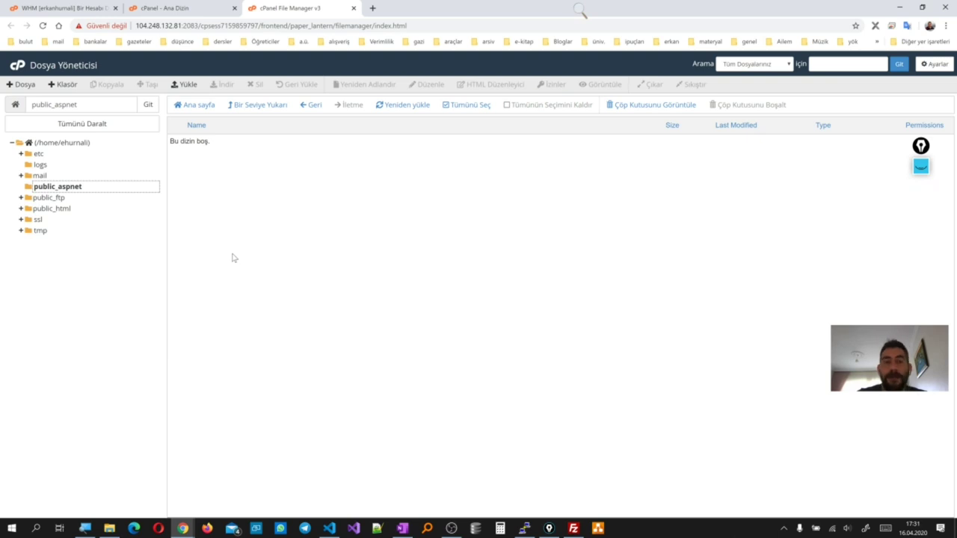
key(ctrl+shift+Tab)
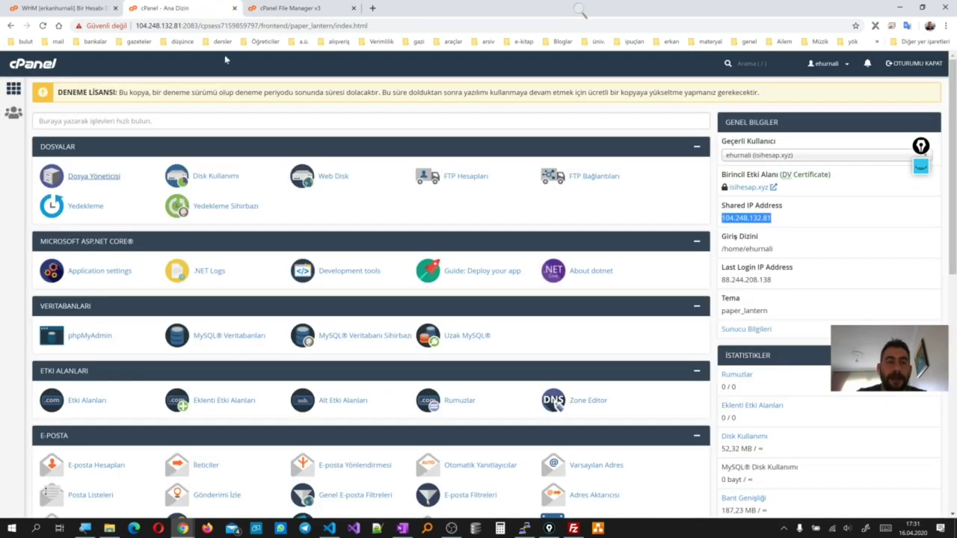
click(574, 528)
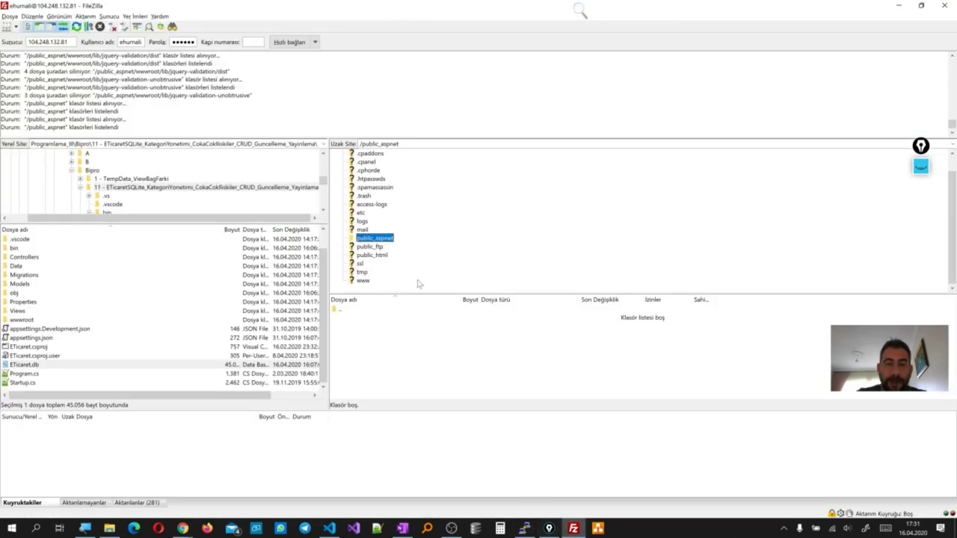
Browse locally to YayinDeneme2\bin\Release\netcoreapp3.1\win-x64\publish and select all its items for upload to public_aspnet
scroll(148, 181, up, 1)
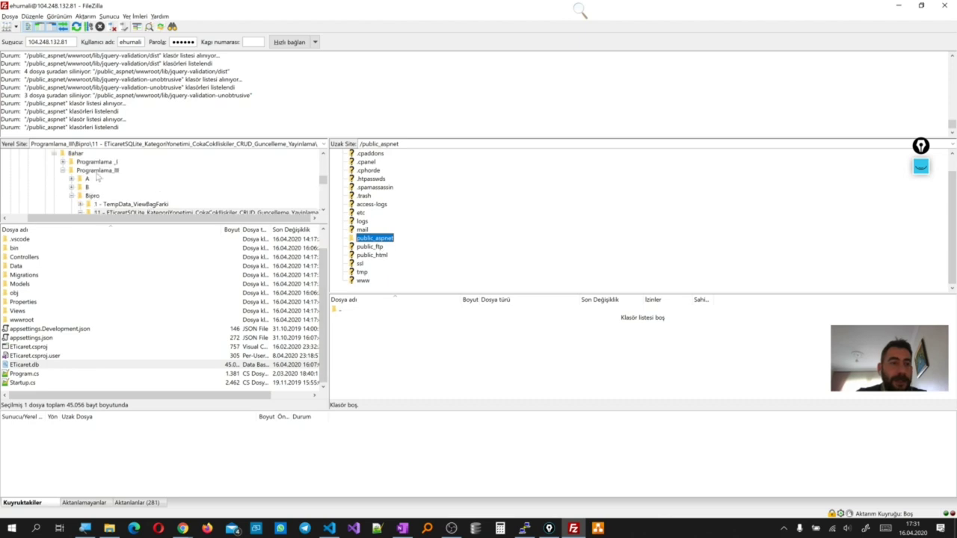
click(95, 171)
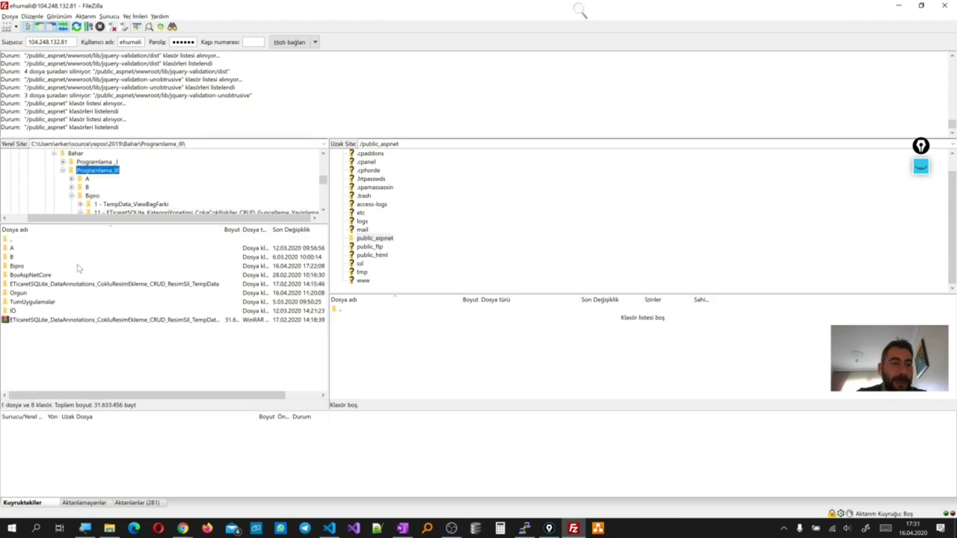
double_click(18, 267)
double_click(36, 349)
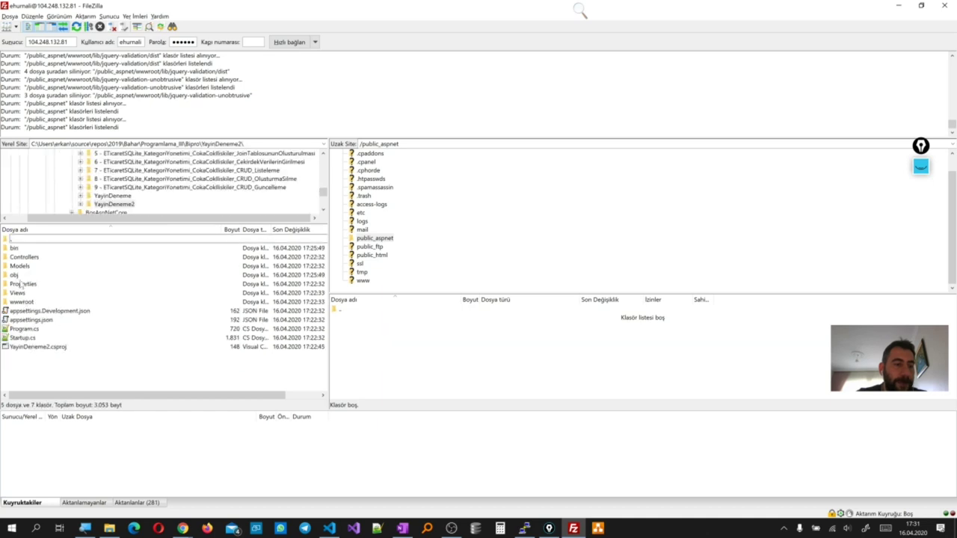
double_click(15, 249)
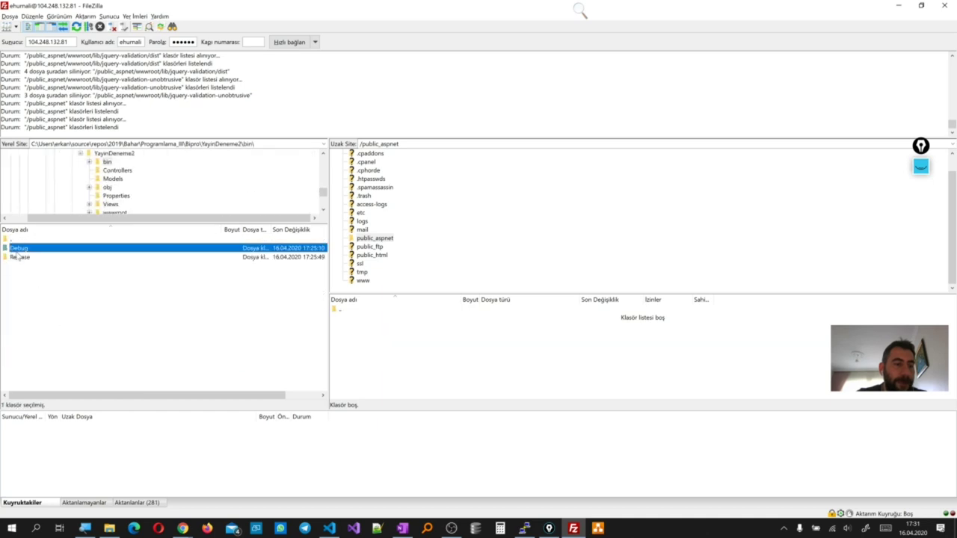
double_click(16, 259)
click(25, 252)
double_click(26, 252)
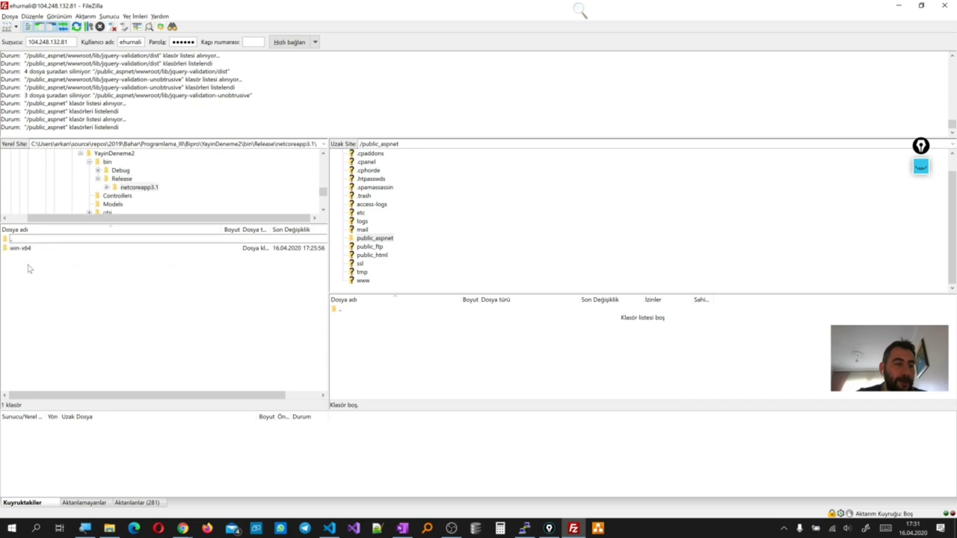
double_click(26, 248)
double_click(22, 257)
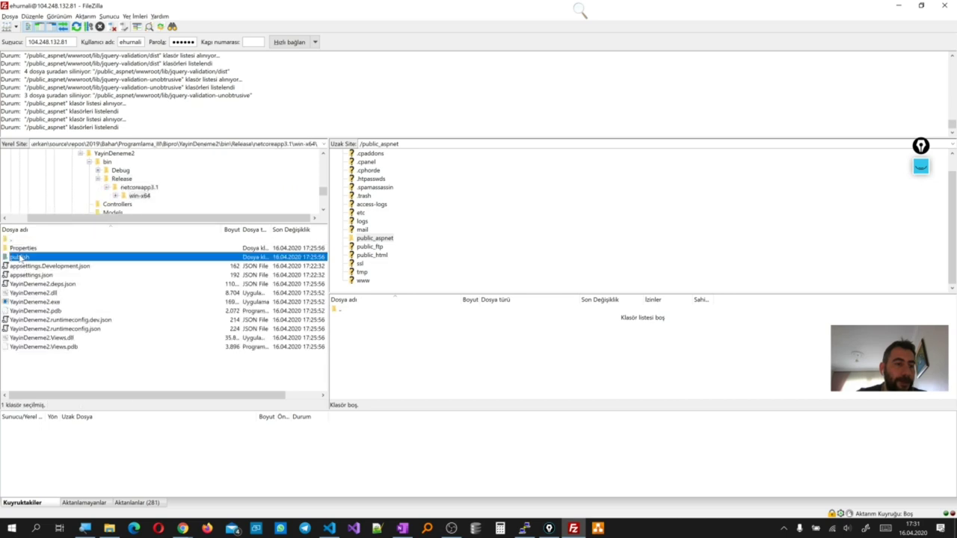
drag(65, 363, 385, 360)
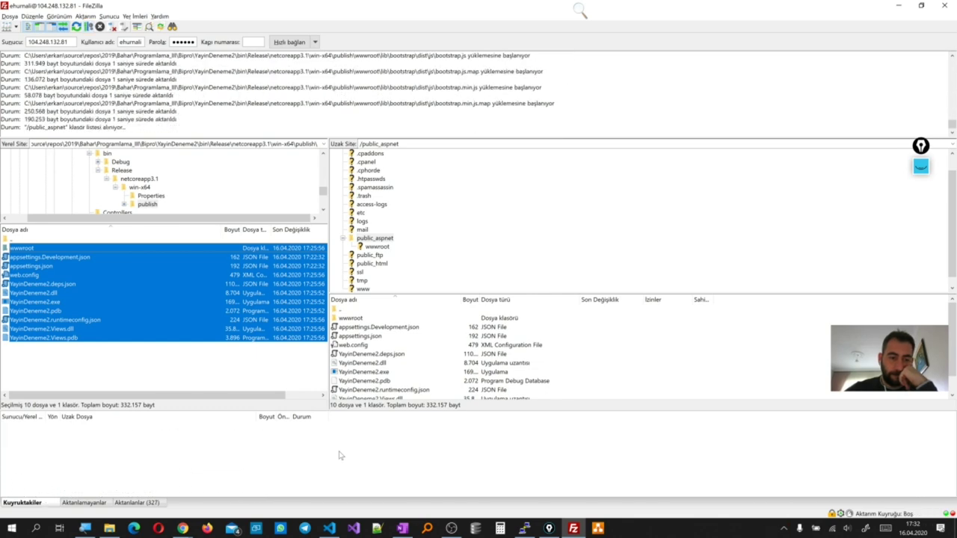
Retest the site by loading isihesap.xyz in the Chrome window that showed the 404 error
click(182, 528)
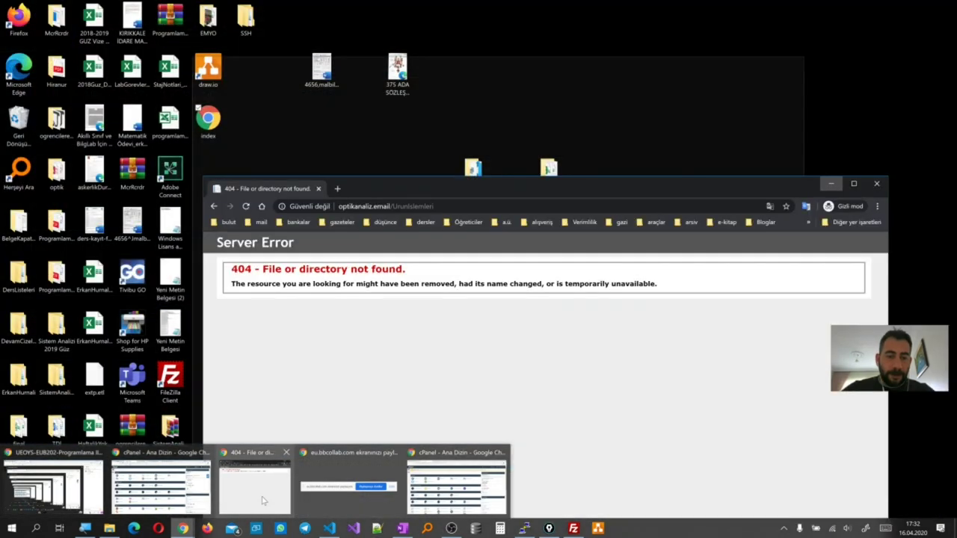
click(260, 494)
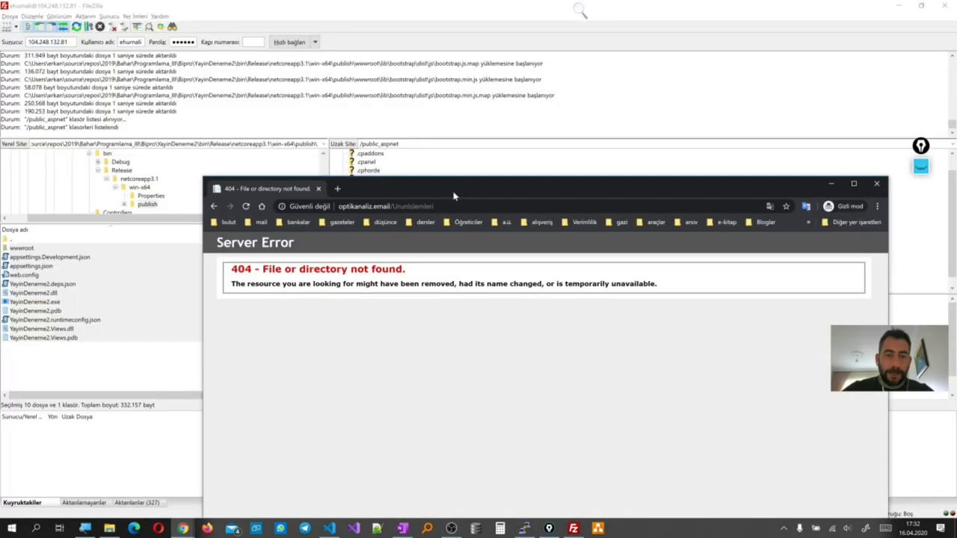
drag(454, 195, 712, 297)
click(678, 309)
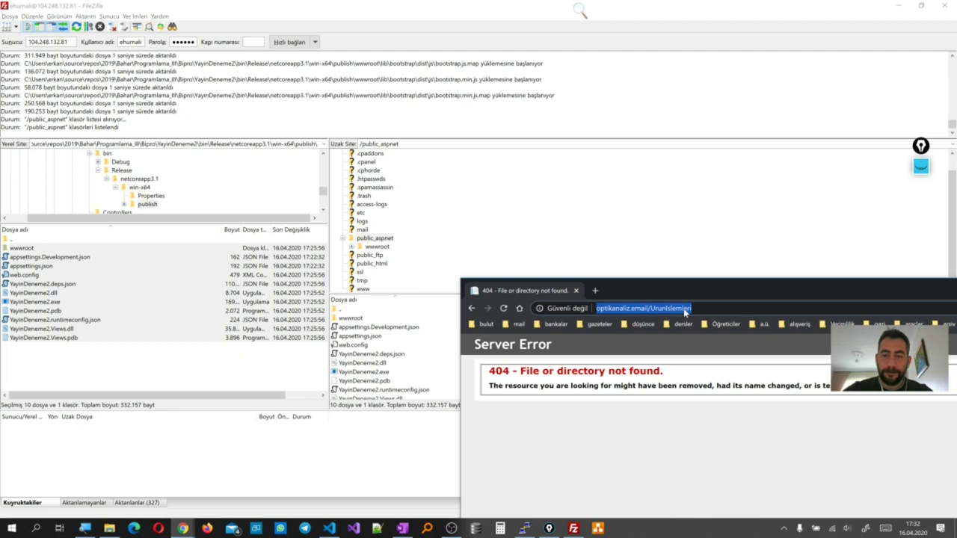
text(isihesap.com)
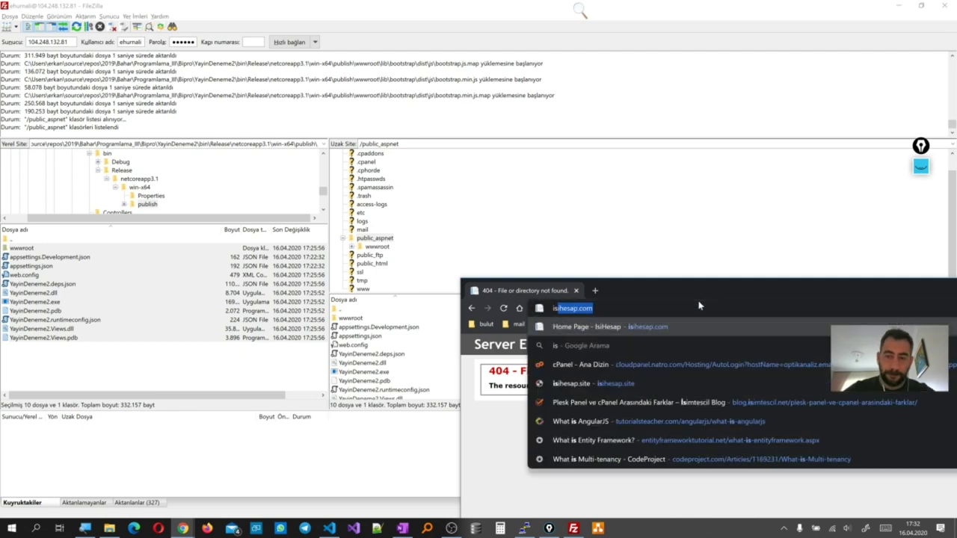
key(BackSpace)
key(BackSpace)
key(BackSpace)
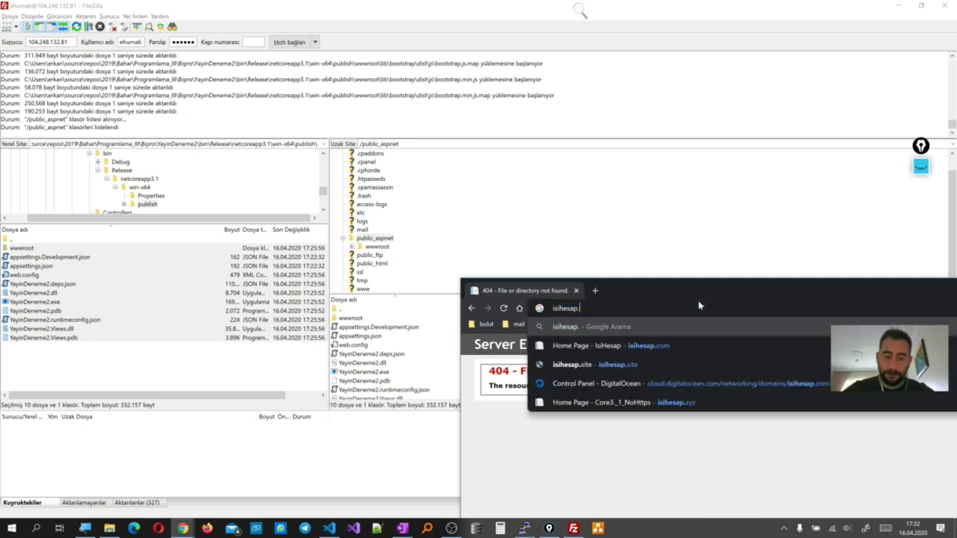
text(xyz)
key(Return)
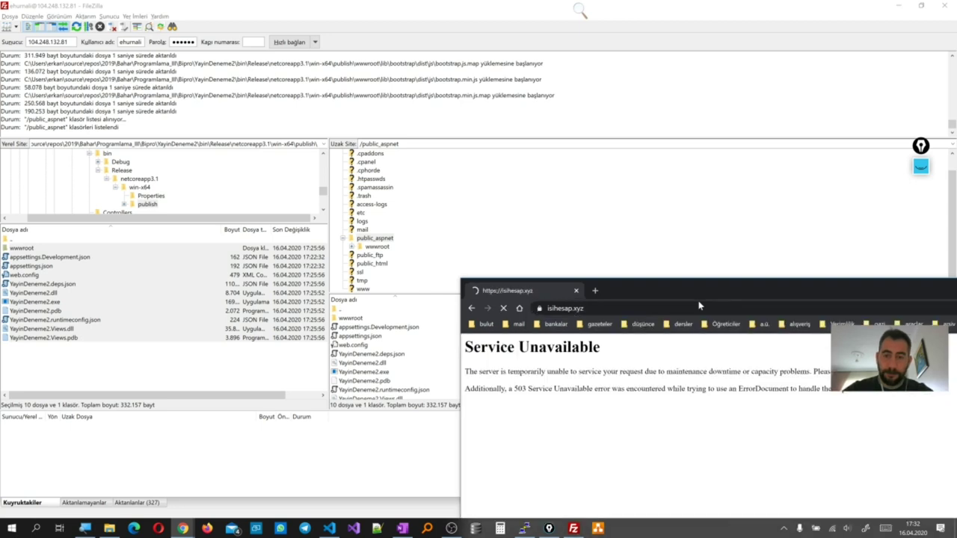
click(653, 275)
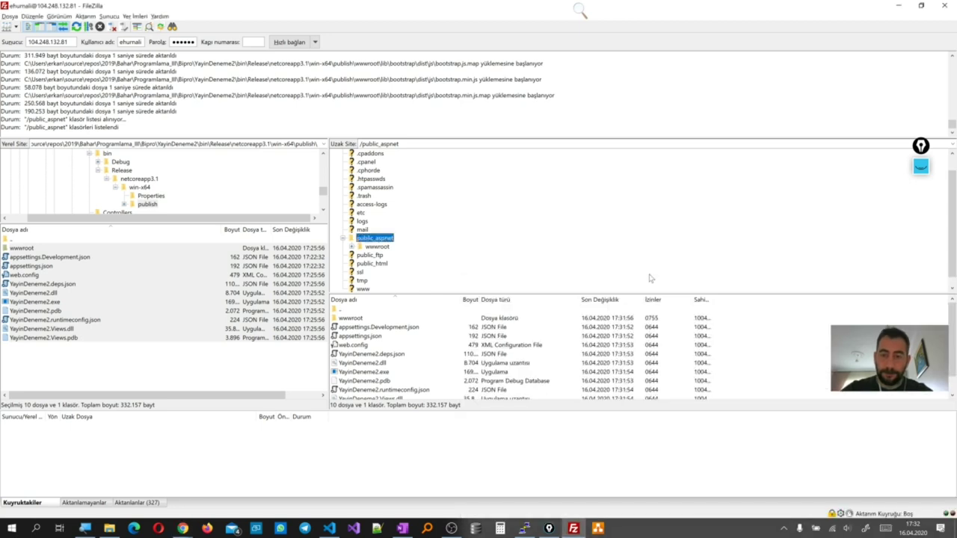
Confirm in cPanel File Manager that public_aspnet lists wwwroot and the YayinDeneme2 files
mouse_move(182, 529)
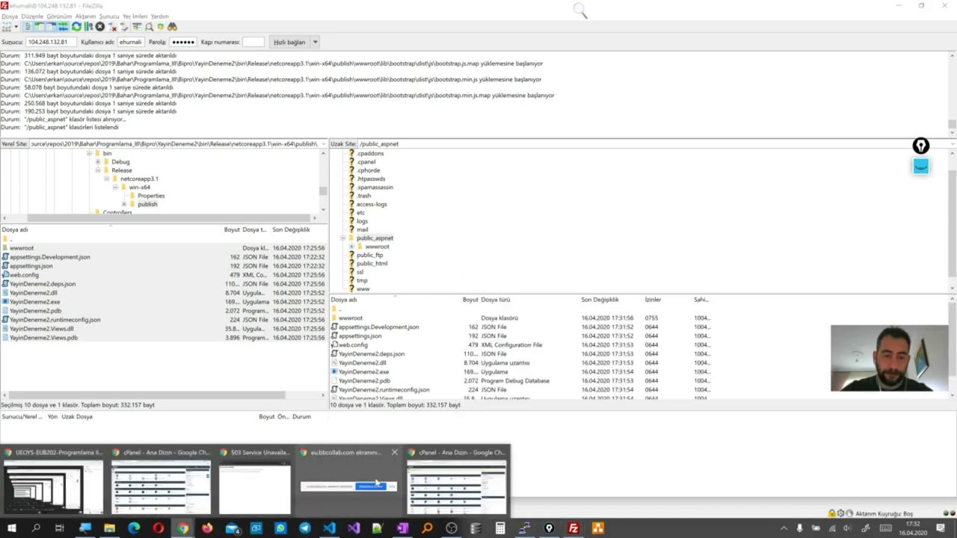
click(426, 483)
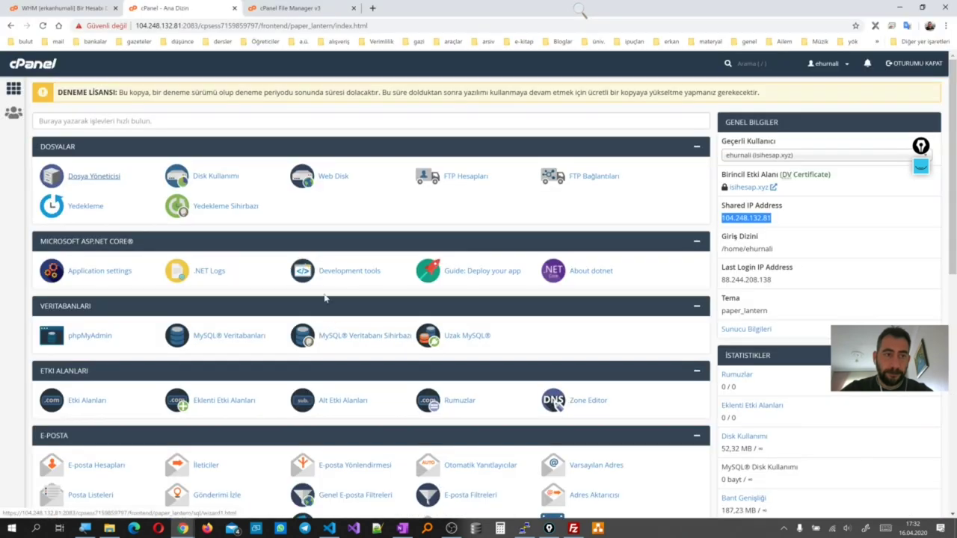
click(320, 10)
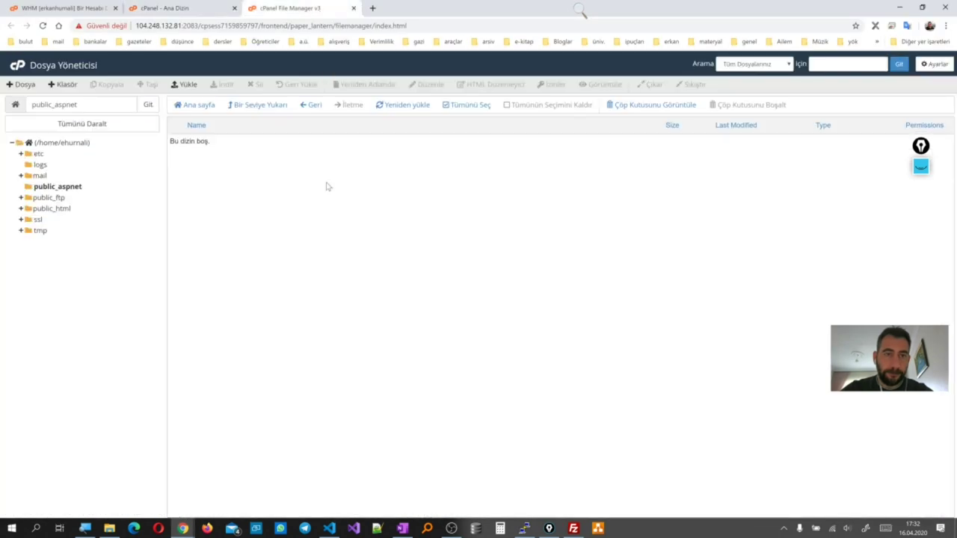
click(75, 186)
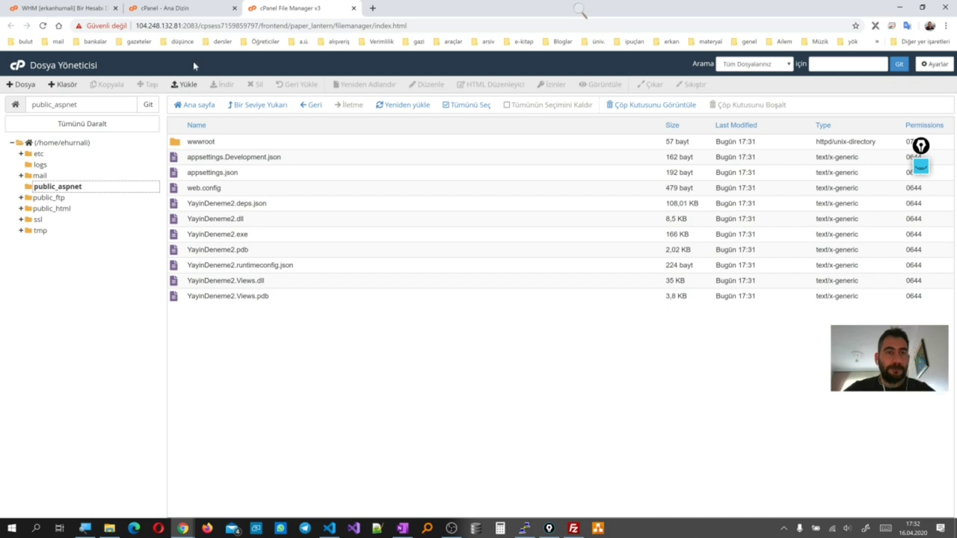
click(165, 8)
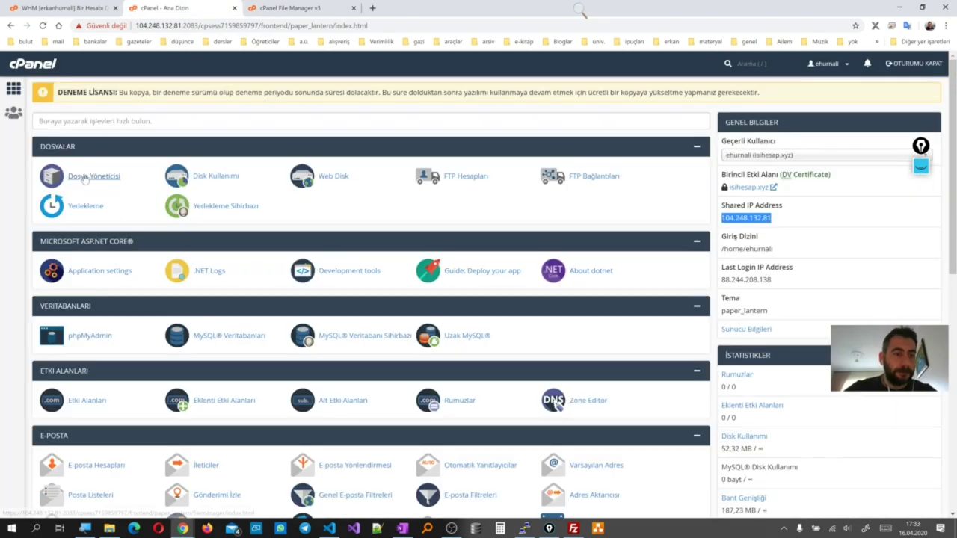
Set the ASP.NET Core application environment to Production and save, restarting the app
click(93, 275)
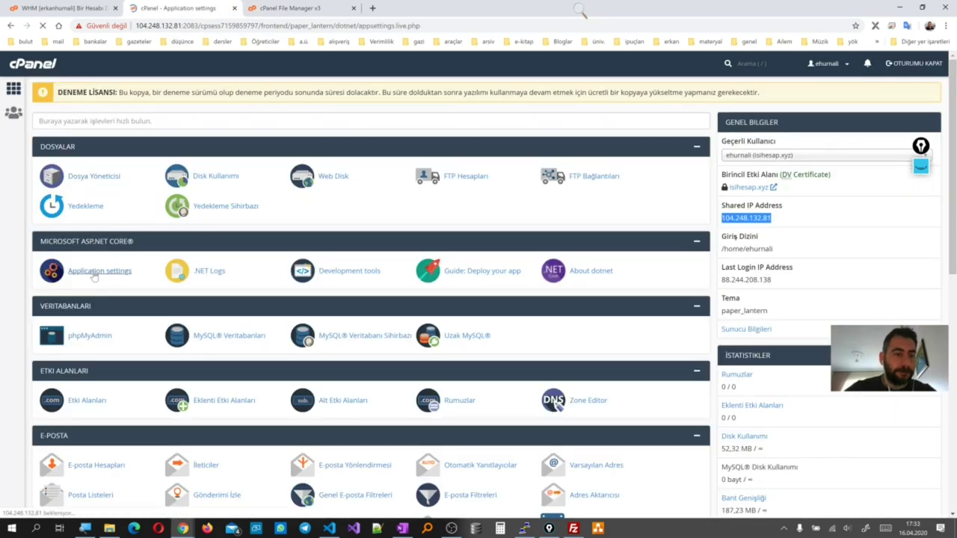
click(85, 234)
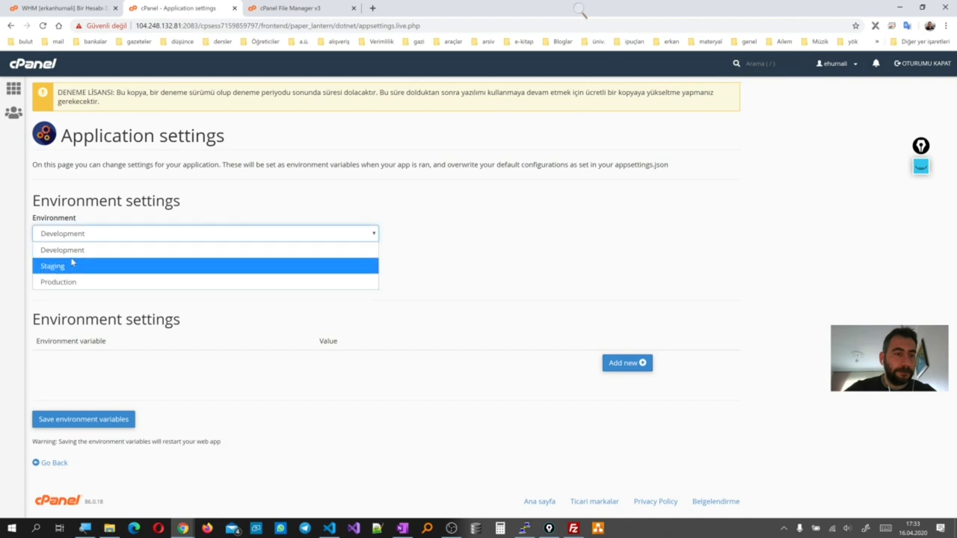
click(100, 282)
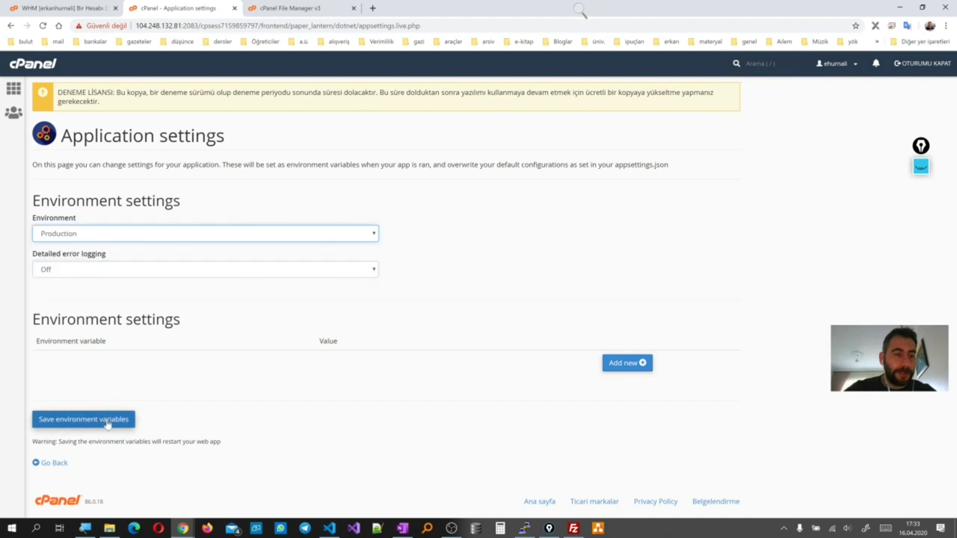
click(109, 419)
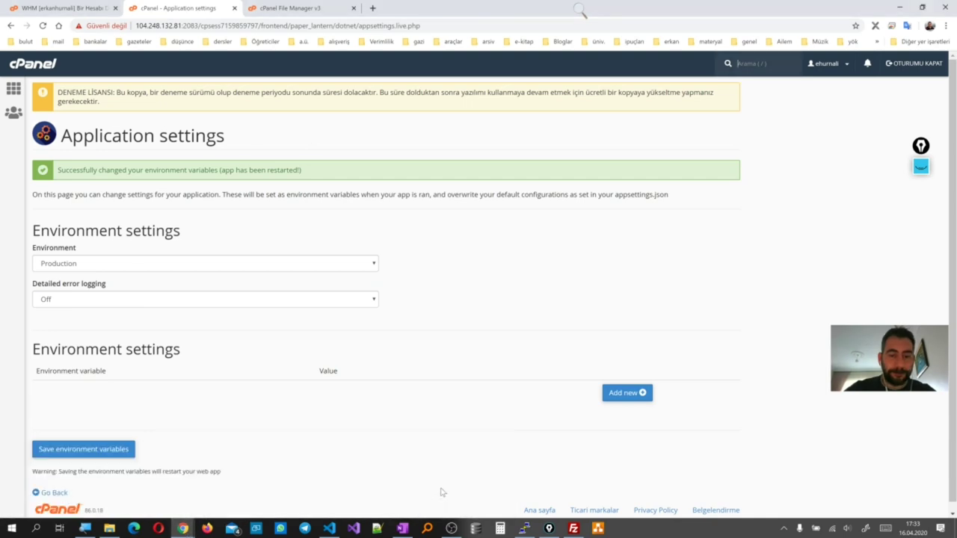
Check that the browser still shows 503, then return to File Manager's public_aspnet listing
mouse_move(183, 528)
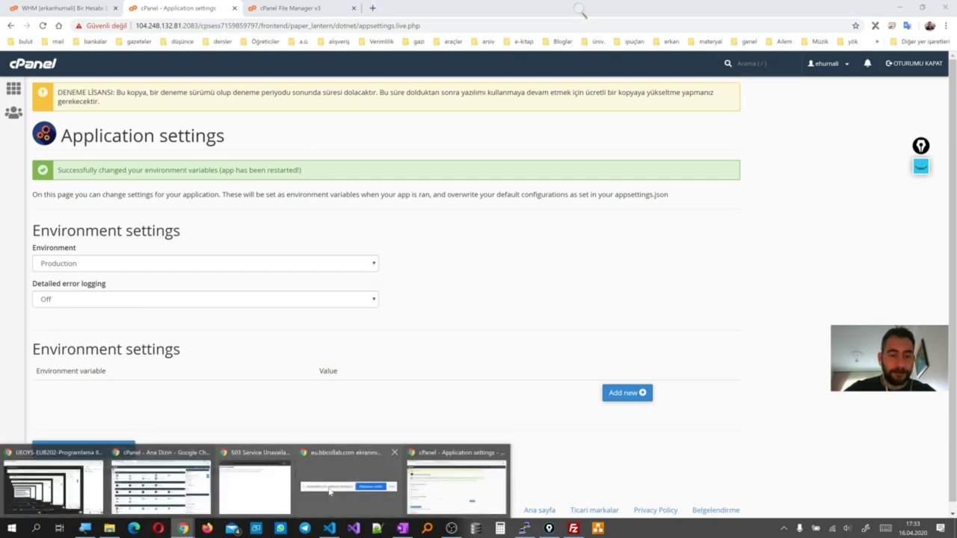
click(257, 489)
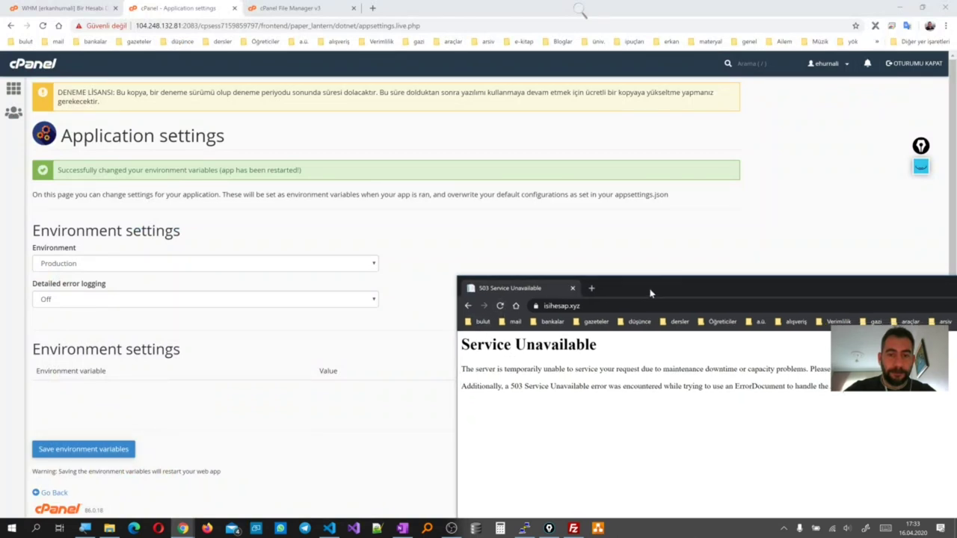
double_click(611, 299)
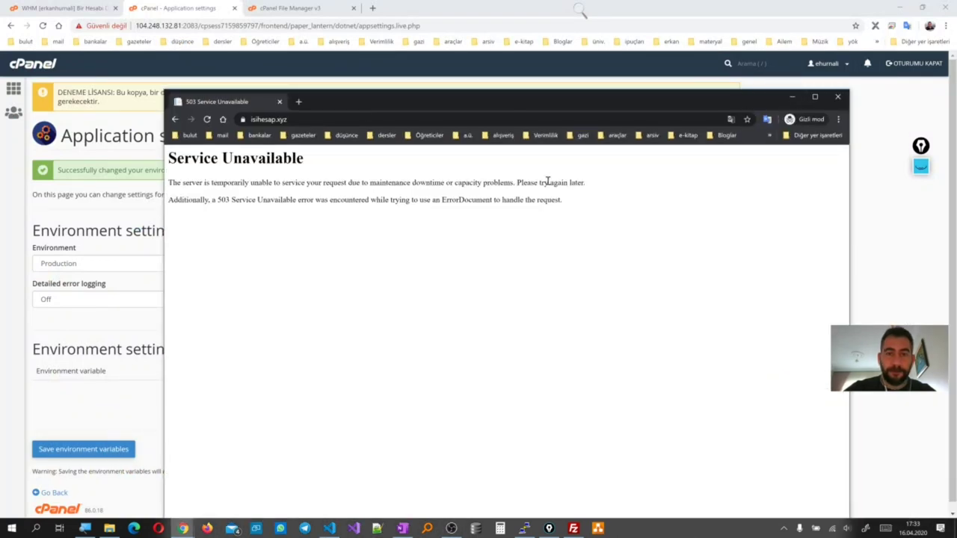
click(792, 97)
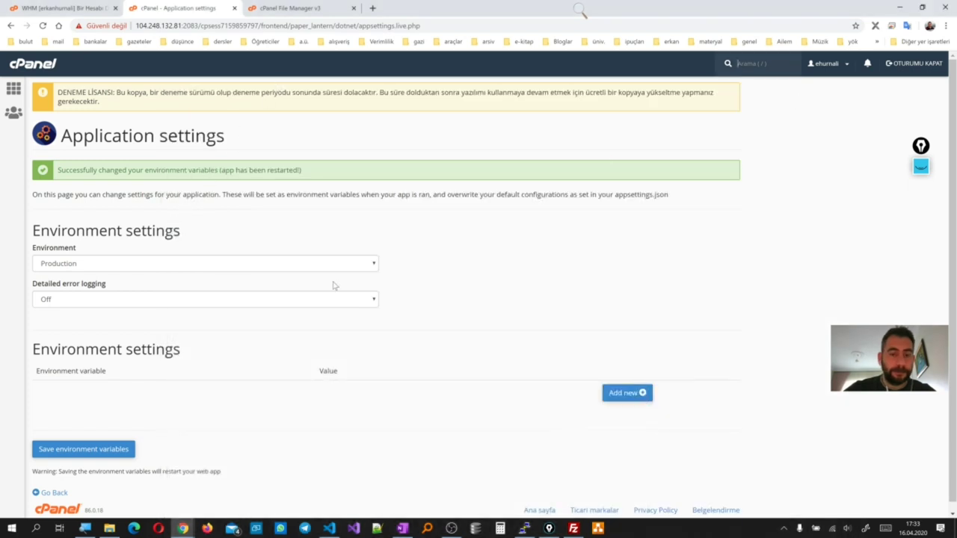
click(314, 6)
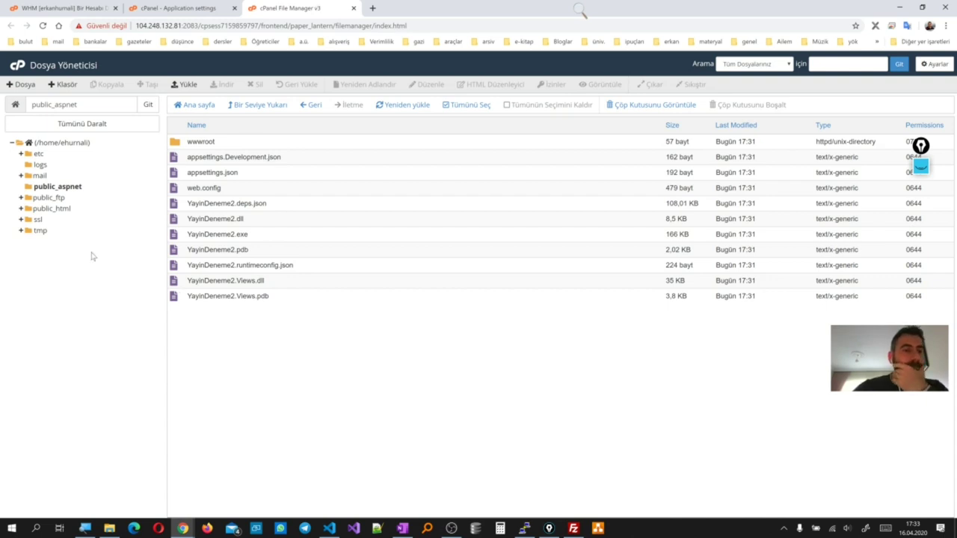
Delete the project's bin folder to the Recycle Bin in Visual Studio Code
click(329, 529)
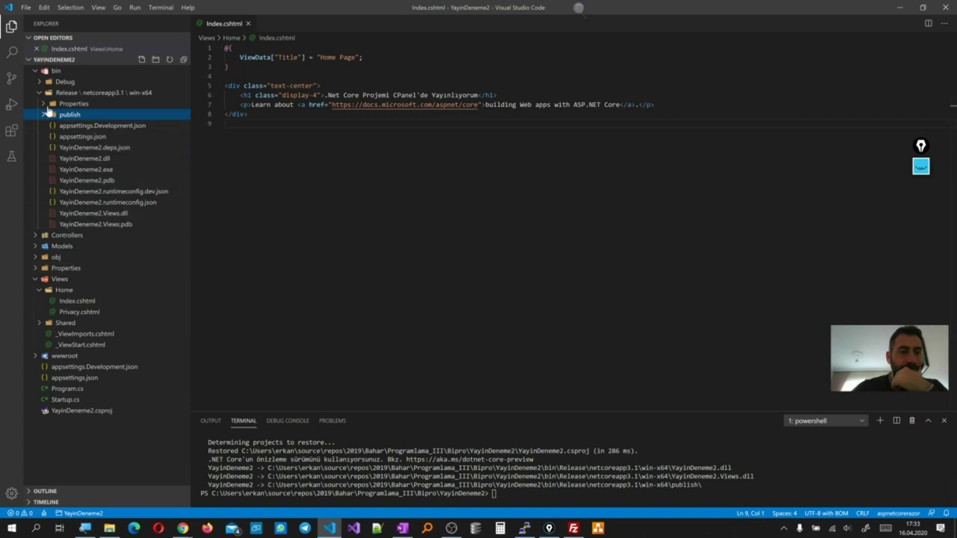
click(56, 74)
right_click(57, 73)
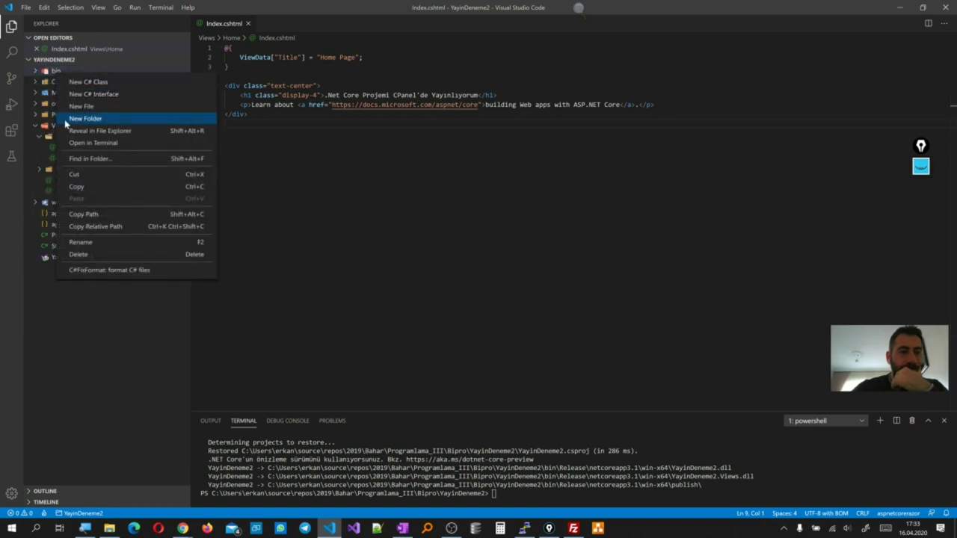
click(78, 254)
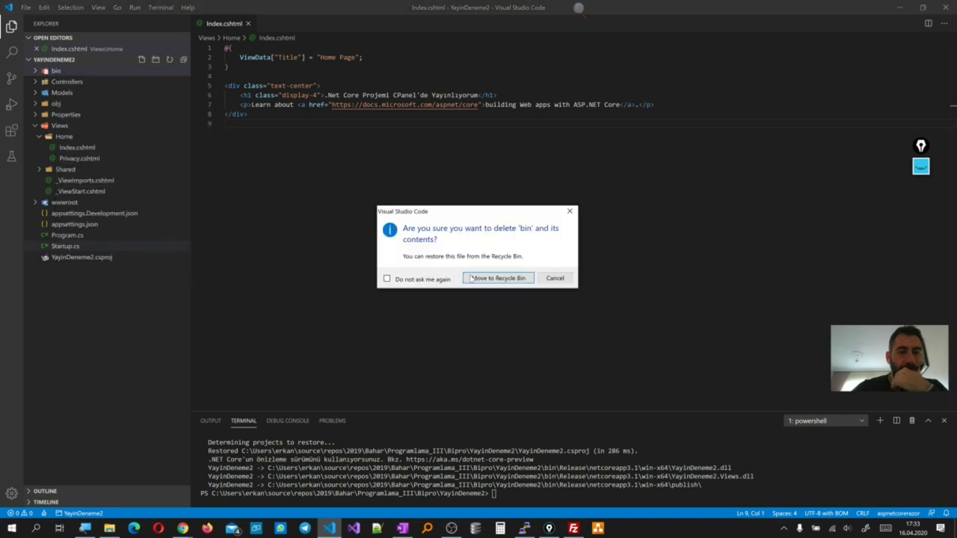
click(500, 279)
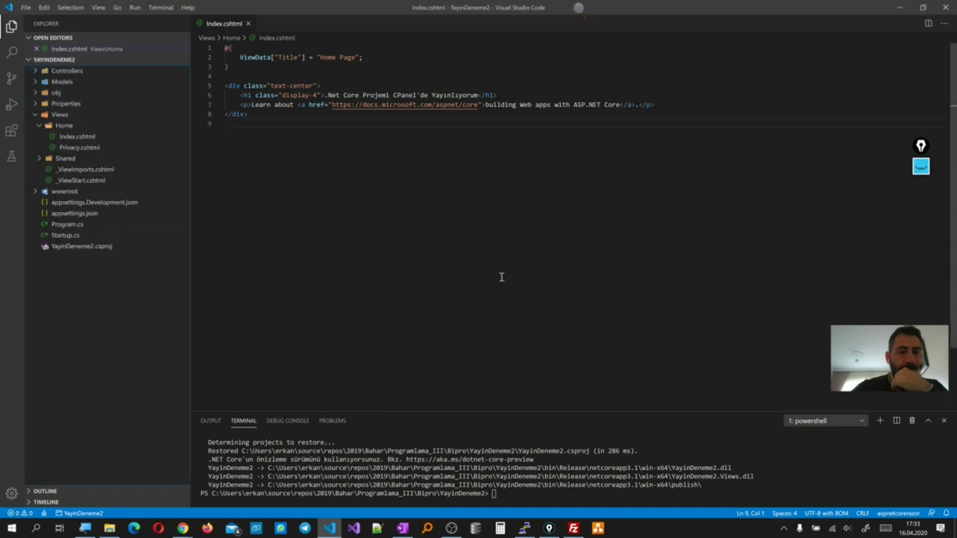
Open YayinDeneme2.csproj to check its netcoreapp3.1 target, then go back to cPanel's home page
click(83, 249)
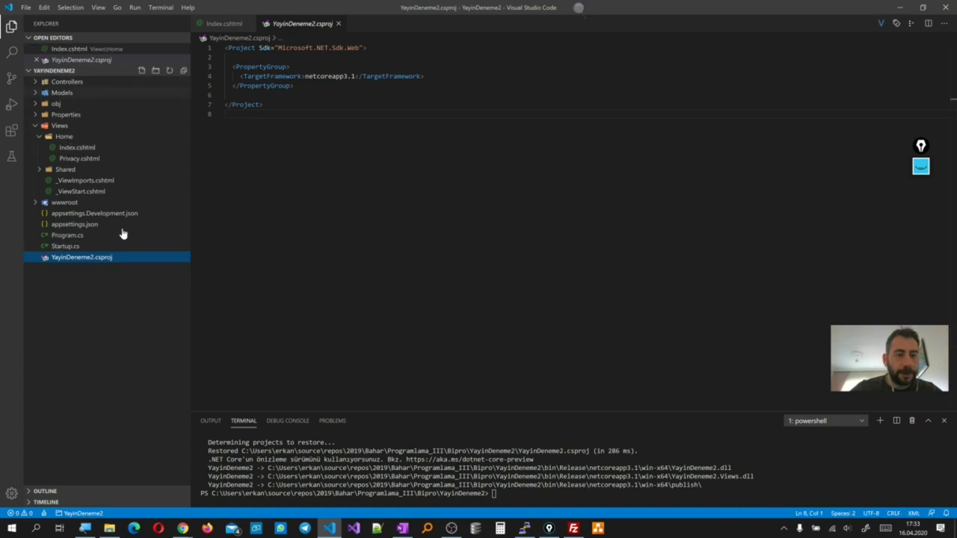
click(182, 528)
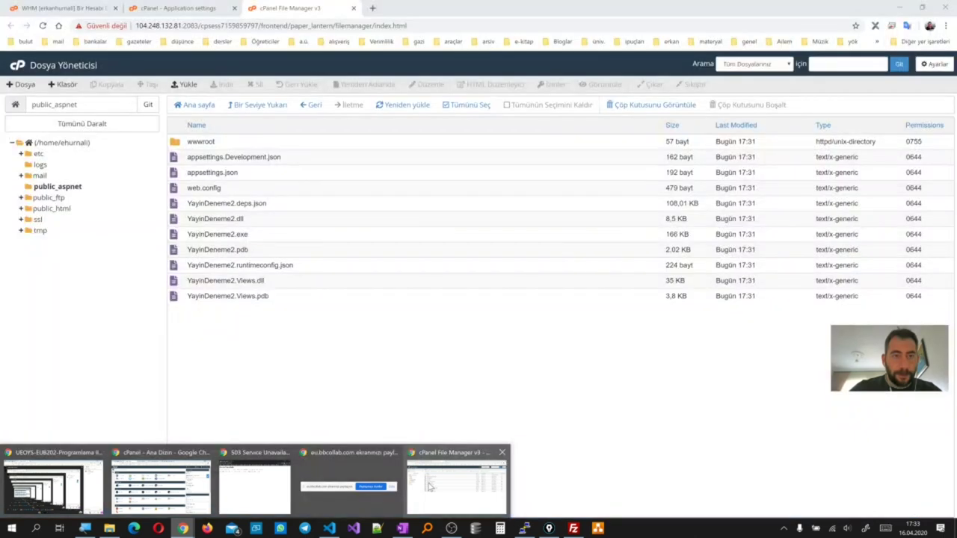
click(430, 487)
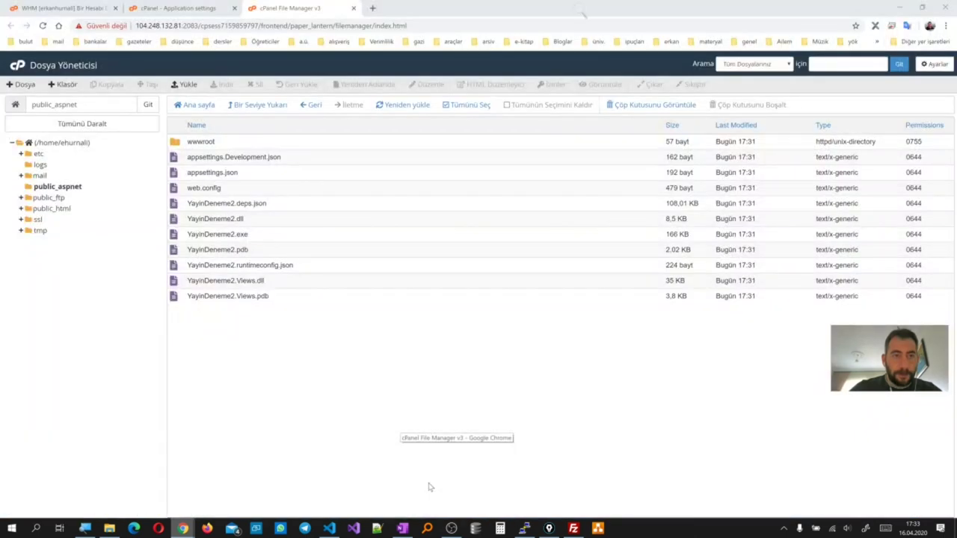
click(182, 6)
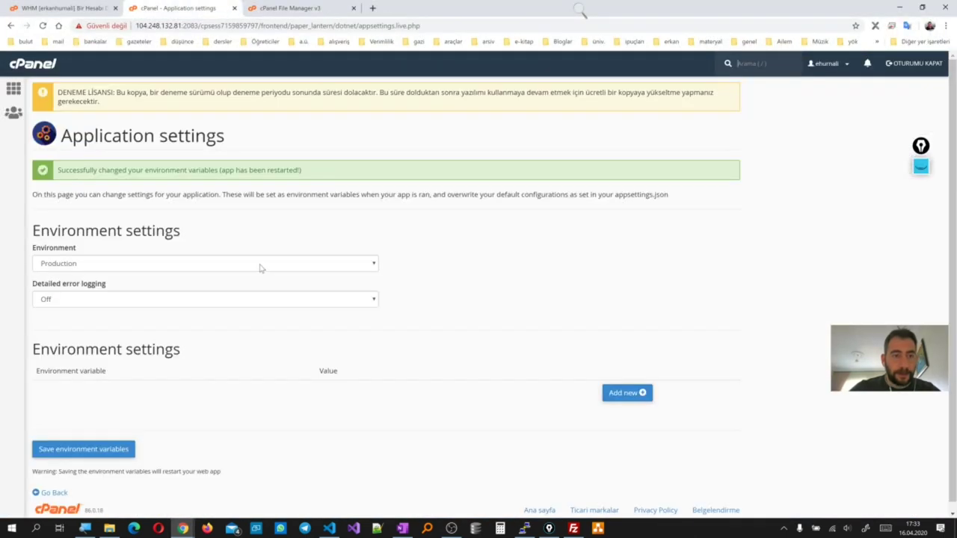
click(13, 89)
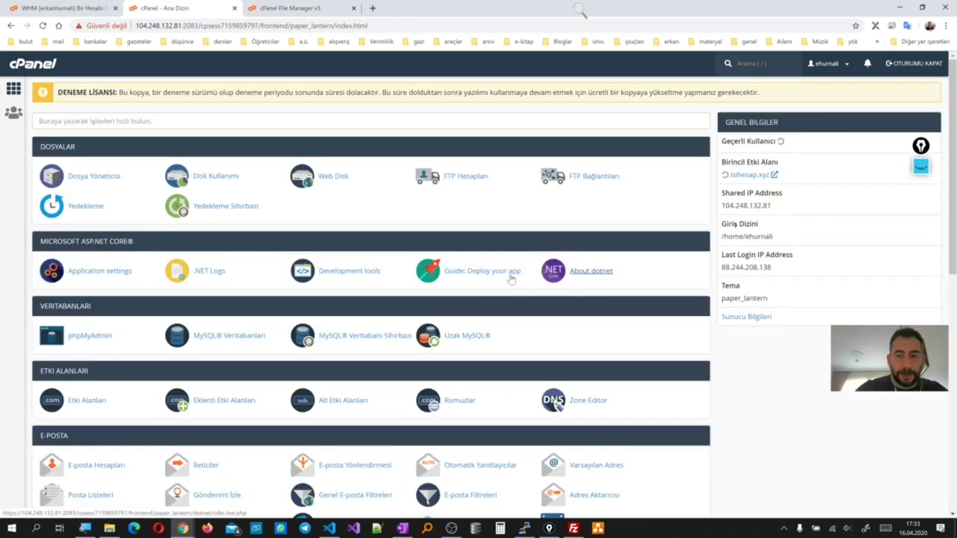
Open cPanel's 'Guide: Deploy your app' and read Steps 1–3 down to the publishing profile
click(508, 276)
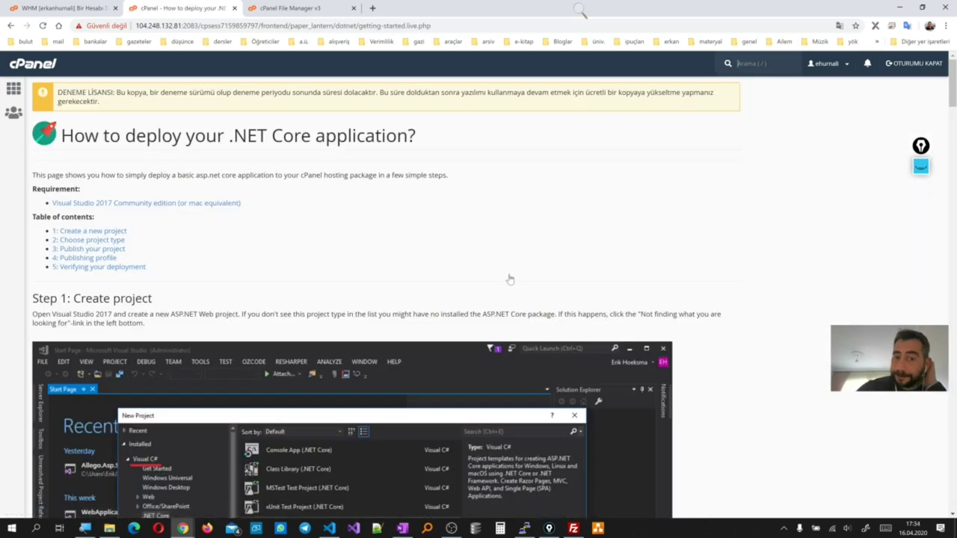
scroll(188, 289, down, 1)
scroll(188, 289, down, 1)
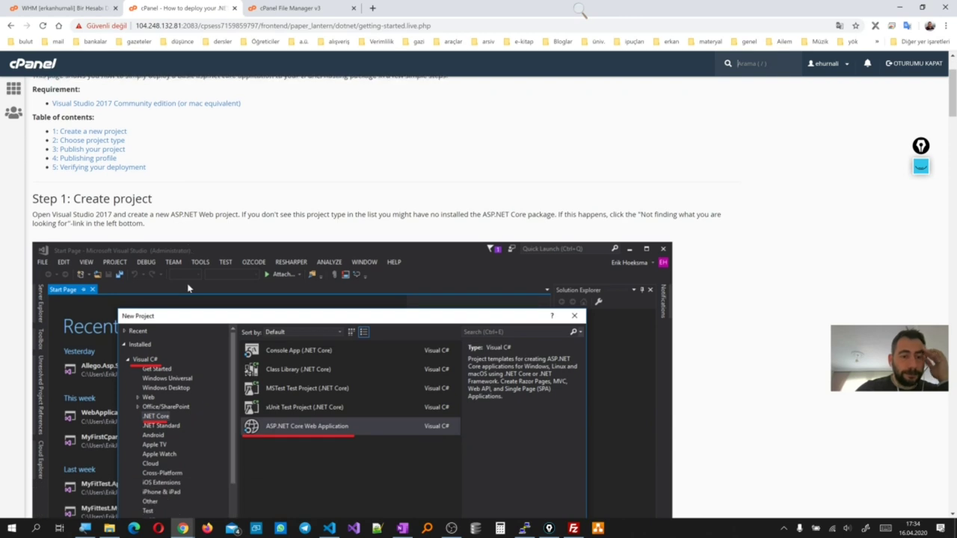
scroll(188, 288, down, 1)
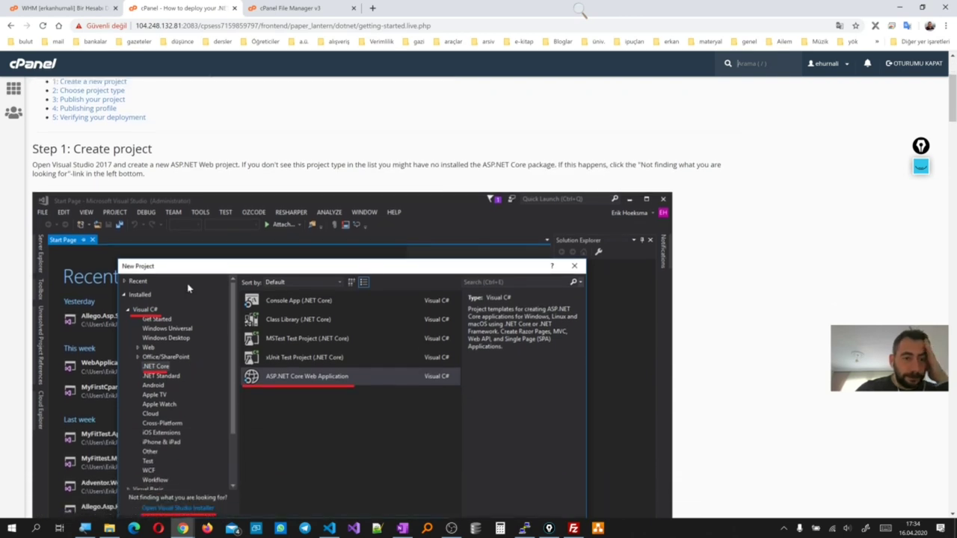
scroll(188, 289, down, 3)
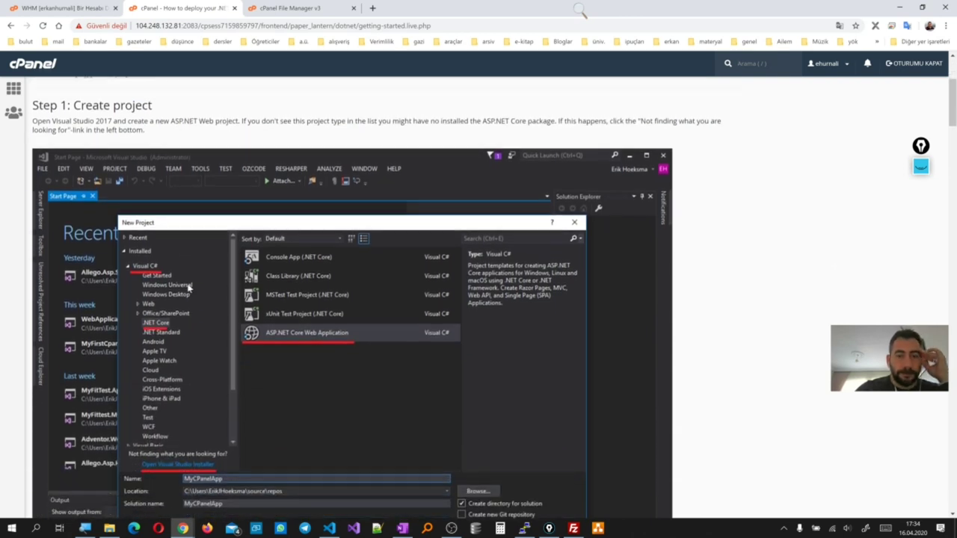
scroll(187, 289, down, 6)
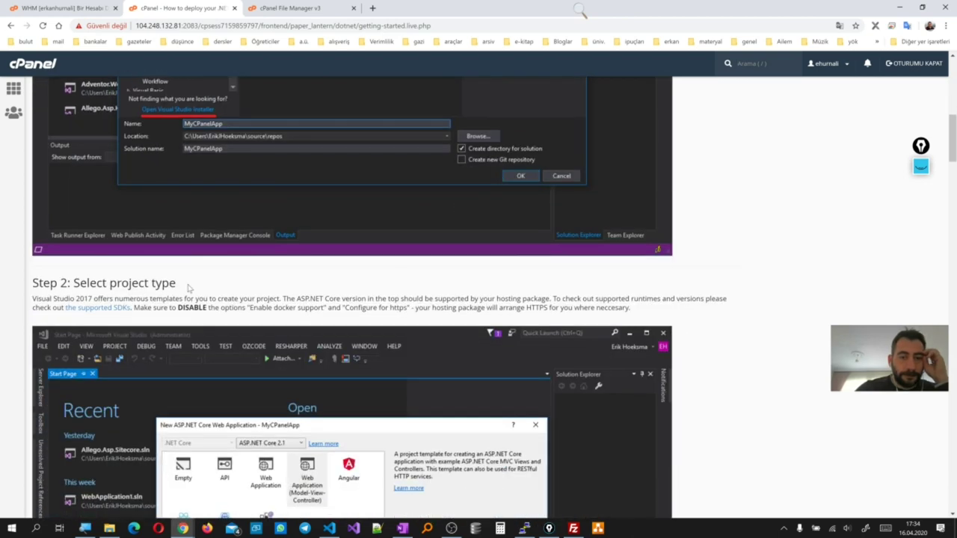
scroll(188, 289, down, 4)
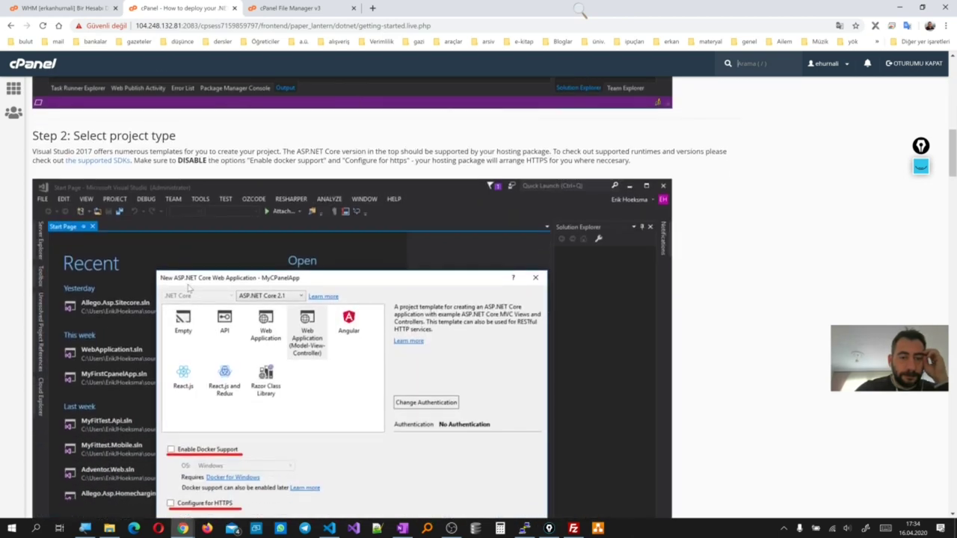
scroll(188, 289, down, 3)
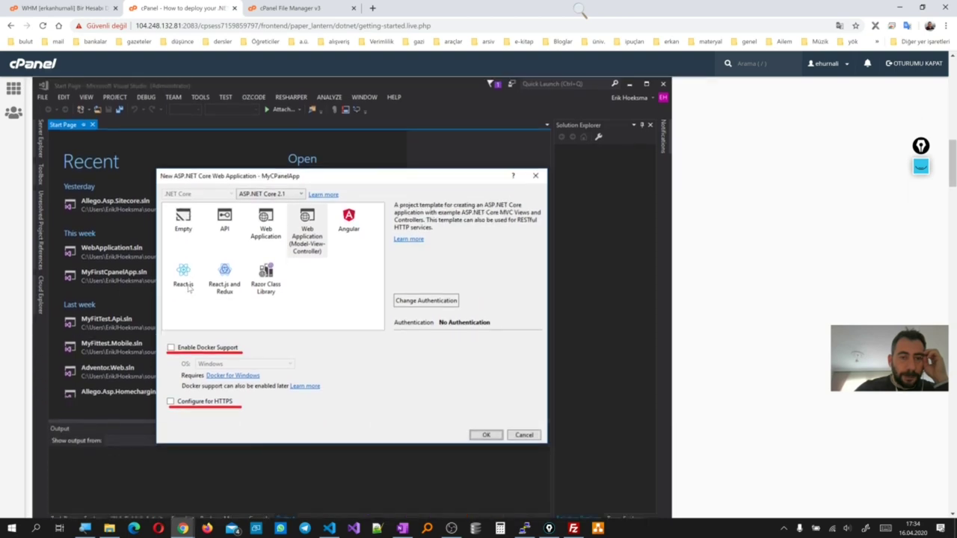
scroll(188, 289, down, 6)
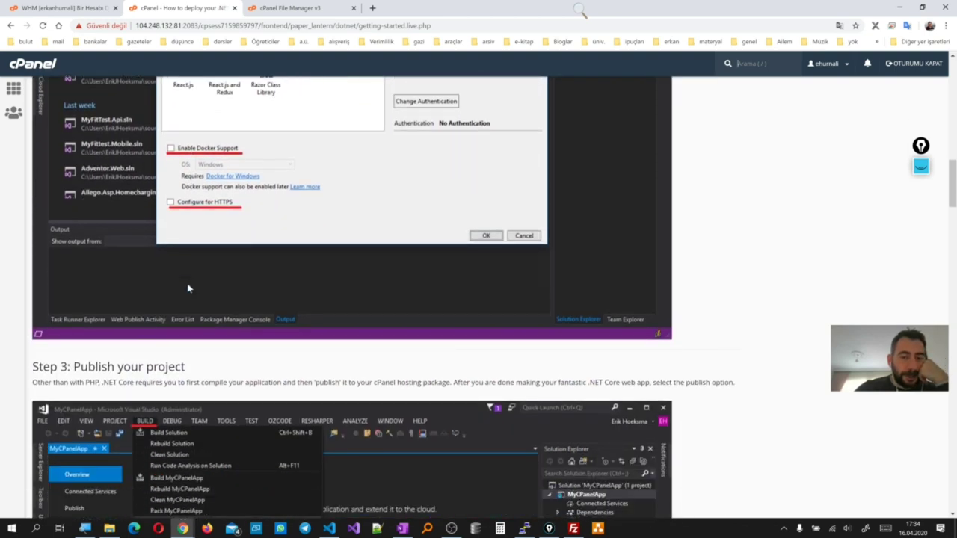
scroll(187, 289, down, 2)
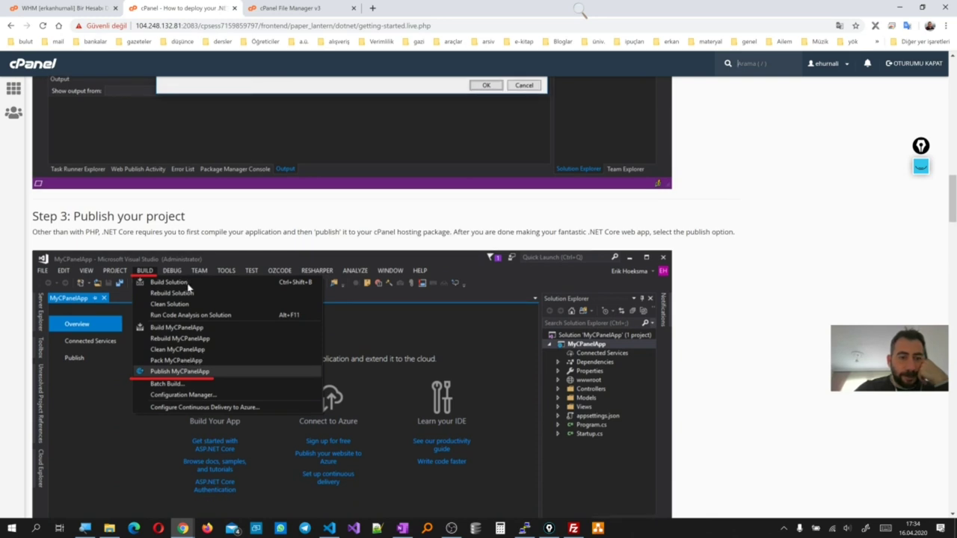
scroll(188, 288, down, 8)
scroll(187, 288, down, 7)
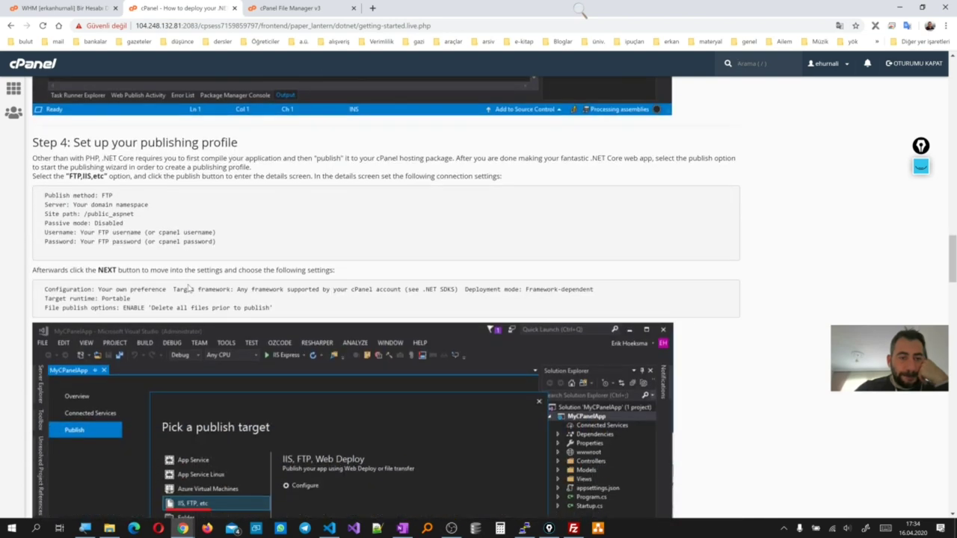
Read the guide's Step 4 FTP publishing profile and Step 5 verification, then close Chrome
scroll(189, 288, down, 1)
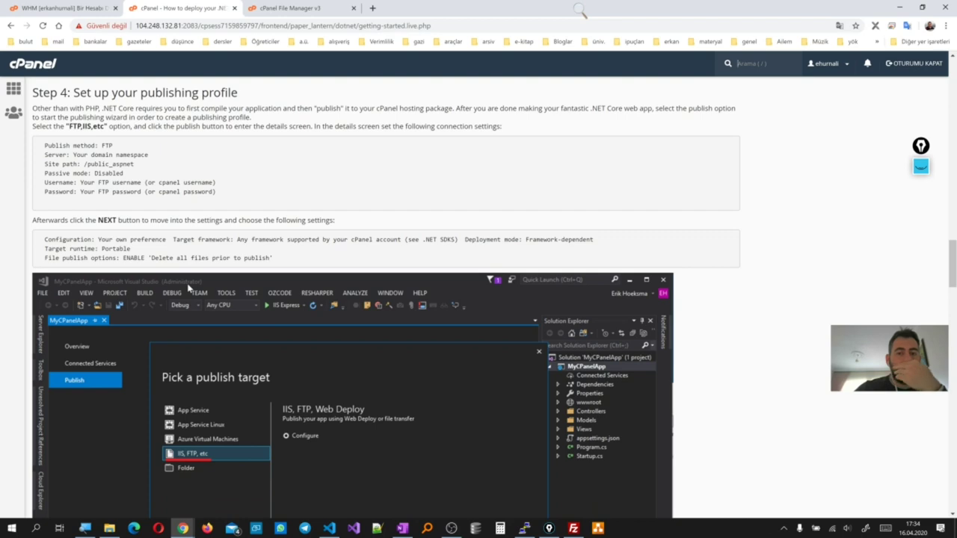
scroll(189, 288, down, 4)
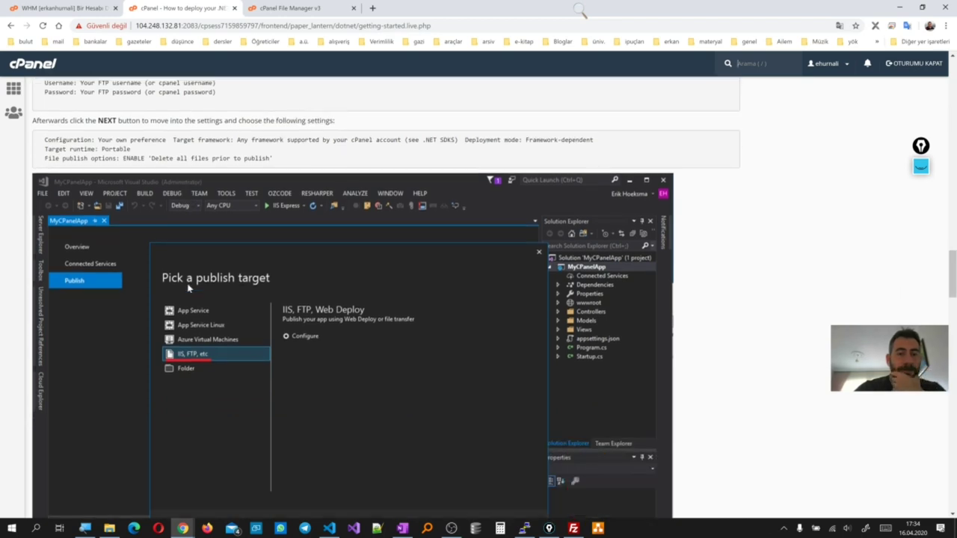
scroll(189, 288, down, 5)
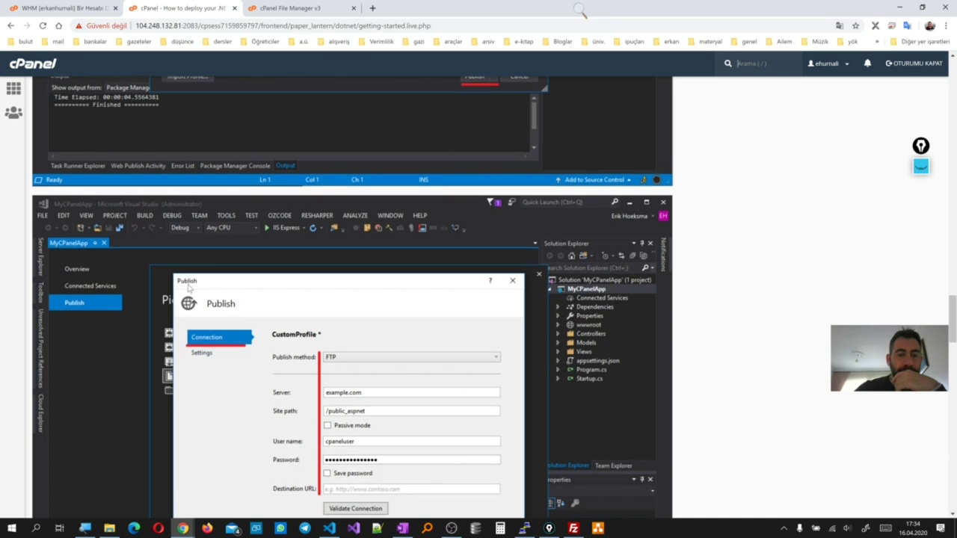
scroll(189, 288, down, 4)
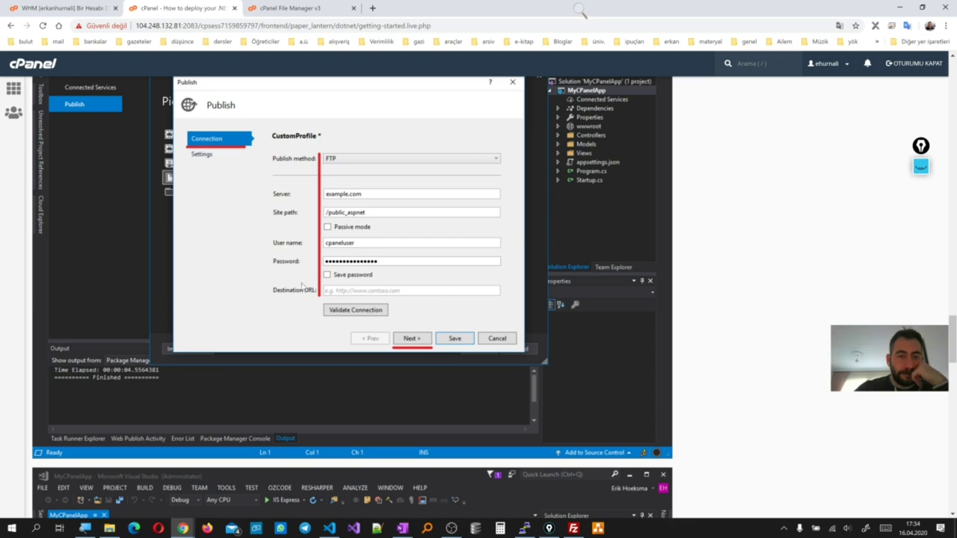
scroll(302, 286, down, 10)
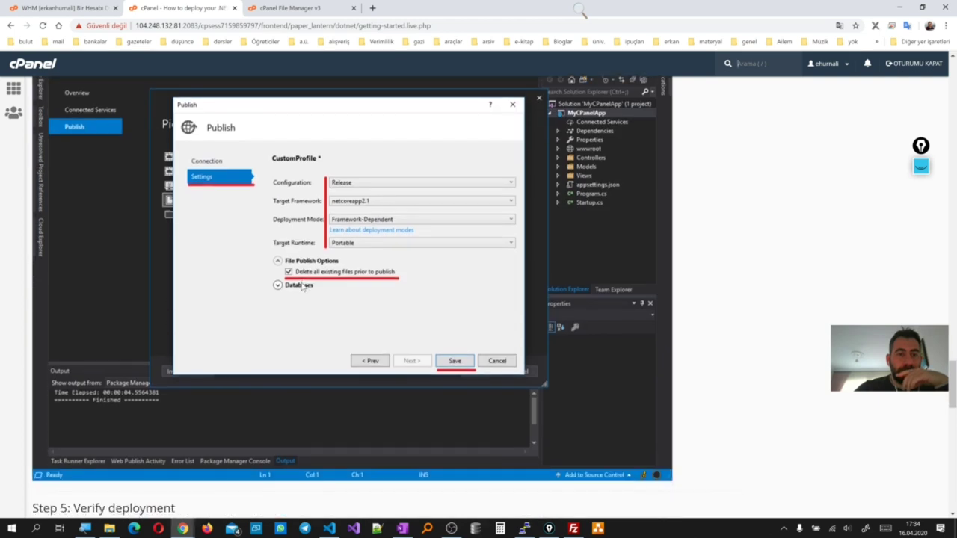
scroll(302, 286, down, 1)
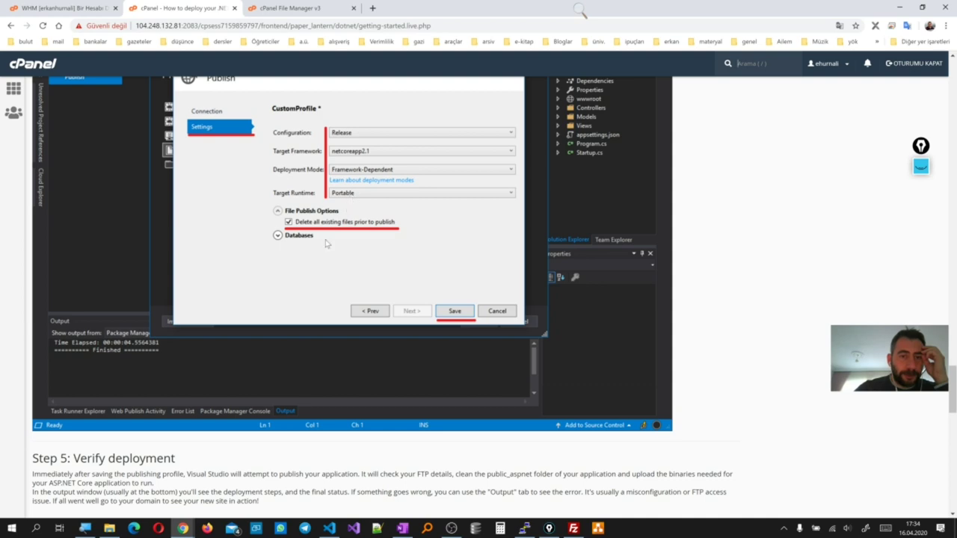
scroll(312, 261, down, 6)
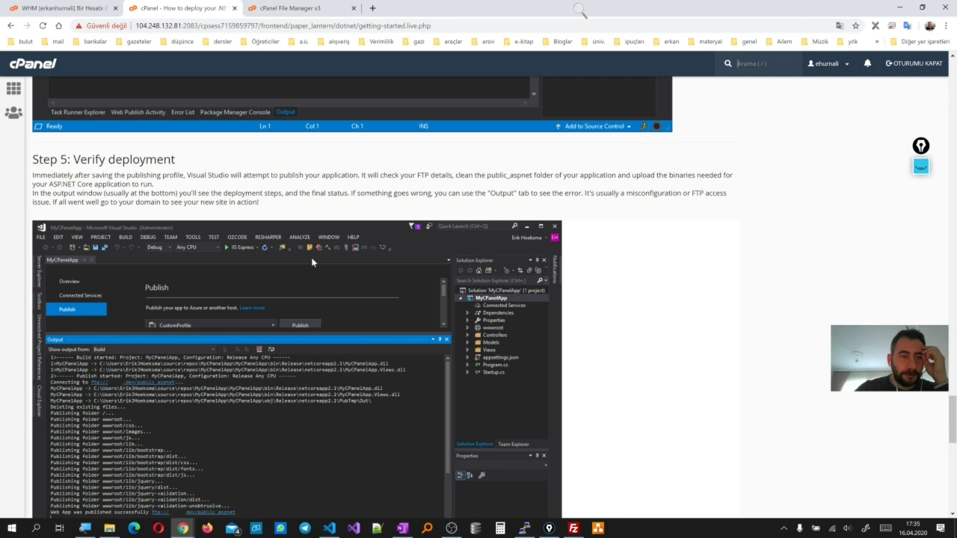
scroll(313, 262, down, 3)
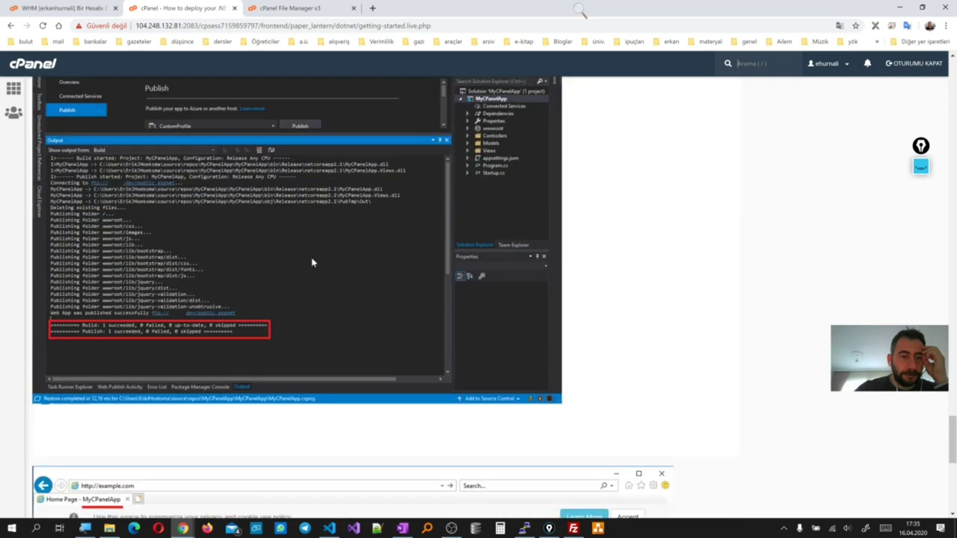
scroll(313, 262, down, 4)
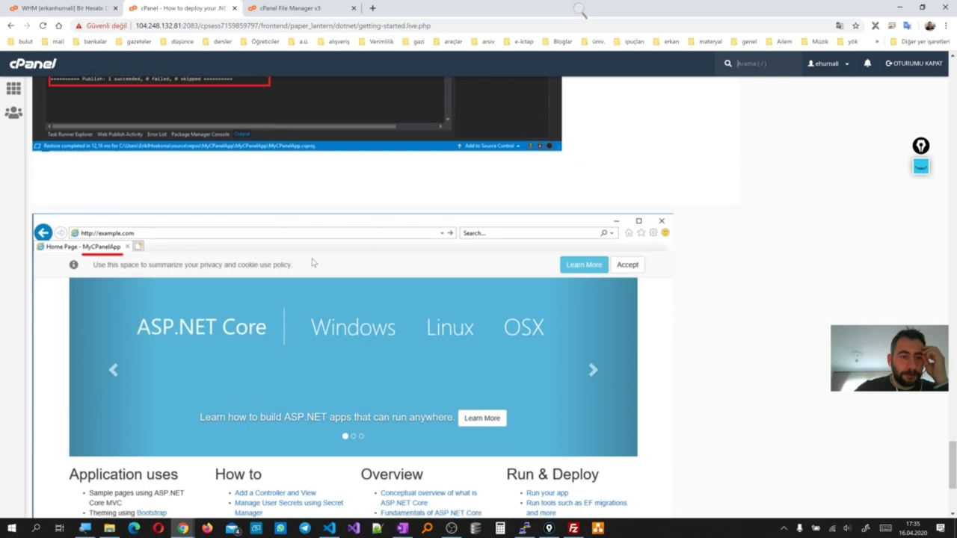
scroll(313, 262, down, 3)
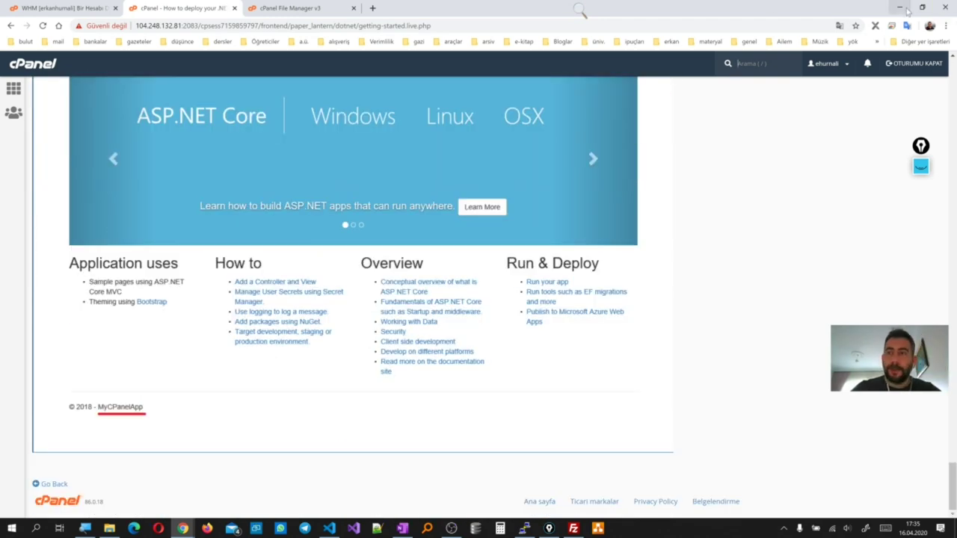
click(936, 9)
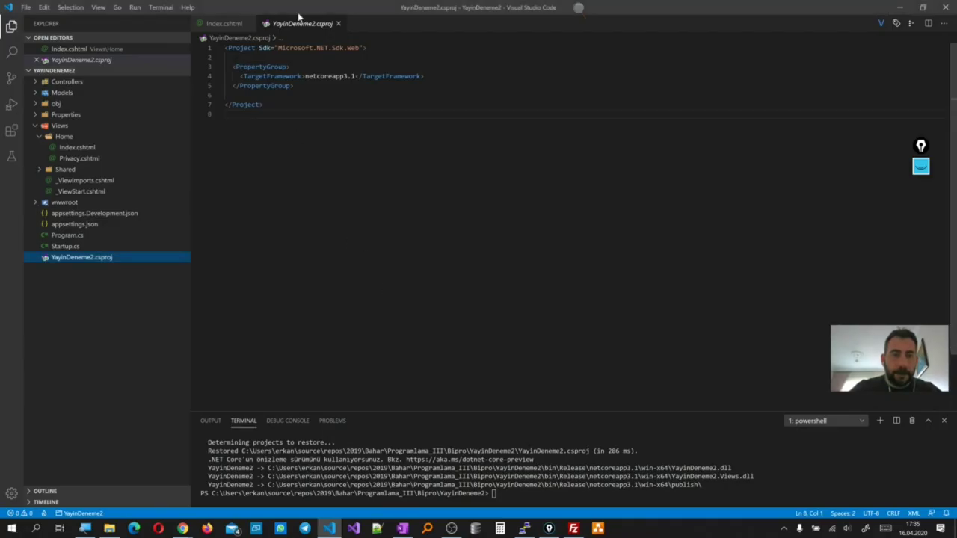
Close the editor tabs, run dotnet restore, then dotnet publish -c Release --self-contained false -r win-x64
click(338, 24)
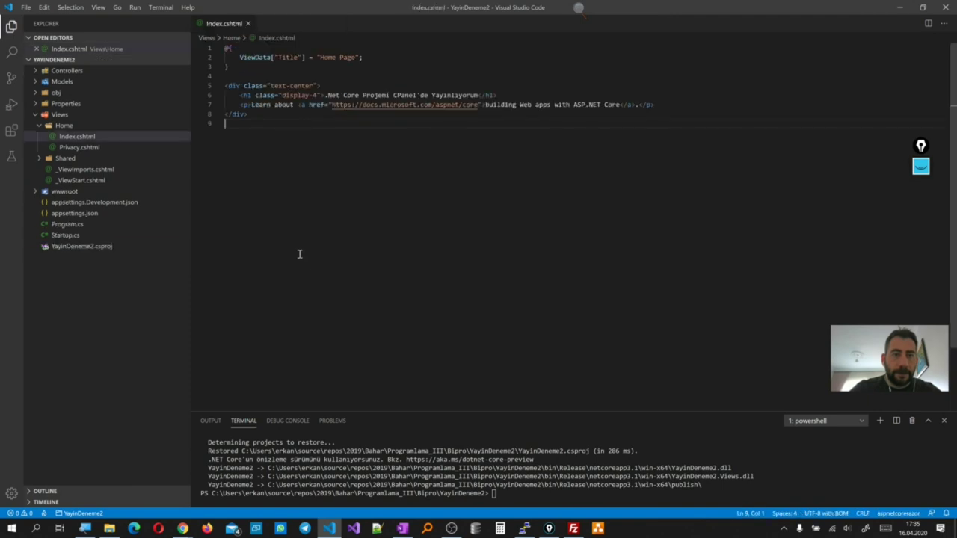
click(248, 24)
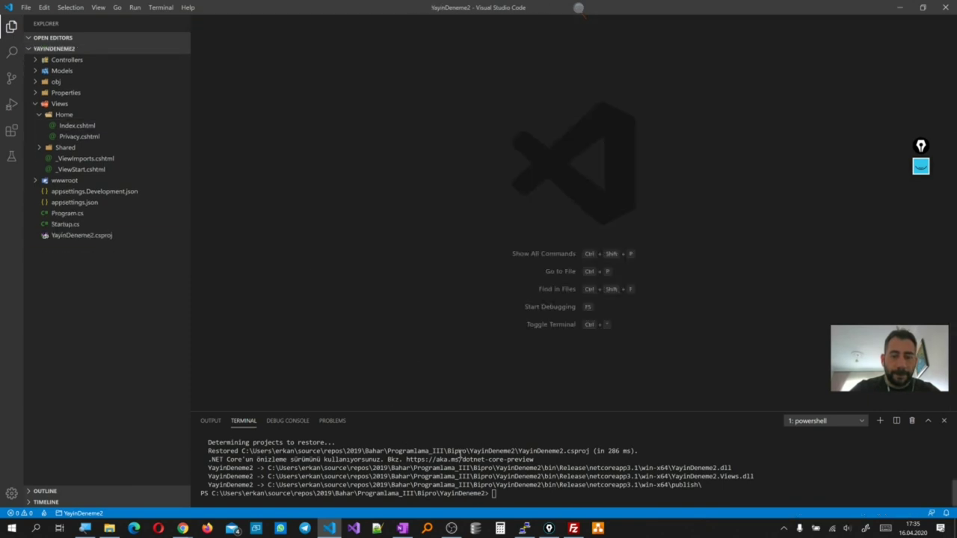
text(dotnet restore)
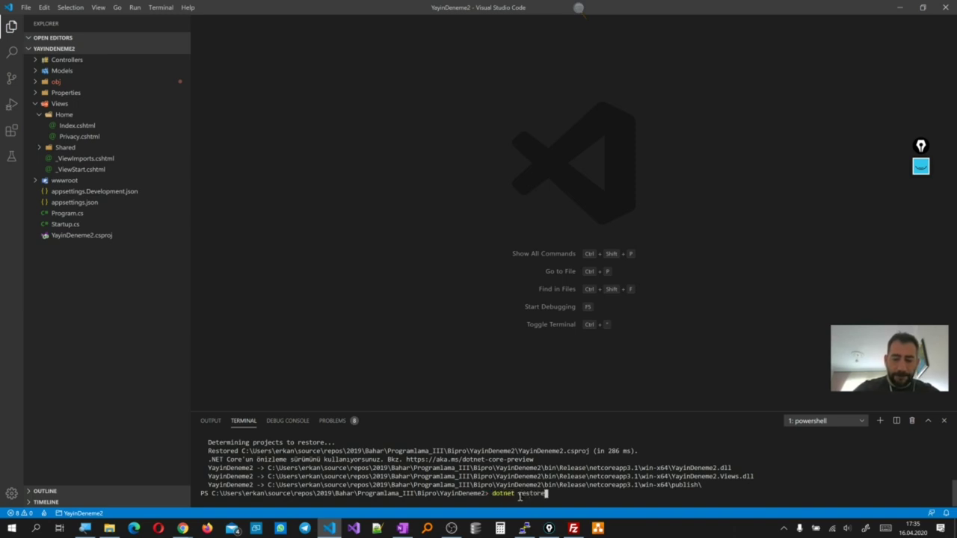
key(Return)
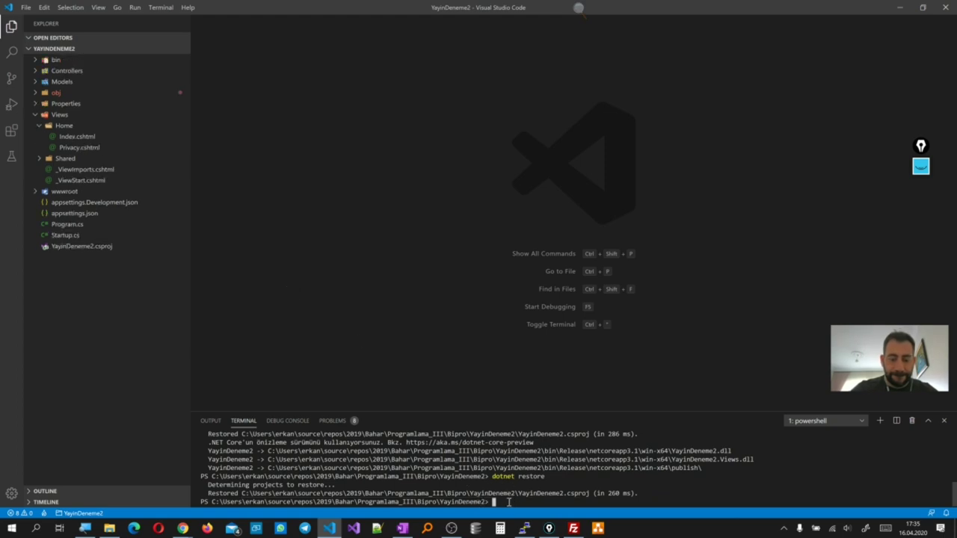
key(Up)
key(Up)
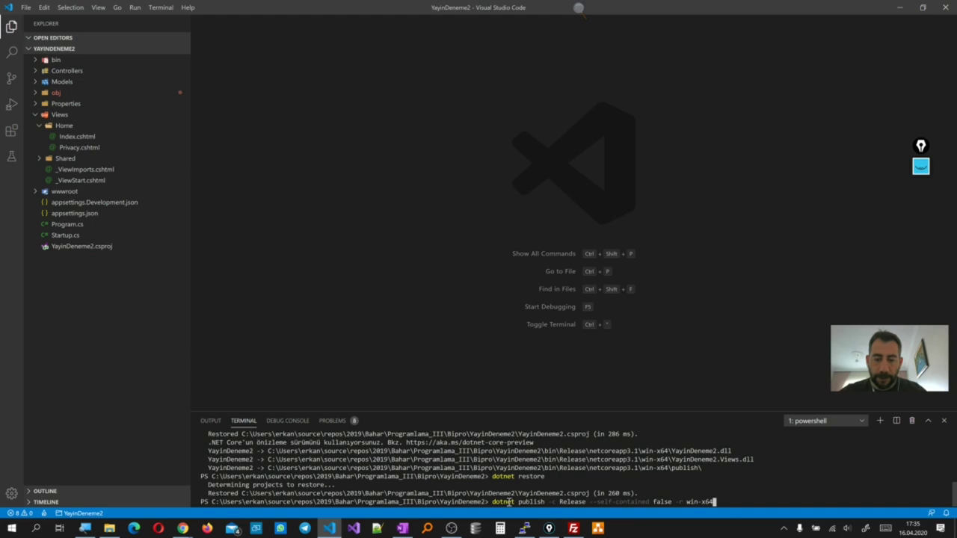
key(Return)
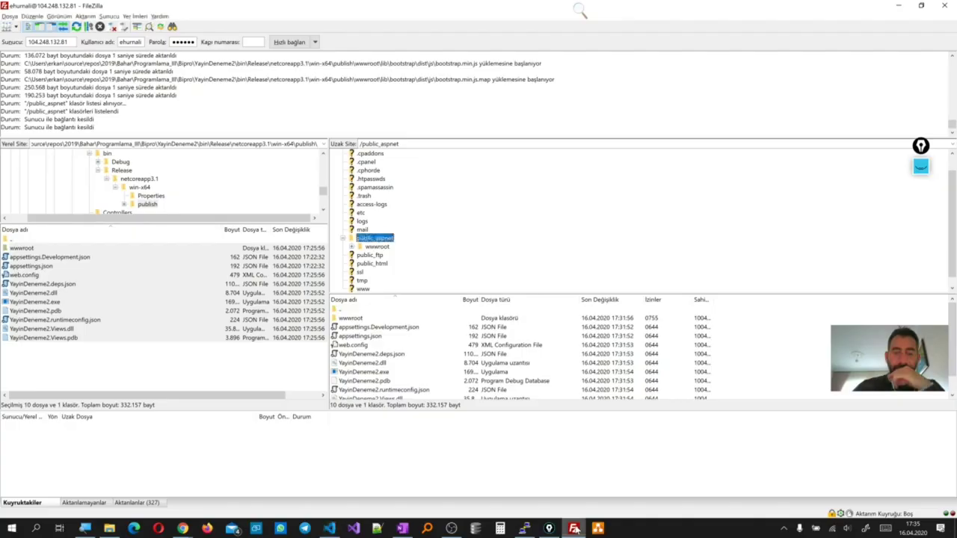
Delete the 10 files and the wwwroot folder from remote public_aspnet and confirm it is empty
click(574, 529)
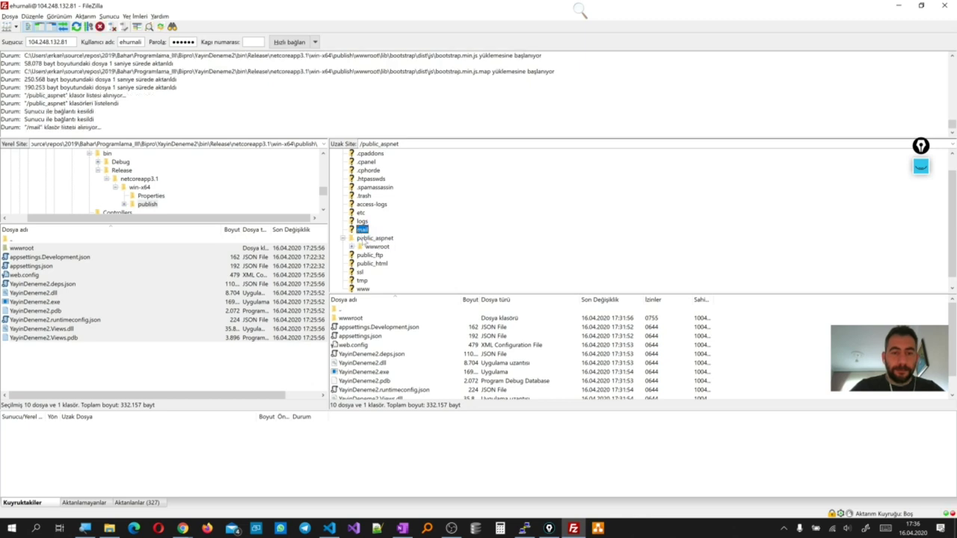
click(374, 334)
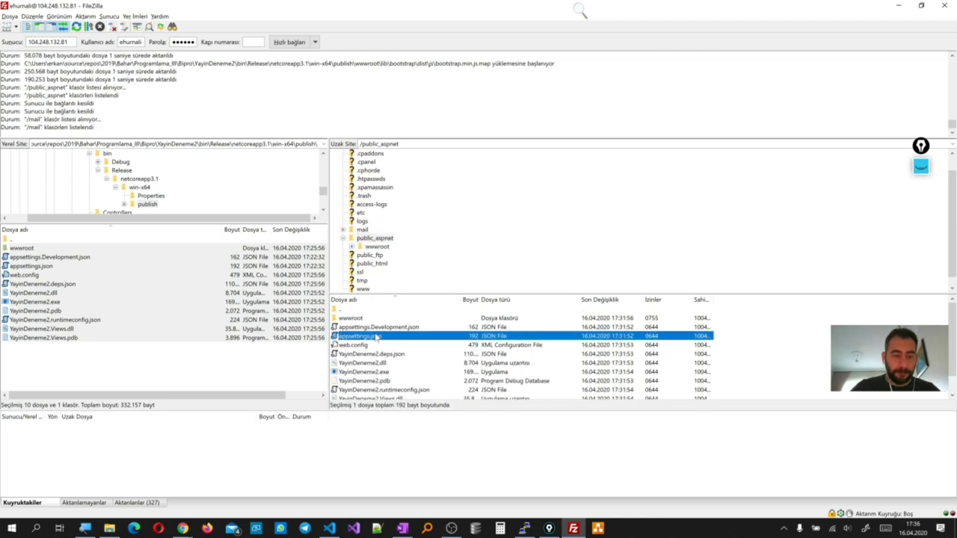
key(ctrl+a)
key(Delete)
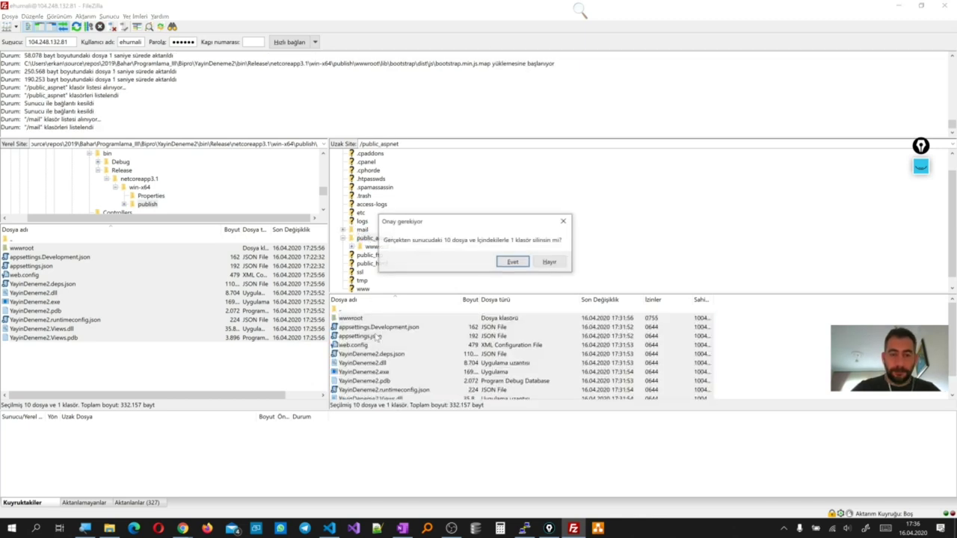
click(514, 262)
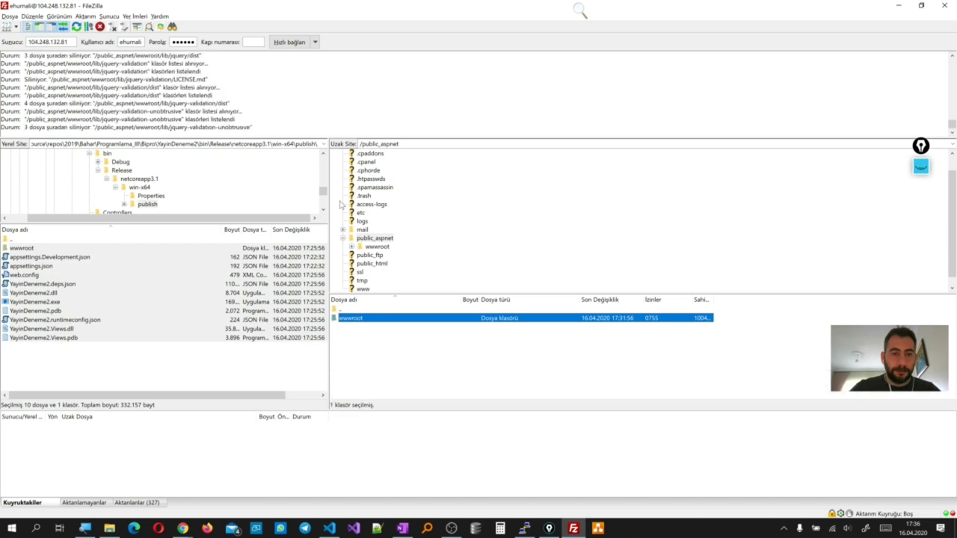
click(377, 239)
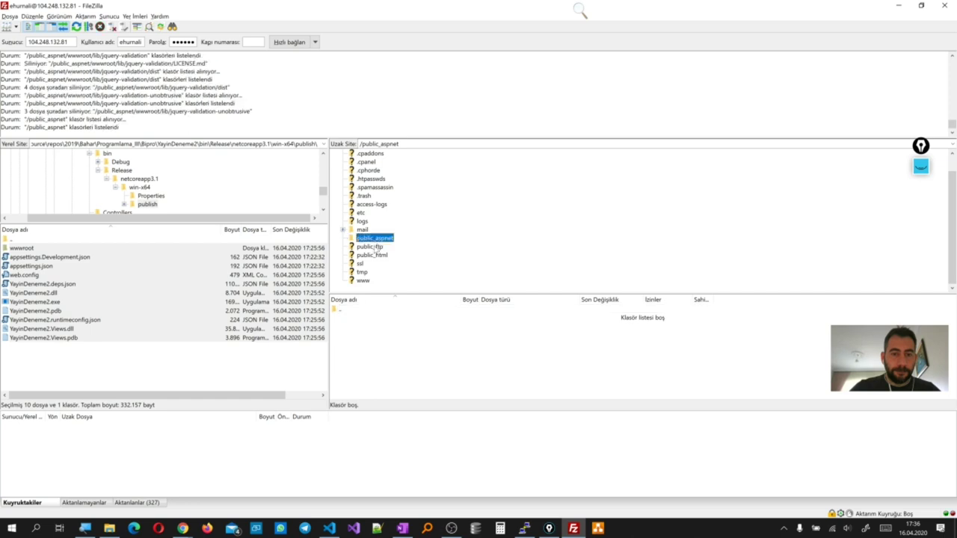
click(378, 247)
click(375, 238)
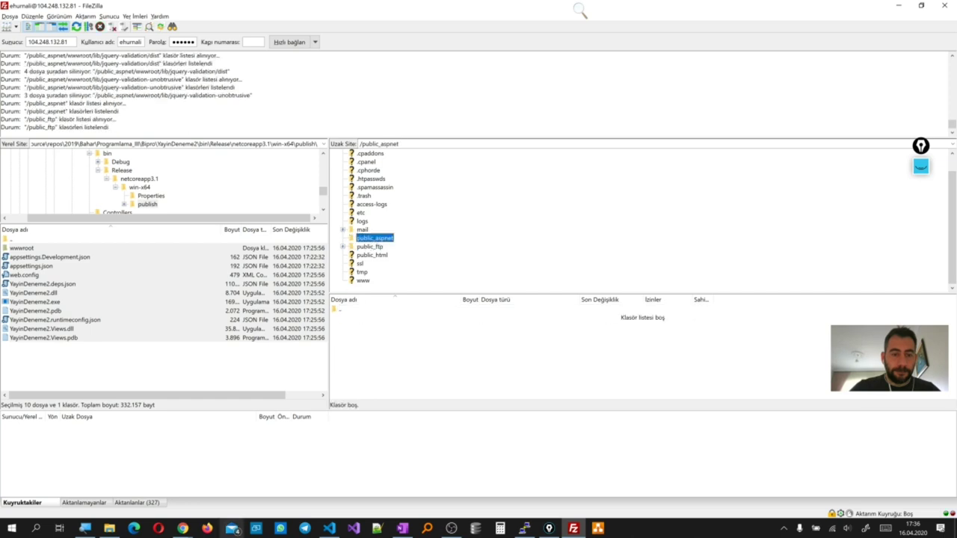
click(183, 528)
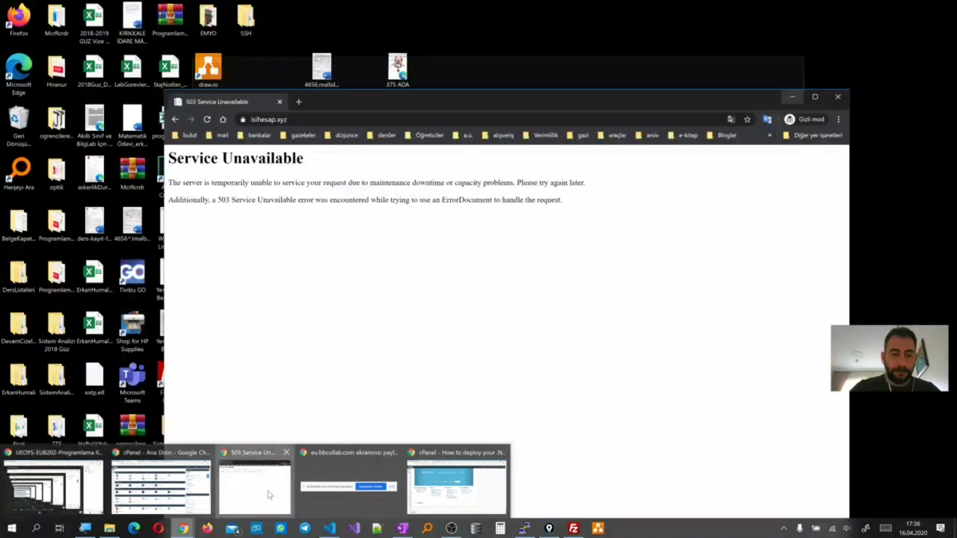
Reload isihesap.xyz in the existing 503 error window, then close that window
click(255, 485)
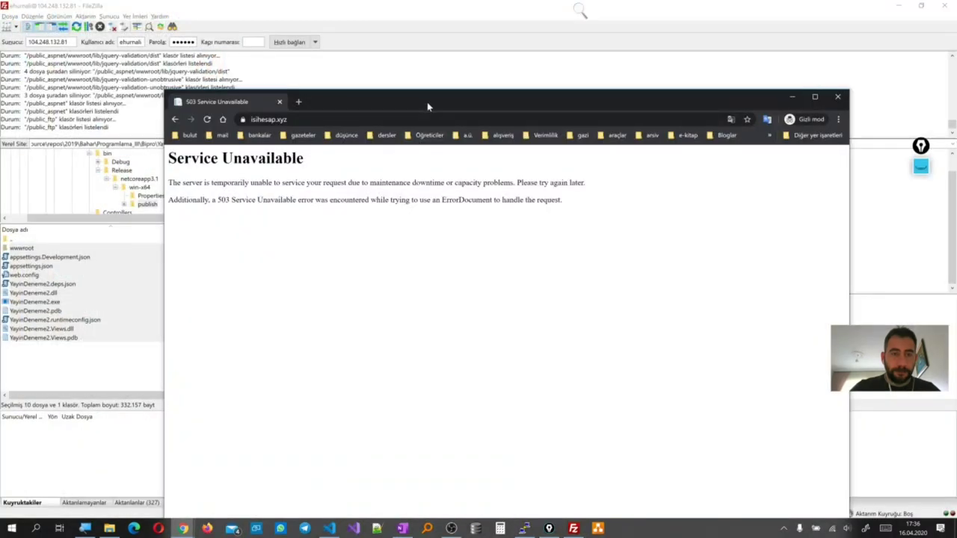
drag(427, 101, 656, 323)
click(540, 346)
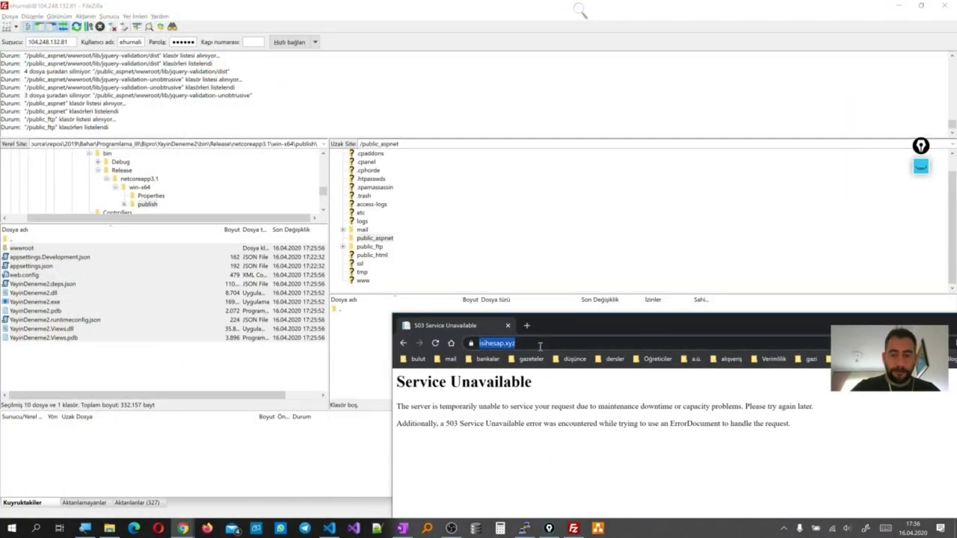
click(540, 345)
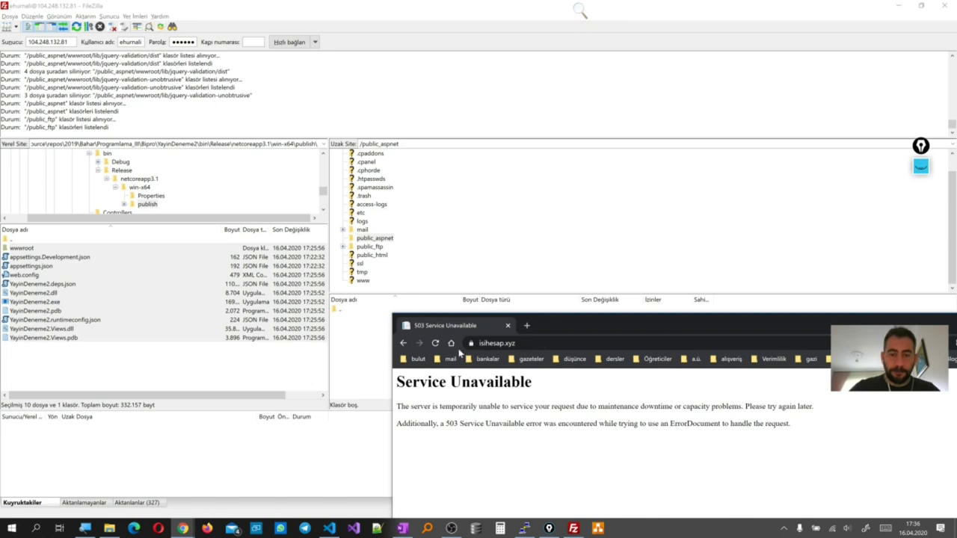
click(435, 344)
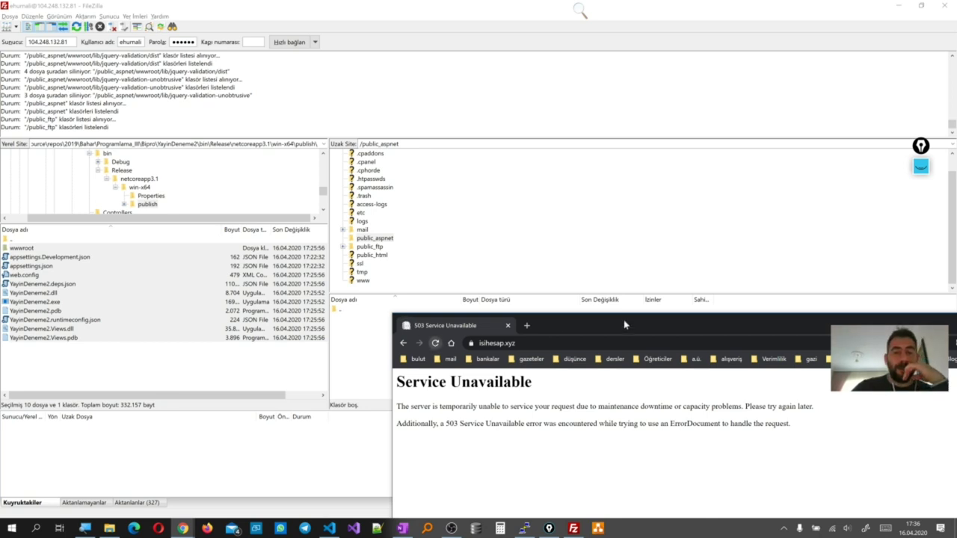
drag(625, 325, 424, 139)
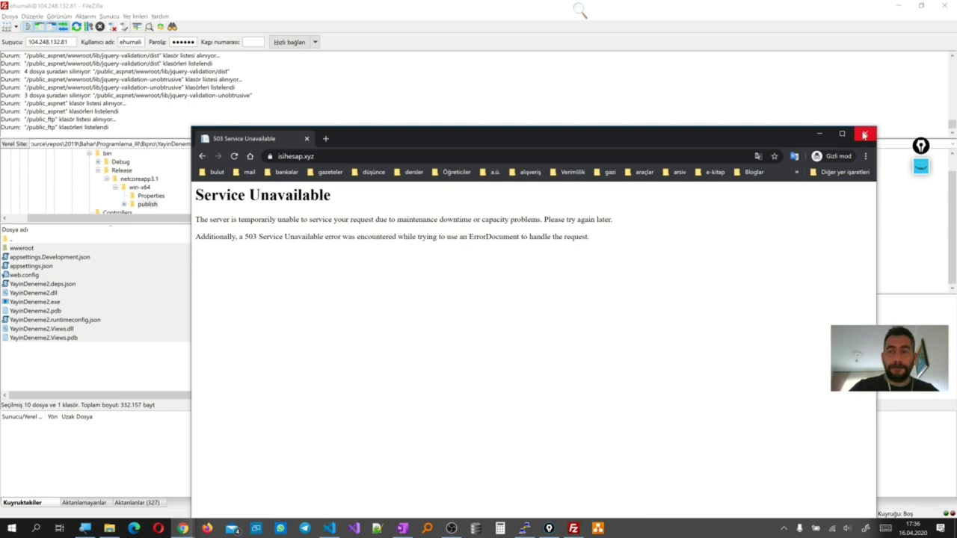
click(865, 133)
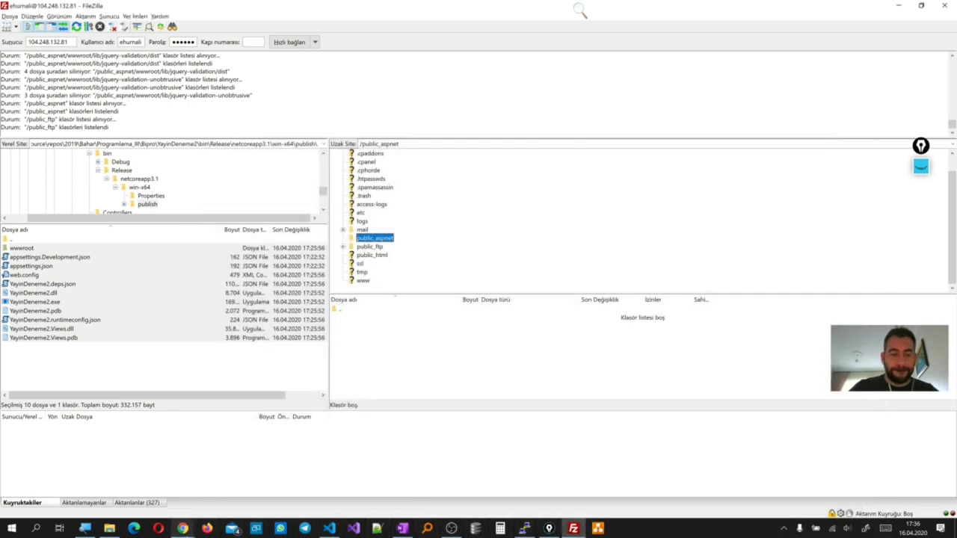
Open a new private Opera window, turn on its VPN, and load isihesap.xyz
right_click(155, 529)
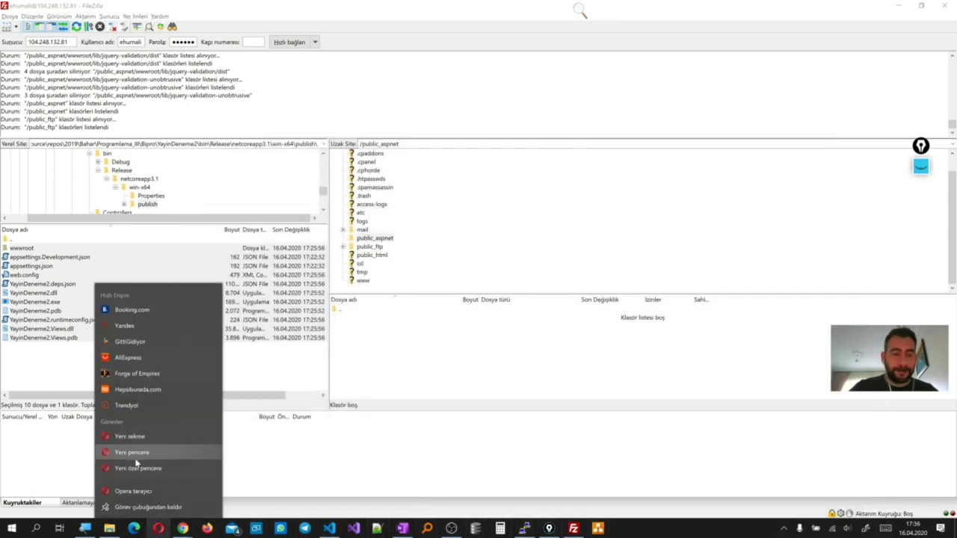
click(137, 470)
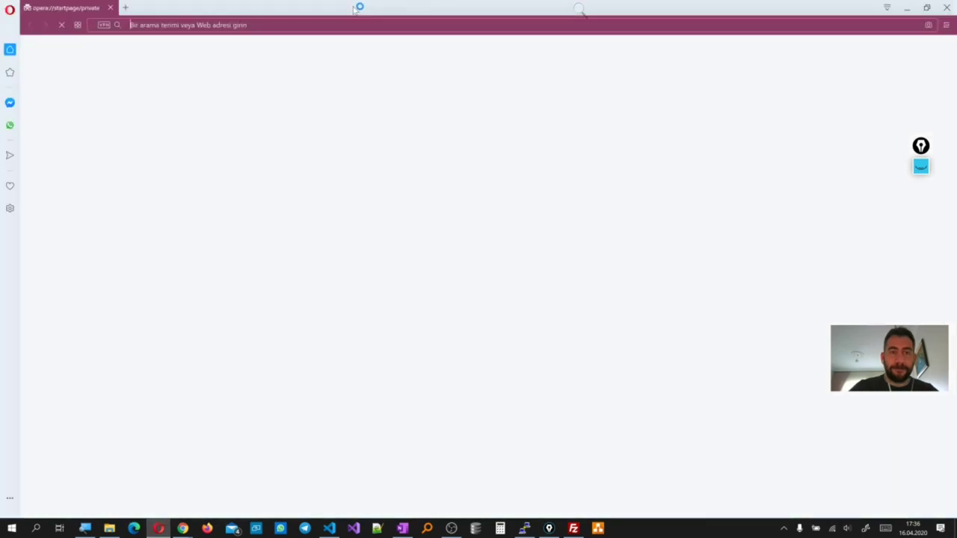
double_click(358, 9)
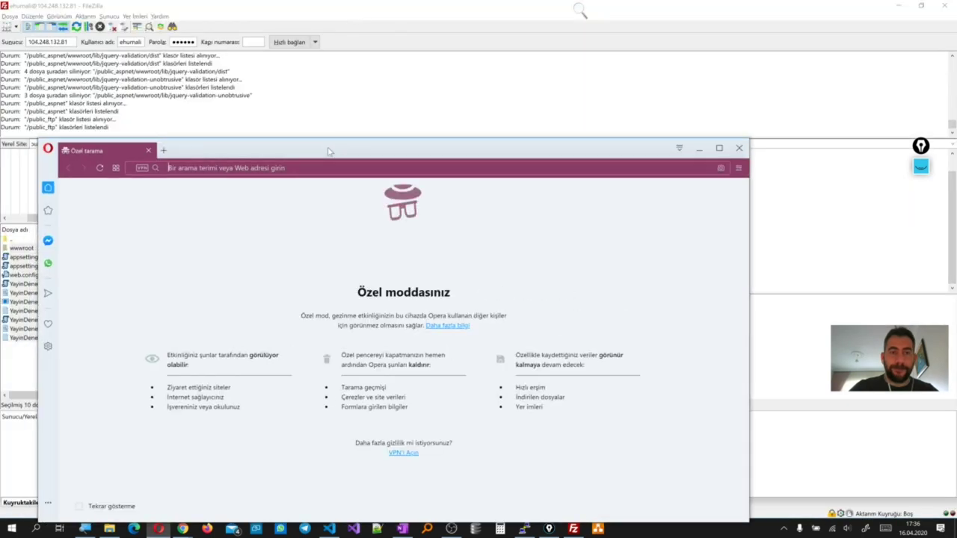
drag(239, 152, 643, 336)
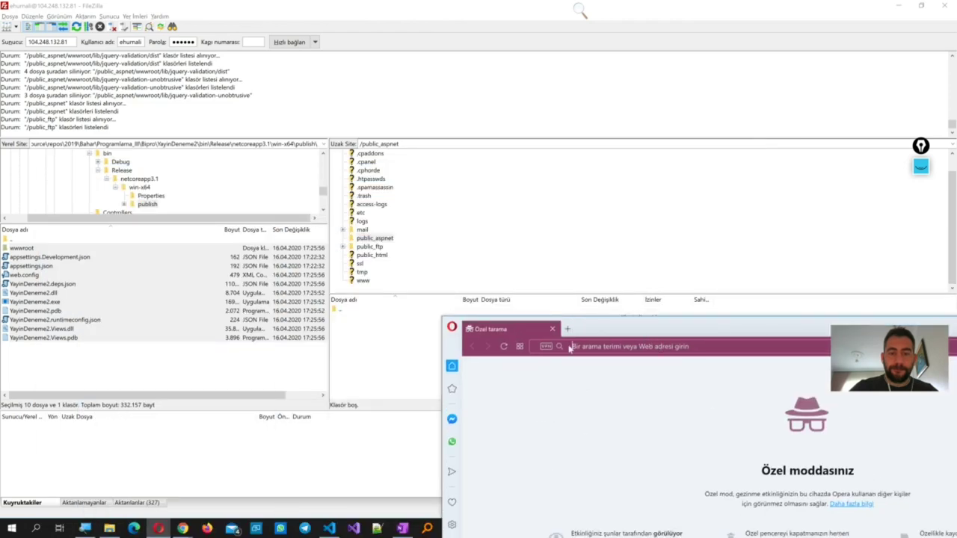
click(546, 348)
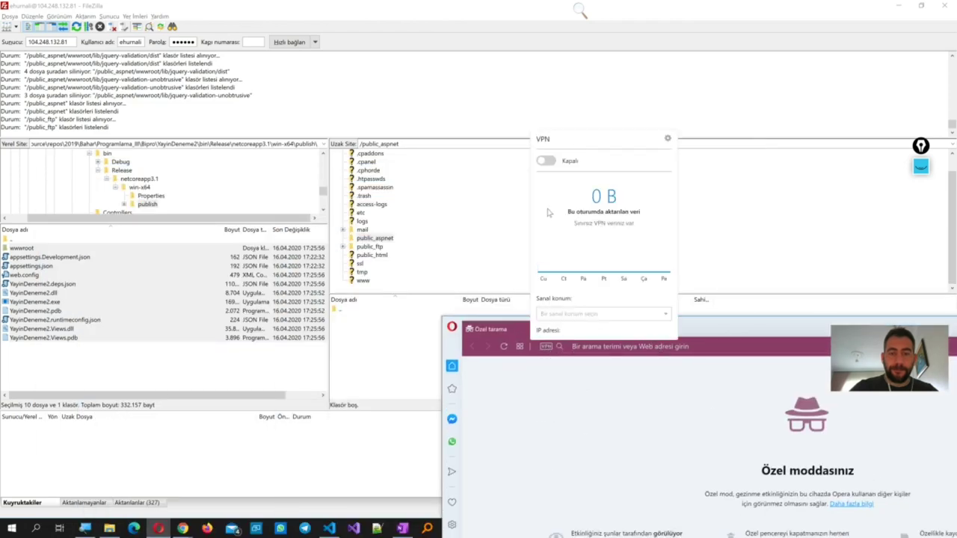
click(545, 160)
click(611, 346)
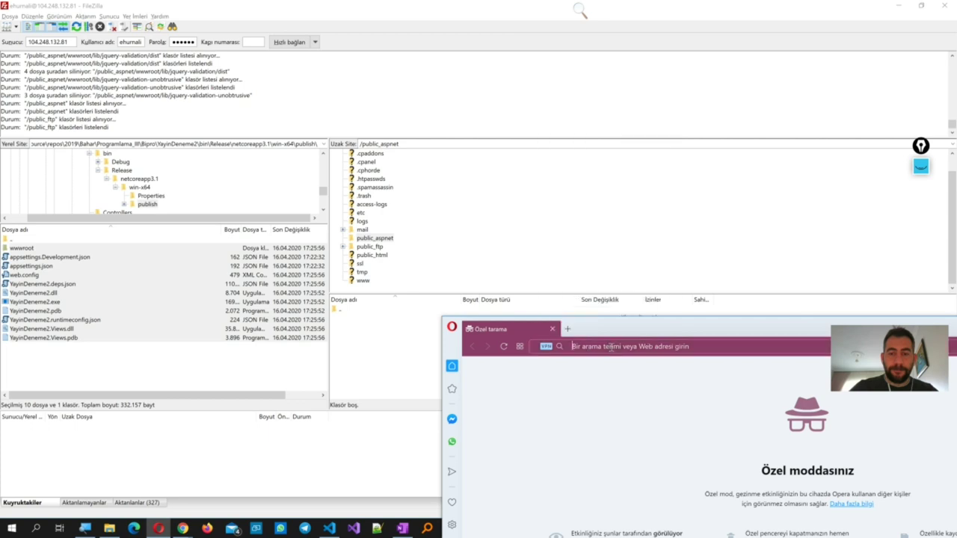
text(isi)
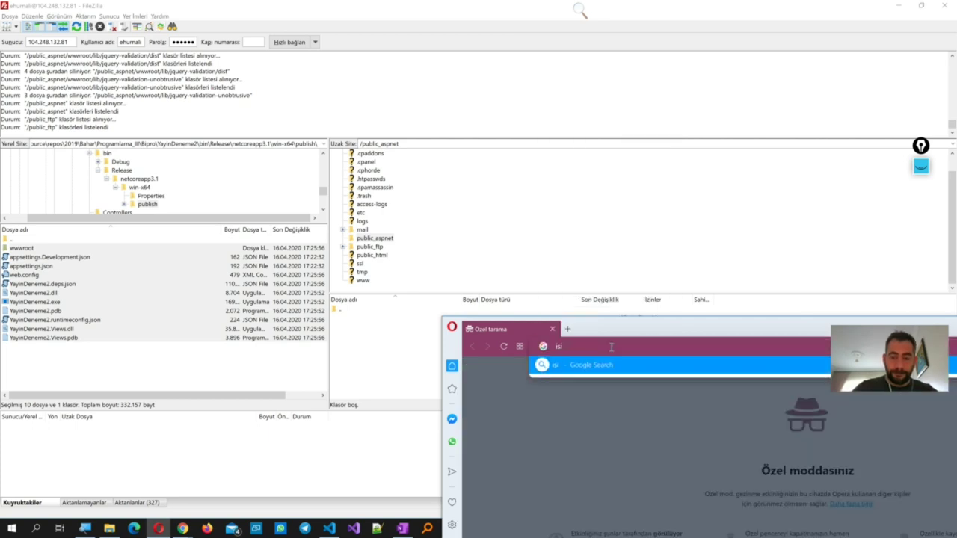
text(hesap.)
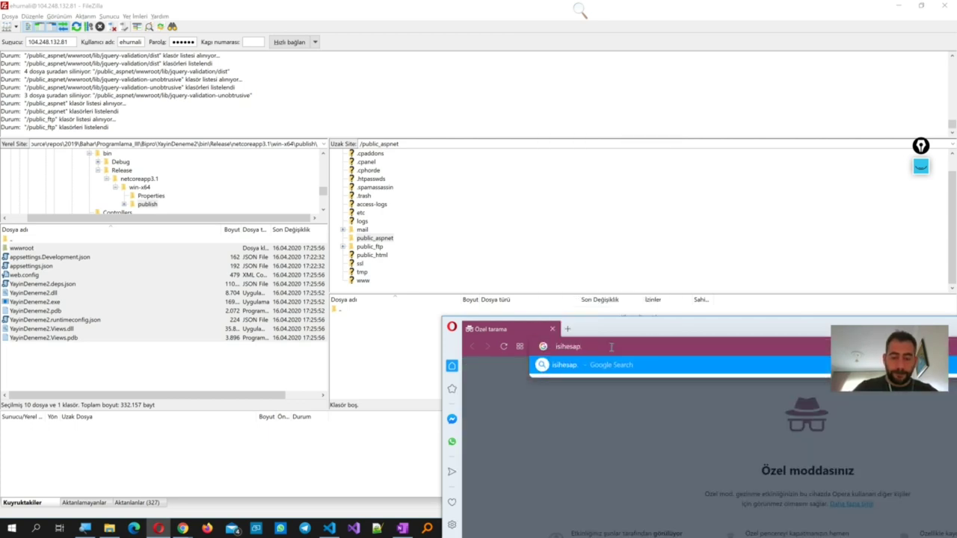
text(xyz)
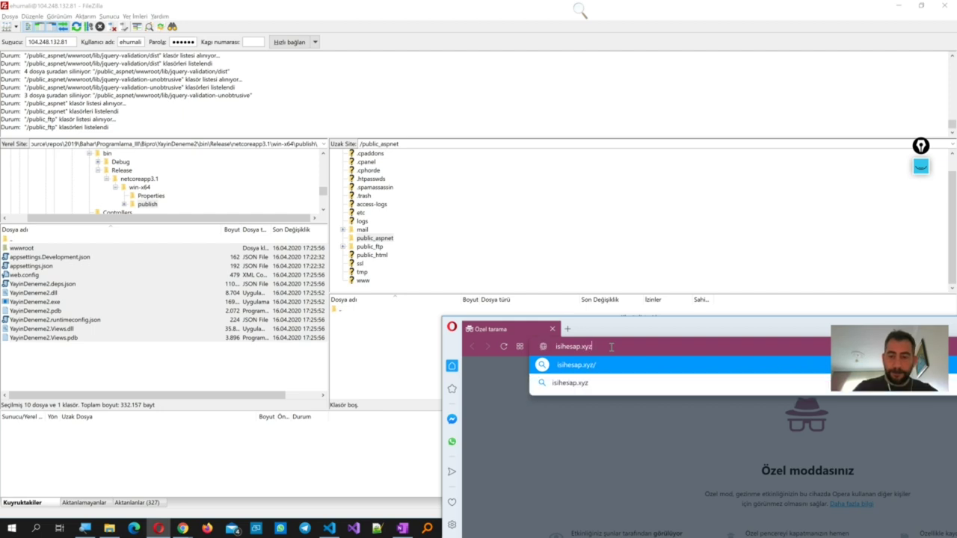
key(Return)
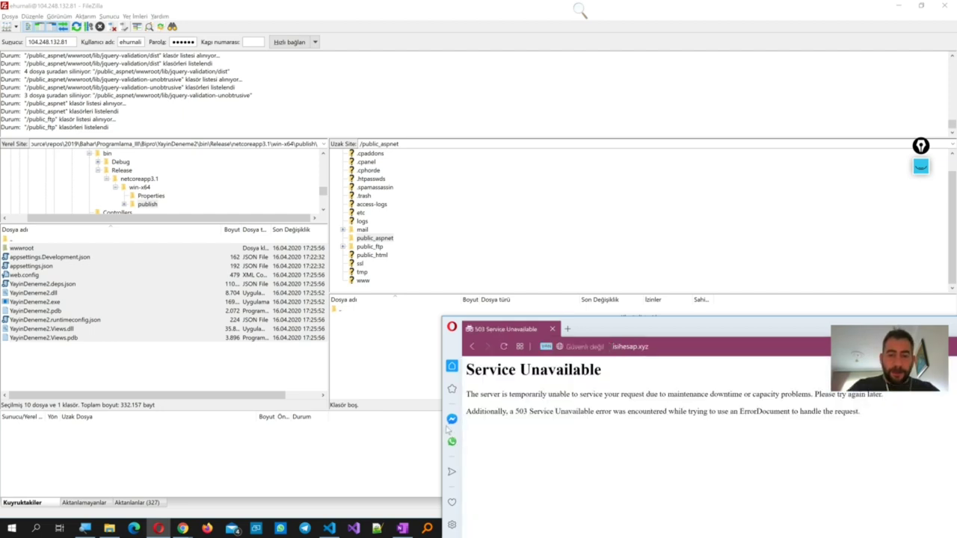
Bring up the class session, then inspect the site's browser window and highlight its 503 error
mouse_move(183, 528)
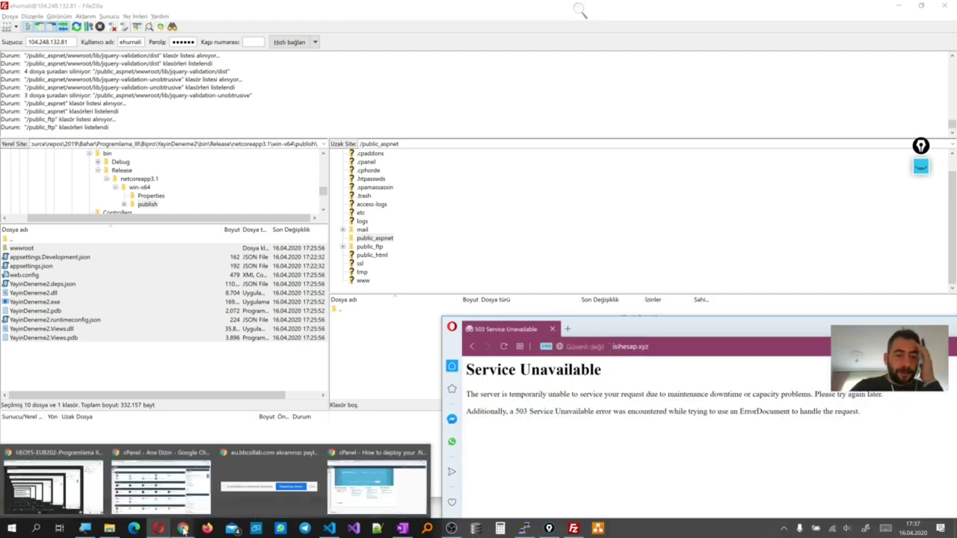
click(53, 486)
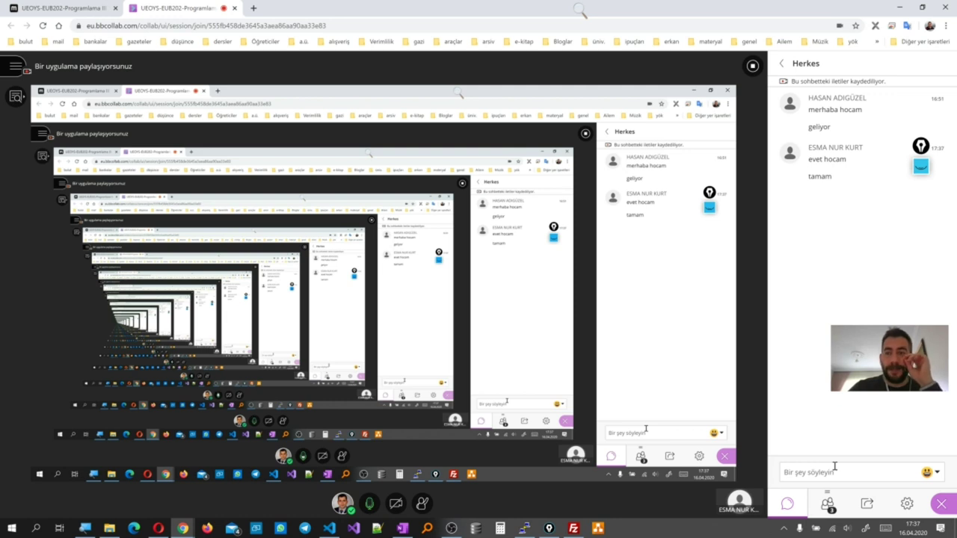
mouse_move(183, 528)
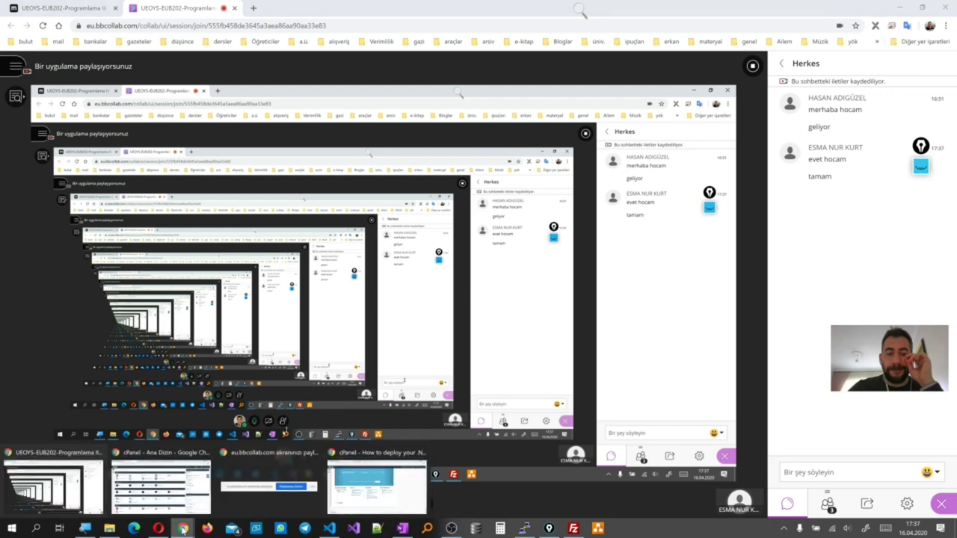
mouse_move(344, 488)
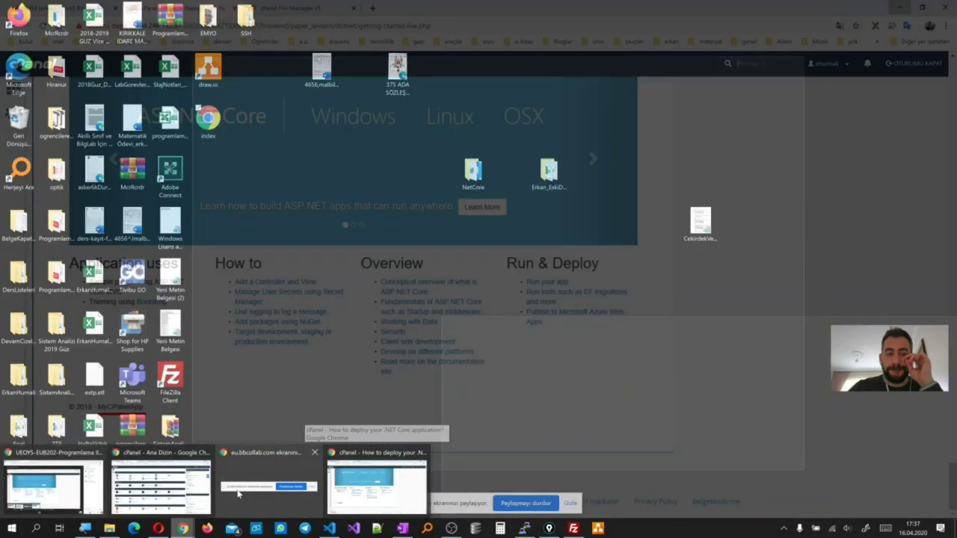
mouse_move(187, 496)
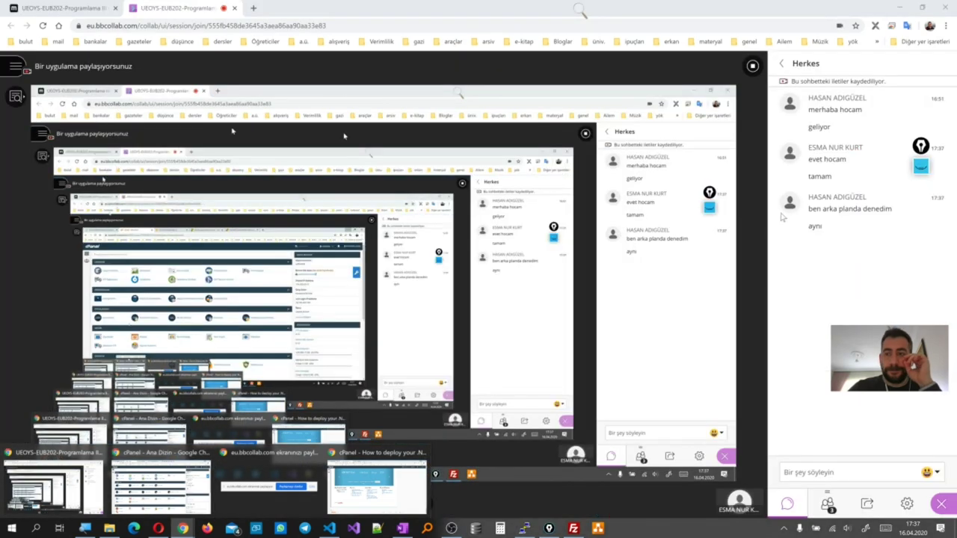
click(158, 529)
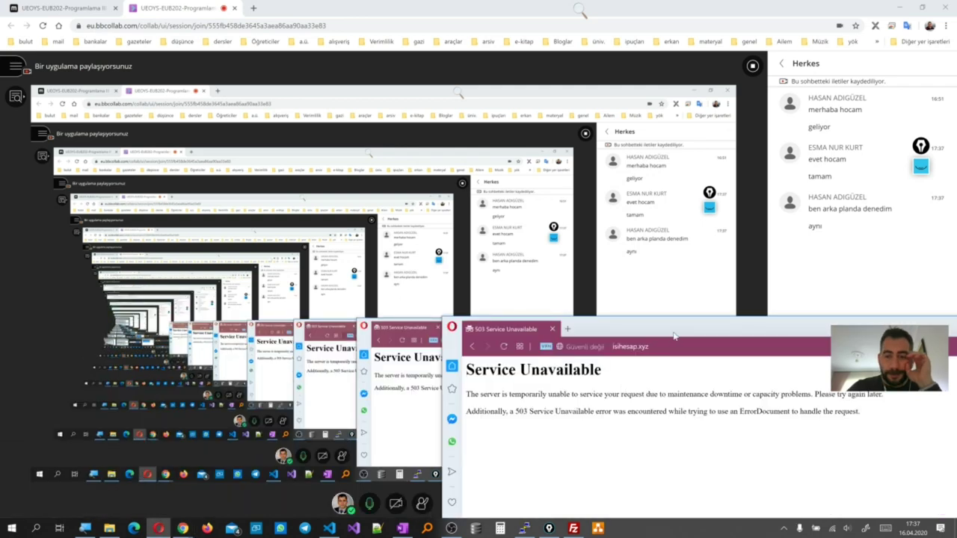
drag(673, 337, 481, 234)
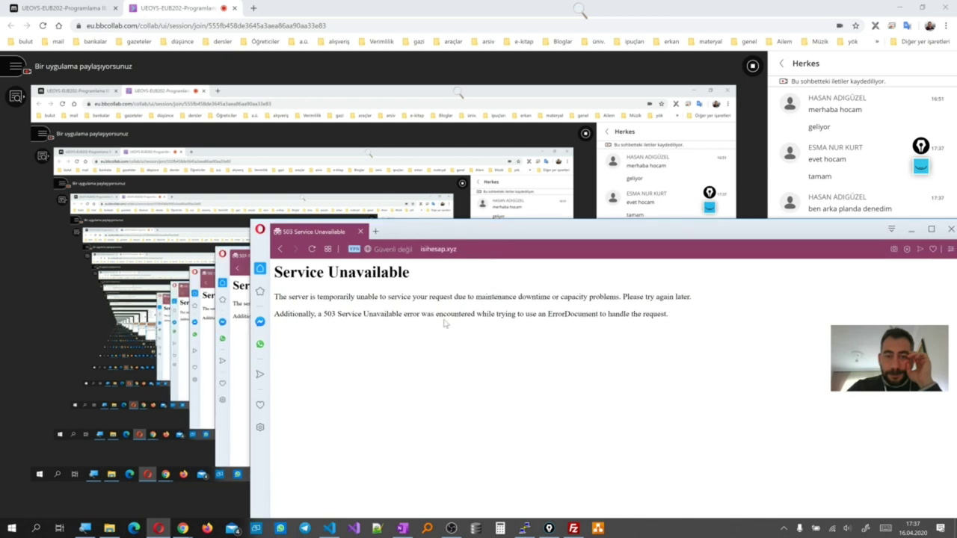
drag(348, 314, 324, 319)
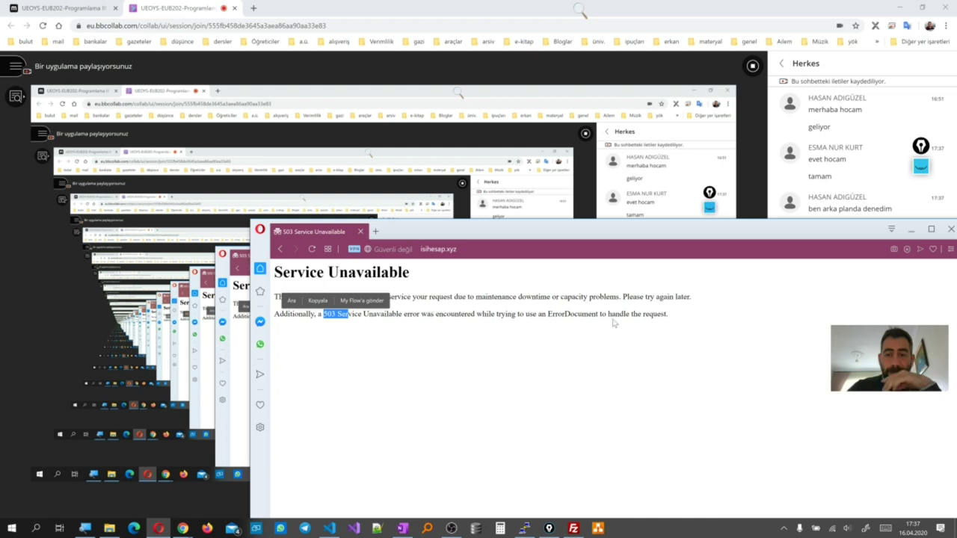
click(911, 229)
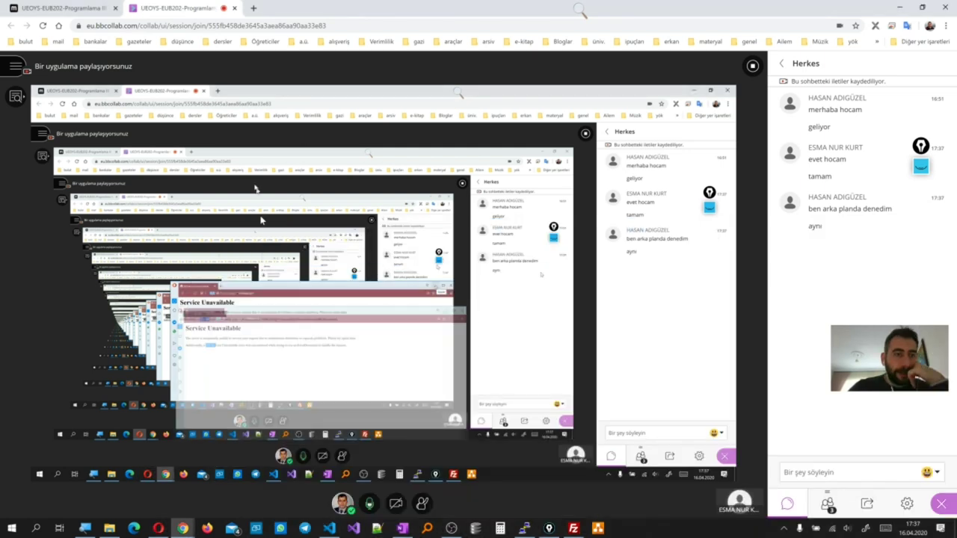
Close the second account's cPanel window and switch to the cPanel File Manager tab for public_aspnet
mouse_move(184, 529)
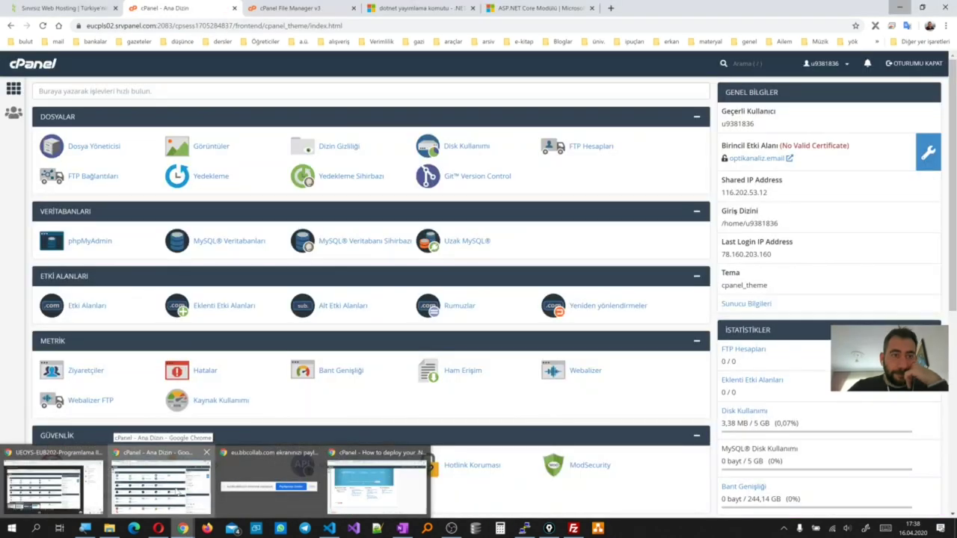
click(161, 486)
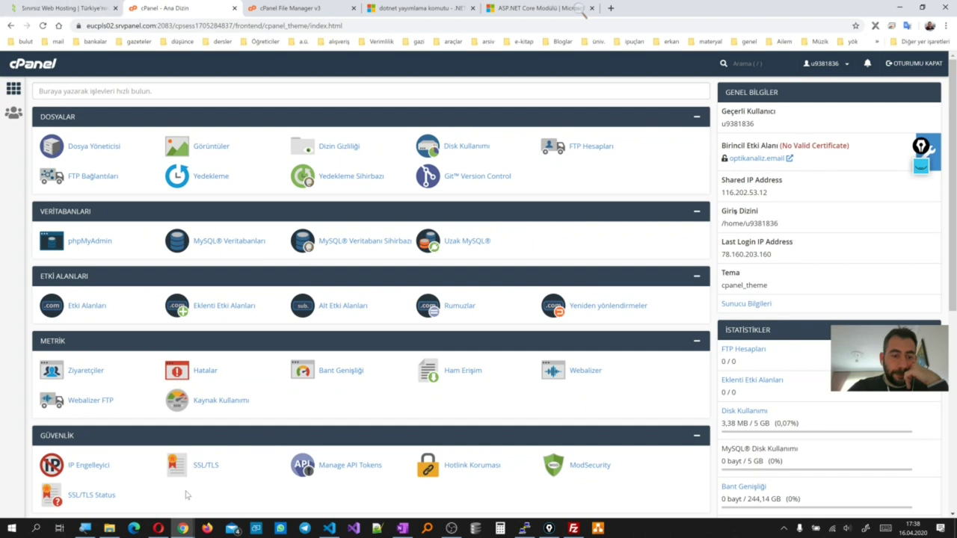
click(949, 7)
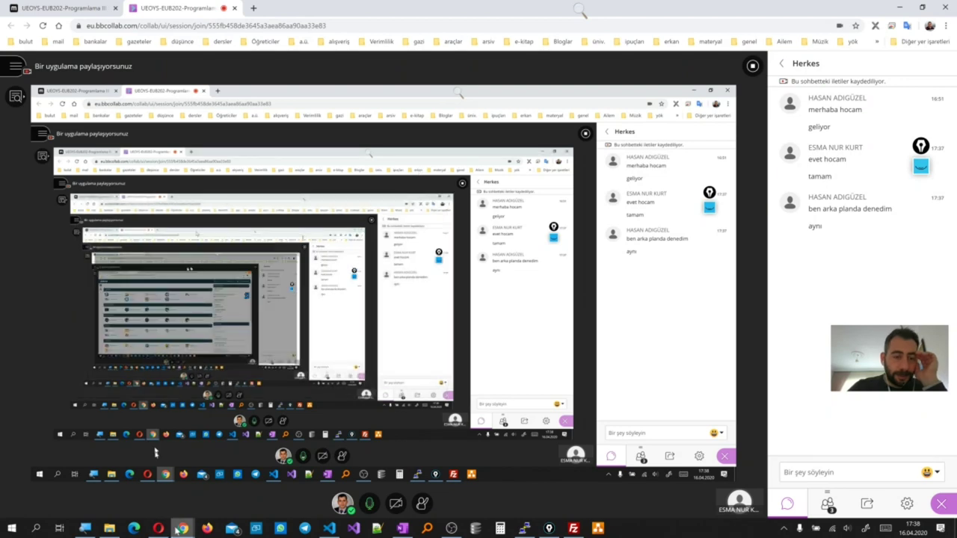
mouse_move(182, 529)
click(260, 506)
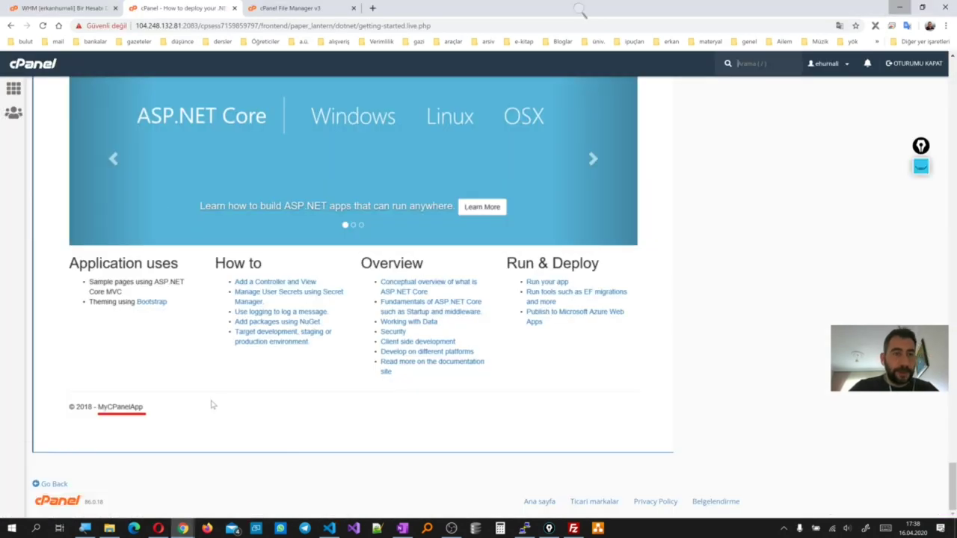
click(288, 11)
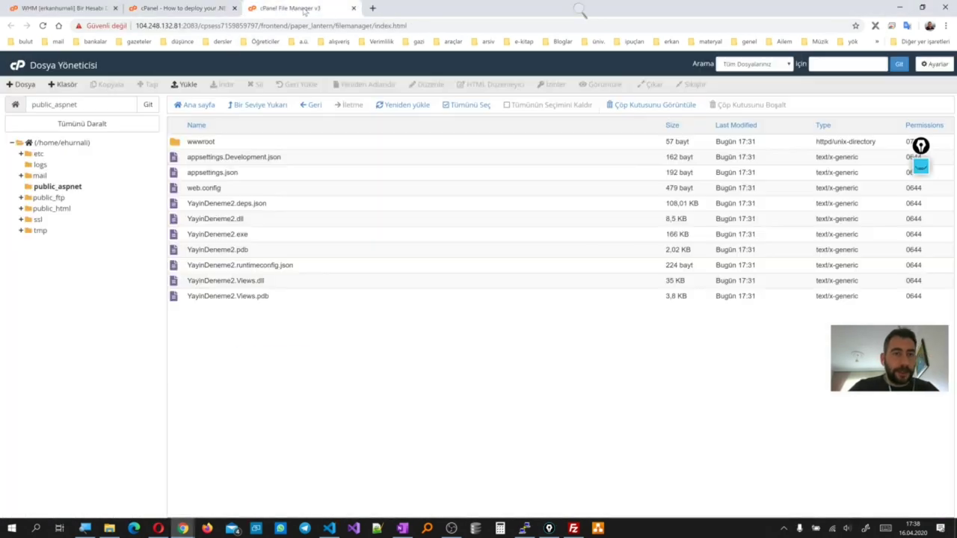
click(354, 8)
Save the WHM account on its current package and reload isihesap.xyz to recheck it
click(64, 8)
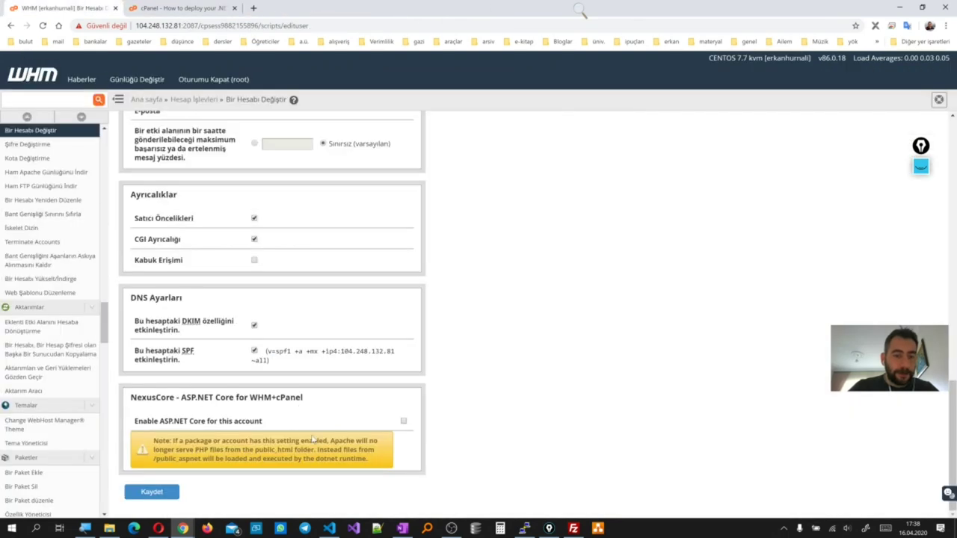
click(164, 494)
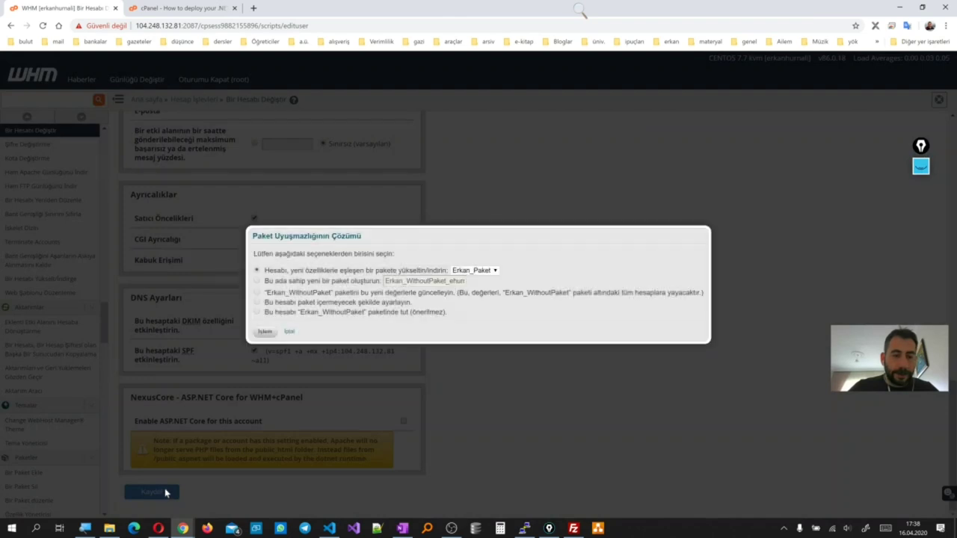
click(258, 312)
click(264, 331)
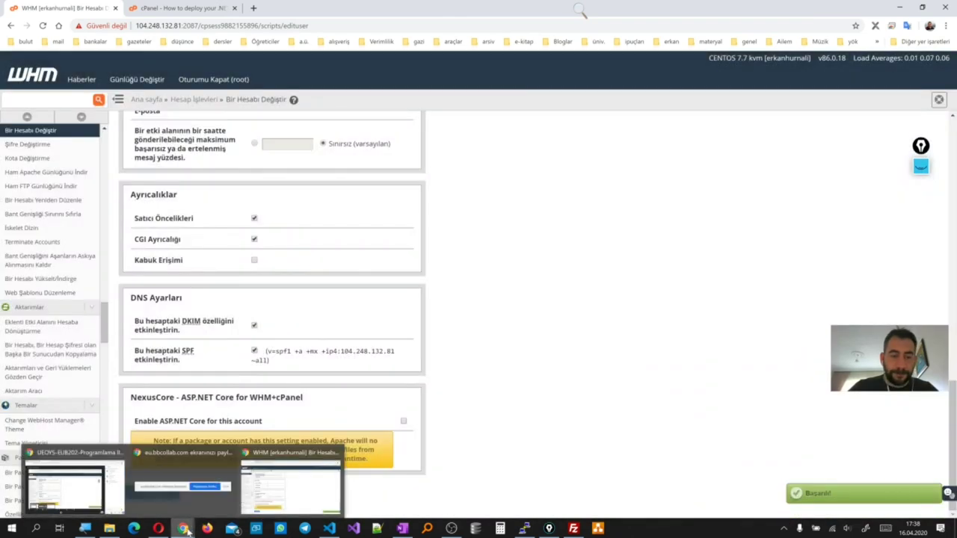
mouse_move(158, 529)
click(292, 479)
drag(436, 235, 611, 268)
key(F5)
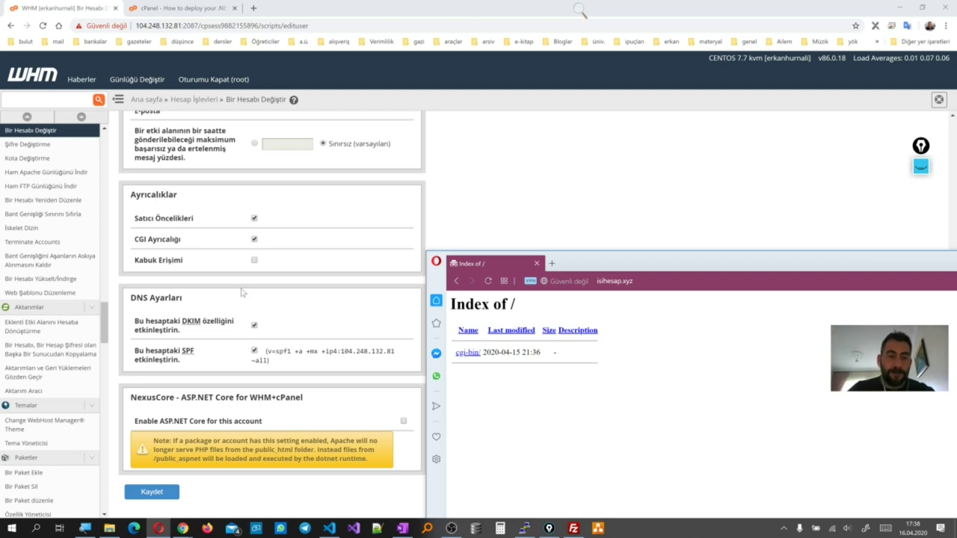
Tick Enable ASP.NET Core, save the account, and reload isihesap.xyz to see '.NET Core activated!'
click(403, 423)
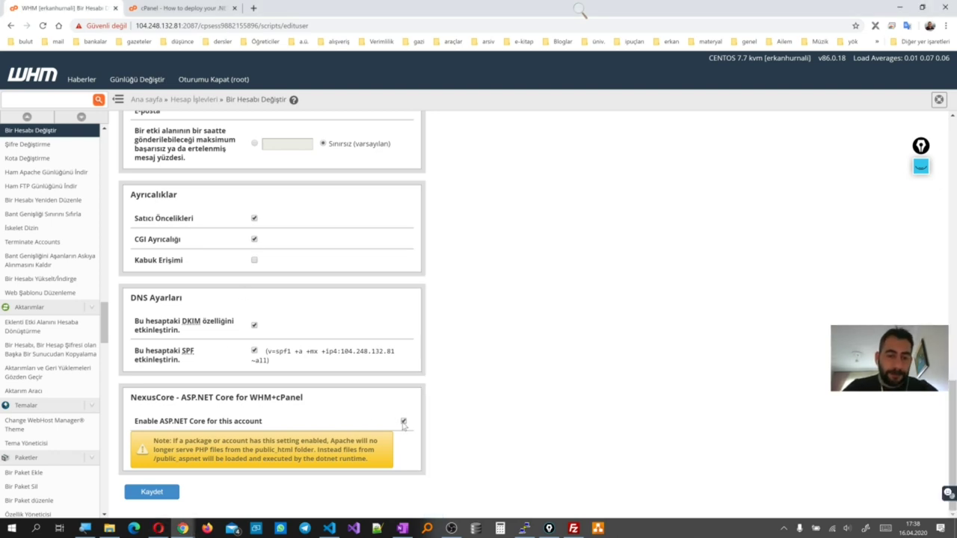
click(153, 491)
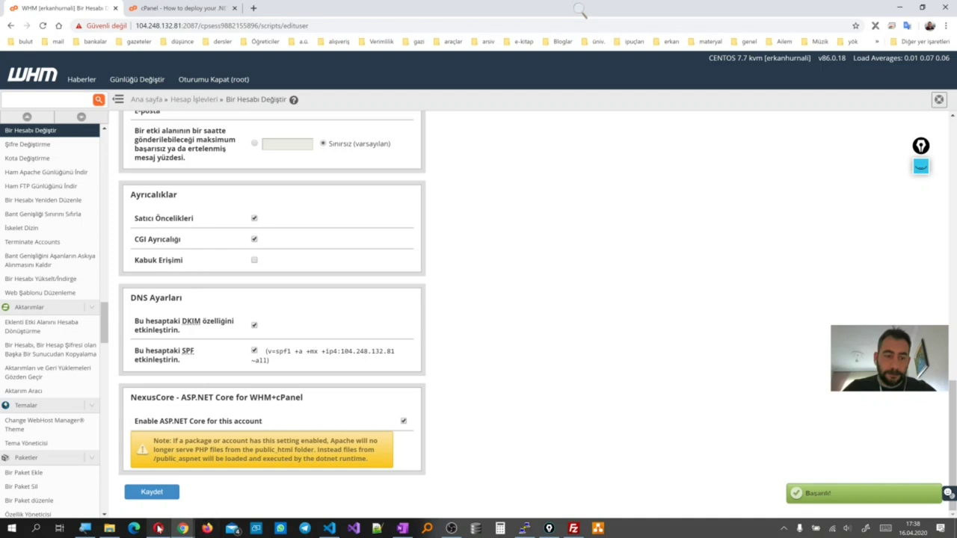
click(158, 528)
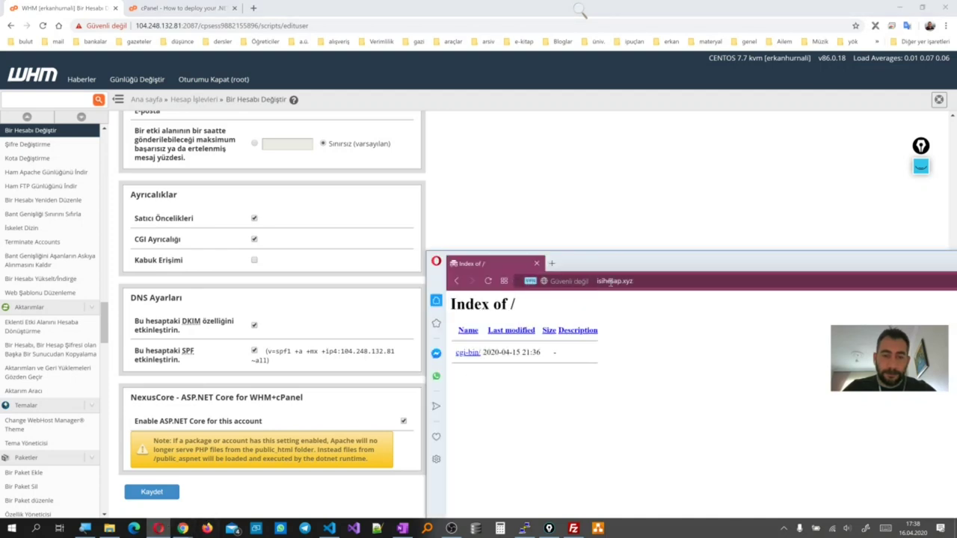
click(631, 282)
key(Return)
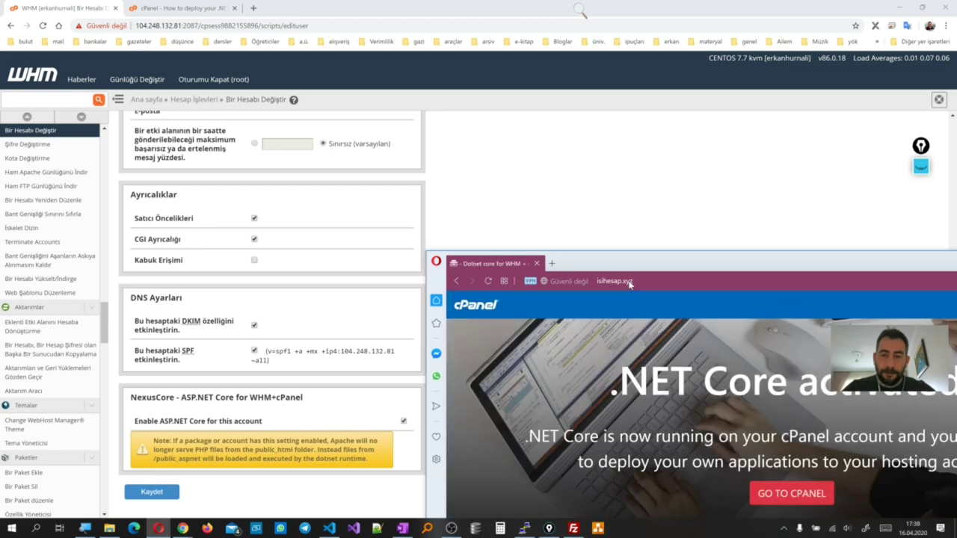
drag(672, 263, 489, 114)
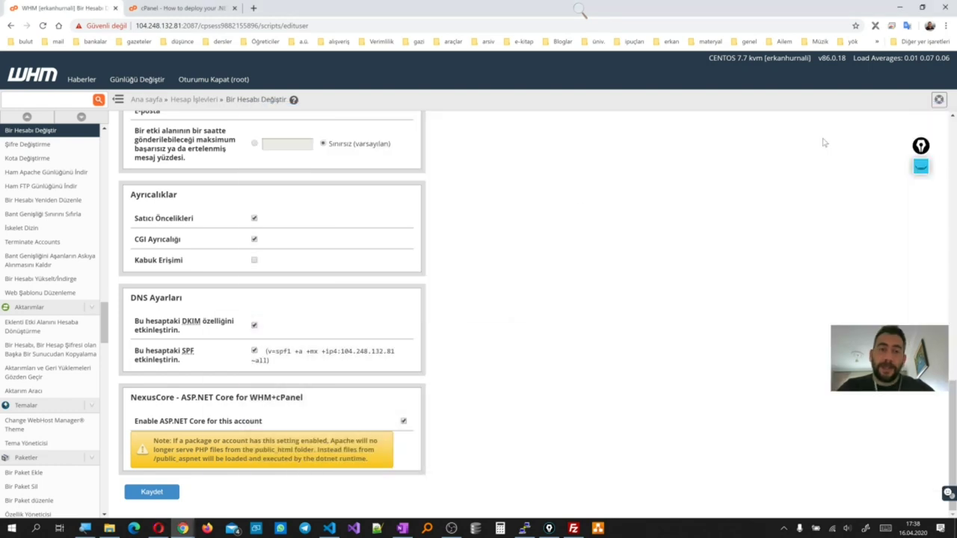
click(905, 112)
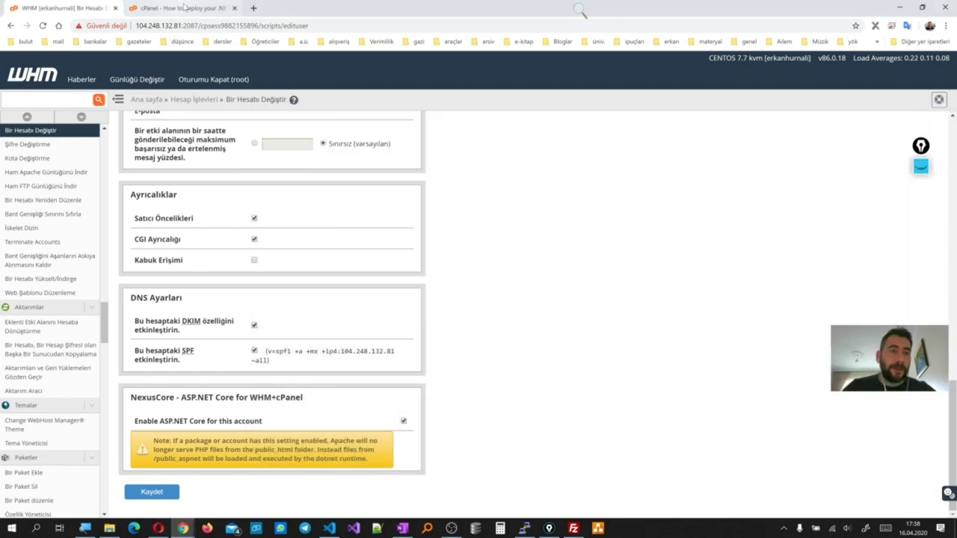
Open public_aspnet in cPanel's File Manager and scroll through the uploaded AspNetCore DLL files
click(185, 8)
scroll(186, 136, up, 8)
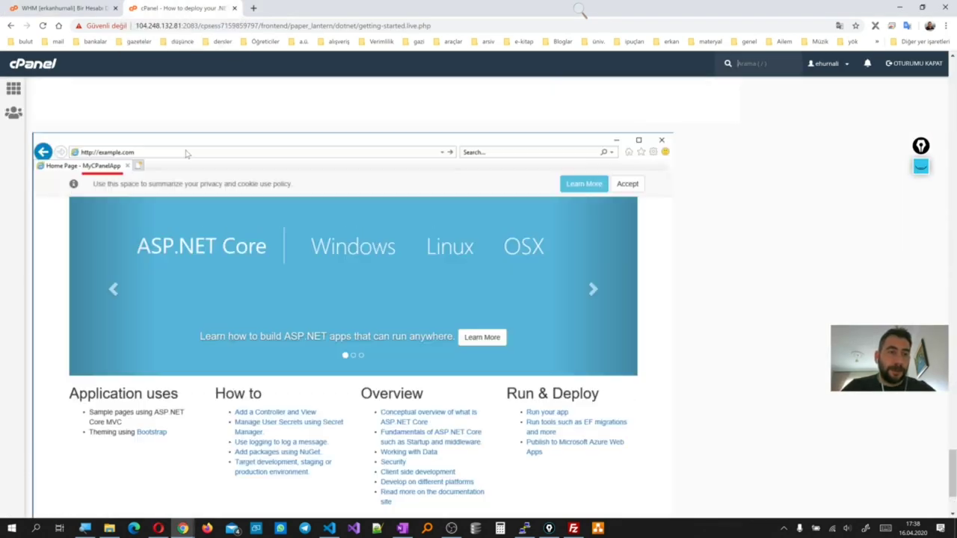
click(13, 89)
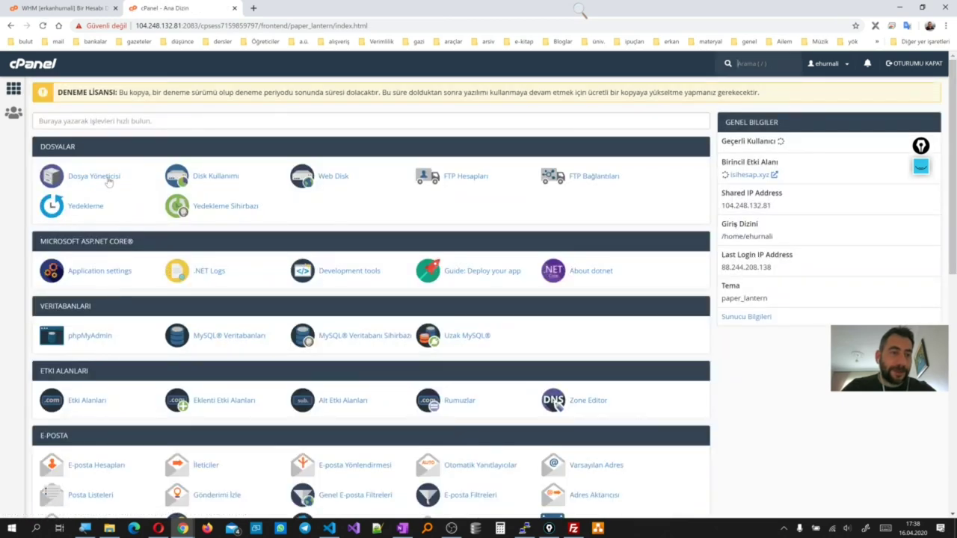
click(108, 178)
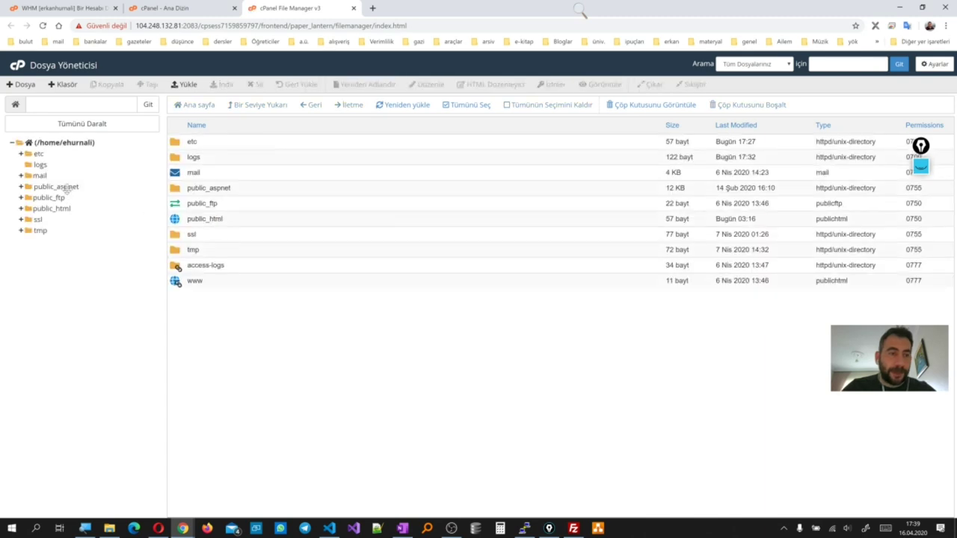
click(65, 189)
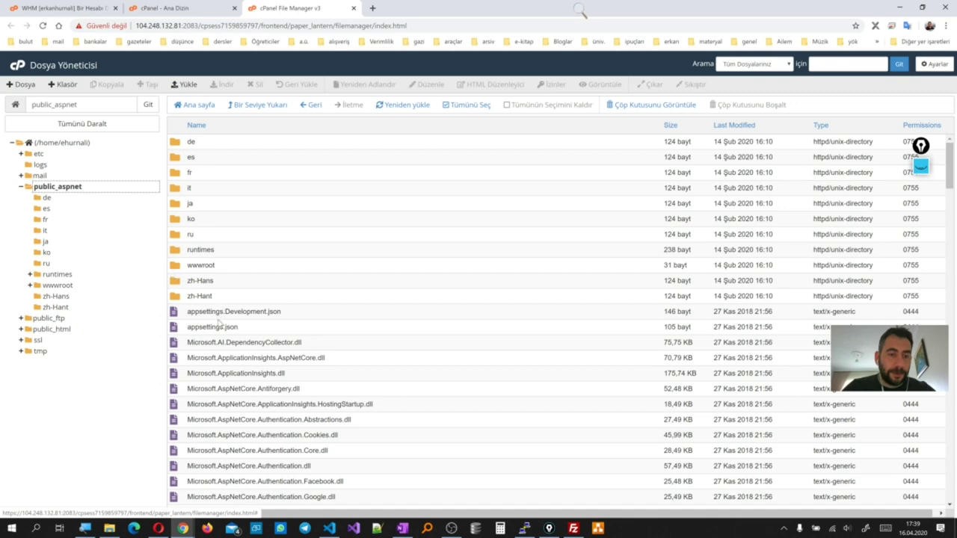
scroll(219, 322, down, 3)
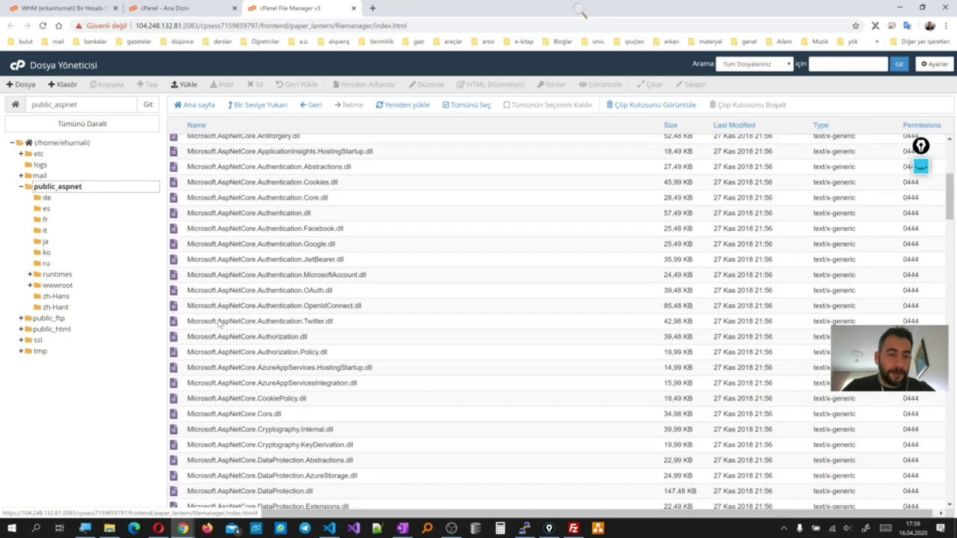
scroll(220, 324, down, 6)
scroll(219, 323, down, 10)
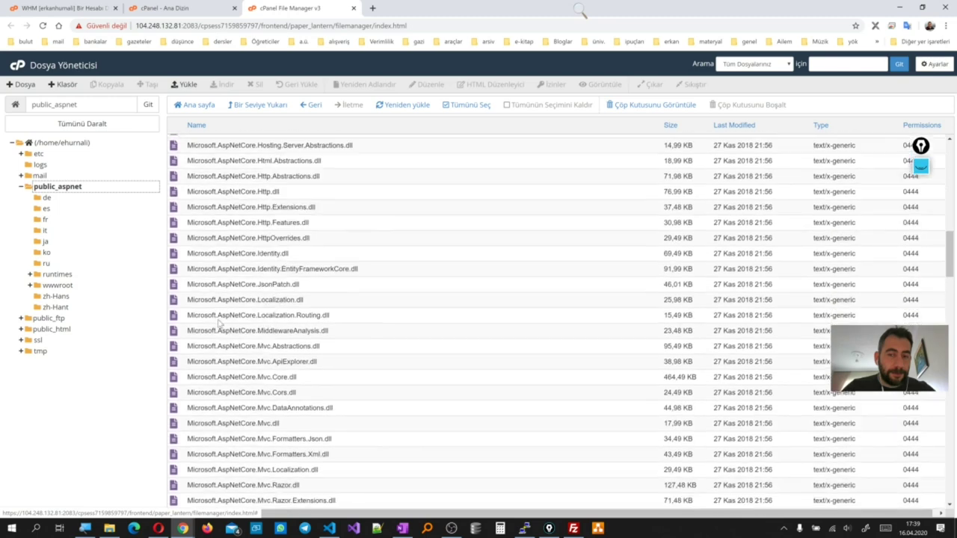
scroll(220, 320, down, 5)
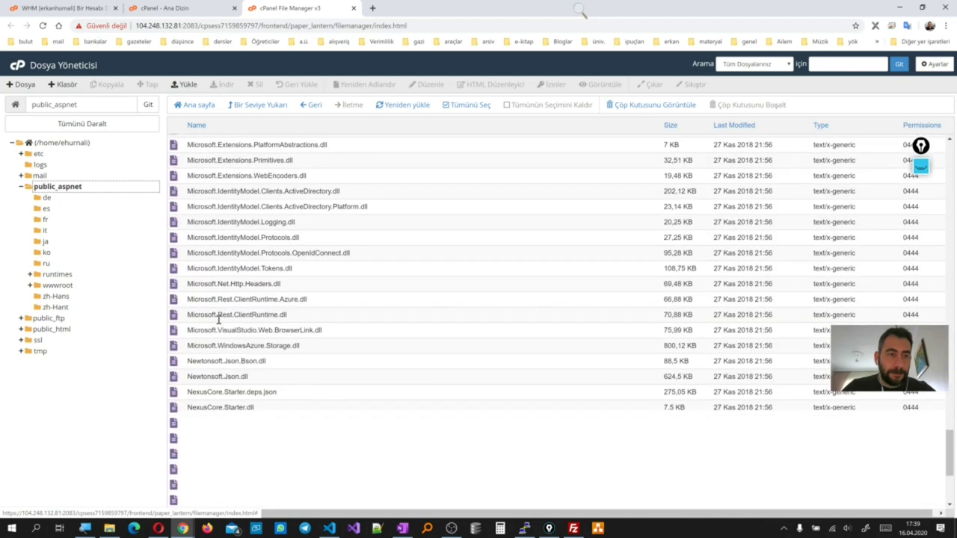
scroll(219, 320, up, 6)
scroll(219, 320, up, 8)
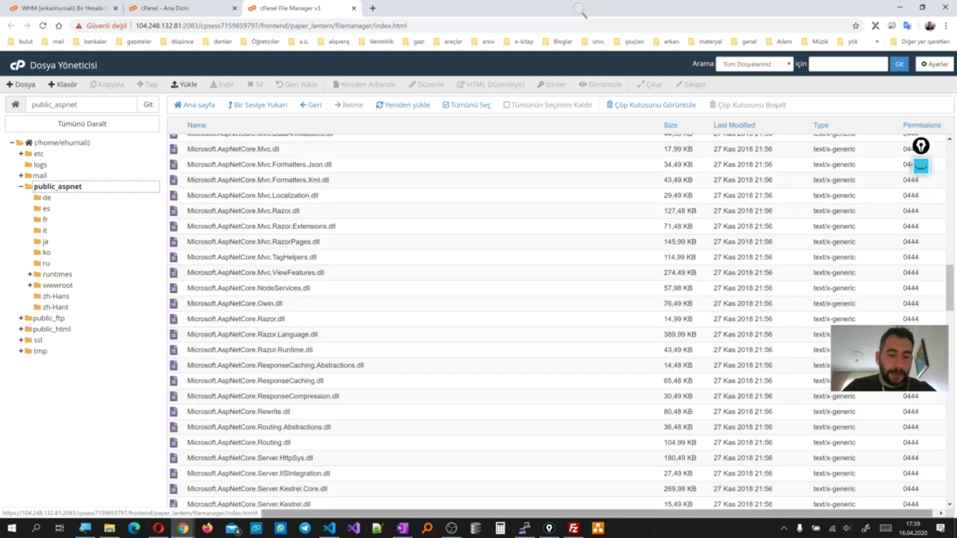
Select the remote public_aspnet folder in FileZilla and refresh its listing
click(573, 529)
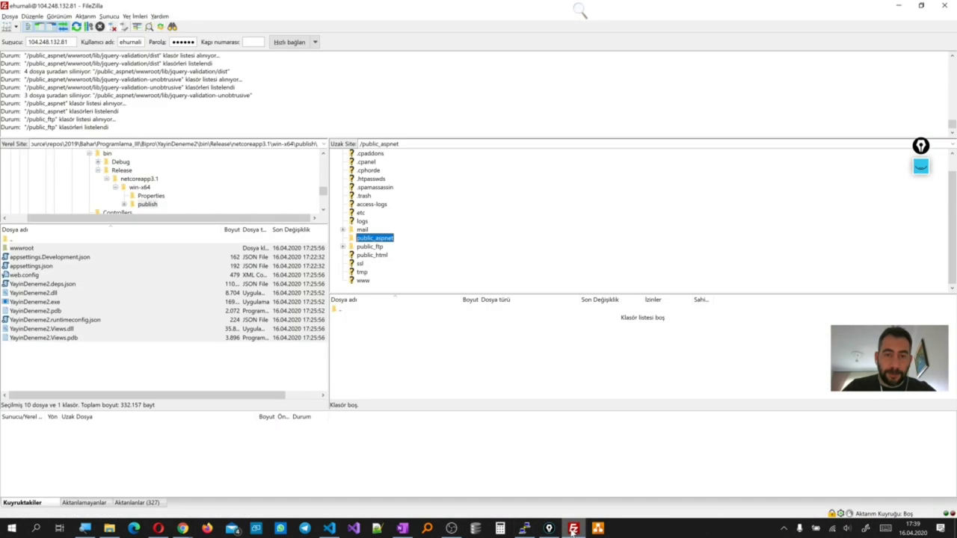
click(369, 238)
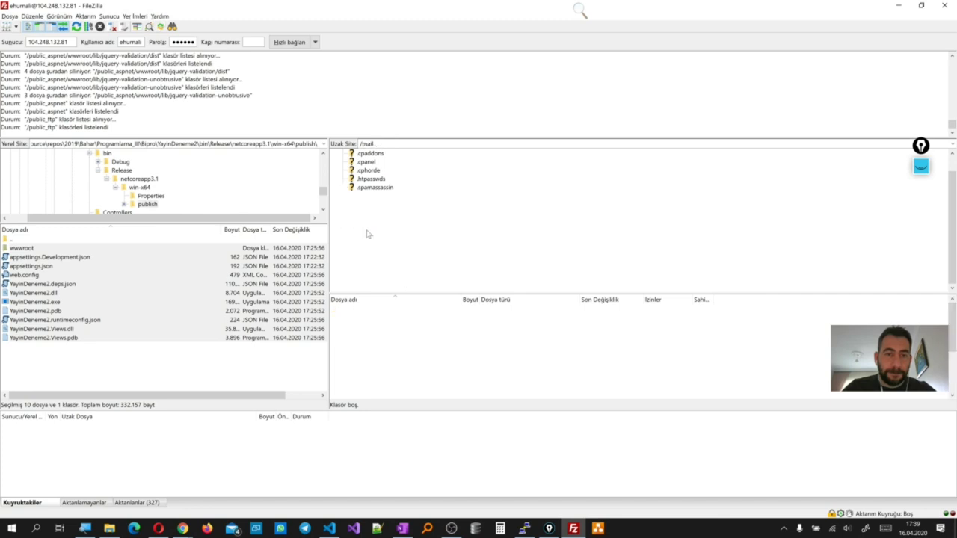
right_click(391, 340)
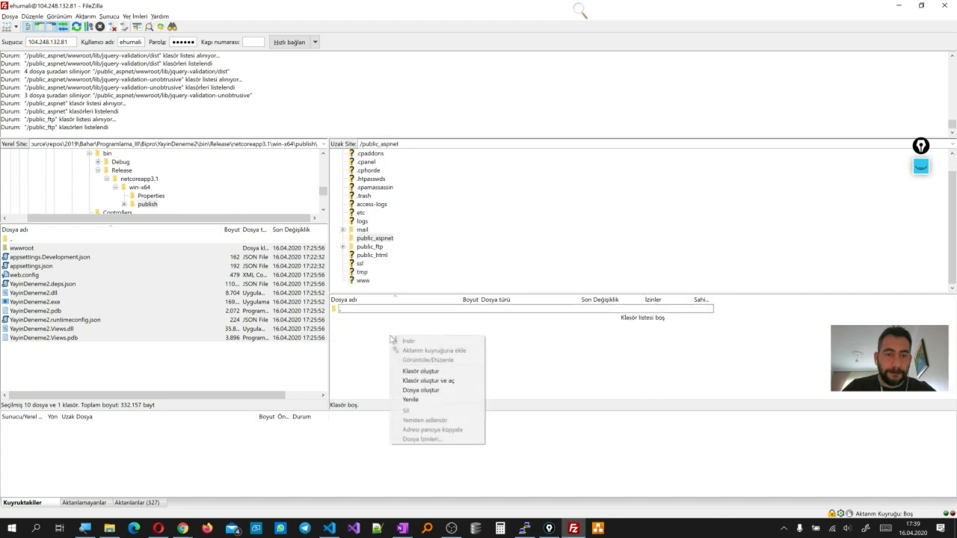
click(416, 400)
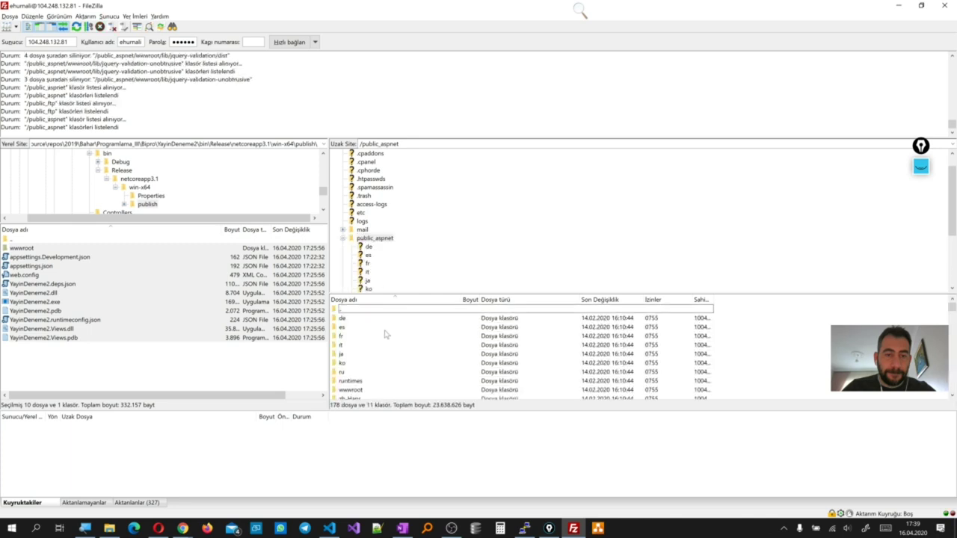
Select everything in remote public_aspnet and confirm deleting the 178 files and 11 folders
scroll(366, 365, down, 3)
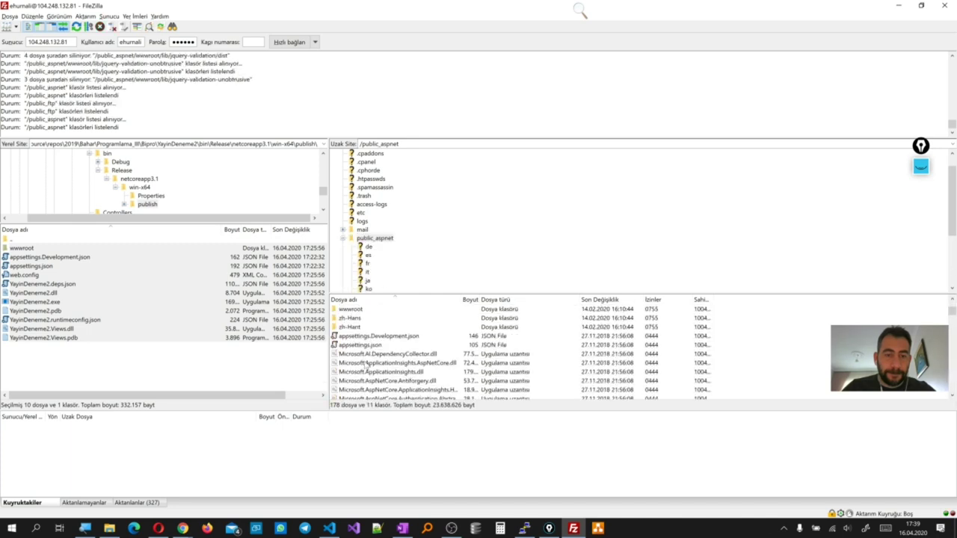
scroll(366, 365, up, 3)
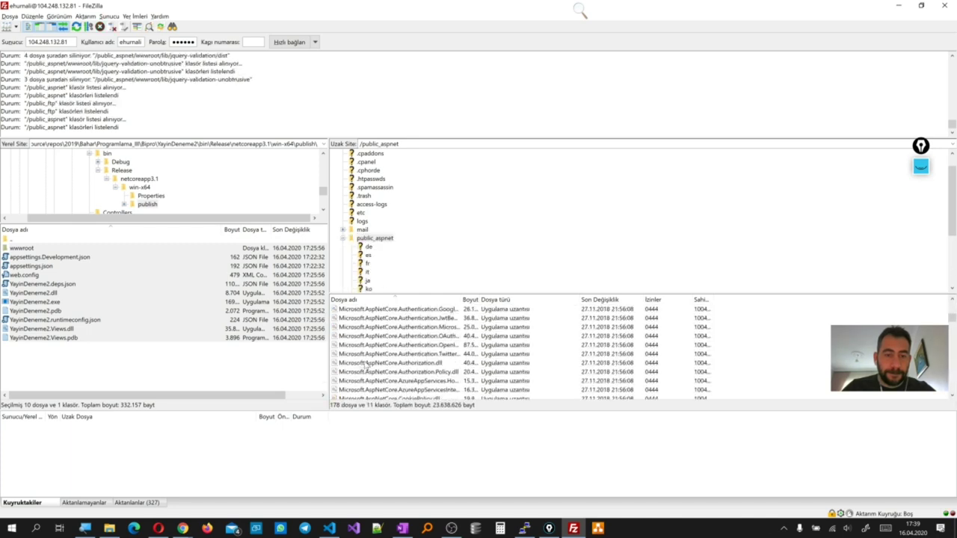
click(341, 336)
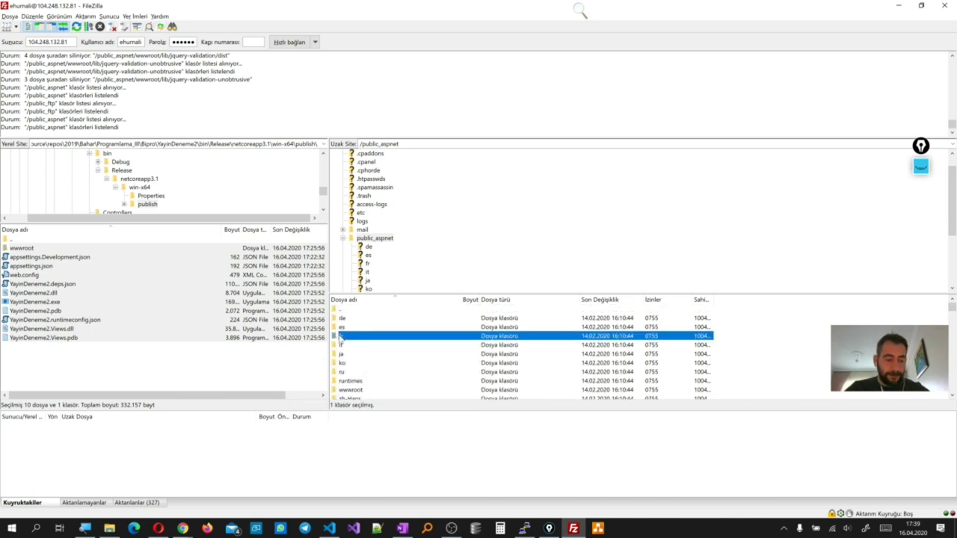
key(ctrl+a)
key(Delete)
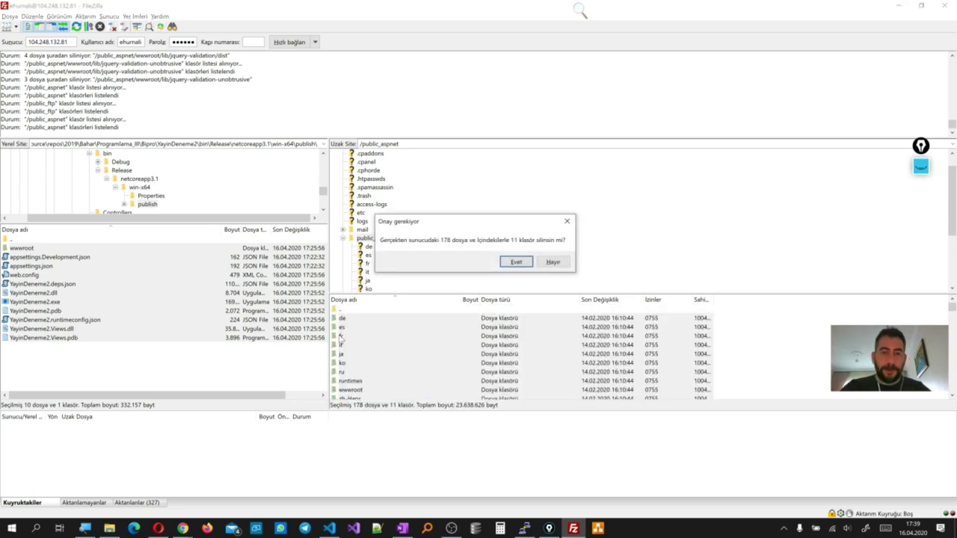
click(521, 263)
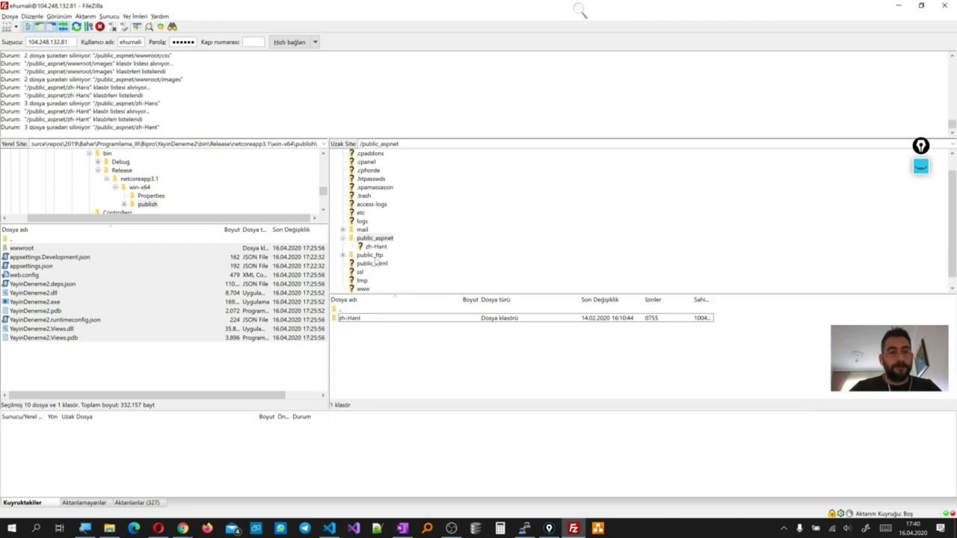
Reopen the server's public_aspnet folder to verify it is now empty
click(381, 240)
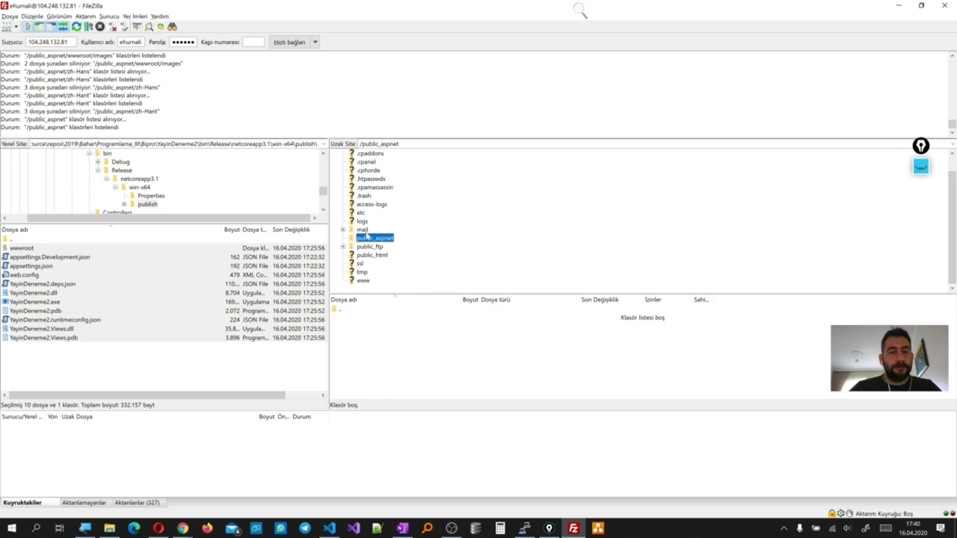
click(362, 230)
click(370, 238)
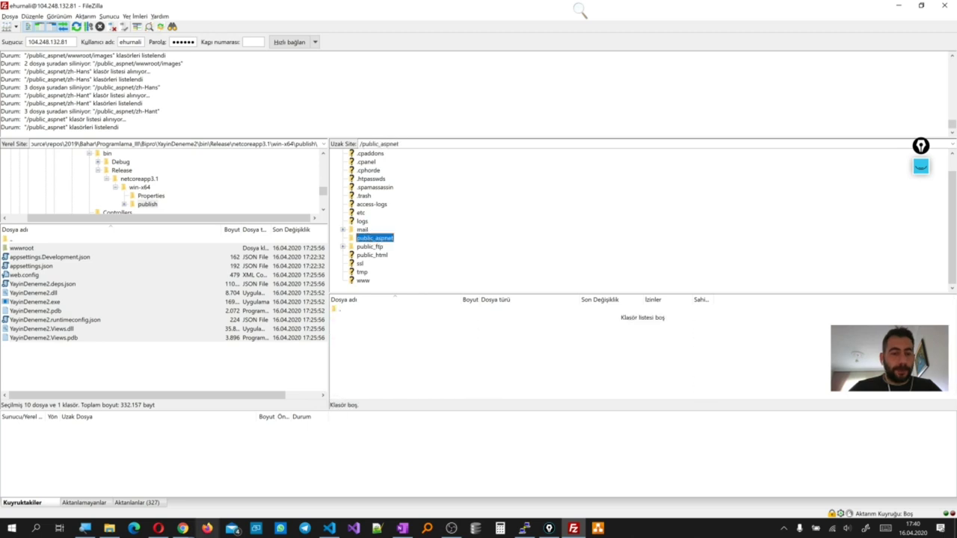
mouse_move(181, 531)
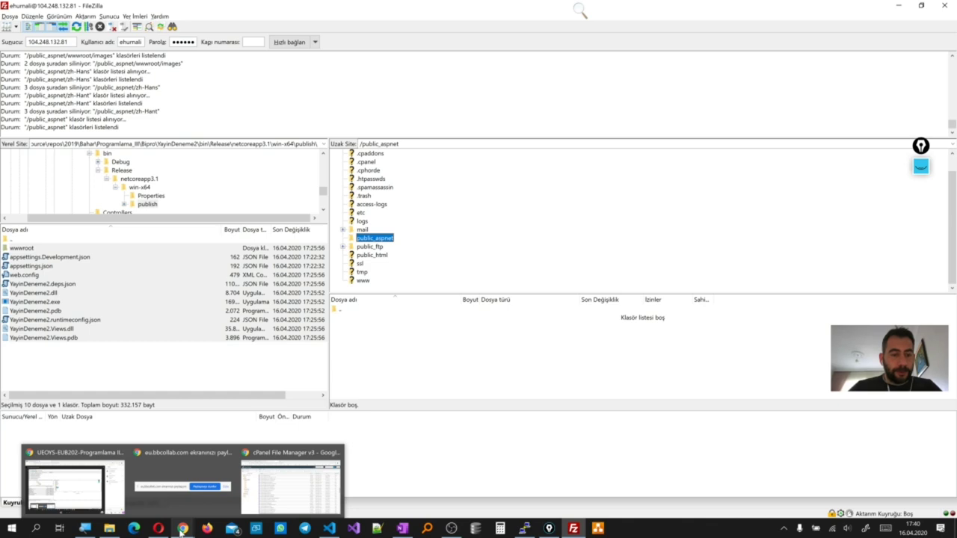
Reload public_aspnet in cPanel's File Manager to confirm it is empty, then return to FileZilla
click(56, 488)
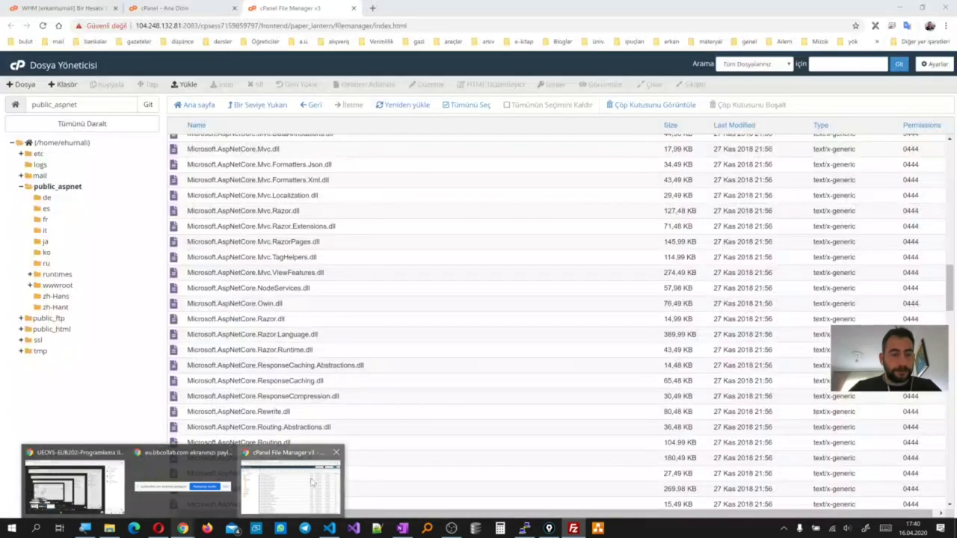
click(292, 487)
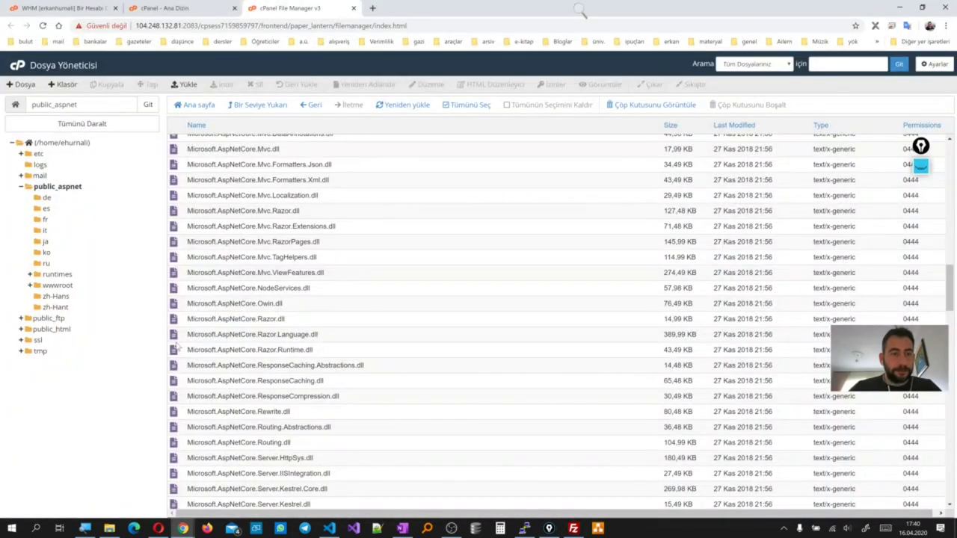
click(57, 187)
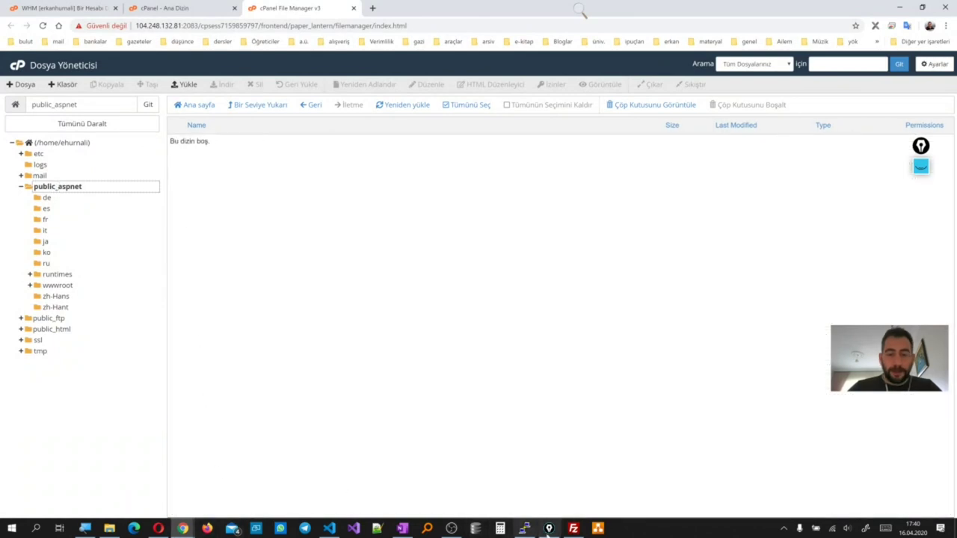
click(574, 529)
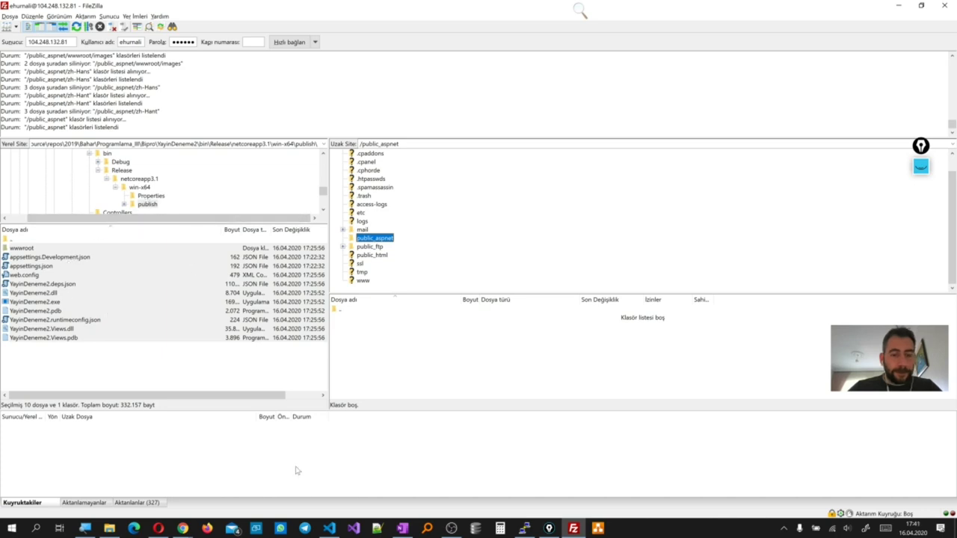
Check the project's bin/Release output folder in VS Code
click(329, 528)
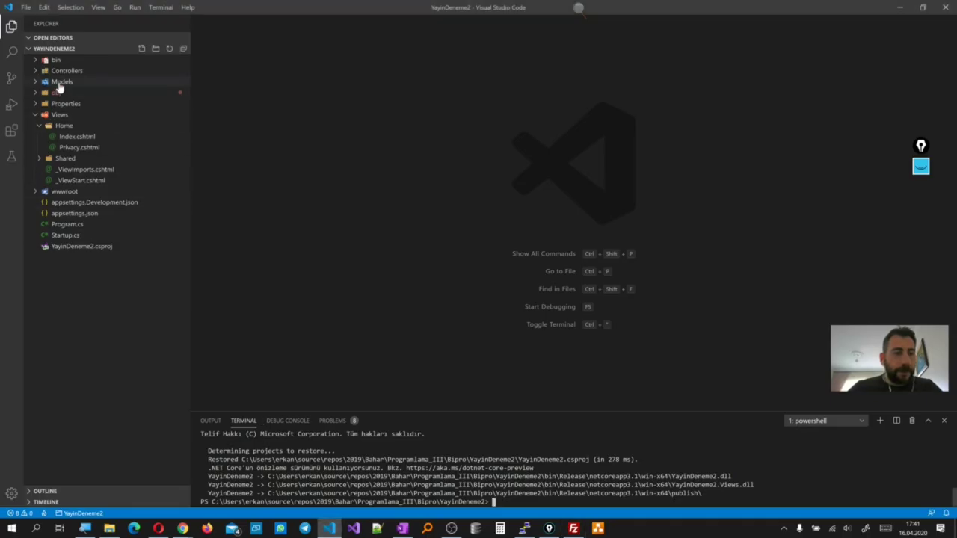
click(37, 61)
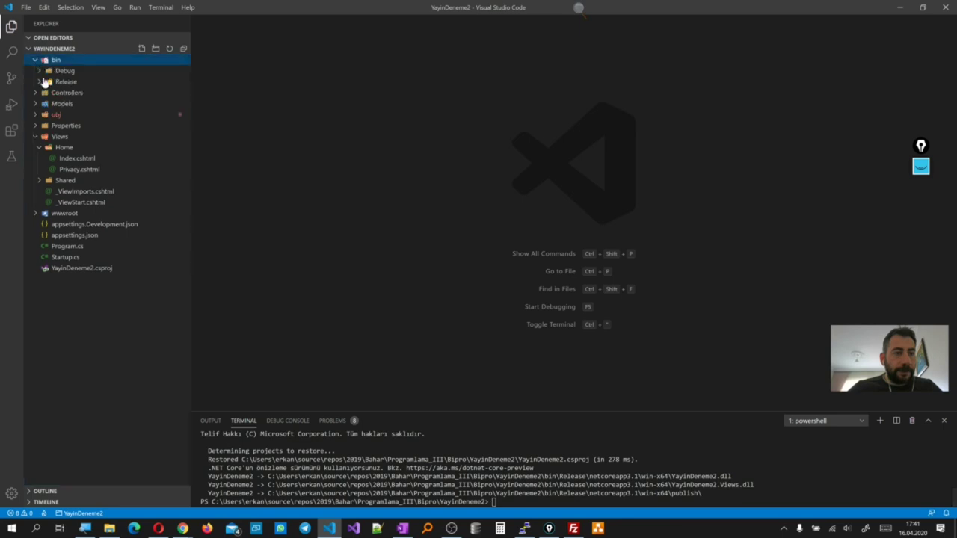
click(43, 82)
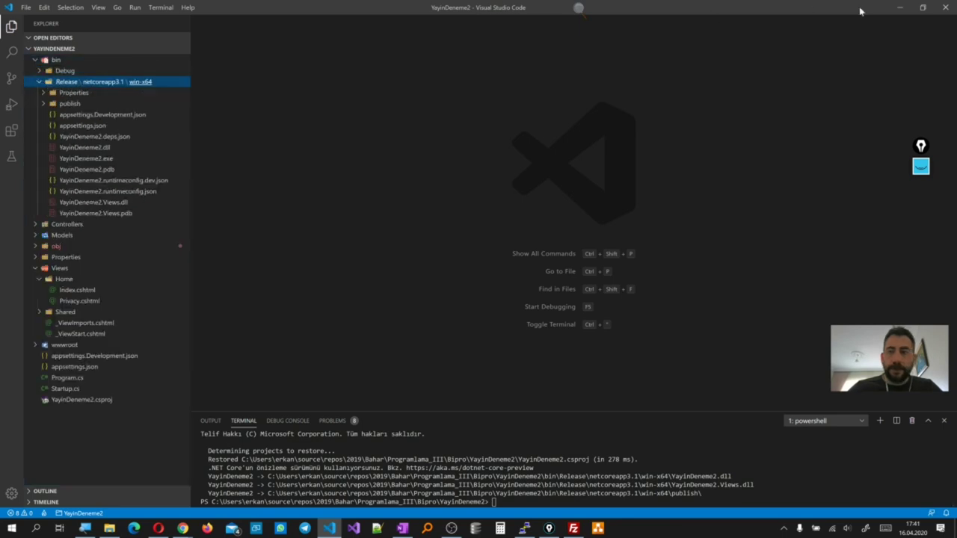
click(901, 7)
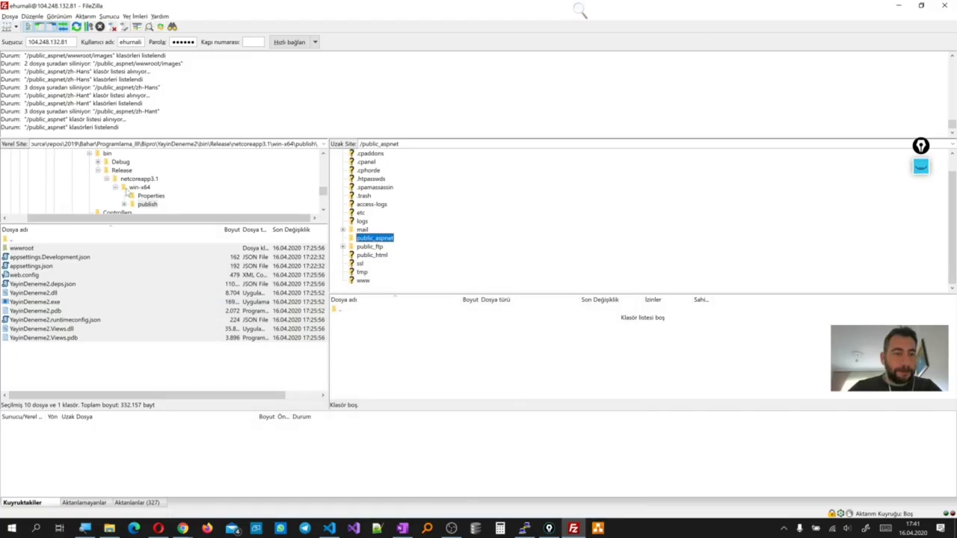
Upload all files from local Release\netcoreapp3.1\win-x64\publish into remote public_aspnet
click(123, 171)
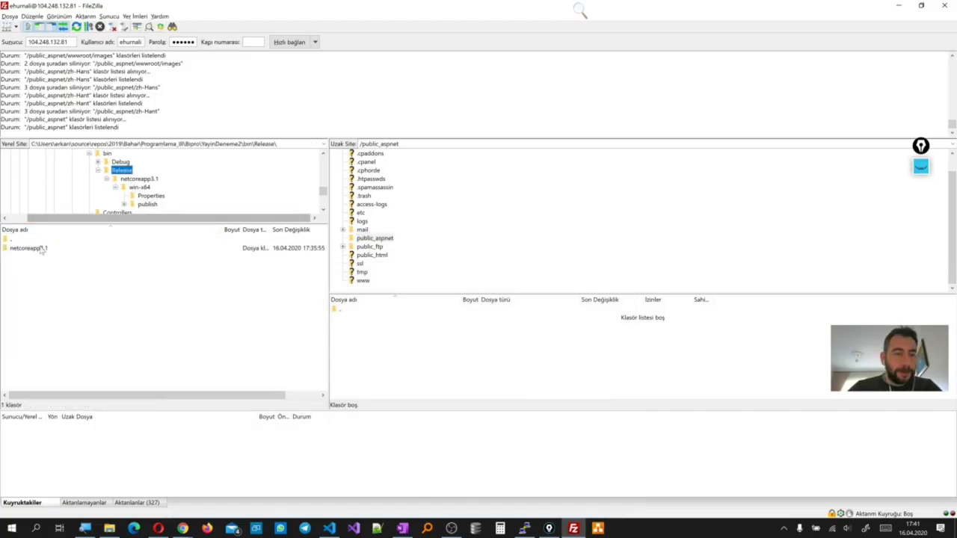
scroll(118, 193, up, 1)
scroll(121, 180, up, 1)
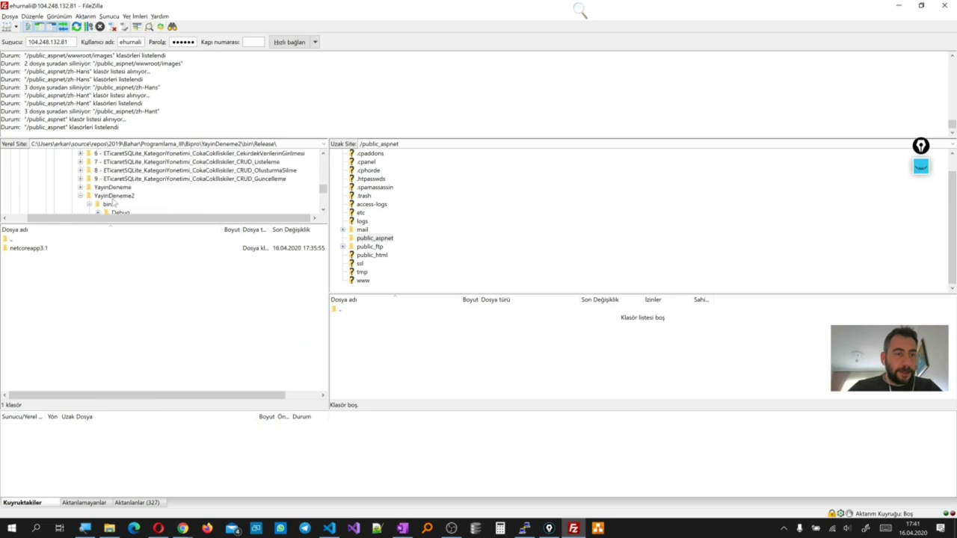
scroll(114, 203, down, 1)
double_click(38, 248)
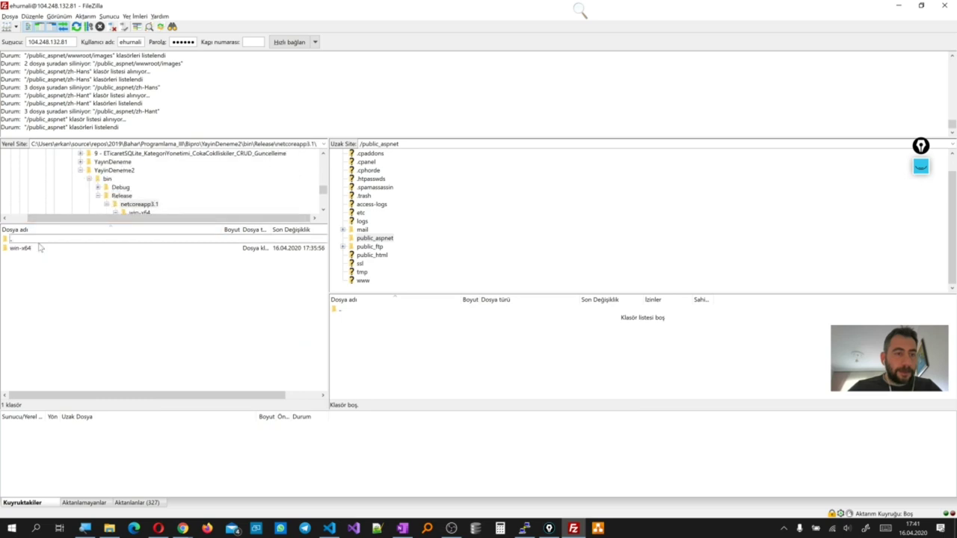
double_click(32, 249)
double_click(30, 258)
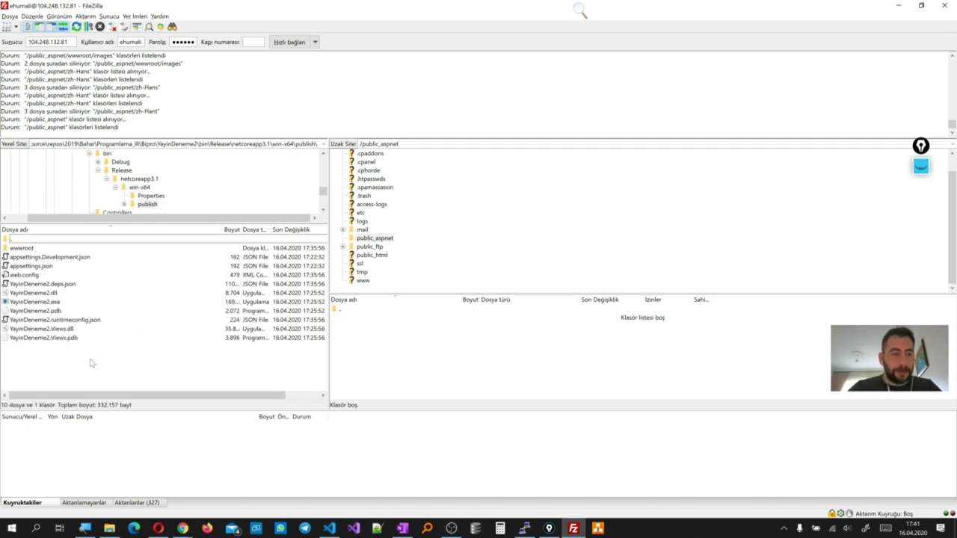
drag(90, 364, 383, 323)
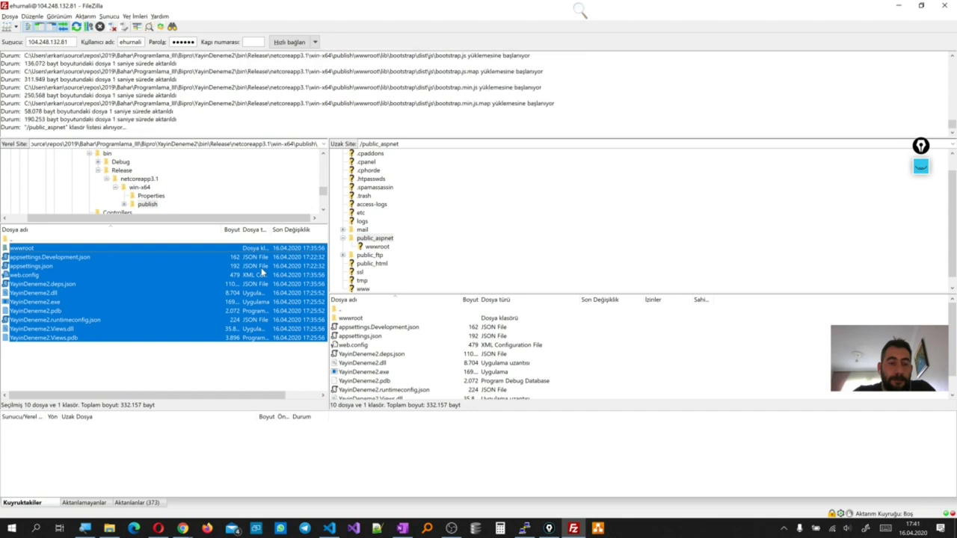
mouse_move(183, 529)
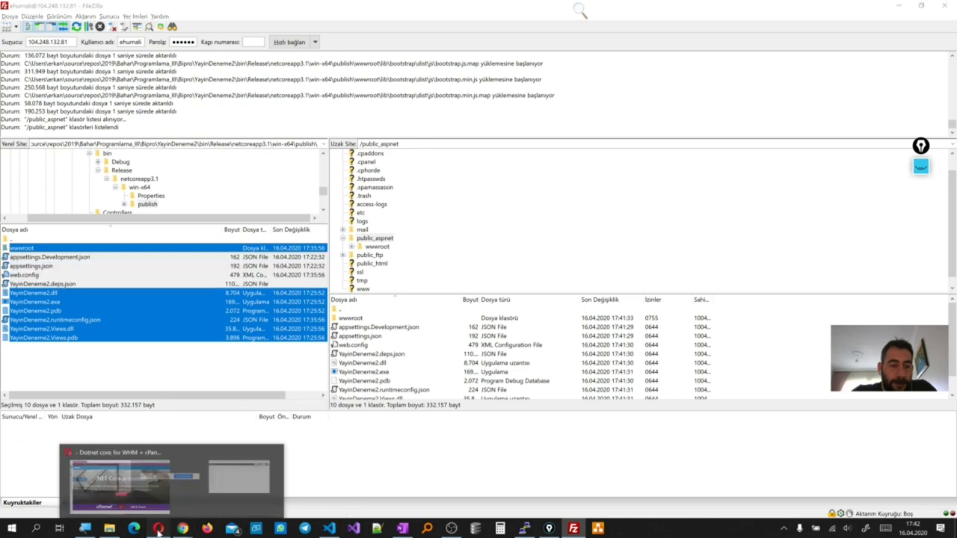
click(158, 528)
drag(503, 109, 547, 171)
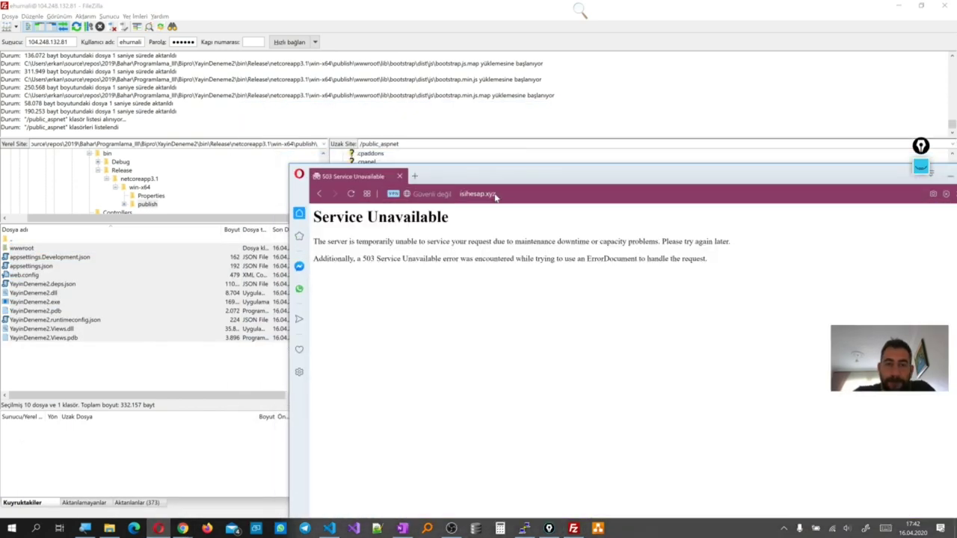
drag(582, 175, 546, 177)
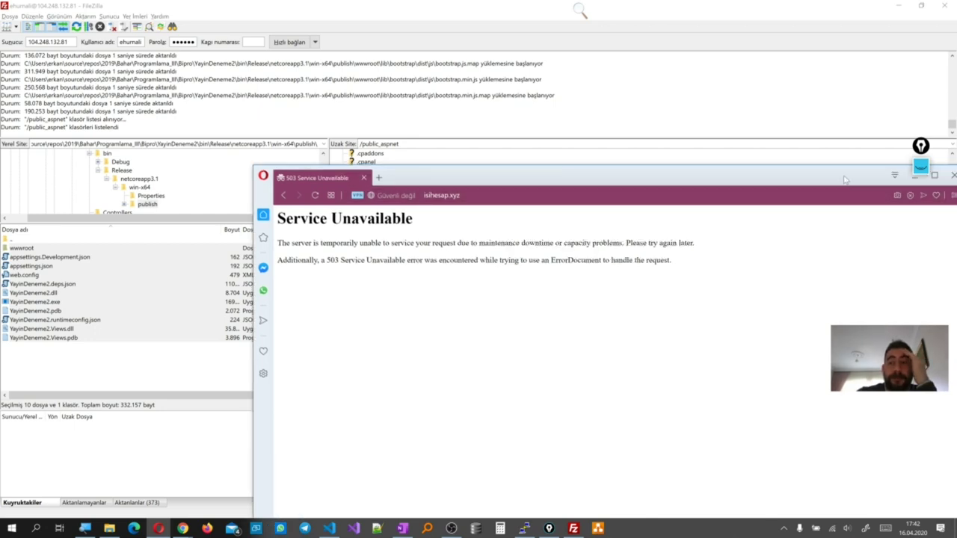
drag(841, 179, 736, 172)
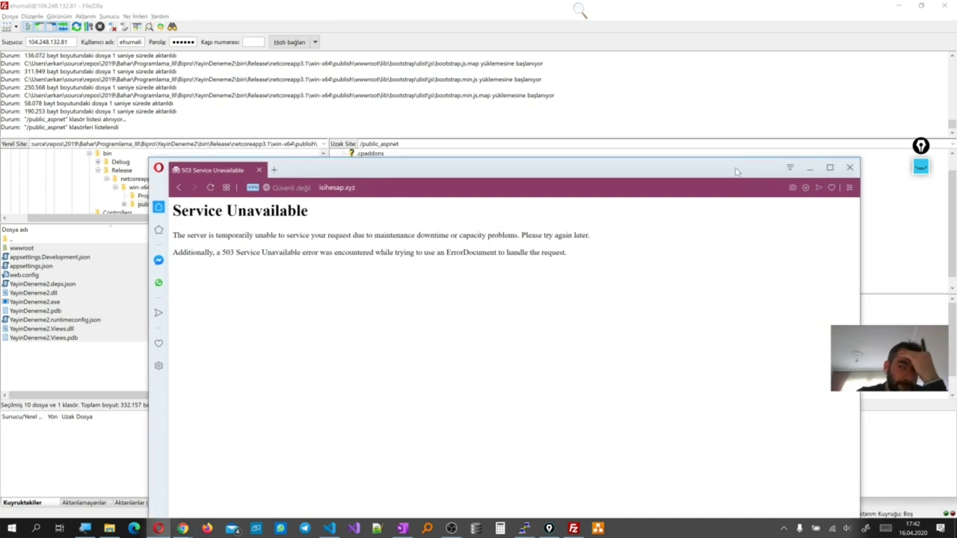
click(812, 169)
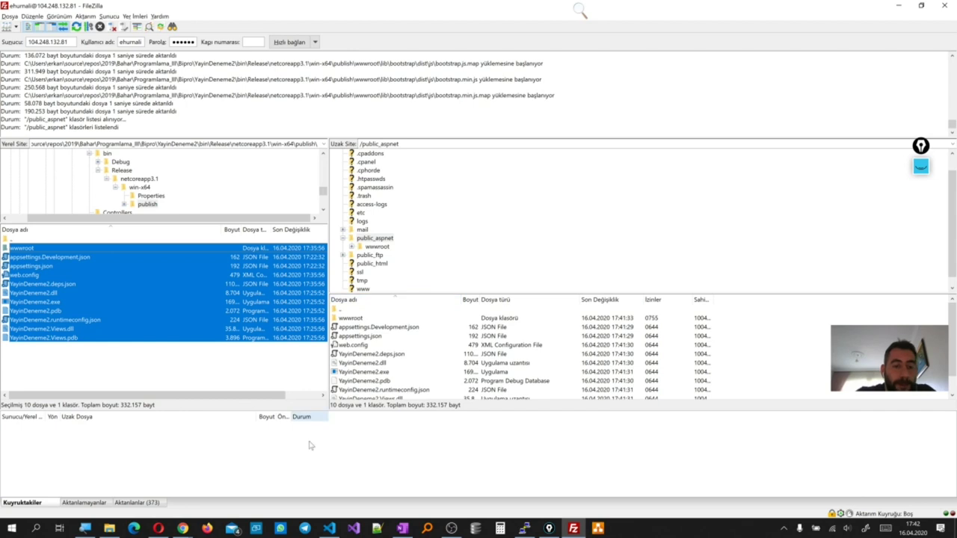
Select all files and the wwwroot folder in remote public_aspnet and confirm deleting them
click(401, 373)
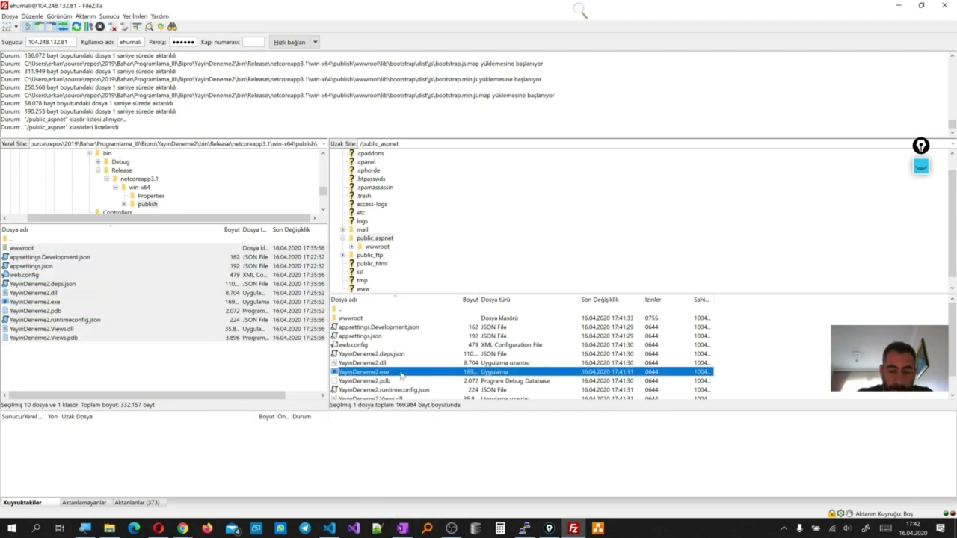
key(ctrl+a)
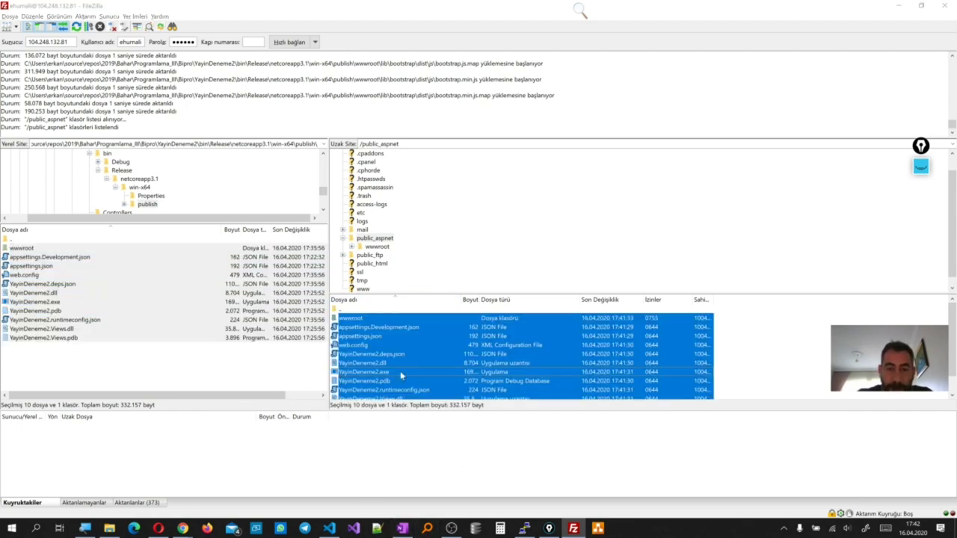
key(Delete)
click(513, 262)
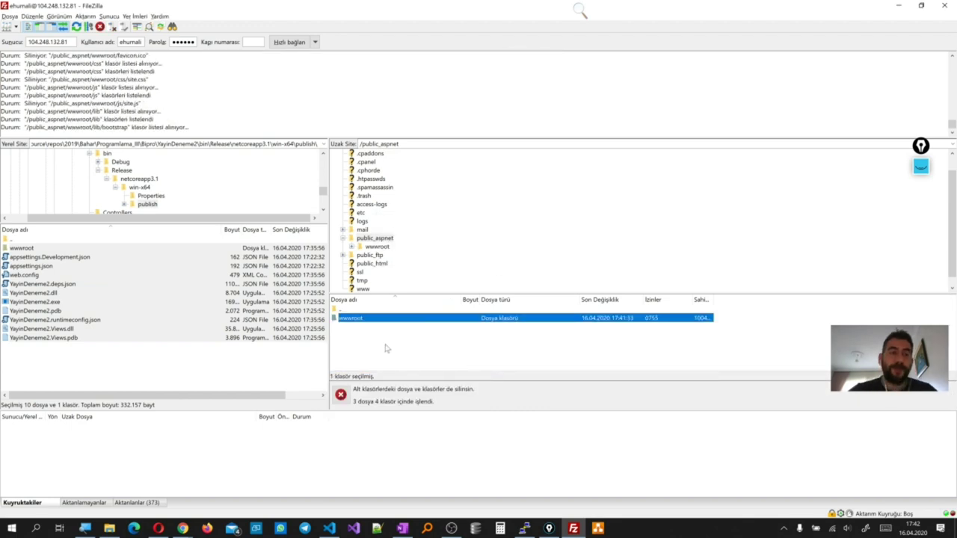
click(326, 531)
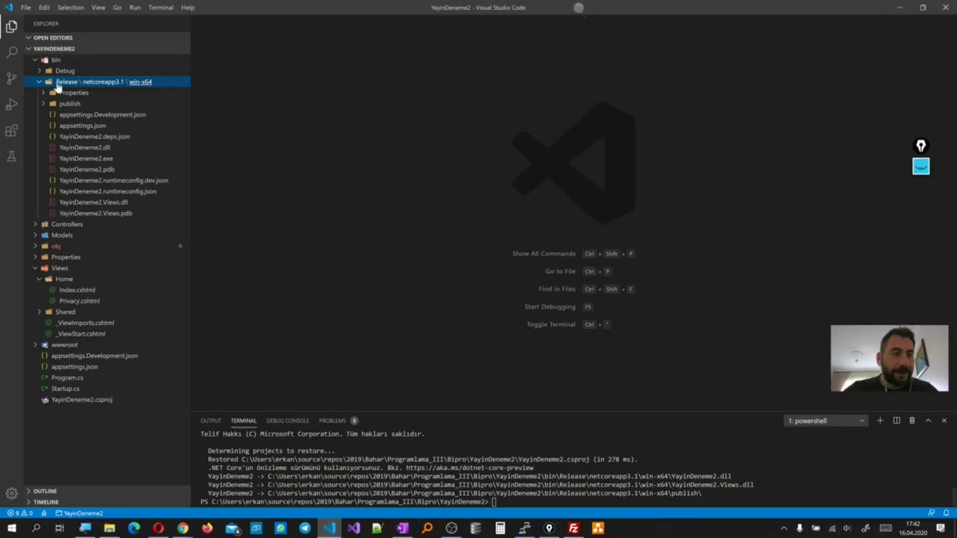
Move the project's bin folder to the Recycle Bin
right_click(59, 61)
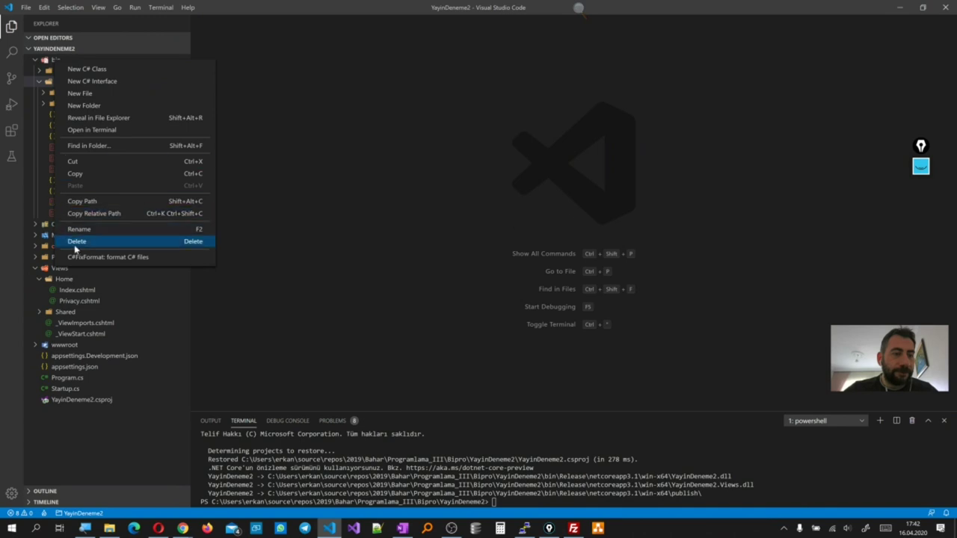
click(76, 241)
click(508, 283)
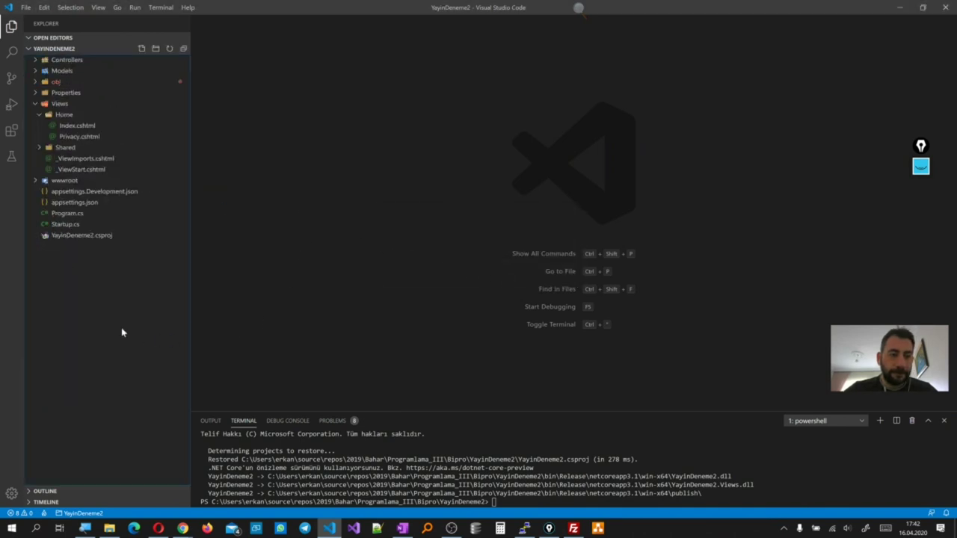
Rerun the previous dotnet publish command with win-x64 changed to win-x86, framework-dependent
click(575, 502)
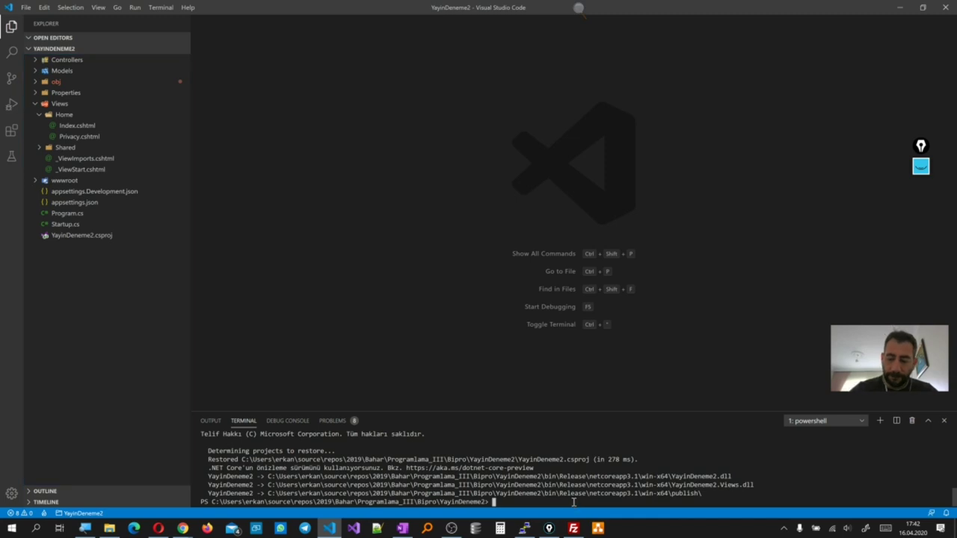
key(Up)
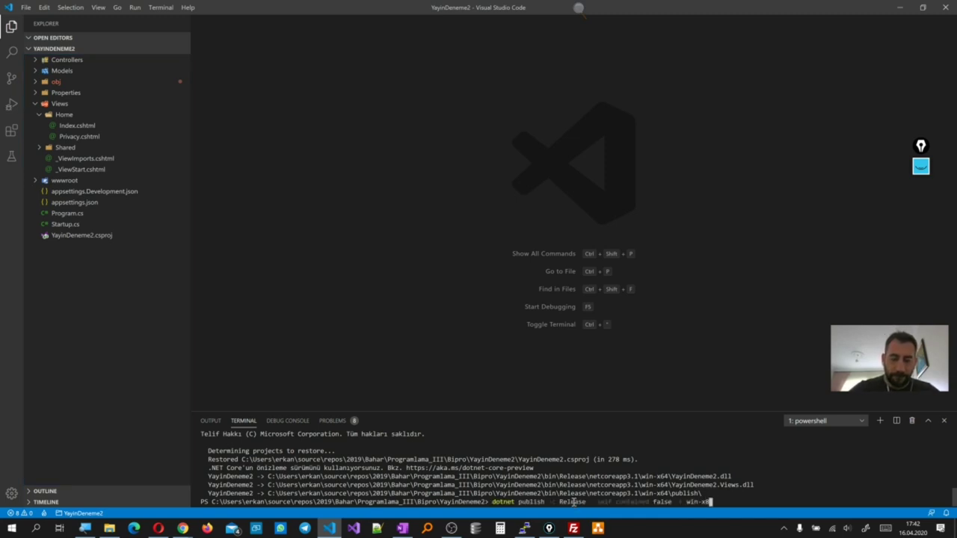
text(6)
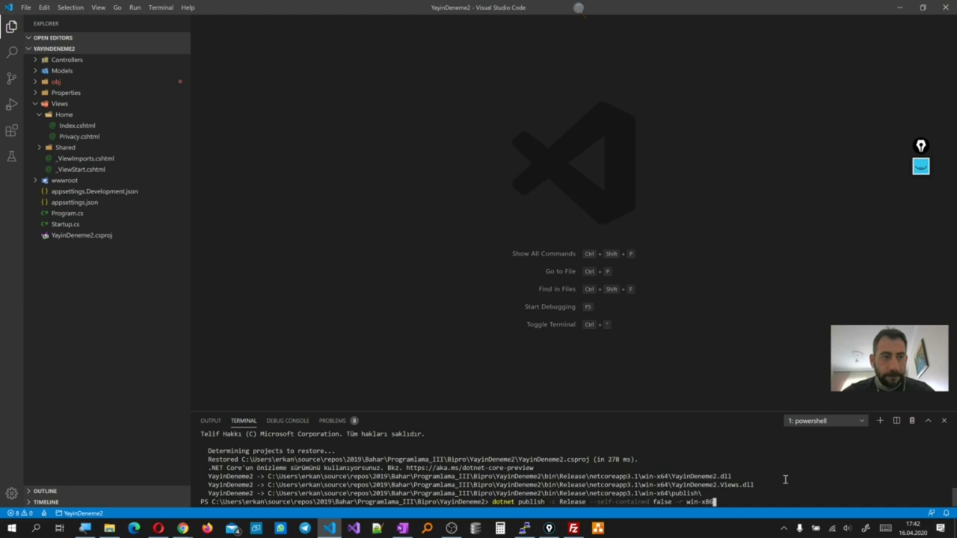
key(Return)
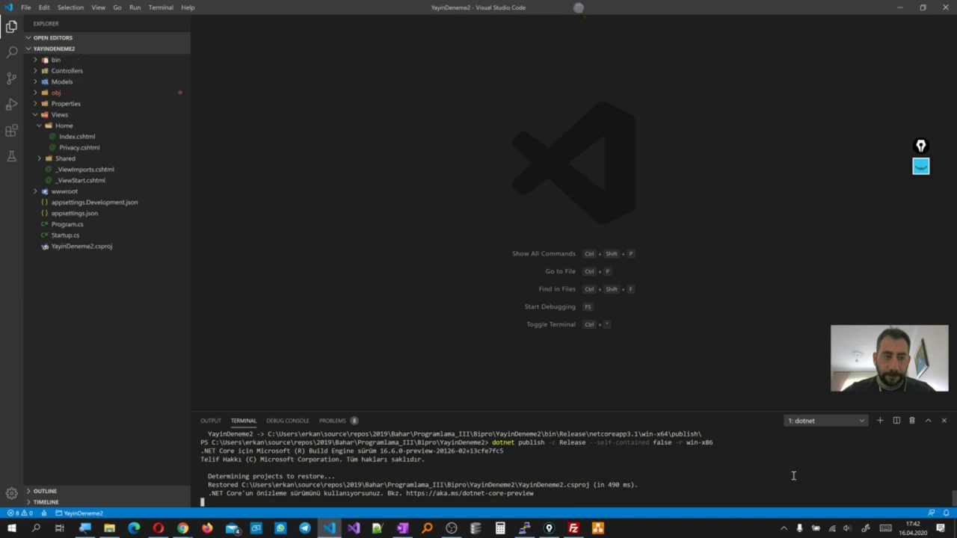
mouse_move(574, 529)
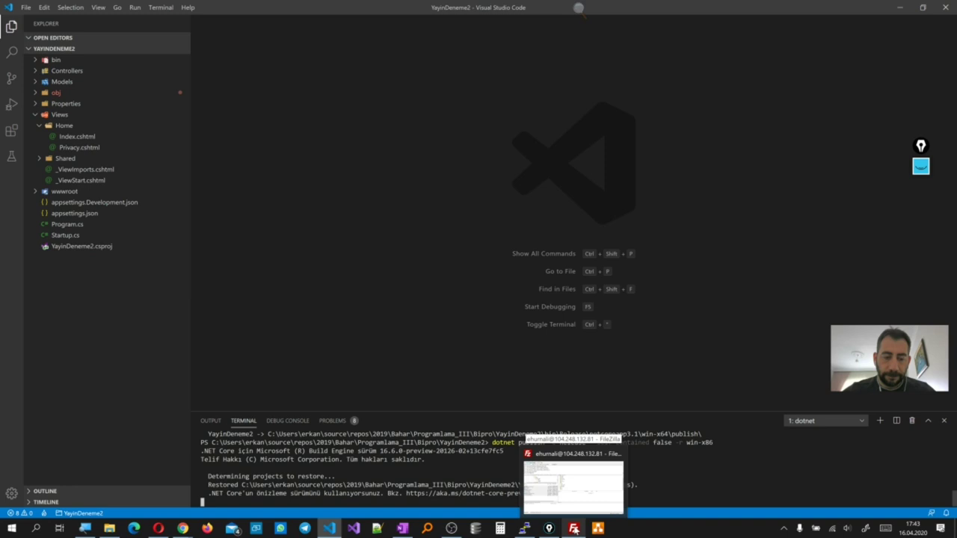
Upload everything from local netcoreapp3.1\win-x86\publish into remote public_aspnet
click(573, 487)
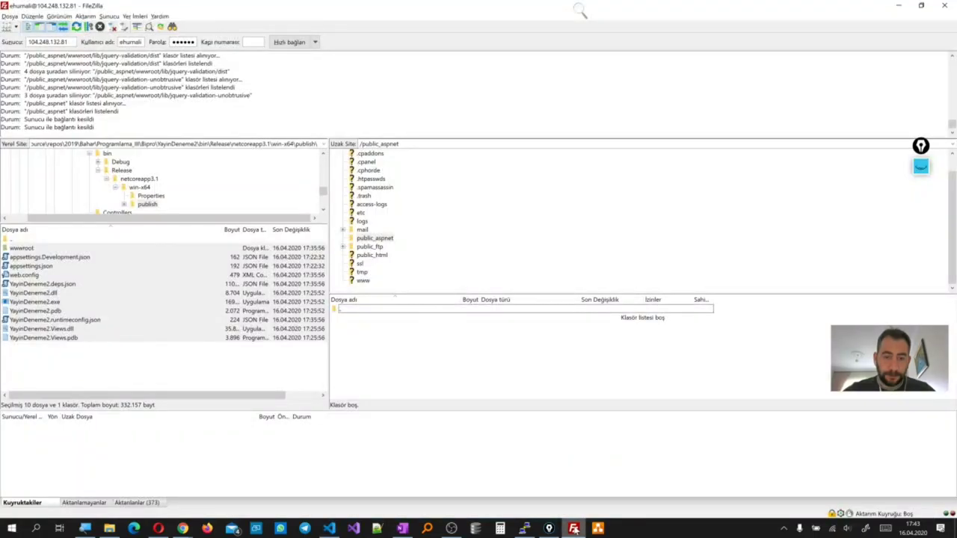
click(134, 179)
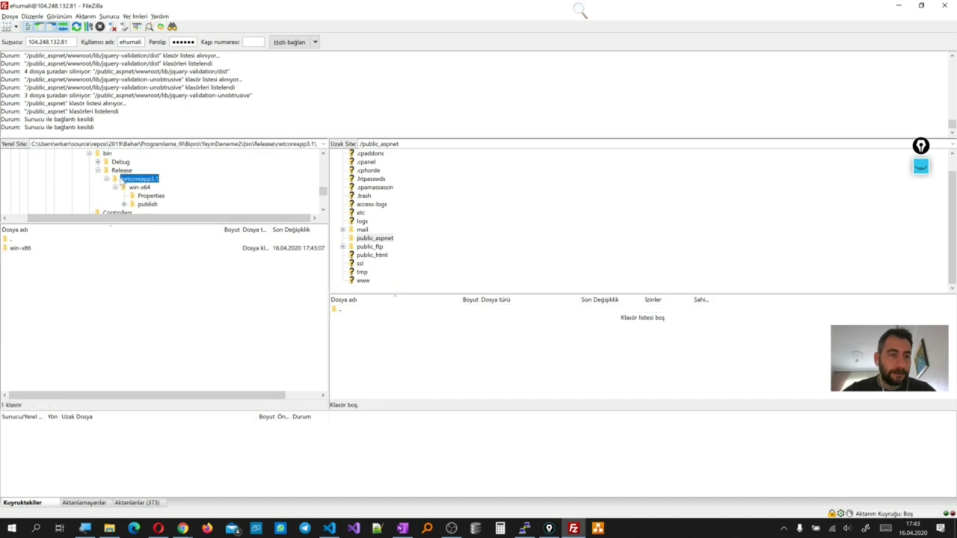
double_click(25, 250)
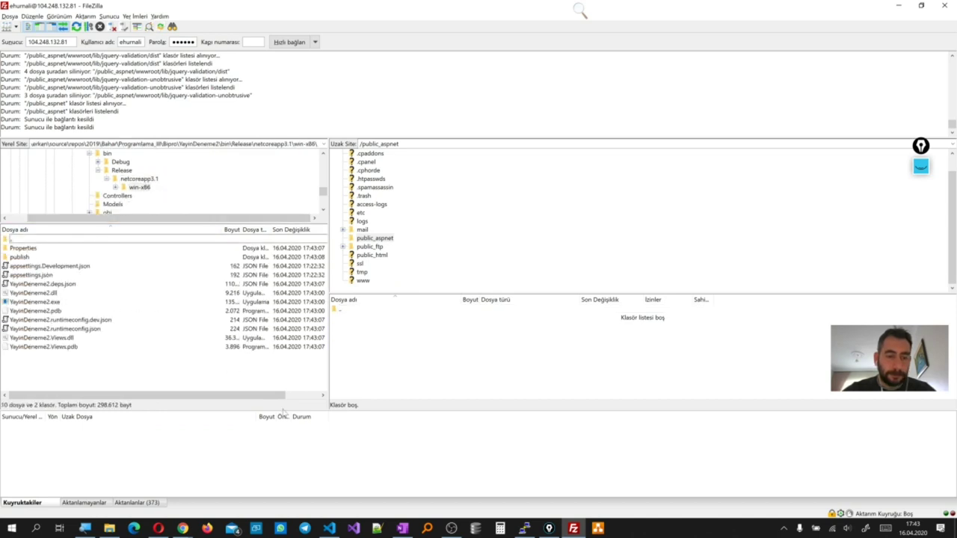
click(330, 529)
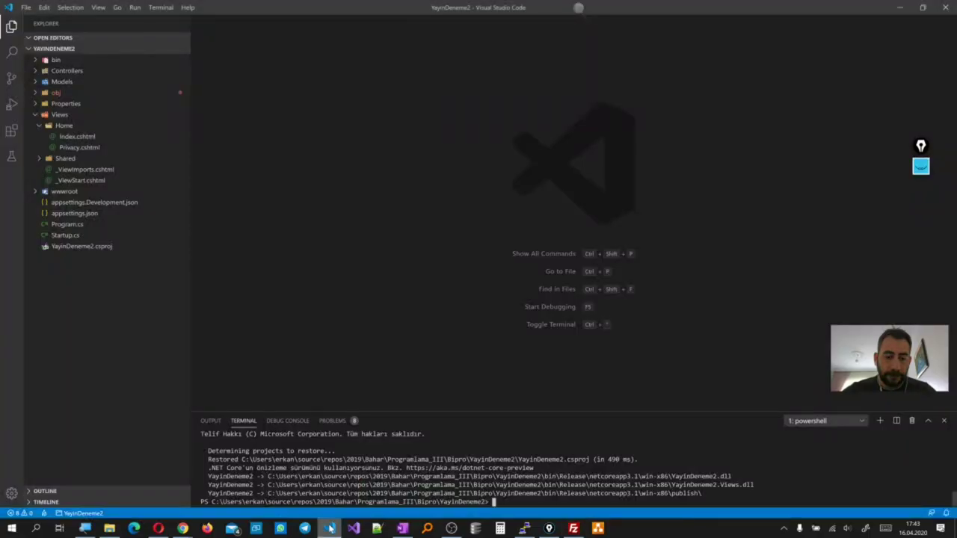
click(330, 529)
drag(65, 363, 6, 267)
double_click(15, 257)
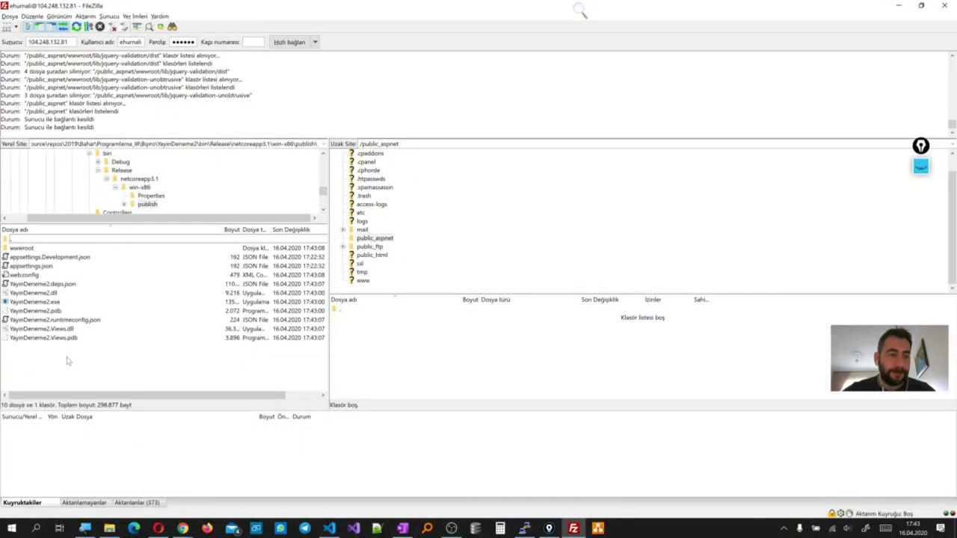
drag(65, 362, 383, 363)
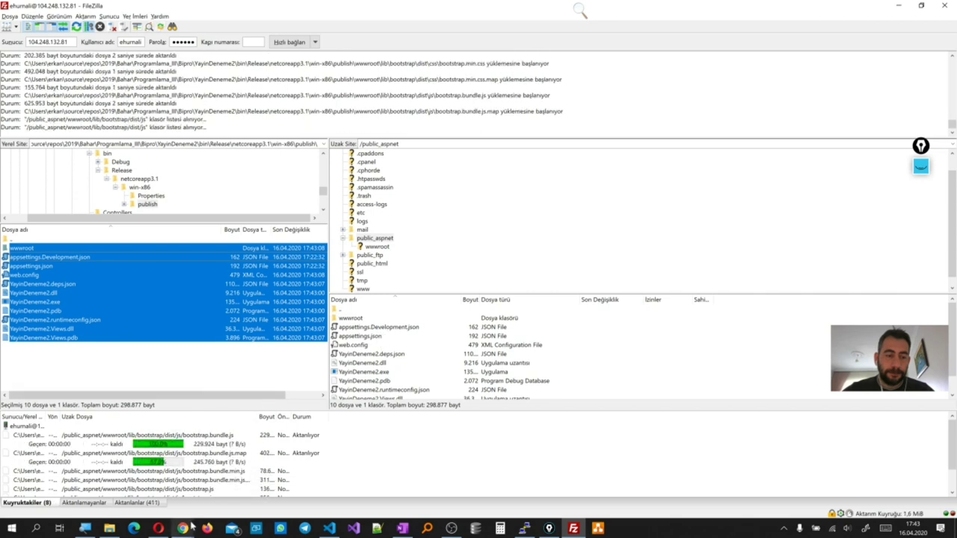
mouse_move(188, 530)
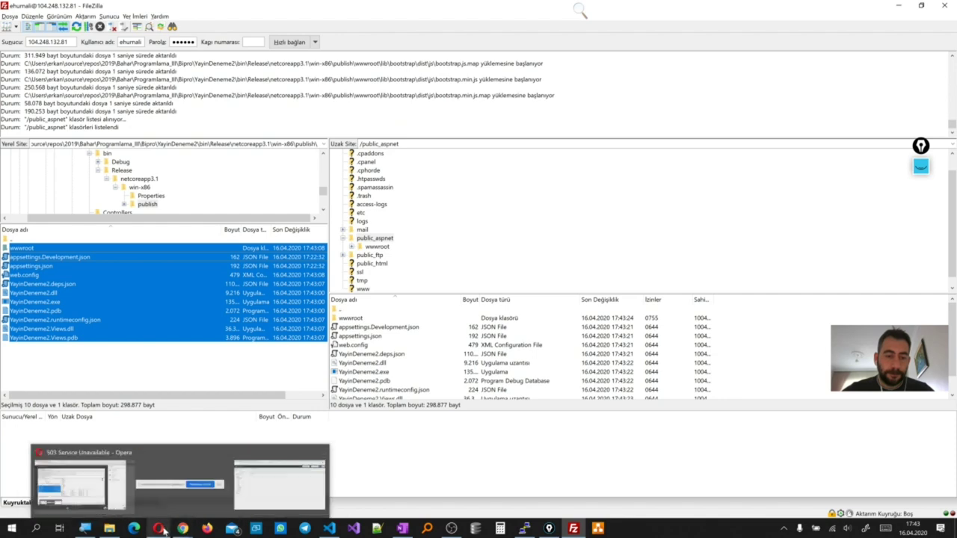
Reload isihesap.xyz in Opera, still 503 Service Unavailable, then bring up cPanel's File Manager
click(158, 529)
drag(411, 164, 618, 202)
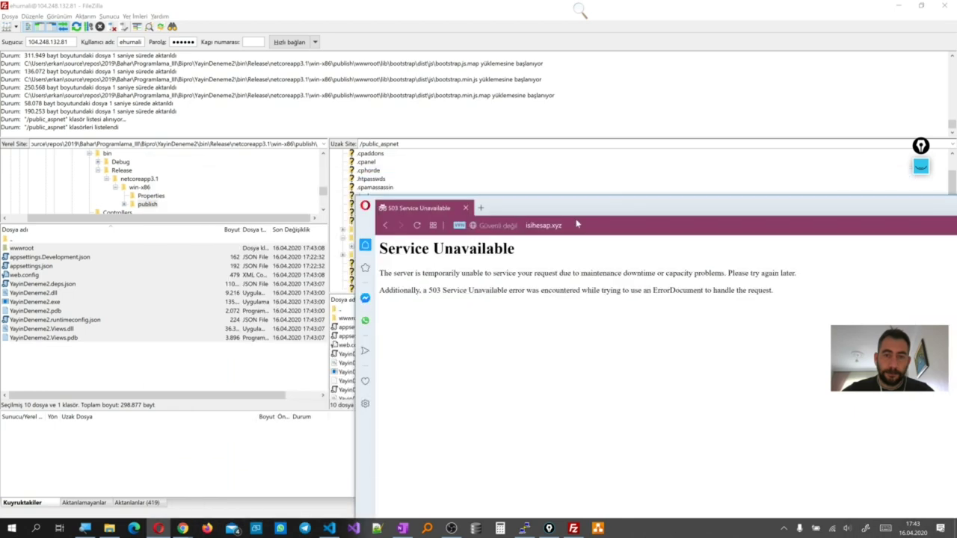
key(F5)
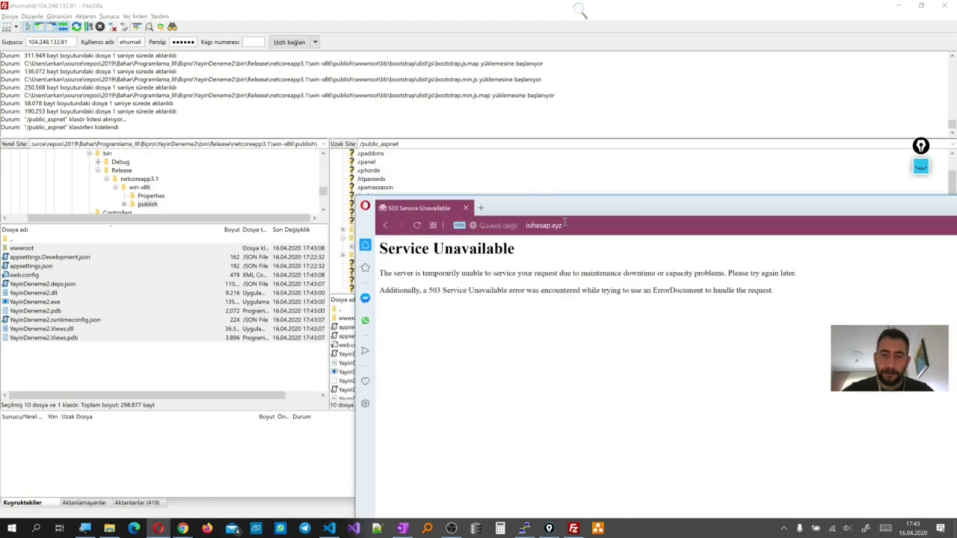
drag(650, 206, 469, 169)
click(838, 170)
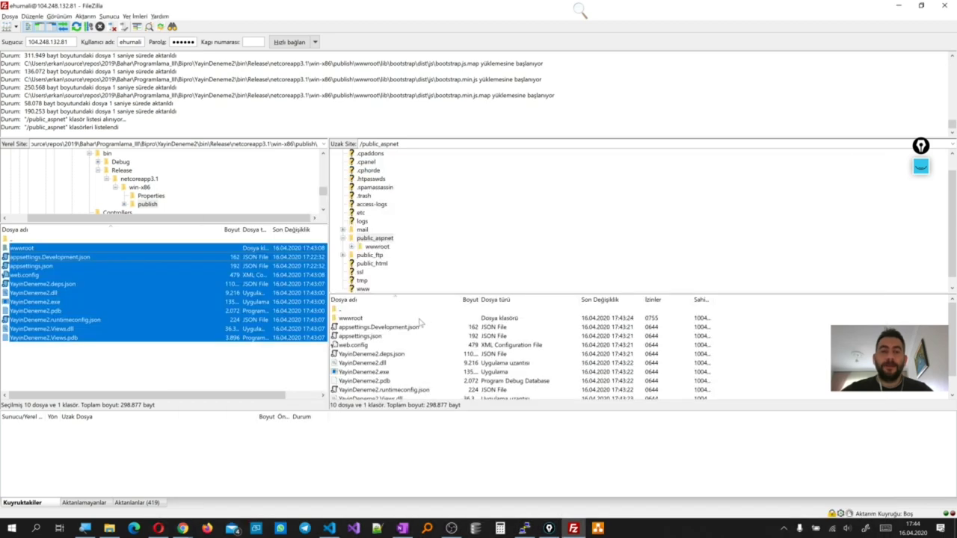
click(182, 529)
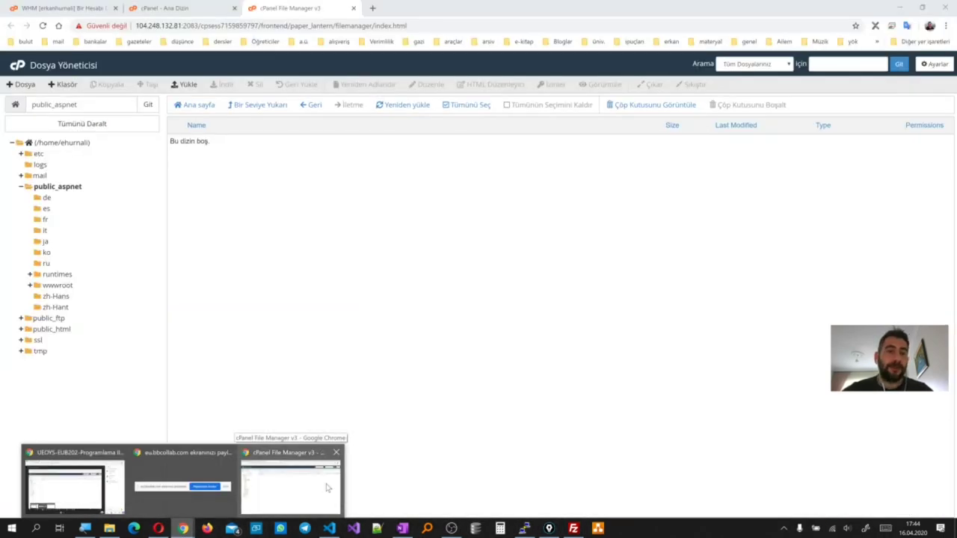
Close the cPanel File Manager tab and select the list of supported .NET runtimes
click(326, 487)
click(353, 8)
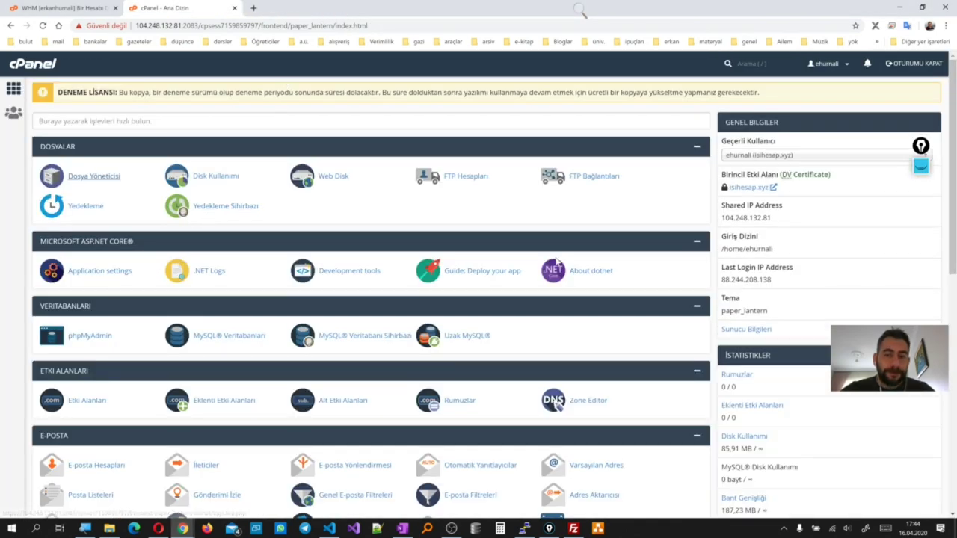
click(587, 272)
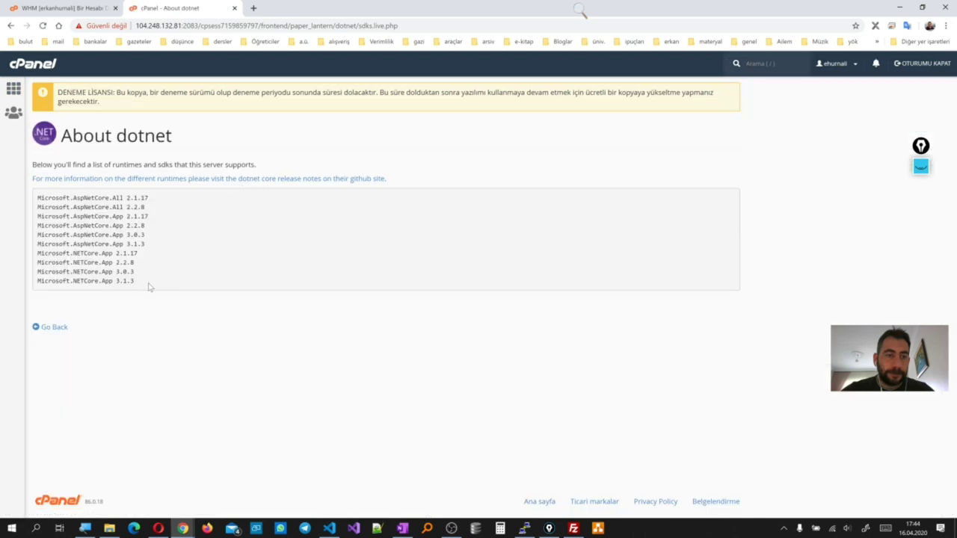
drag(148, 285, 147, 93)
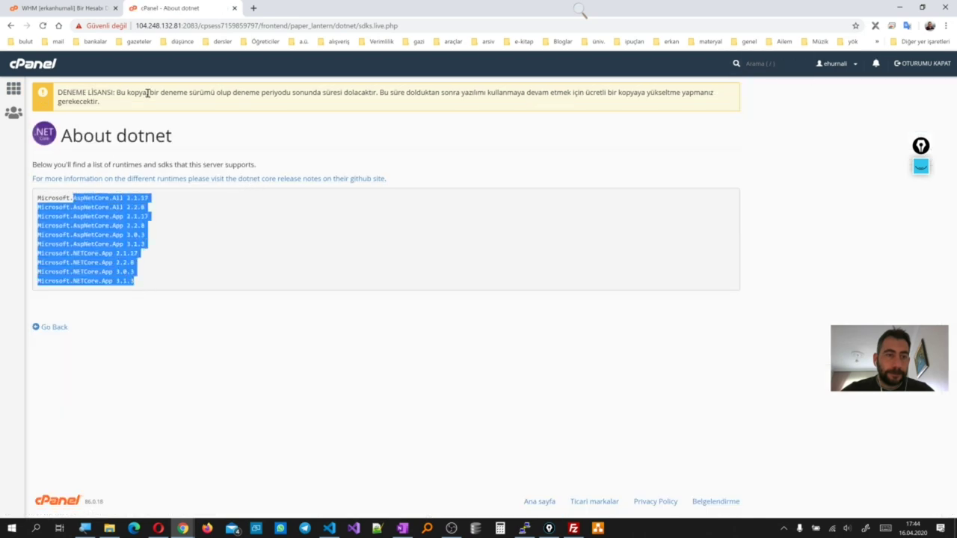
drag(24, 116, 13, 93)
click(13, 90)
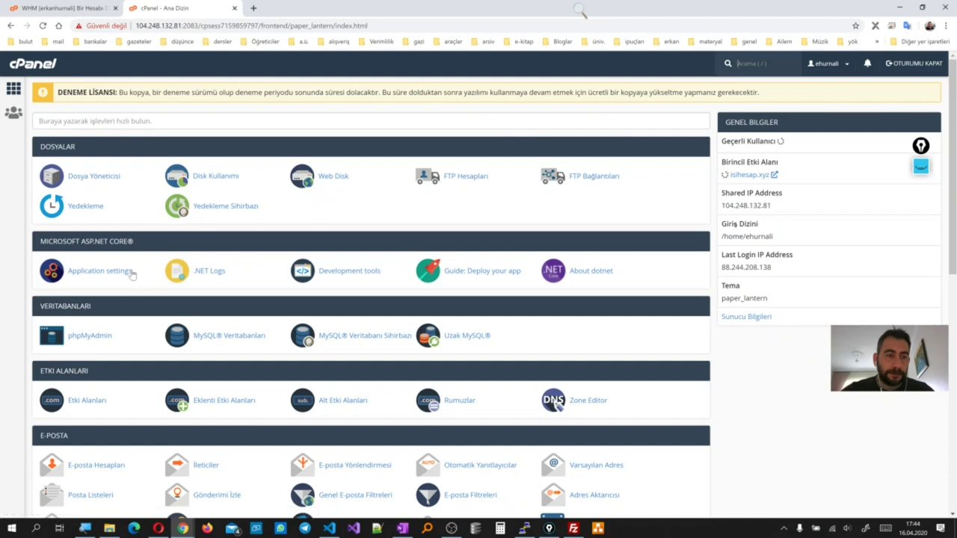
Show the ASP.NET Core Application settings and WHM account page, then return to the class session
click(130, 273)
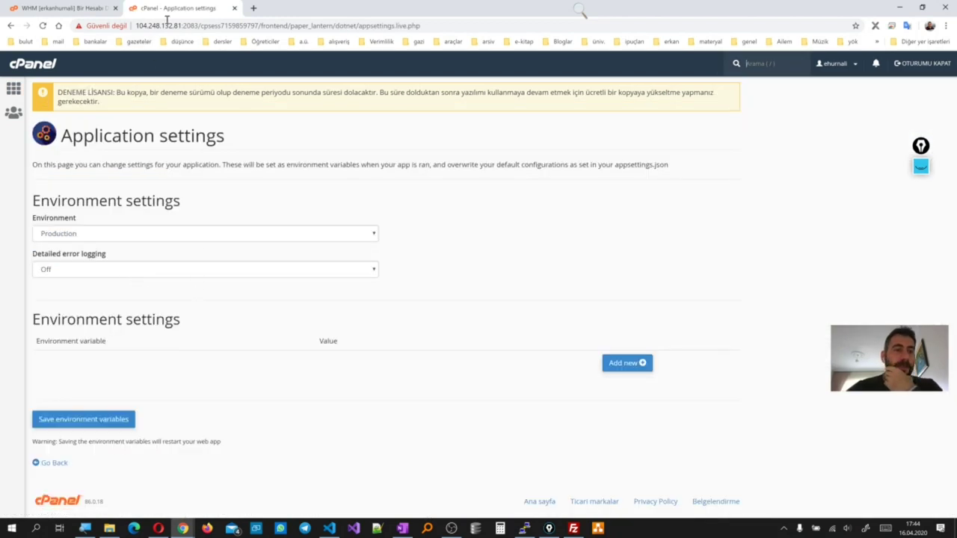
click(75, 8)
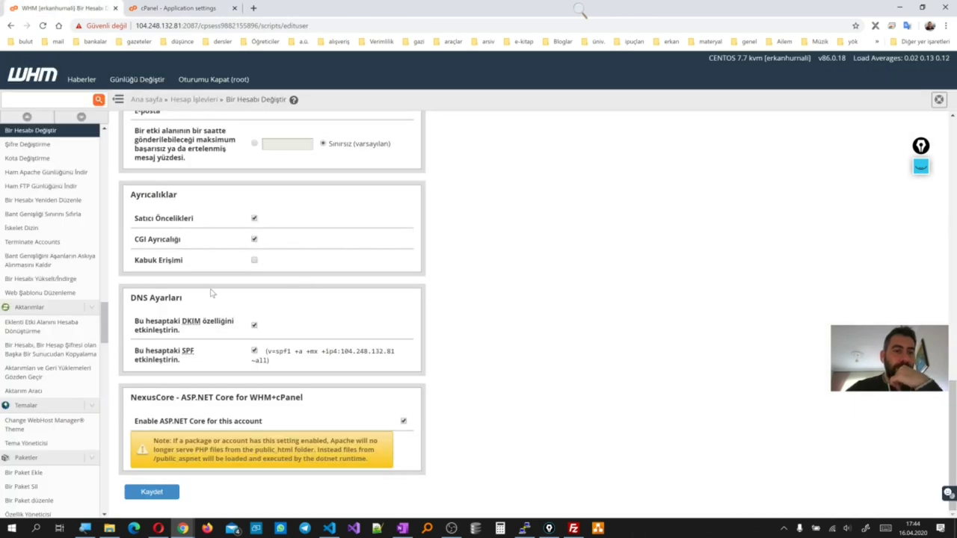
scroll(211, 294, up, 2)
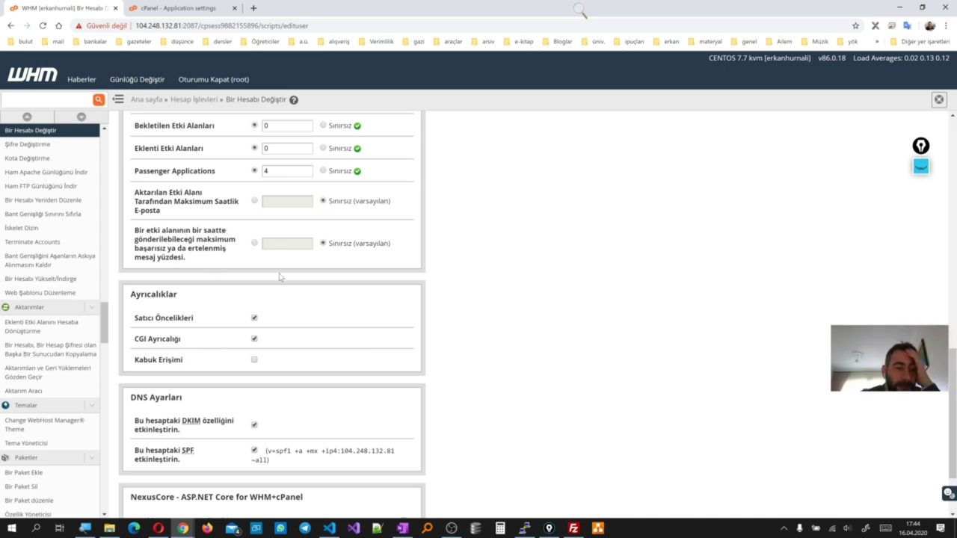
scroll(279, 277, up, 15)
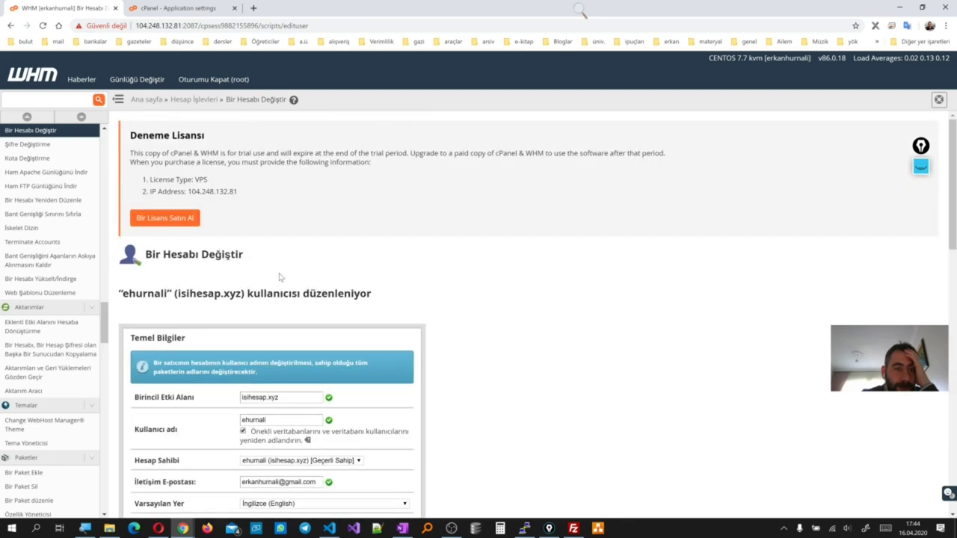
click(178, 8)
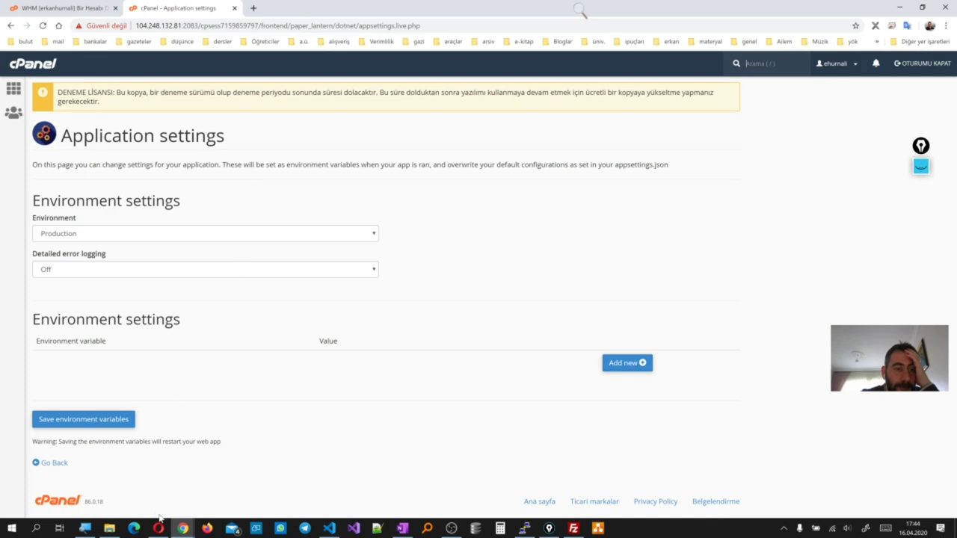
mouse_move(182, 528)
click(54, 478)
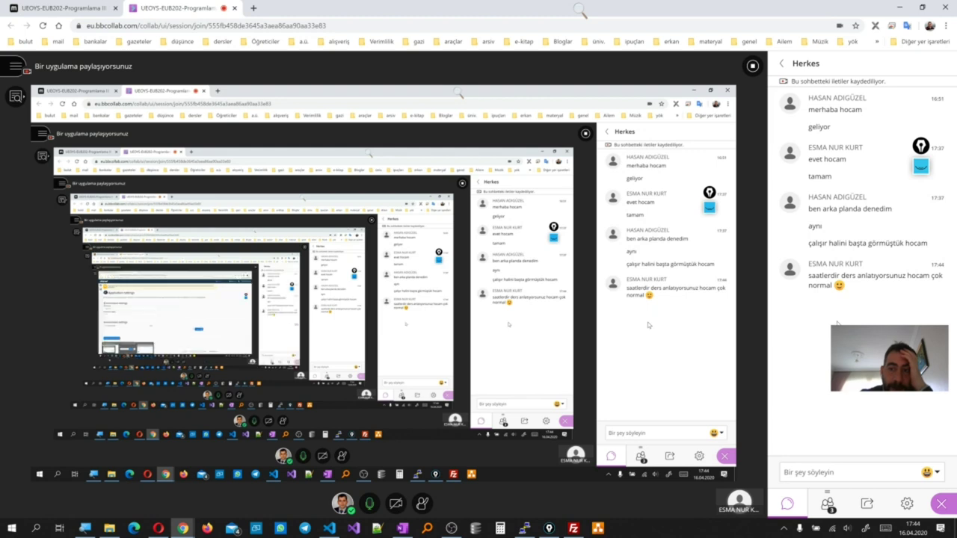
Highlight a student's chat message, then minimize the class session to reveal cPanel
drag(914, 244, 879, 258)
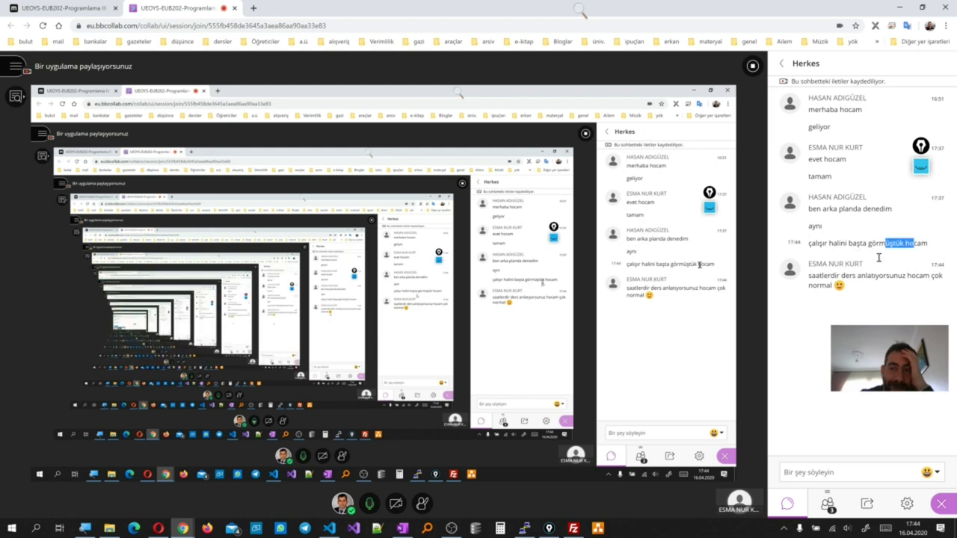
click(872, 279)
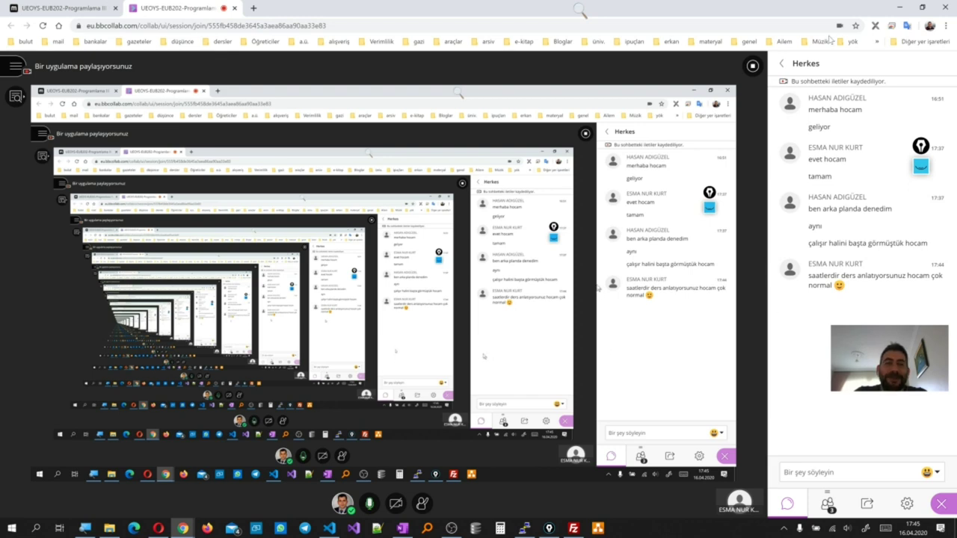
click(900, 7)
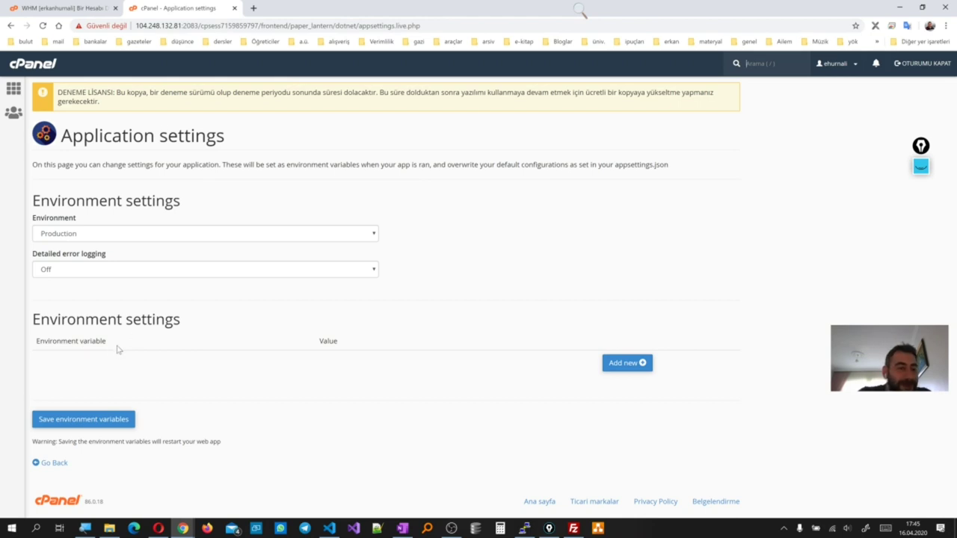
Save the environment variables and reopen the cPanel Application settings page
click(84, 421)
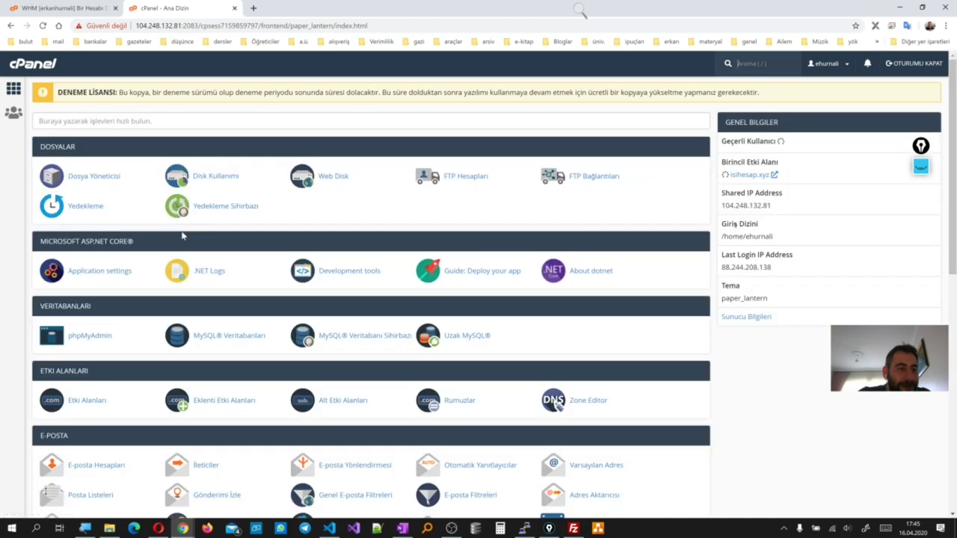
click(125, 276)
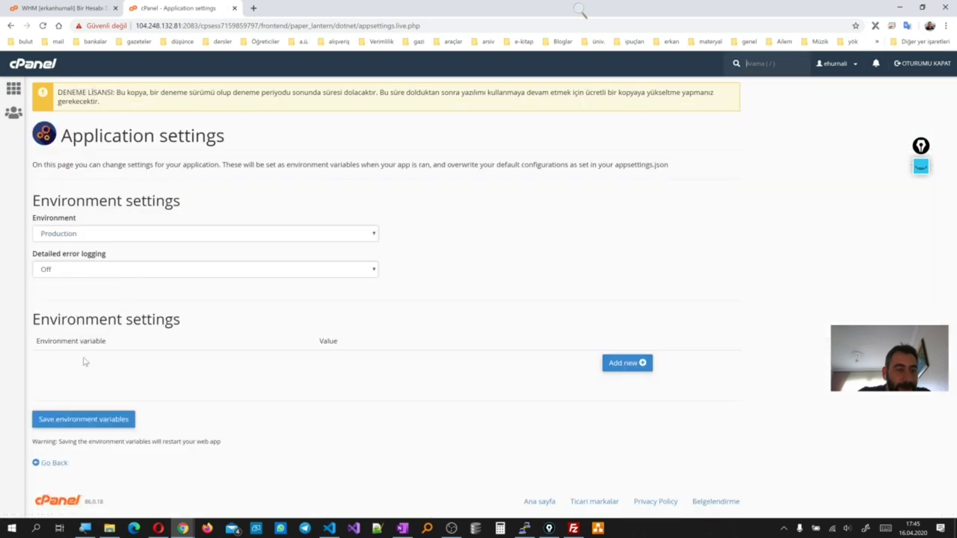
key(alt+Left)
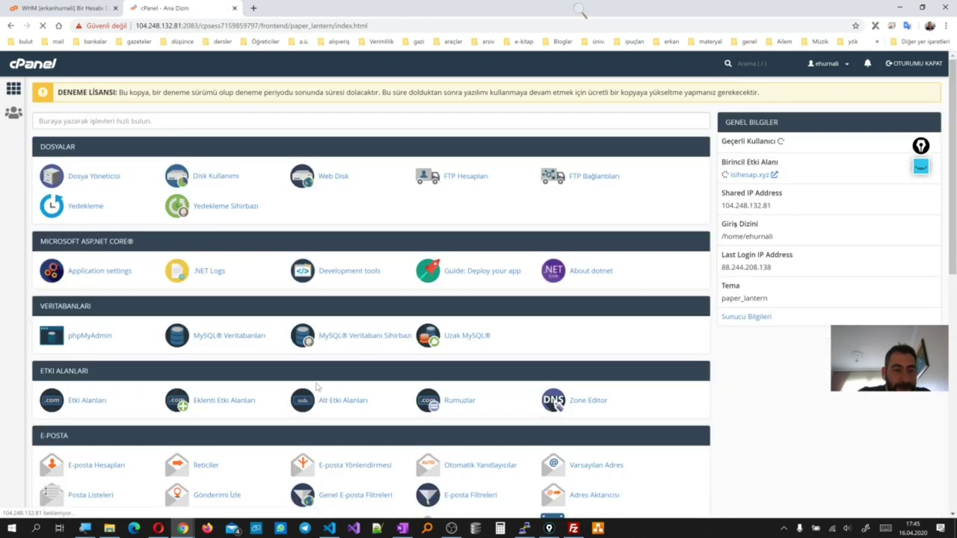
click(92, 269)
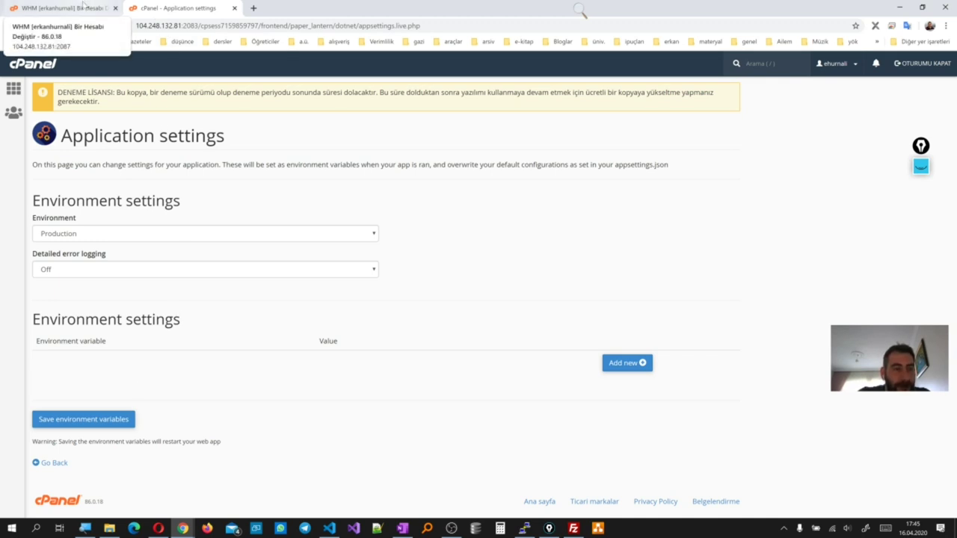
Check the WHM Modify Account page down to NexusCore for ASP.NET Core, then return to cPanel home
click(83, 5)
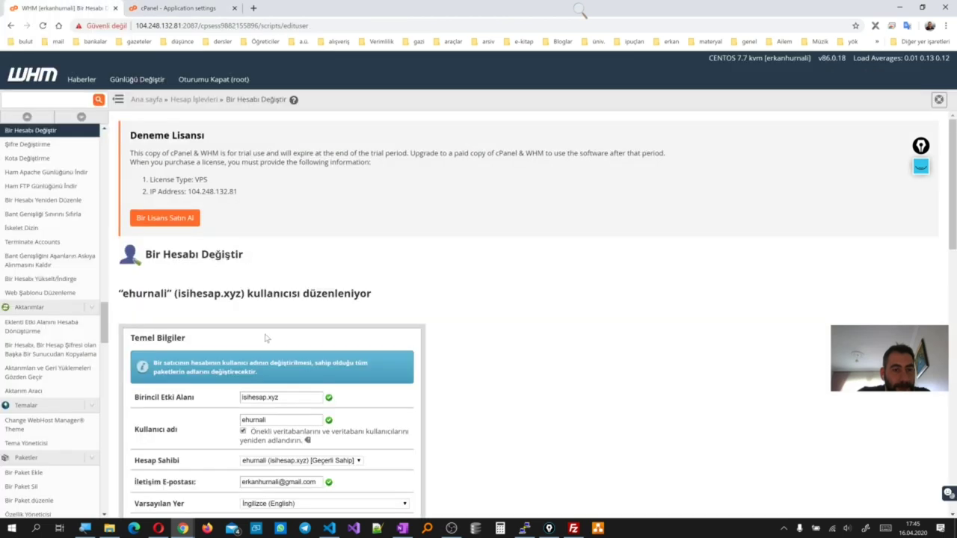
scroll(267, 339, down, 1)
scroll(267, 339, down, 3)
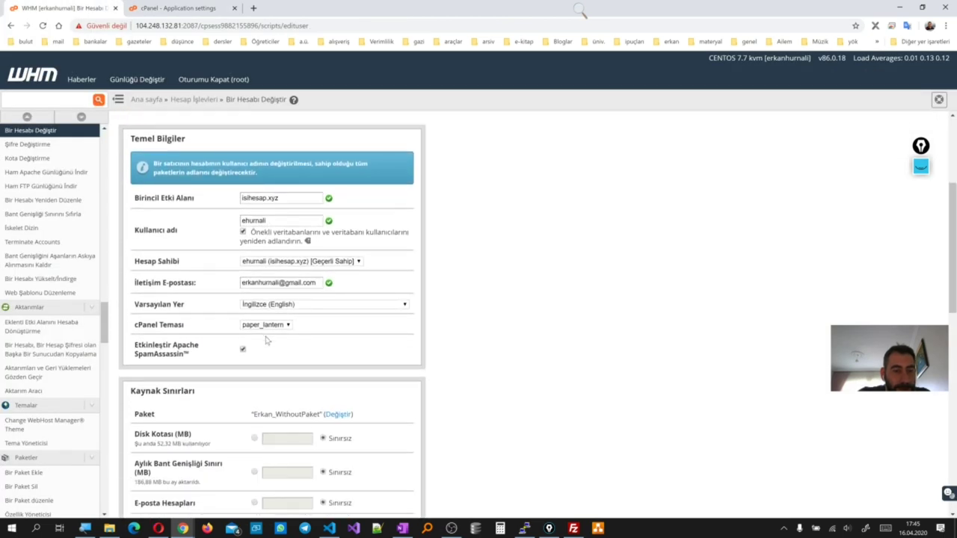
scroll(267, 340, down, 3)
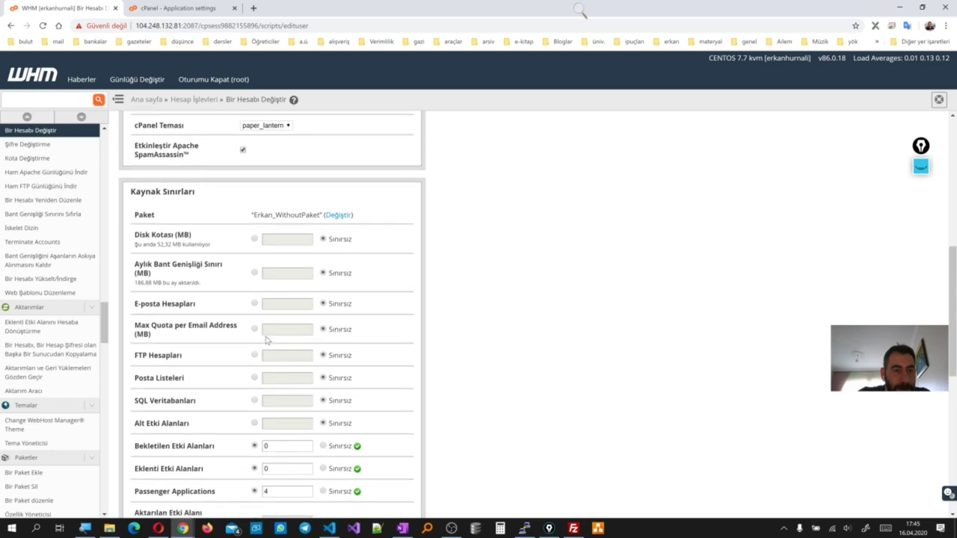
scroll(267, 340, down, 6)
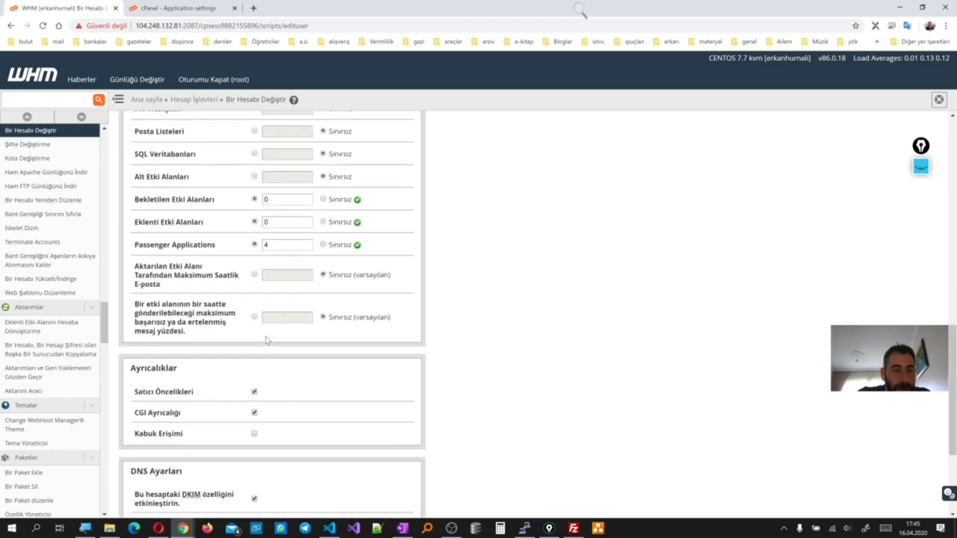
scroll(267, 341, down, 1)
scroll(266, 340, up, 9)
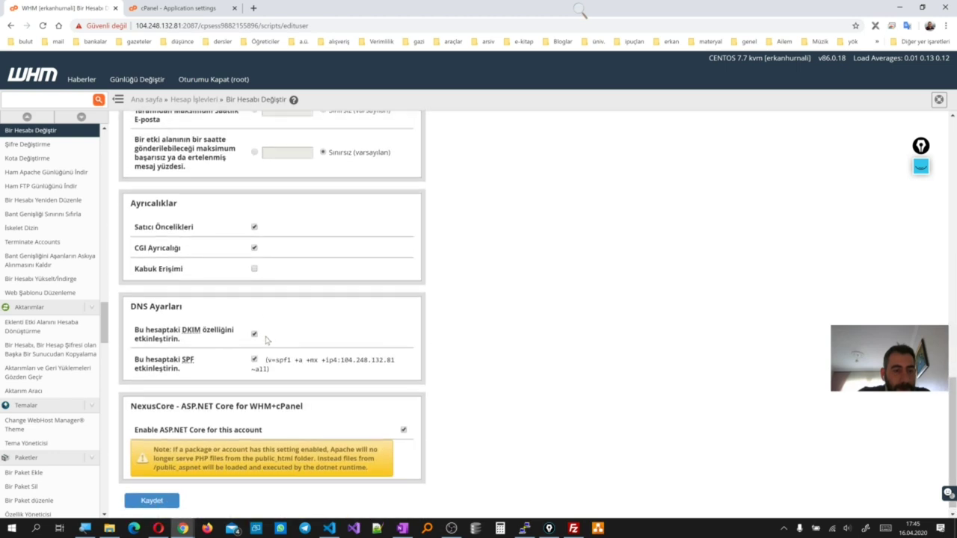
click(204, 8)
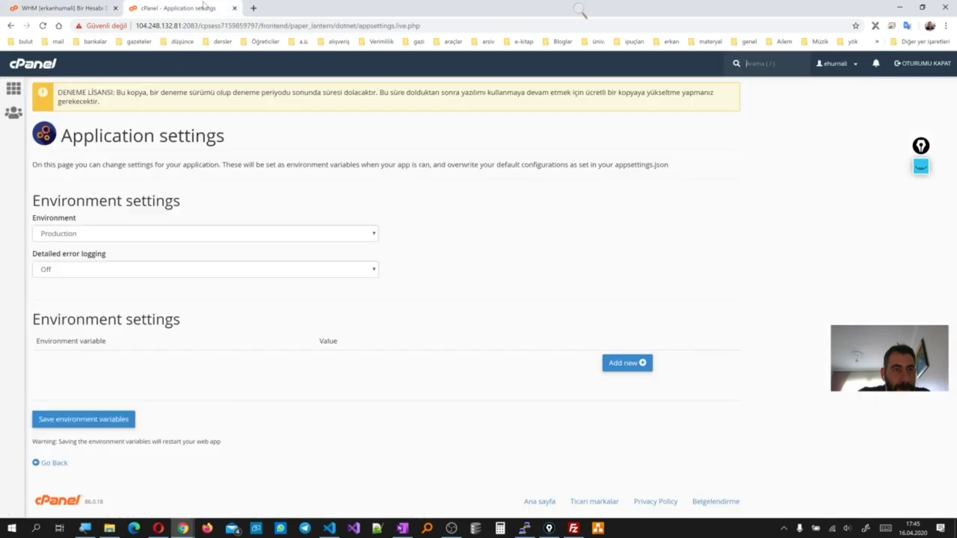
click(13, 89)
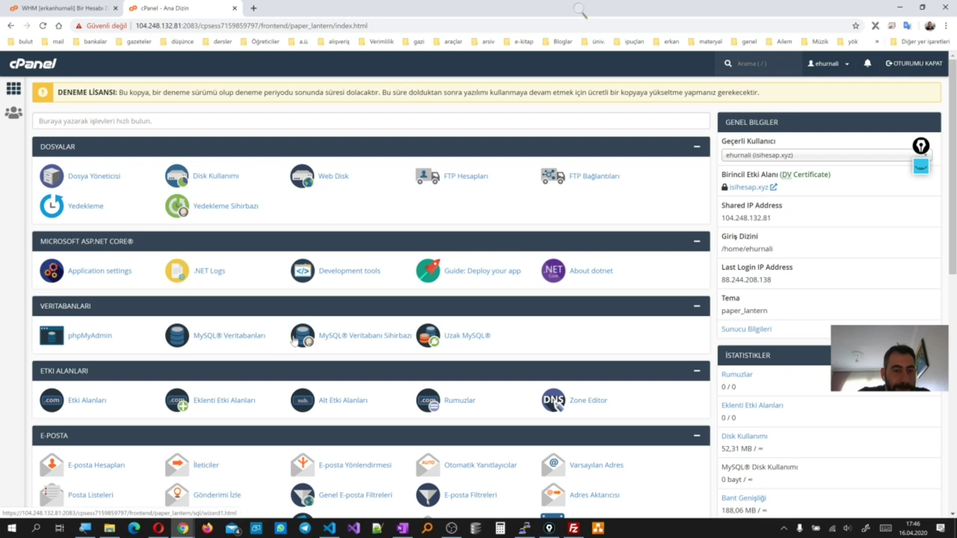
click(335, 531)
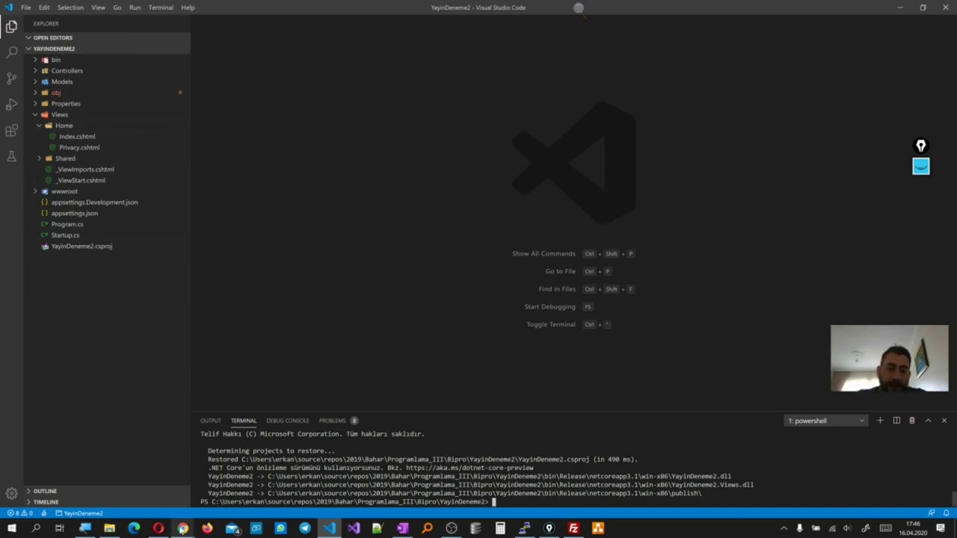
Verify in FileZilla that the remote /public_aspnet folder is empty, then go back to VS Code
mouse_move(183, 530)
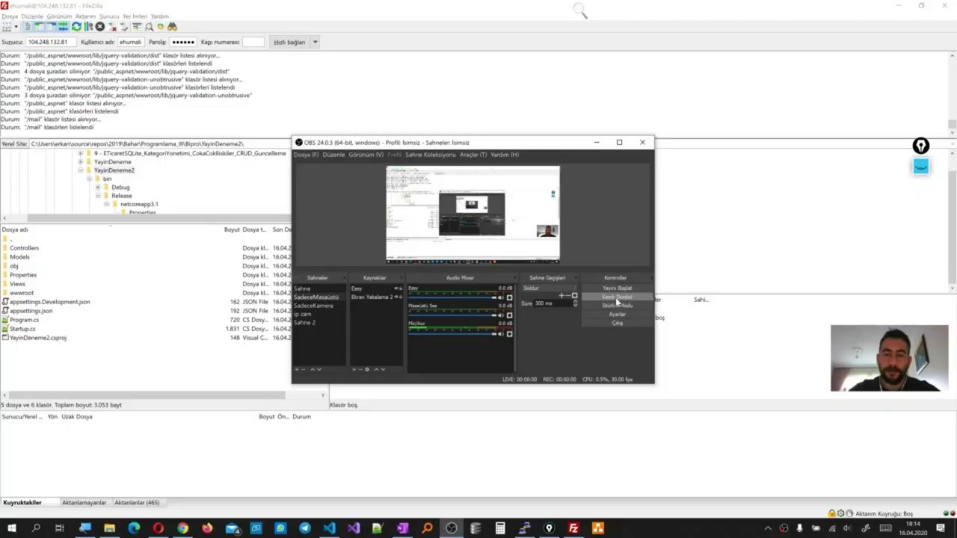
click(599, 143)
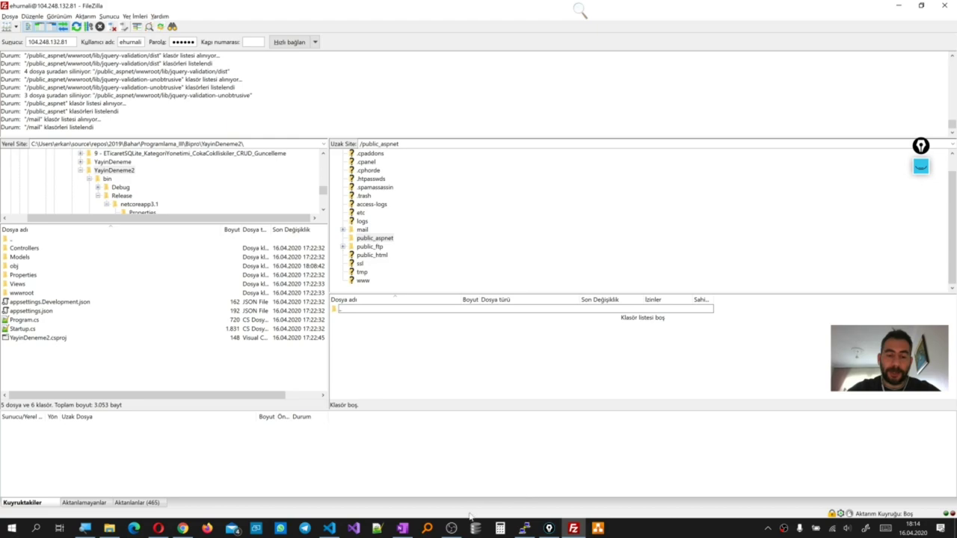
click(330, 529)
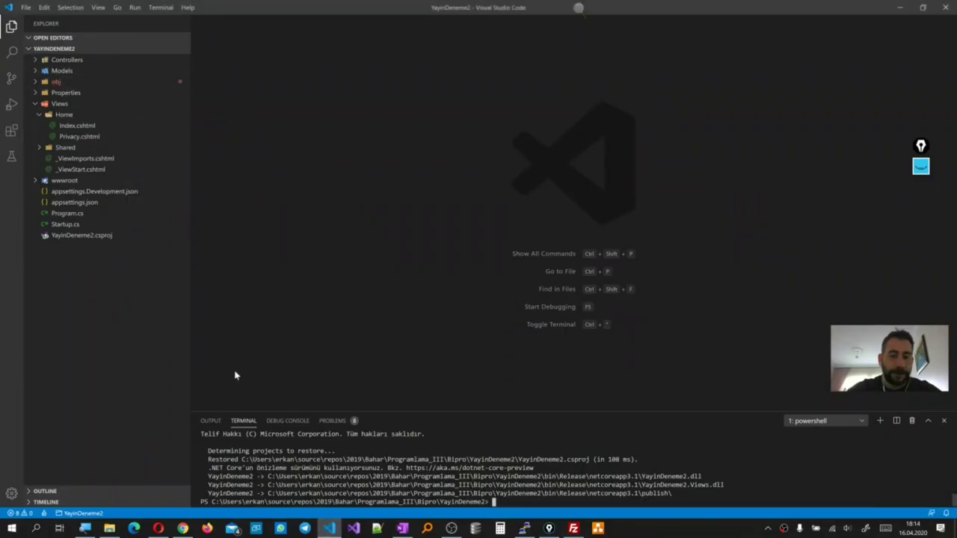
Run 'dotnet publish -c Release --self-contained false' without the win-x86 runtime flag
key(Up)
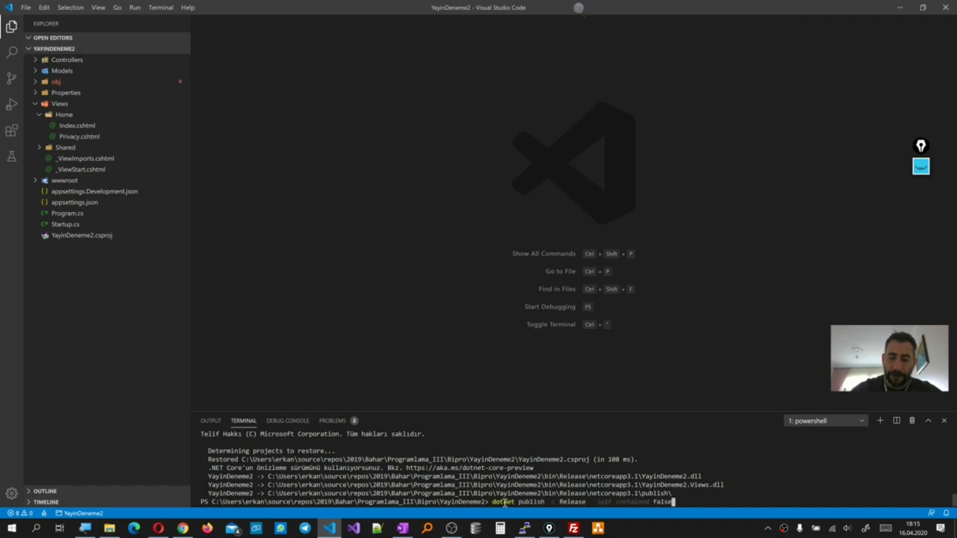
text(-r win-x86)
key(BackSpace)
key(BackSpace)
key(BackSpace)
key(BackSpace)
key(BackSpace)
key(BackSpace)
key(BackSpace)
key(BackSpace)
key(BackSpace)
key(BackSpace)
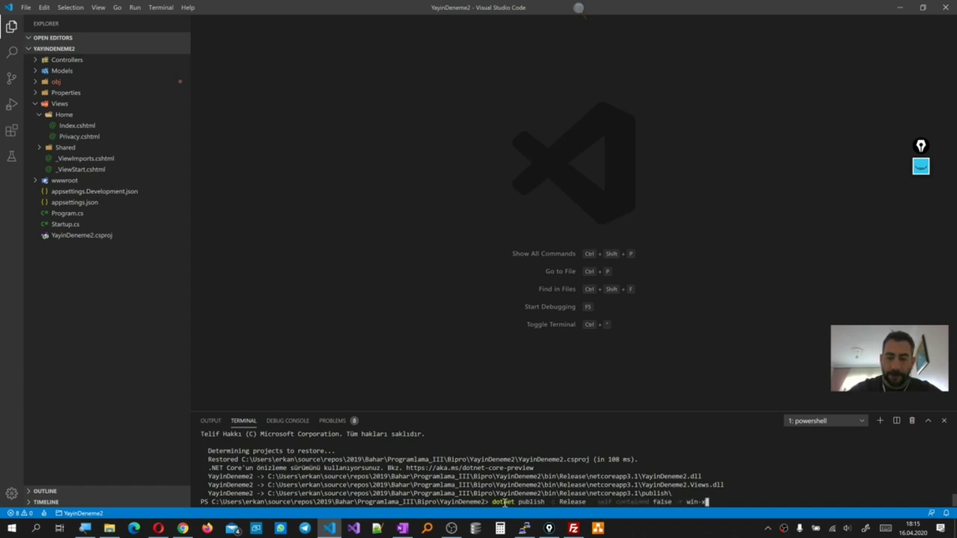
key(BackSpace)
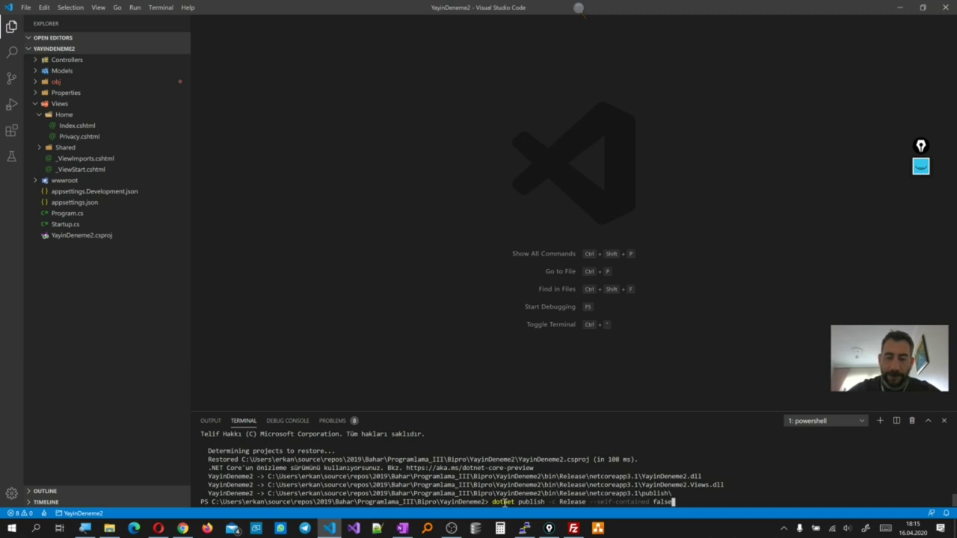
key(Return)
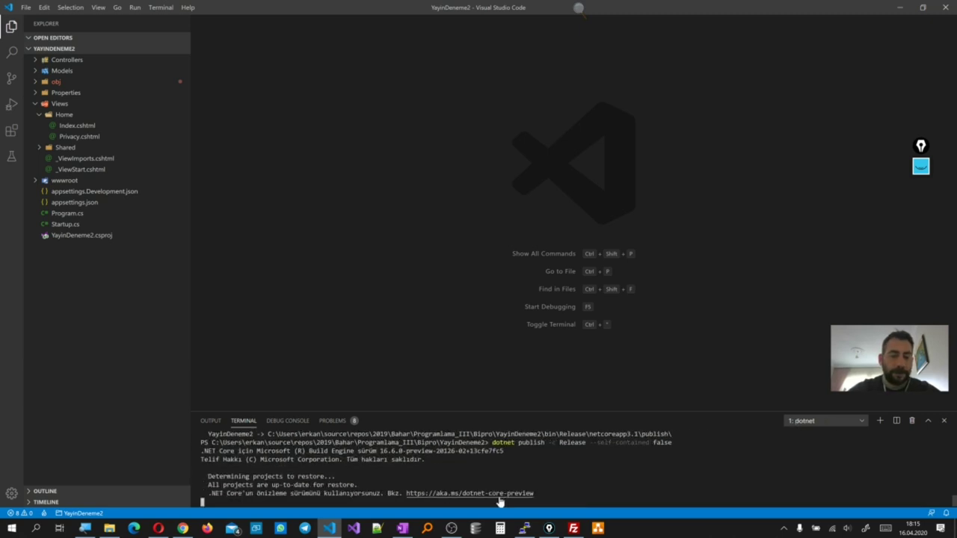